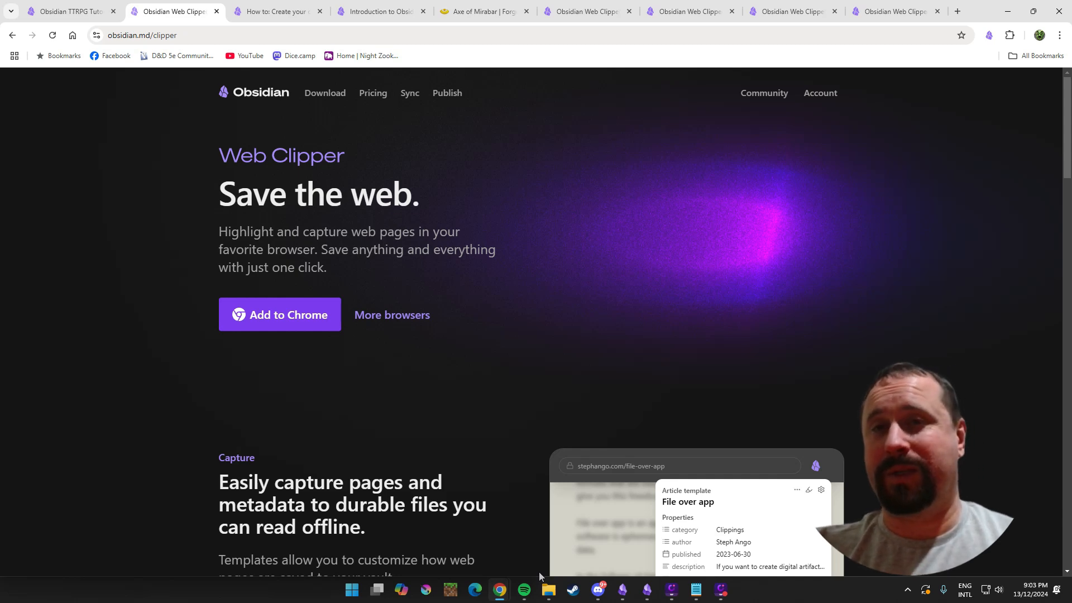
# Switch to the Forgotten Realms Wiki, return to the previously visited Mirabar article and skim its sections and infobox.
pyautogui.click(483, 12)
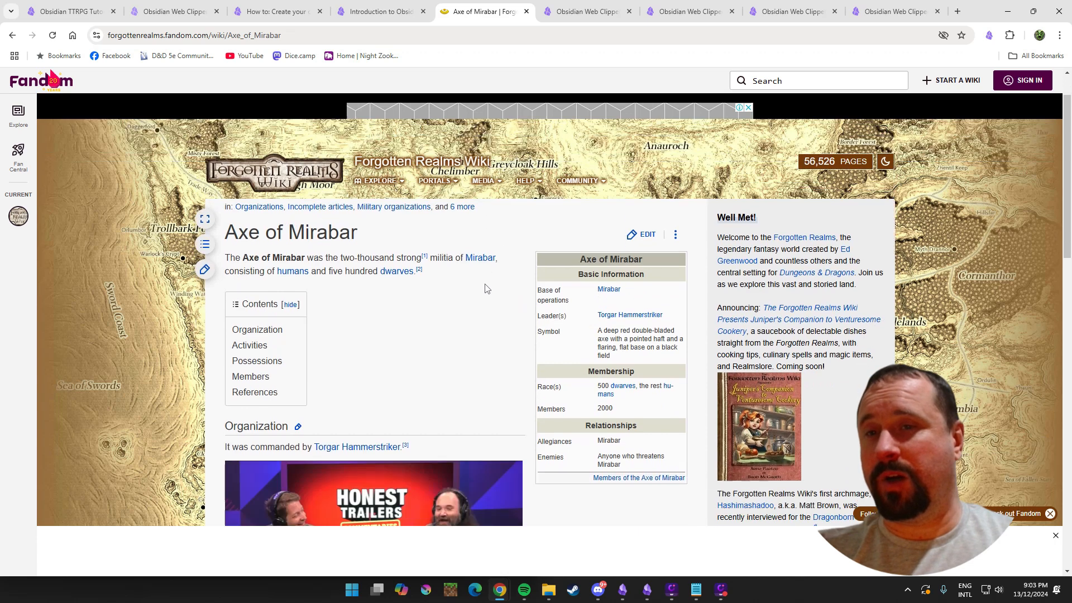
pyautogui.scroll(-1, 486, 288)
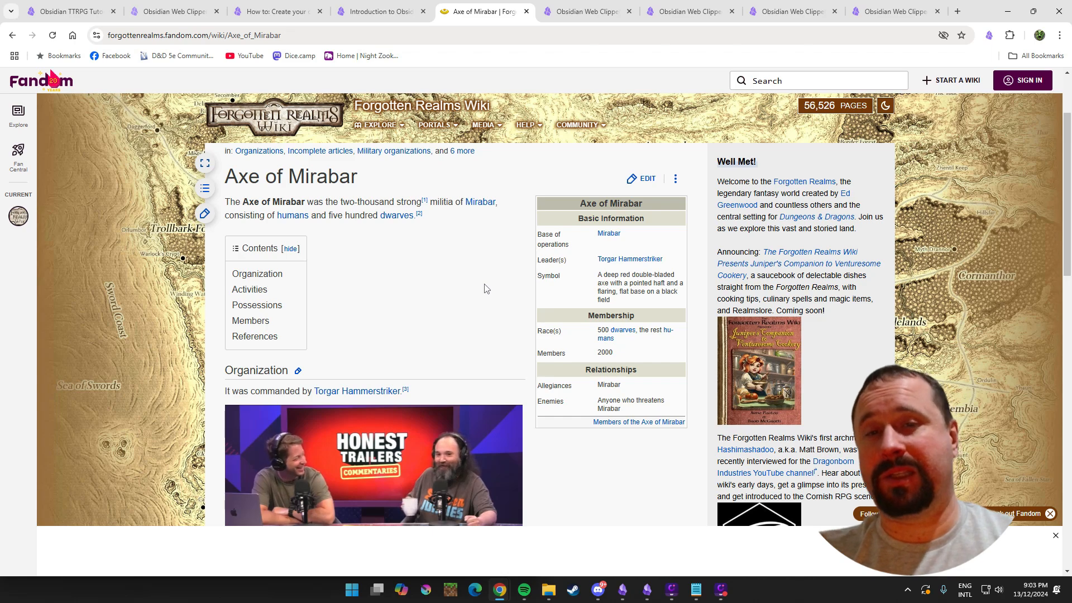
pyautogui.rightClick(13, 36)
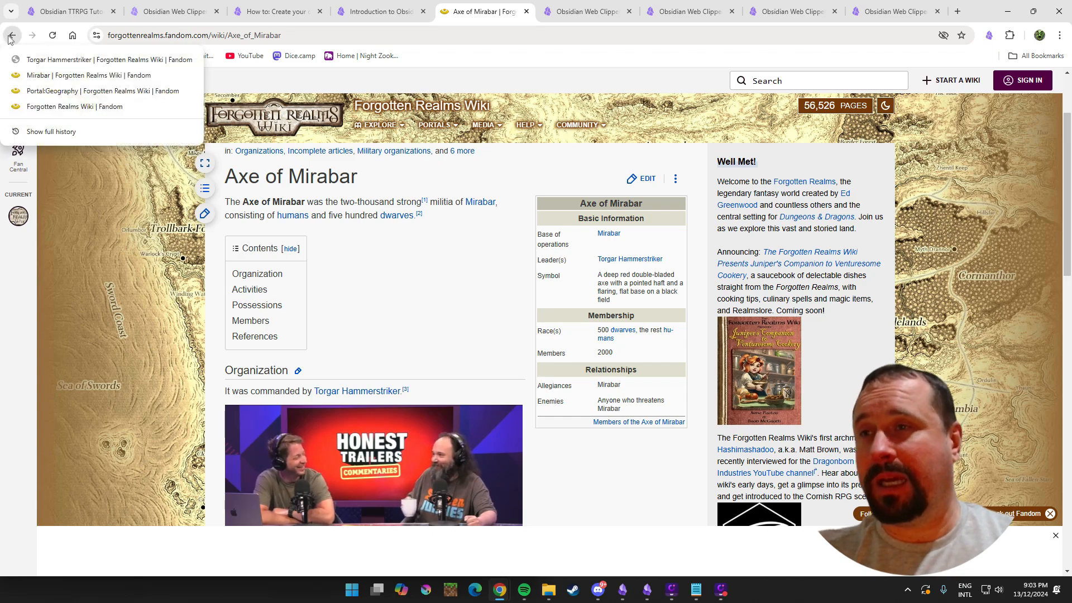
pyautogui.click(45, 75)
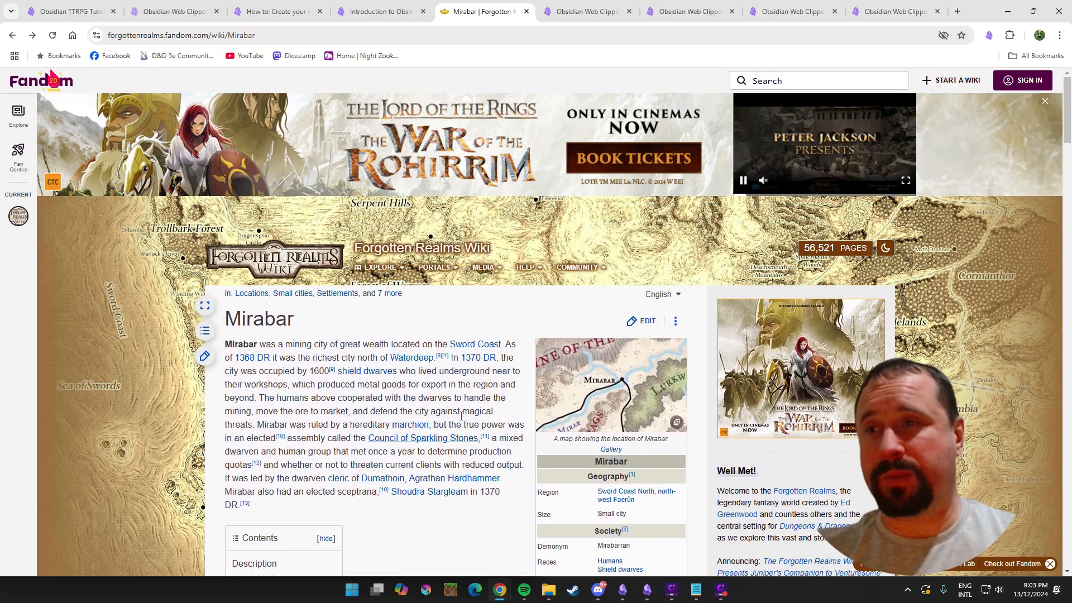
pyautogui.scroll(-12, 461, 416)
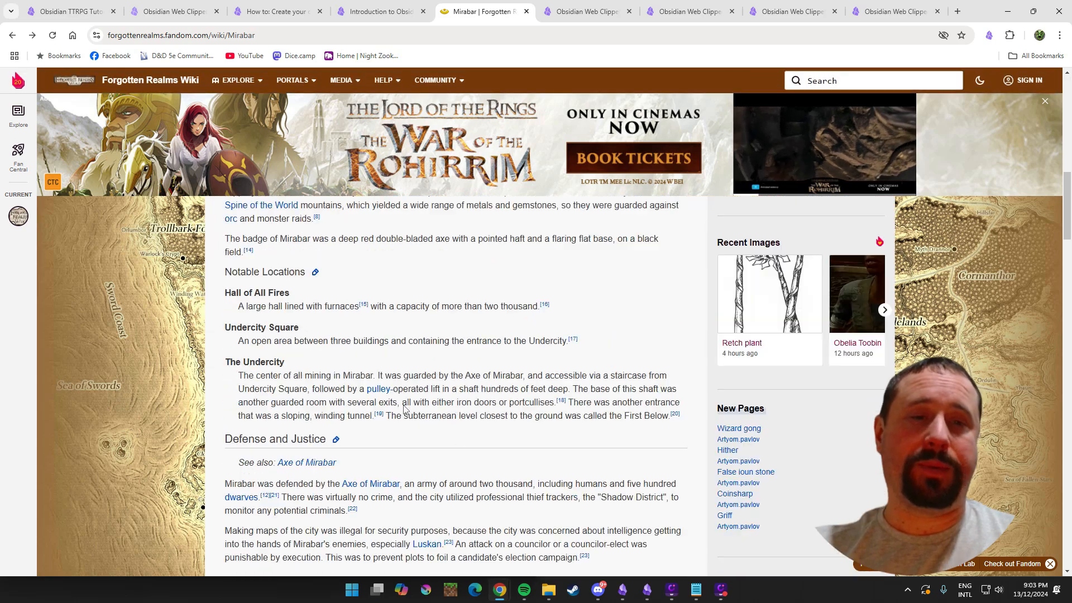
pyautogui.scroll(-10, 405, 409)
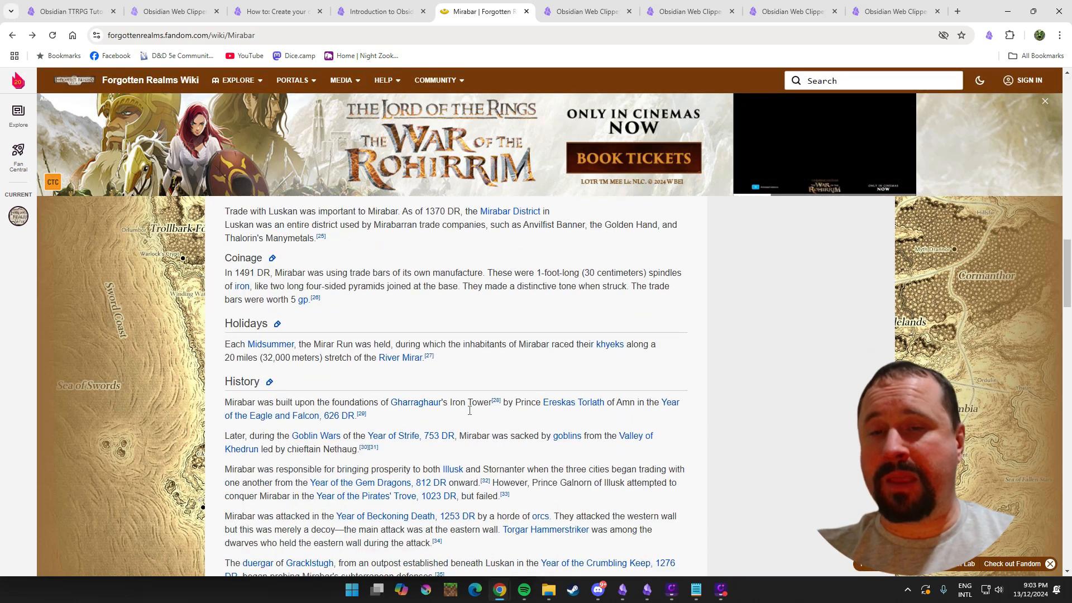
pyautogui.scroll(18, 480, 425)
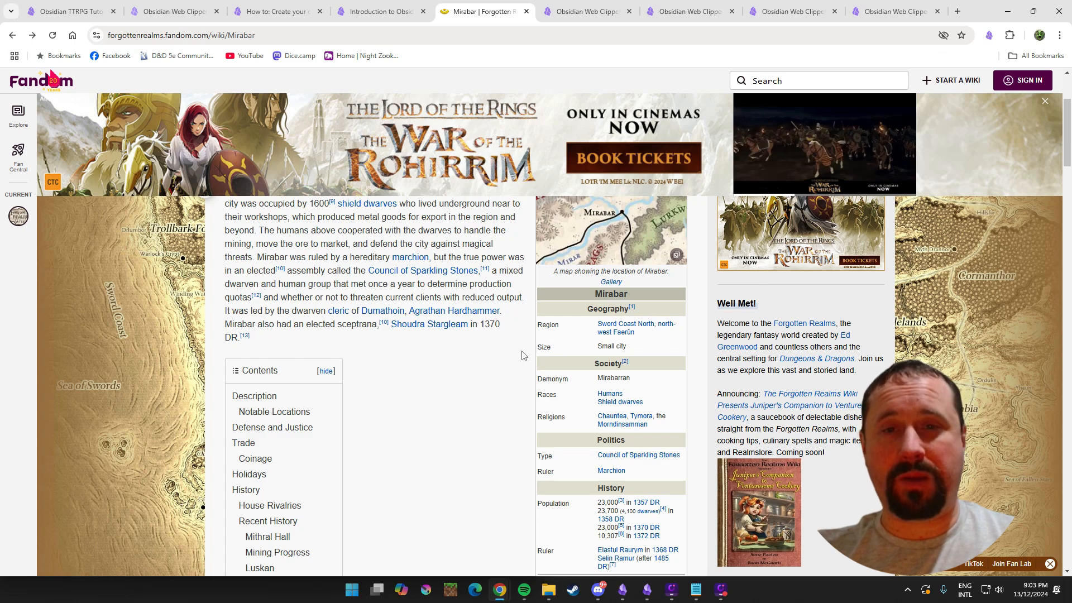
# Clip the Mirabar article into Obsidian's Clippings folder with the Web Clipper's Default template.
pyautogui.click(989, 35)
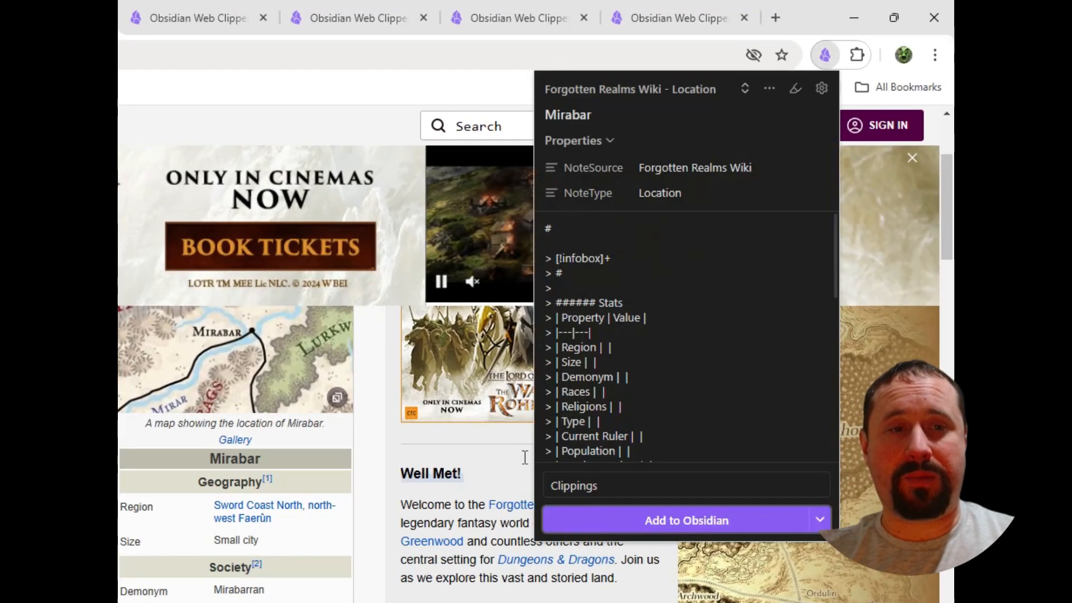
pyautogui.click(628, 84)
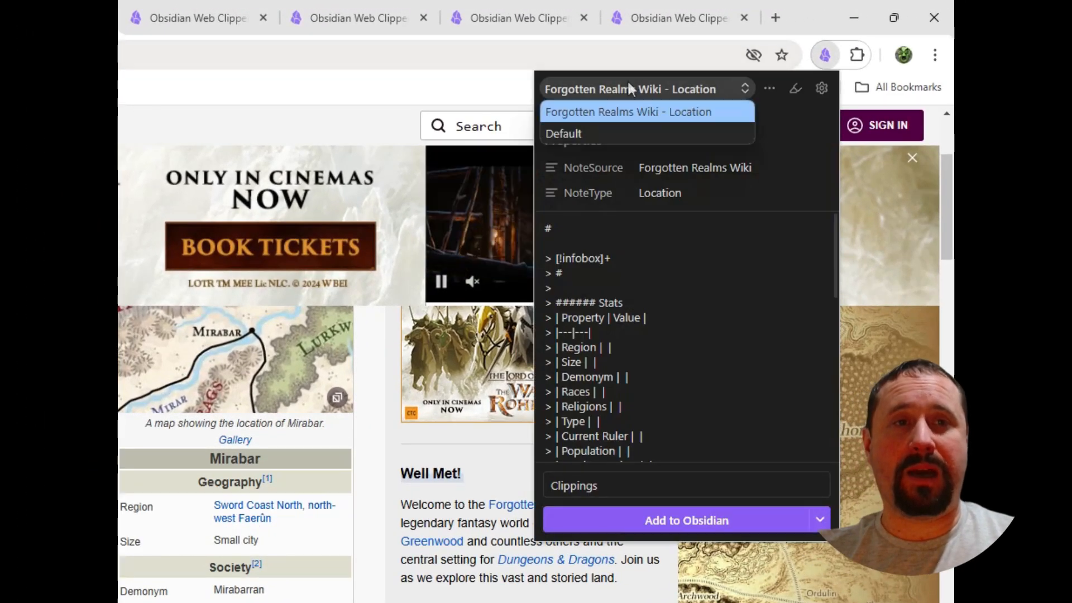
pyautogui.click(586, 132)
pyautogui.click(667, 522)
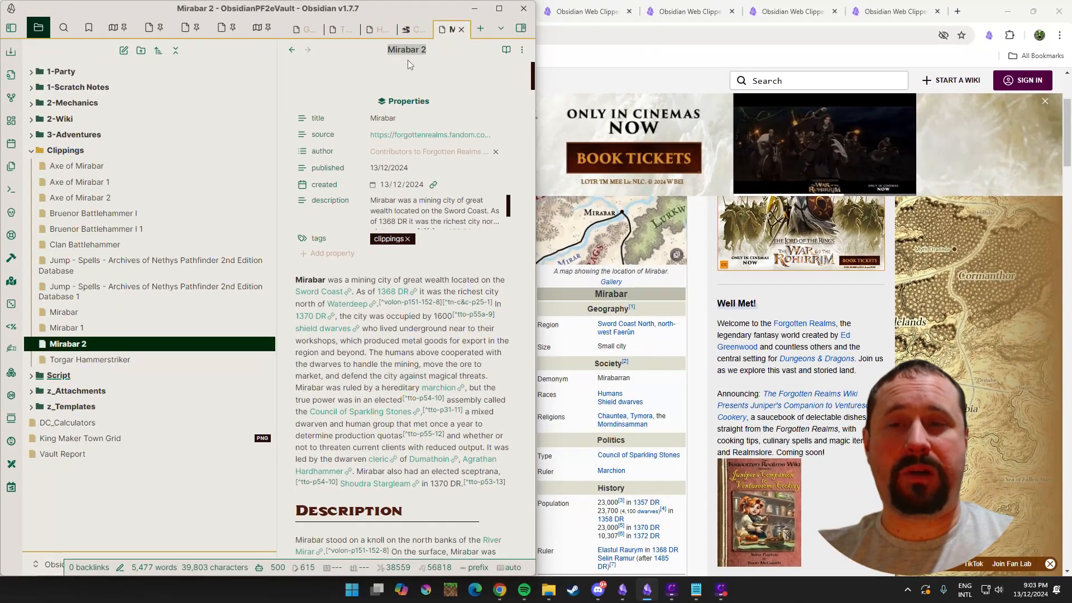
# Place the wiki page and the Obsidian clipping side by side and hide Obsidian's file list.
pyautogui.click(691, 283)
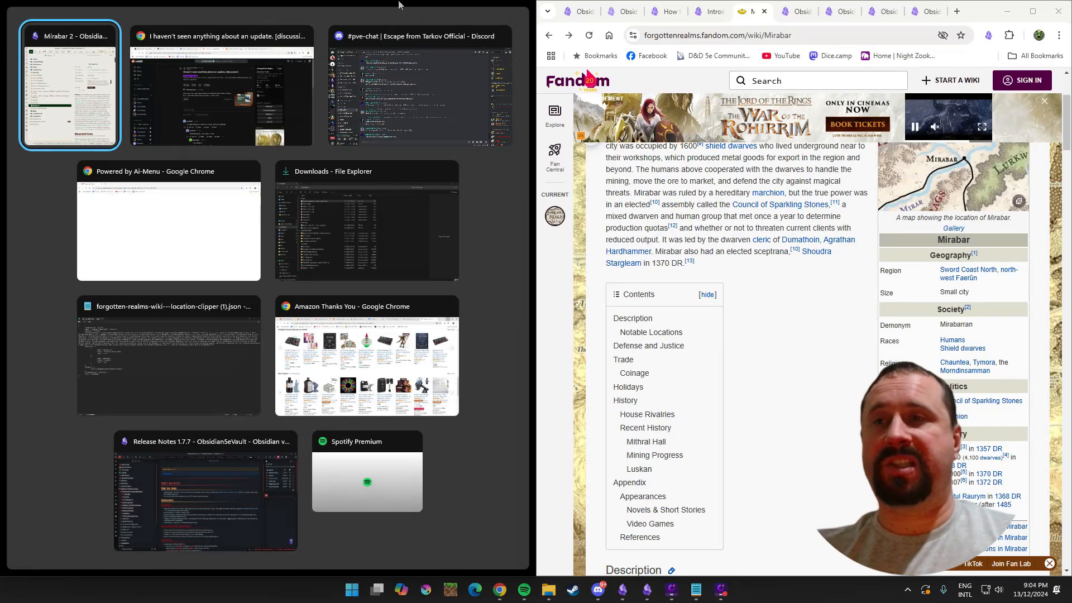
pyautogui.click(77, 88)
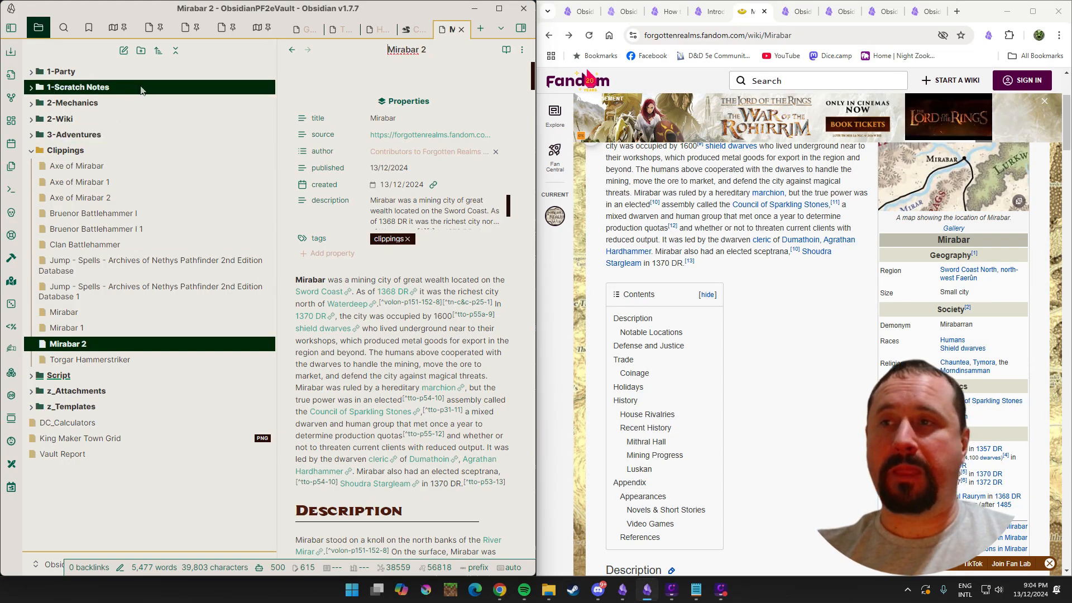
pyautogui.click(11, 28)
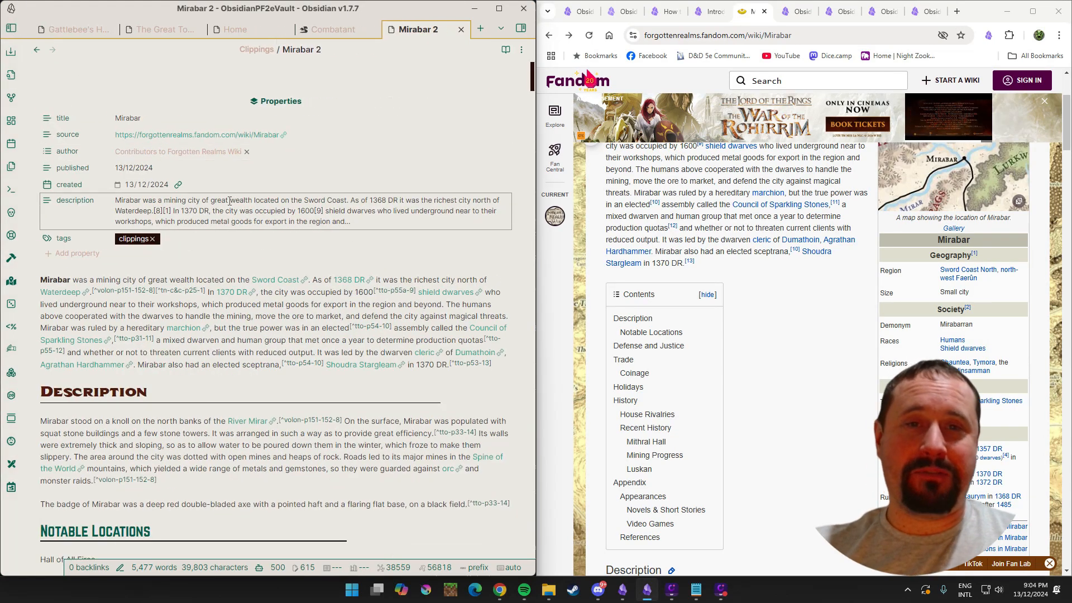
# Compare the clipped Mirabar note with the web article through the Description and Notable Locations sections, checking the location names.
pyautogui.scroll(3, 711, 260)
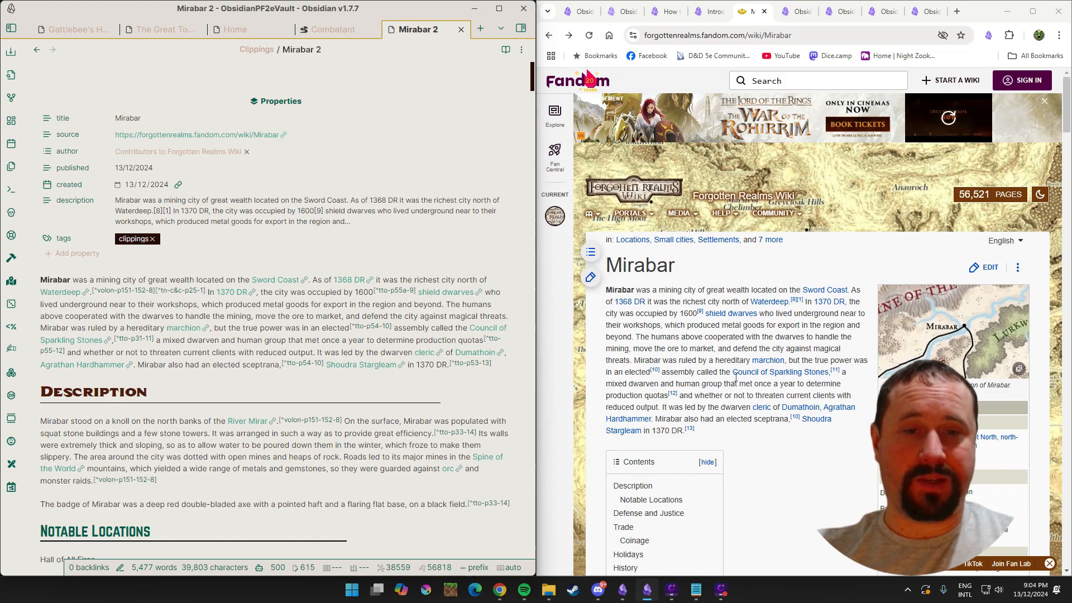
pyautogui.scroll(-4, 280, 335)
pyautogui.scroll(-10, 711, 359)
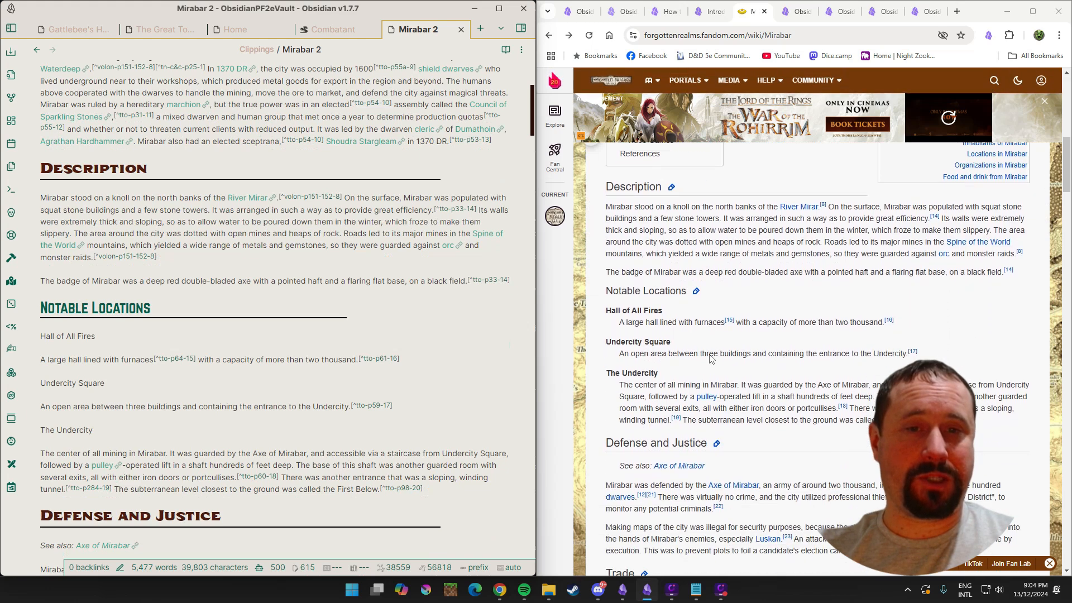
pyautogui.scroll(-1, 414, 353)
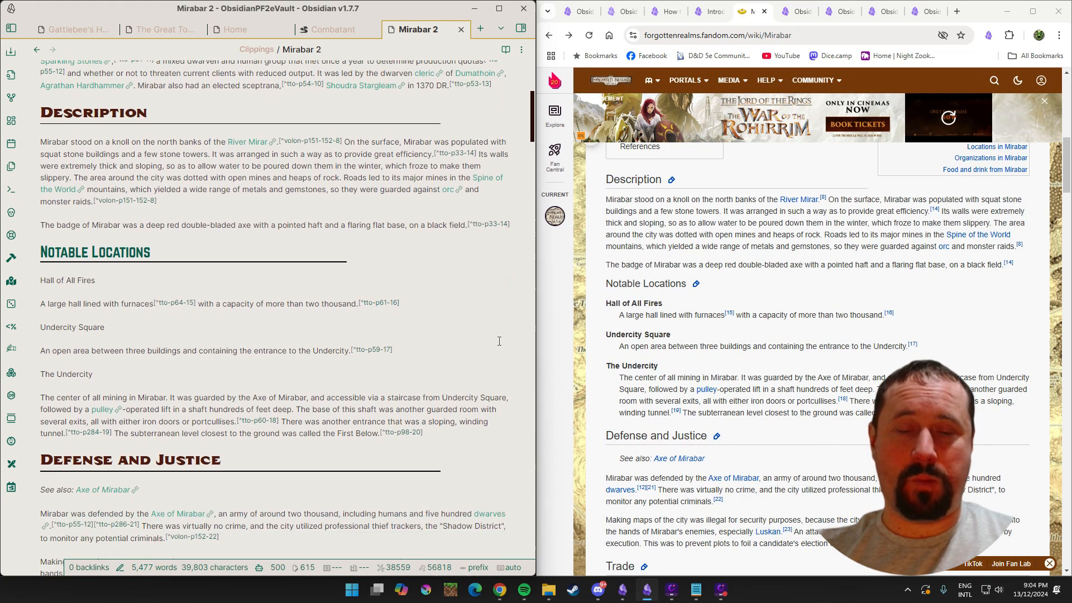
pyautogui.tripleClick(92, 280)
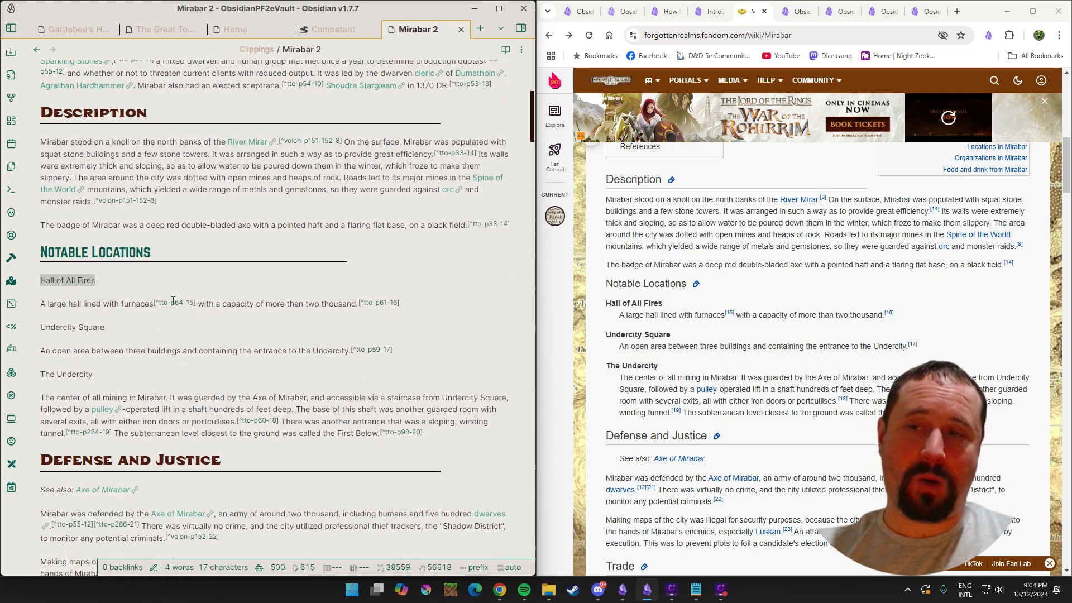
pyautogui.tripleClick(98, 328)
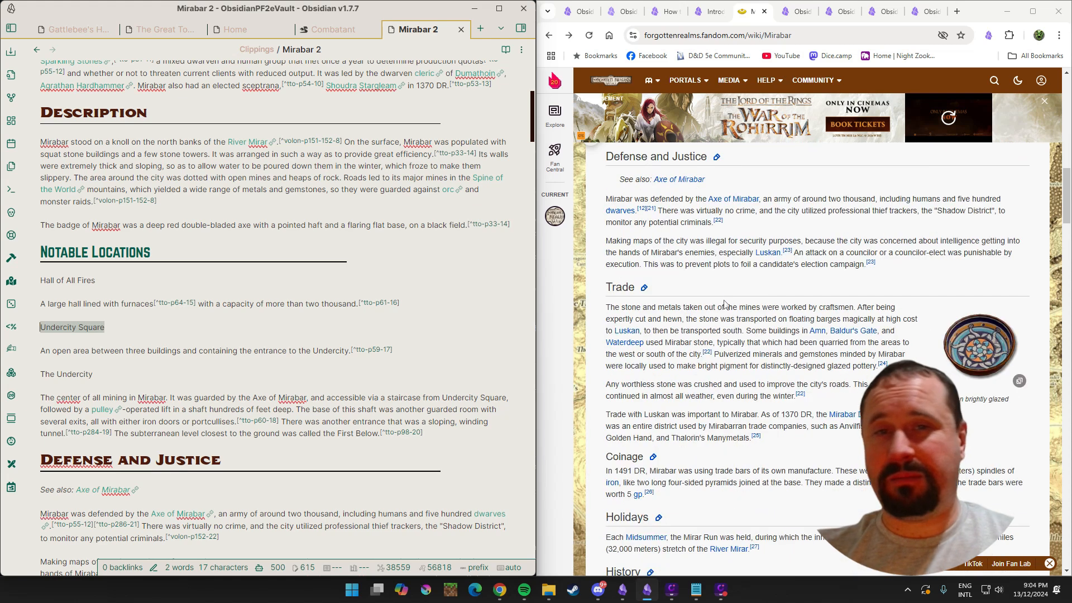
# Compare the note's Defense and Justice, Trade, Coinage, Holidays and History sections with the article, including image, links and heading formatting.
pyautogui.scroll(-2, 274, 330)
pyautogui.scroll(-4, 274, 330)
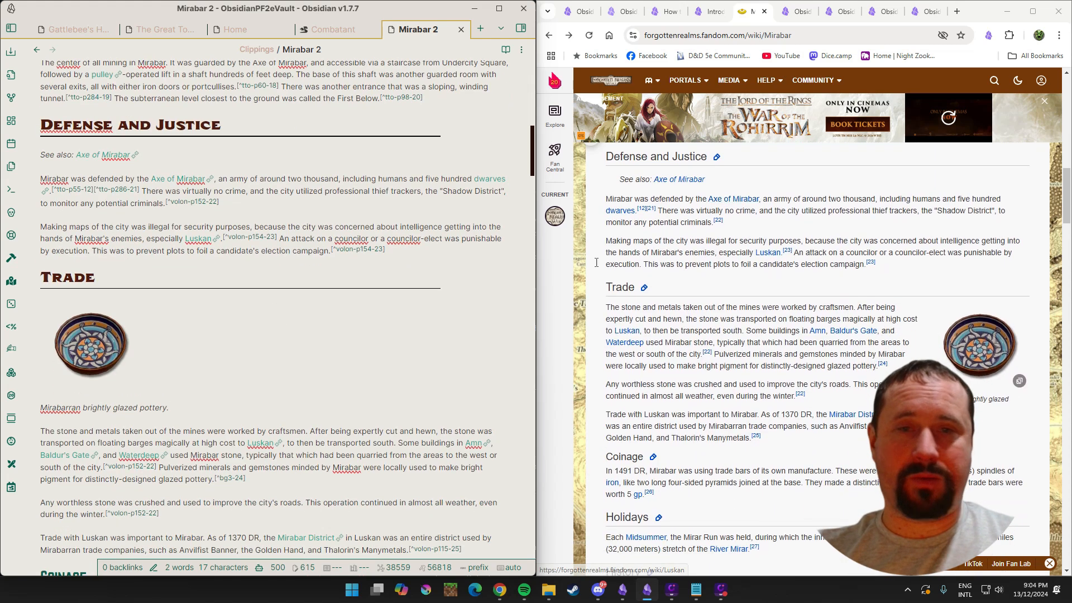
pyautogui.scroll(-3, 351, 279)
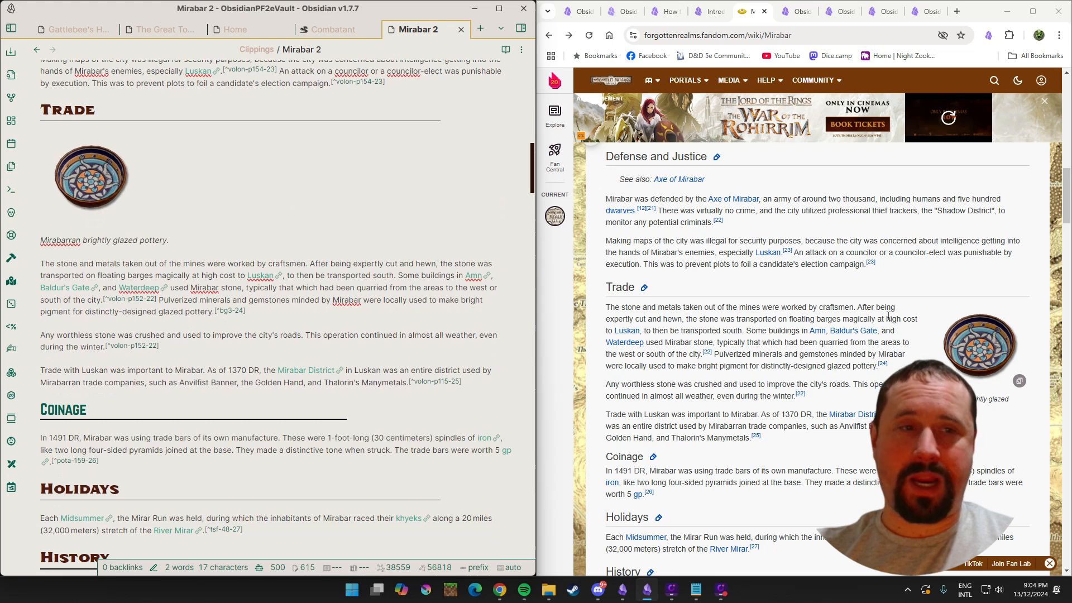
pyautogui.scroll(-2, 888, 316)
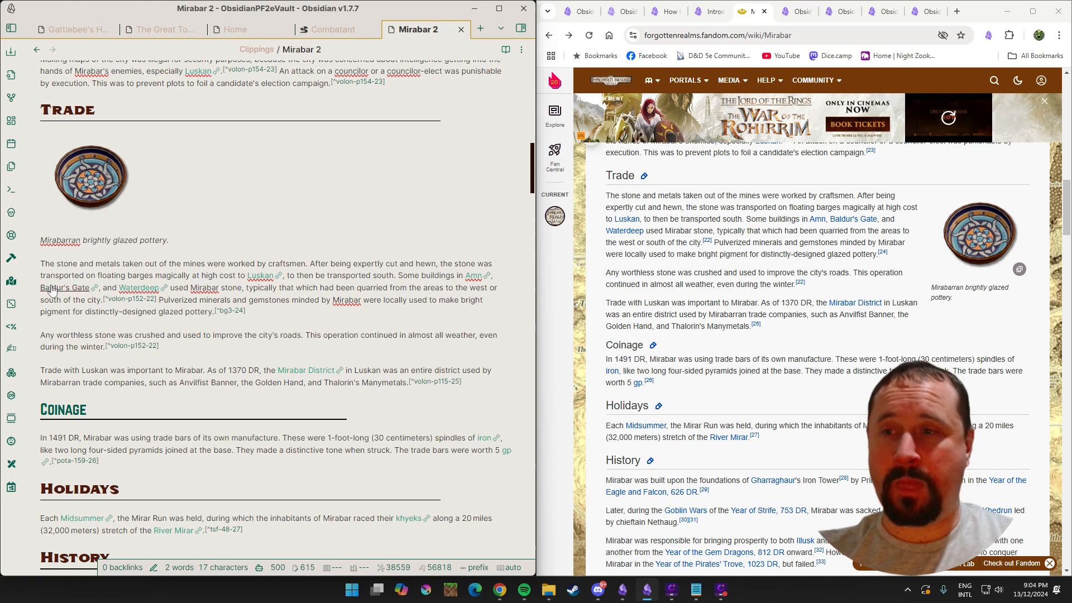
pyautogui.scroll(-4, 182, 231)
pyautogui.scroll(-2, 812, 345)
pyautogui.scroll(-2, 812, 346)
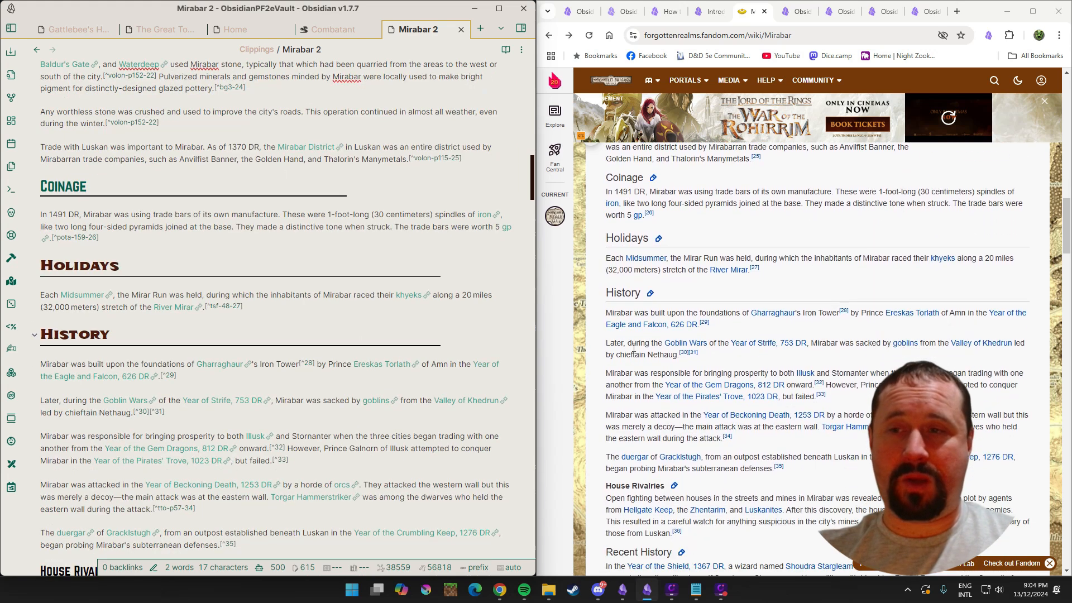
pyautogui.scroll(-1, 272, 308)
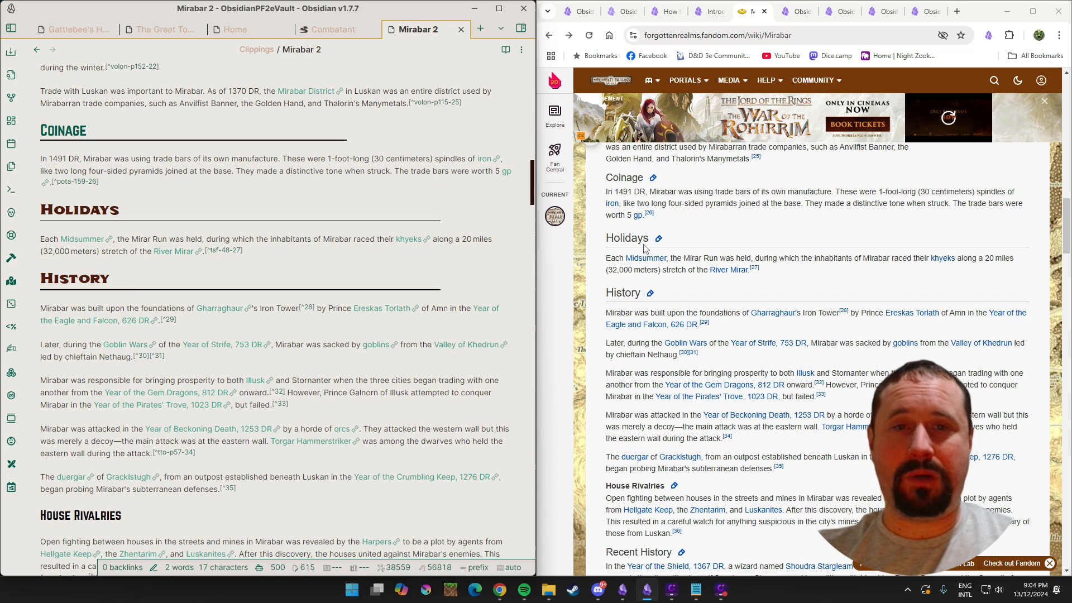
pyautogui.click(34, 213)
pyautogui.click(35, 256)
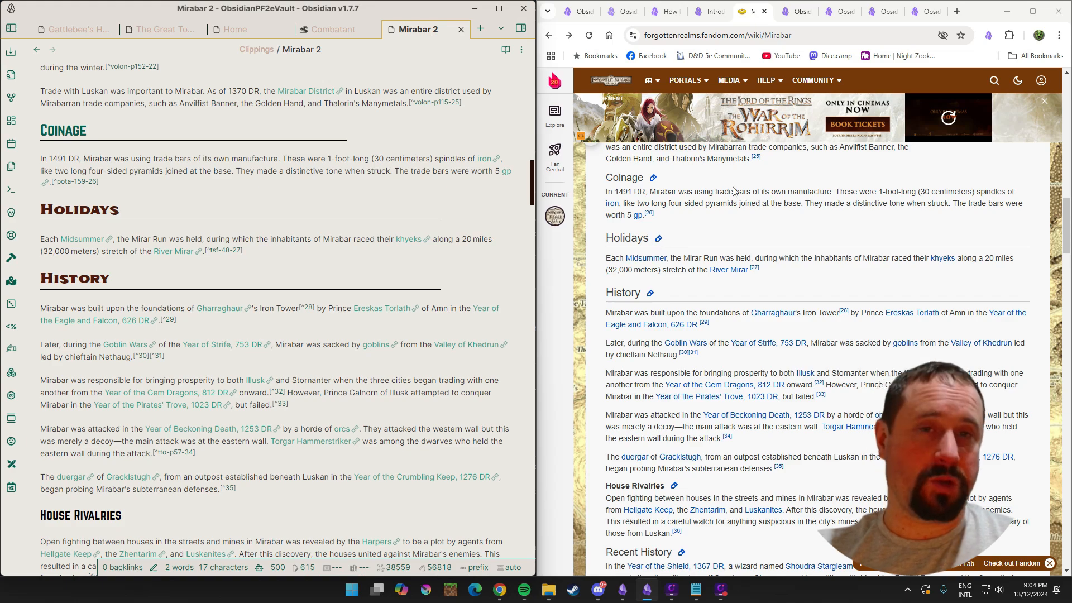
# Examine the rest of the Mirabar note against the article, from House Rivalries to References, and return to its properties.
pyautogui.scroll(-7, 122, 212)
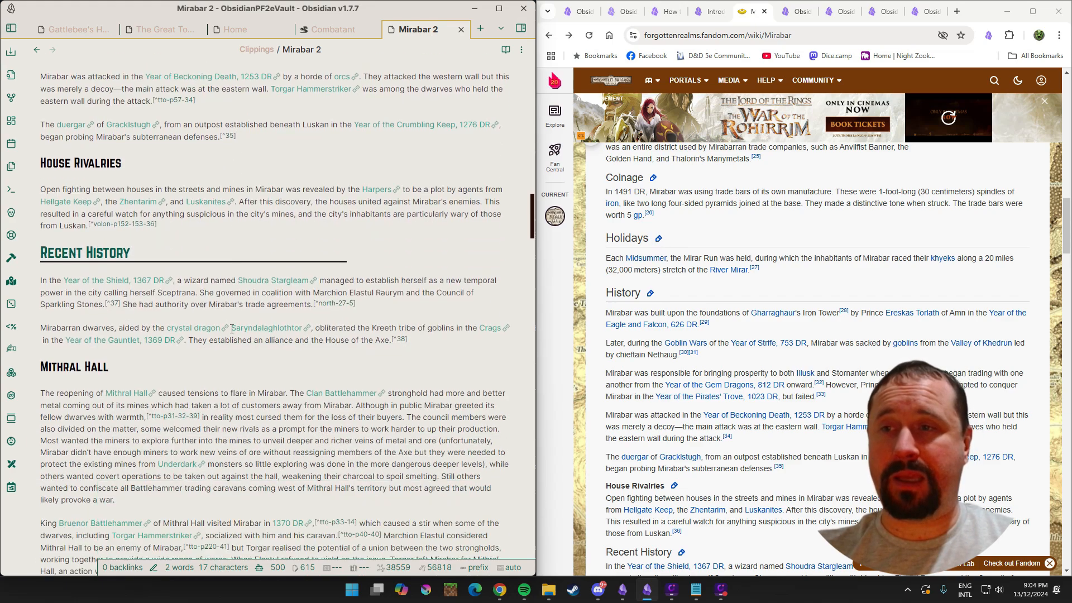
pyautogui.scroll(-5, 786, 334)
pyautogui.scroll(-1, 786, 334)
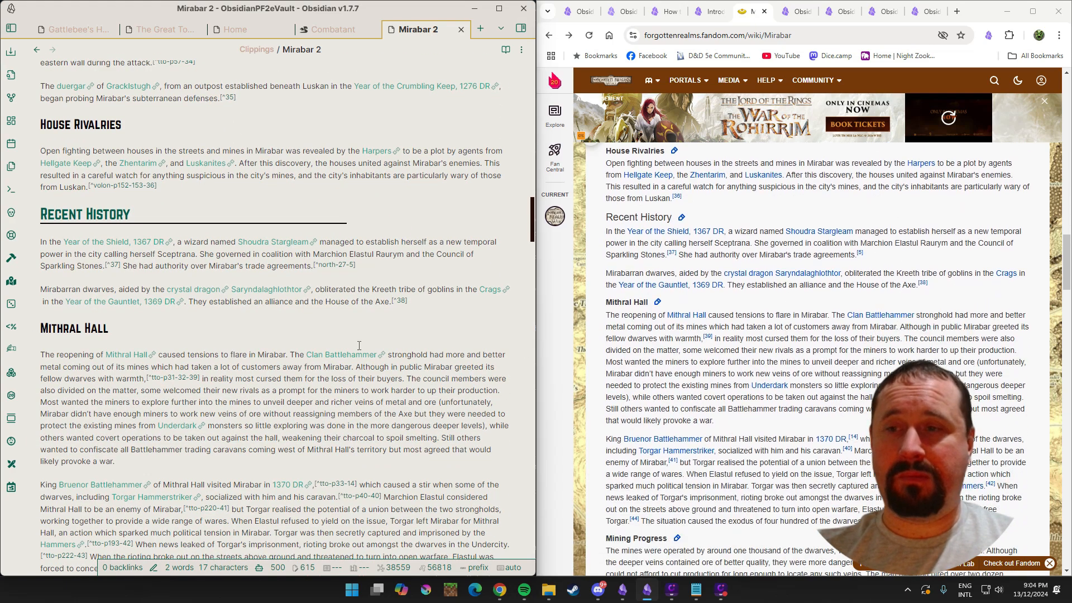
pyautogui.scroll(-7, 368, 342)
pyautogui.scroll(-7, 782, 335)
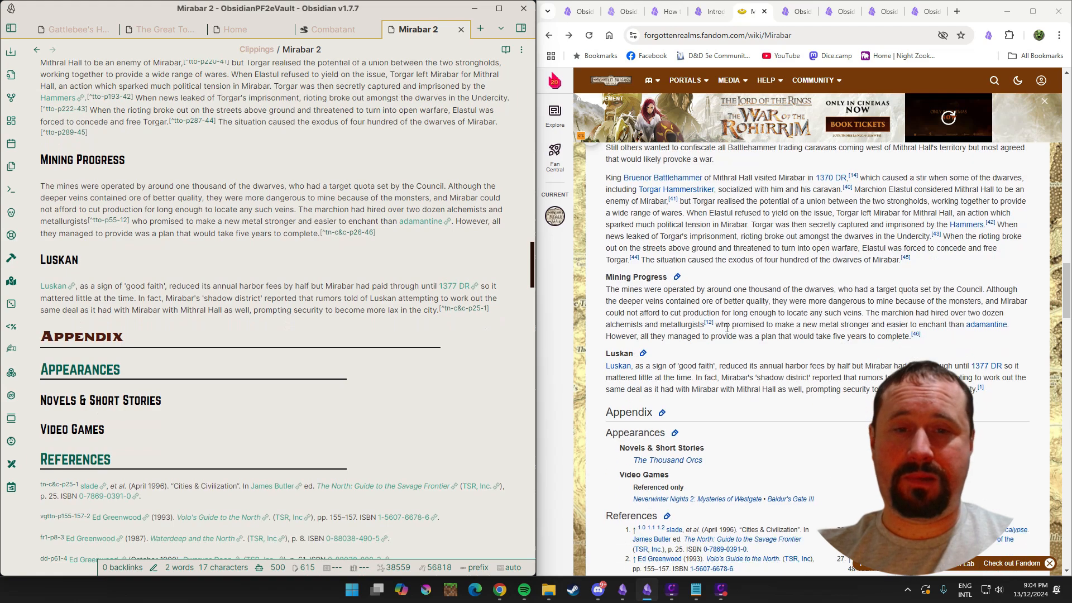
pyautogui.scroll(-5, 349, 307)
pyautogui.scroll(-15, 349, 308)
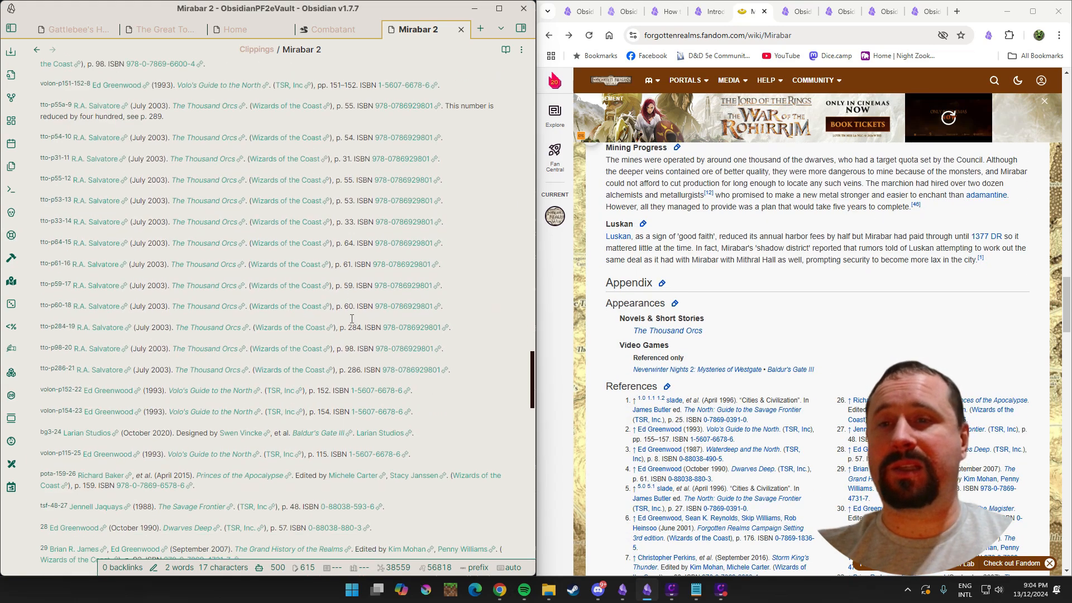
pyautogui.scroll(-2, 353, 326)
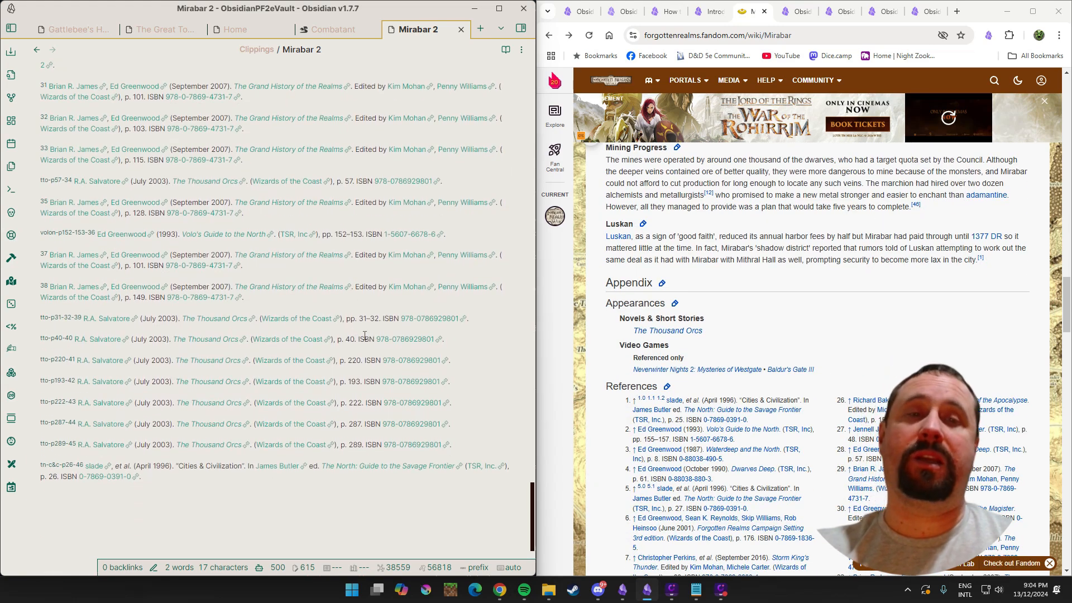
pyautogui.scroll(20, 364, 335)
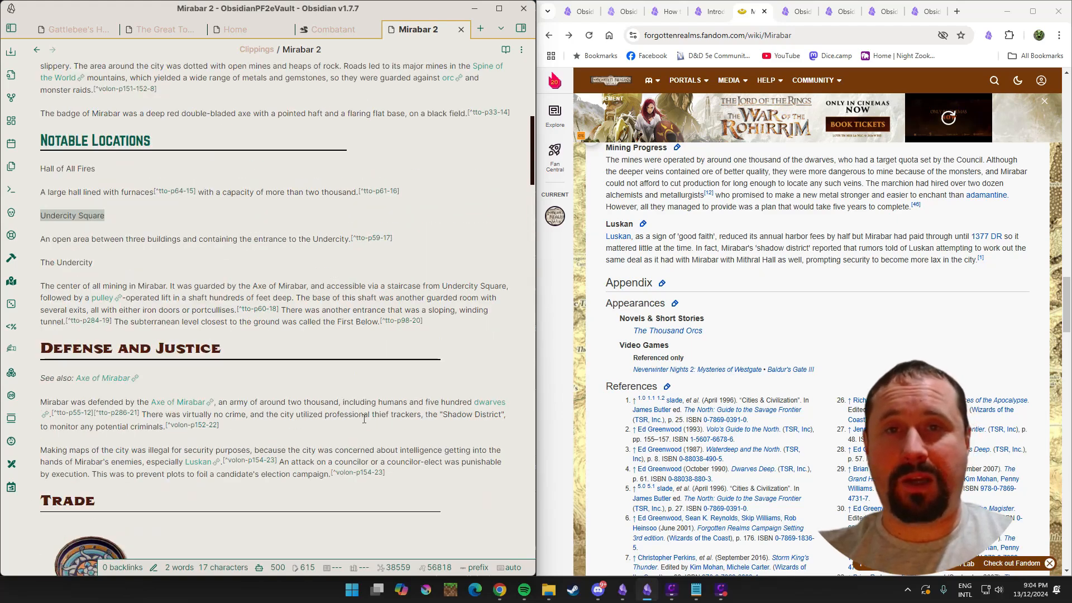
pyautogui.scroll(6, 364, 419)
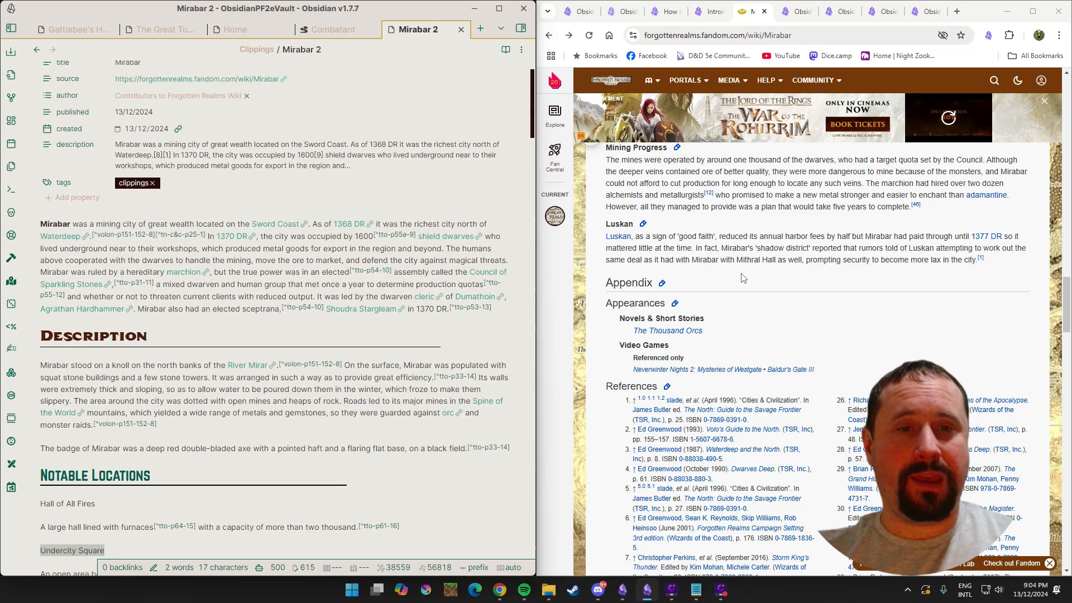
# Open the linked Luskan article, clip it into Obsidian's Clippings folder with the Default template and look through the new note.
pyautogui.click(619, 240)
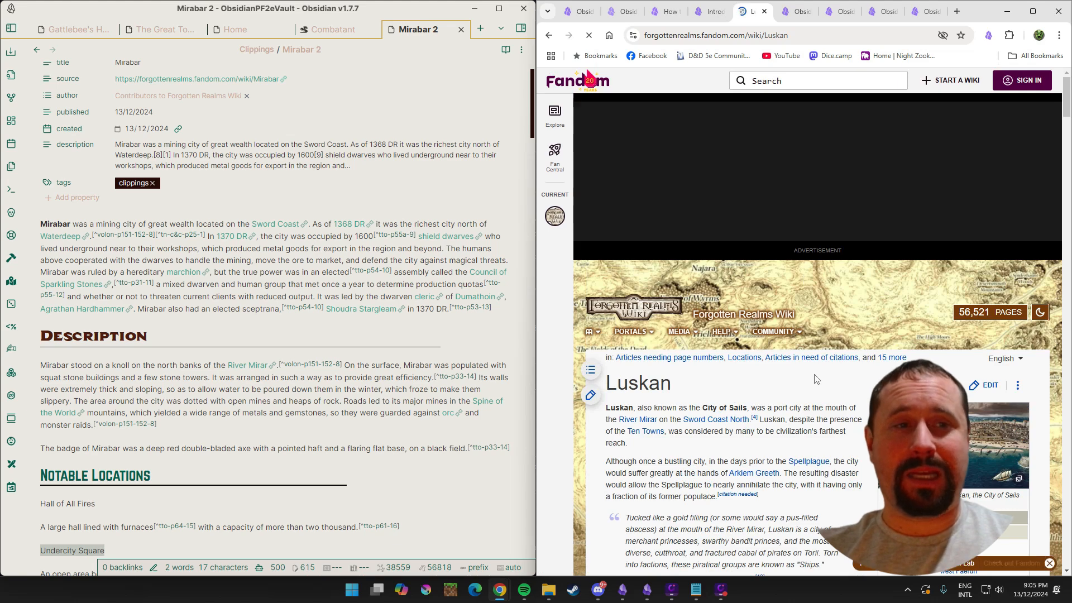
pyautogui.click(988, 35)
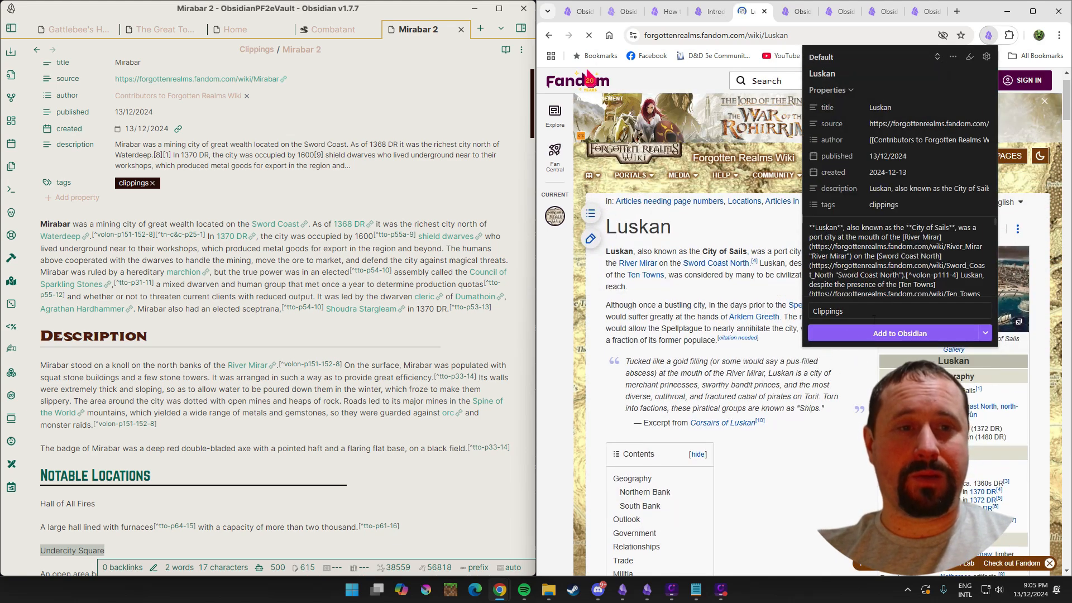
pyautogui.click(851, 333)
pyautogui.scroll(-6, 325, 313)
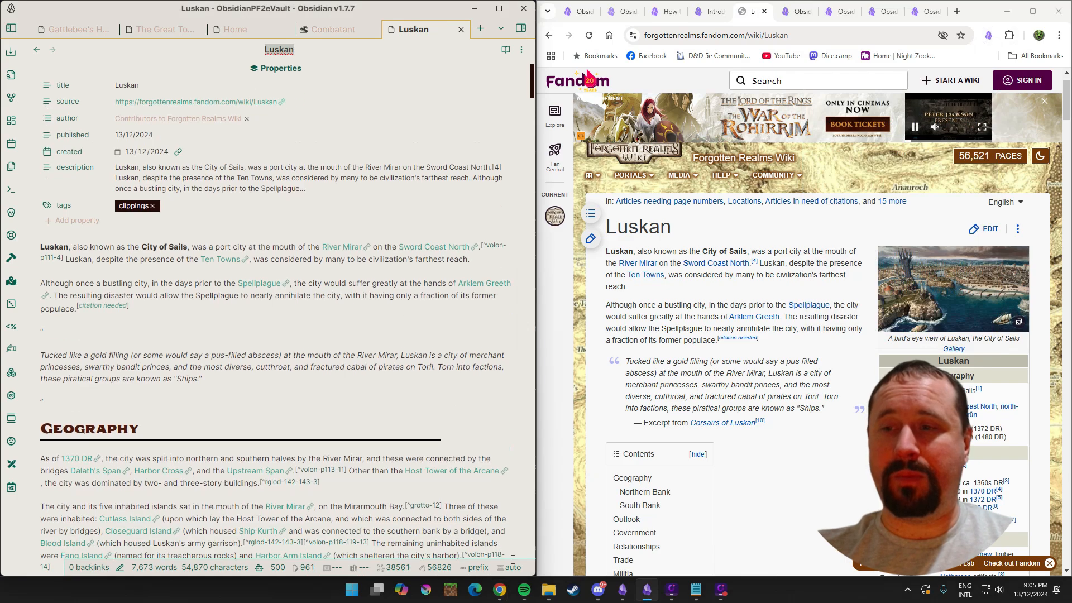
pyautogui.scroll(-5, 325, 313)
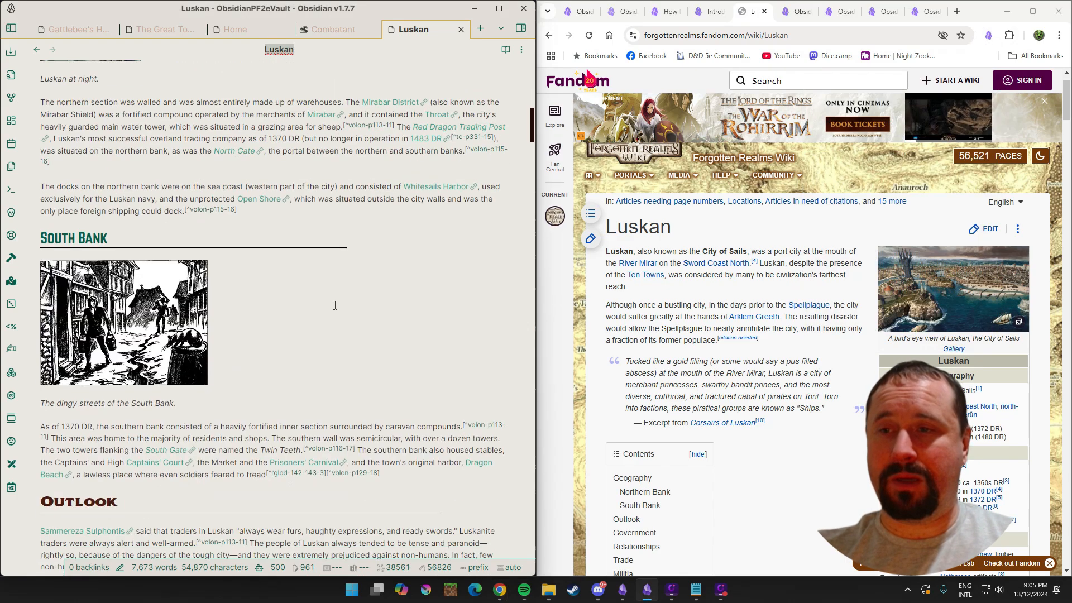
# Compare the Luskan note with the web article from South Bank and Outlook through Trade, History and Notable Locations.
pyautogui.scroll(-10, 811, 335)
pyautogui.scroll(-2, 811, 316)
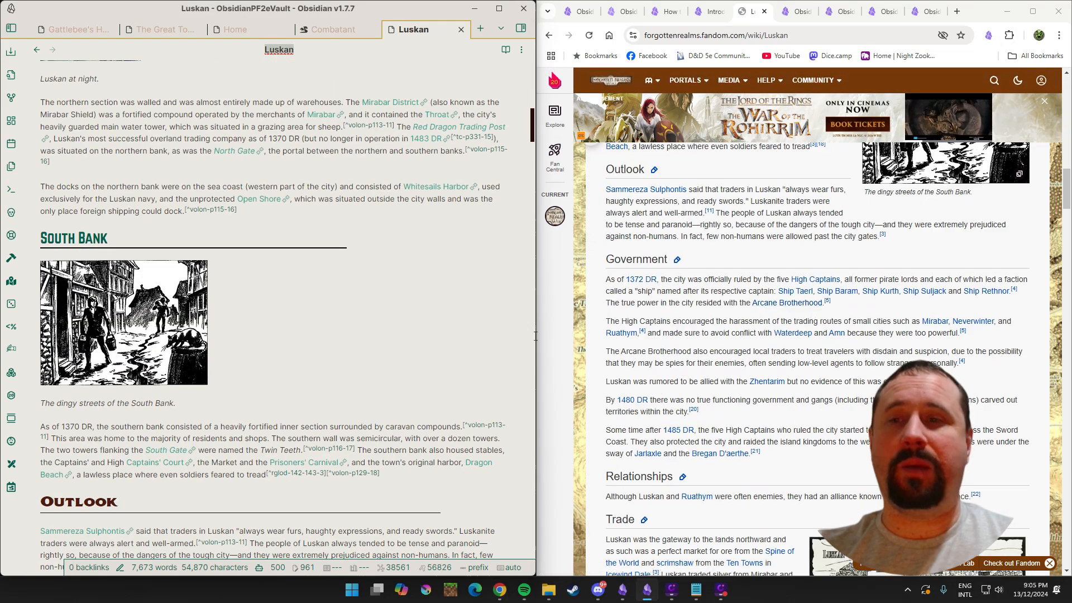
pyautogui.scroll(-15, 325, 313)
pyautogui.scroll(-6, 759, 350)
pyautogui.scroll(-15, 759, 351)
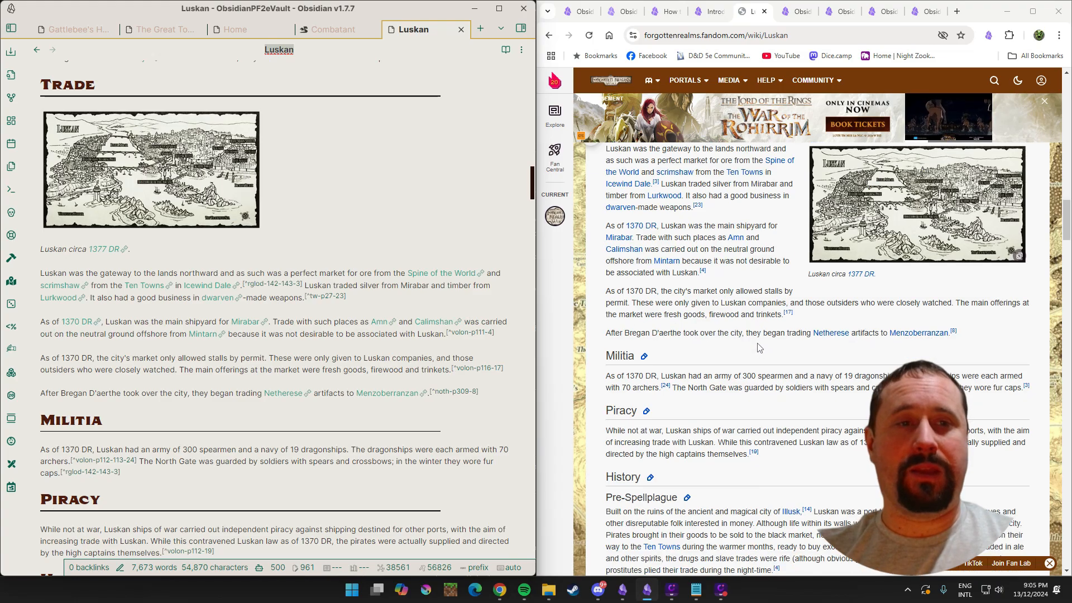
pyautogui.scroll(-10, 322, 322)
pyautogui.scroll(-6, 322, 323)
pyautogui.scroll(-15, 657, 341)
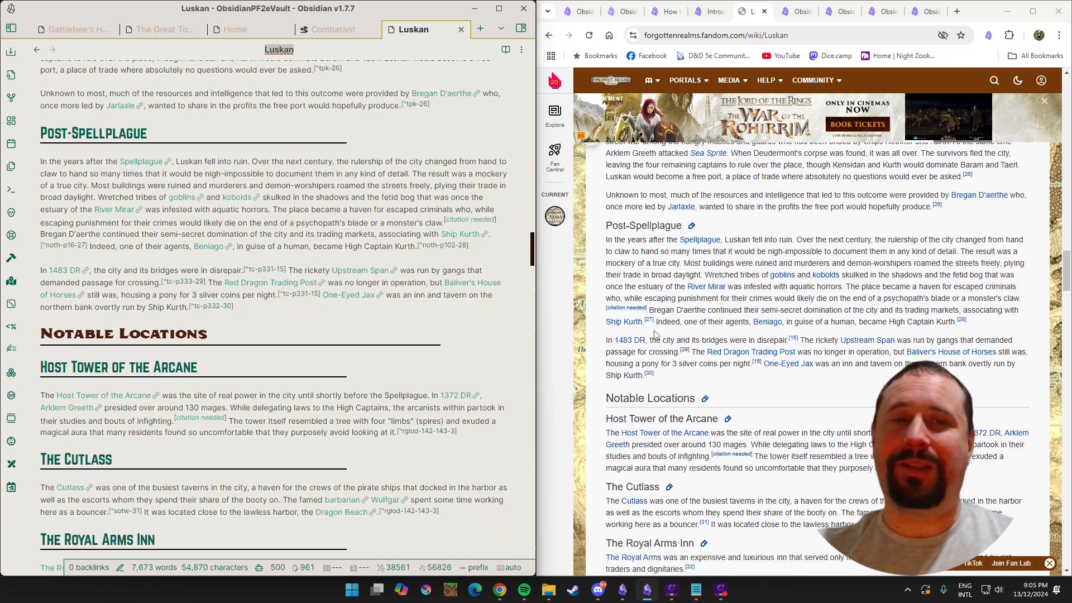
# Check the Luskan note's Notable Inhabitants, Map Gallery, Appearances and References against the article, and return to the beginning of the article.
pyautogui.scroll(-20, 359, 335)
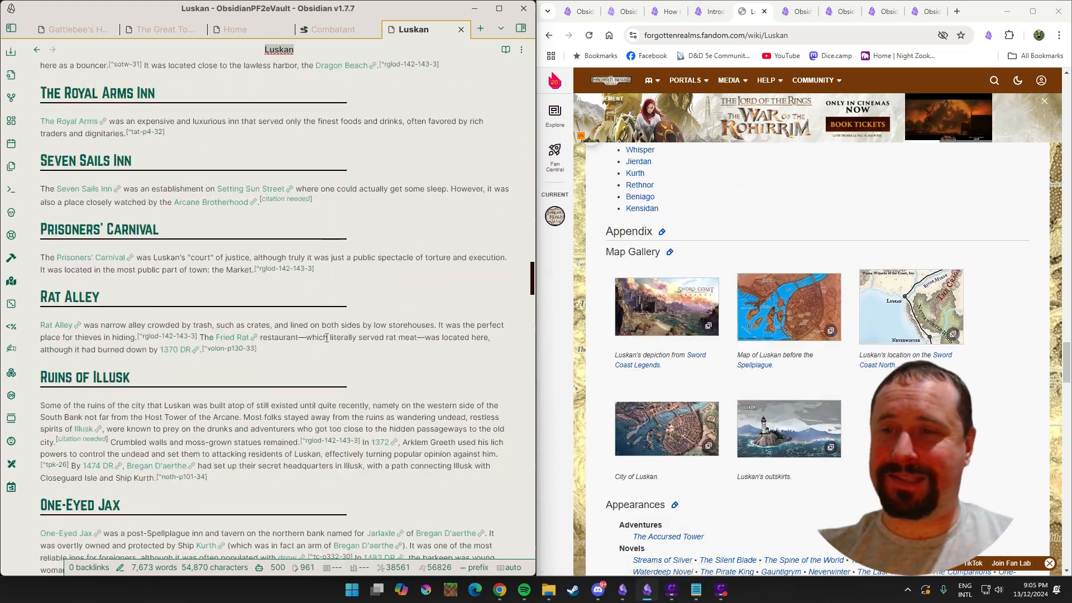
pyautogui.scroll(-20, 358, 335)
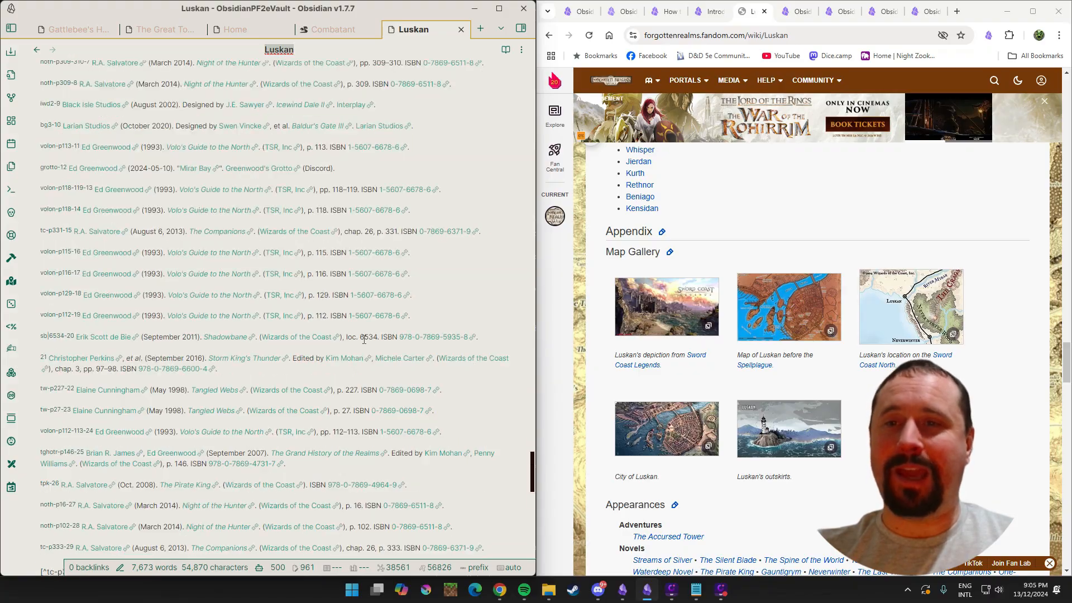
pyautogui.scroll(20, 375, 350)
pyautogui.scroll(20, 378, 353)
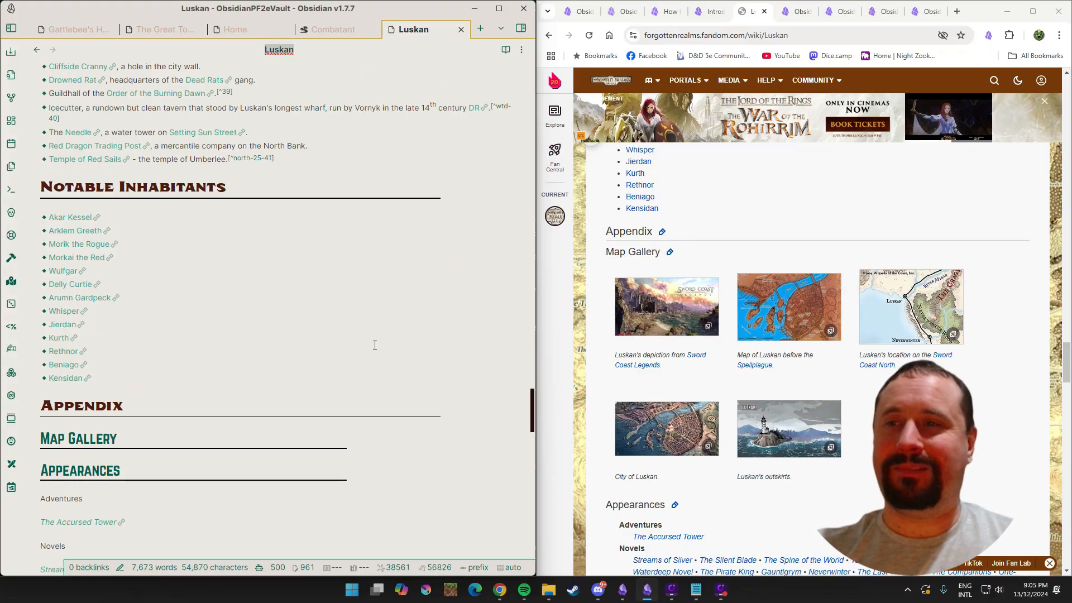
pyautogui.scroll(20, 418, 358)
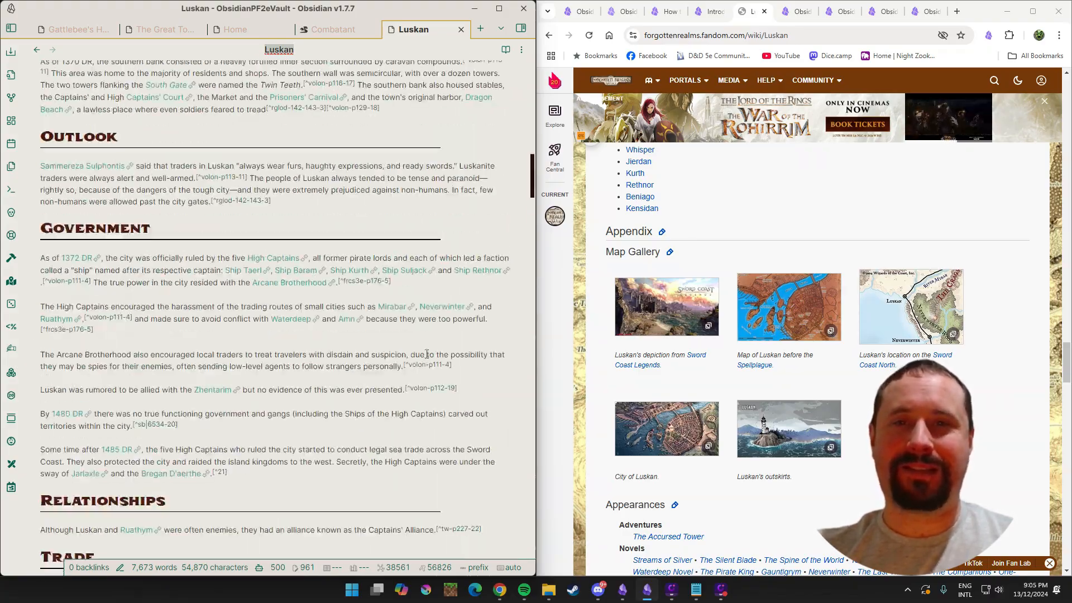
pyautogui.scroll(-8, 393, 323)
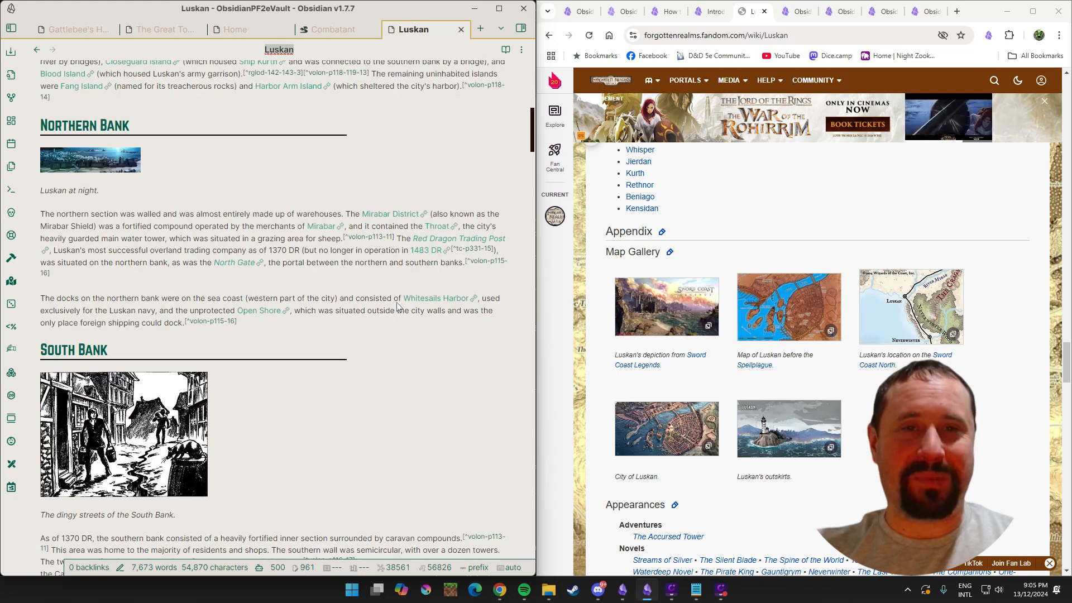
pyautogui.scroll(15, 805, 407)
pyautogui.scroll(15, 805, 408)
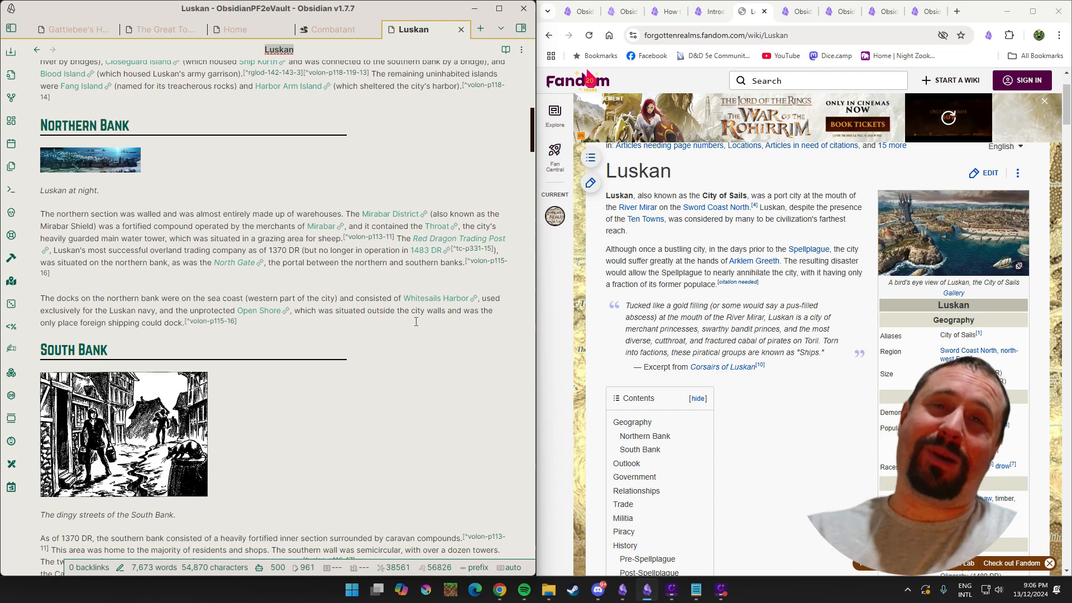
# Follow the Mirabar District link in the note's Northern Bank section to test it, and close the web page it opens.
pyautogui.scroll(-1, 399, 312)
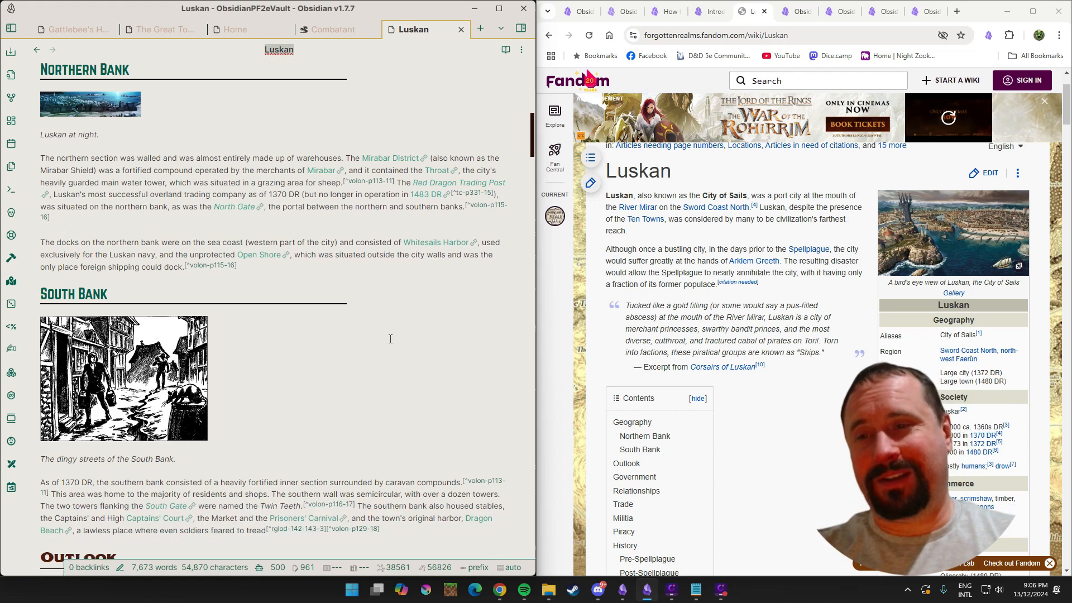
pyautogui.scroll(2, 366, 258)
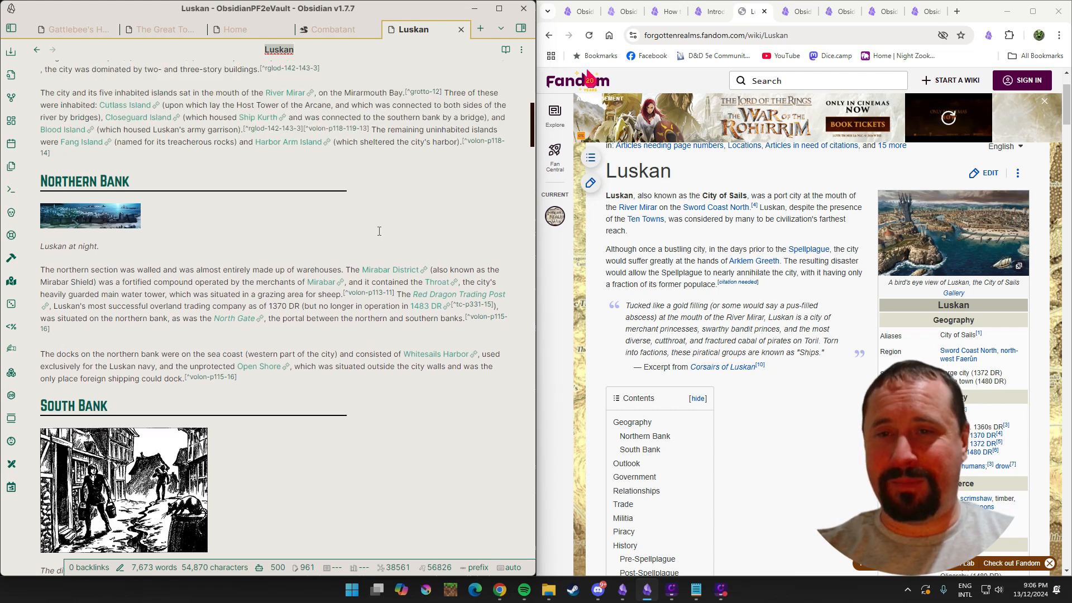
pyautogui.click(384, 273)
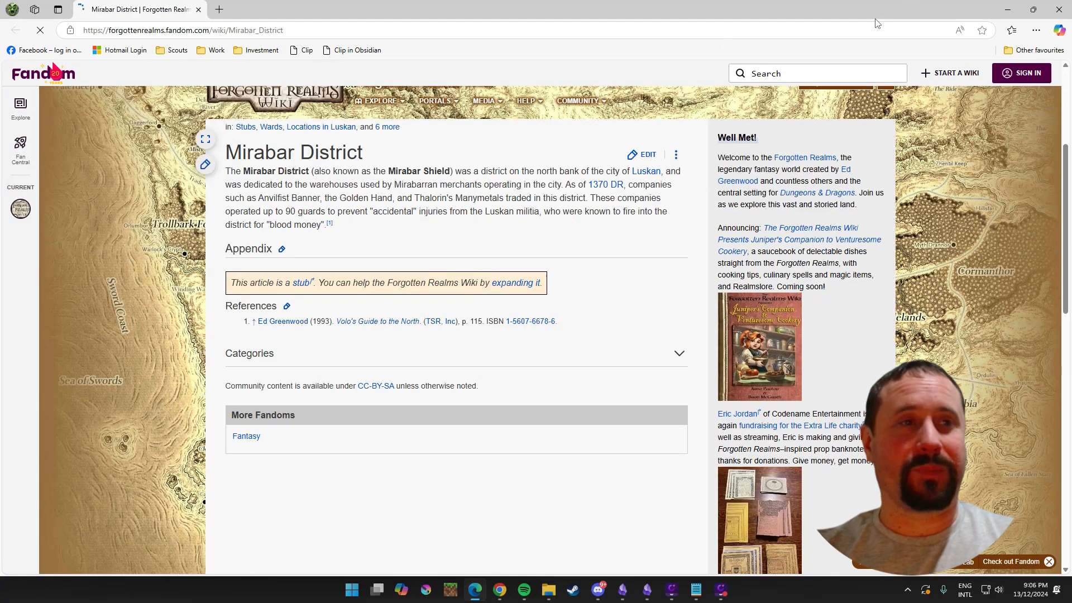
pyautogui.click(1061, 8)
# Inspect the Luskan note's raw Markdown in Source mode and switch the note to Reading view.
pyautogui.click(521, 49)
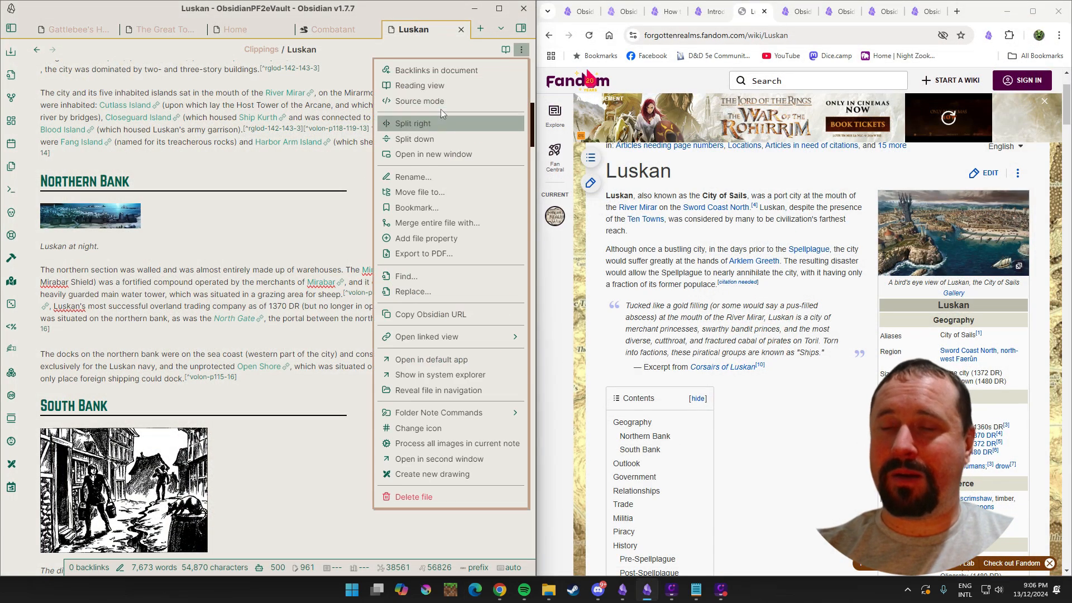
pyautogui.click(418, 101)
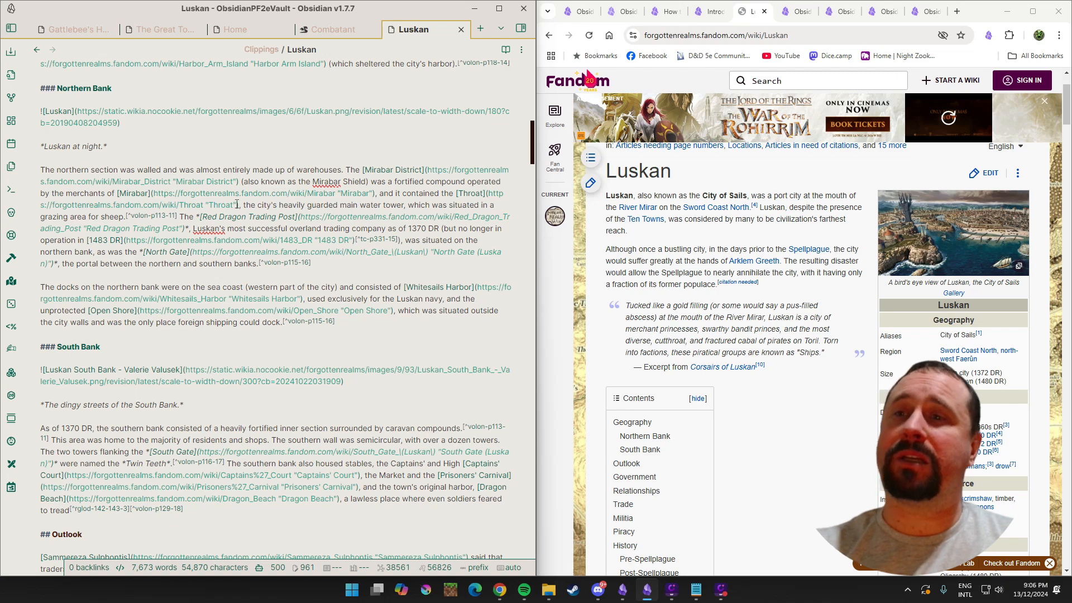
pyautogui.click(506, 50)
pyautogui.scroll(-10, 377, 353)
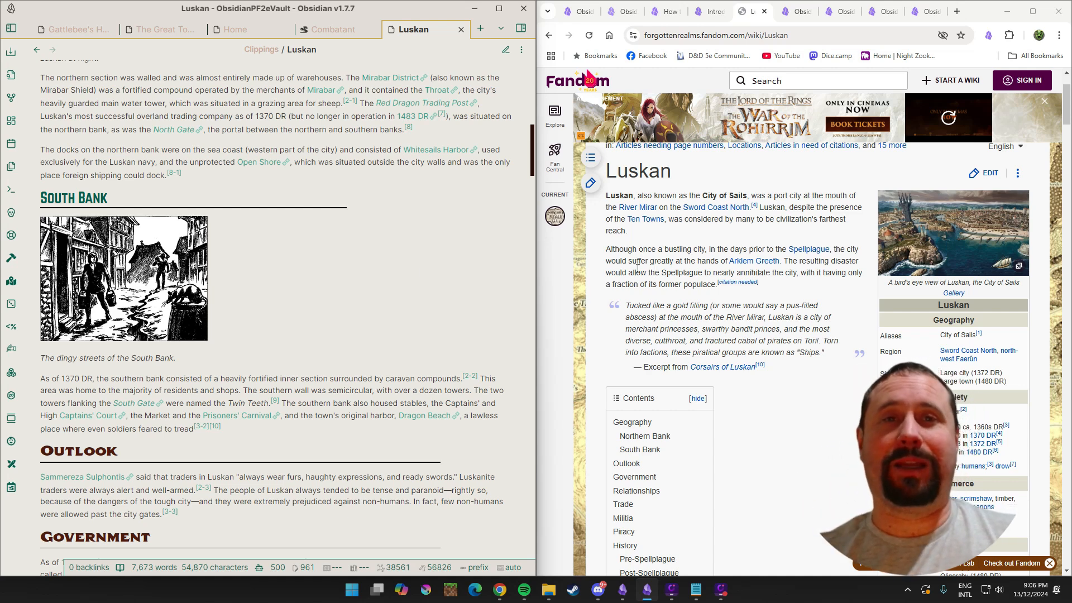
# Search the web for "Nija Turtles Wiki" in a new browser tab and open the Wikipedia article on Teenage Mutant Ninja Turtles.
pyautogui.click(956, 11)
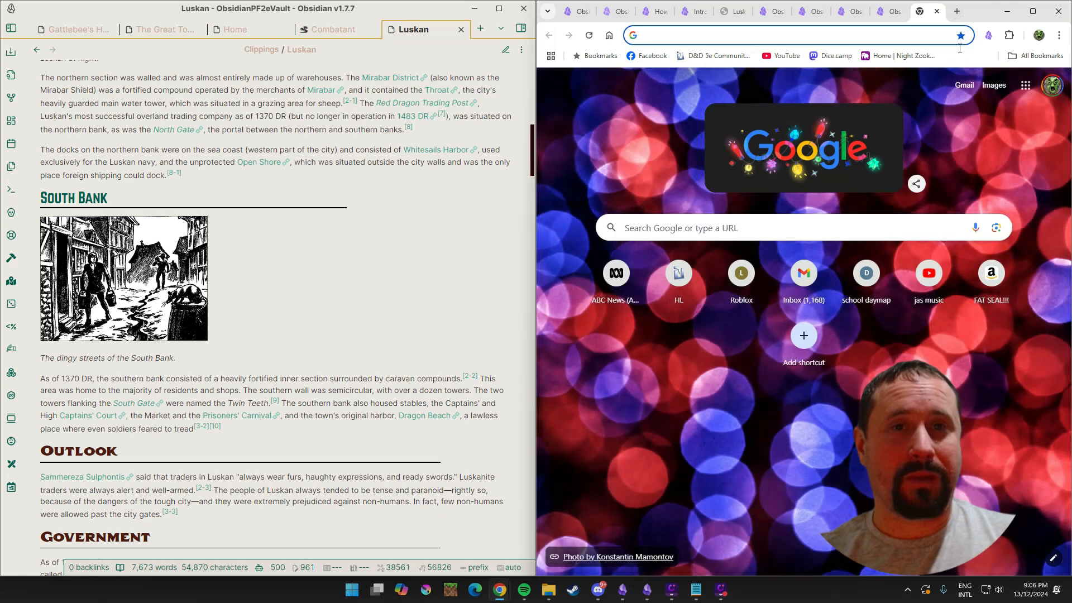
pyautogui.click(916, 42)
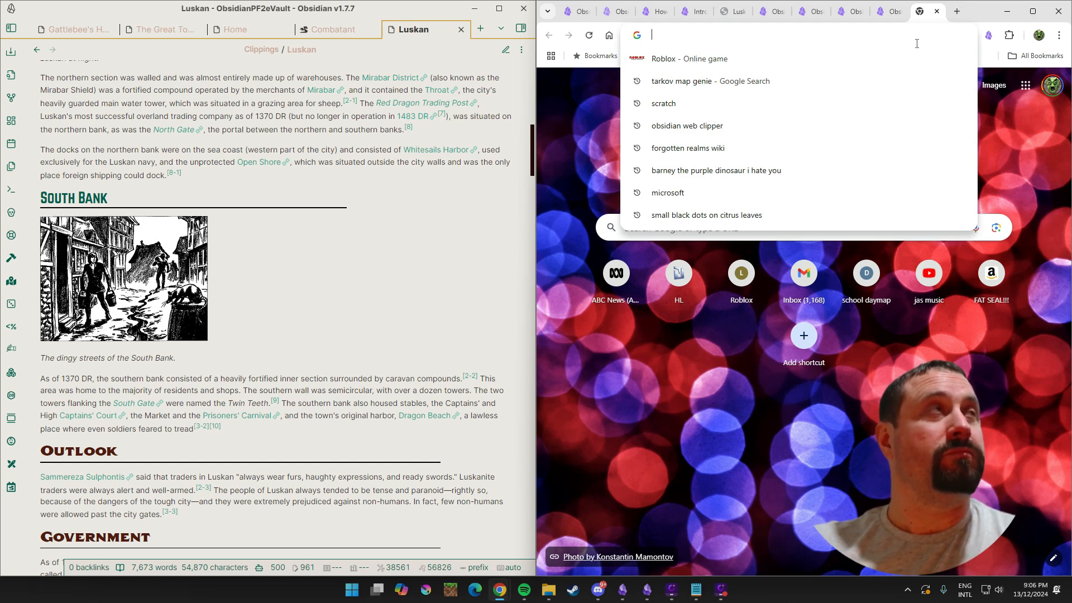
pyautogui.write('Nij')
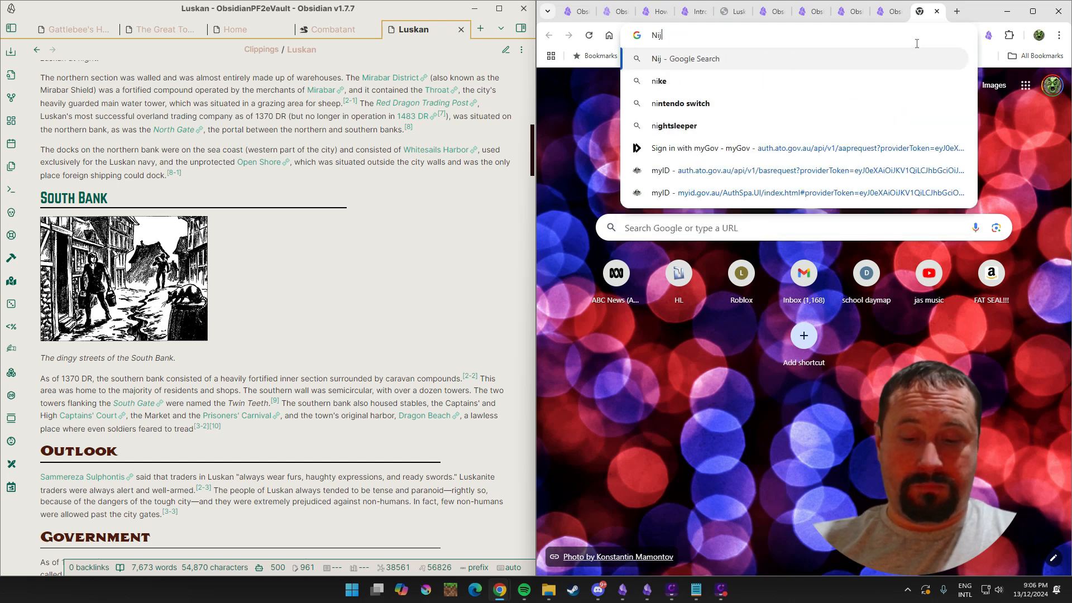
pyautogui.write('a Turtles Wiki')
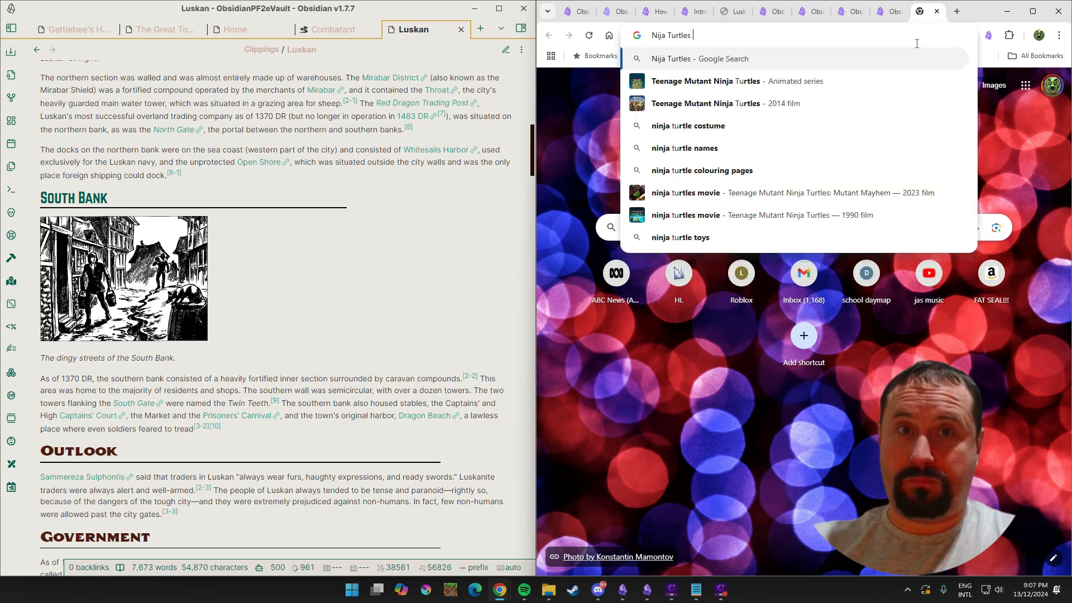
pyautogui.press('Return')
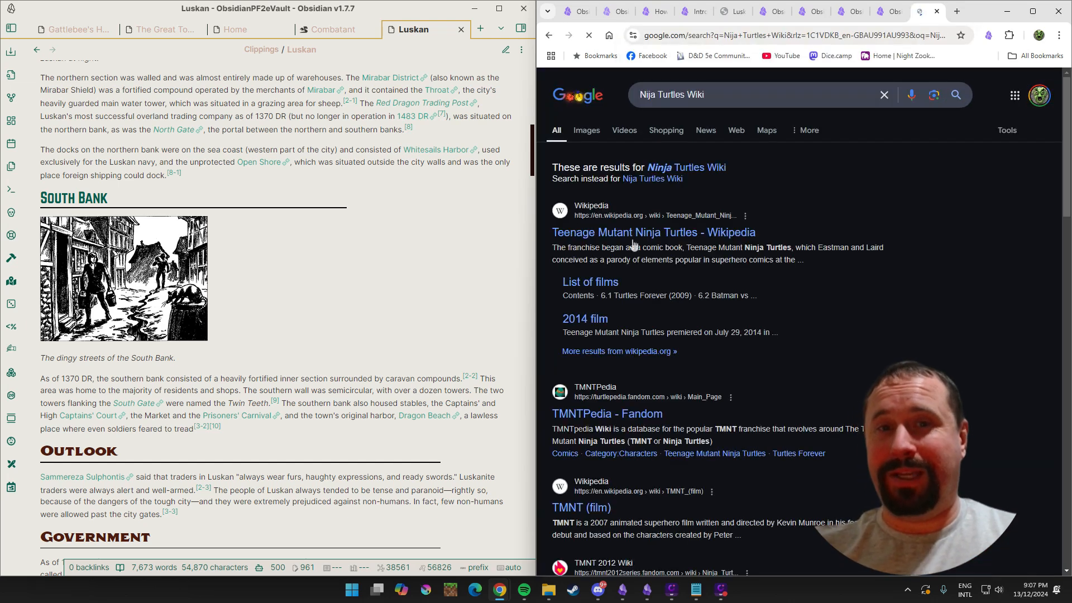
pyautogui.click(632, 235)
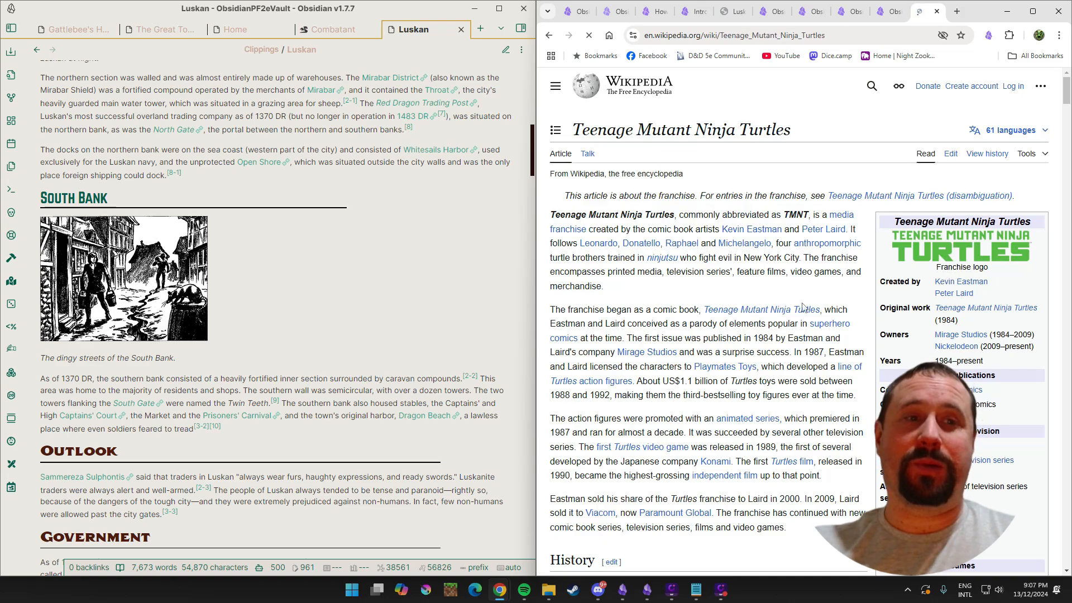
pyautogui.scroll(-11, 762, 380)
pyautogui.scroll(14, 759, 389)
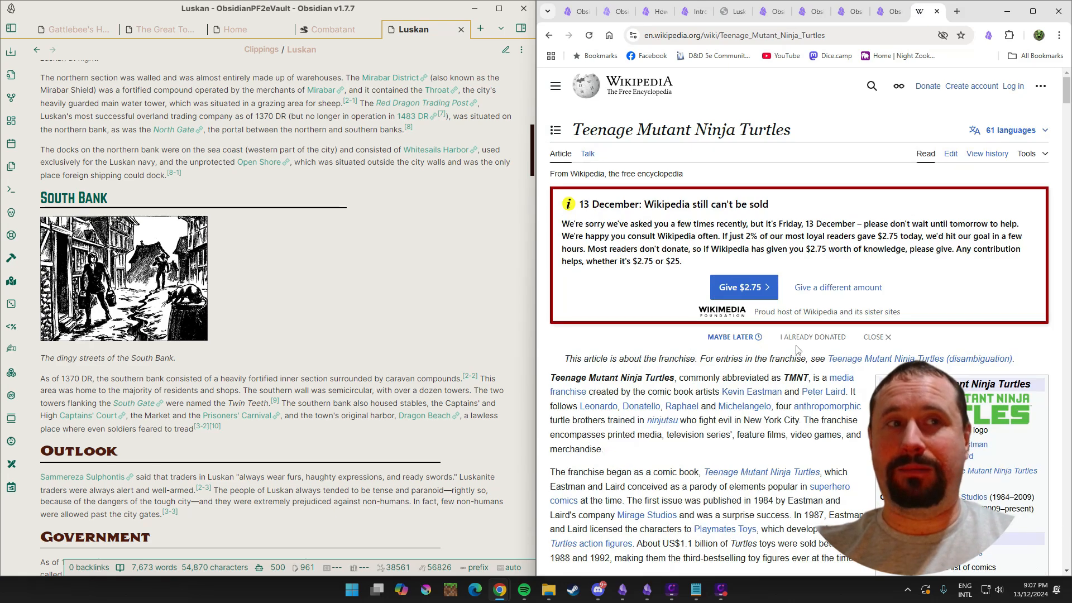
# Clip the Teenage Mutant Ninja Turtles article into Obsidian's Clippings folder using the Web Clipper's Default template.
pyautogui.click(988, 35)
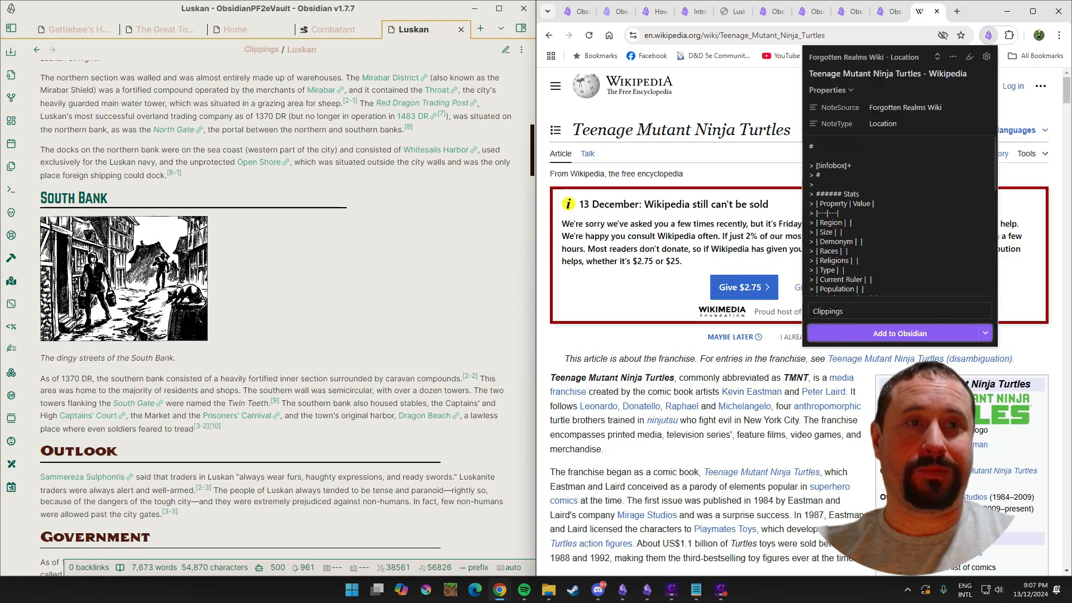
pyautogui.click(874, 57)
pyautogui.click(854, 86)
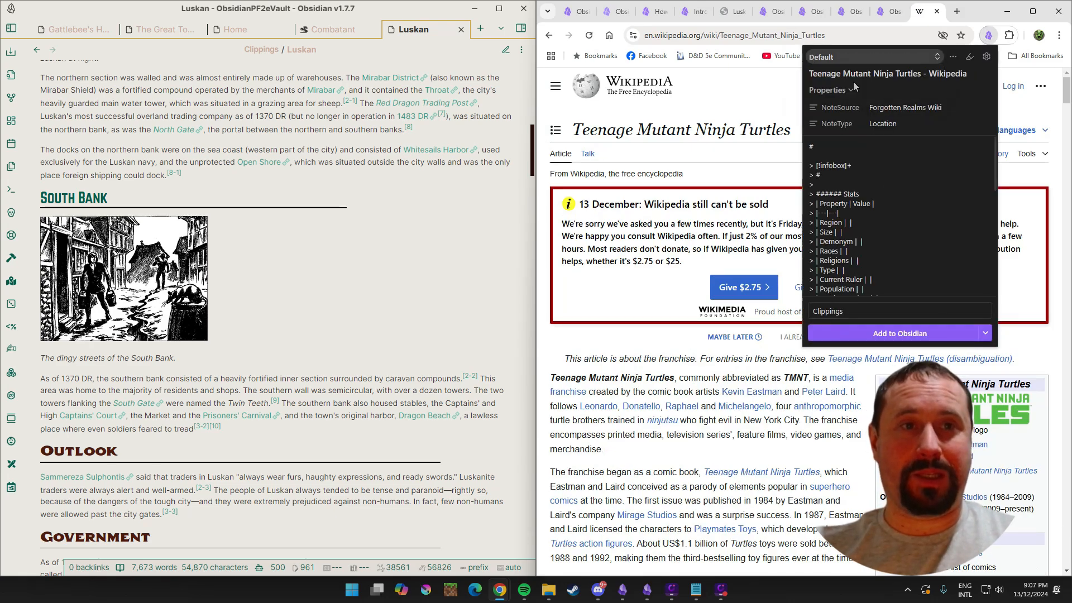
pyautogui.click(878, 334)
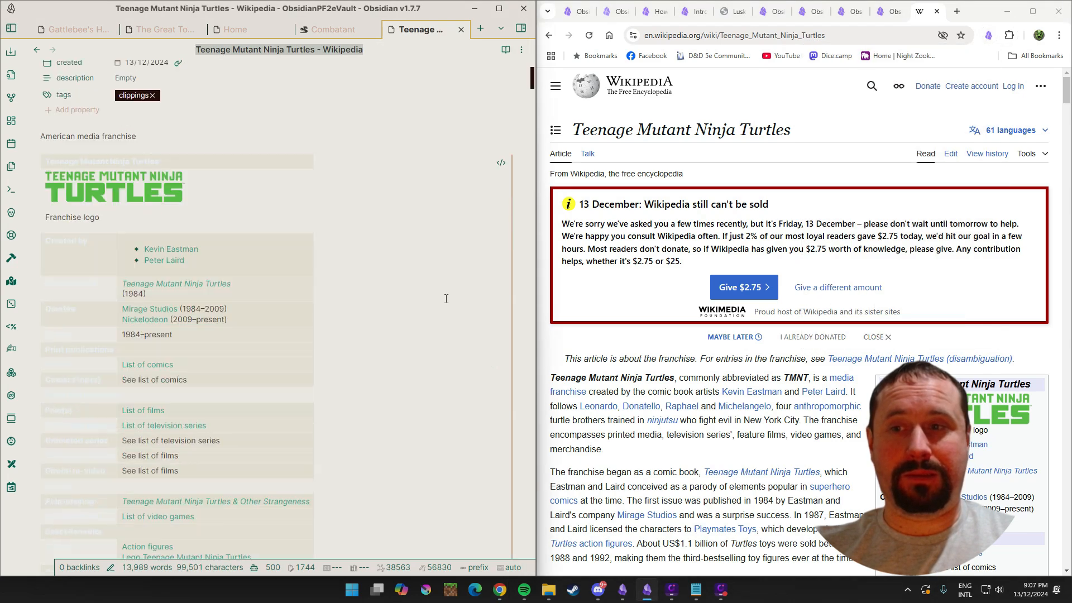
# Switch the clipped Teenage Mutant Ninja Turtles note to Reading view and look over its properties and infobox.
pyautogui.scroll(-2, 446, 298)
pyautogui.click(506, 51)
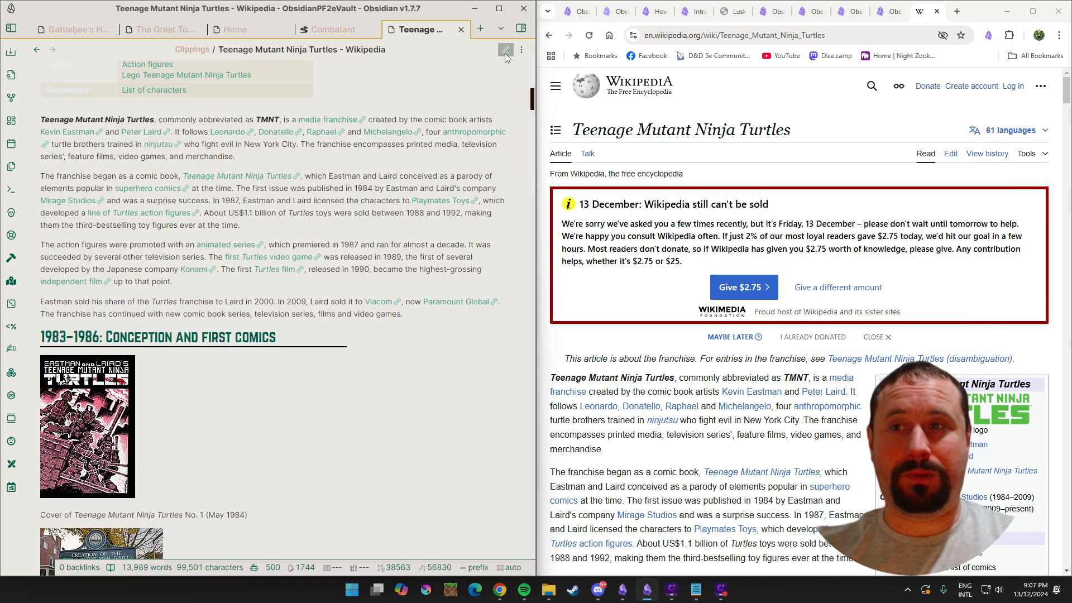
pyautogui.scroll(9, 357, 273)
pyautogui.scroll(-5, 379, 277)
pyautogui.scroll(3, 384, 269)
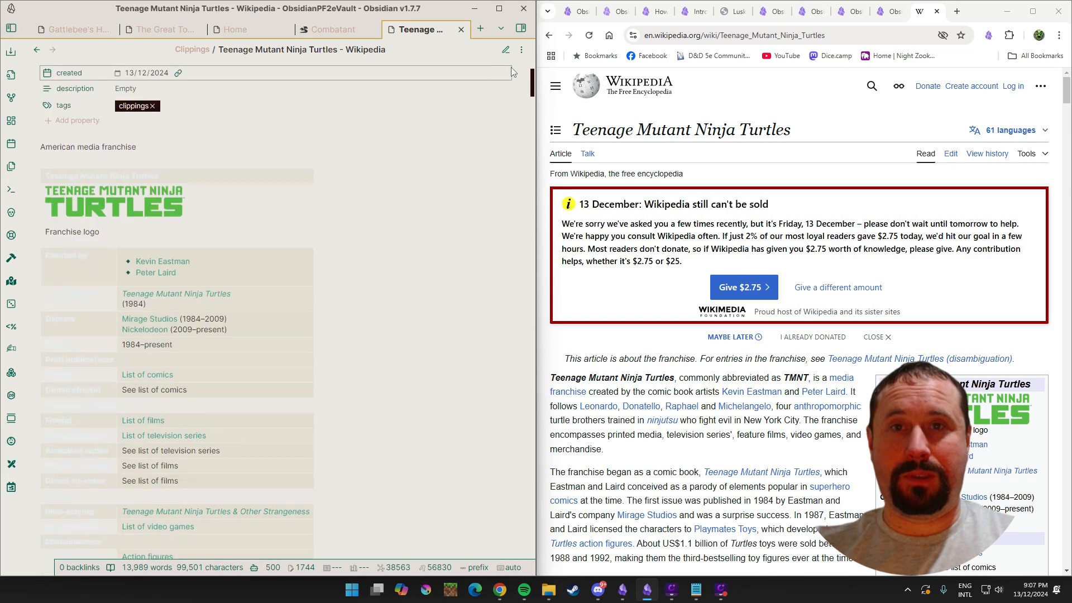
pyautogui.click(521, 50)
pyautogui.scroll(-4, 313, 222)
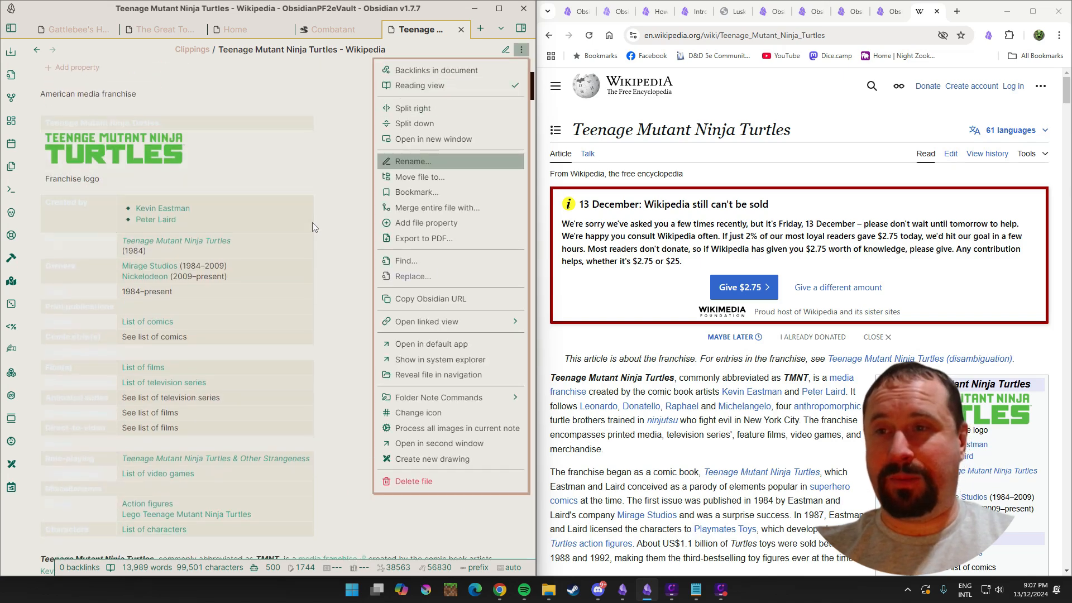
pyautogui.click(344, 182)
# Compare the clipped note's infobox table with the Wikipedia infobox, checking its row labels from Created by to Characters.
pyautogui.scroll(1, 314, 210)
pyautogui.scroll(3, 314, 214)
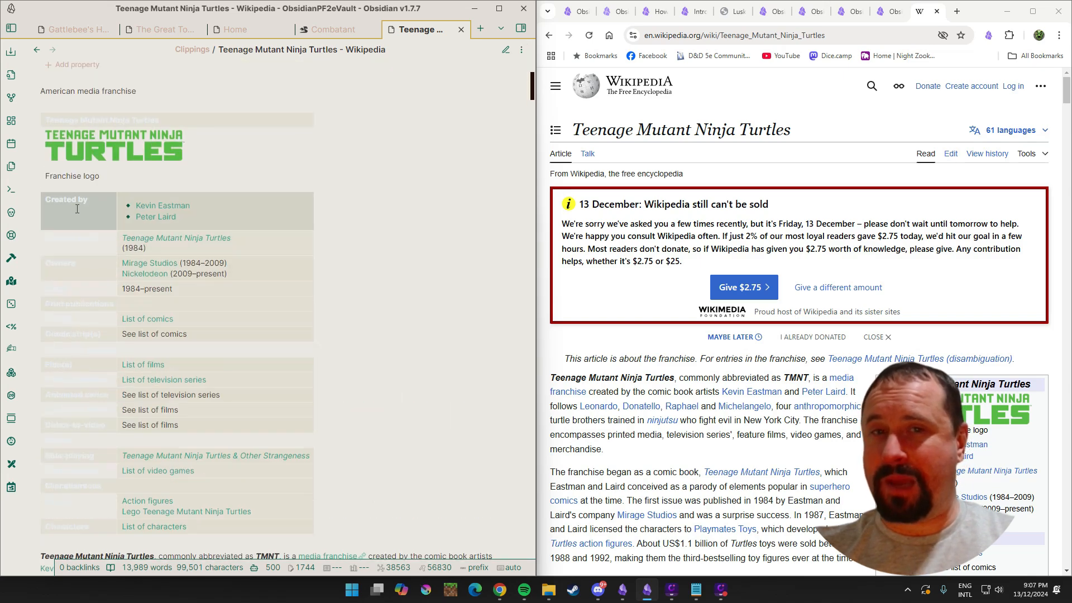
pyautogui.scroll(-7, 771, 259)
pyautogui.scroll(3, 771, 260)
pyautogui.scroll(-1, 770, 259)
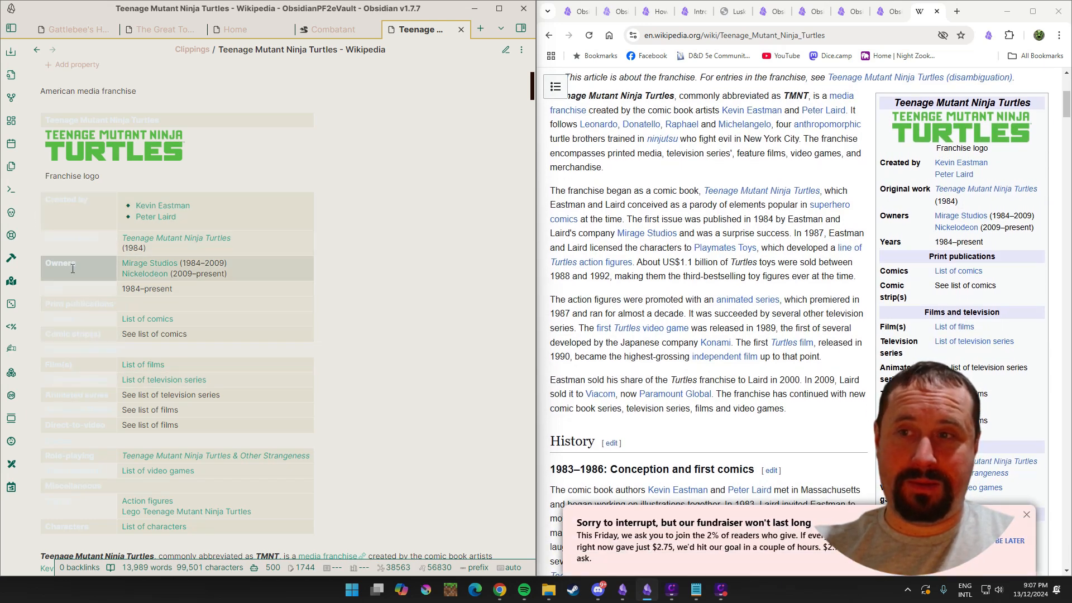
pyautogui.scroll(-2, 72, 346)
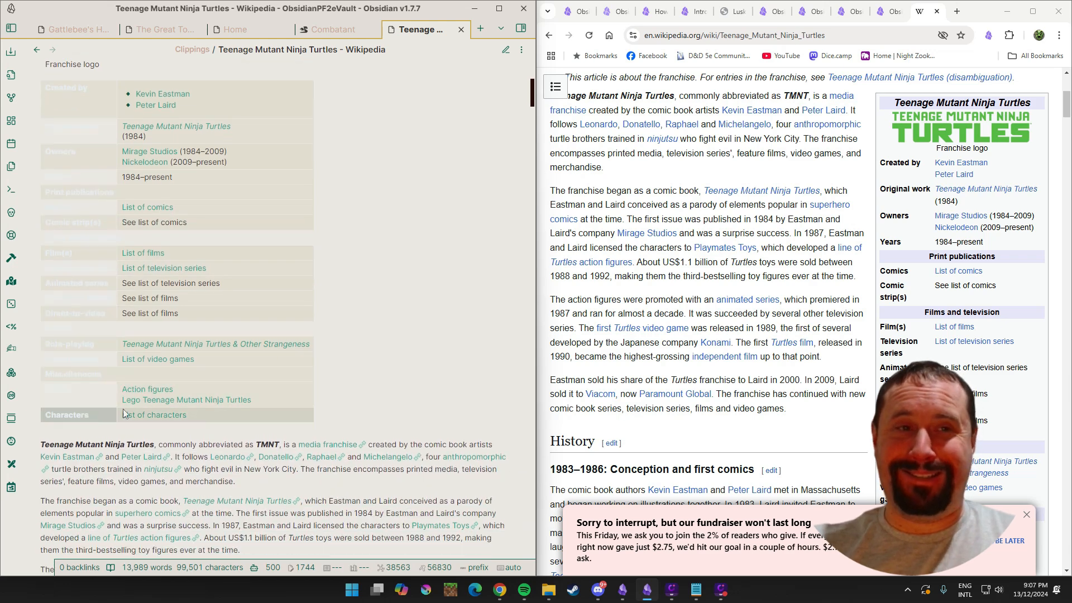
# Compare the clipped Teenage Mutant Ninja Turtles note's headings, images and text with the Wikipedia article, continuing to the note's final references.
pyautogui.scroll(-6, 256, 312)
pyautogui.scroll(-3, 816, 244)
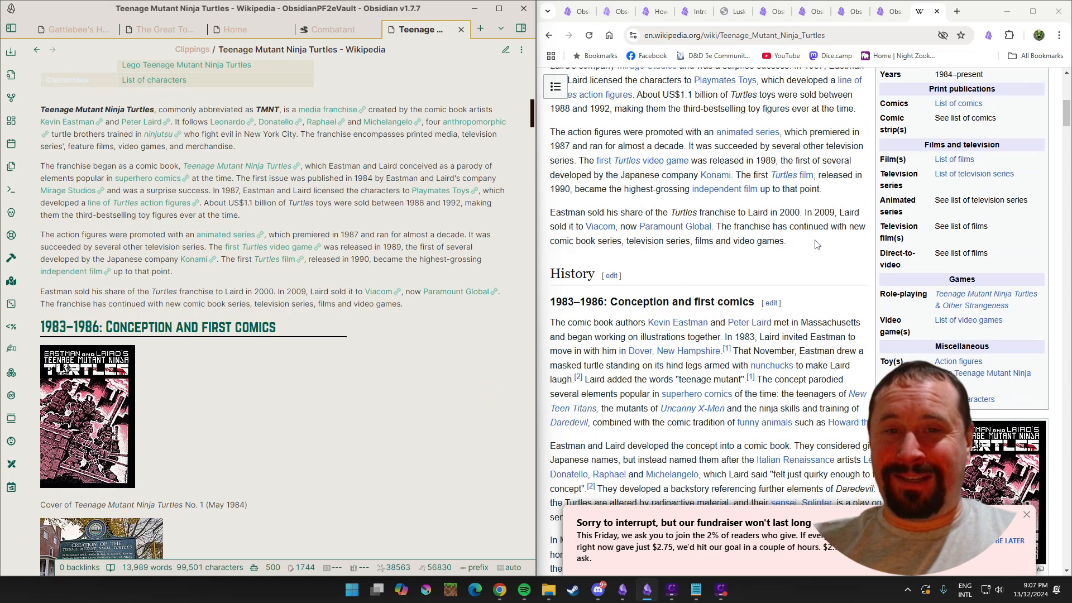
pyautogui.scroll(-3, 799, 299)
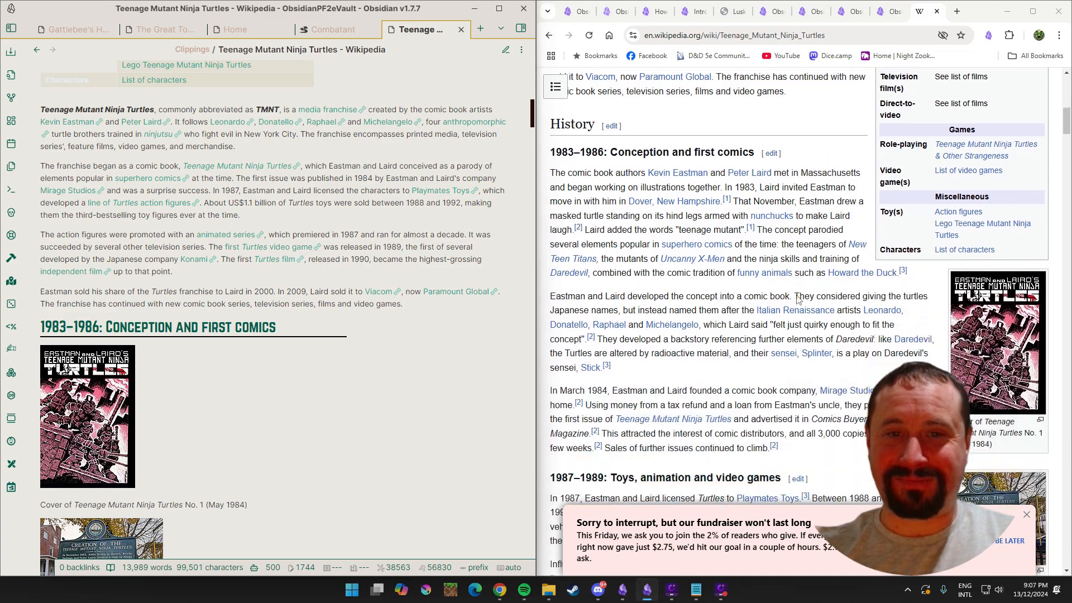
pyautogui.scroll(-8, 798, 300)
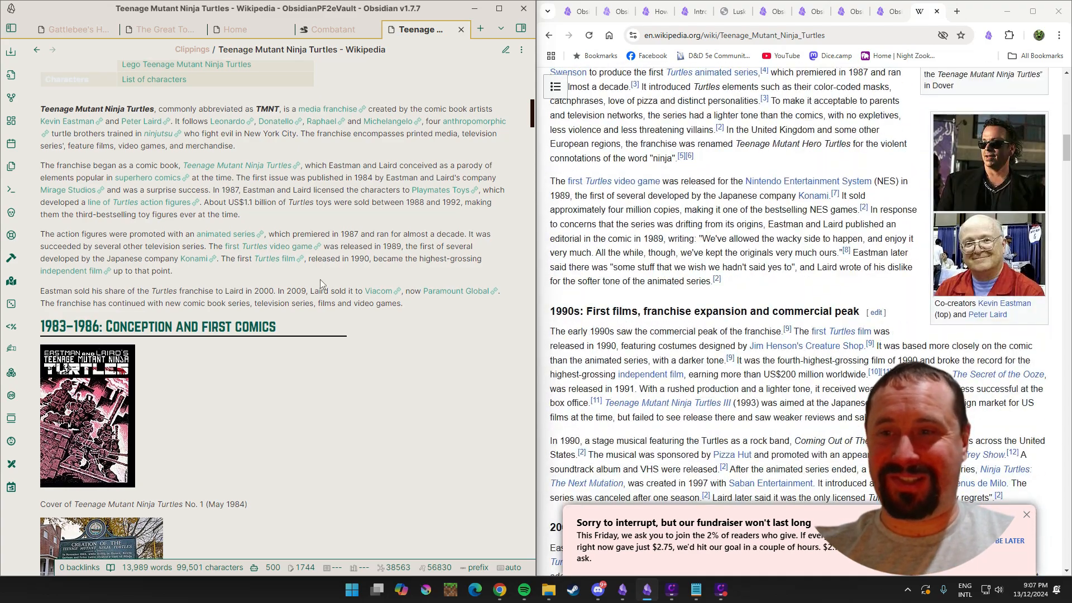
pyautogui.scroll(-10, 319, 279)
pyautogui.scroll(-8, 804, 317)
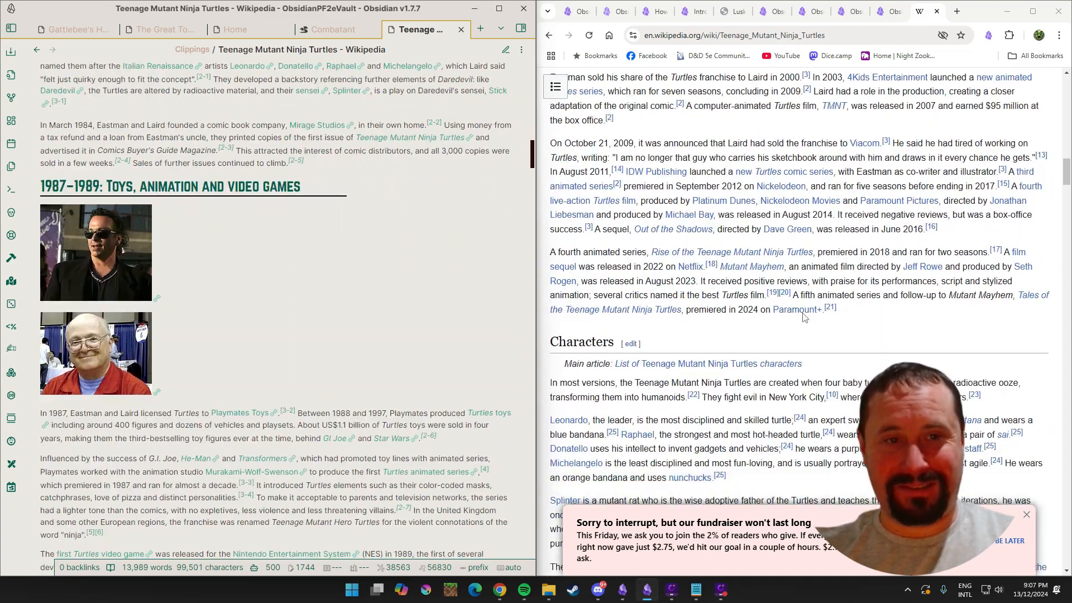
pyautogui.scroll(-7, 804, 317)
pyautogui.scroll(-20, 402, 296)
pyautogui.scroll(-1, 774, 286)
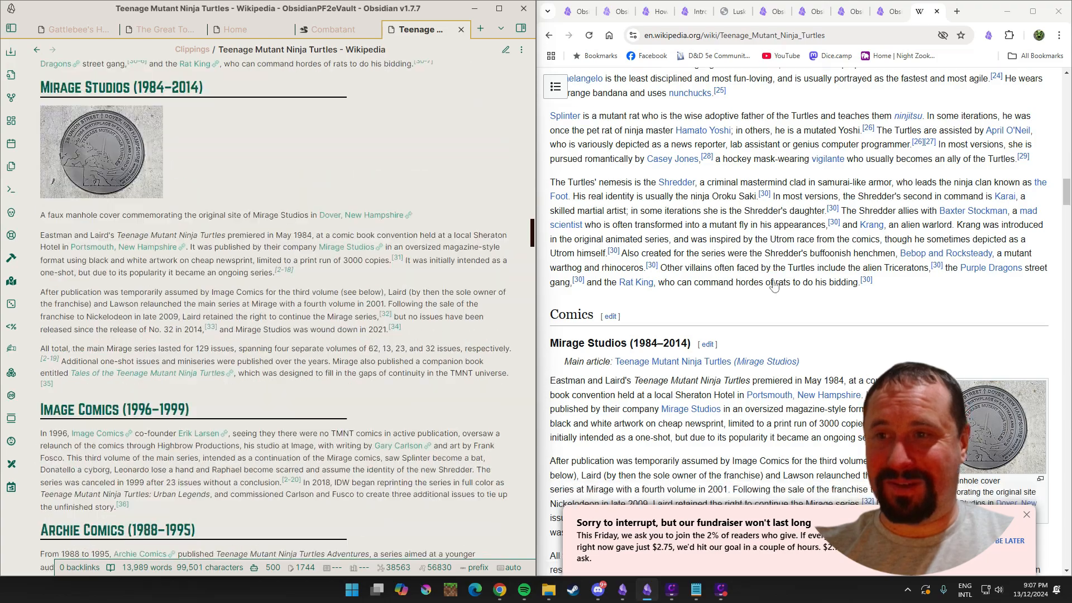
pyautogui.scroll(-20, 774, 286)
pyautogui.scroll(-20, 383, 282)
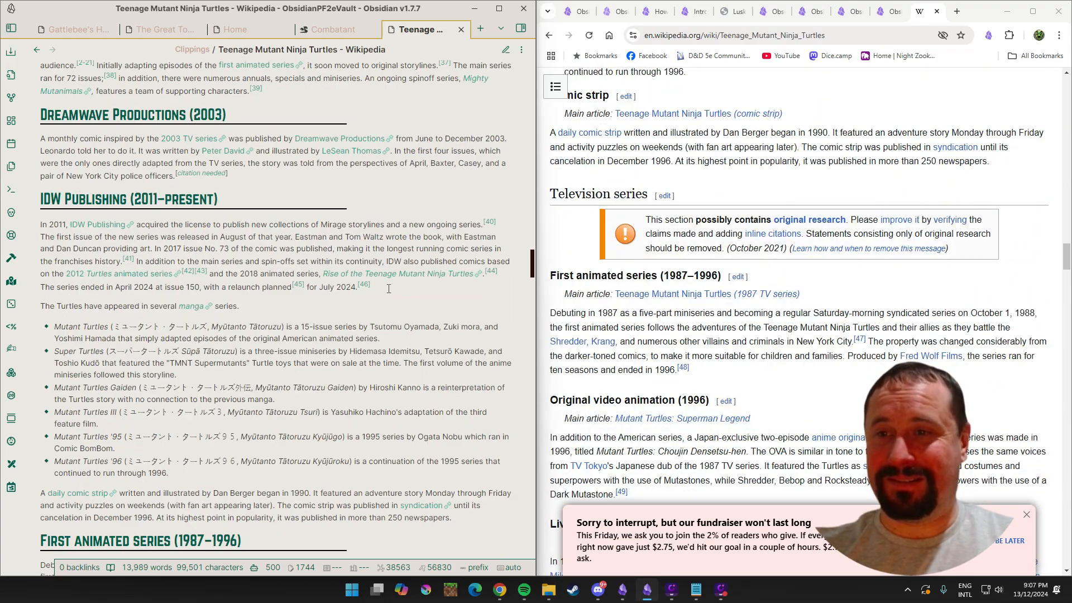
pyautogui.scroll(-20, 831, 339)
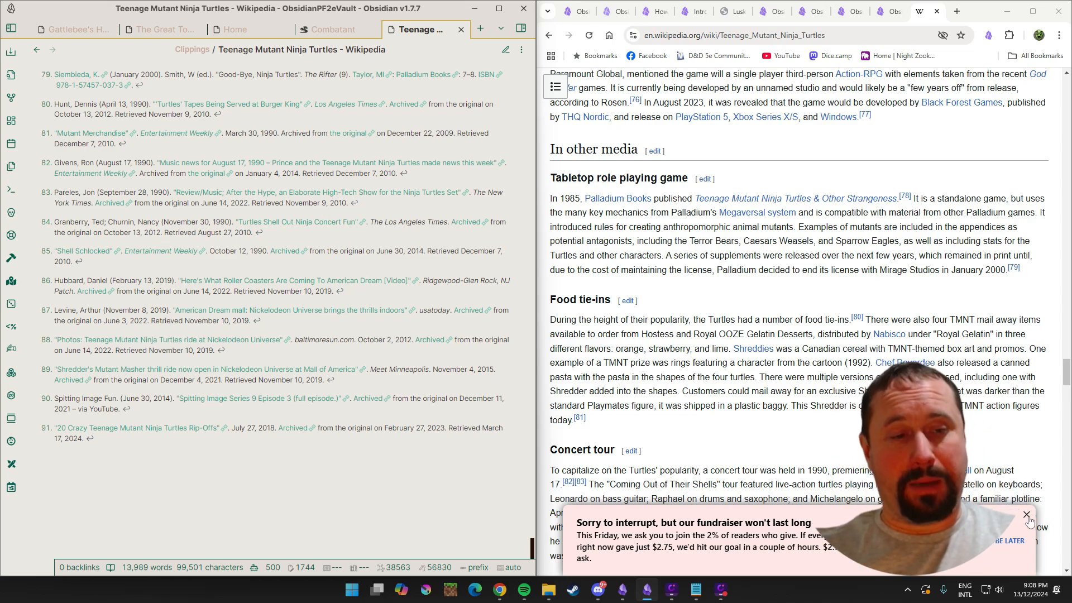
# Compare the note's references and Tabletop role playing game section with the Wikipedia article.
pyautogui.scroll(20, 231, 303)
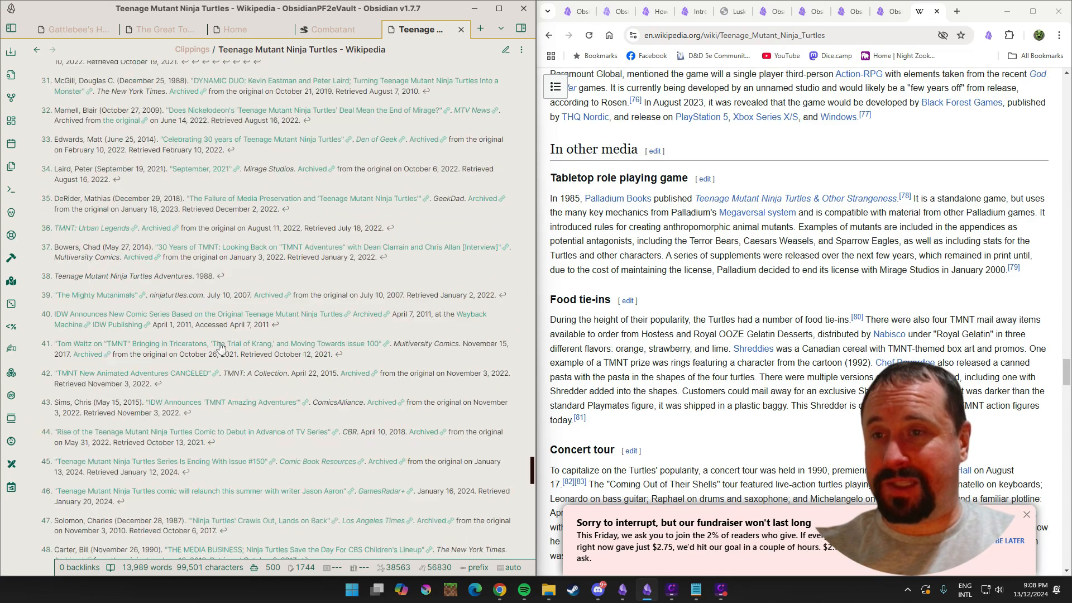
pyautogui.scroll(7, 251, 363)
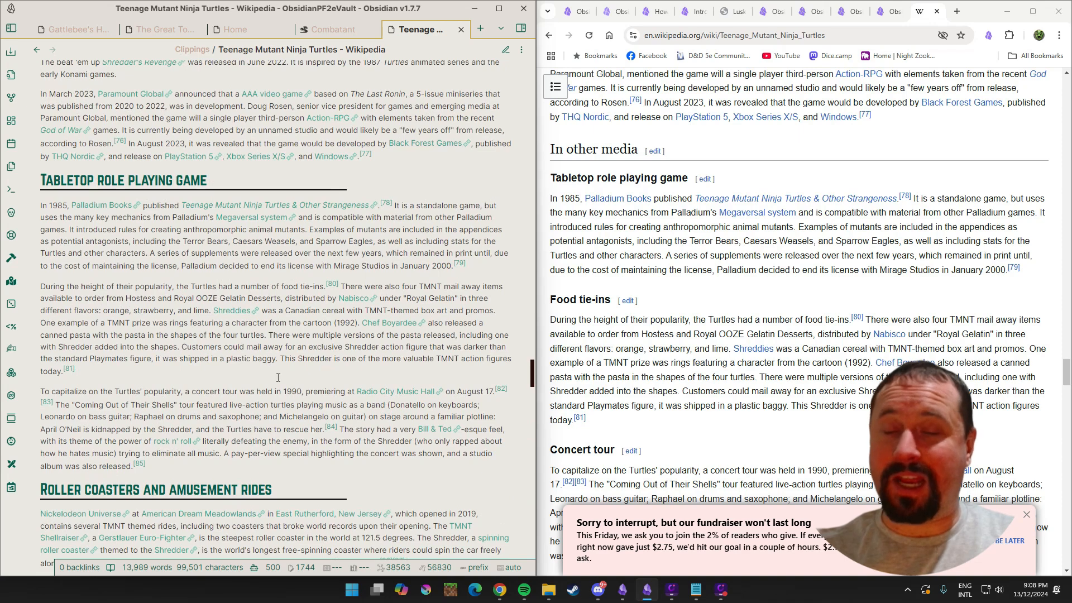
pyautogui.scroll(7, 837, 447)
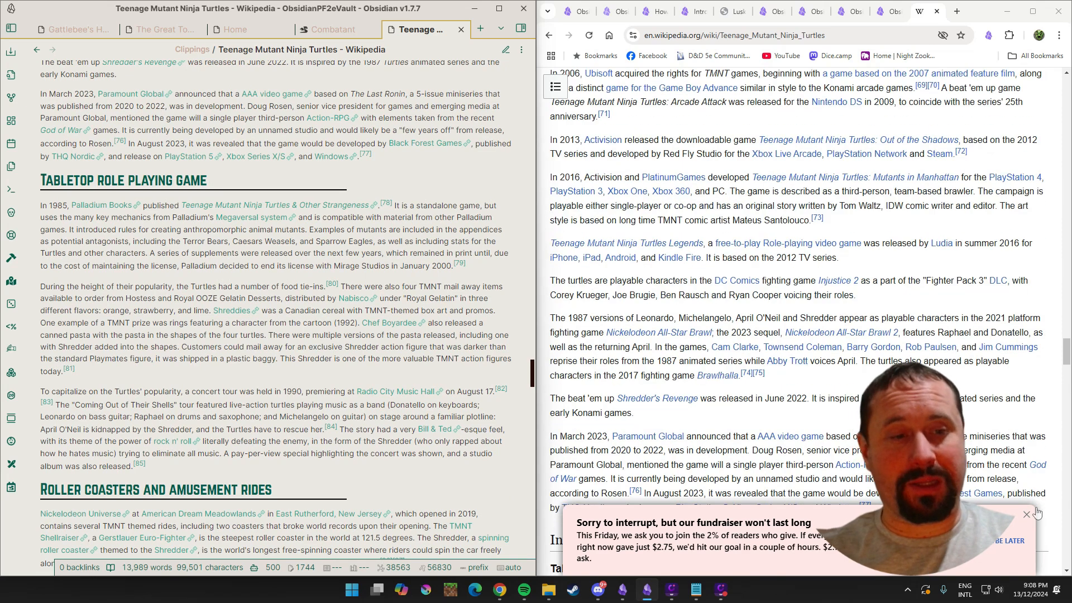
# Dismiss Wikipedia's fundraiser banner and compare the article's video game paragraphs and links with the clipped note.
pyautogui.click(1027, 514)
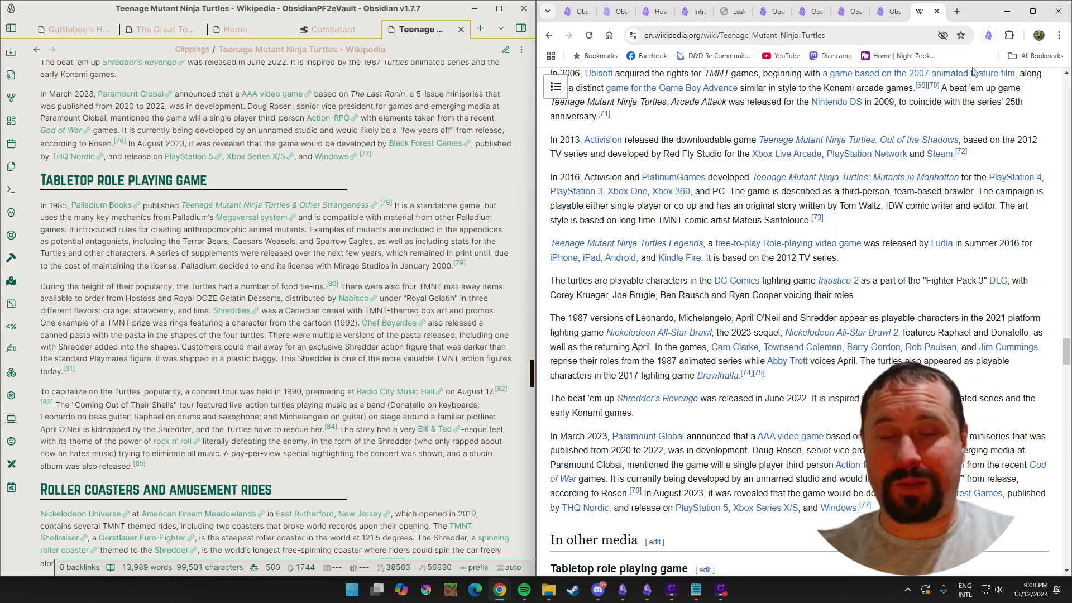
pyautogui.moveTo(839, 333)
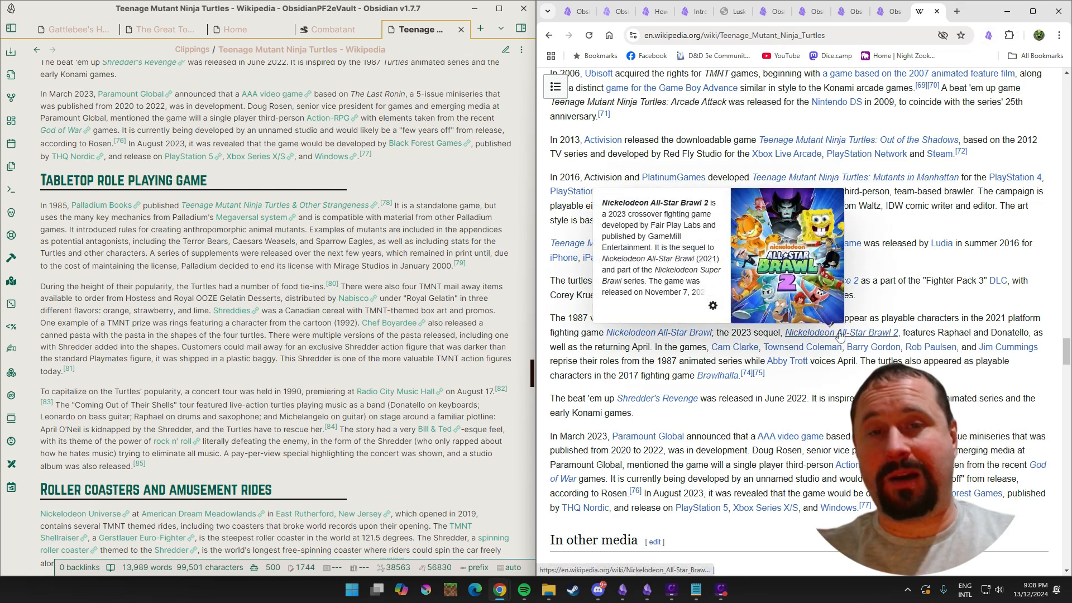
pyautogui.moveTo(893, 191); pyautogui.dragTo(889, 205)
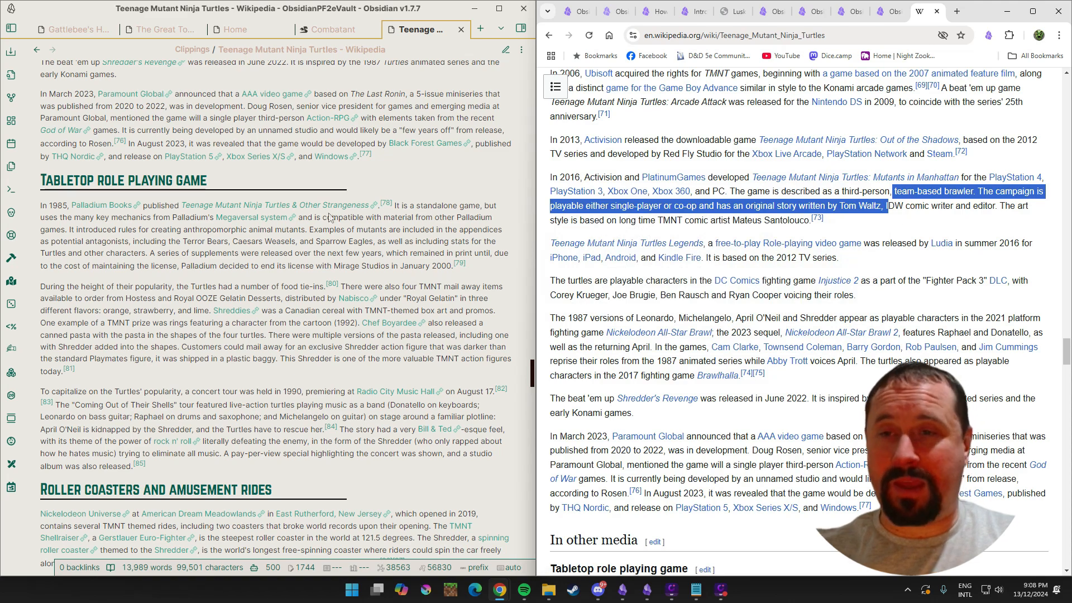
pyautogui.scroll(6, 406, 309)
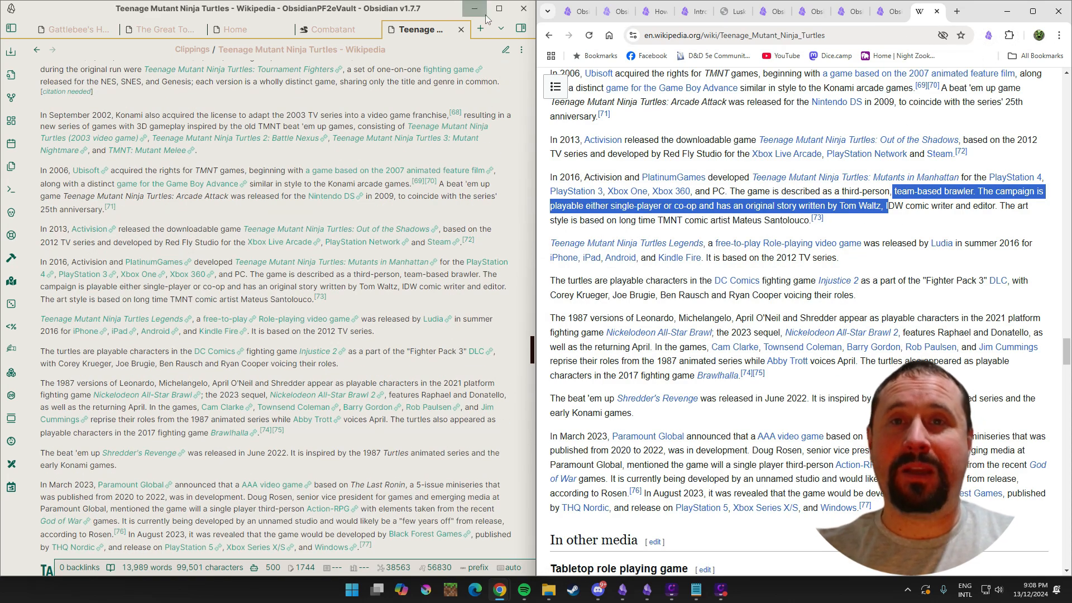
# Maximize the browser and, on the Obsidian Web Clipper page, check in the extensions list whether Obsidian Web Clipper is pinned.
pyautogui.click(1033, 11)
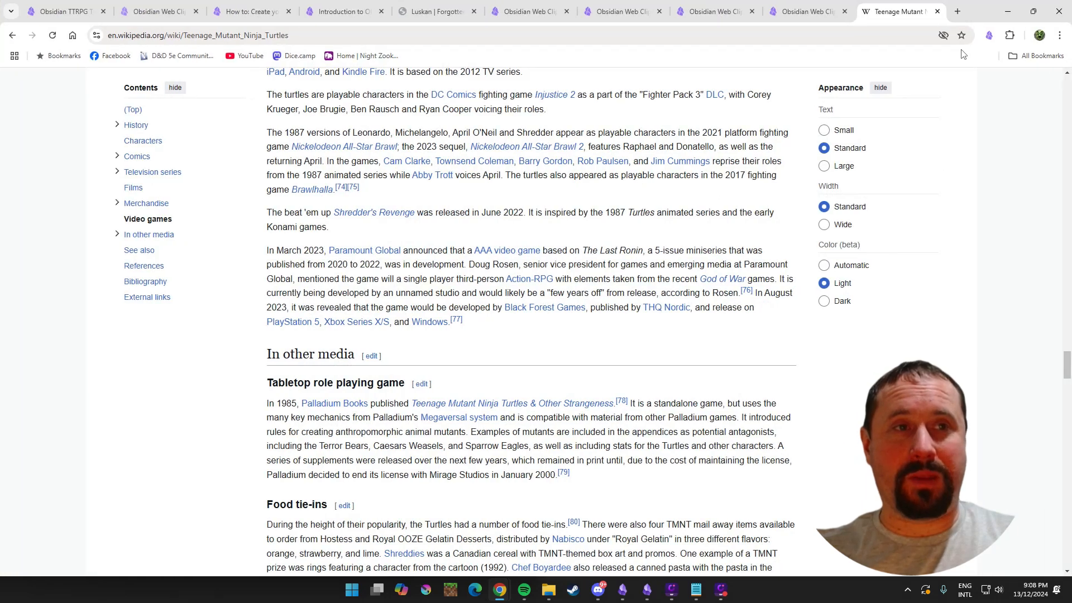
pyautogui.click(804, 11)
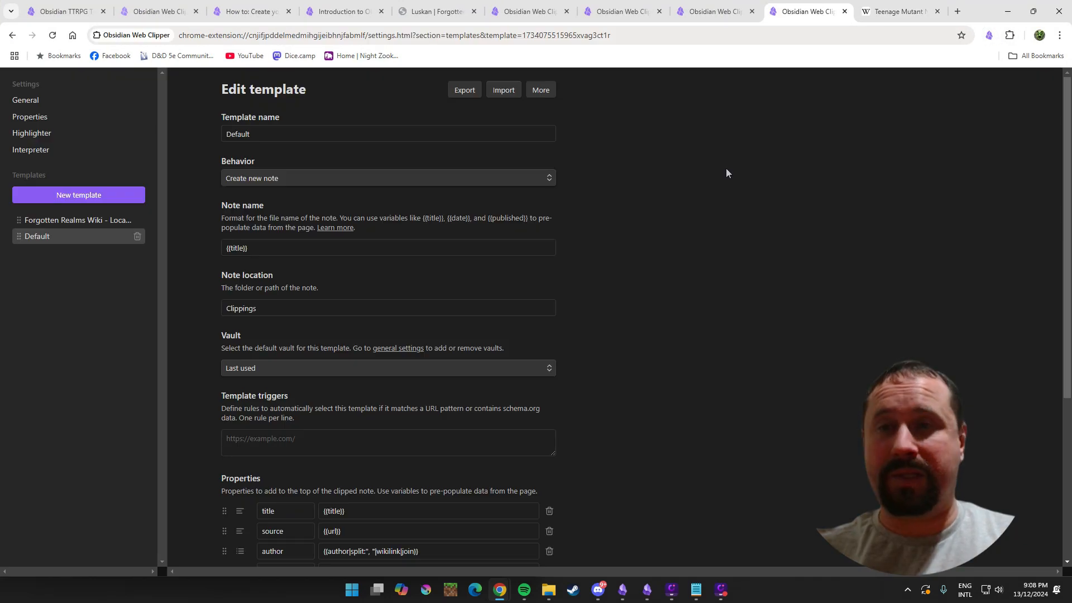
pyautogui.click(159, 11)
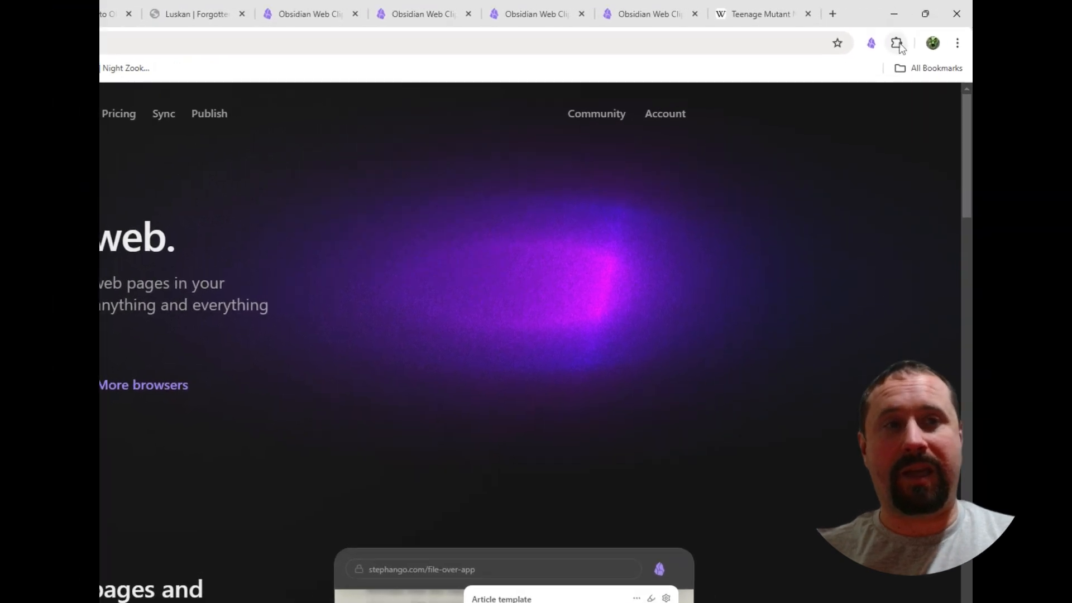
pyautogui.click(1009, 35)
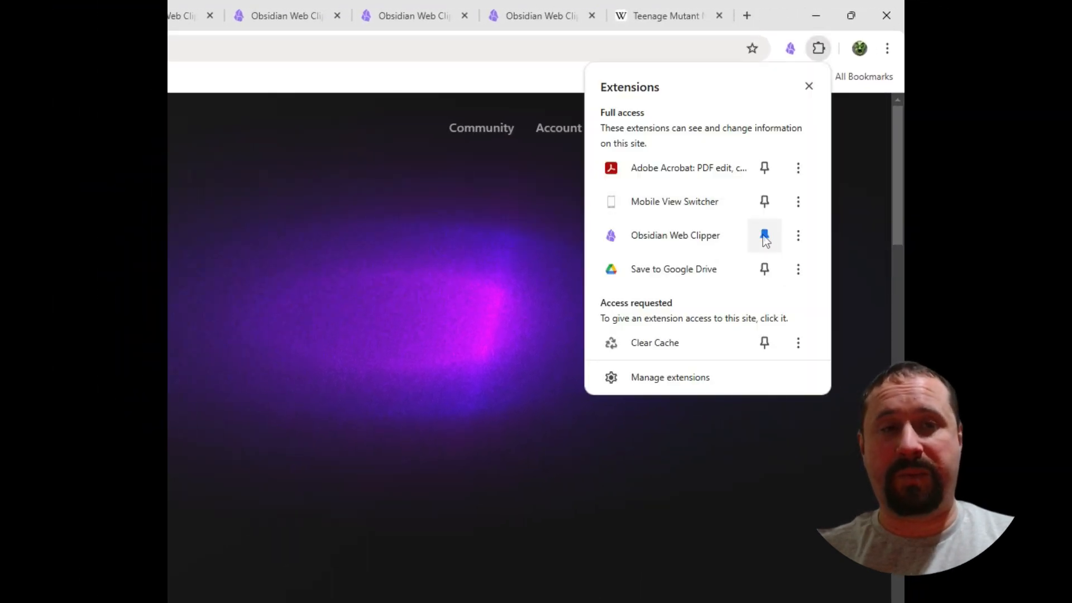
pyautogui.click(759, 375)
# Preview a clip of the Obsidian Web Clipper page using the Default template and look over its properties and content.
pyautogui.click(790, 49)
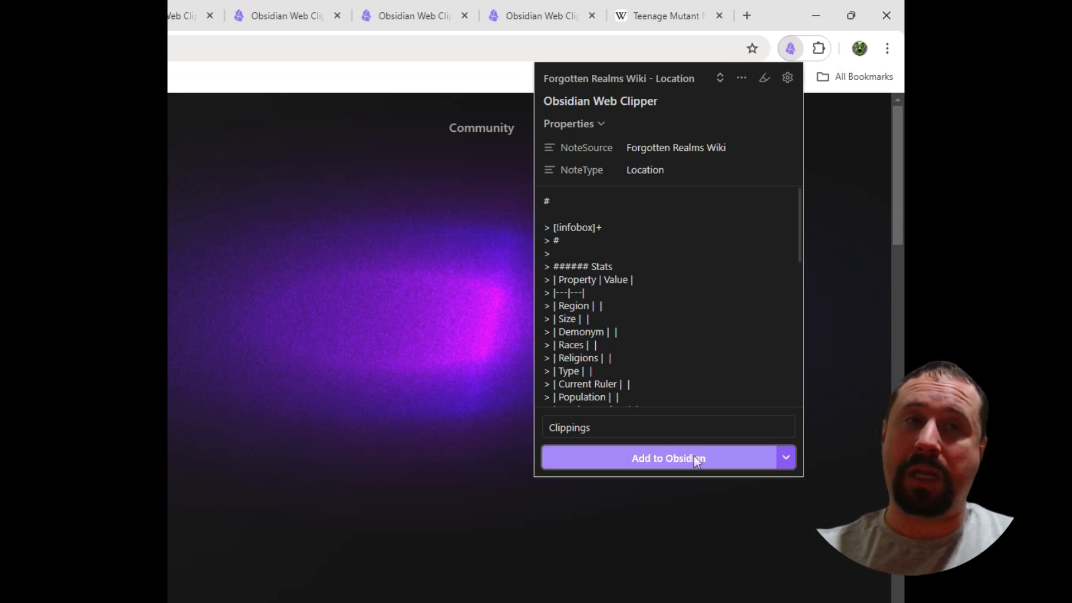
pyautogui.click(720, 78)
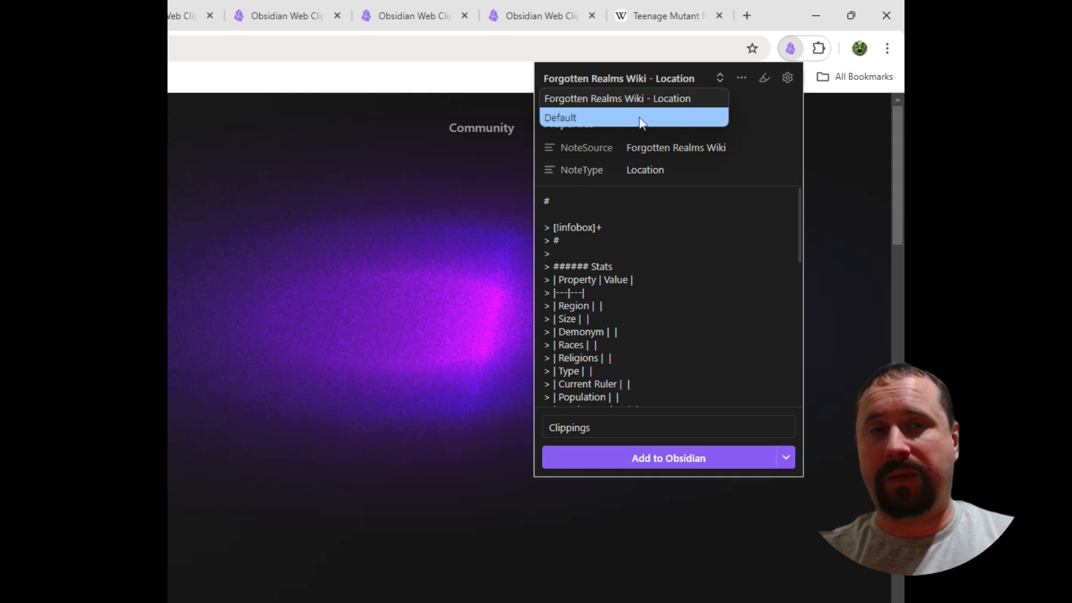
pyautogui.click(661, 118)
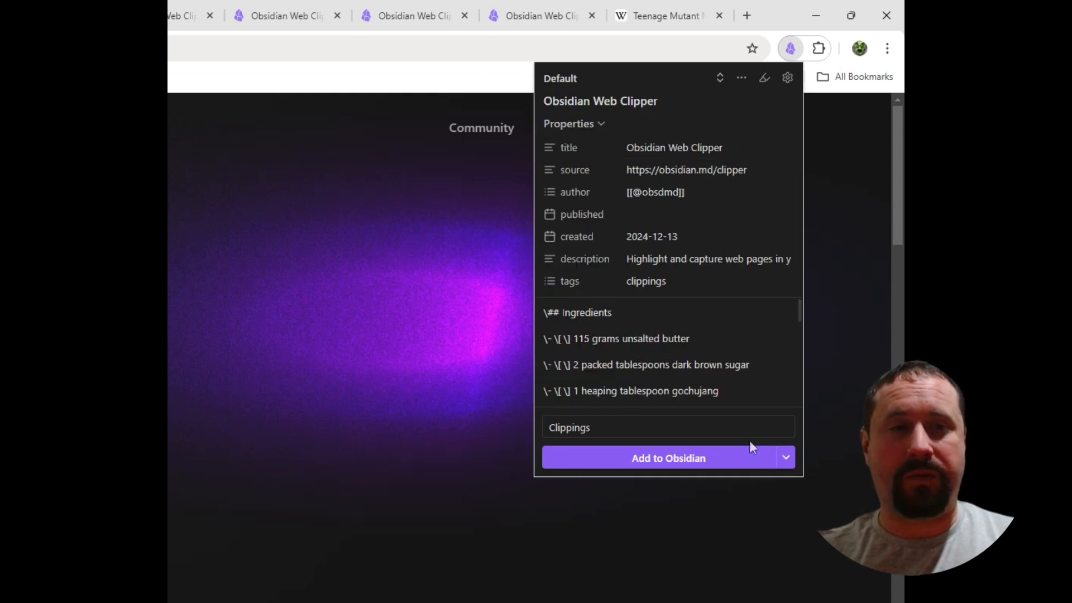
pyautogui.scroll(-10, 689, 317)
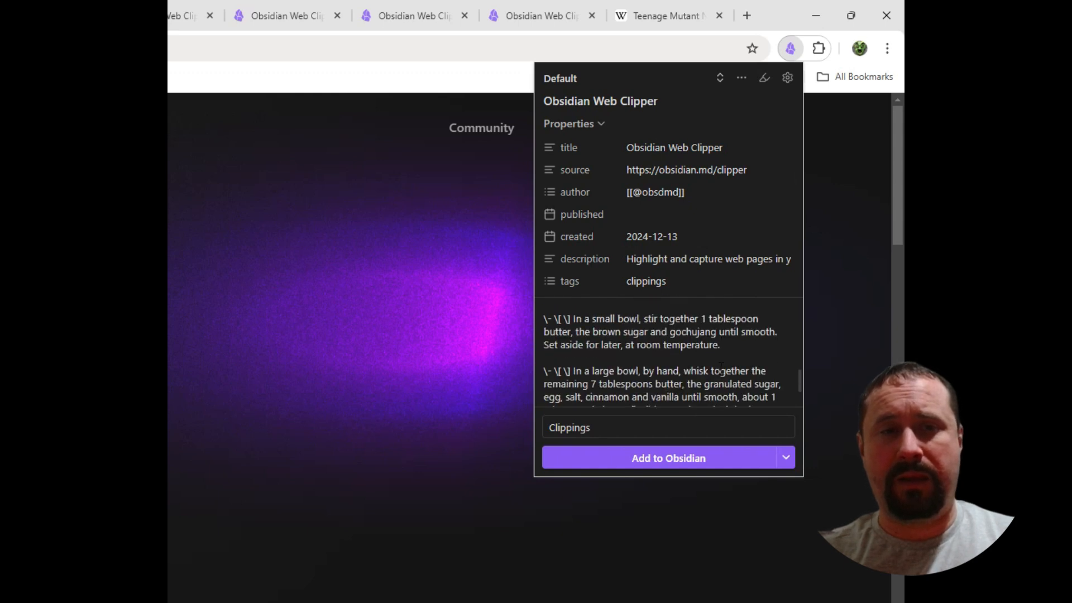
pyautogui.scroll(10, 668, 352)
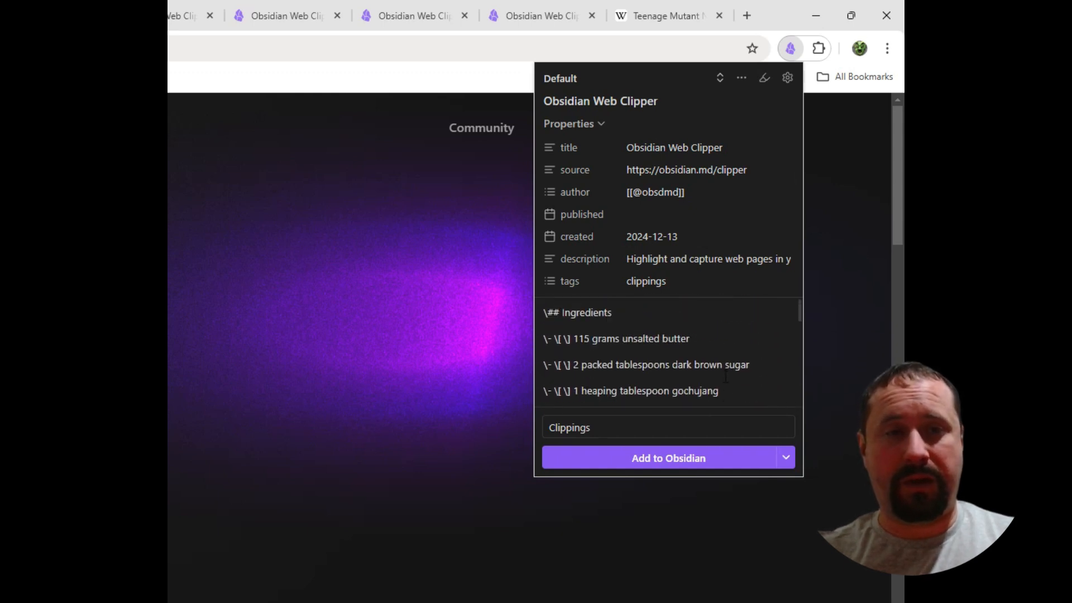
pyautogui.scroll(-5, 363, 363)
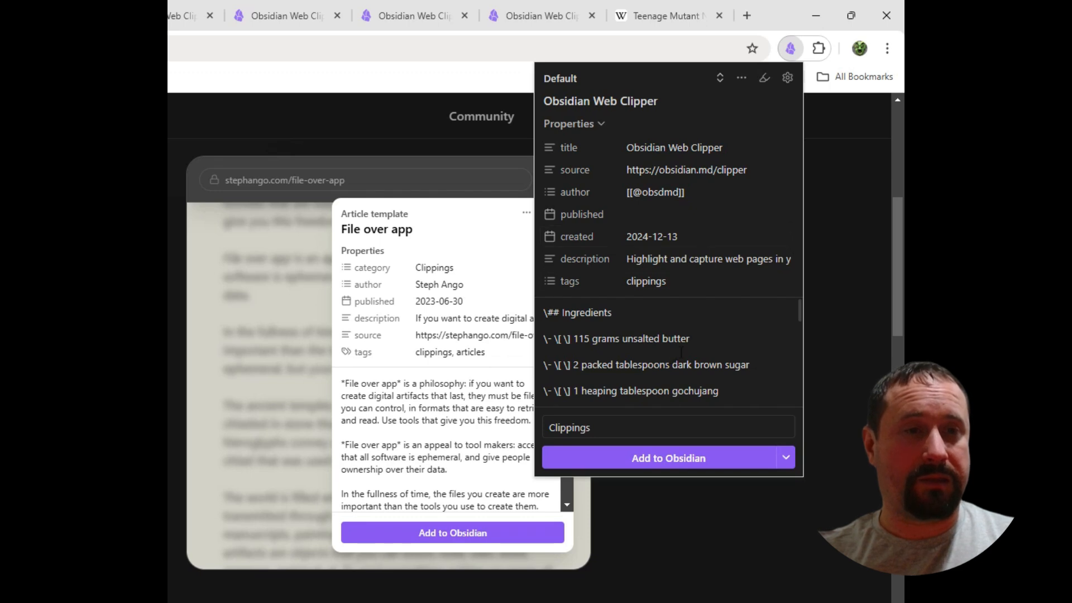
pyautogui.scroll(-3, 681, 352)
pyautogui.scroll(3, 681, 352)
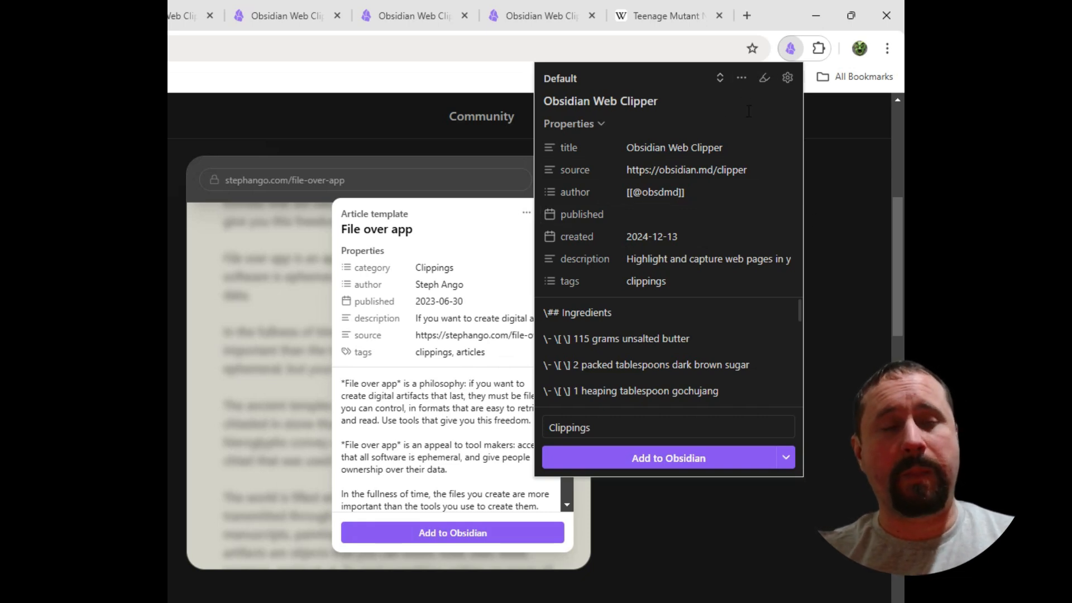
# Look through the page variables Web Clipper offers for the Obsidian Web Clipper page.
pyautogui.click(741, 78)
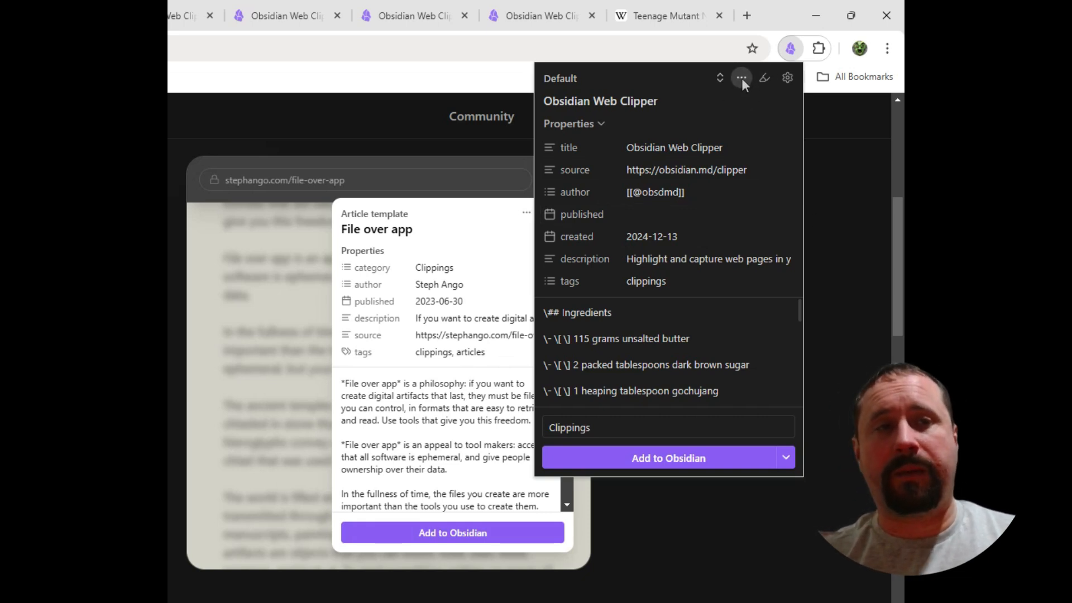
pyautogui.scroll(-4, 645, 285)
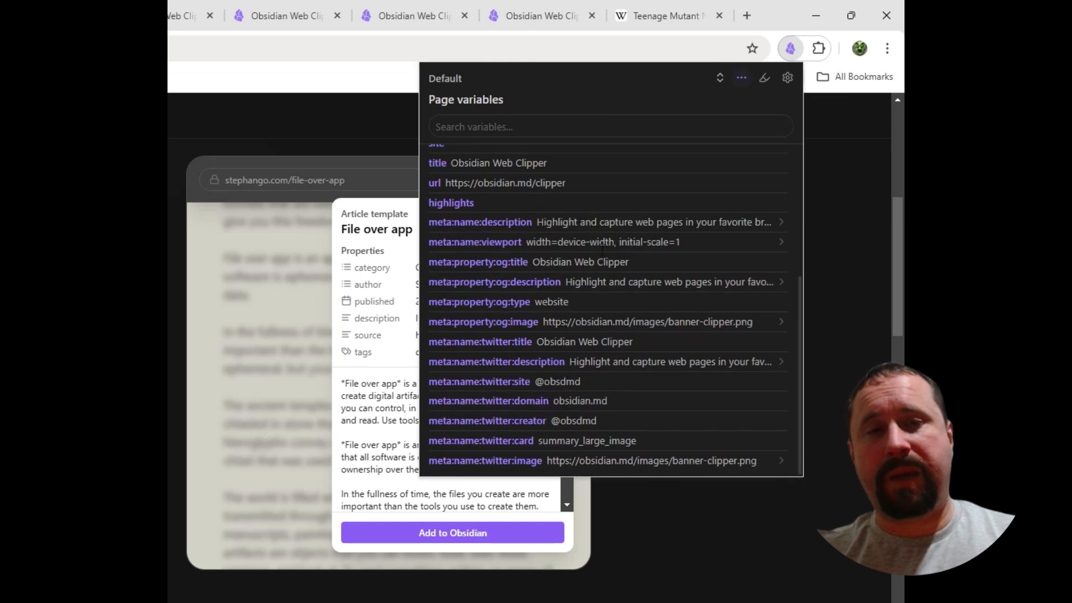
pyautogui.scroll(4, 595, 274)
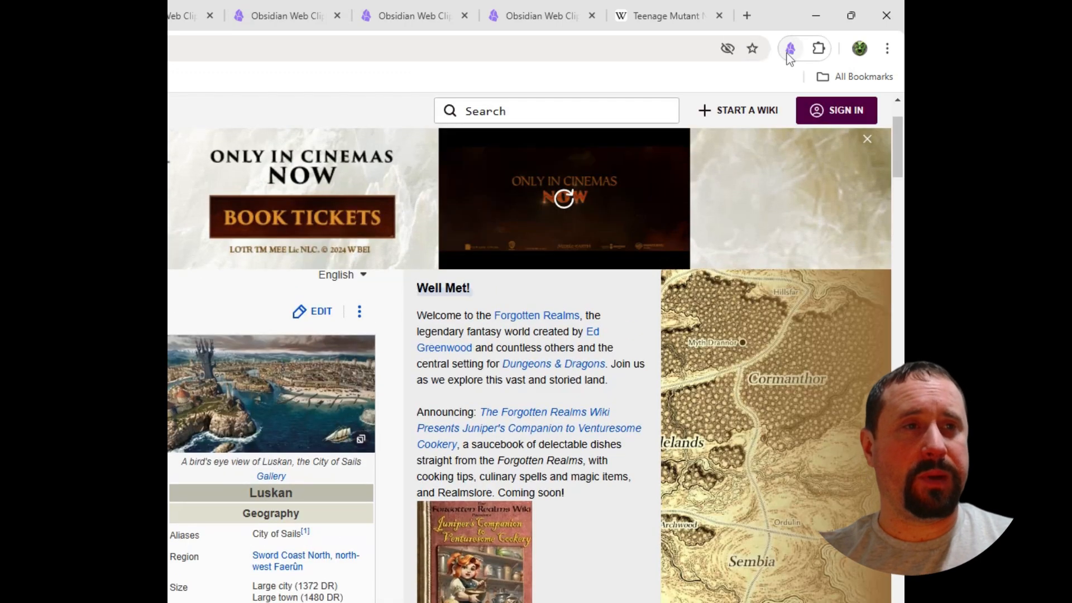
# On the Forgotten Realms Wiki's Luskan page, examine Web Clipper's page variables, from author and content to the meta and schema entries.
pyautogui.click(790, 48)
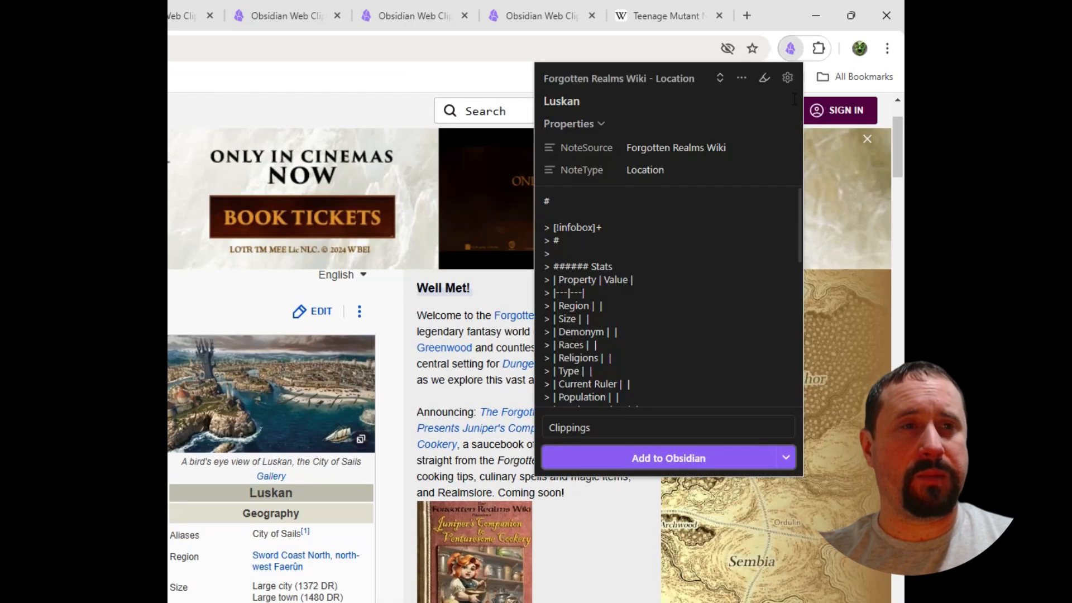
pyautogui.click(741, 77)
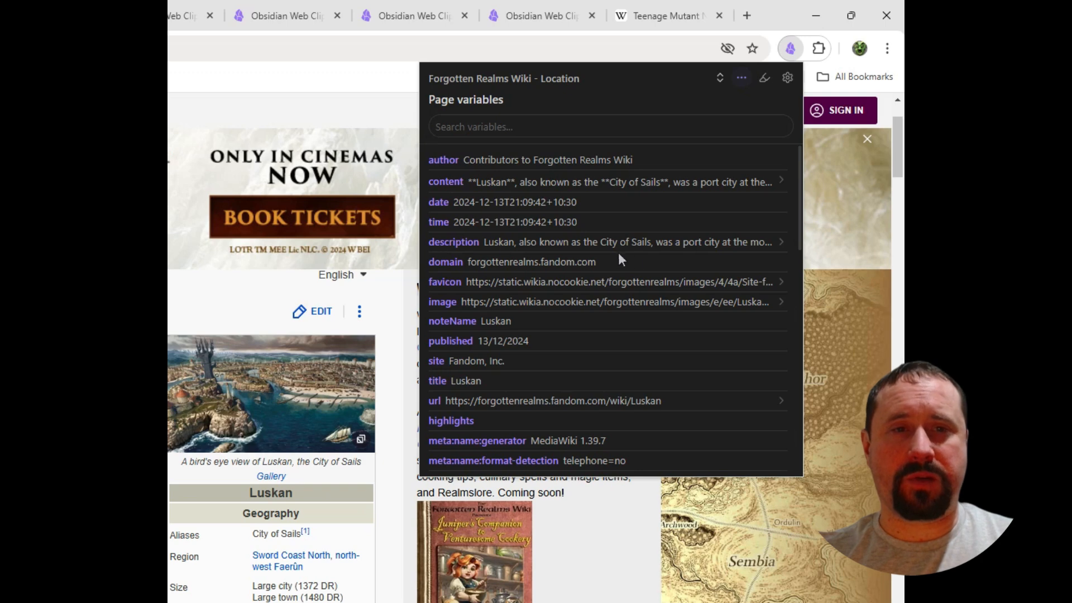
pyautogui.scroll(-2, 552, 363)
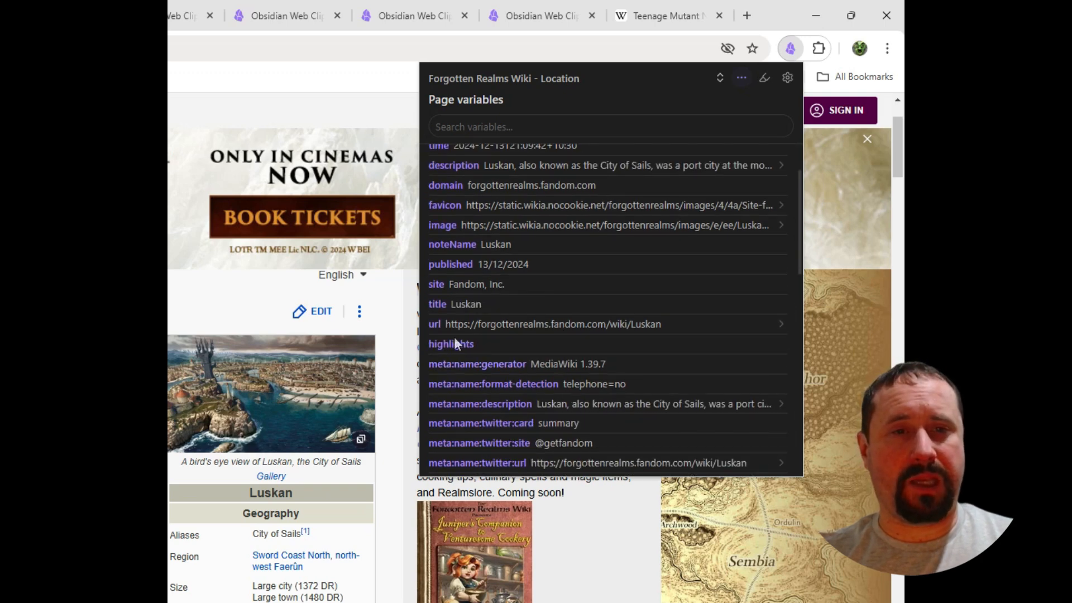
pyautogui.scroll(-4, 561, 333)
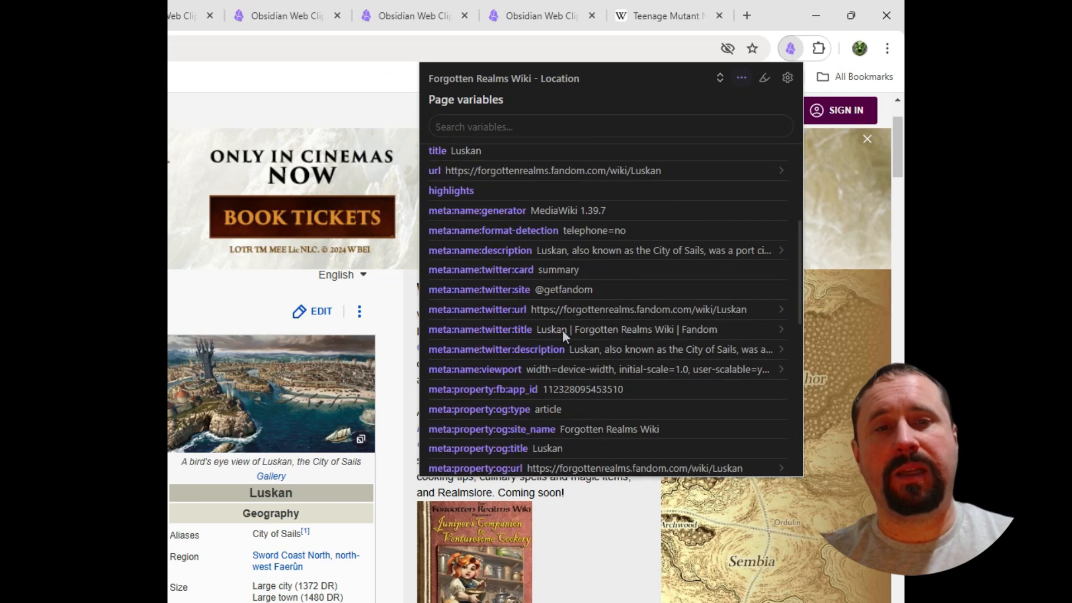
pyautogui.scroll(-4, 630, 365)
pyautogui.scroll(9, 634, 366)
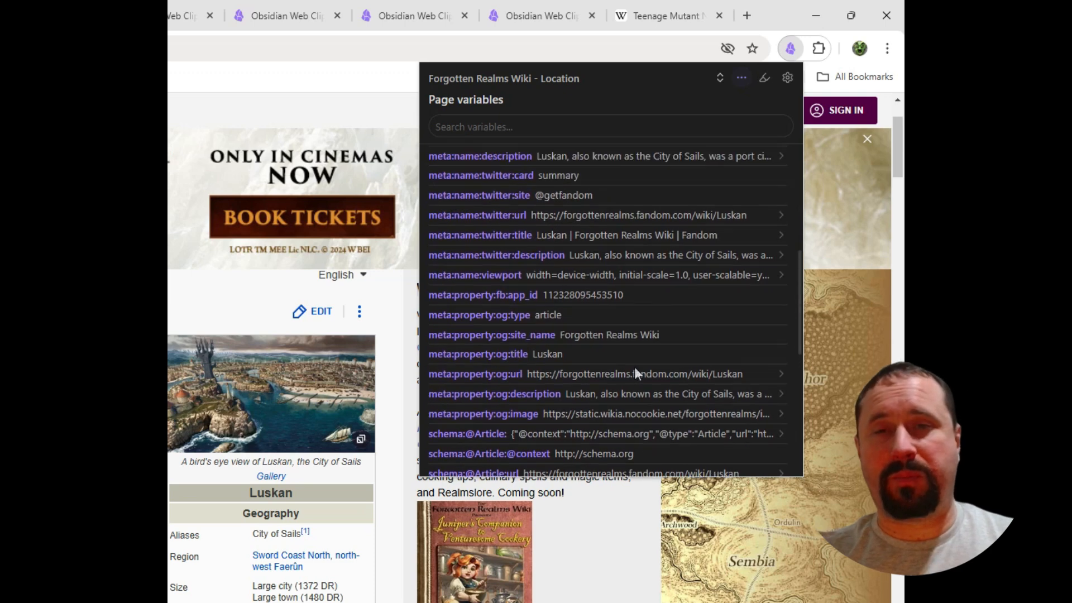
pyautogui.scroll(-7, 634, 368)
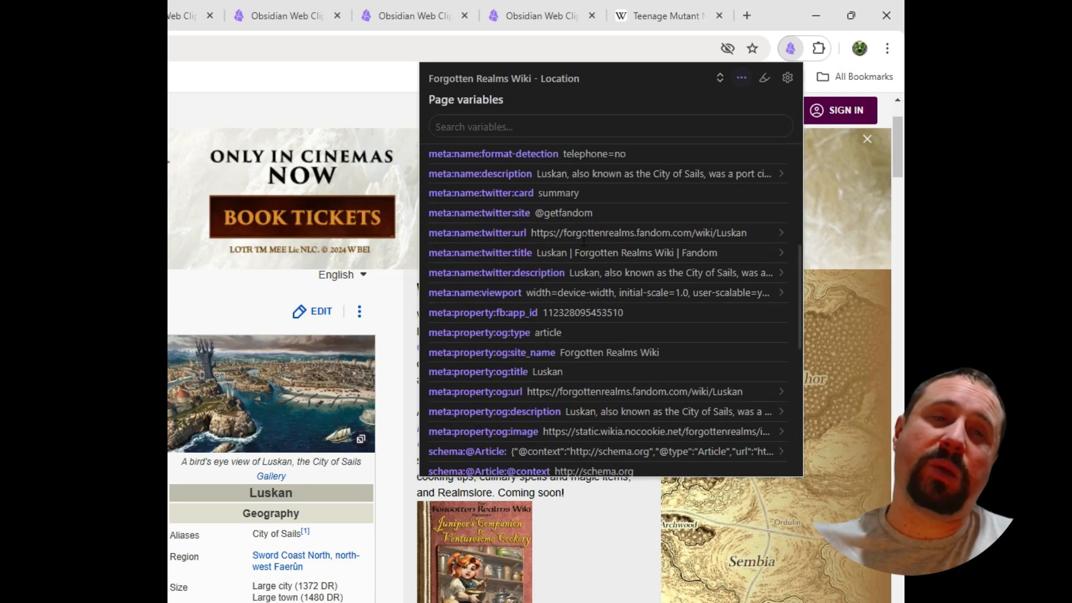
pyautogui.scroll(5, 635, 335)
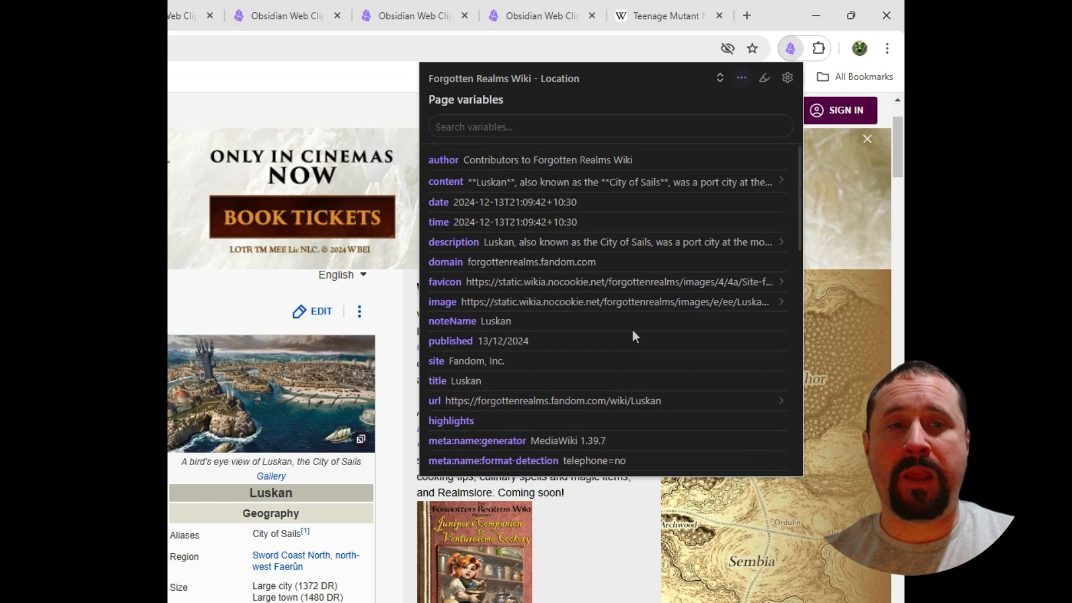
# Switch the Luskan clip to the Default template and return from the page variables to the note preview.
pyautogui.click(720, 79)
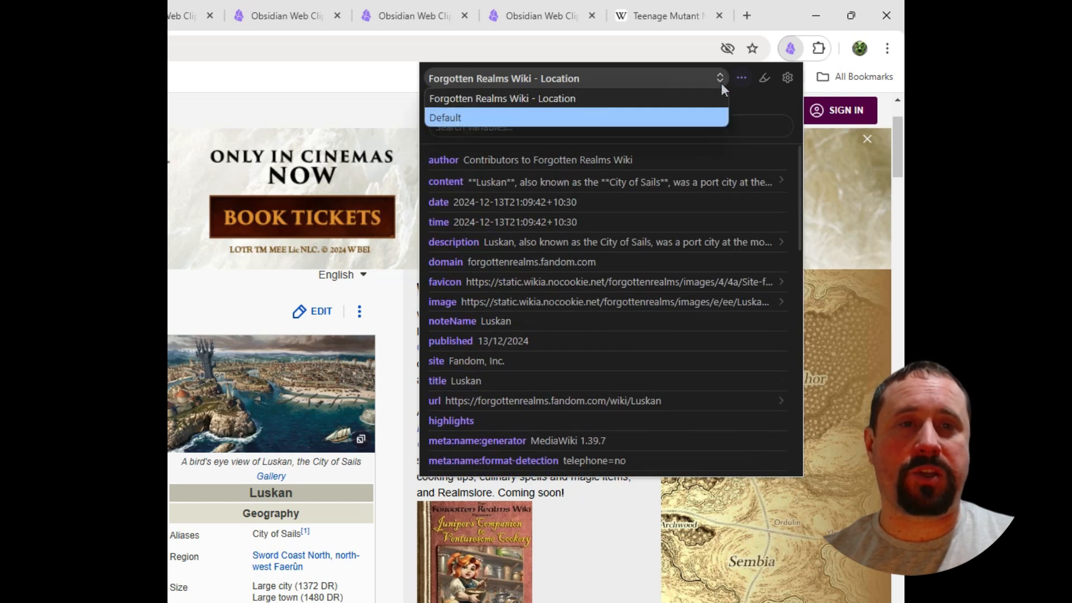
pyautogui.click(493, 115)
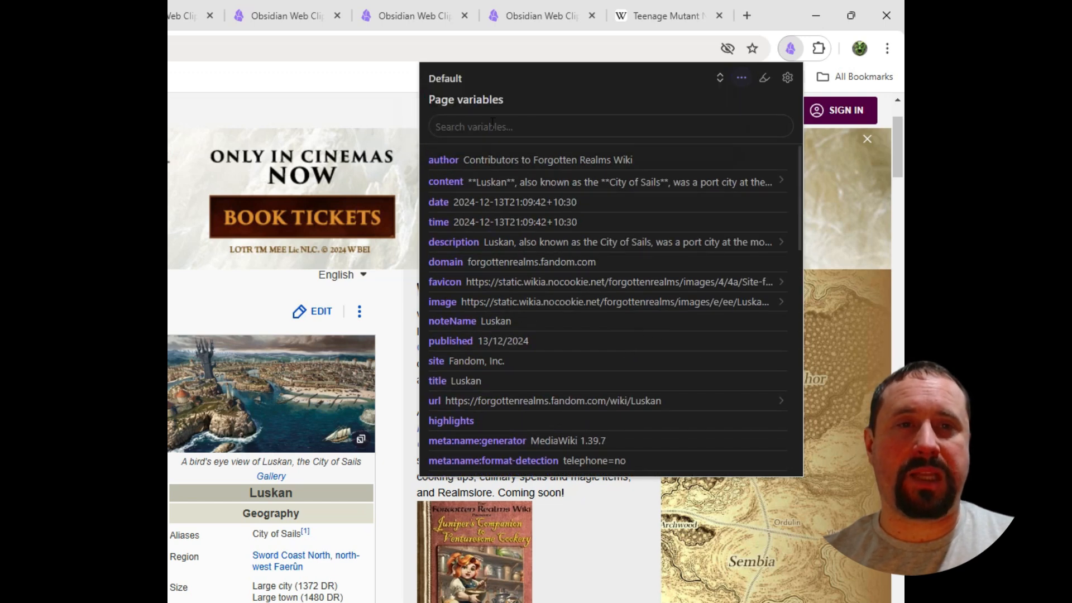
pyautogui.click(741, 79)
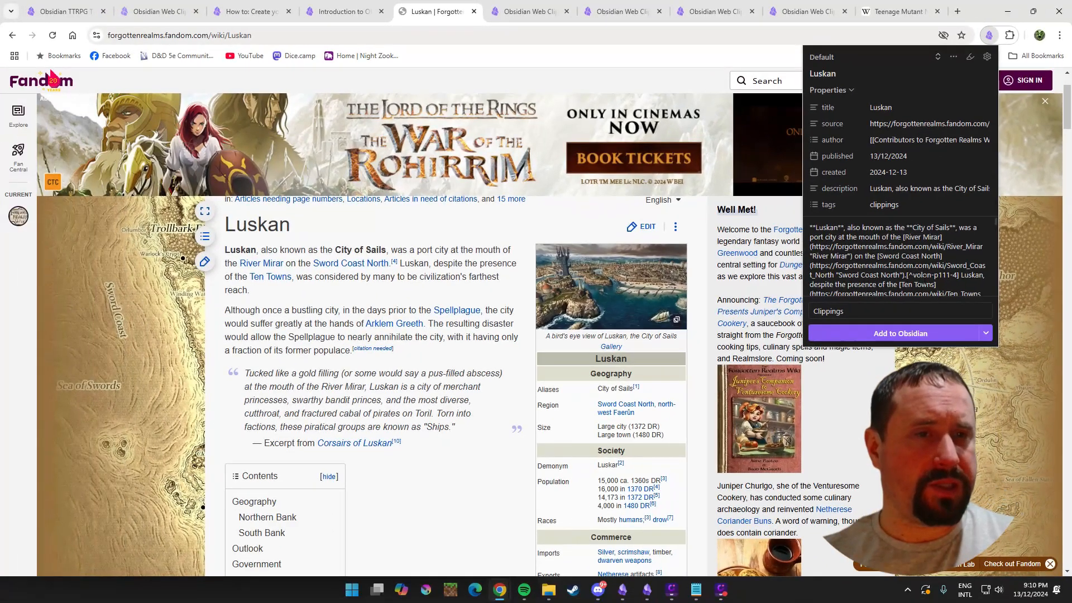
# Open the Default template in Web Clipper's settings and examine its properties, especially the {{title}} variable of the title property.
pyautogui.click(987, 57)
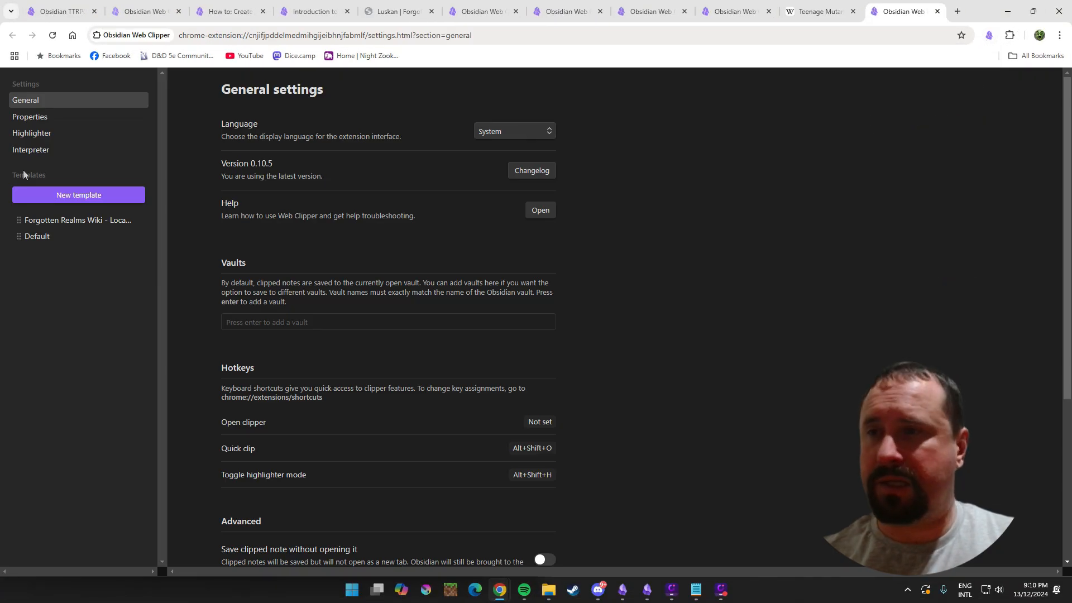
pyautogui.click(39, 236)
pyautogui.scroll(-5, 678, 263)
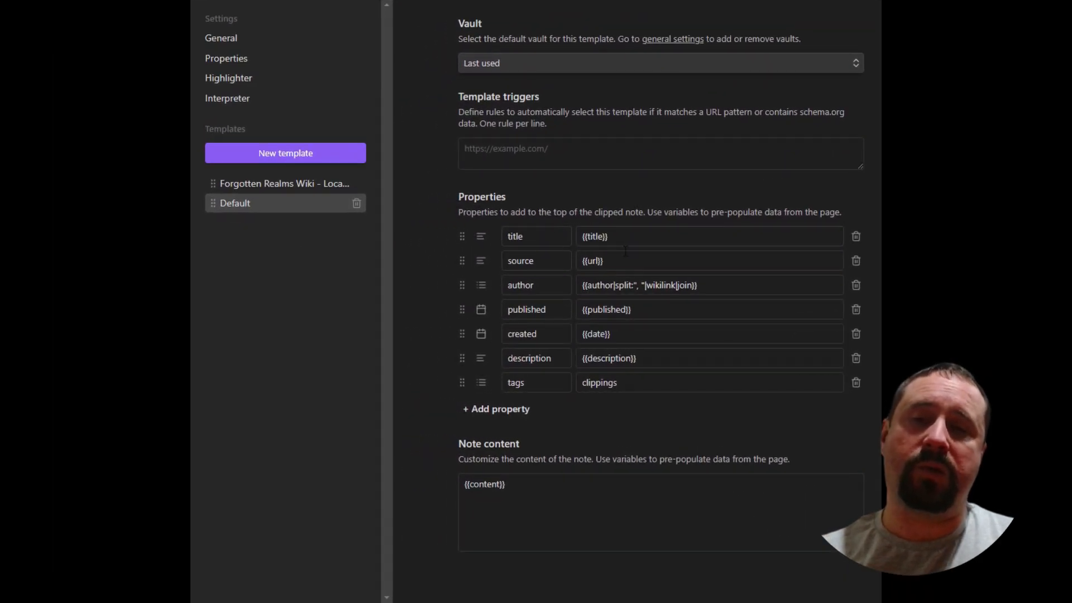
pyautogui.moveTo(621, 241); pyautogui.dragTo(547, 244)
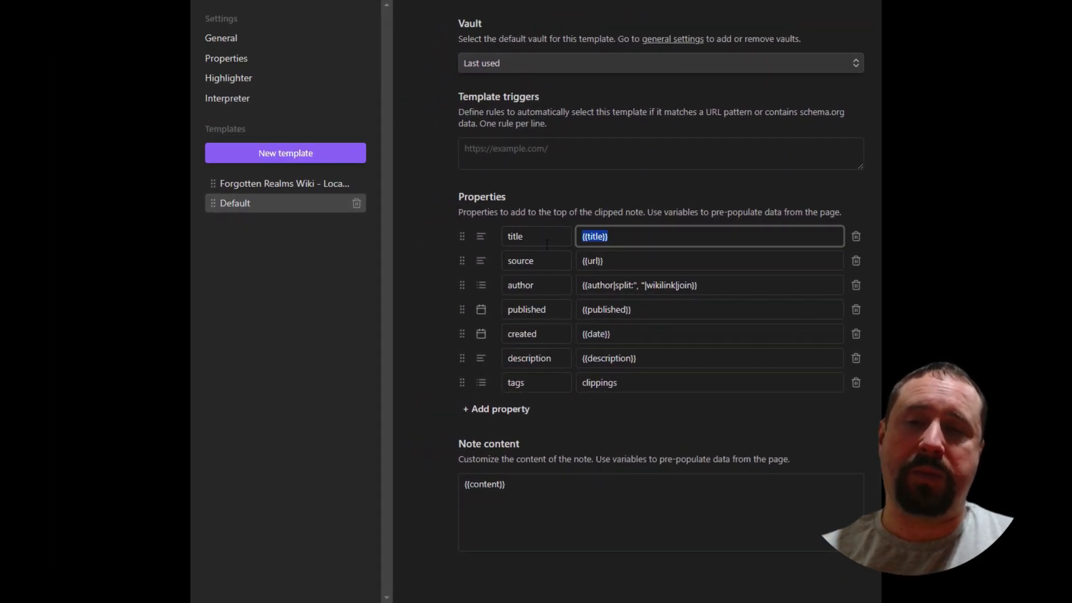
pyautogui.rightClick(588, 244)
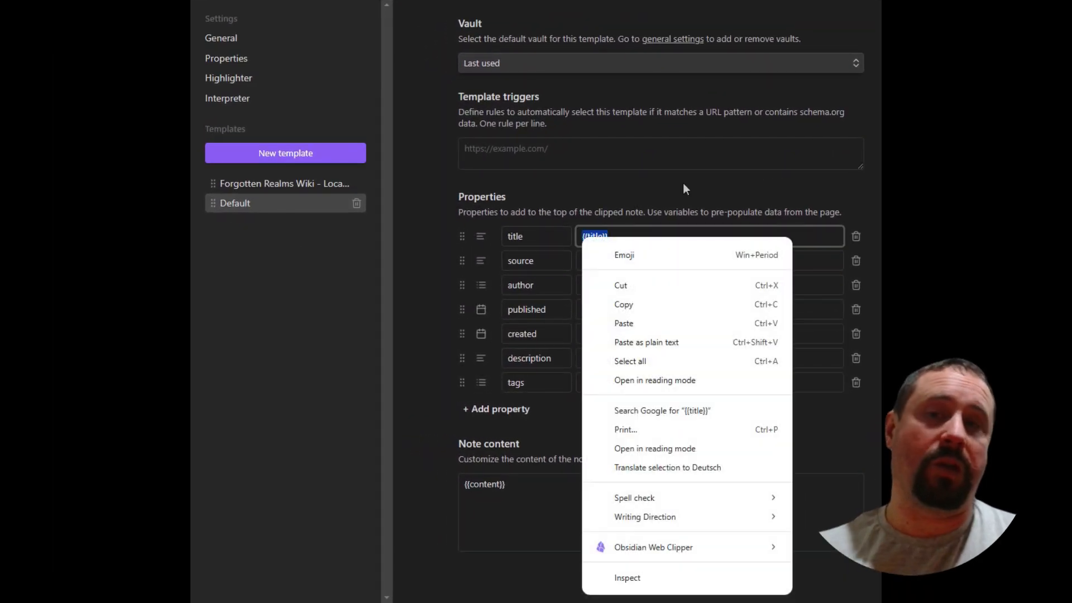
pyautogui.click(683, 183)
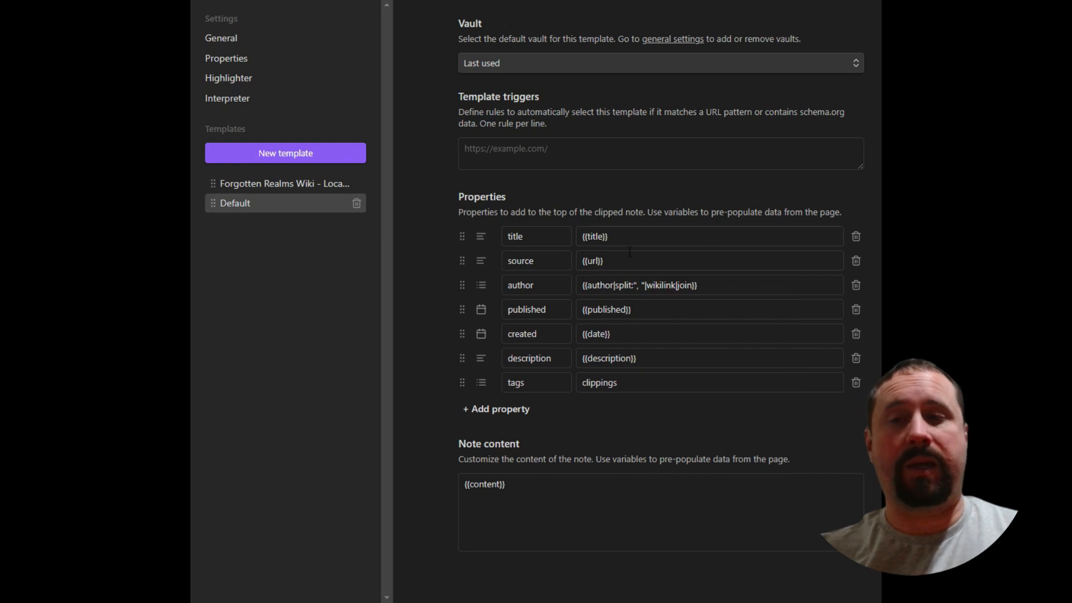
pyautogui.doubleClick(597, 237)
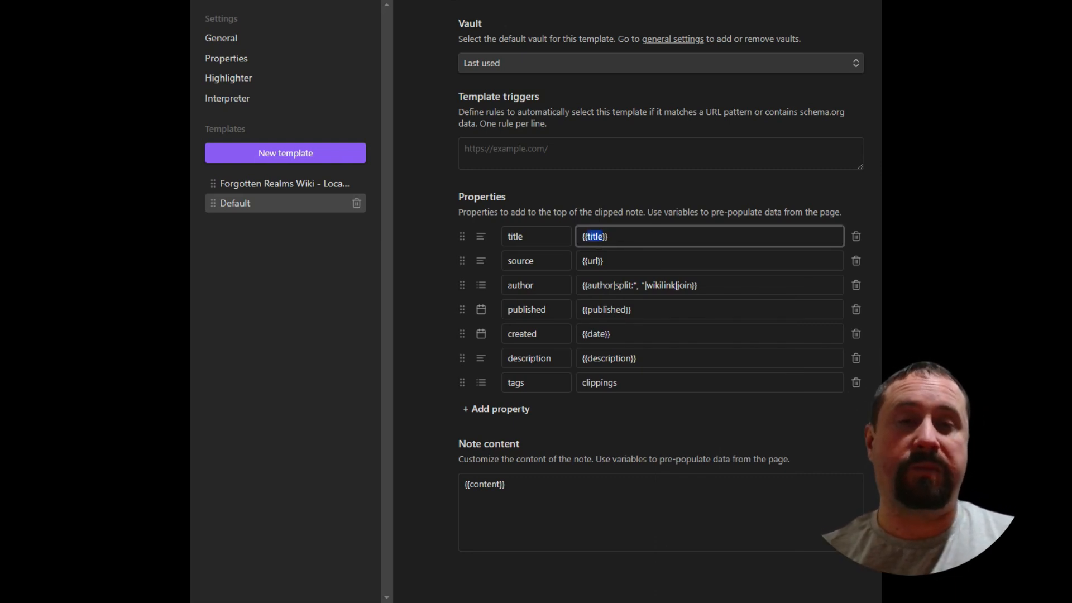
pyautogui.click(432, 296)
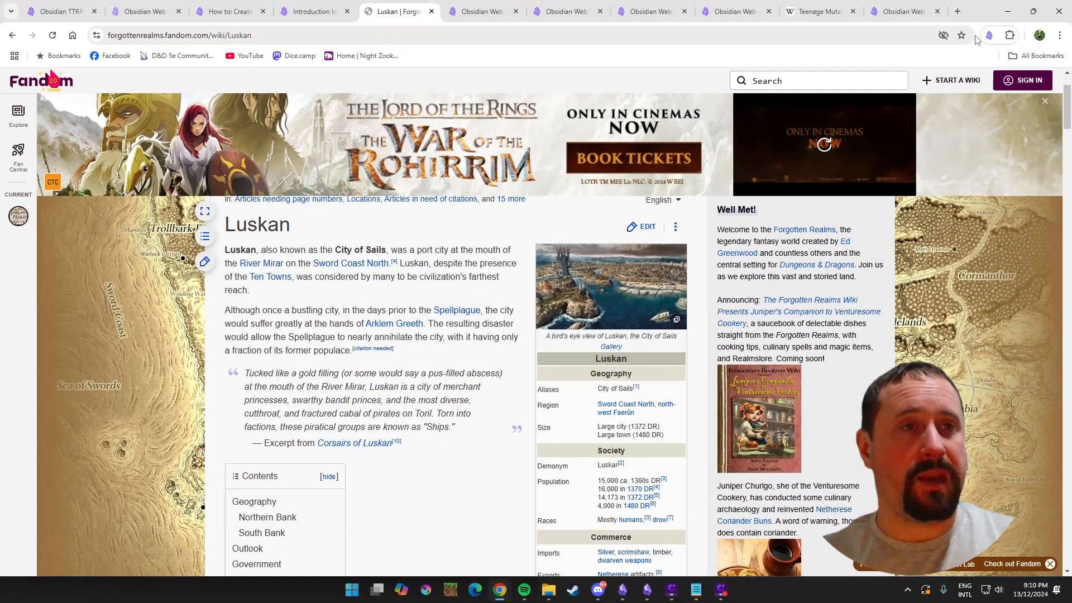
# On the Luskan wiki page, find the title entry among Web Clipper's page variables and highlight its value.
pyautogui.click(989, 35)
pyautogui.click(951, 57)
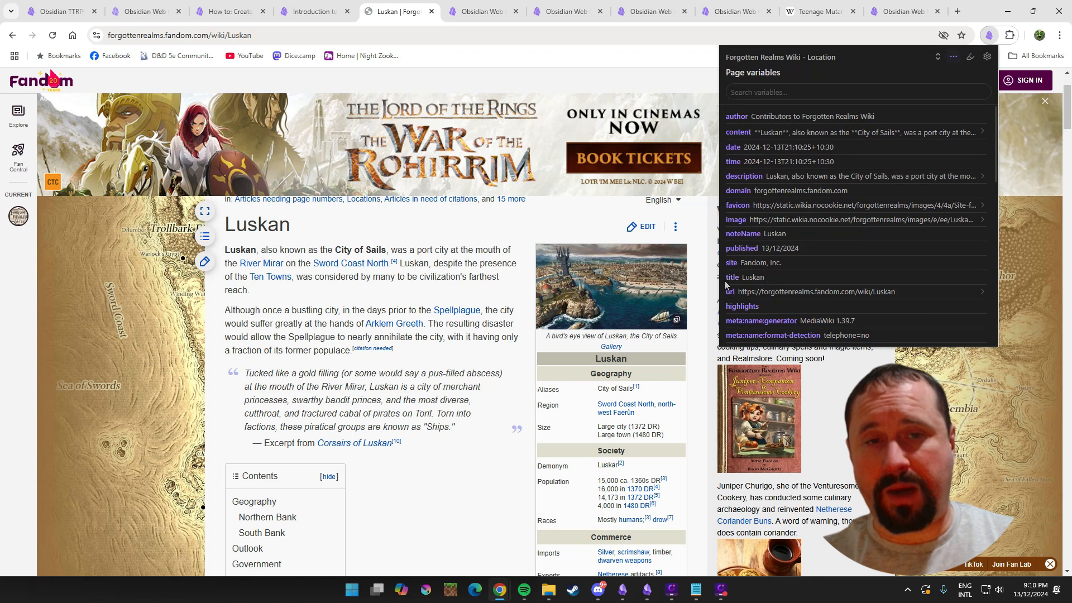
pyautogui.doubleClick(755, 275)
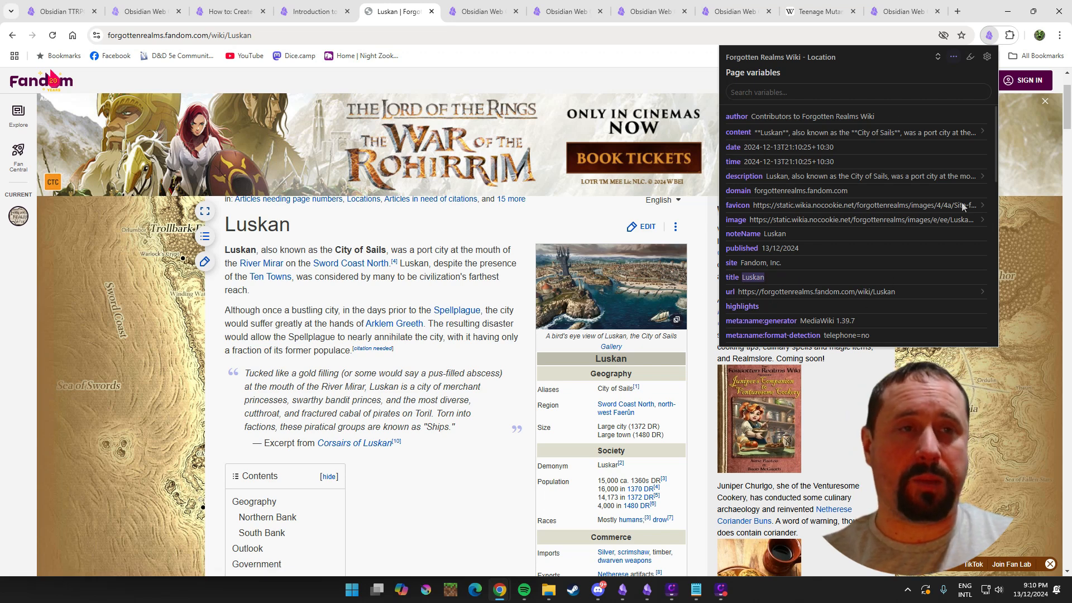
# Reopen Web Clipper's page variables for the Luskan page and look through the meta and schema entries.
pyautogui.click(989, 35)
pyautogui.click(989, 35)
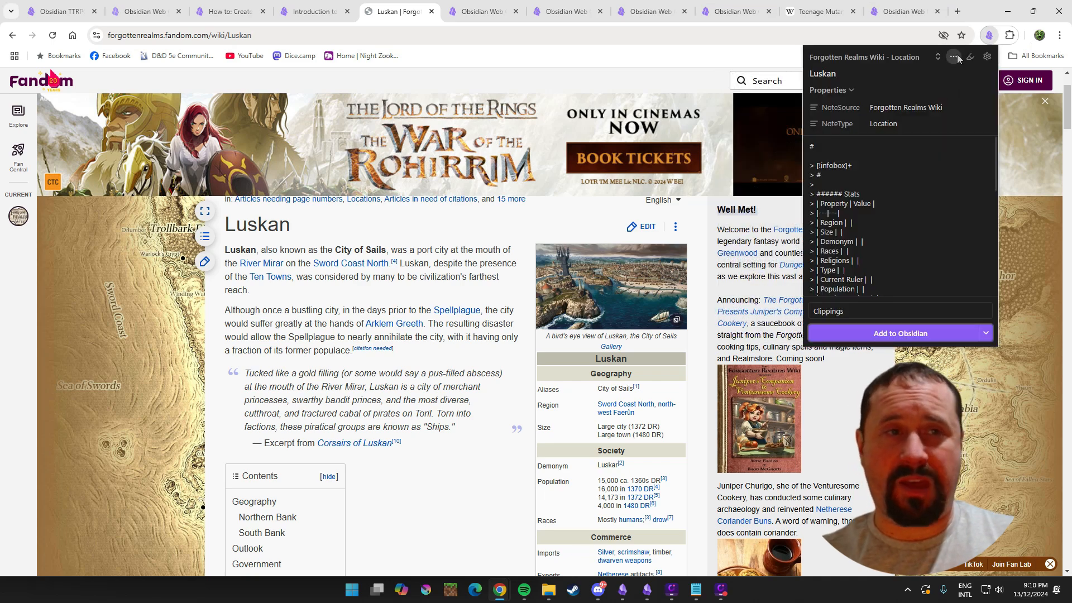
pyautogui.click(954, 57)
pyautogui.scroll(-5, 798, 170)
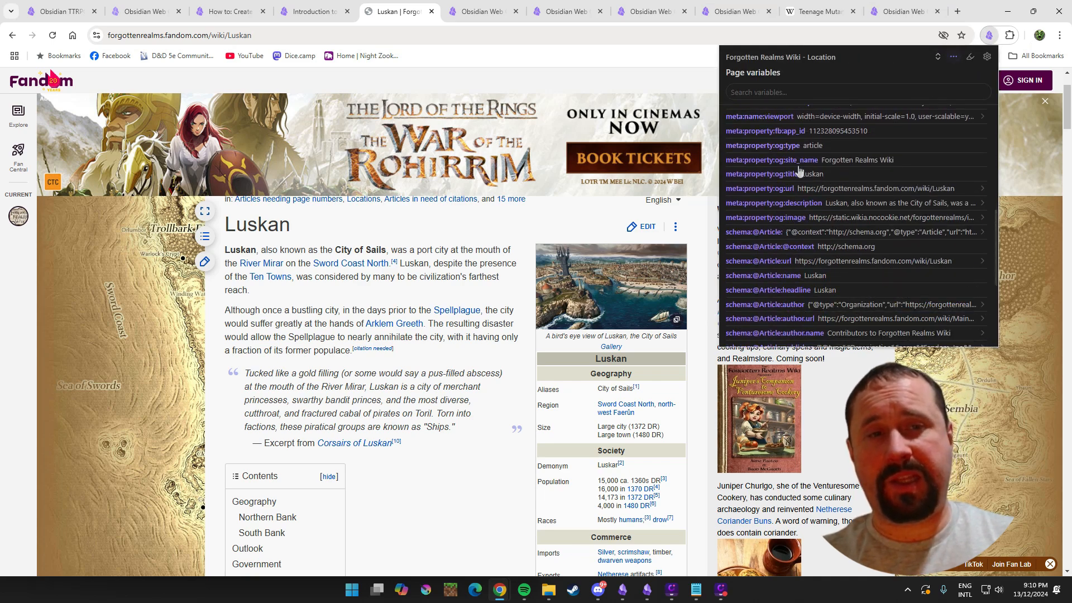
pyautogui.scroll(-1, 804, 168)
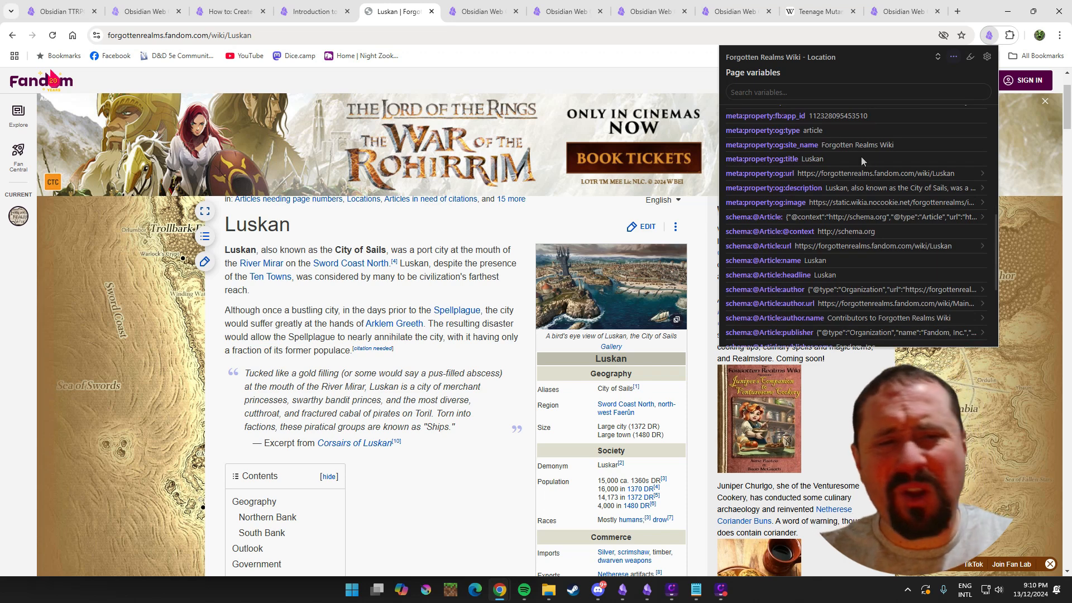
pyautogui.scroll(-1, 860, 167)
pyautogui.scroll(-2, 857, 176)
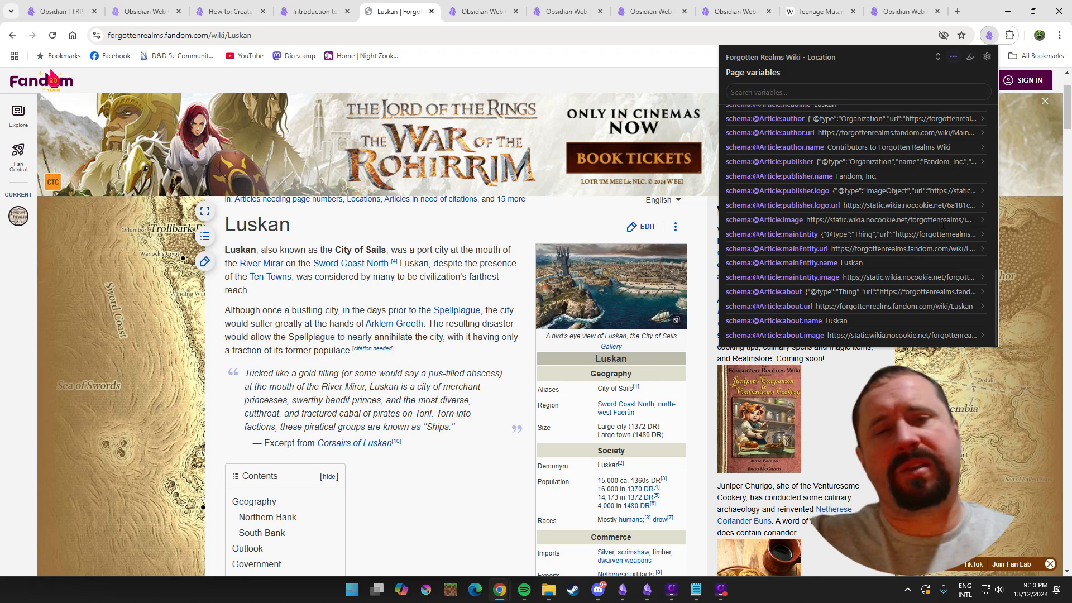
pyautogui.scroll(5, 856, 209)
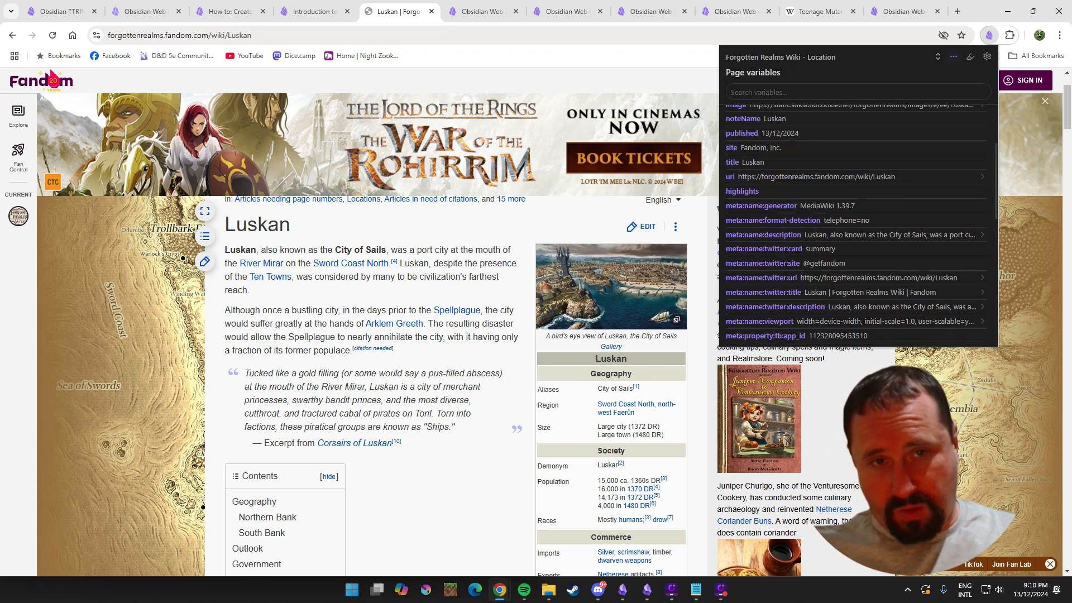
pyautogui.scroll(3, 908, 193)
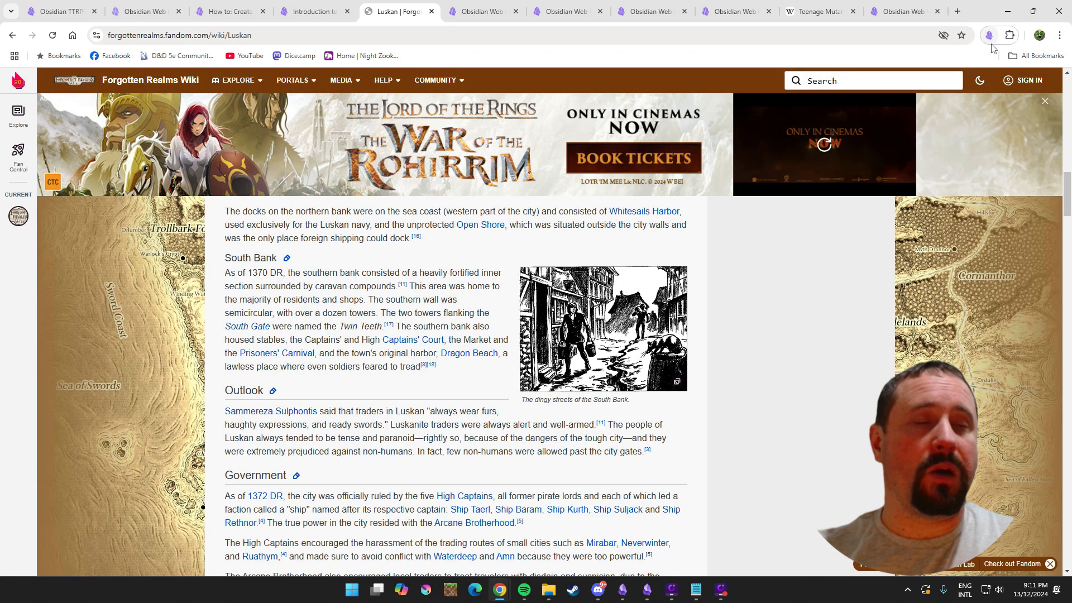
# Open Web Clipper's help documentation from the extension's settings and look over the introduction page.
pyautogui.click(989, 35)
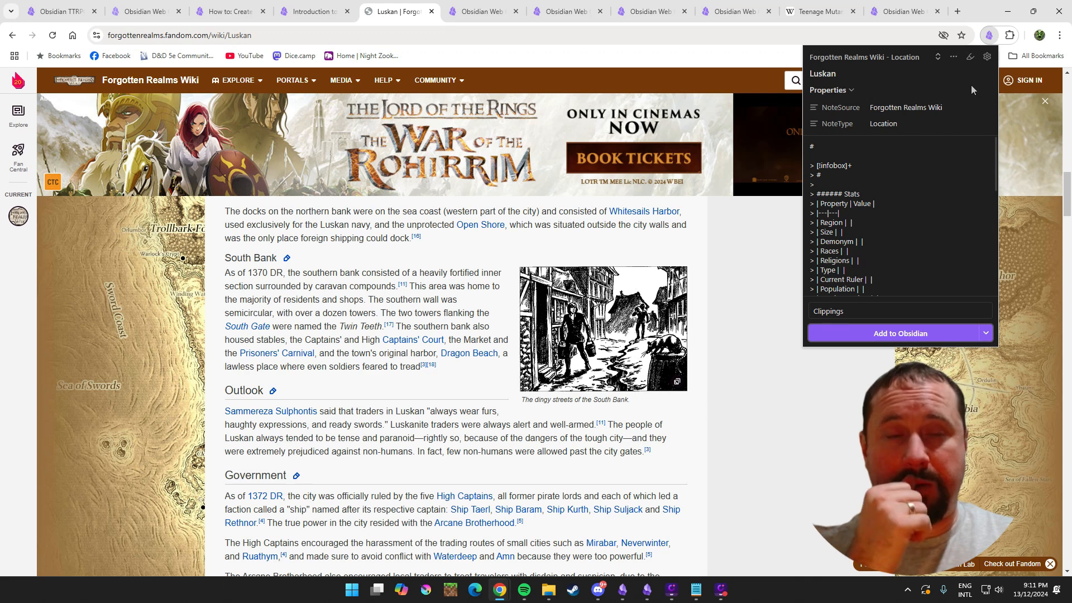
pyautogui.click(987, 57)
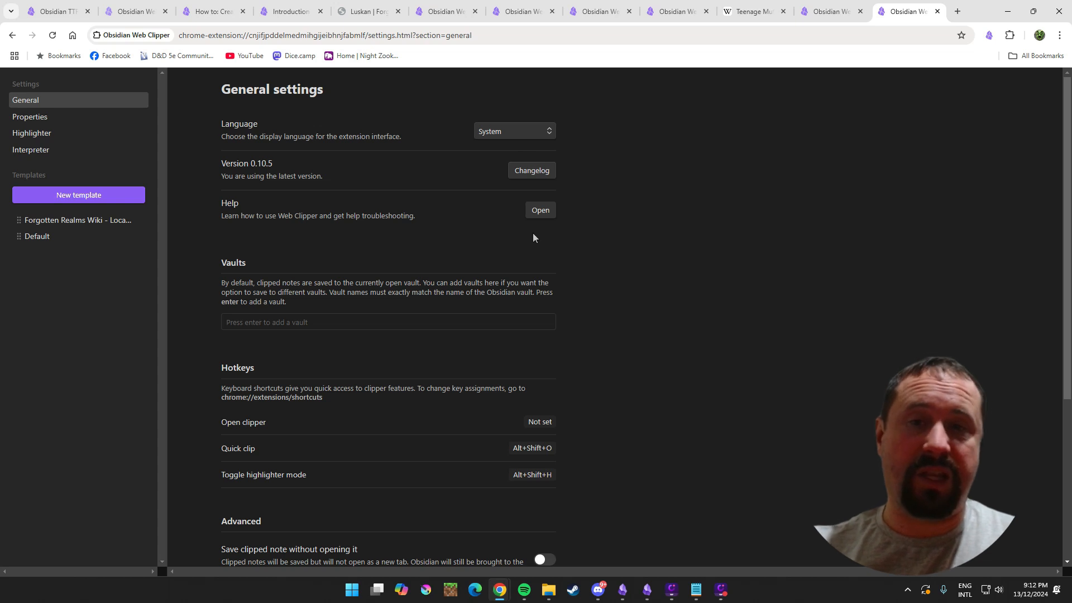
pyautogui.click(555, 217)
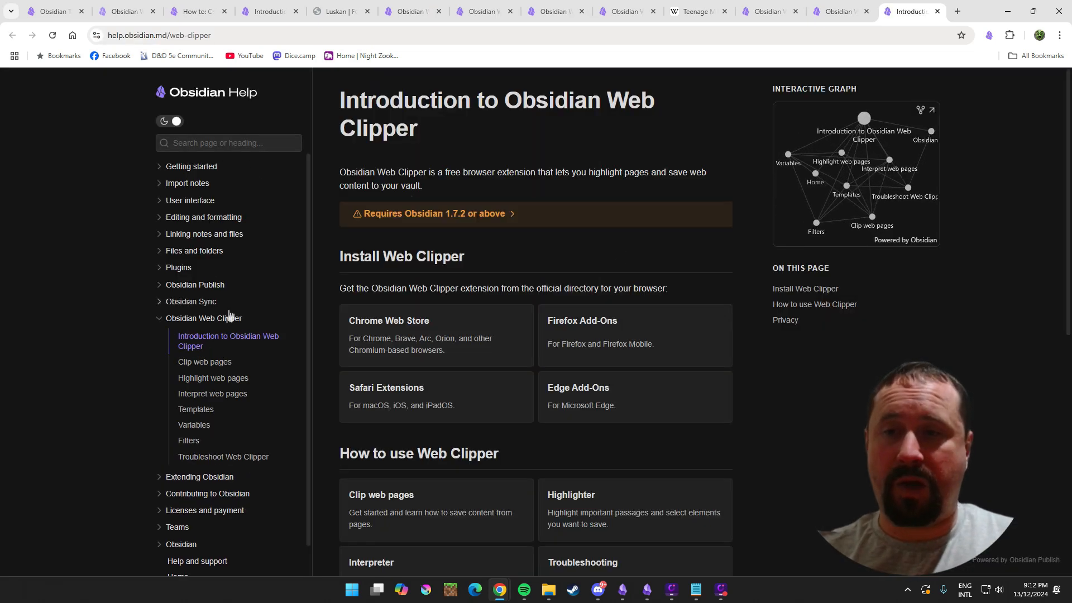
pyautogui.scroll(-1, 237, 349)
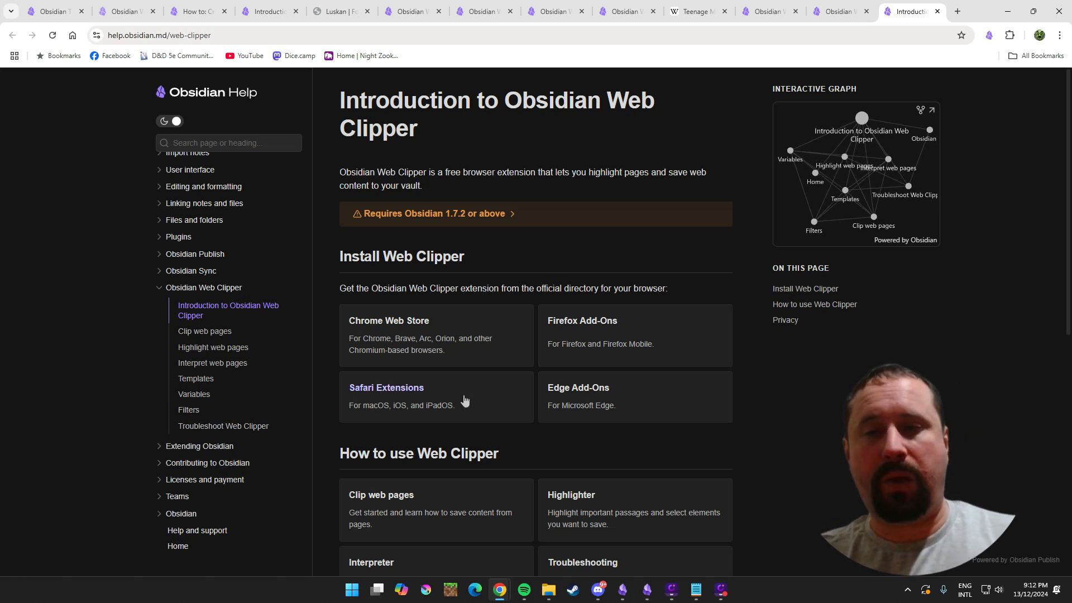
pyautogui.scroll(-6, 466, 399)
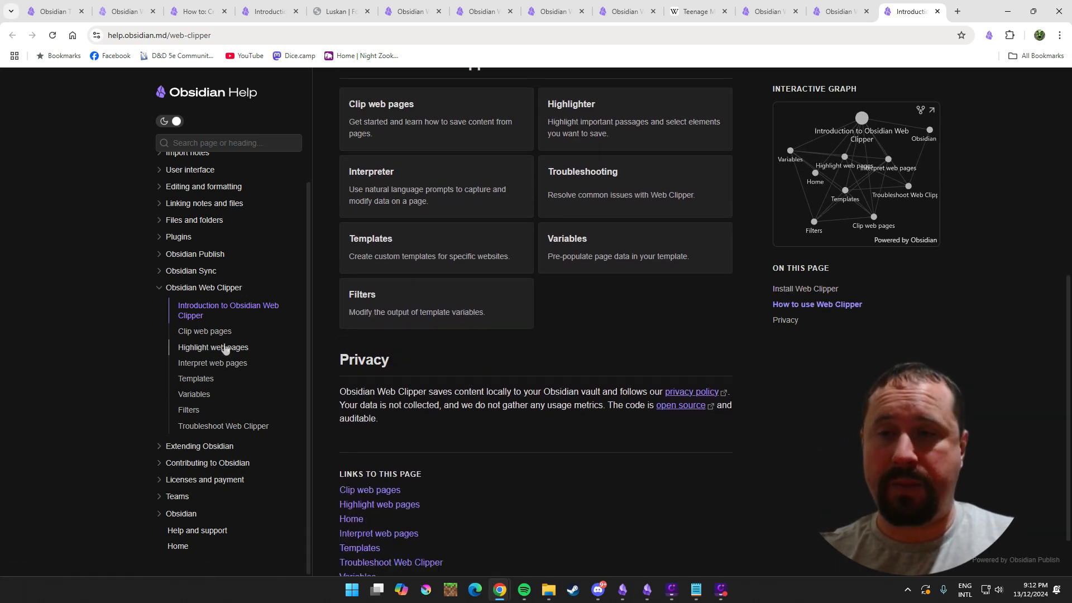
# Read the help pages on highlighting web pages and on interpreting web pages with prompts.
pyautogui.click(208, 348)
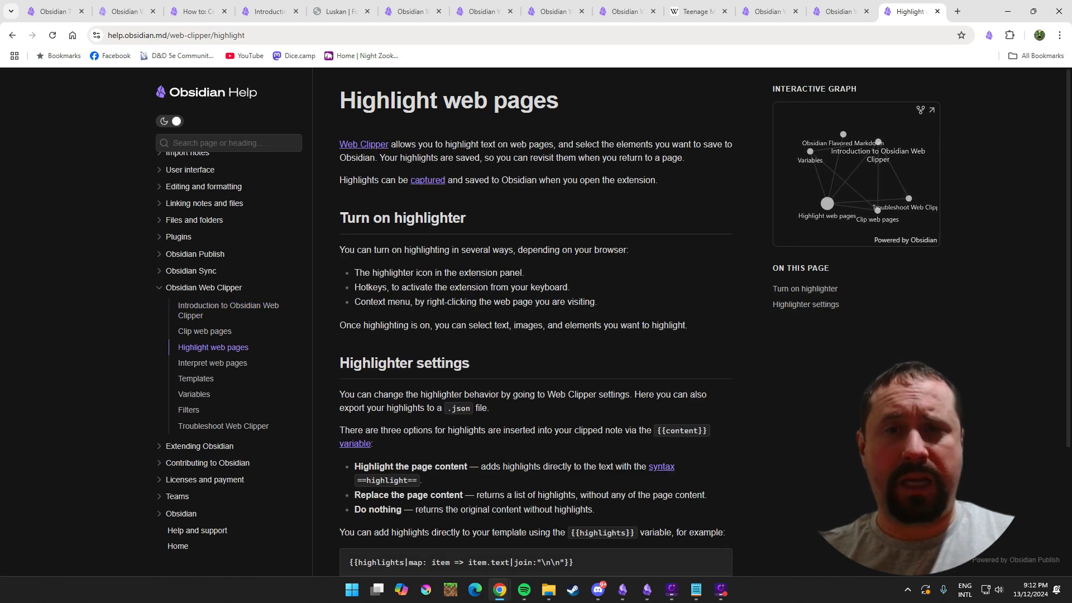
pyautogui.moveTo(563, 144); pyautogui.dragTo(483, 144)
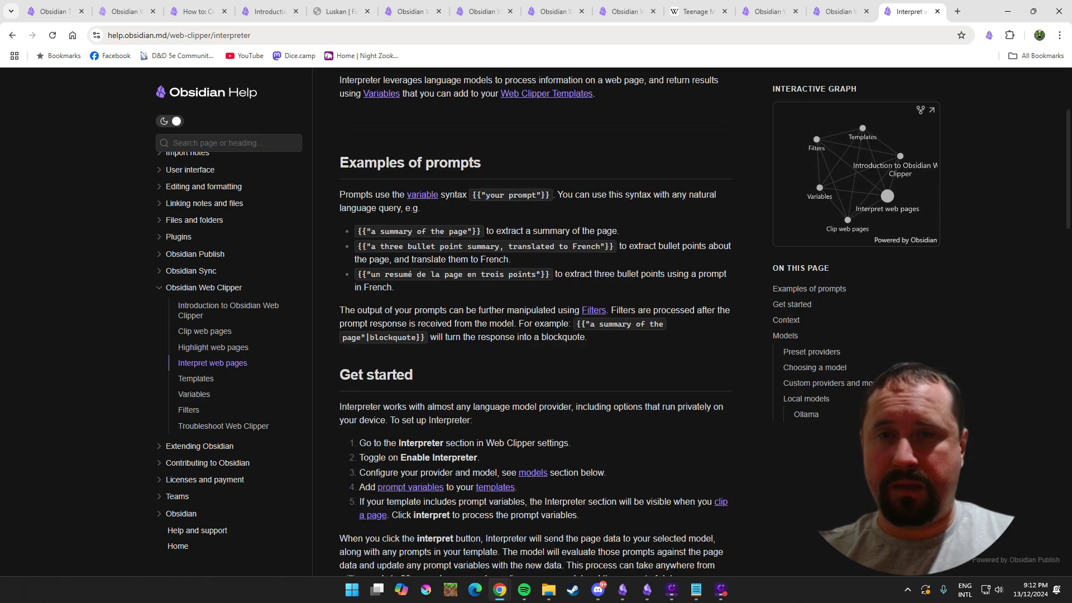
pyautogui.scroll(2, 589, 225)
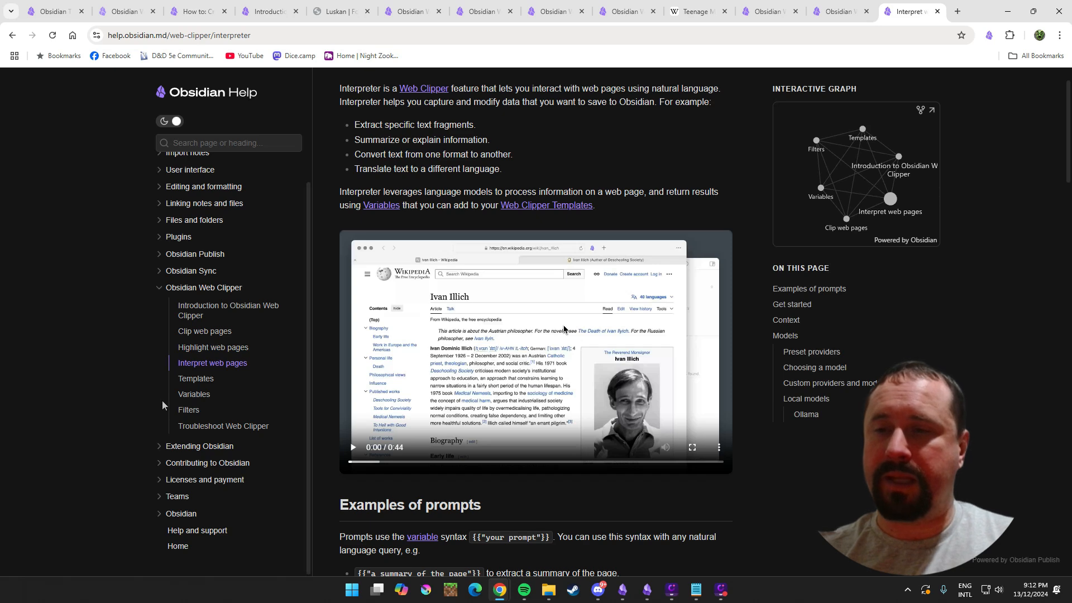
# Read the Templates help page, examining the sections on automatic triggers, URL and regular expression matching, and Schema.org matching.
pyautogui.click(195, 379)
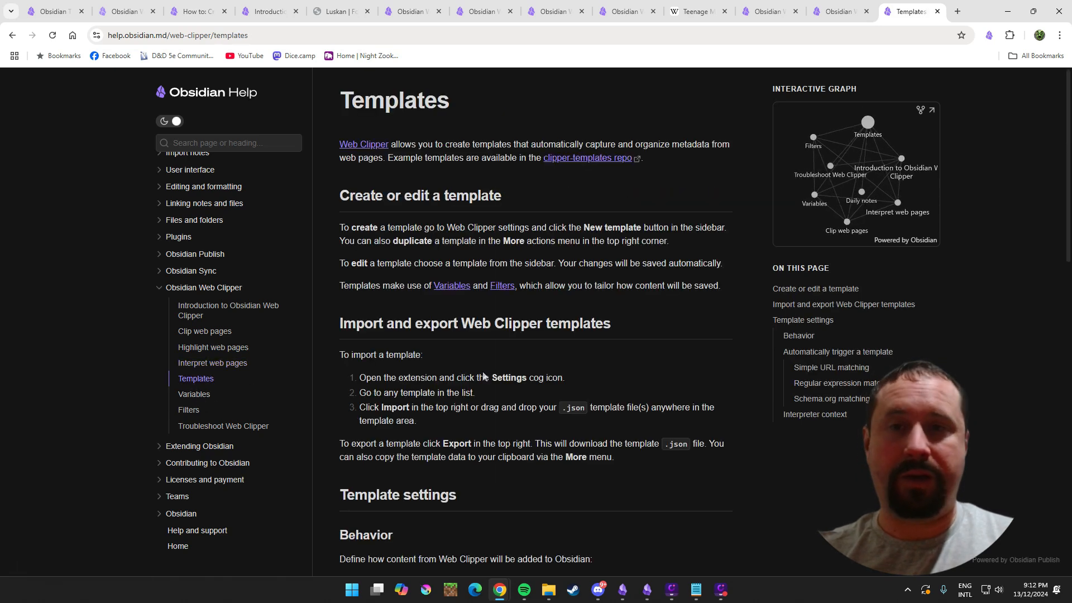
pyautogui.scroll(-4, 428, 411)
pyautogui.scroll(-9, 428, 412)
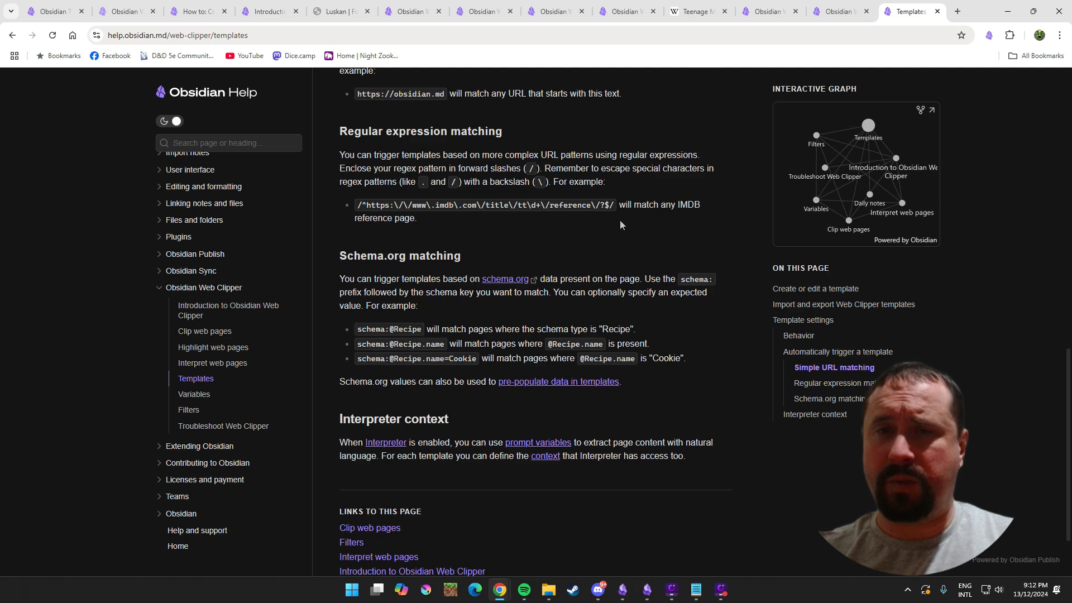
pyautogui.scroll(3, 621, 257)
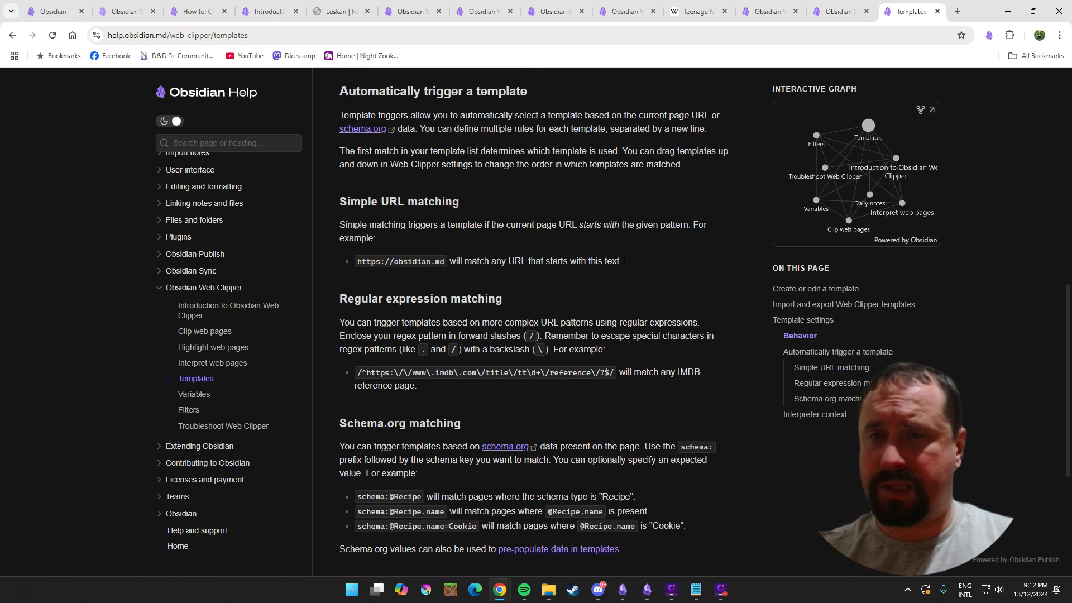
pyautogui.scroll(-3, 615, 258)
pyautogui.scroll(4, 614, 254)
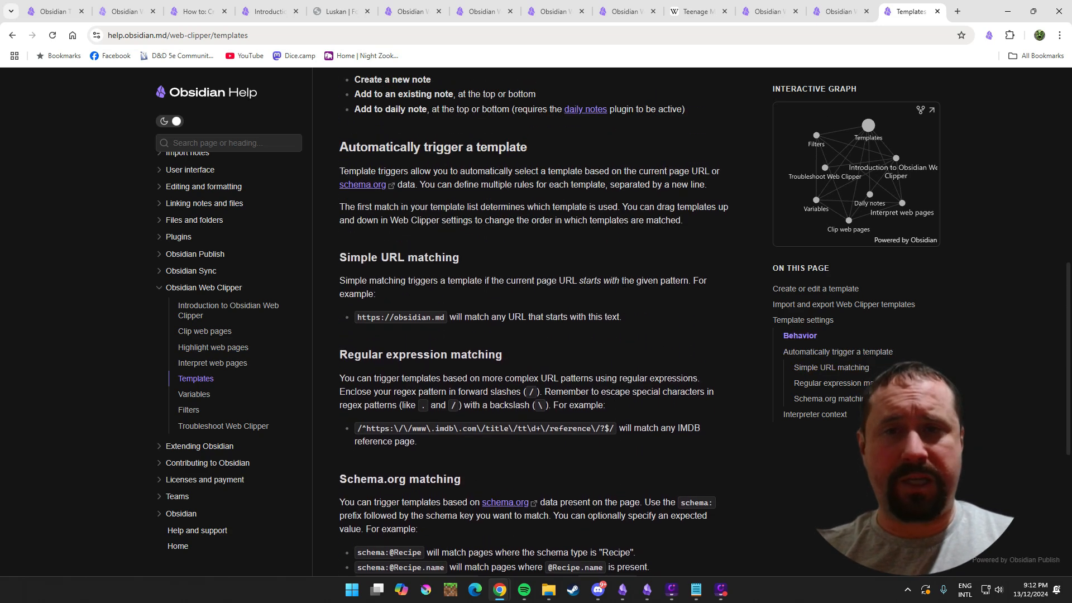
pyautogui.scroll(-5, 614, 257)
pyautogui.scroll(5, 401, 182)
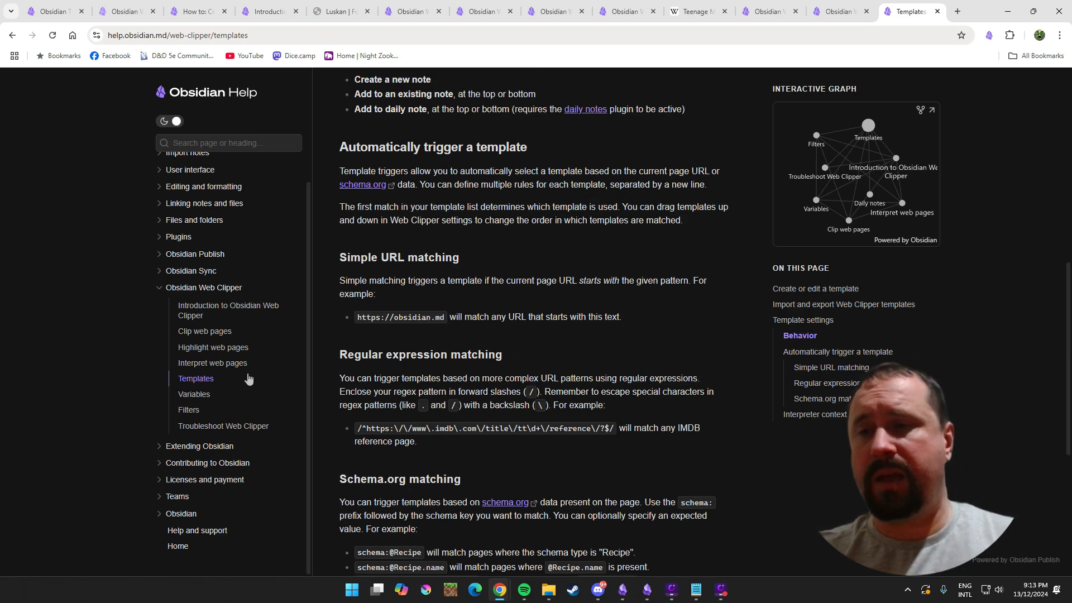
# Skim the Variables help page from preset and prompt variables through selector and Schema.org variables, and return to the Luskan wiki page.
pyautogui.click(193, 394)
pyautogui.scroll(-5, 671, 286)
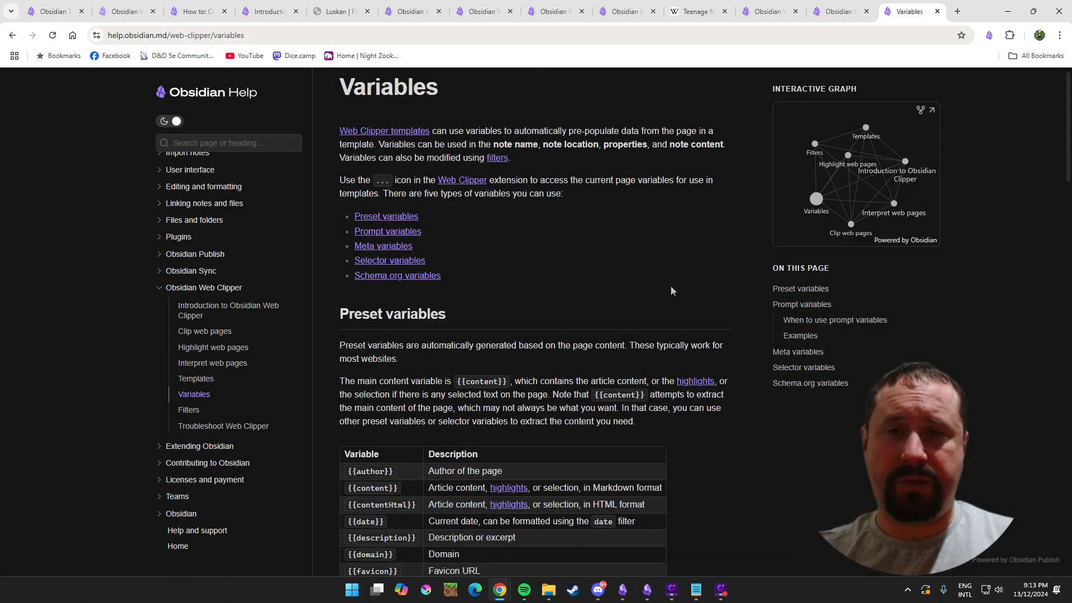
pyautogui.scroll(-15, 672, 287)
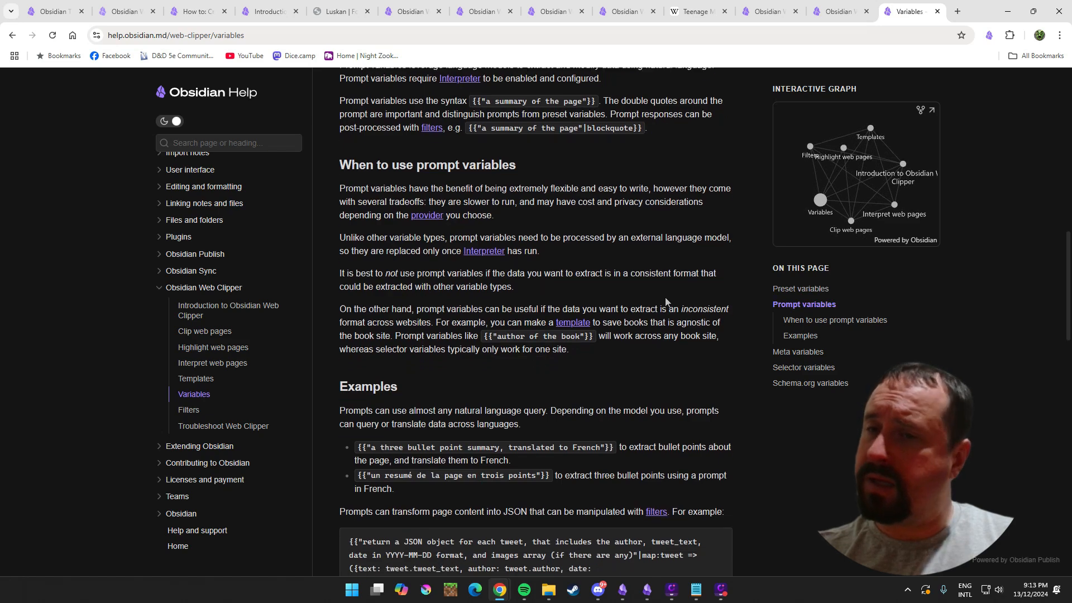
pyautogui.scroll(-8, 660, 305)
pyautogui.scroll(4, 659, 305)
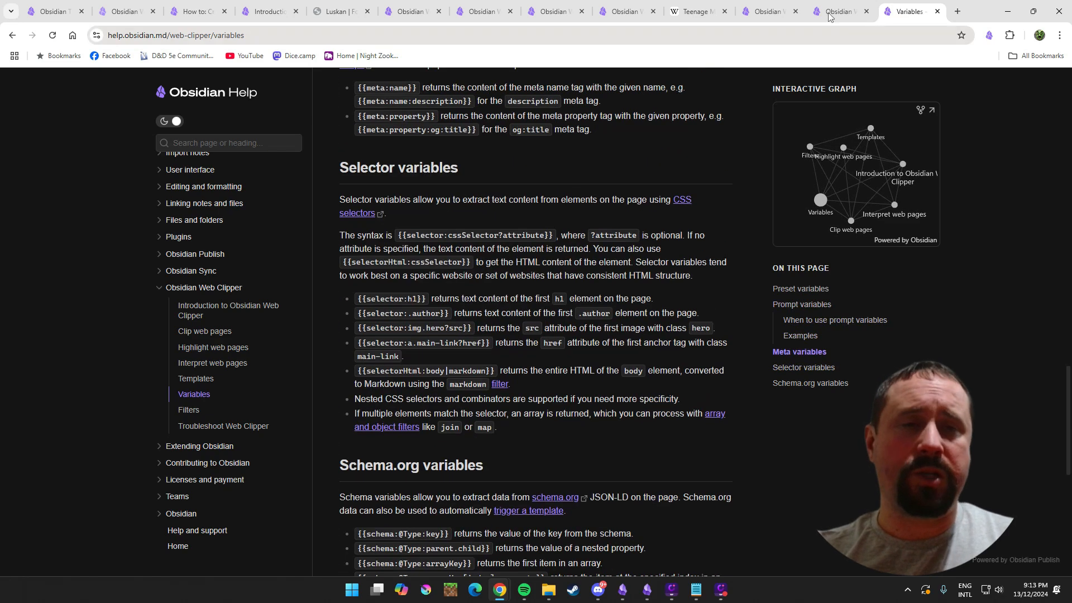
pyautogui.click(340, 11)
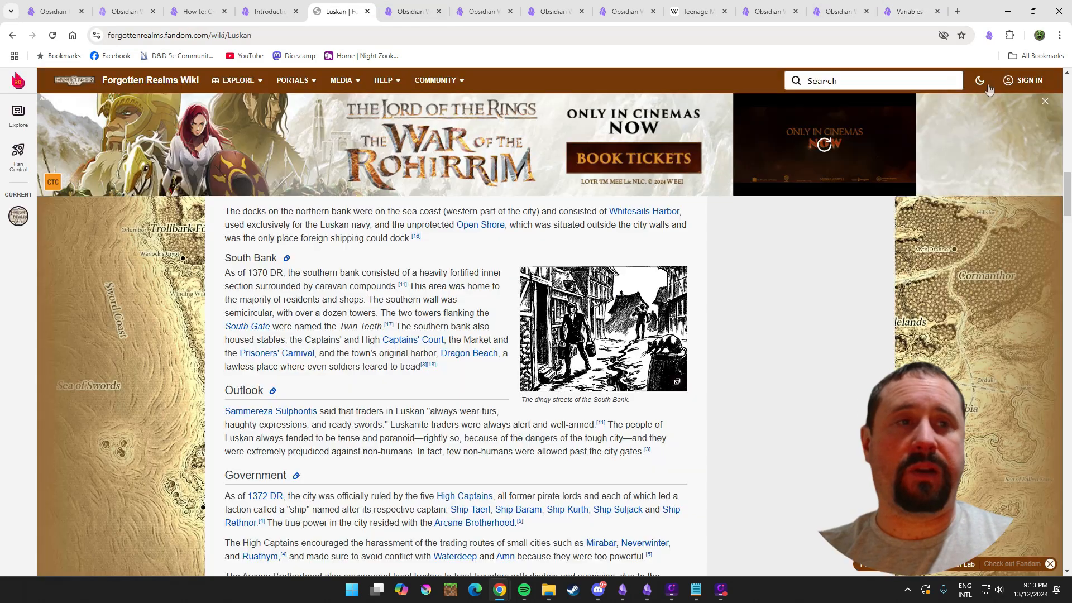
# Open Web Clipper's settings and review the Properties page, including the title value and the type options for the author property.
pyautogui.click(988, 35)
pyautogui.click(987, 56)
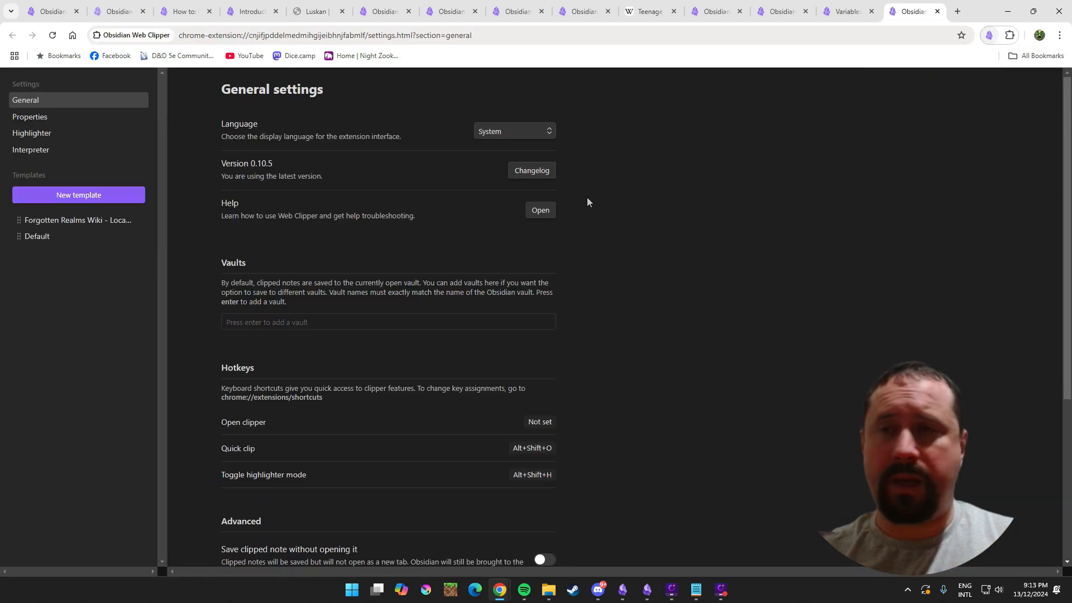
pyautogui.click(21, 118)
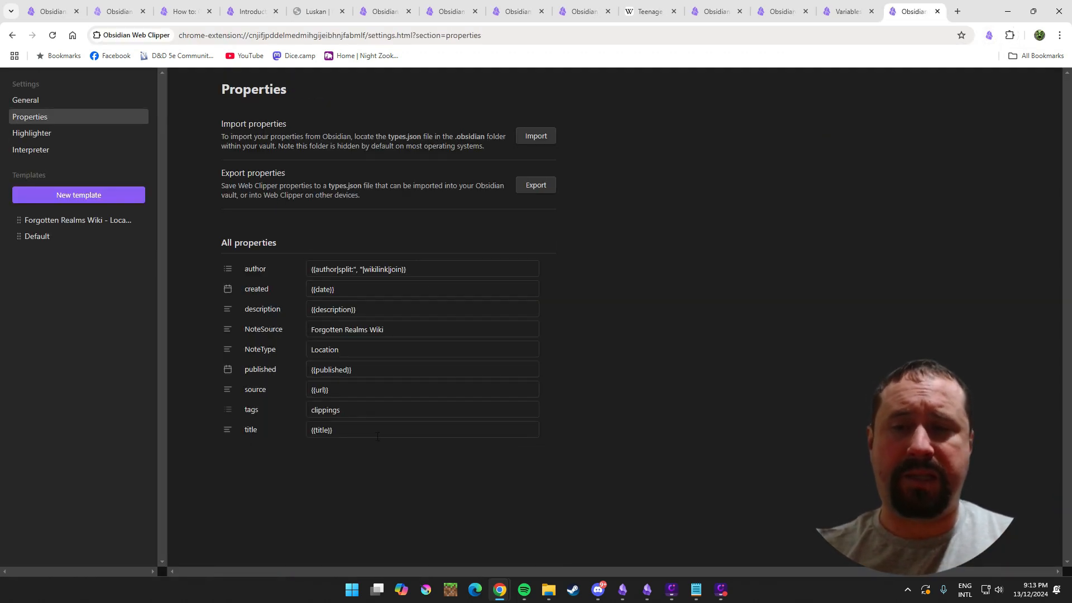
pyautogui.moveTo(357, 432); pyautogui.dragTo(263, 436)
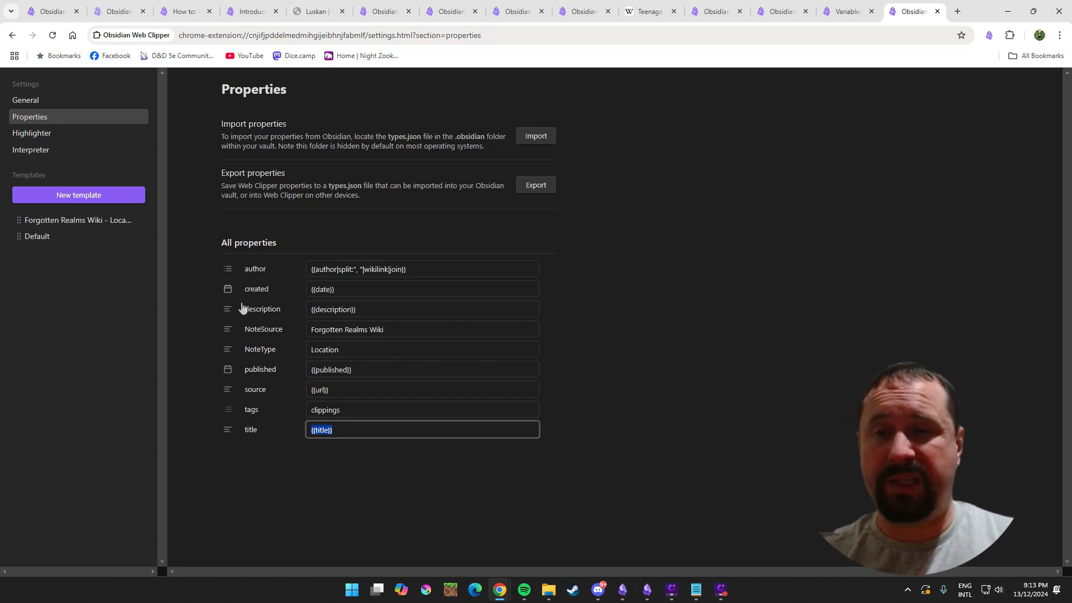
pyautogui.click(228, 268)
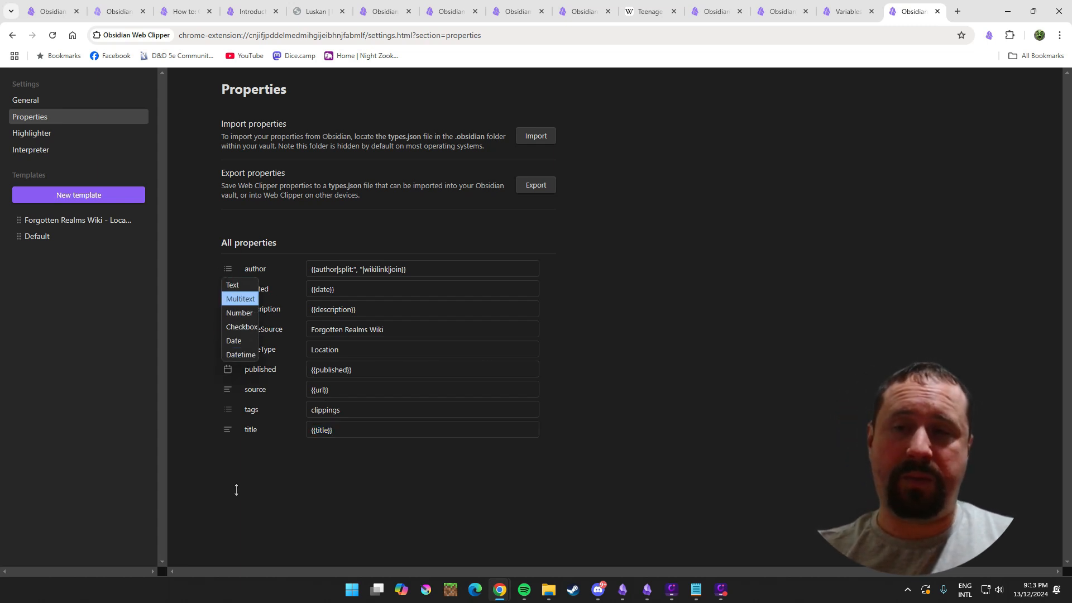
pyautogui.press('Escape')
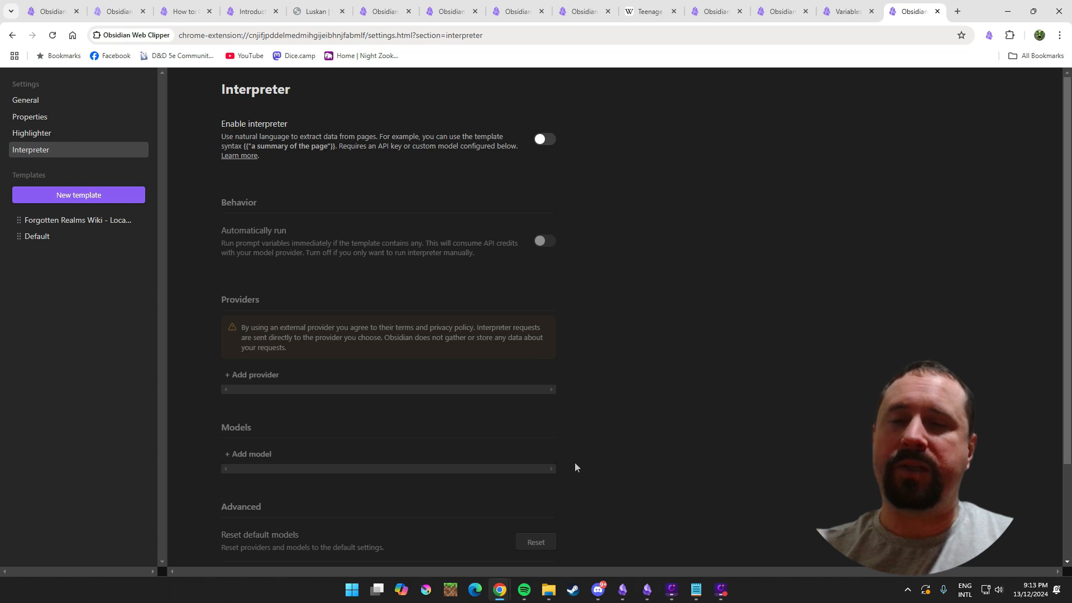
# Open the Default template and review its behavior options, keeping Create new note, and its note name field.
pyautogui.click(33, 235)
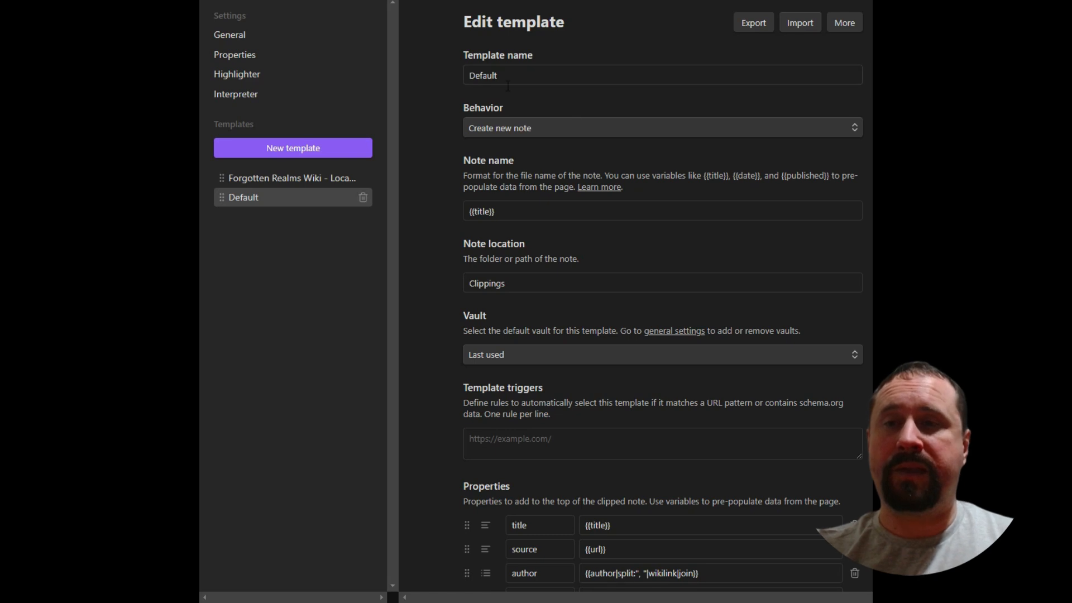
pyautogui.click(534, 129)
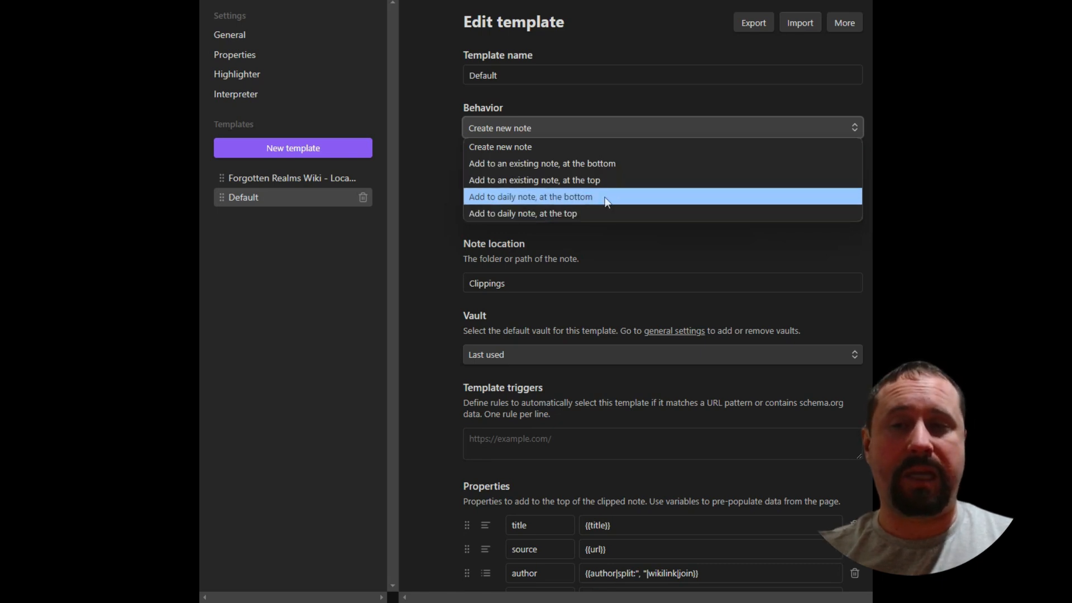
pyautogui.click(512, 147)
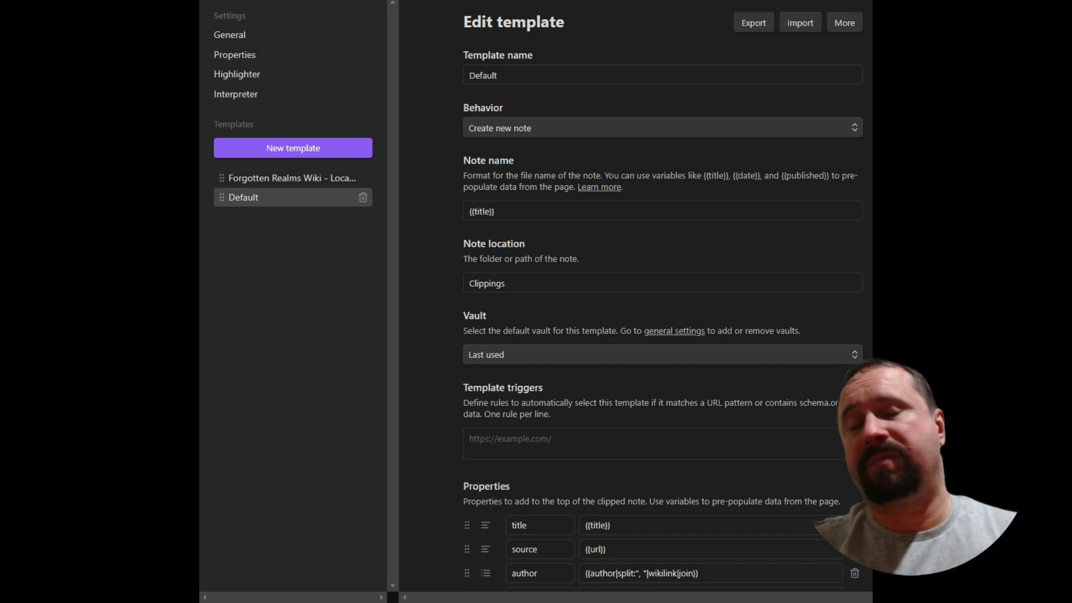
pyautogui.press('Tab')
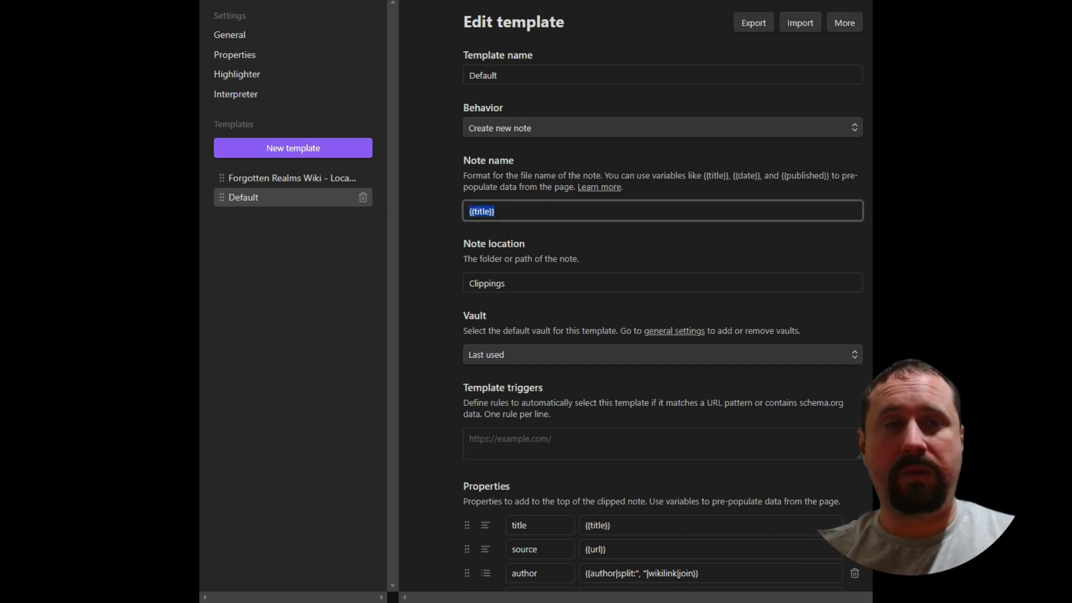
# Check the title among the Luskan wiki page's variables in Web Clipper, and return to the Default template's settings.
pyautogui.hotkey('alt', 'Tab')
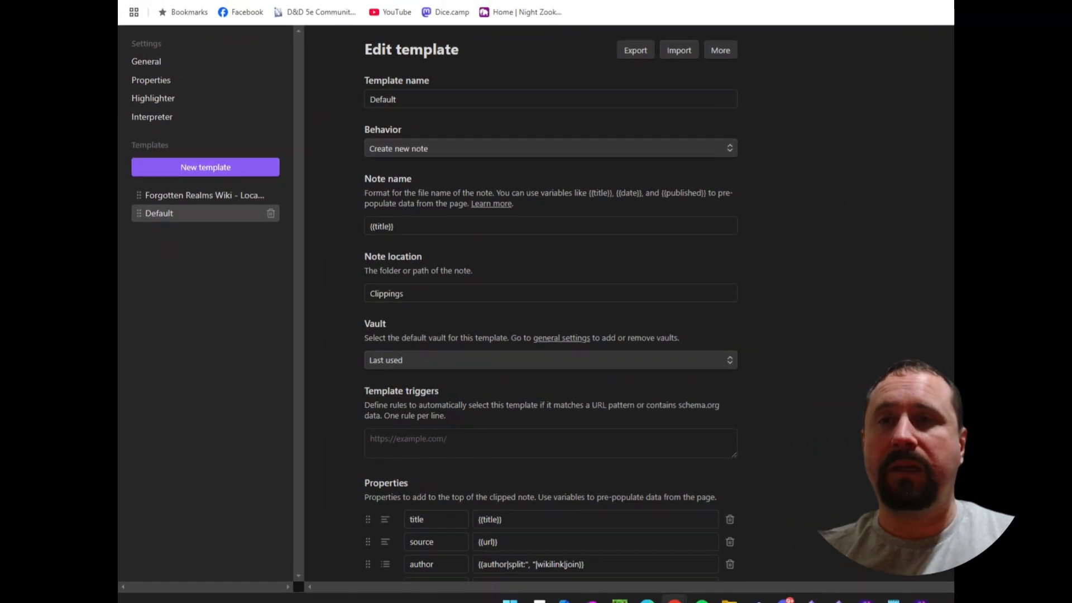
pyautogui.click(319, 11)
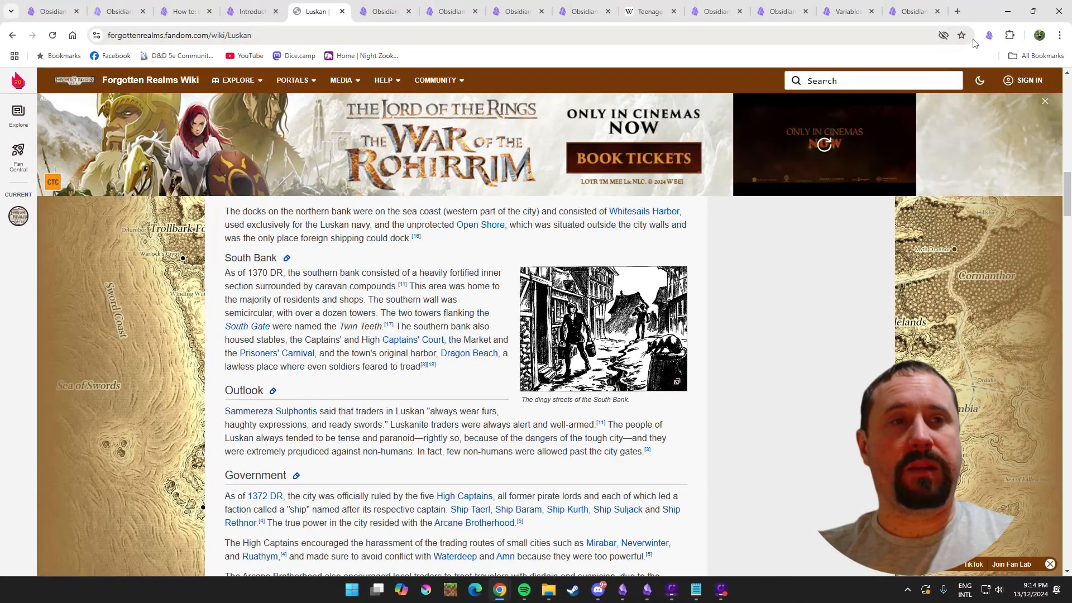
pyautogui.click(989, 36)
pyautogui.click(952, 56)
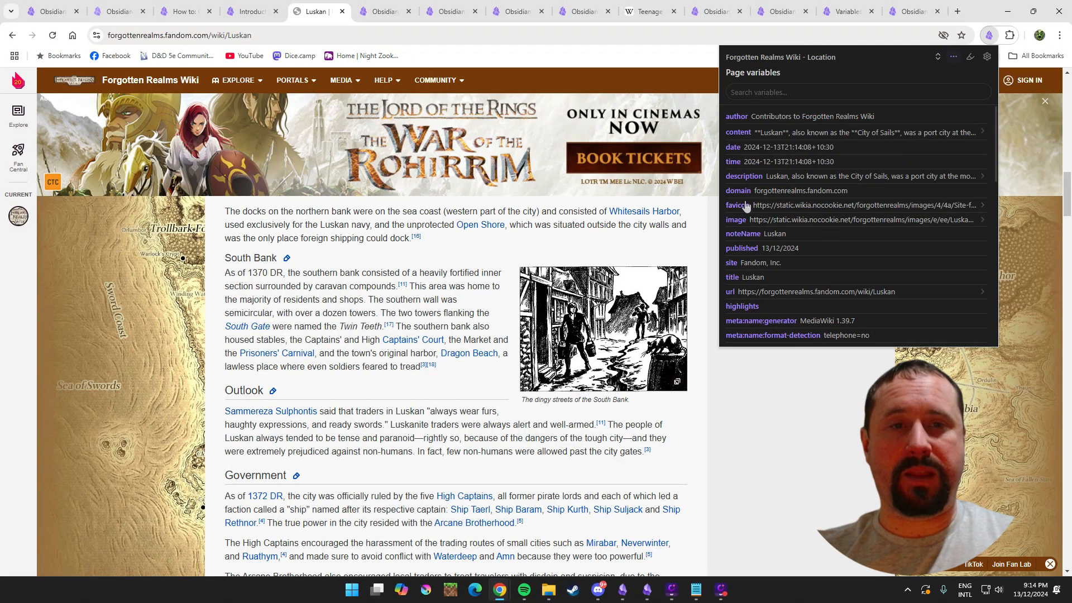
pyautogui.scroll(-2, 734, 274)
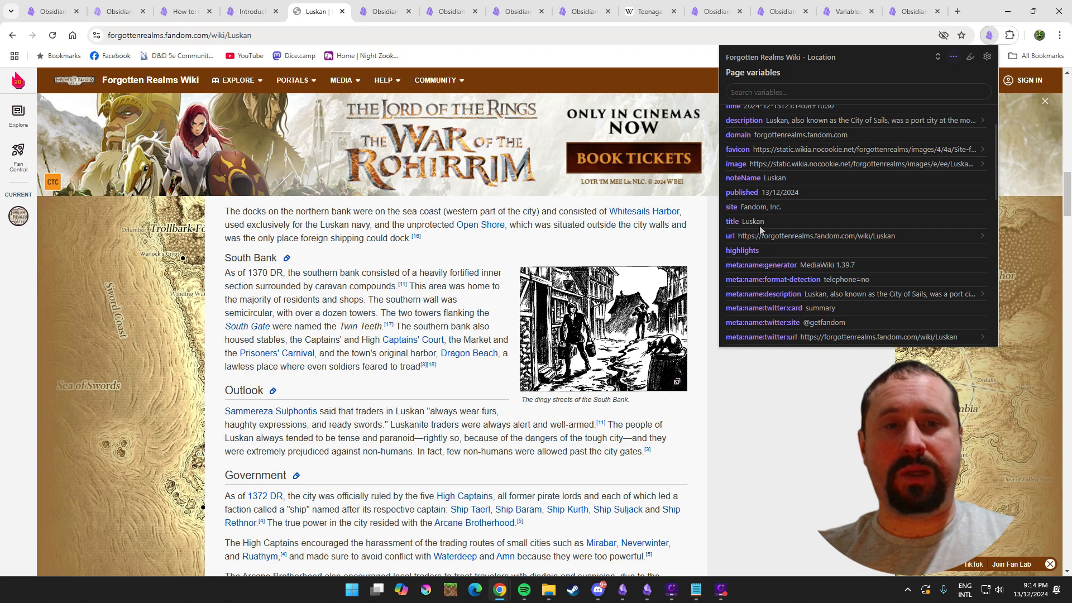
pyautogui.click(905, 5)
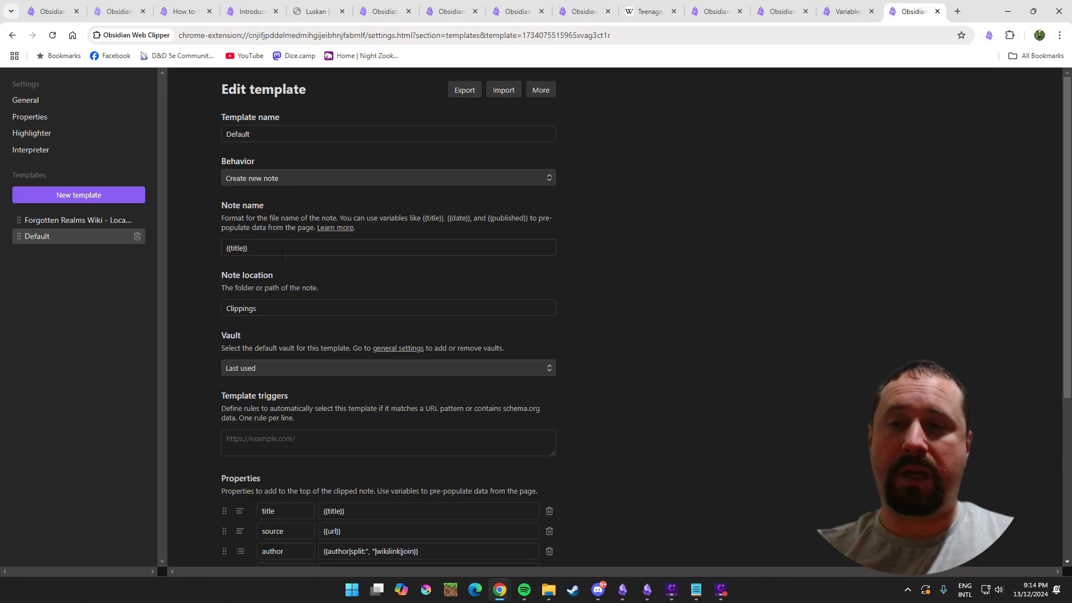
# Examine the template's note name and note location, check the Clippings folder in the Obsidian vault, and return to the template settings.
pyautogui.moveTo(251, 248); pyautogui.dragTo(188, 239)
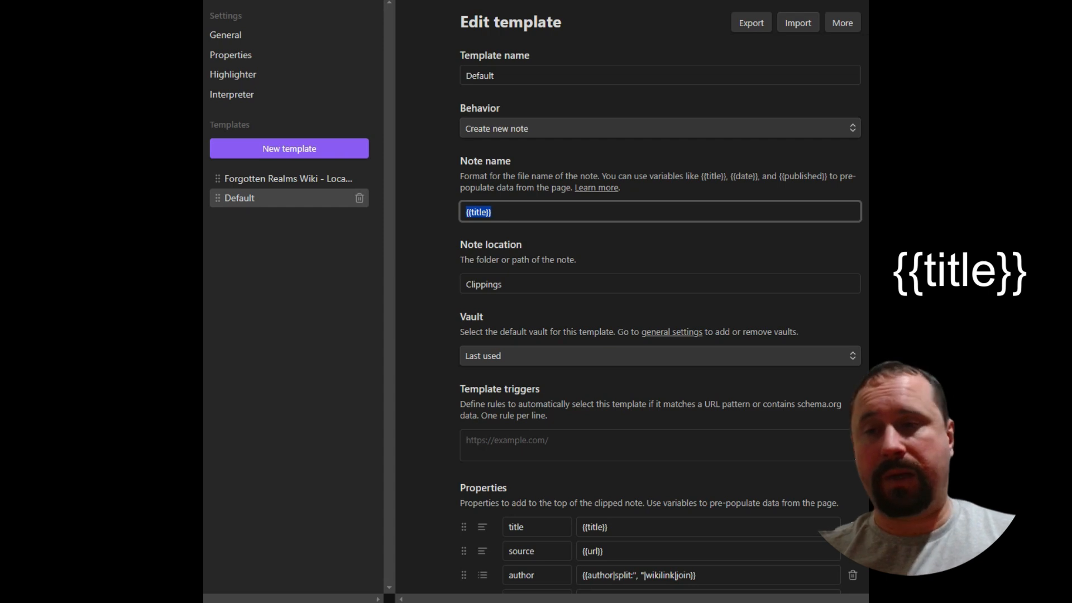
pyautogui.press('Tab')
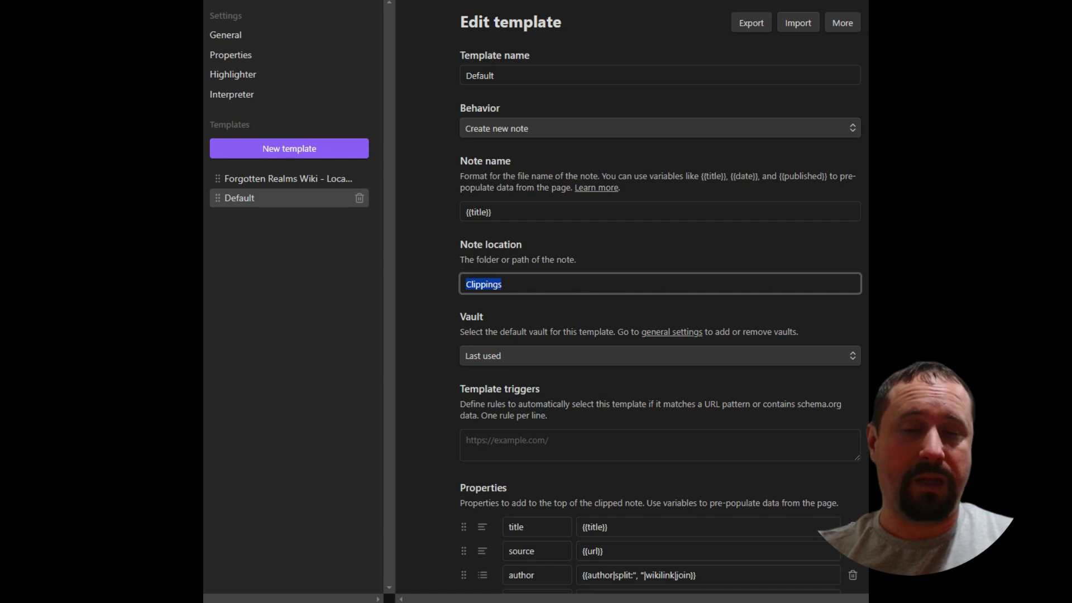
pyautogui.hotkey('alt', 'Tab')
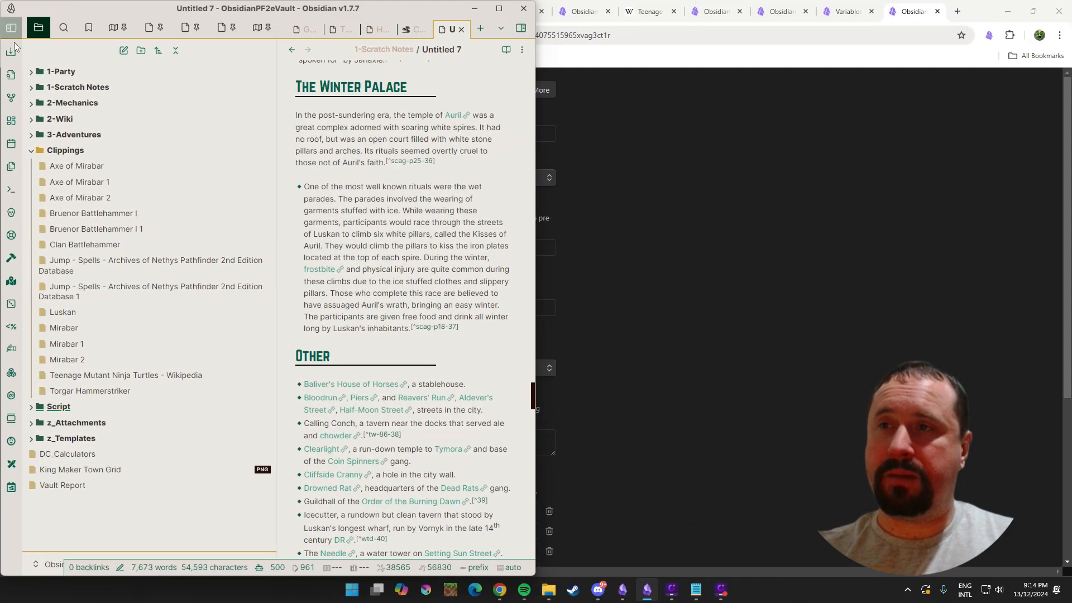
pyautogui.click(11, 28)
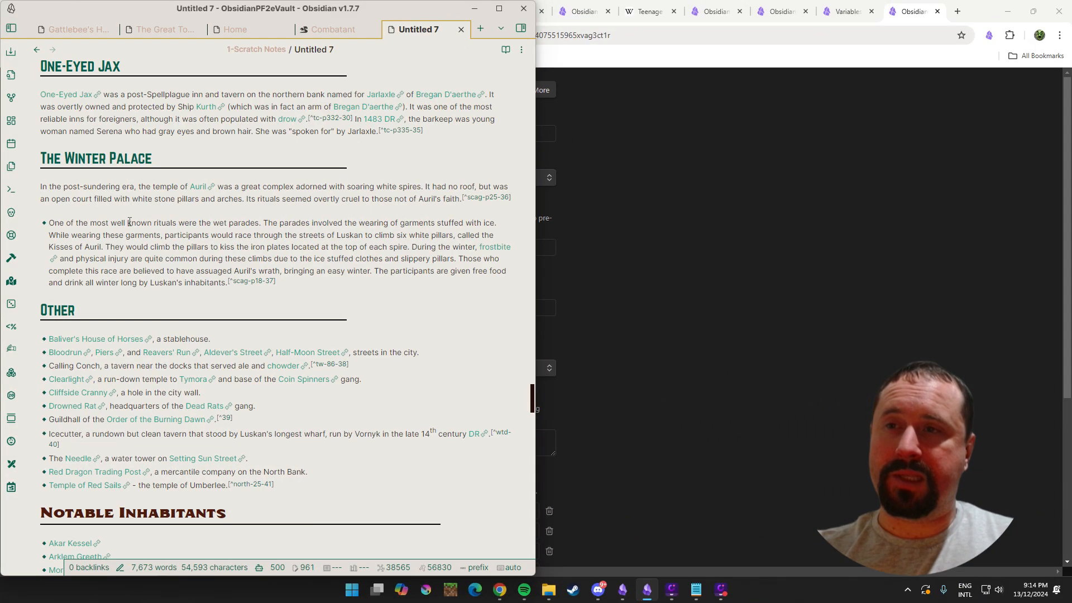
pyautogui.click(12, 28)
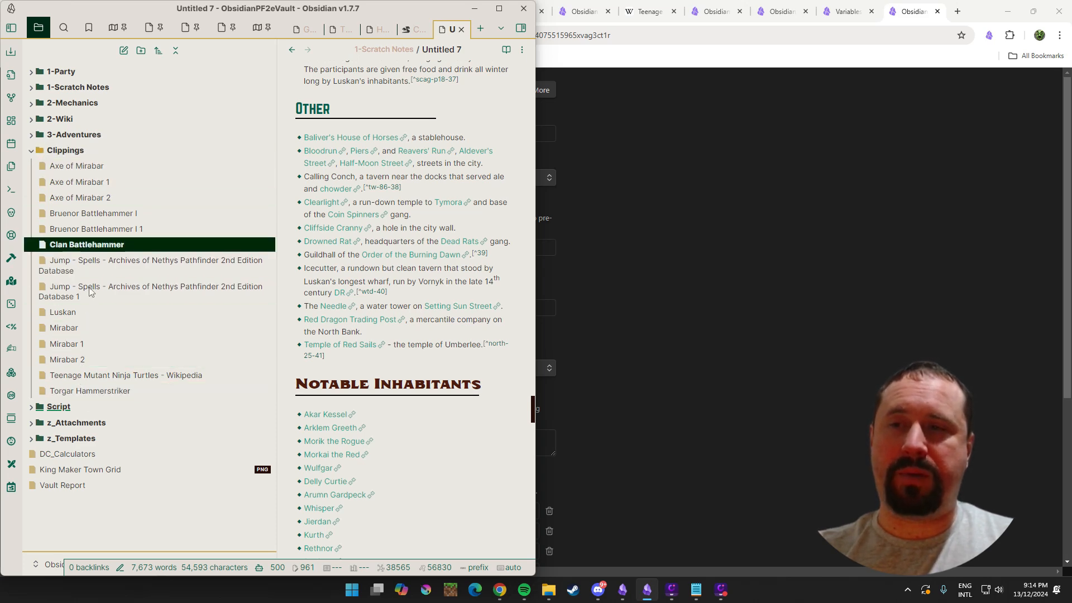
pyautogui.click(472, 10)
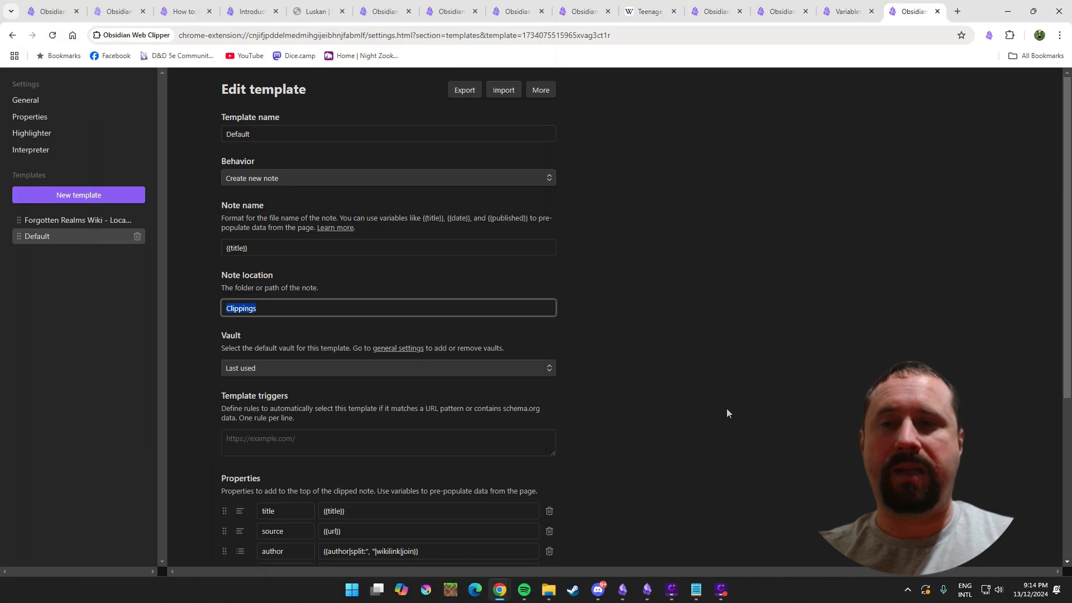
# Review the Default template's vault, template triggers, properties and note content settings.
pyautogui.scroll(-1, 728, 331)
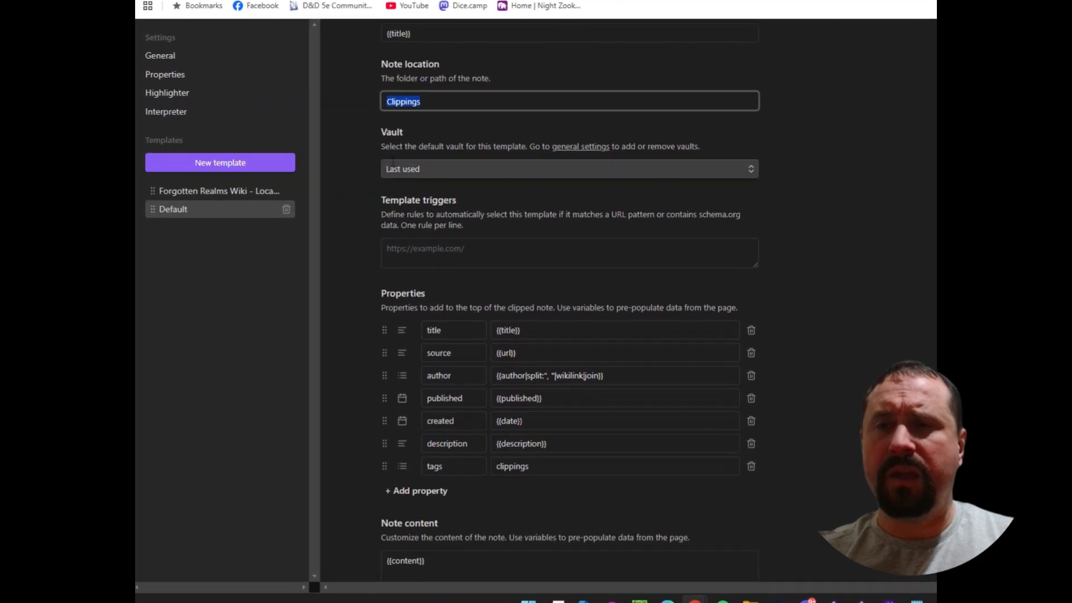
pyautogui.click(311, 242)
pyautogui.click(519, 160)
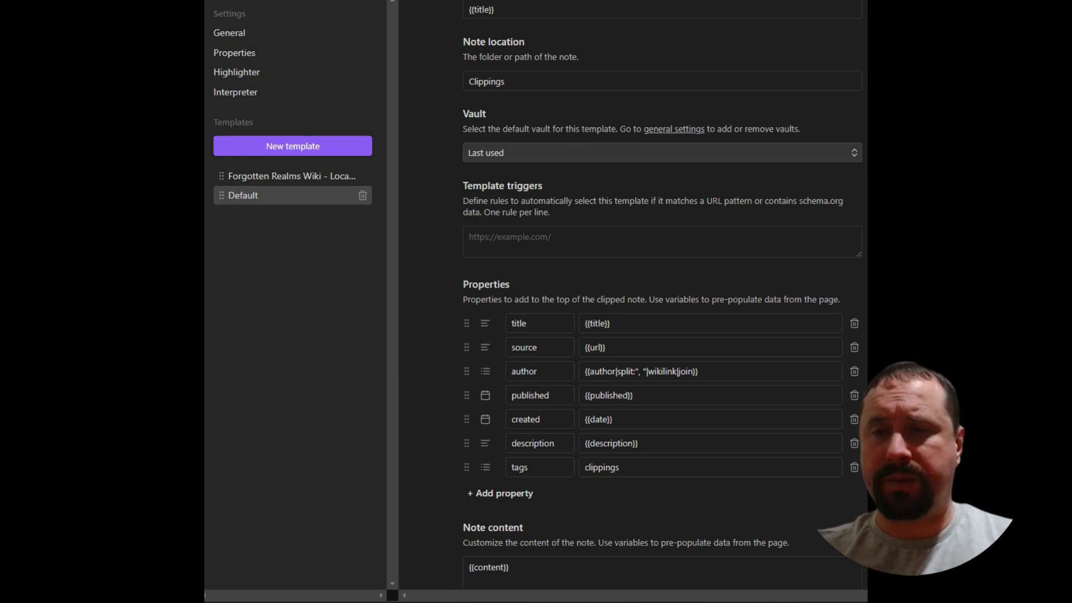
pyautogui.scroll(-1, 662, 301)
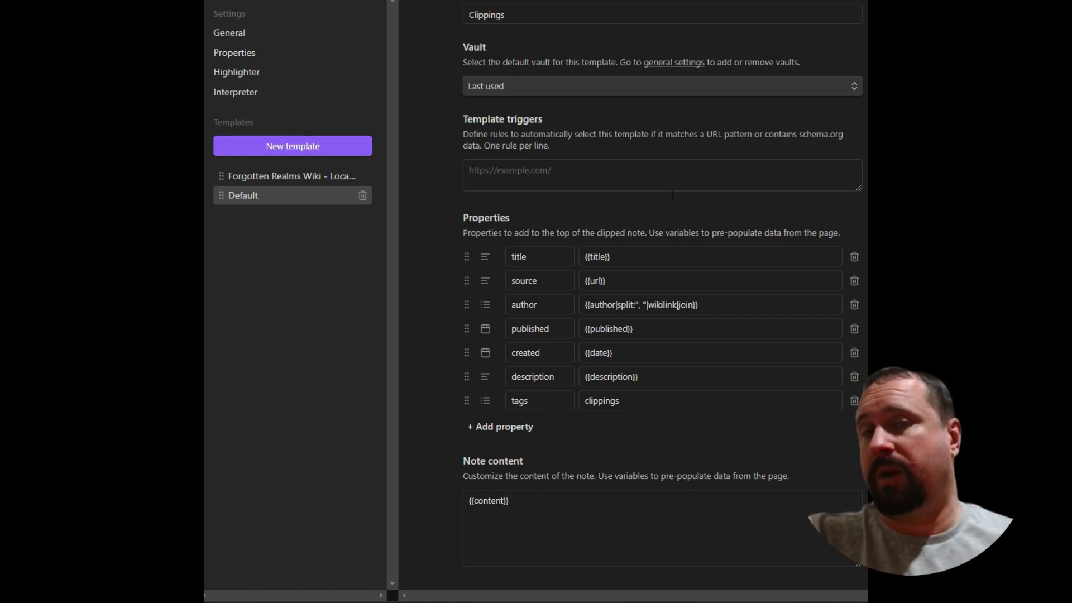
pyautogui.scroll(-1, 662, 288)
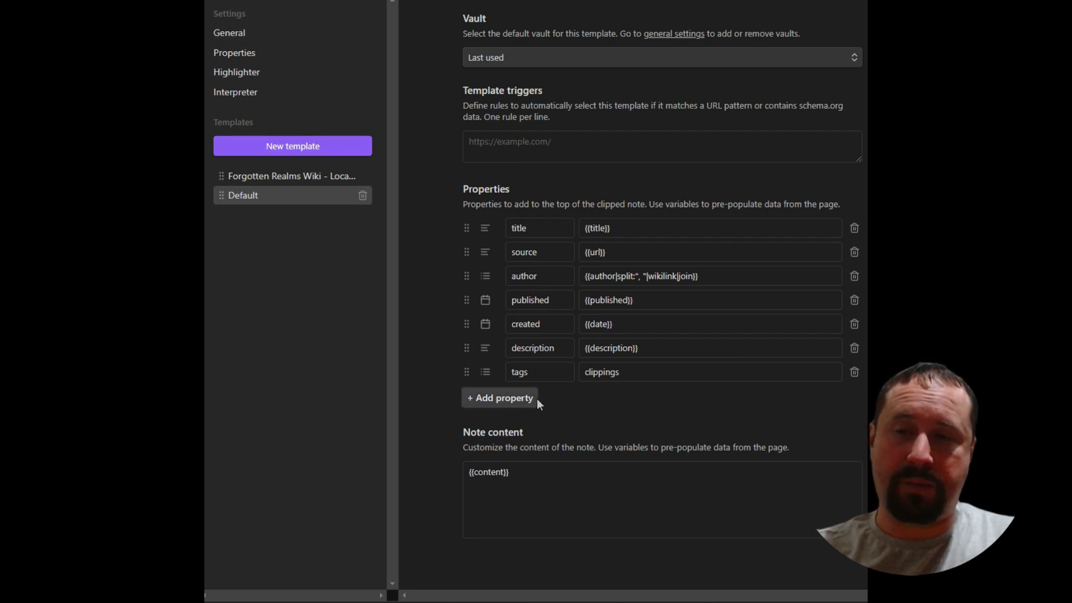
# Add a property named IconType with the value Building to the Default template.
pyautogui.click(498, 406)
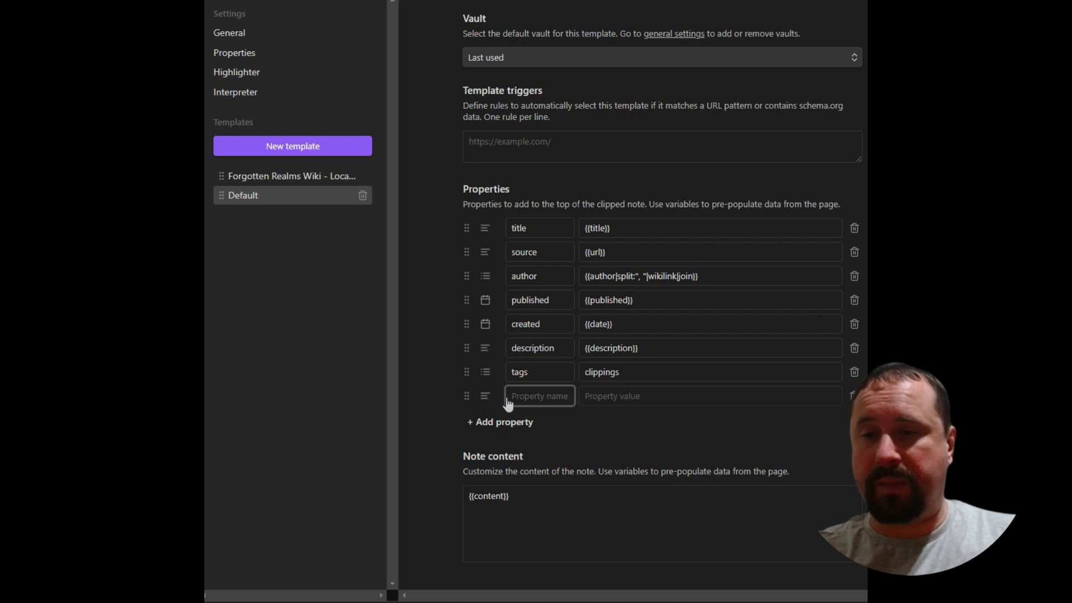
pyautogui.write('NoteTy')
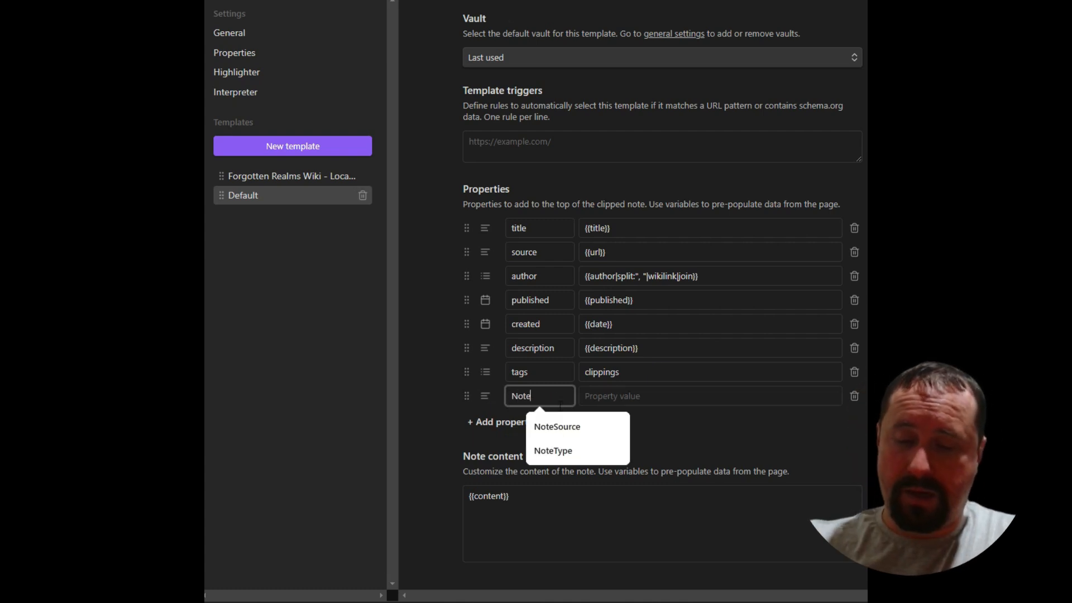
pyautogui.press('BackSpace')
pyautogui.press('BackSpace')
pyautogui.press('BackSpace')
pyautogui.press('BackSpace')
pyautogui.press('BackSpace')
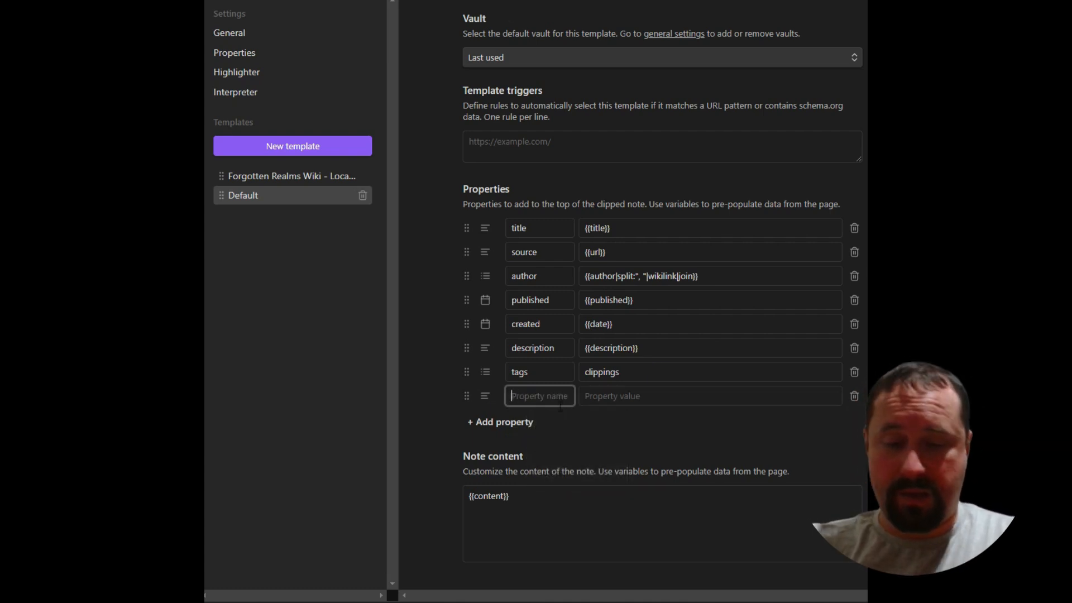
pyautogui.write('IconType')
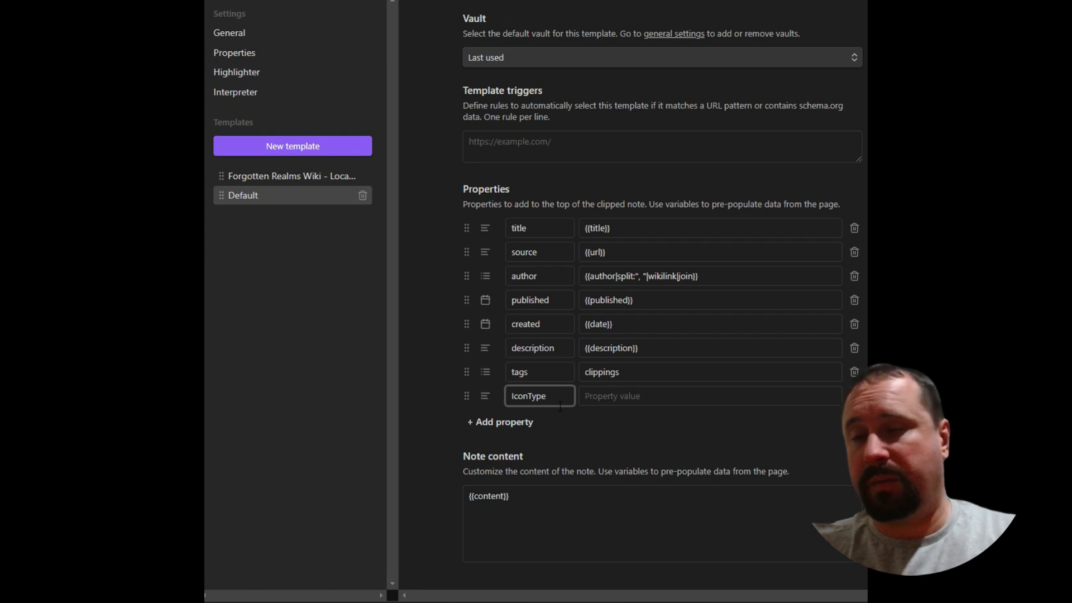
pyautogui.click(667, 402)
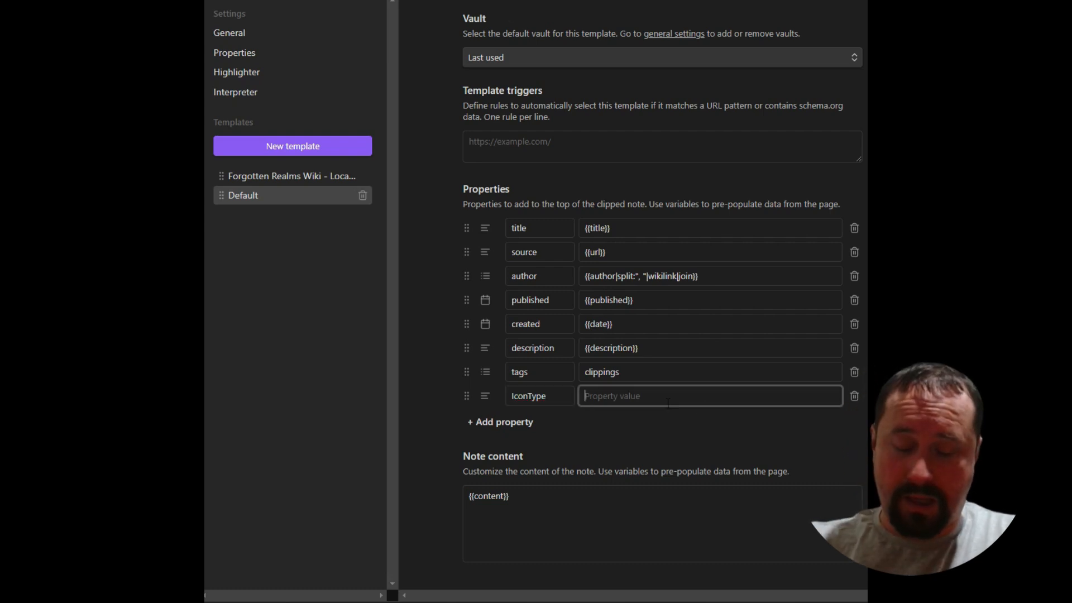
pyautogui.write('Building')
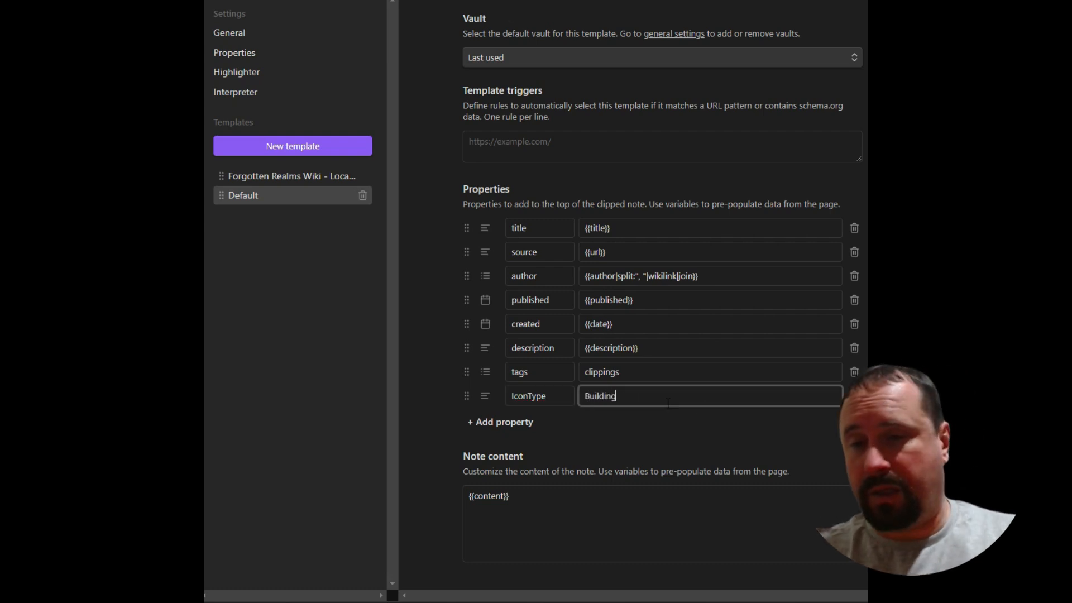
pyautogui.click(538, 412)
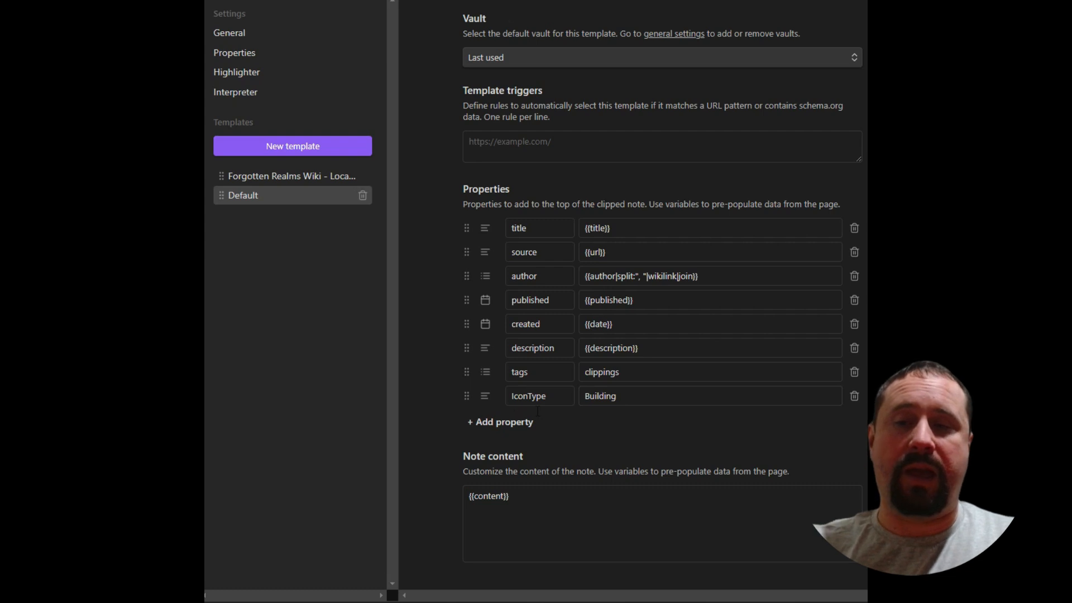
# Delete the IconType property from the Default template.
pyautogui.doubleClick(658, 401)
pyautogui.click(658, 429)
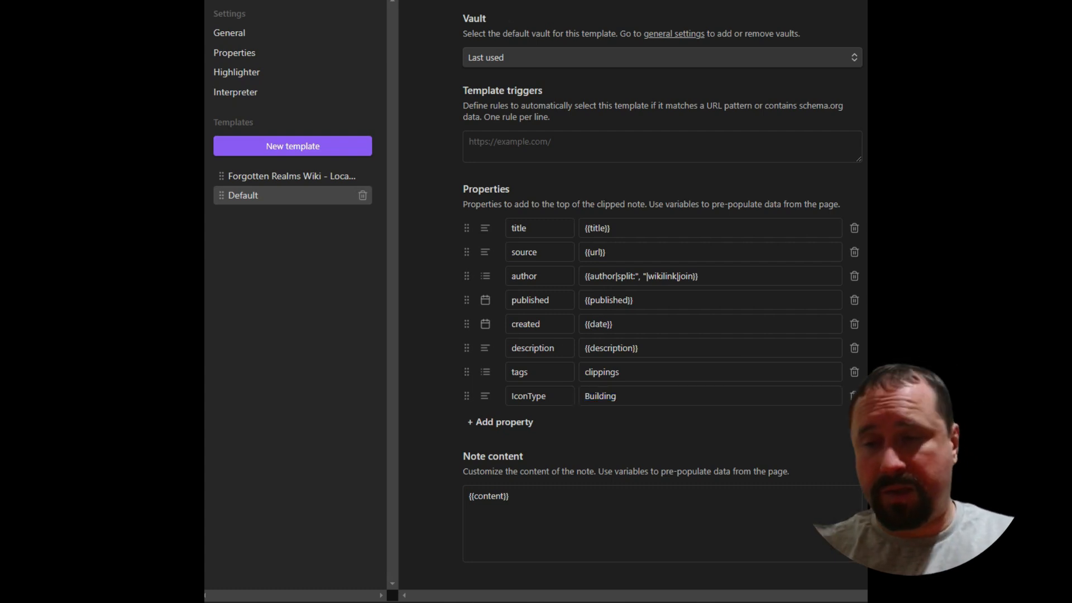
pyautogui.click(853, 396)
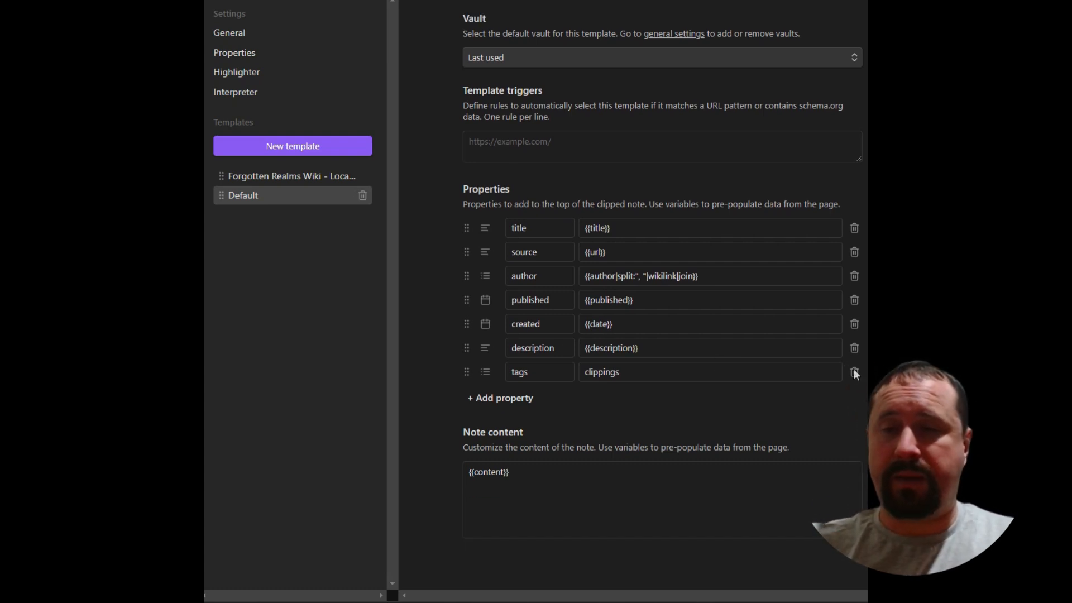
# Highlight the {{content}} variable in the Default template's note content.
pyautogui.tripleClick(665, 493)
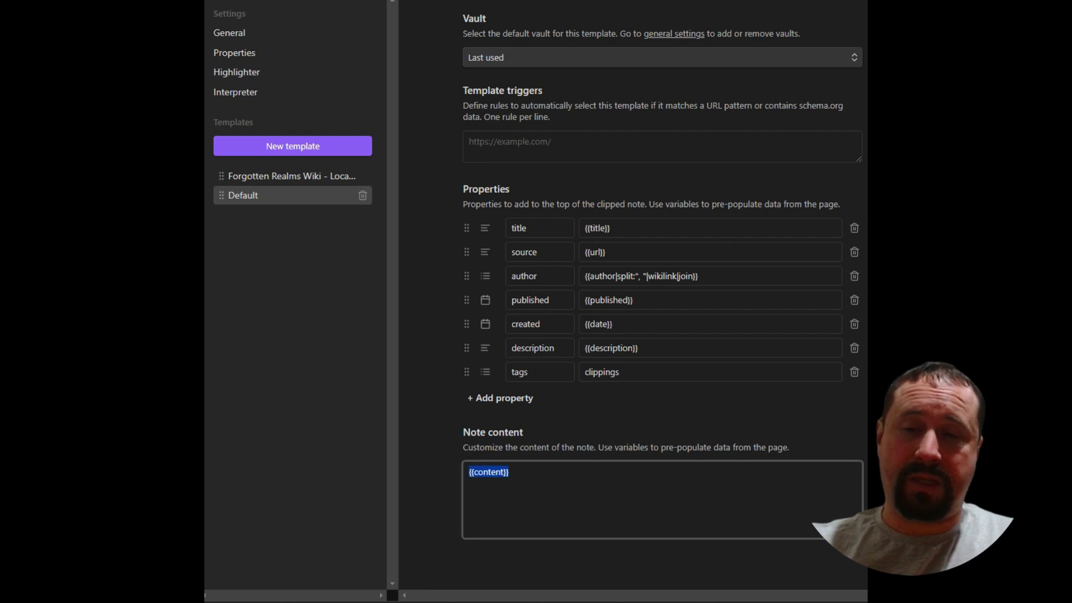
pyautogui.click(662, 560)
pyautogui.moveTo(565, 480); pyautogui.dragTo(343, 448)
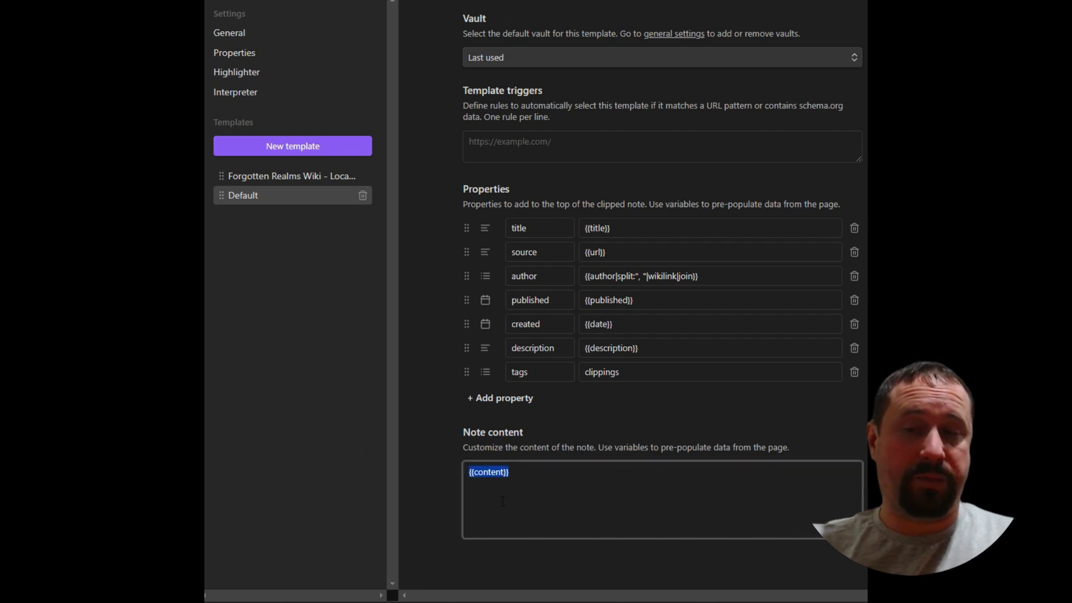
# Go back to the Luskan wiki article and look through its page variables in Web Clipper.
pyautogui.moveTo(542, 483); pyautogui.dragTo(404, 461)
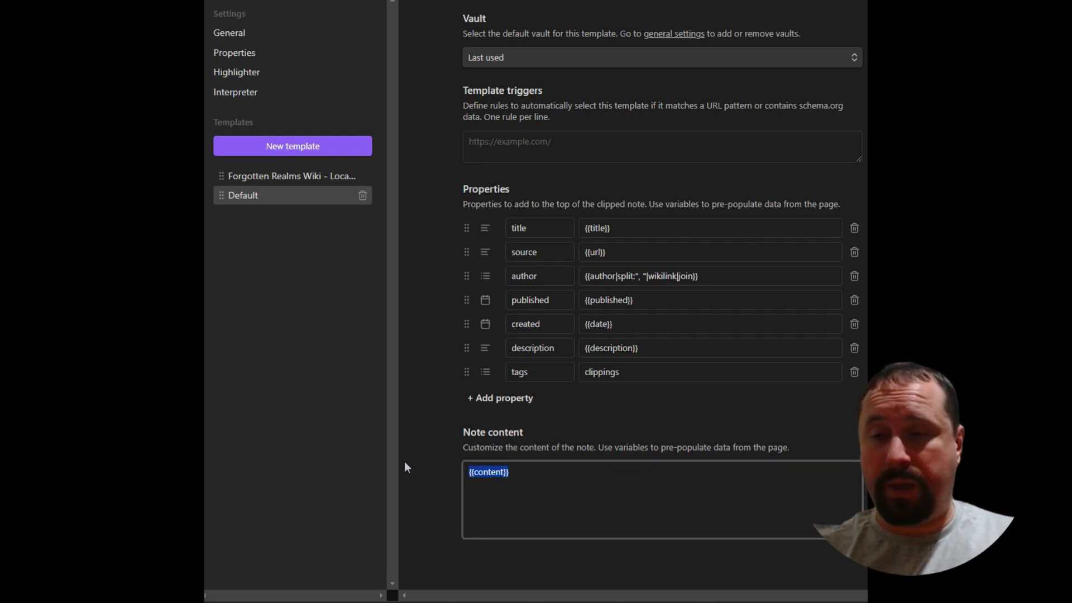
pyautogui.click(405, 461)
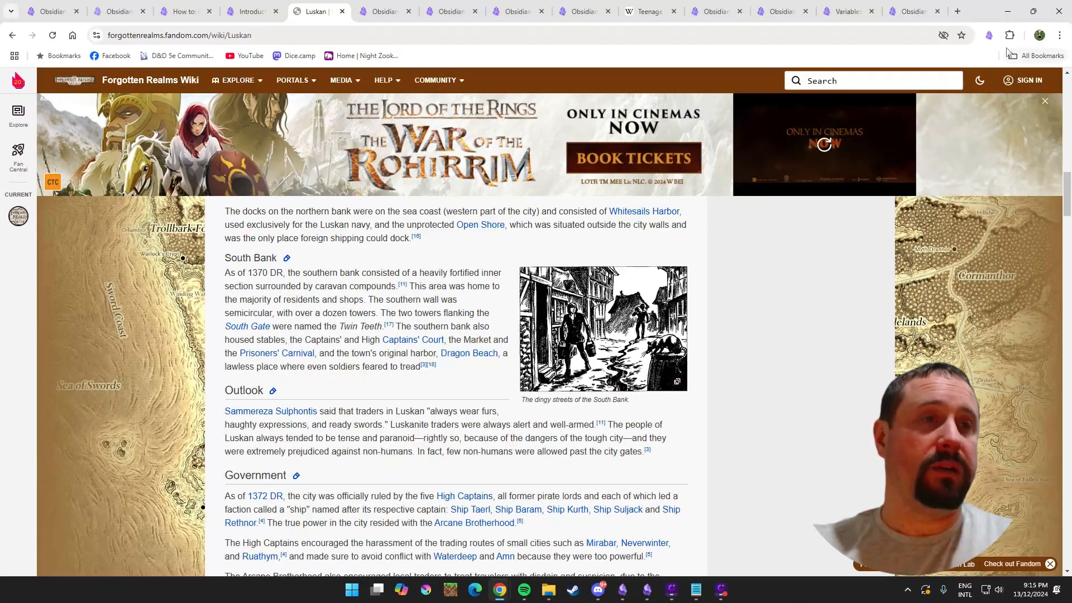
pyautogui.click(988, 34)
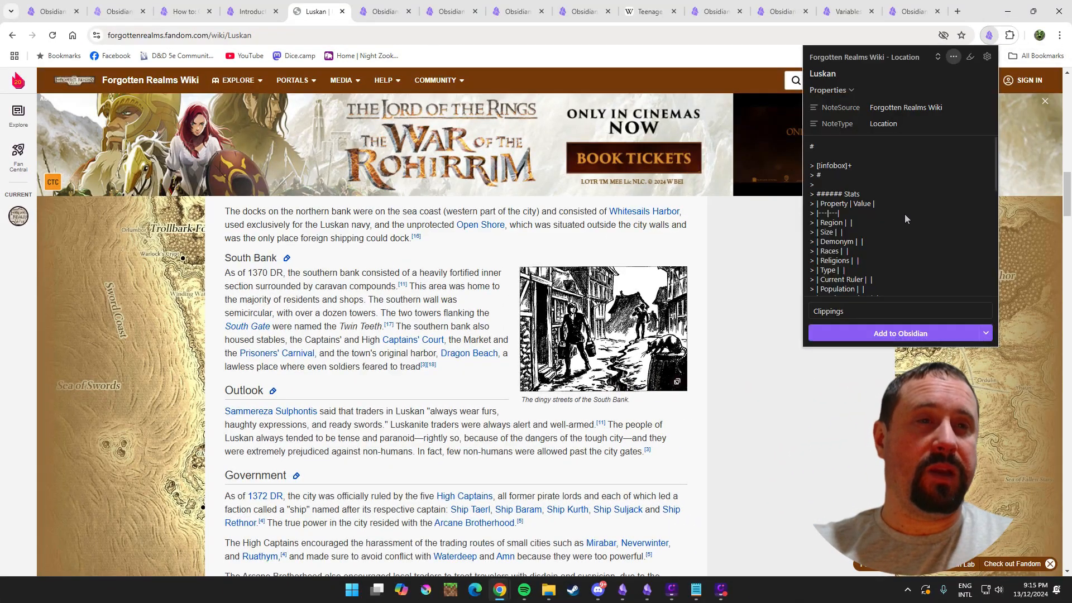
pyautogui.scroll(-5, 837, 184)
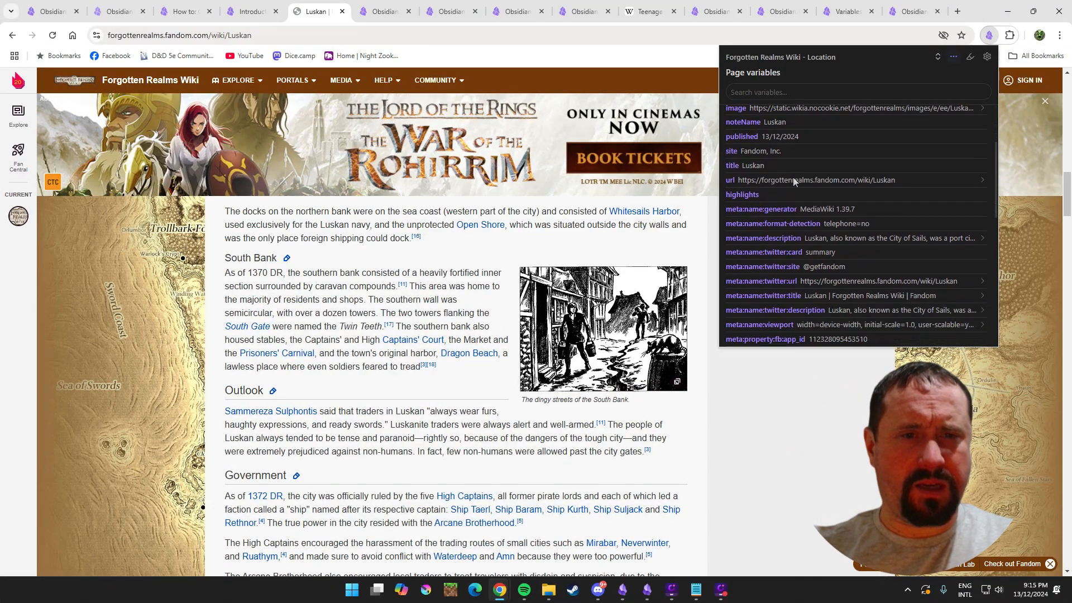
pyautogui.scroll(-3, 799, 181)
pyautogui.scroll(8, 798, 184)
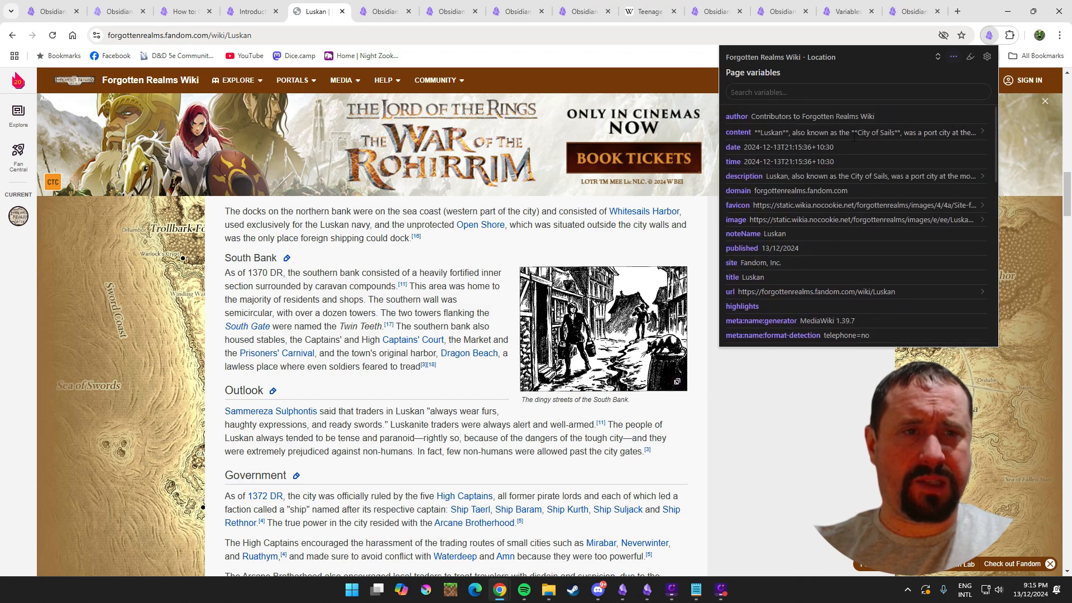
# Expand the content variable of the Luskan article, read through its full text and close the clipper.
pyautogui.click(984, 133)
pyautogui.scroll(-10, 929, 202)
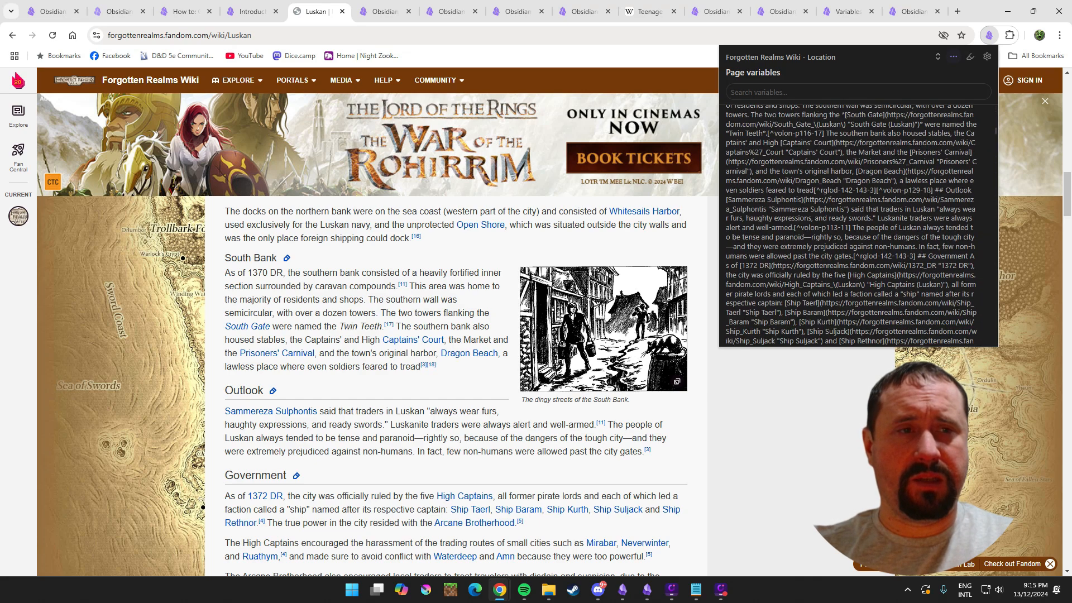
pyautogui.scroll(-10, 930, 202)
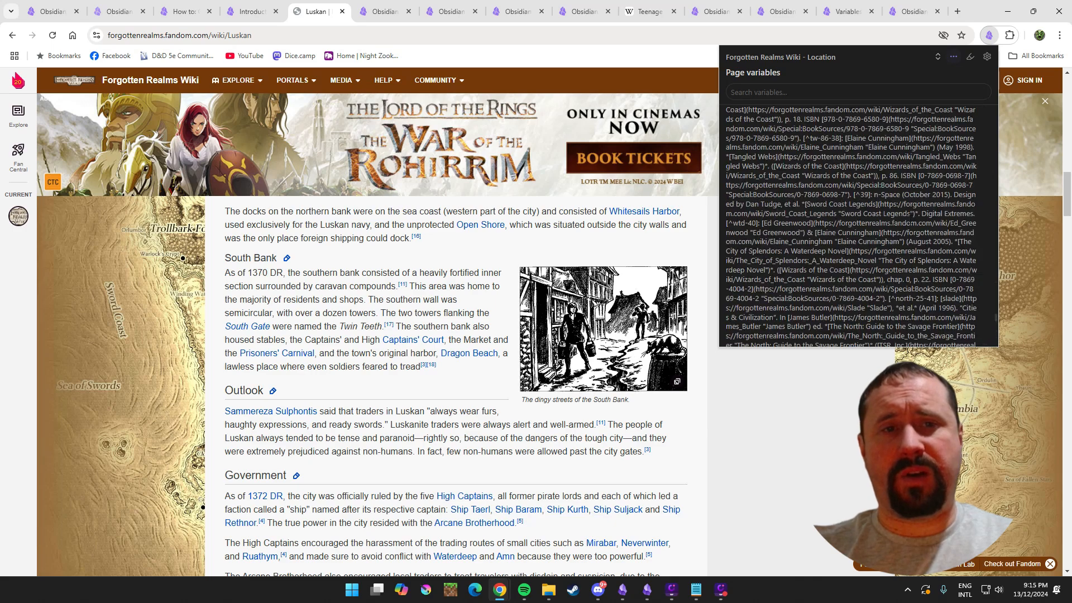
pyautogui.scroll(10, 851, 225)
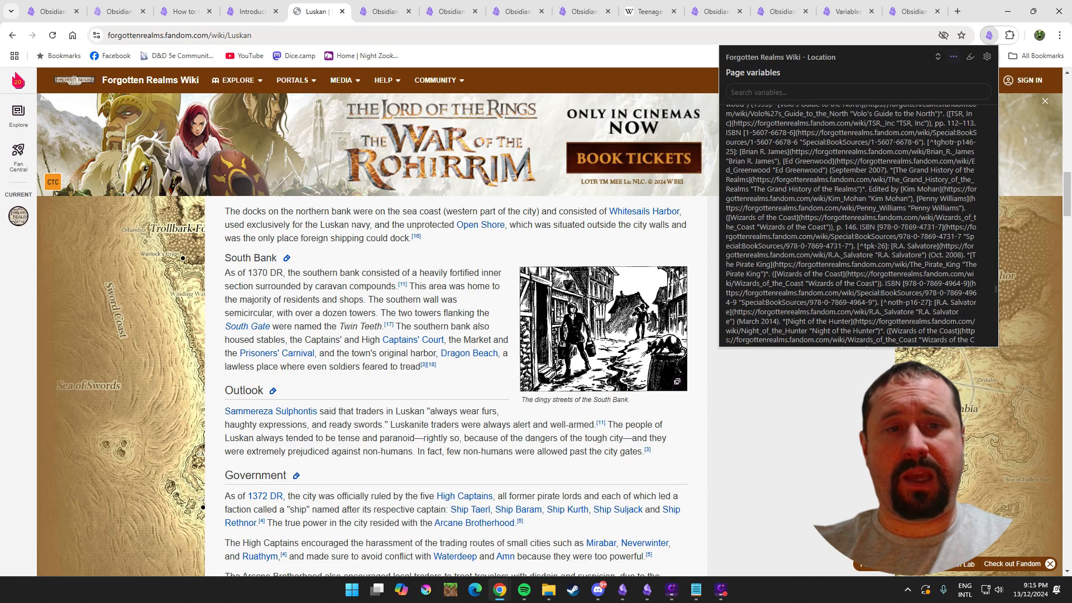
pyautogui.scroll(5, 851, 225)
pyautogui.click(819, 443)
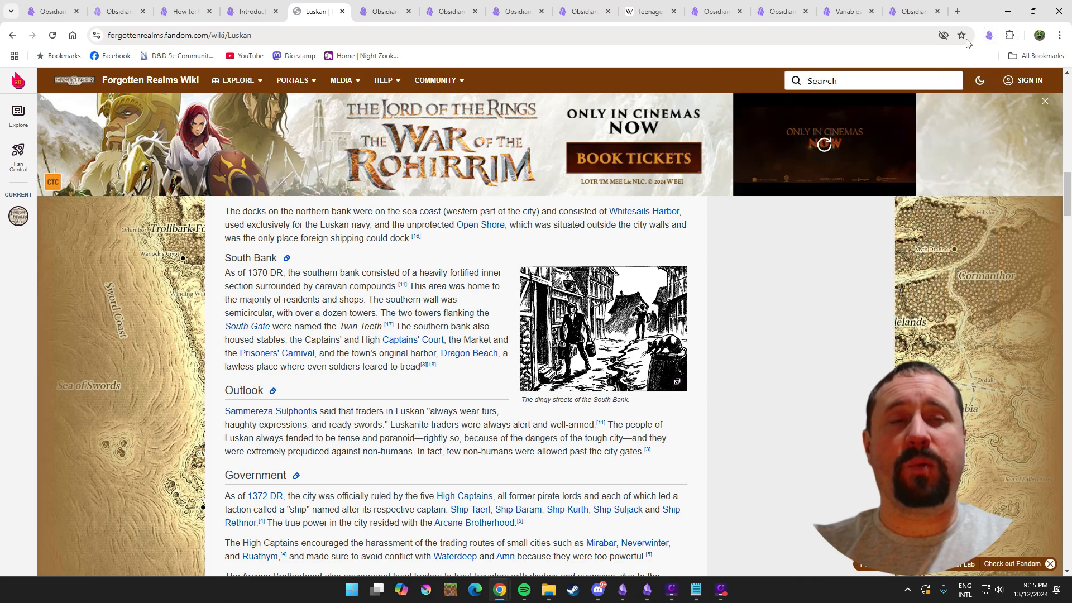
# Return to the Default template's settings and point out the {{content}} variable in its note content.
pyautogui.click(848, 11)
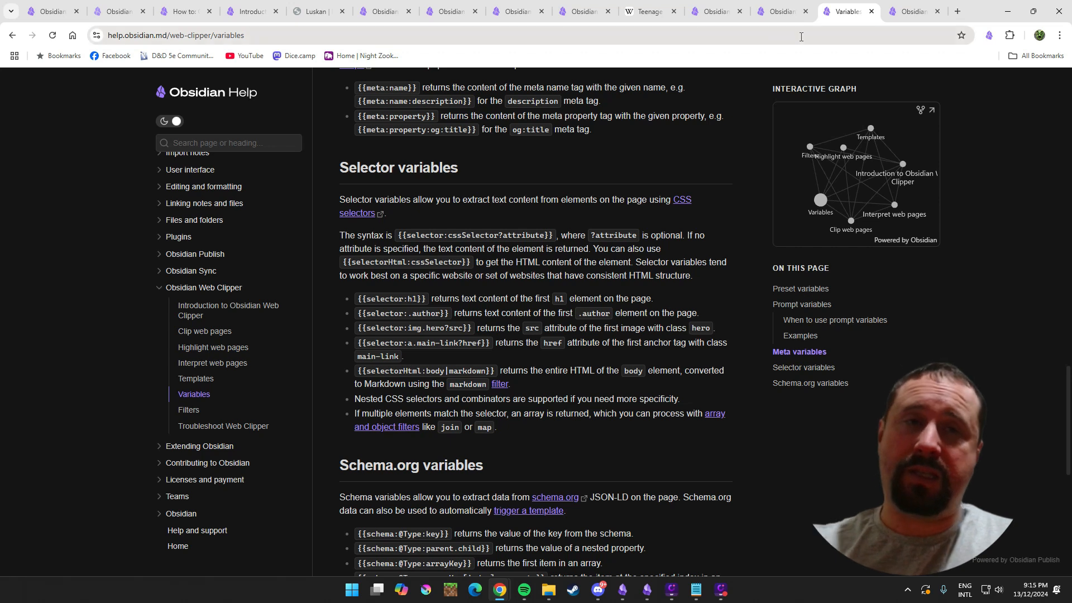
pyautogui.click(910, 7)
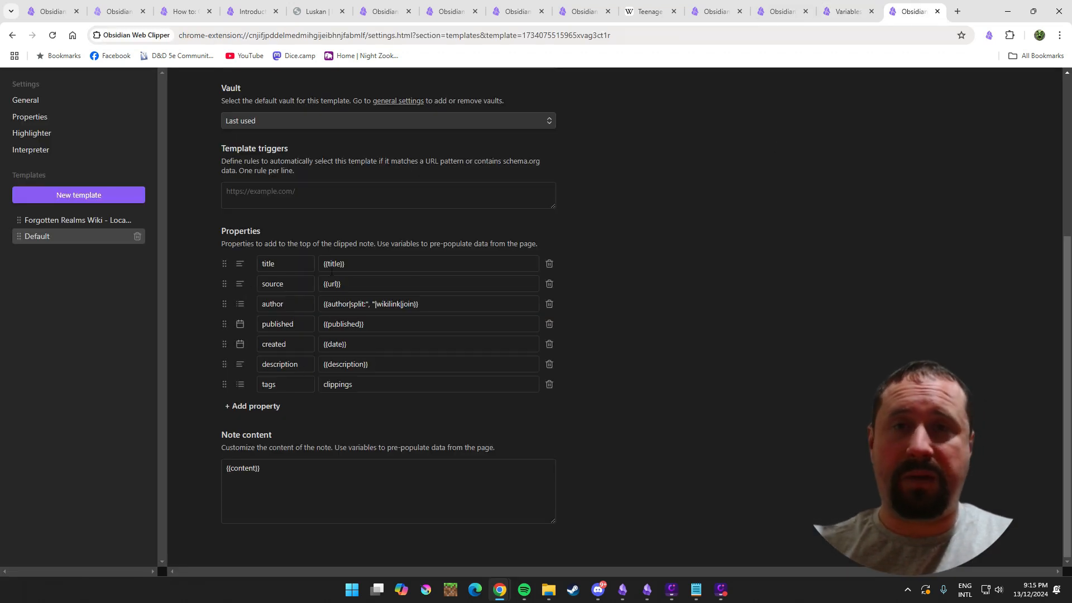
pyautogui.moveTo(271, 470); pyautogui.dragTo(223, 467)
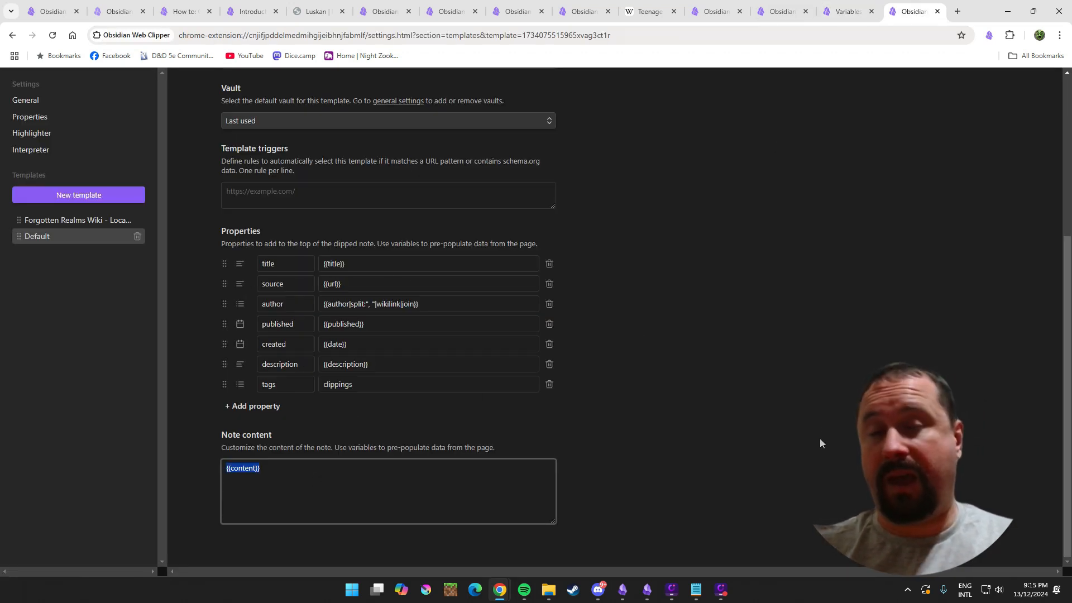
pyautogui.click(818, 437)
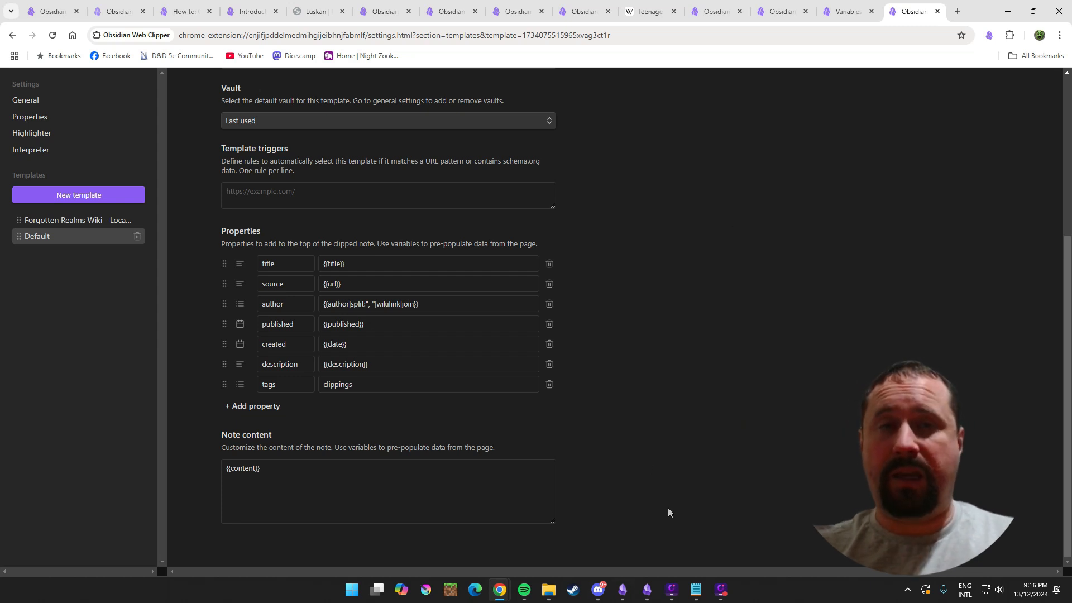
# Open the Dragon Beach wiki article and clip it to Obsidian's Clippings folder using the Default template.
pyautogui.click(316, 11)
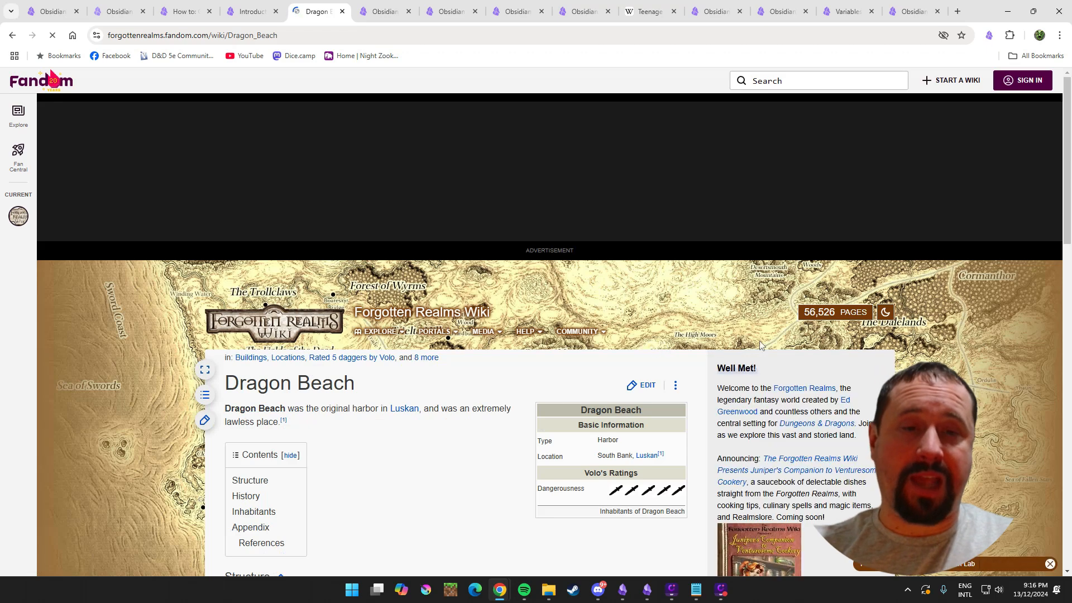
pyautogui.scroll(-4, 761, 302)
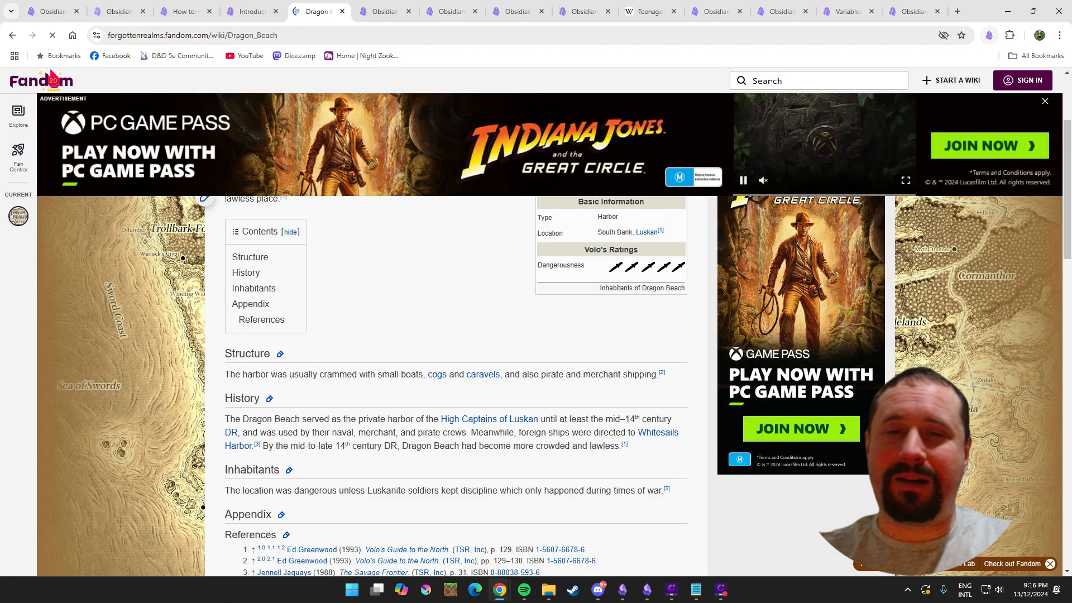
pyautogui.click(989, 34)
pyautogui.click(871, 57)
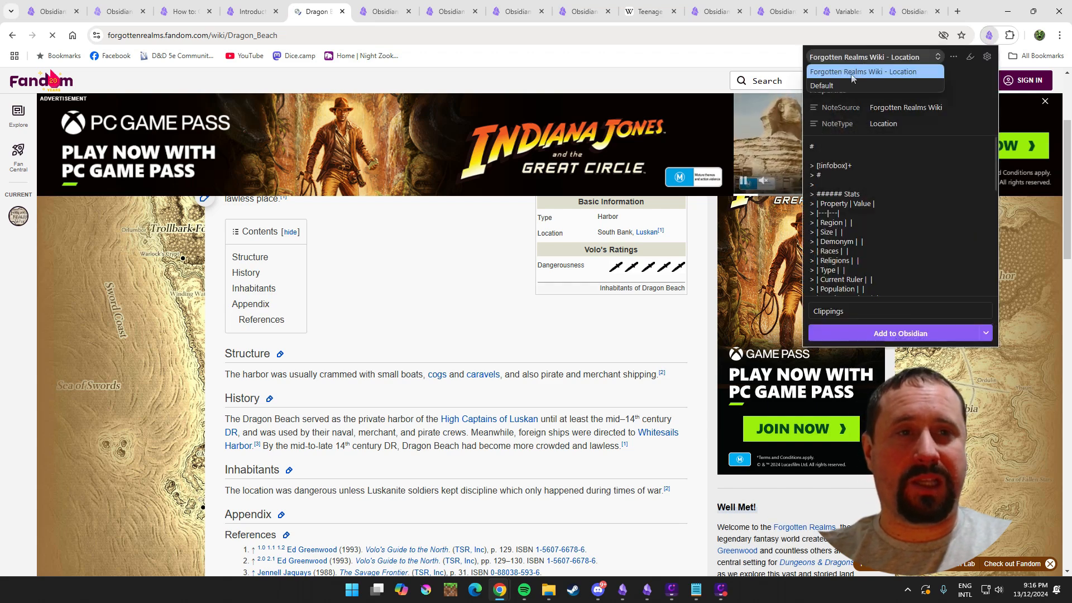
pyautogui.click(836, 85)
pyautogui.click(883, 333)
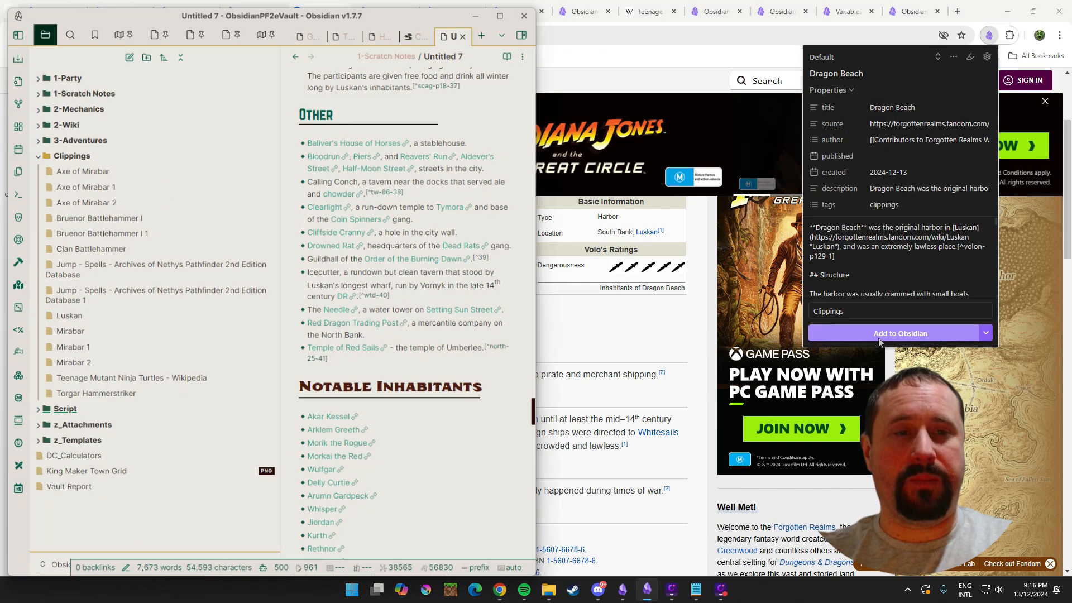
# Collapse the file sidebar in Obsidian and review the clipped Dragon Beach note.
pyautogui.click(11, 28)
pyautogui.scroll(-5, 279, 167)
pyautogui.scroll(5, 279, 168)
pyautogui.scroll(-2, 279, 167)
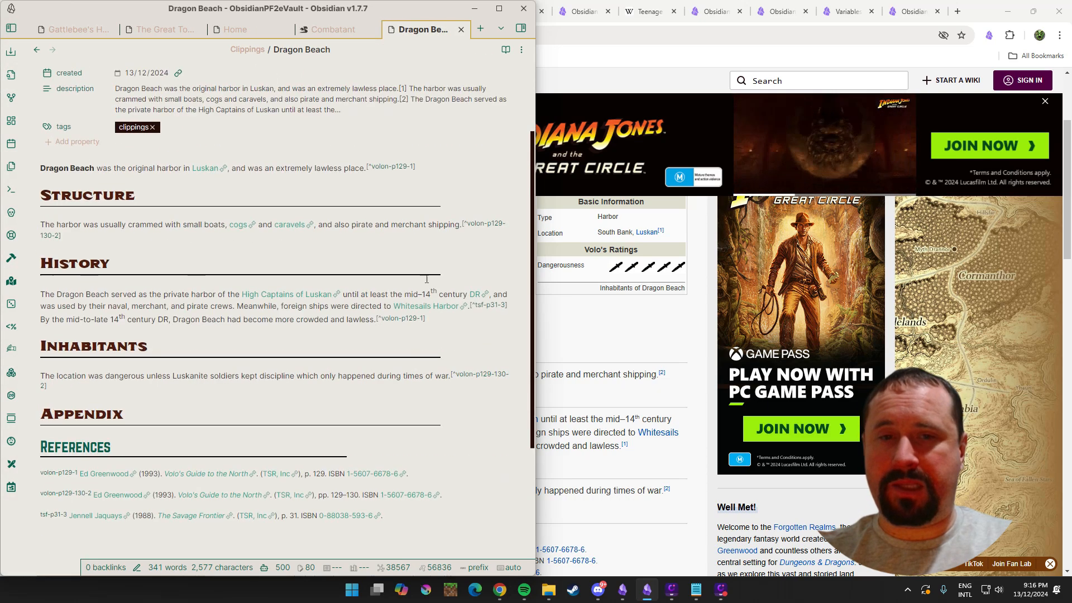
# Switch back to the Dragon Beach article in the browser and examine its sections and infobox for comparison with the clipped note.
pyautogui.click(628, 318)
pyautogui.scroll(-8, 629, 318)
pyautogui.scroll(8, 634, 322)
pyautogui.scroll(-2, 635, 324)
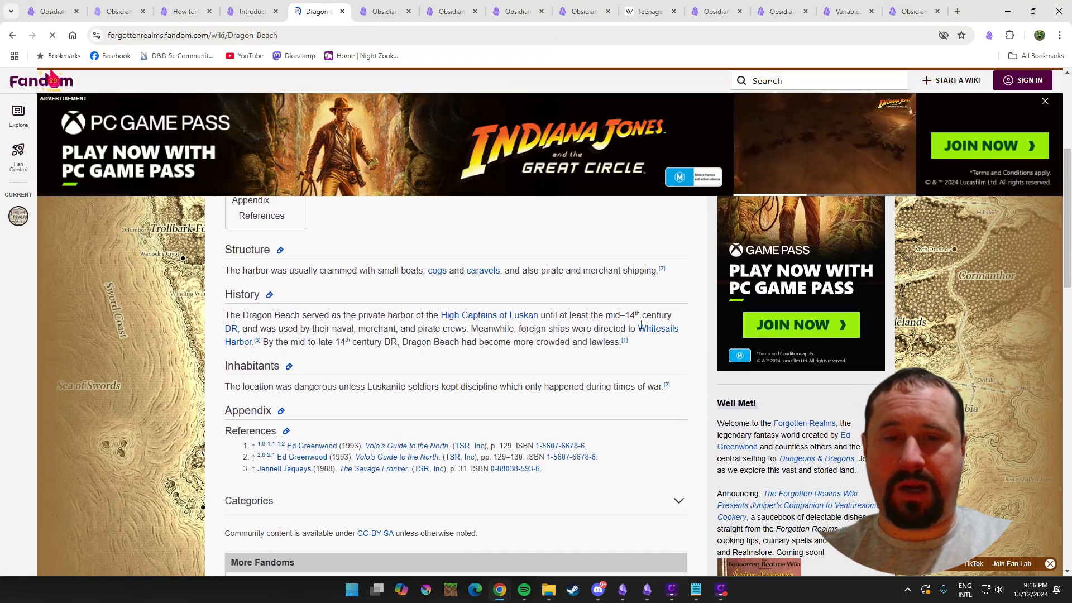
pyautogui.scroll(1, 631, 336)
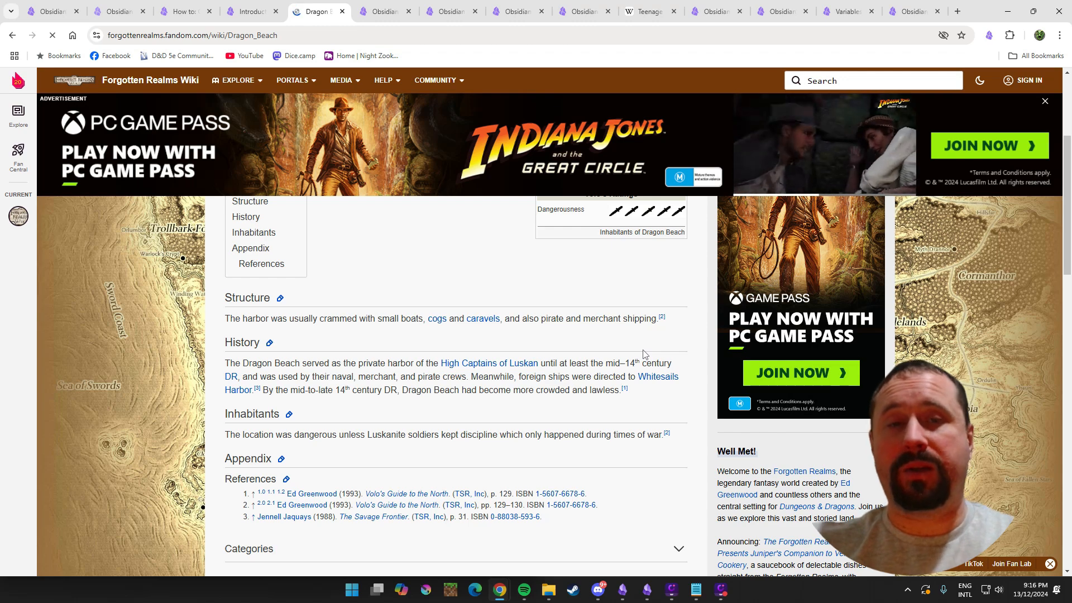
pyautogui.scroll(4, 631, 359)
pyautogui.moveTo(564, 325); pyautogui.dragTo(674, 463)
pyautogui.click(500, 481)
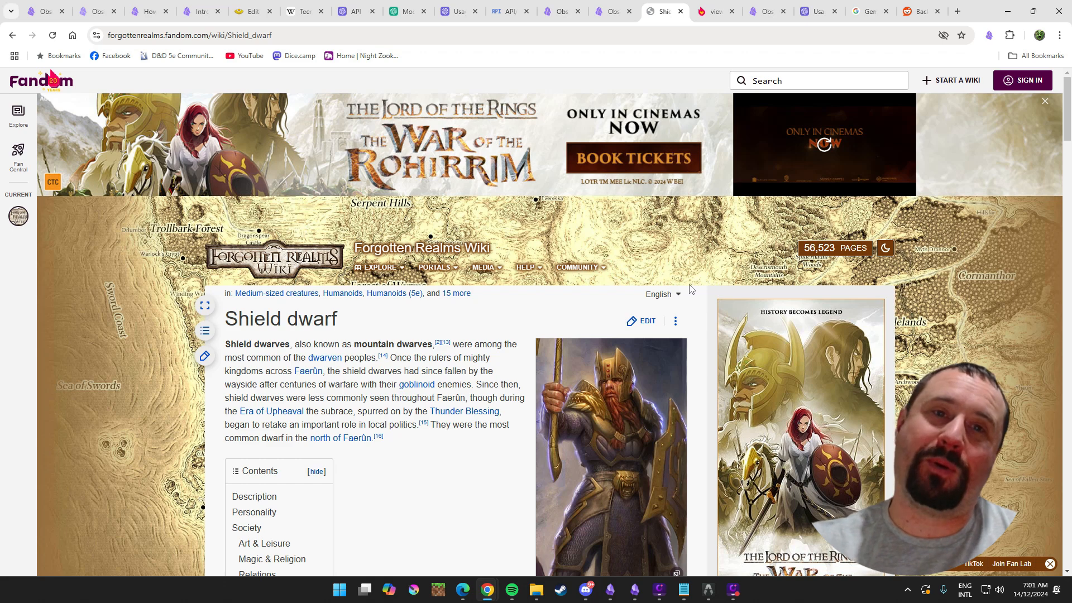
pyautogui.scroll(-2, 696, 289)
pyautogui.scroll(2, 696, 287)
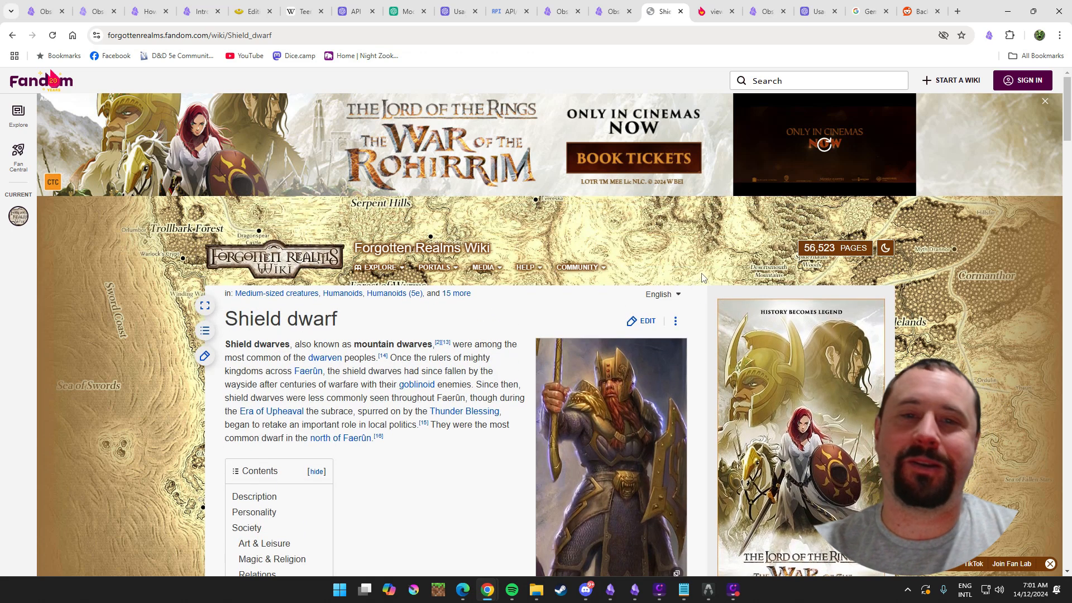
pyautogui.scroll(-1, 702, 279)
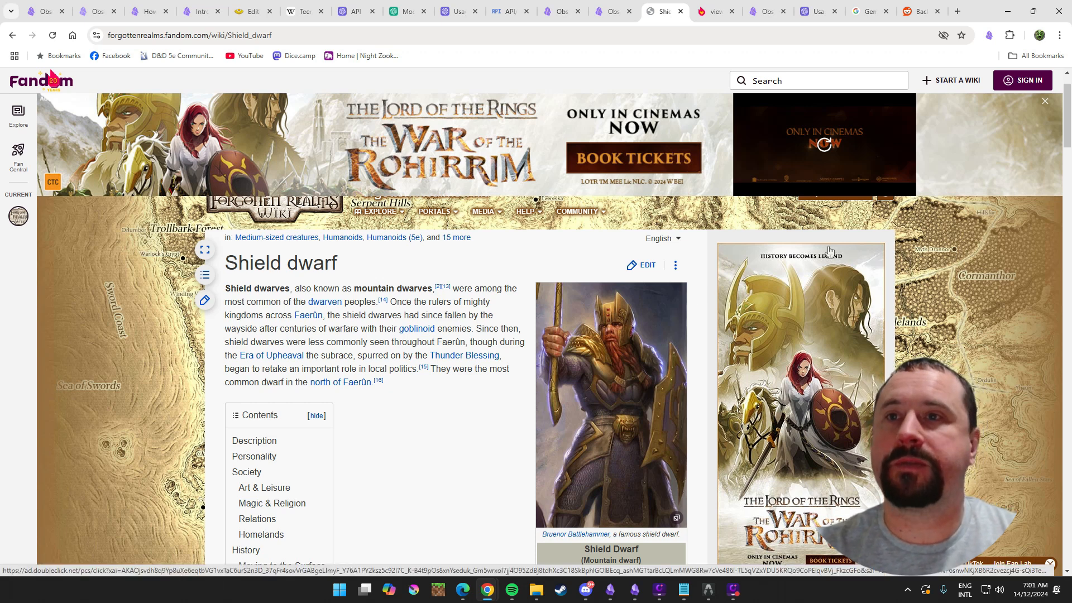
# Return from the Mirabar source editor to the Mirabar wiki article and examine its introduction and infobox.
pyautogui.hotkey('ctrl', '5')
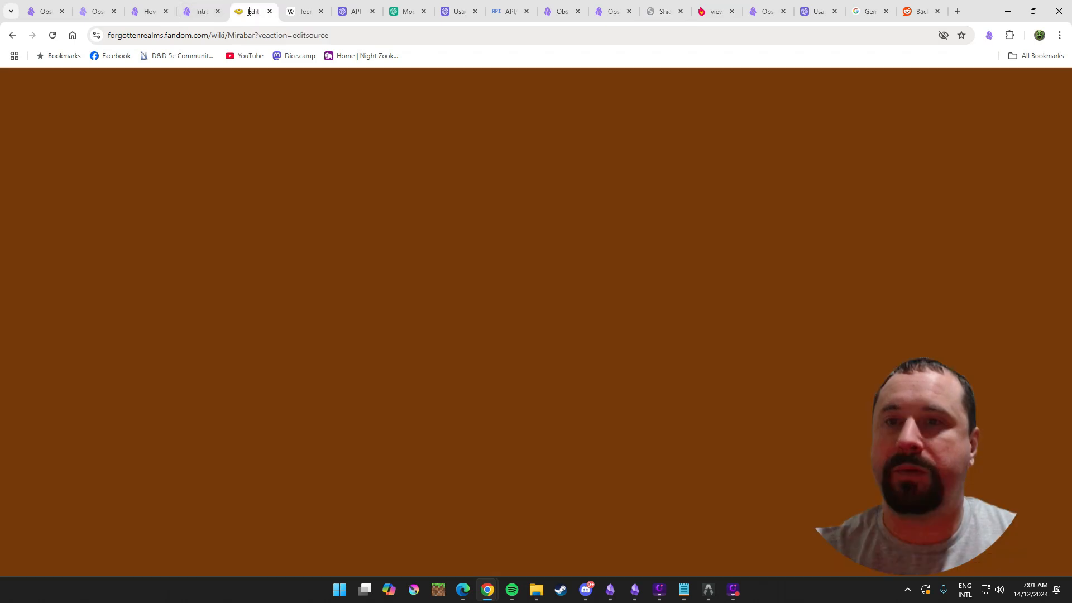
pyautogui.click(12, 35)
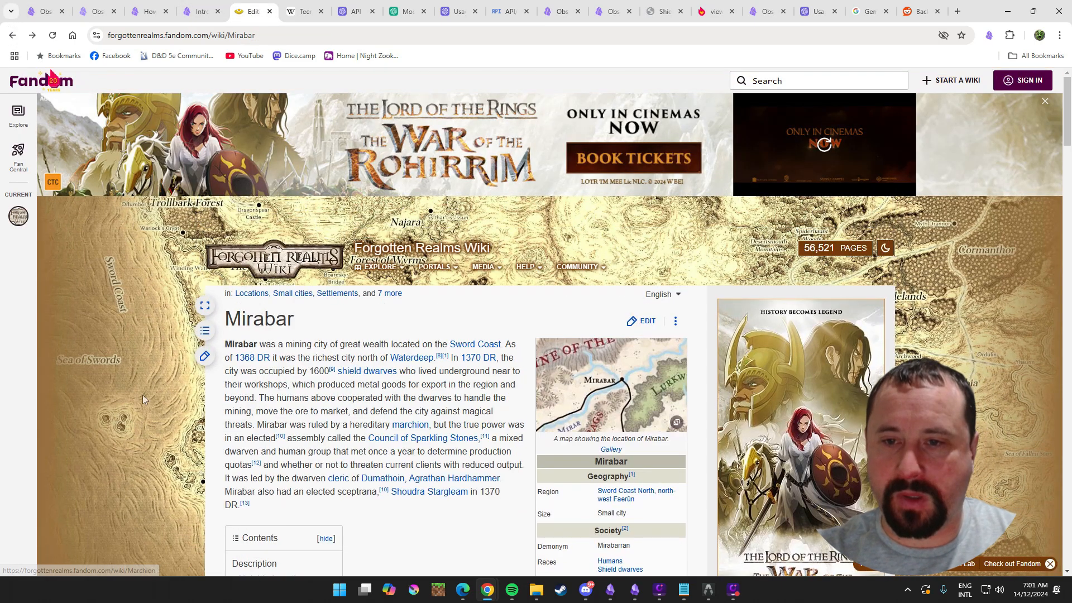
pyautogui.scroll(-2, 445, 297)
pyautogui.scroll(2, 437, 326)
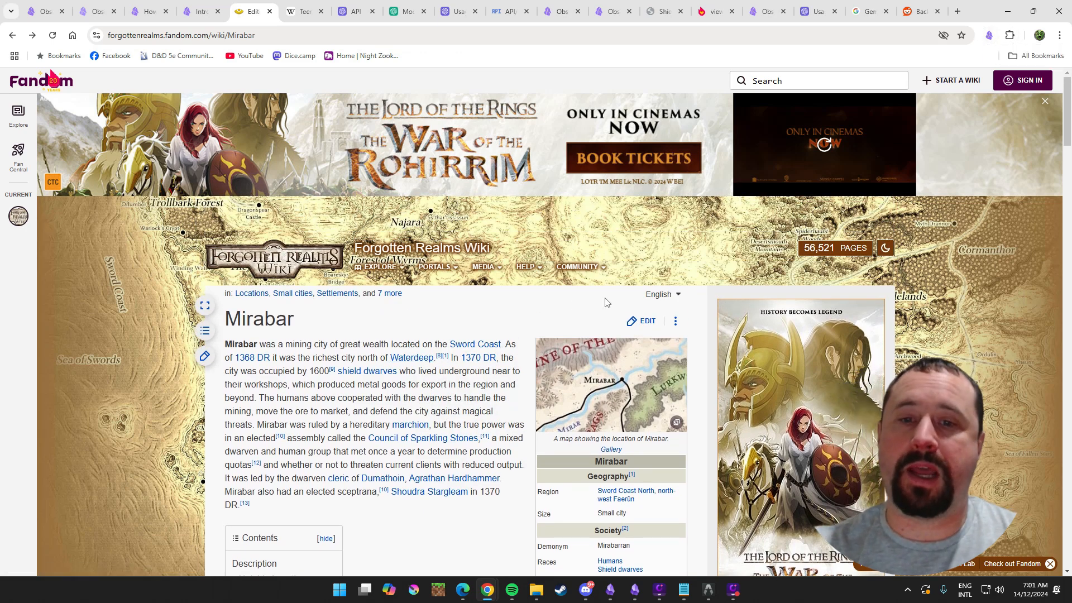
pyautogui.scroll(-5, 541, 323)
pyautogui.scroll(5, 540, 324)
pyautogui.scroll(-2, 530, 327)
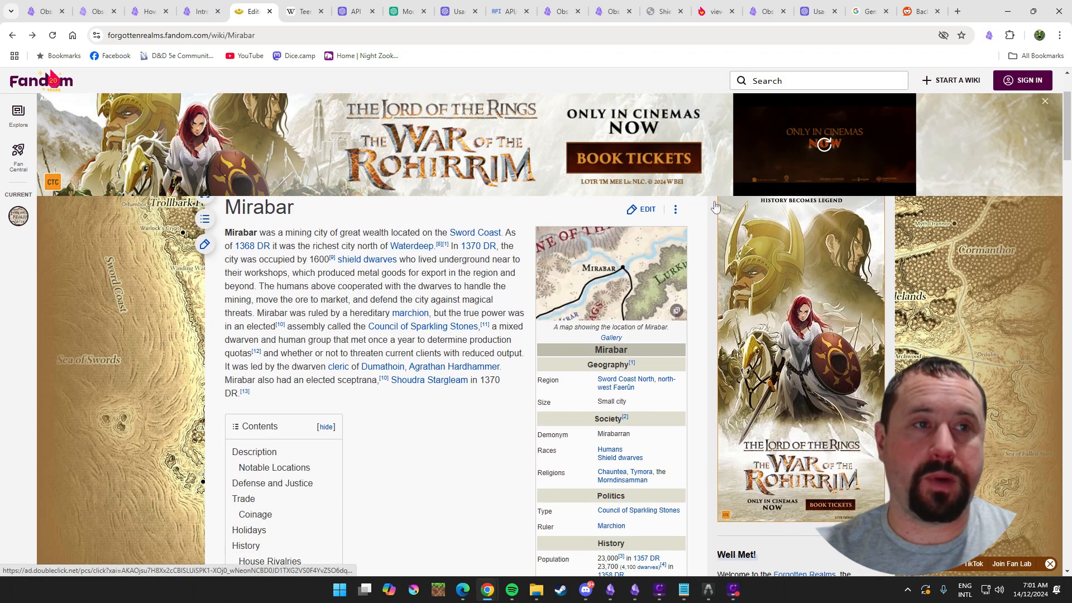
pyautogui.scroll(1, 776, 173)
pyautogui.scroll(1, 518, 314)
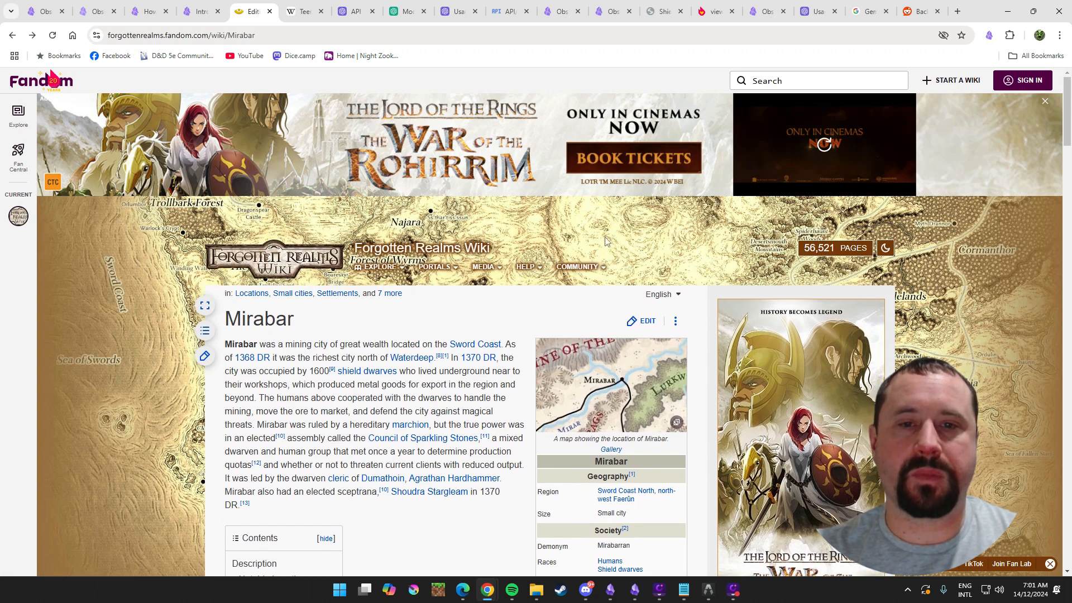
# Open Web Clipper's settings from the Mirabar article and review the Interpreter options.
pyautogui.click(989, 36)
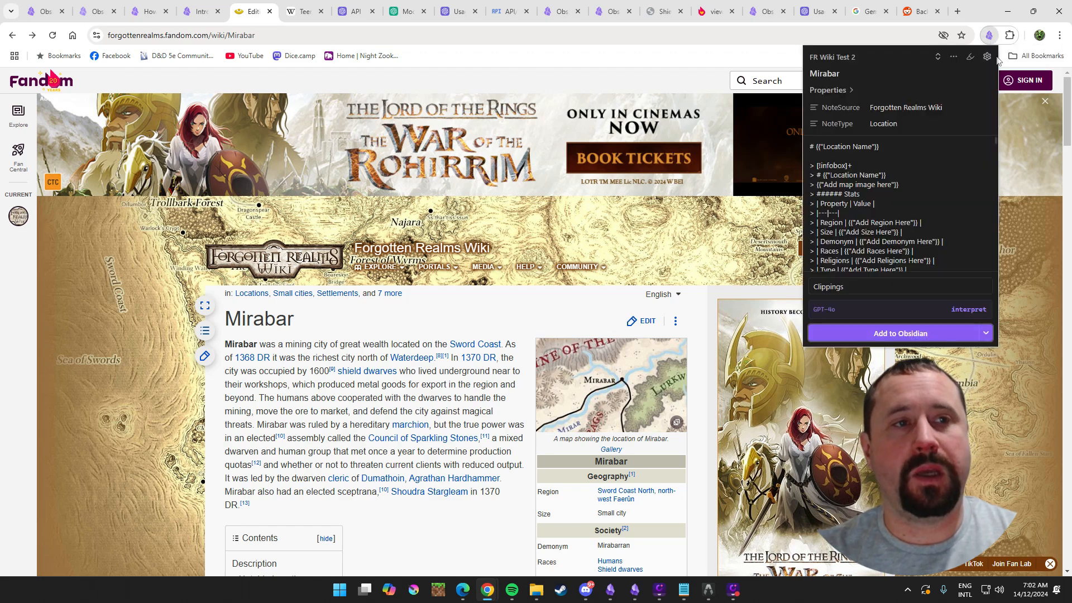
pyautogui.click(988, 56)
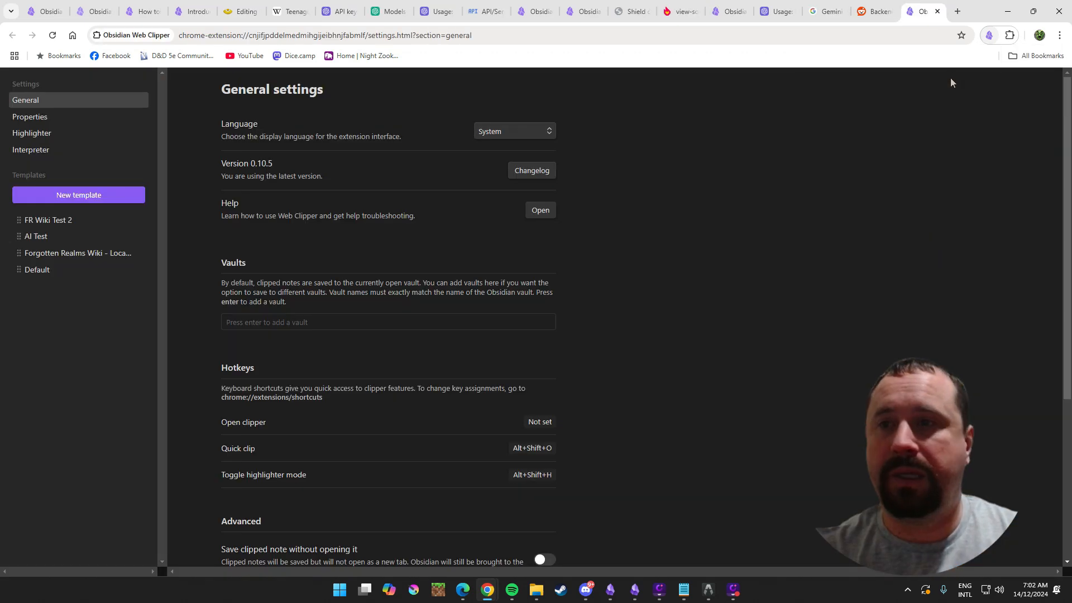
pyautogui.click(29, 150)
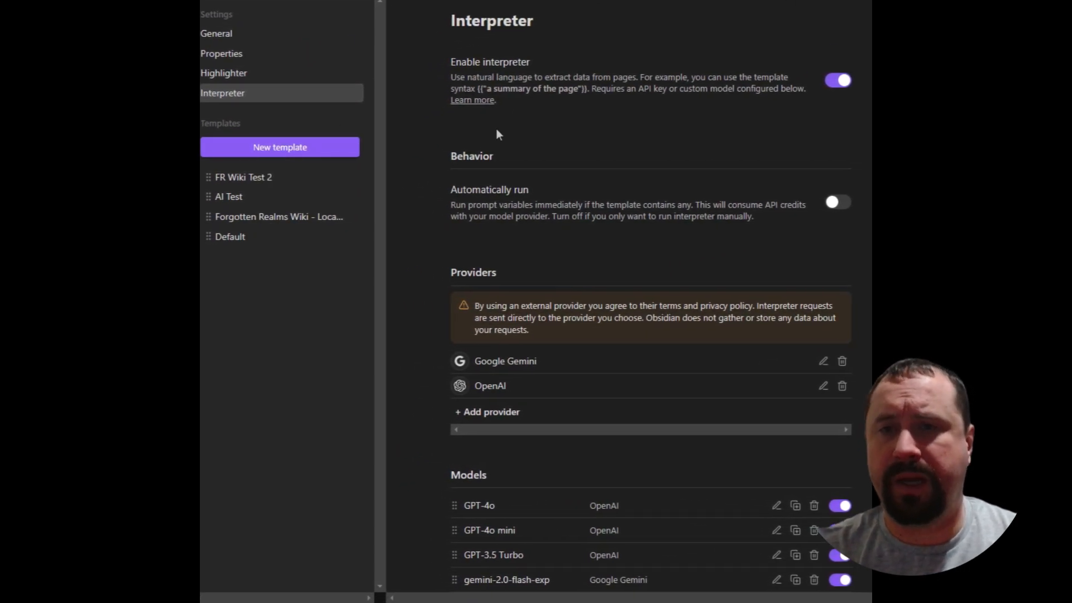
pyautogui.scroll(-2, 497, 128)
pyautogui.scroll(2, 600, 250)
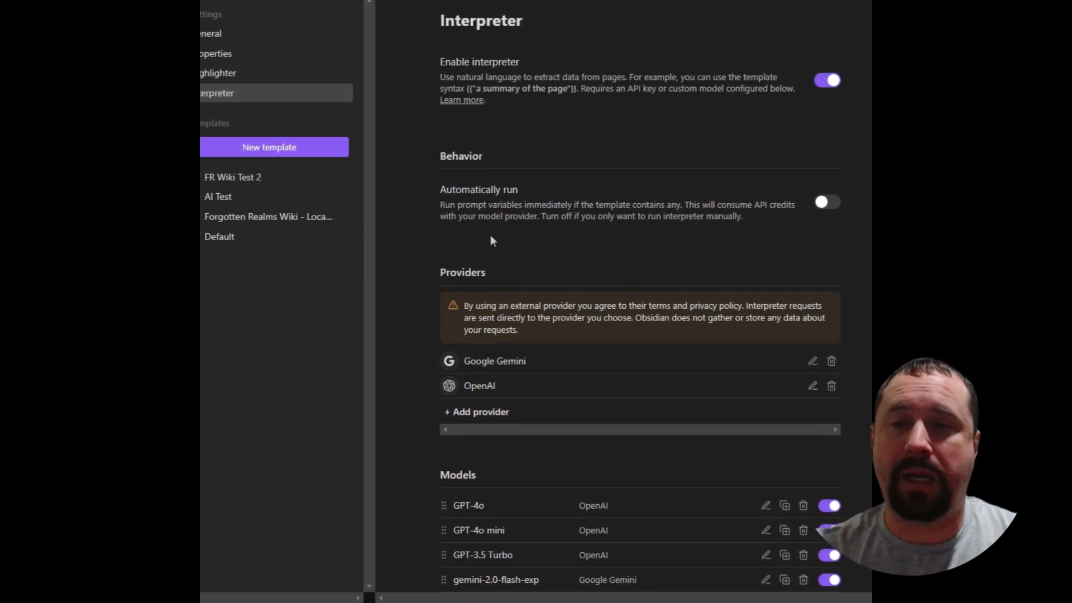
# Turn on Automatically run for the interpreter and review the configured providers and models.
pyautogui.click(821, 203)
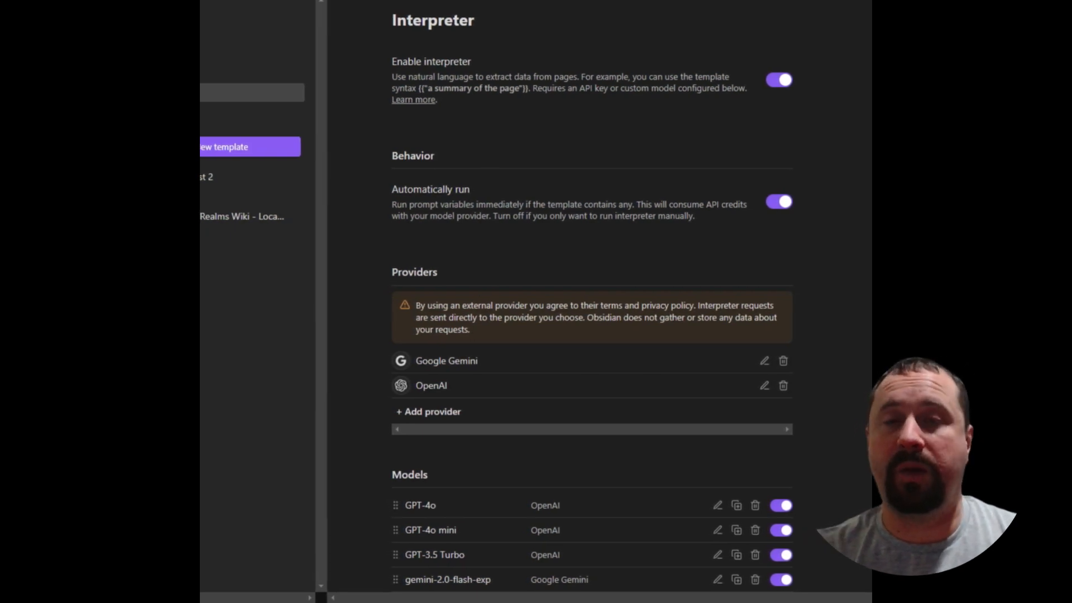
pyautogui.scroll(-3, 589, 301)
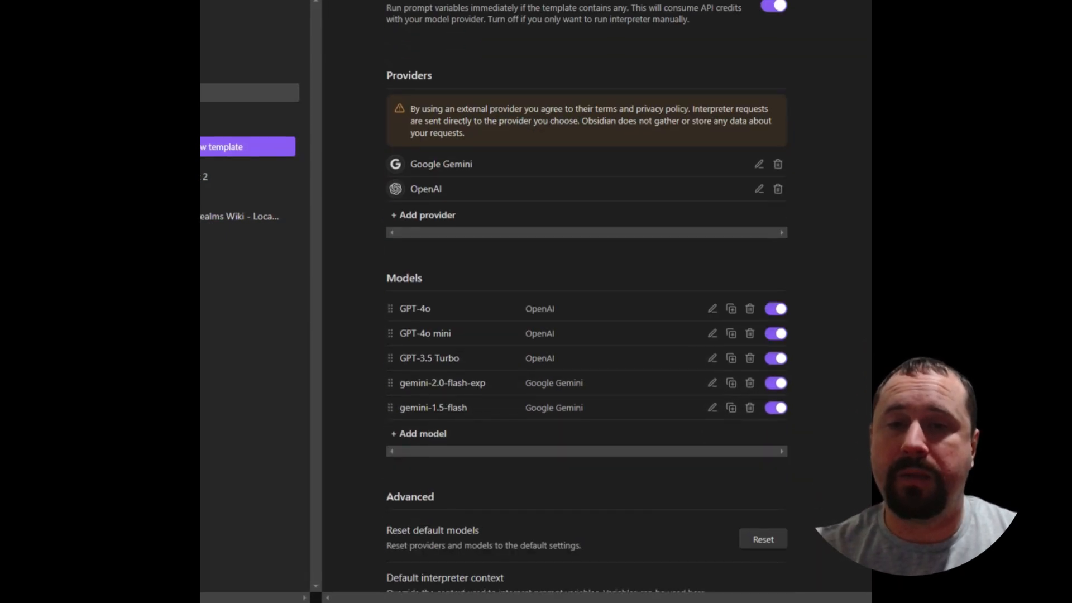
pyautogui.scroll(1, 589, 301)
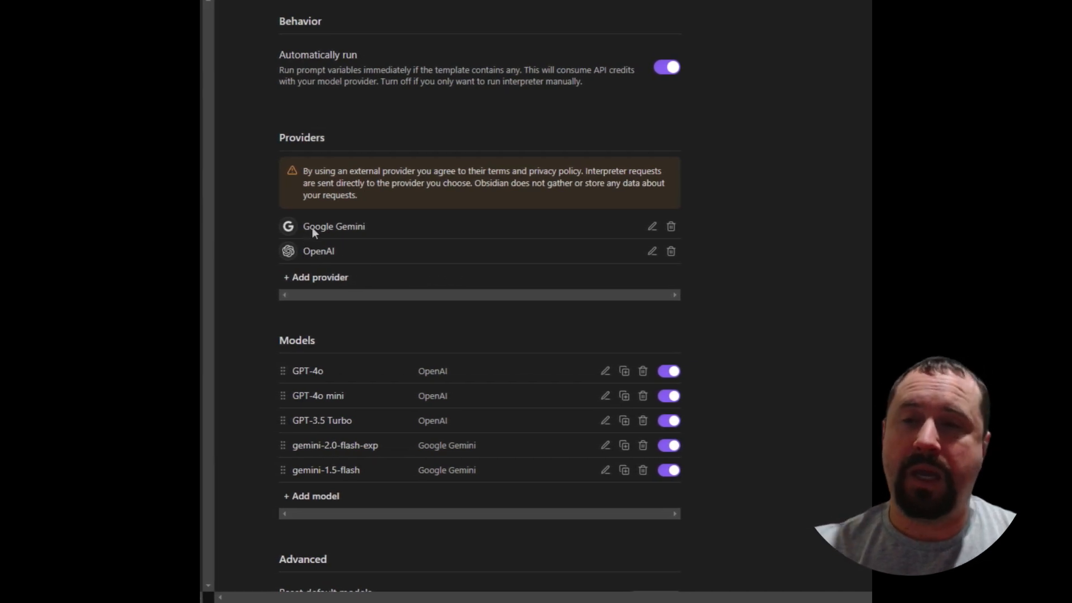
# Open the form for adding an interpreter provider and review the available providers and Anthropic's base URL.
pyautogui.click(311, 284)
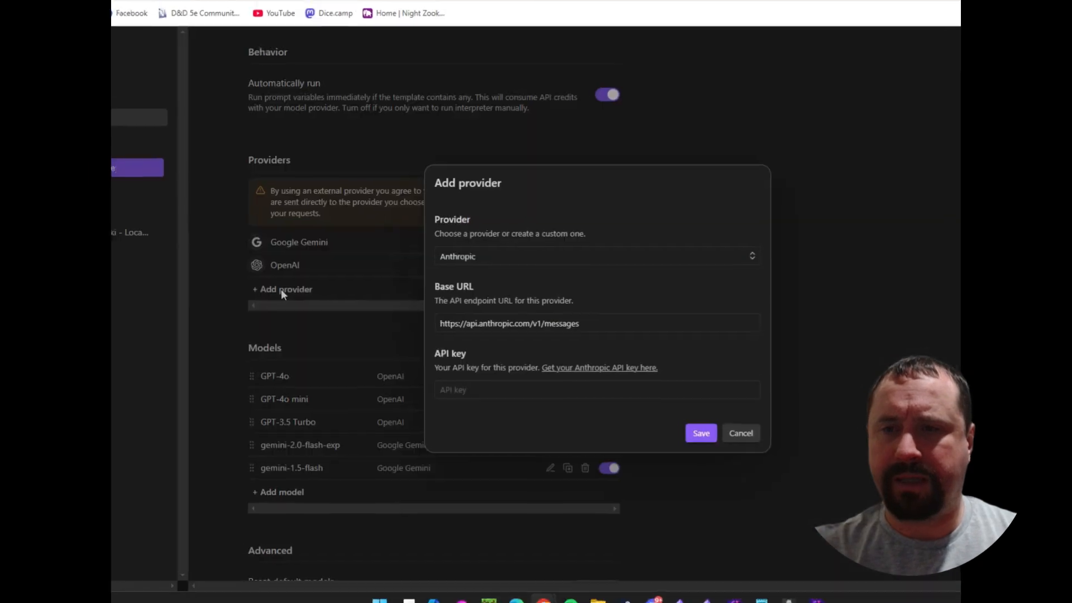
pyautogui.click(527, 242)
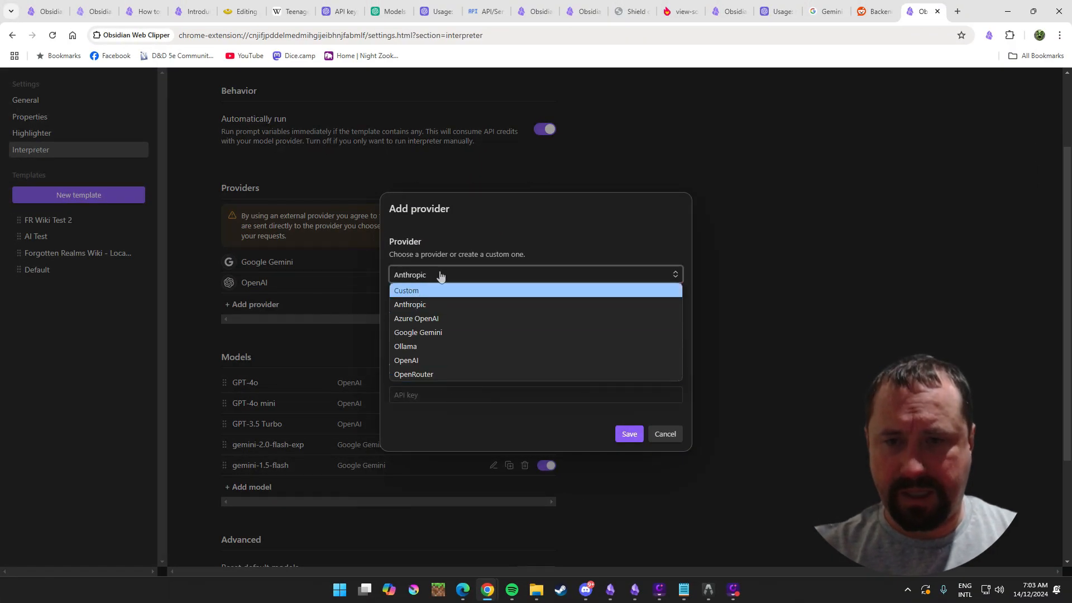
pyautogui.click(439, 277)
pyautogui.moveTo(532, 336); pyautogui.dragTo(153, 336)
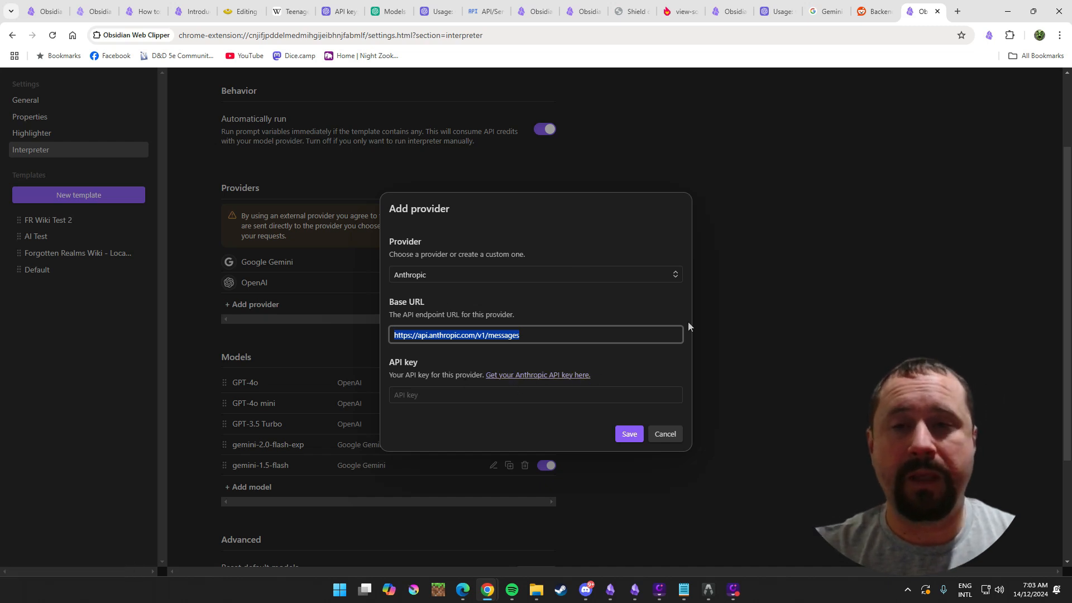
# Choose OpenAI as the provider, follow its link for getting an API key, and examine the list of existing keys.
pyautogui.click(440, 274)
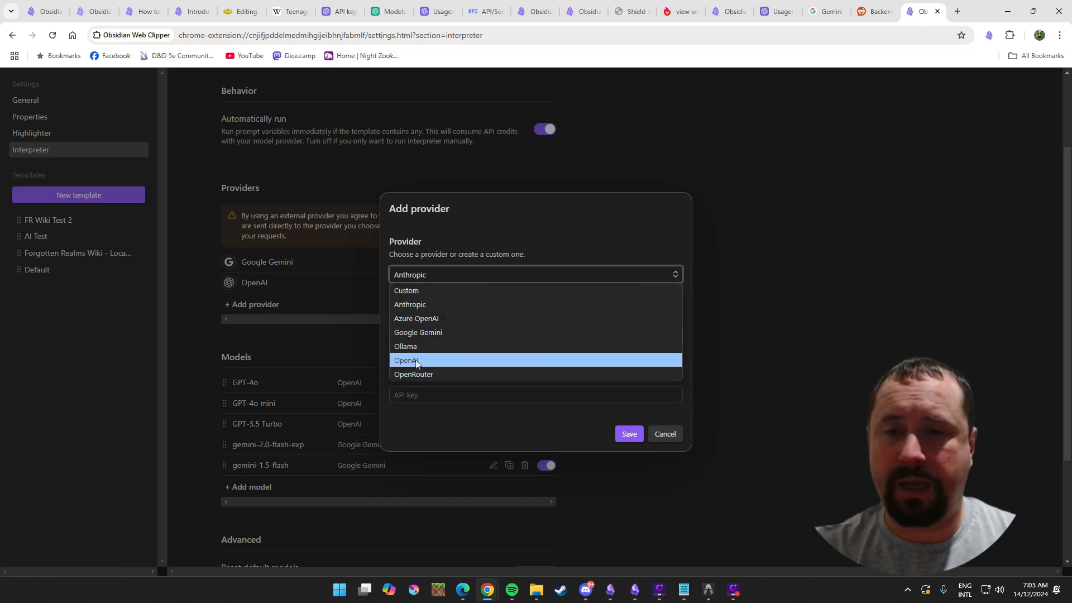
pyautogui.click(480, 357)
pyautogui.click(538, 375)
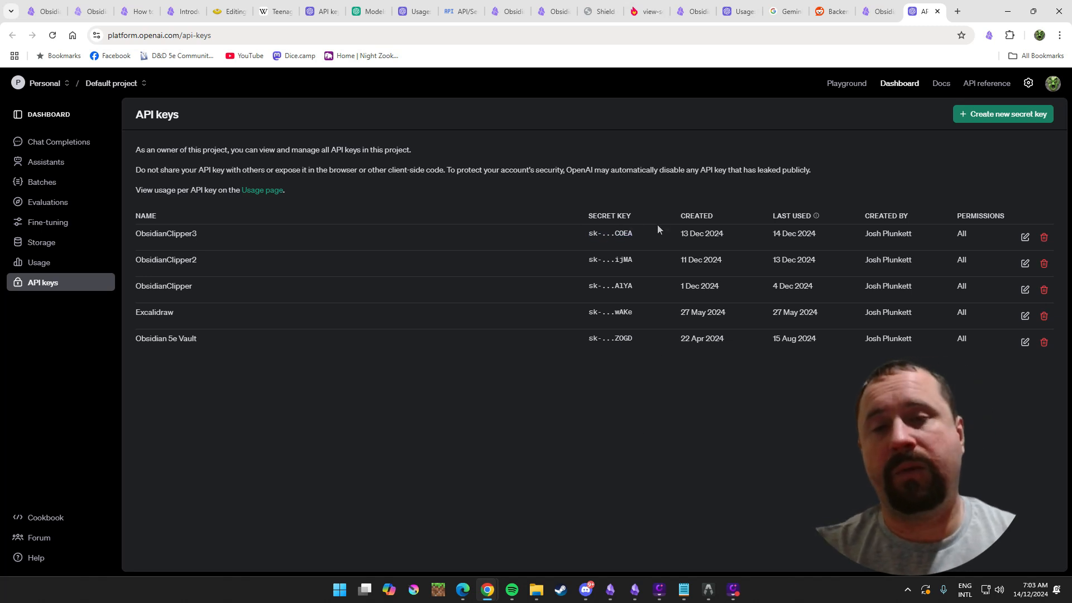
pyautogui.moveTo(657, 227); pyautogui.dragTo(564, 237)
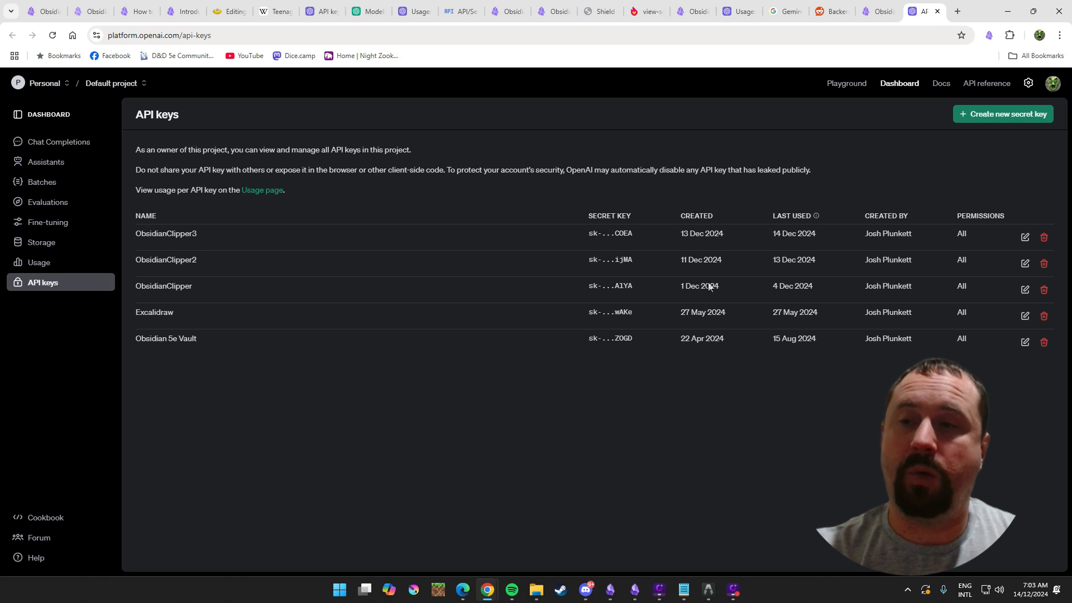
# Open the OpenAI usage page and examine December's daily costs per model, the monthly bill and the credit grants.
pyautogui.click(30, 263)
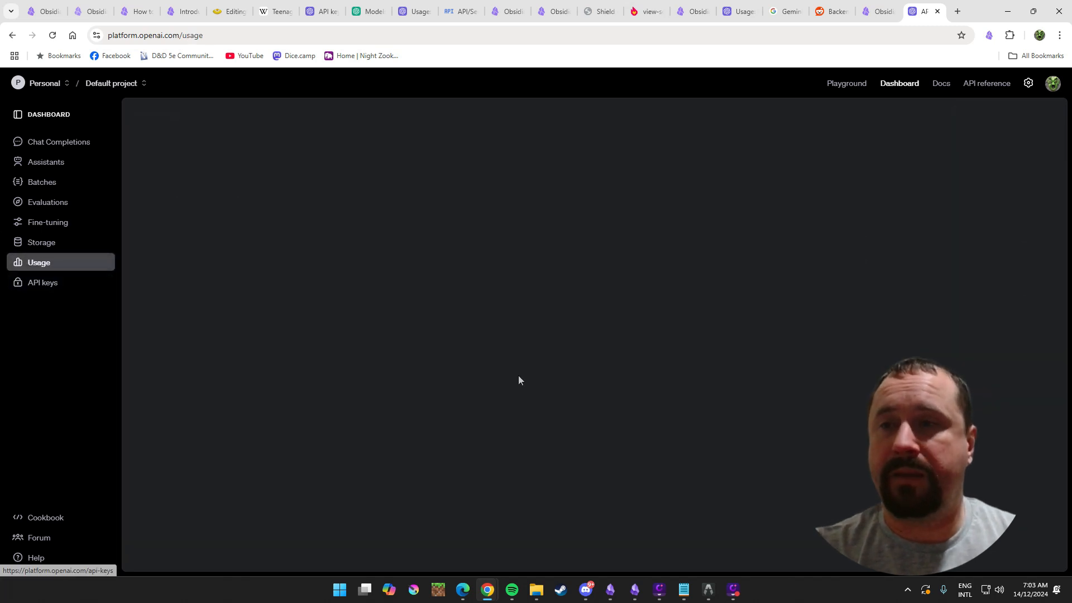
pyautogui.click(34, 319)
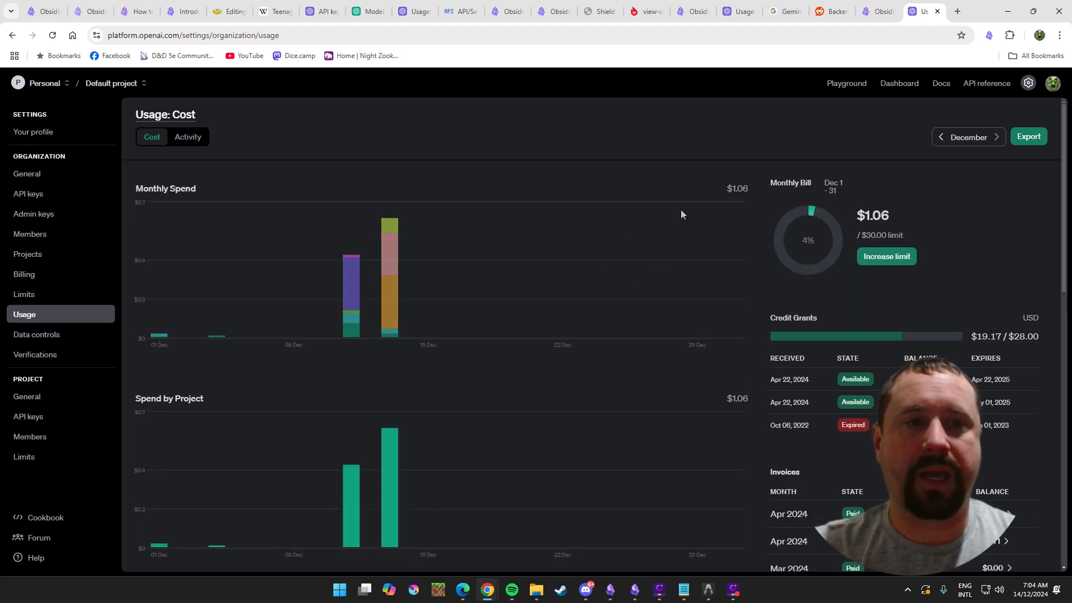
pyautogui.moveTo(363, 286)
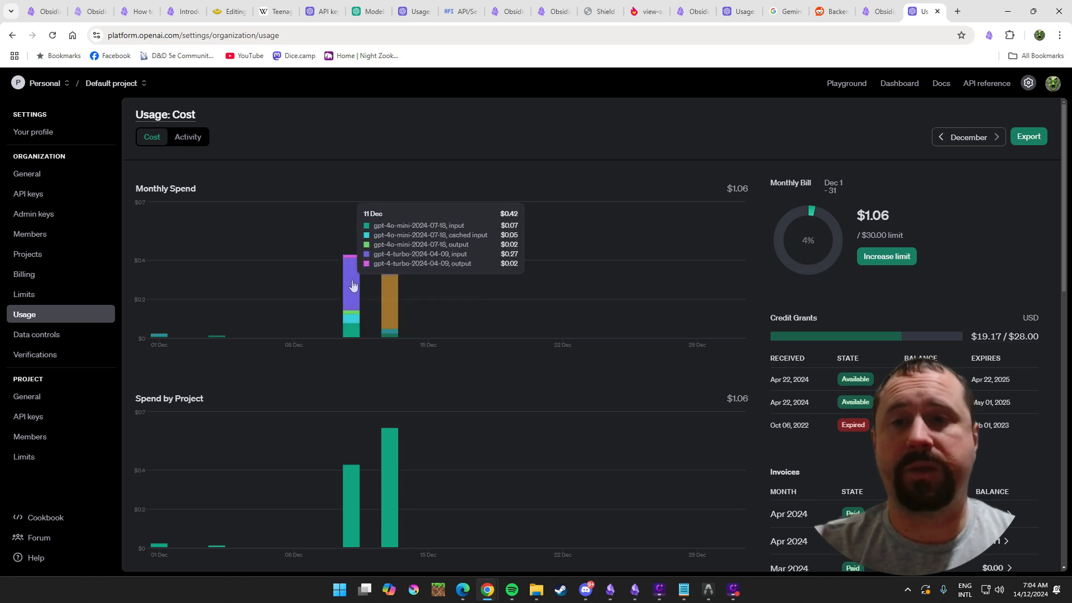
pyautogui.moveTo(396, 286)
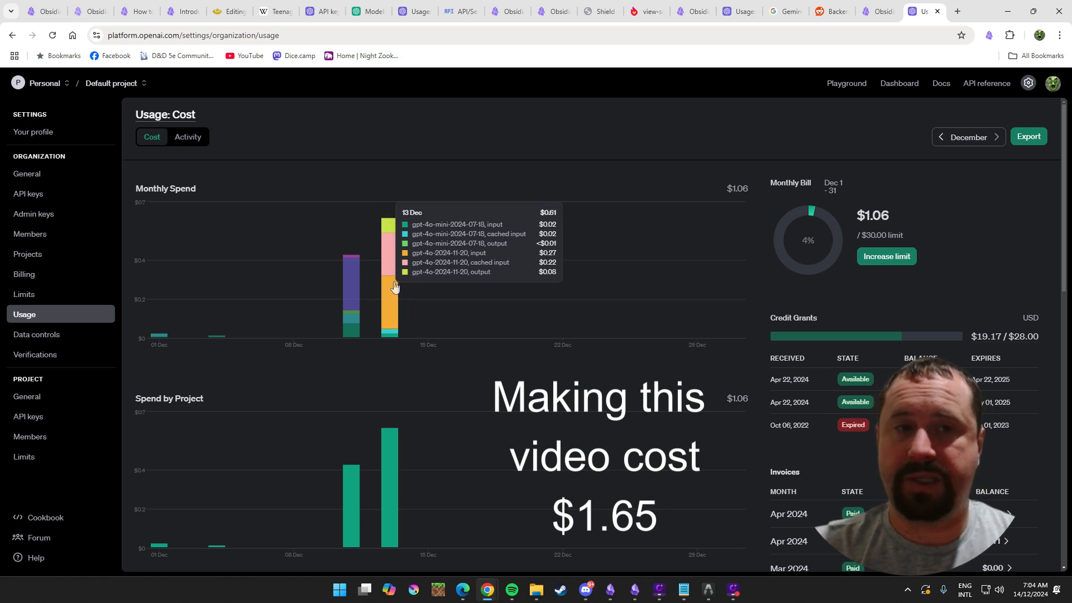
pyautogui.doubleClick(872, 215)
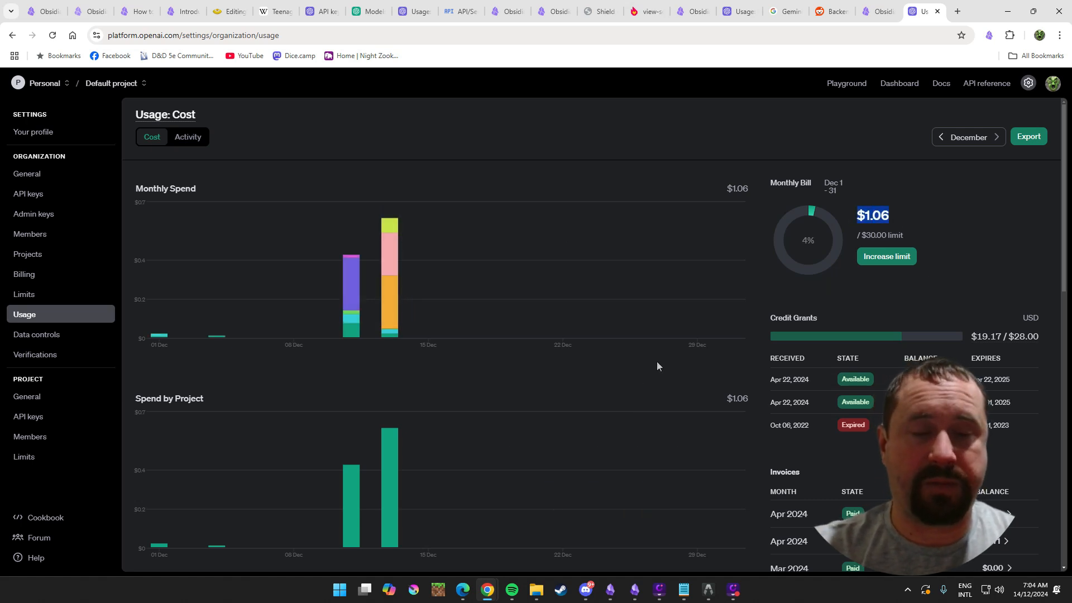
pyautogui.scroll(-1, 536, 301)
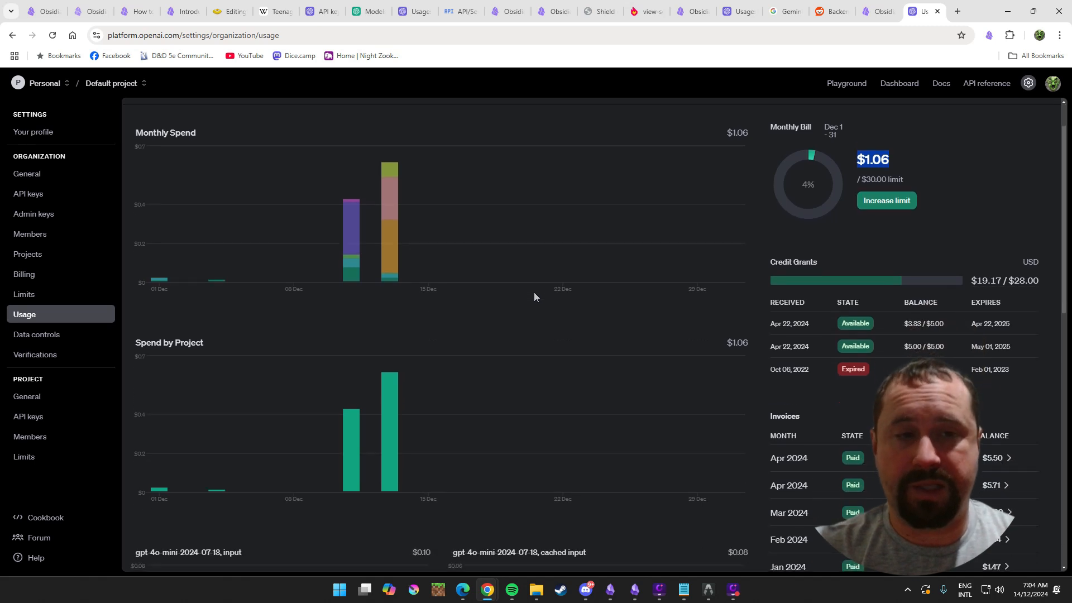
pyautogui.scroll(1, 534, 293)
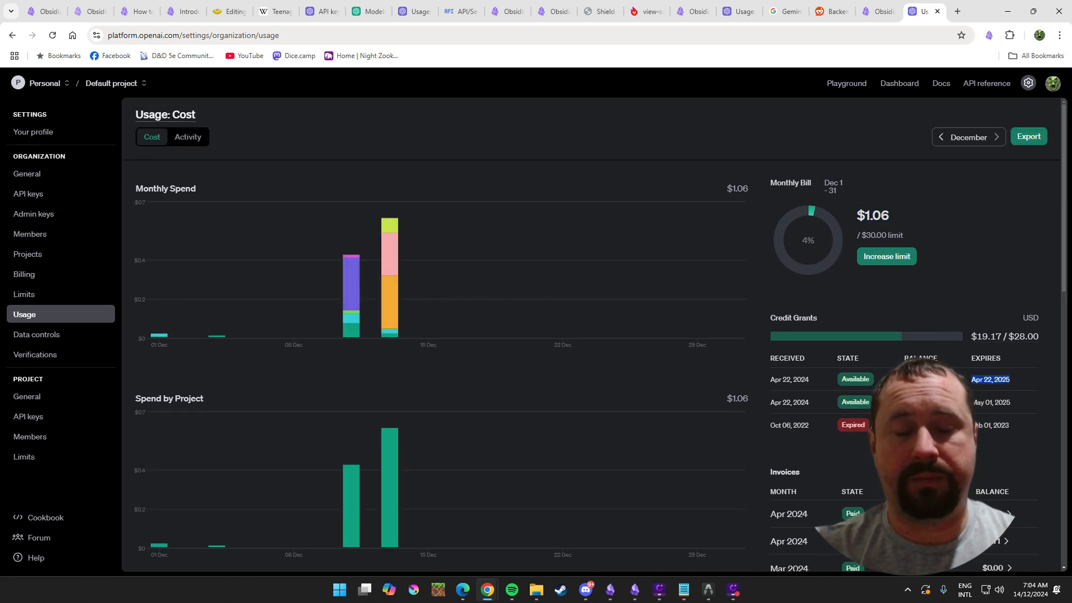
pyautogui.click(716, 253)
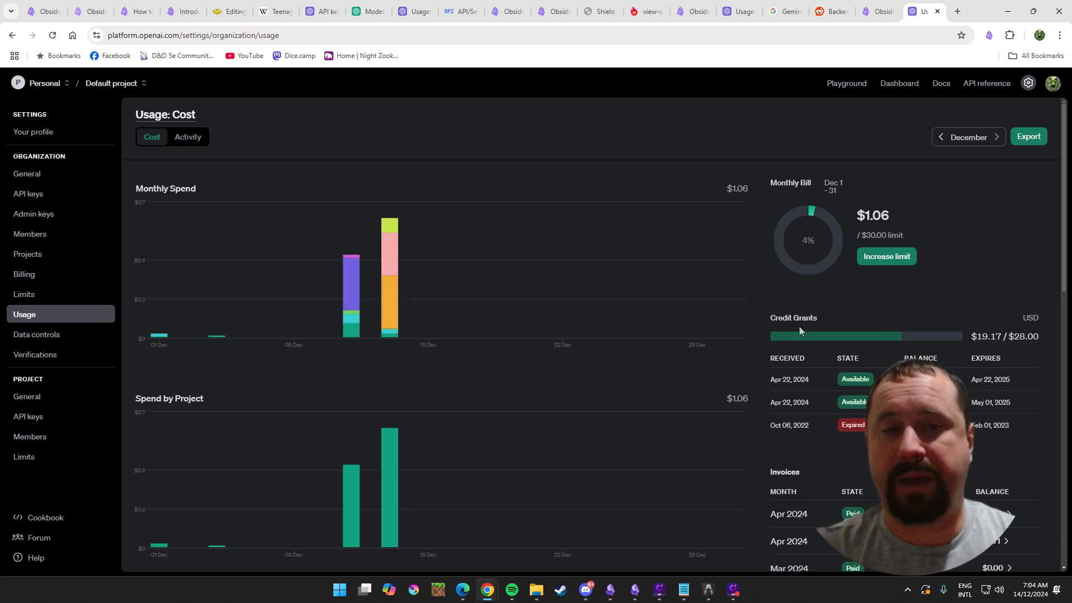
# Return to Web Clipper's Add provider form, review the OpenAI base URL and API key fields, and cancel the form.
pyautogui.click(879, 12)
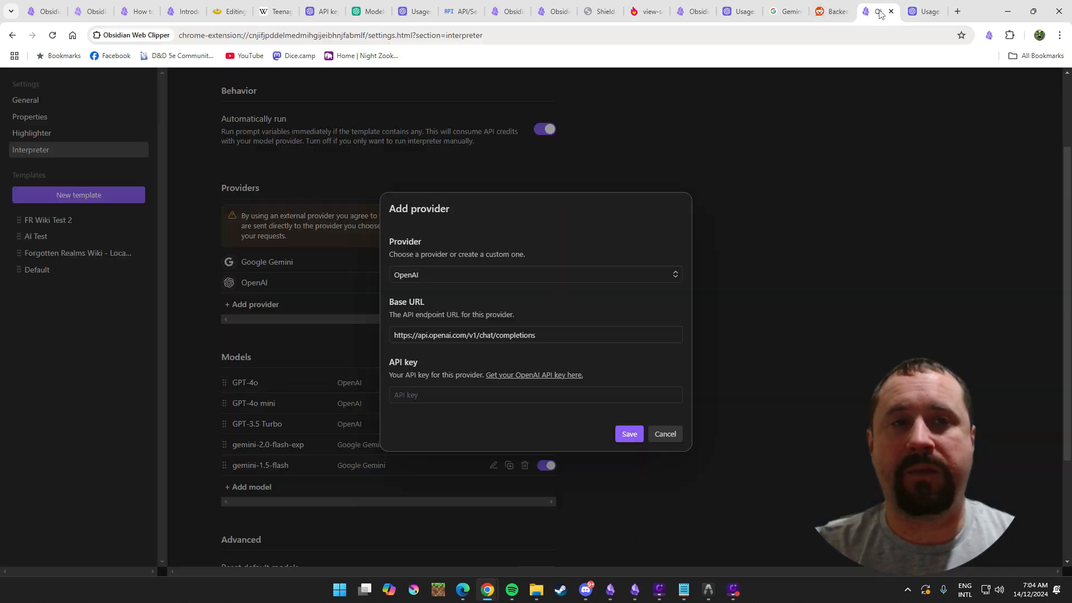
pyautogui.click(447, 273)
pyautogui.click(439, 275)
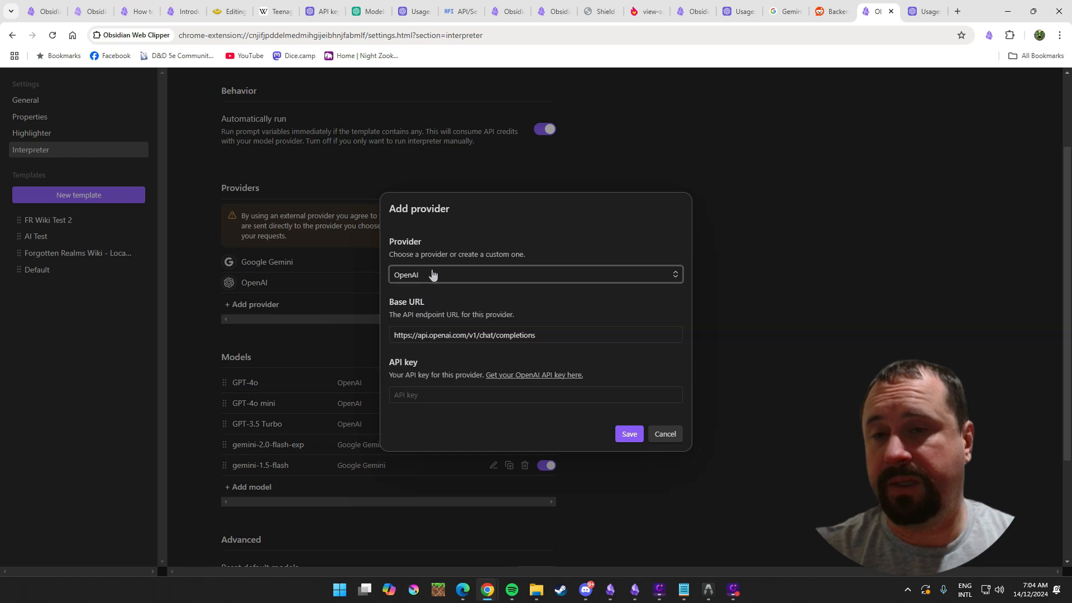
pyautogui.click(926, 11)
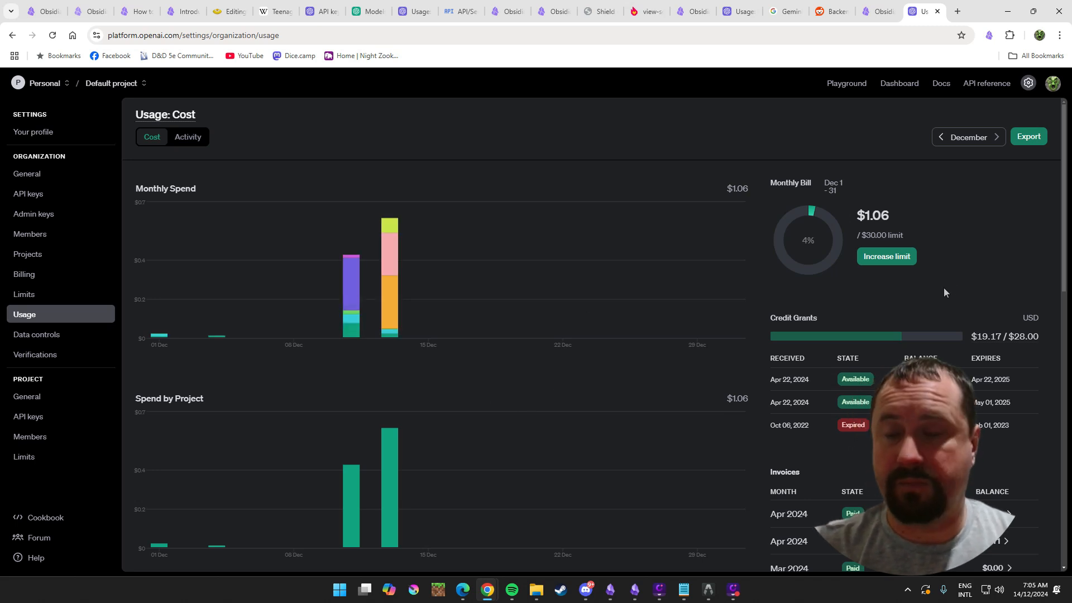
pyautogui.click(880, 7)
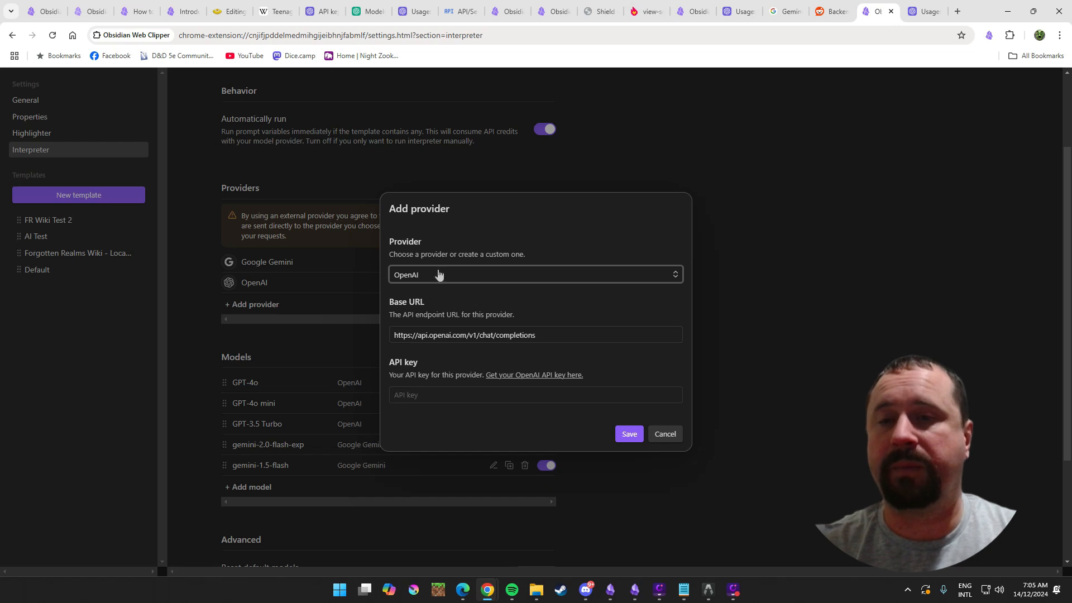
pyautogui.press('Tab')
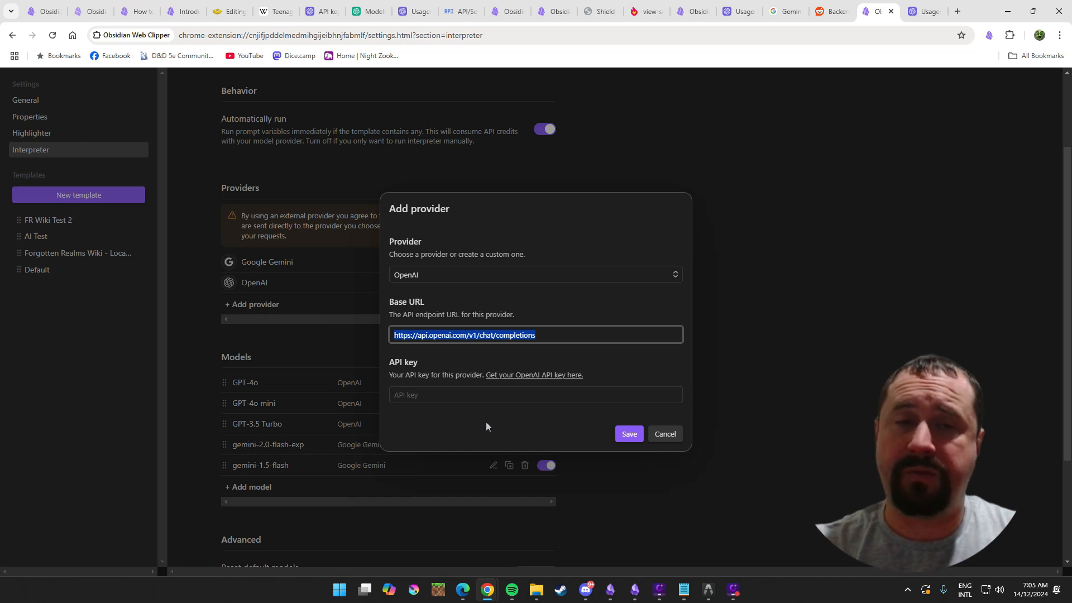
pyautogui.click(664, 434)
# Check the monthly spending limit on the OpenAI usage page and return to Web Clipper's Interpreter settings.
pyautogui.click(921, 11)
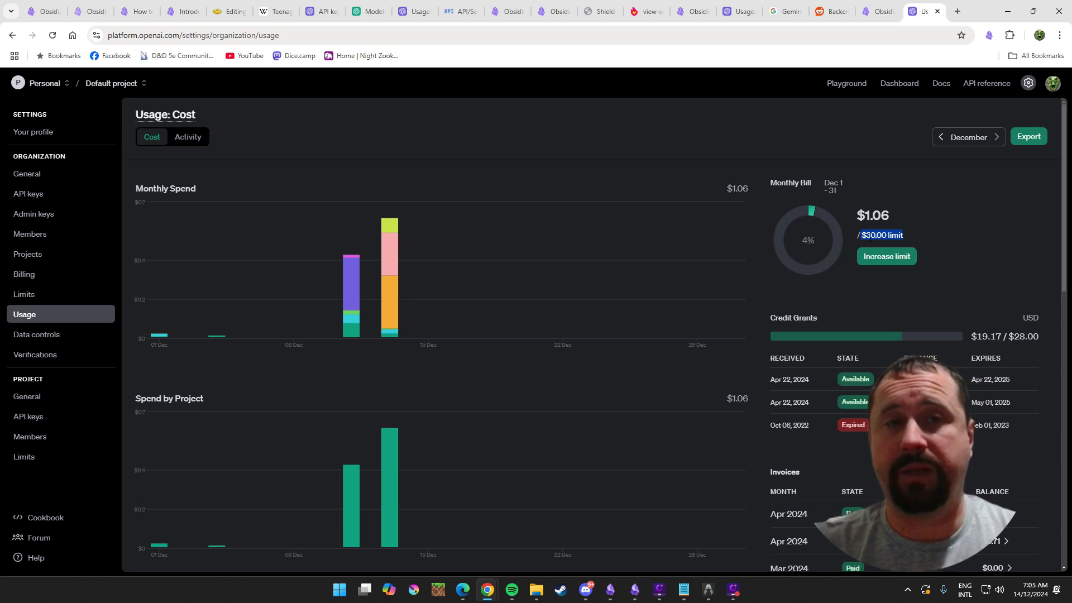
pyautogui.click(927, 229)
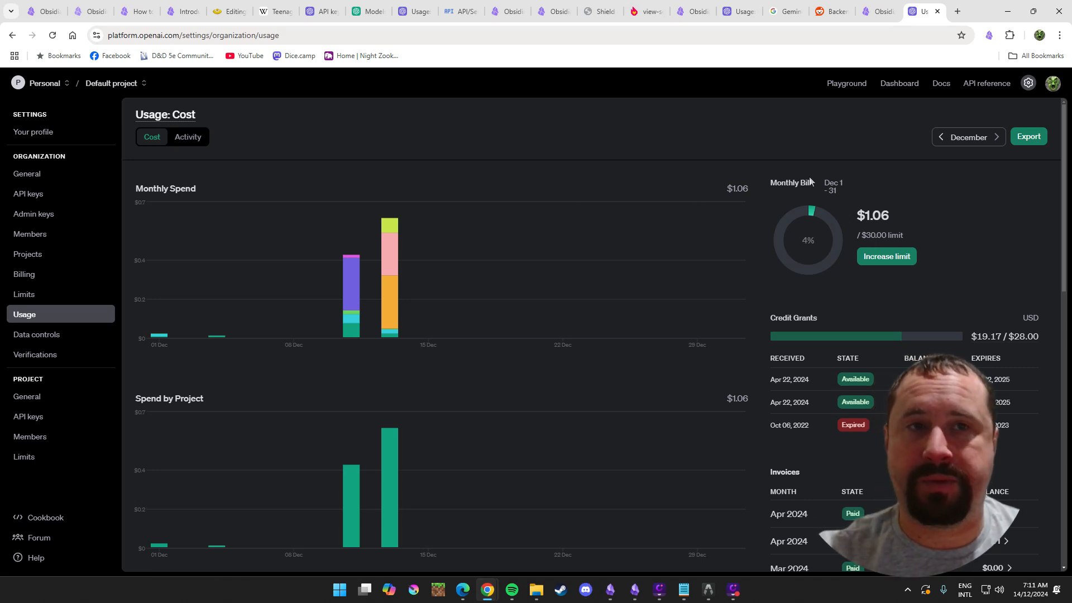
pyautogui.click(879, 11)
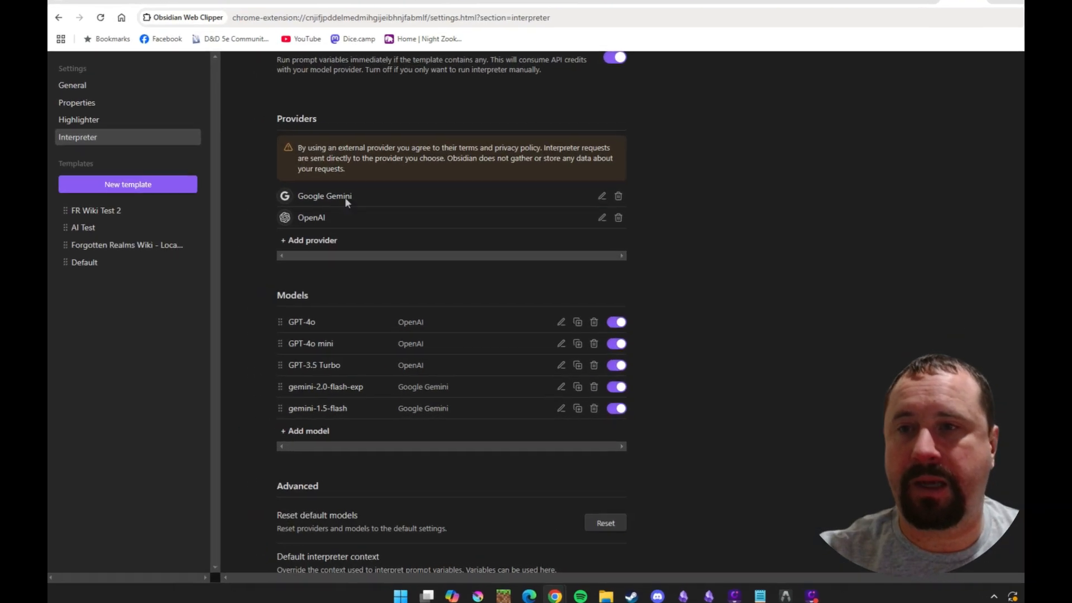
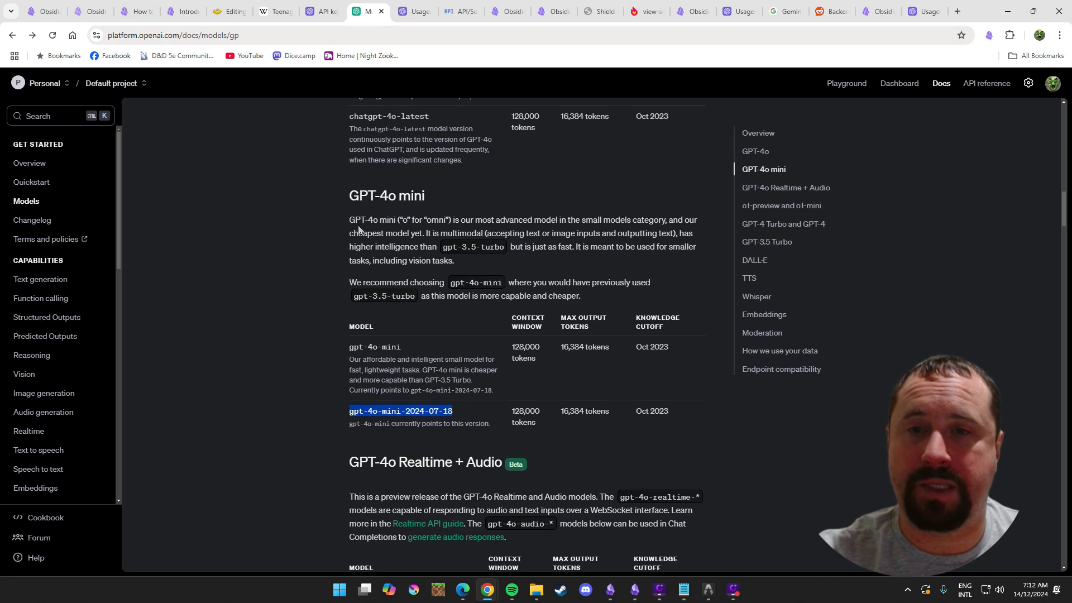
# Examine the models overview in the OpenAI documentation and go to the GPT-4o section.
pyautogui.scroll(20, 291, 223)
pyautogui.scroll(-4, 286, 223)
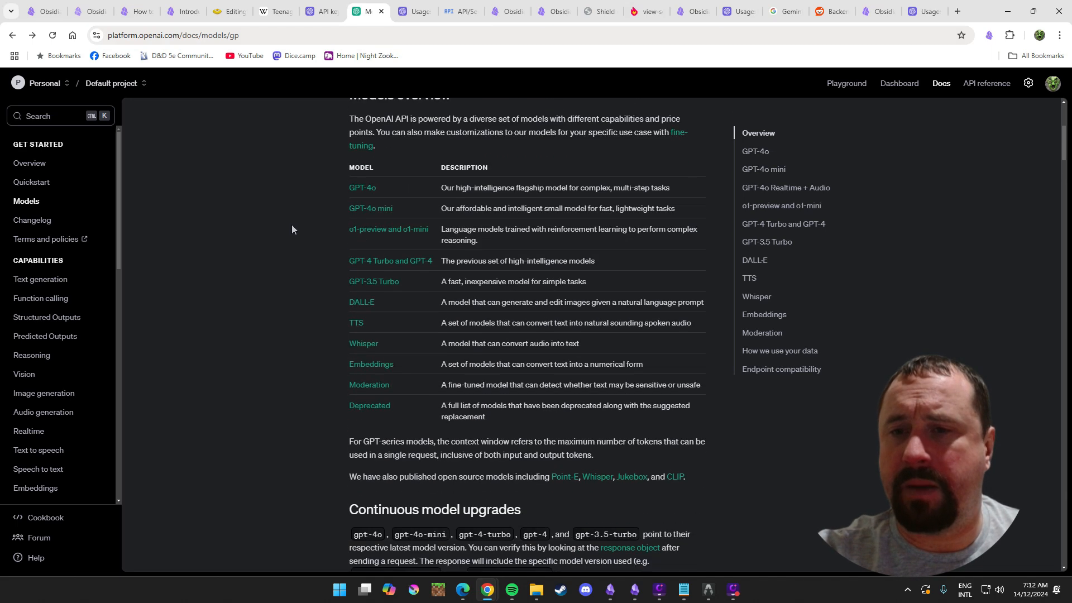
pyautogui.scroll(1, 391, 234)
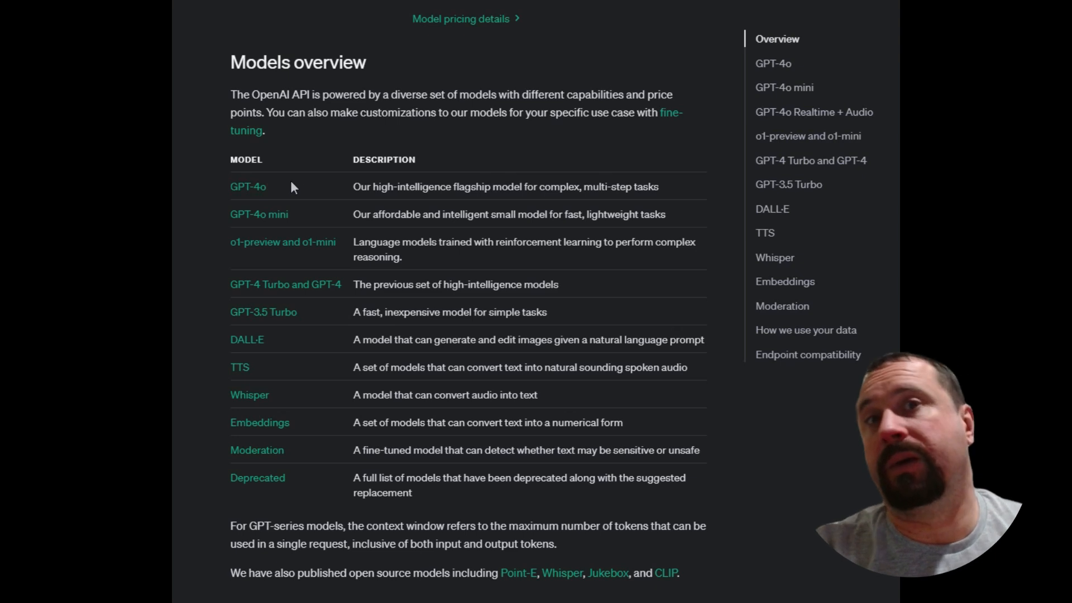
pyautogui.click(254, 190)
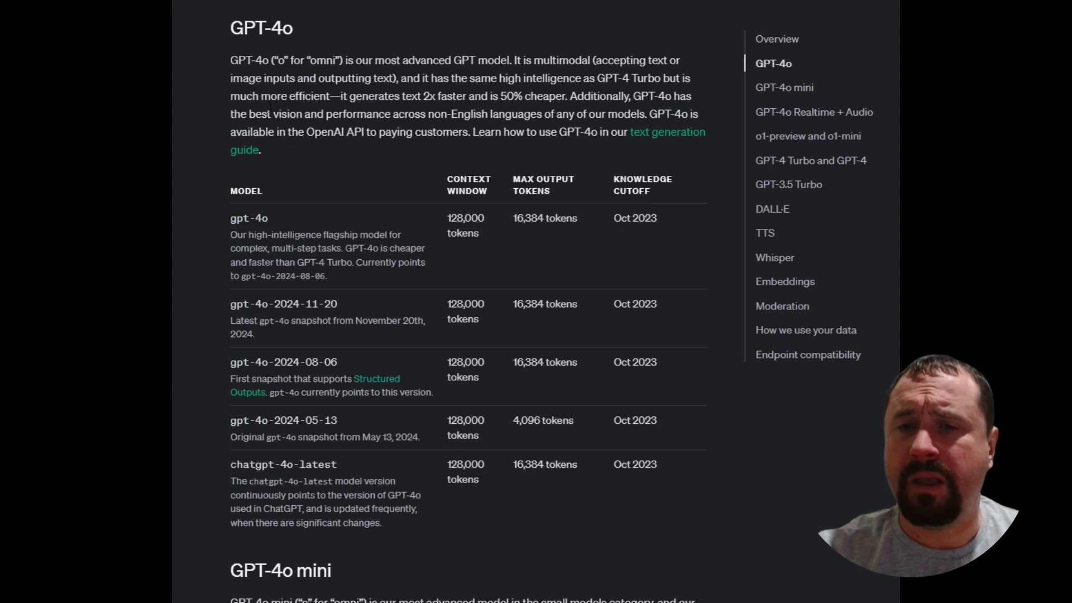
# Examine the gpt-4o entry's description and the snapshot version it points to, comparing it with the other GPT-4o snapshots.
pyautogui.moveTo(272, 226); pyautogui.dragTo(230, 221)
pyautogui.moveTo(345, 304); pyautogui.dragTo(295, 249)
pyautogui.click(318, 268)
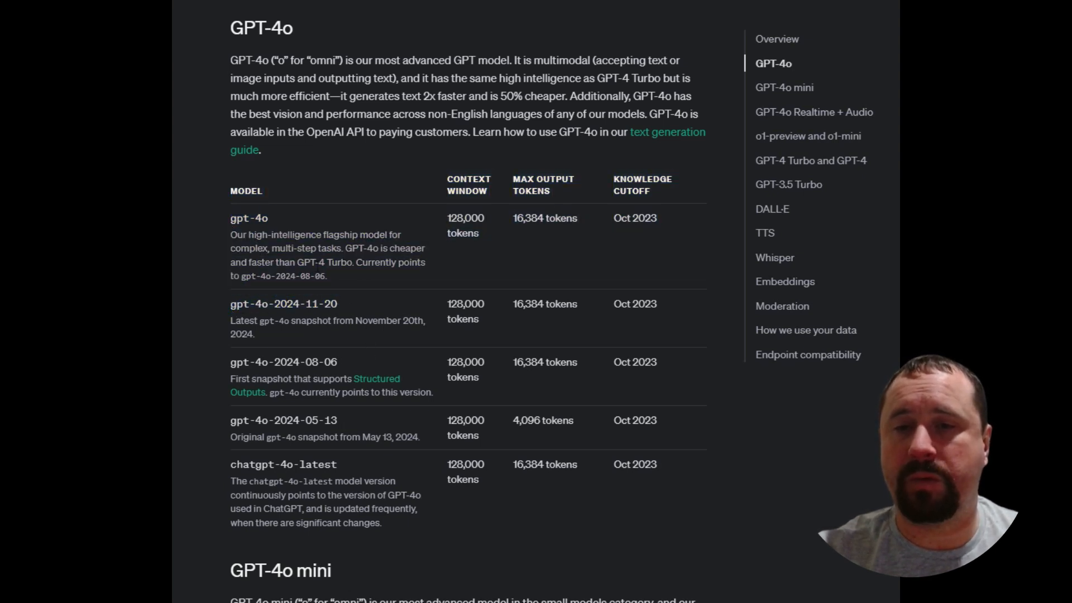
pyautogui.moveTo(226, 214); pyautogui.dragTo(322, 273)
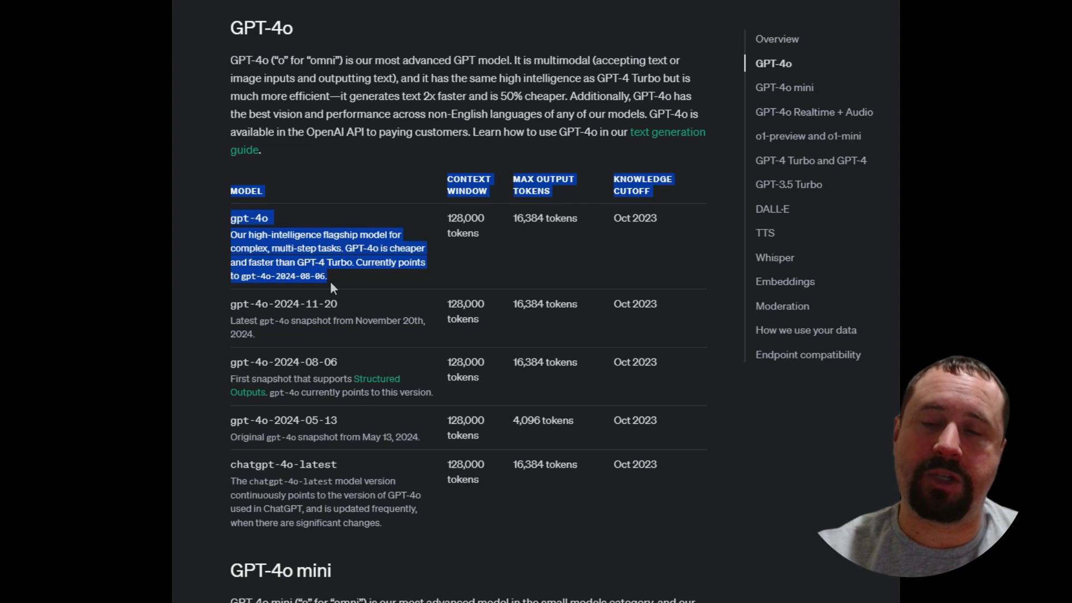
pyautogui.click(276, 216)
pyautogui.moveTo(248, 234)
pyautogui.mouseDown()
pyautogui.moveTo(230, 209)
pyautogui.moveTo(237, 223)
pyautogui.mouseUp()
pyautogui.moveTo(338, 306); pyautogui.dragTo(229, 306)
pyautogui.click(323, 282)
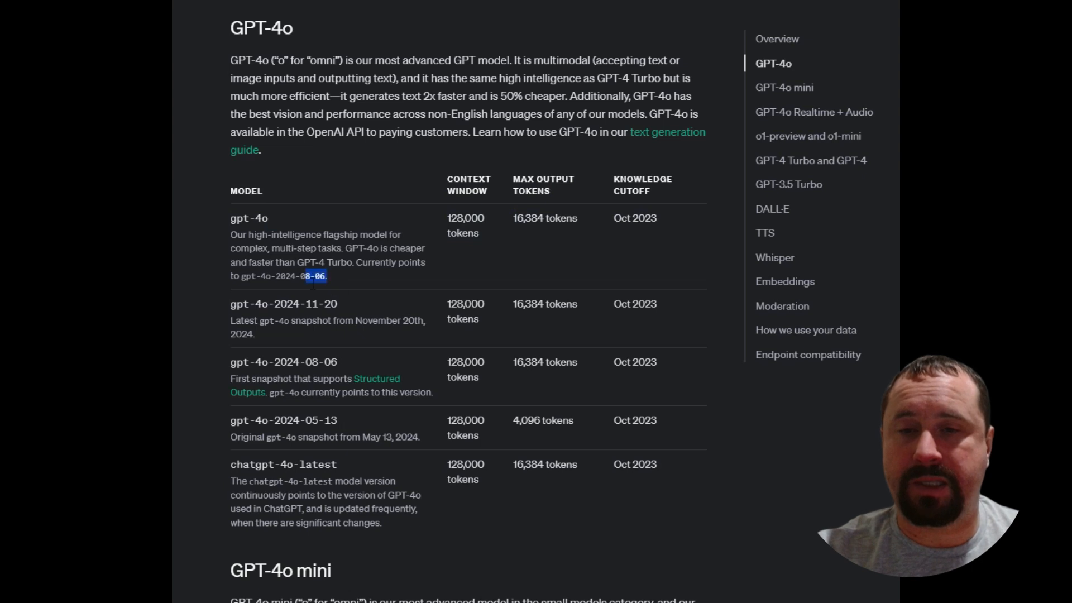
pyautogui.moveTo(314, 282); pyautogui.dragTo(242, 288)
# Copy the model identifier gpt-4o-2024-11-20 from the GPT-4o table.
pyautogui.moveTo(340, 303); pyautogui.dragTo(230, 305)
pyautogui.rightClick(245, 303)
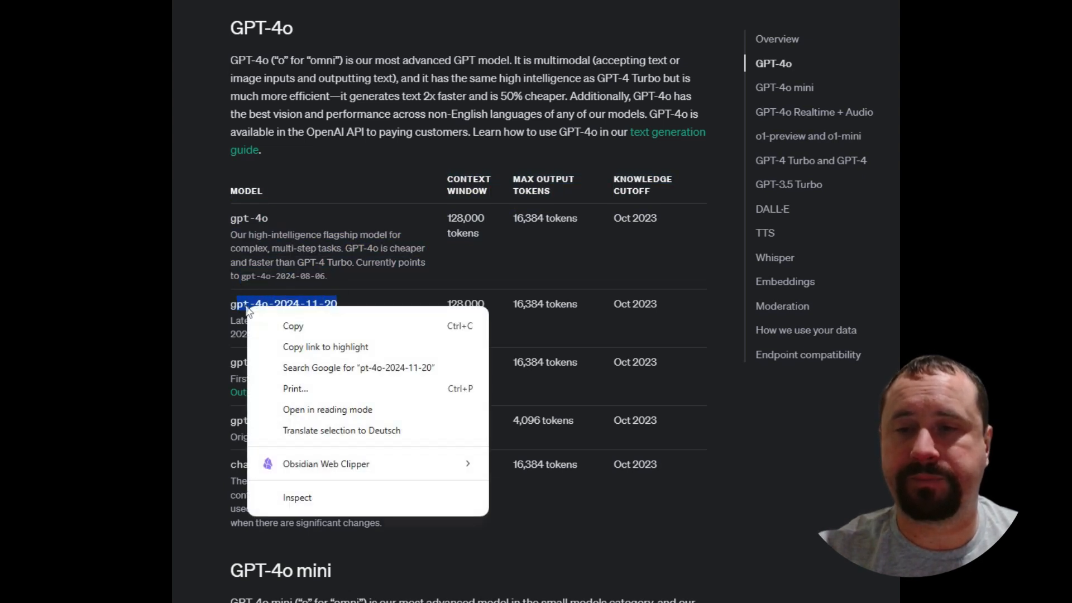
pyautogui.click(292, 311)
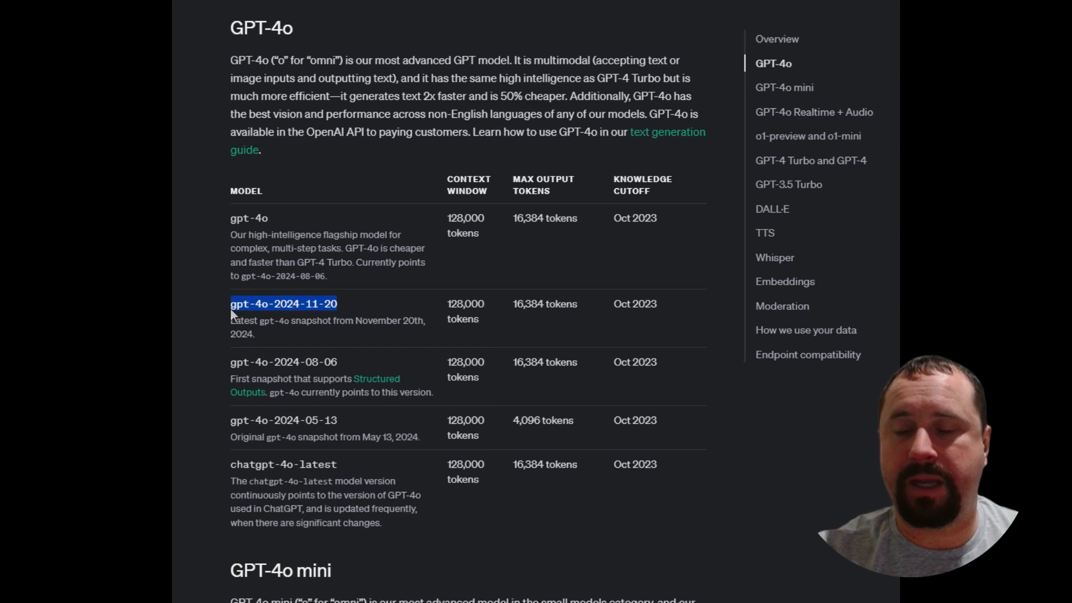
pyautogui.rightClick(249, 306)
pyautogui.click(290, 321)
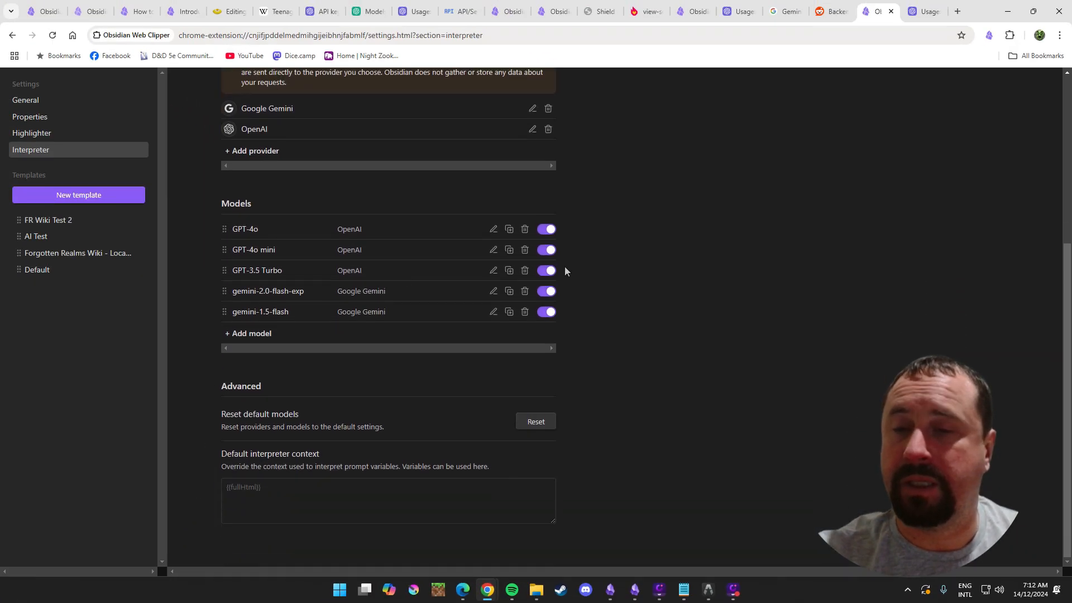
# Fill in a new model entry with provider OpenAI and model ID gpt-4o-2024-11-20, and discard it without saving.
pyautogui.click(249, 334)
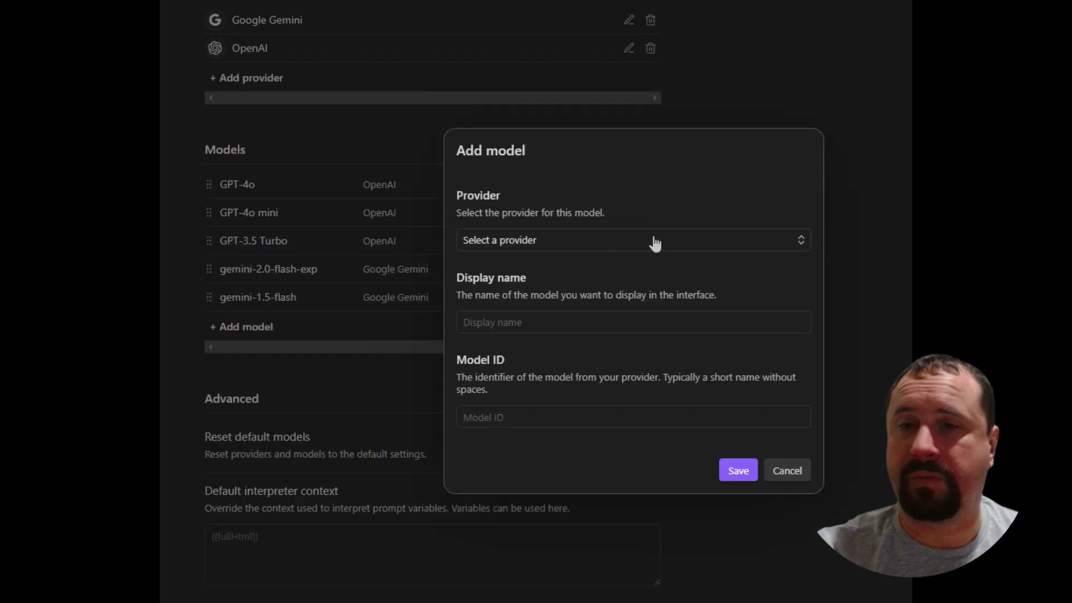
pyautogui.click(533, 246)
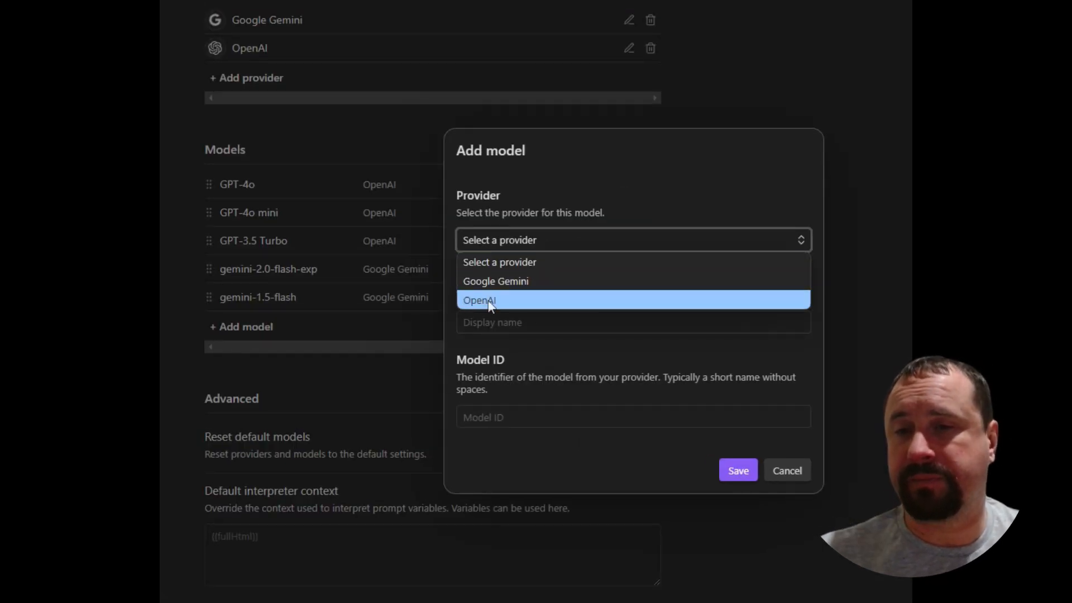
pyautogui.click(503, 300)
pyautogui.click(497, 322)
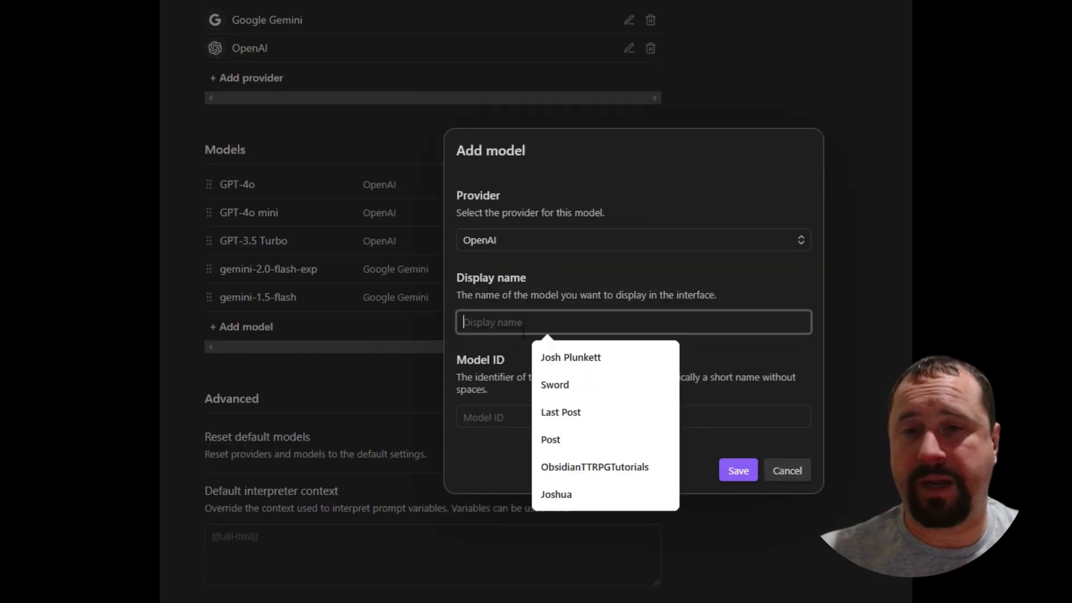
pyautogui.click(495, 419)
pyautogui.click(558, 563)
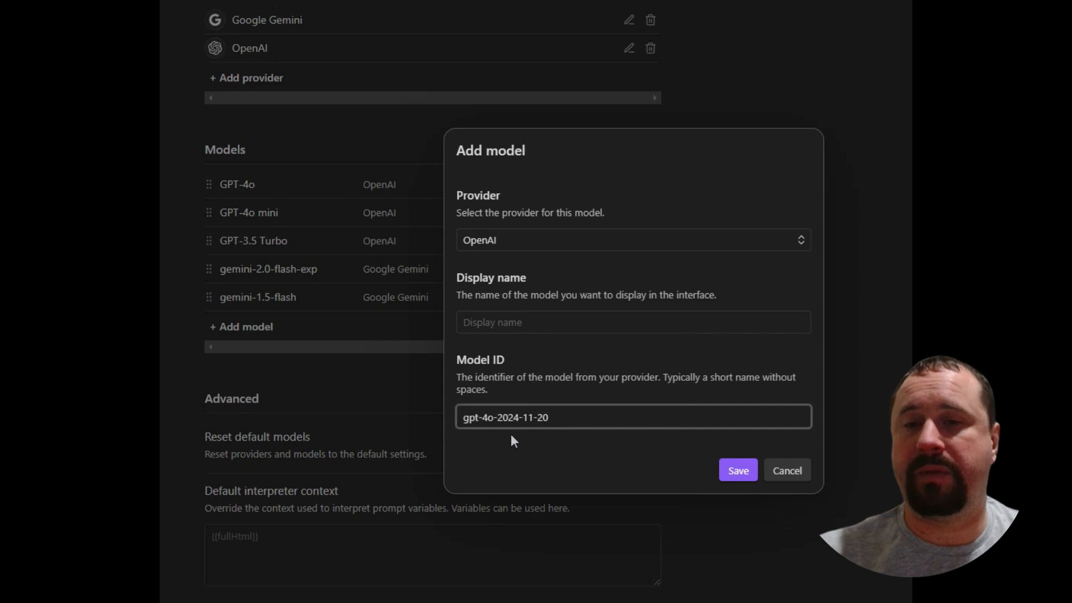
pyautogui.click(786, 471)
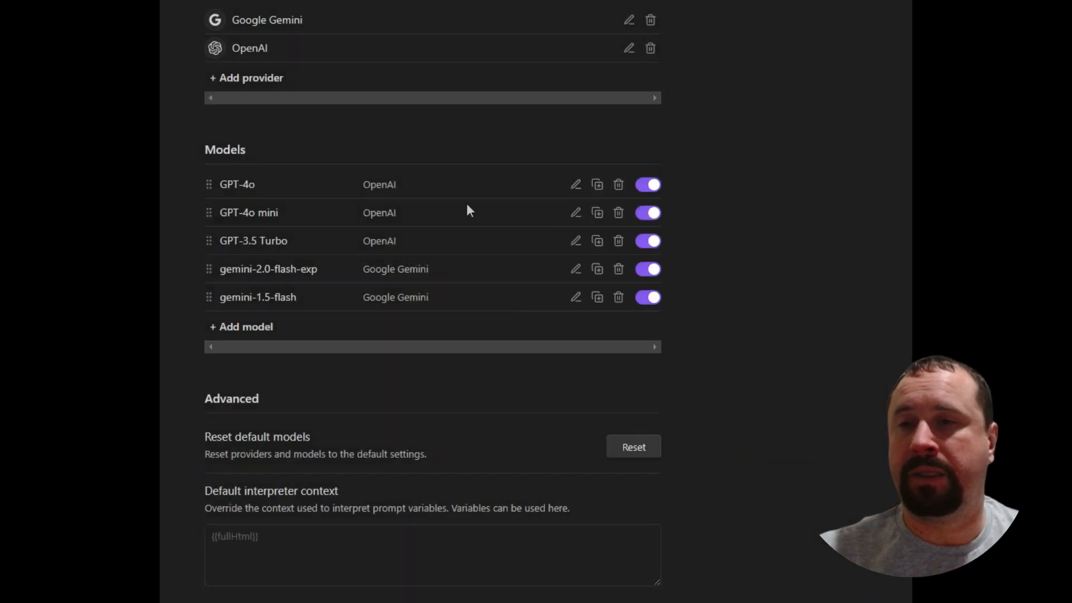
# Check the model ID in the existing GPT-4o model's settings, leaving them unsaved, and look over the Interpreter page.
pyautogui.click(575, 184)
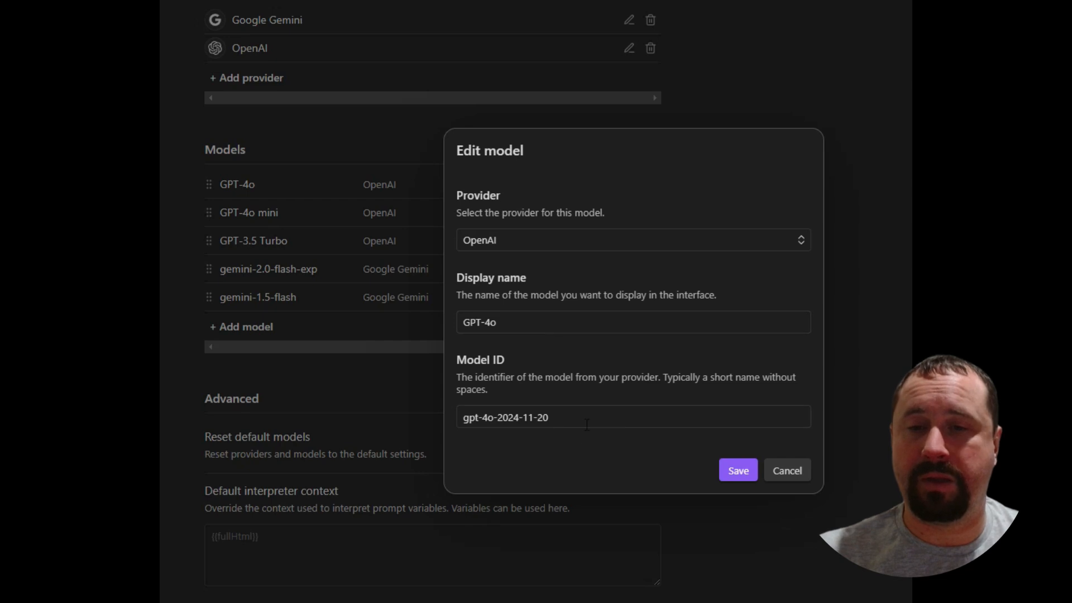
pyautogui.moveTo(586, 424); pyautogui.dragTo(311, 414)
pyautogui.click(793, 471)
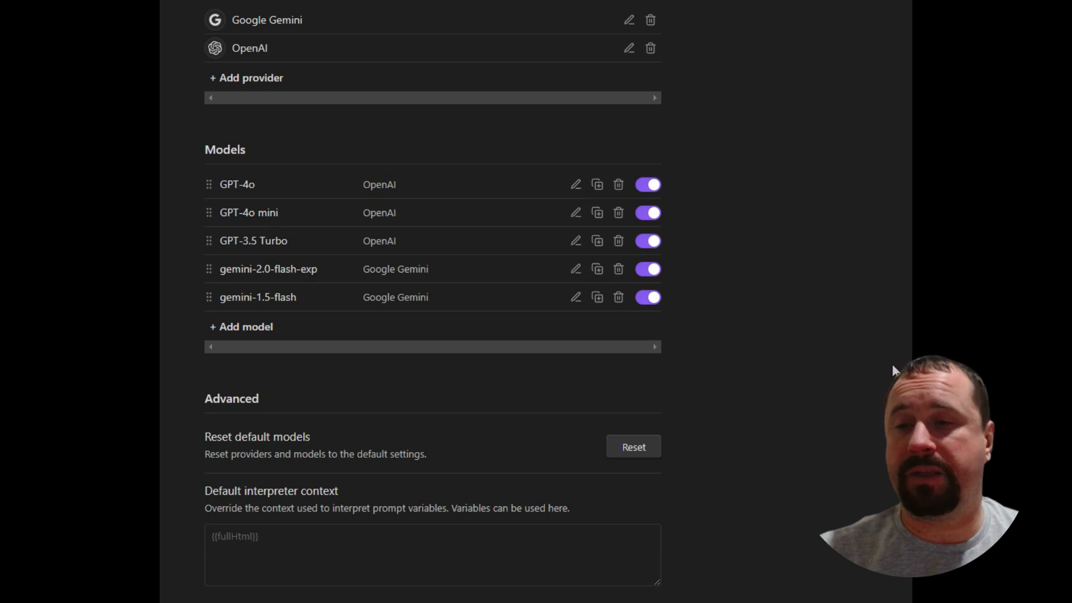
pyautogui.scroll(6, 893, 363)
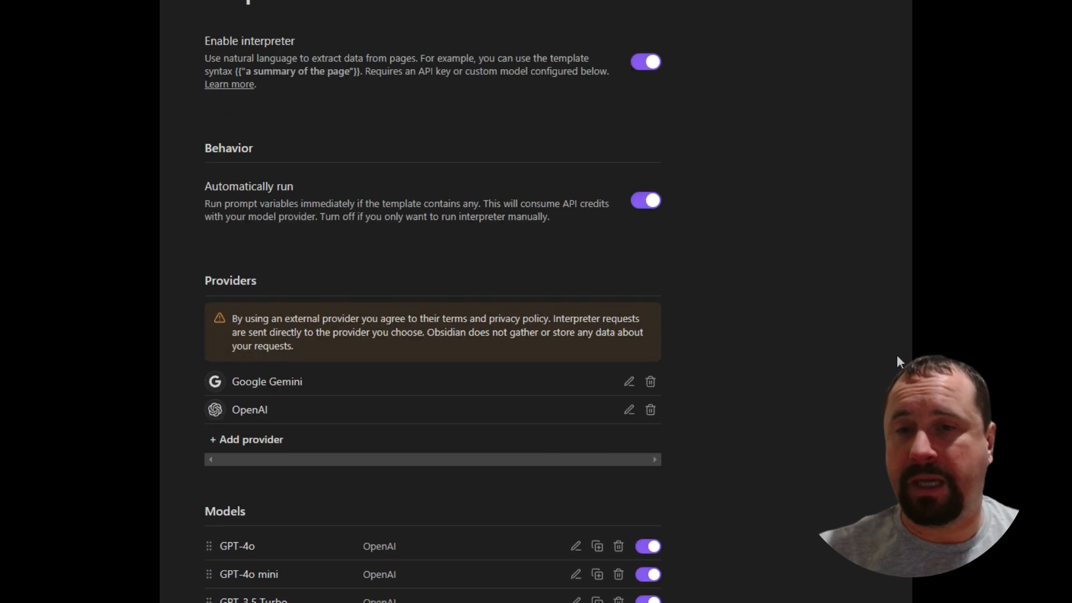
pyautogui.scroll(-3, 832, 394)
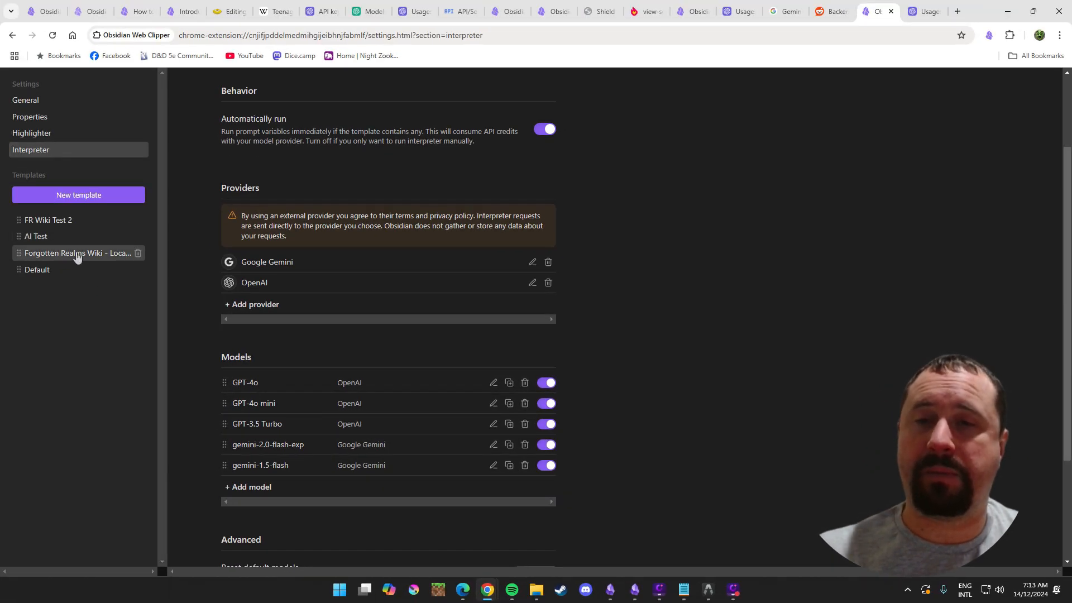
# Open the Forgotten Realms Wiki - Location template and shorten its name to Forgotten Realms Wiki.
pyautogui.click(77, 254)
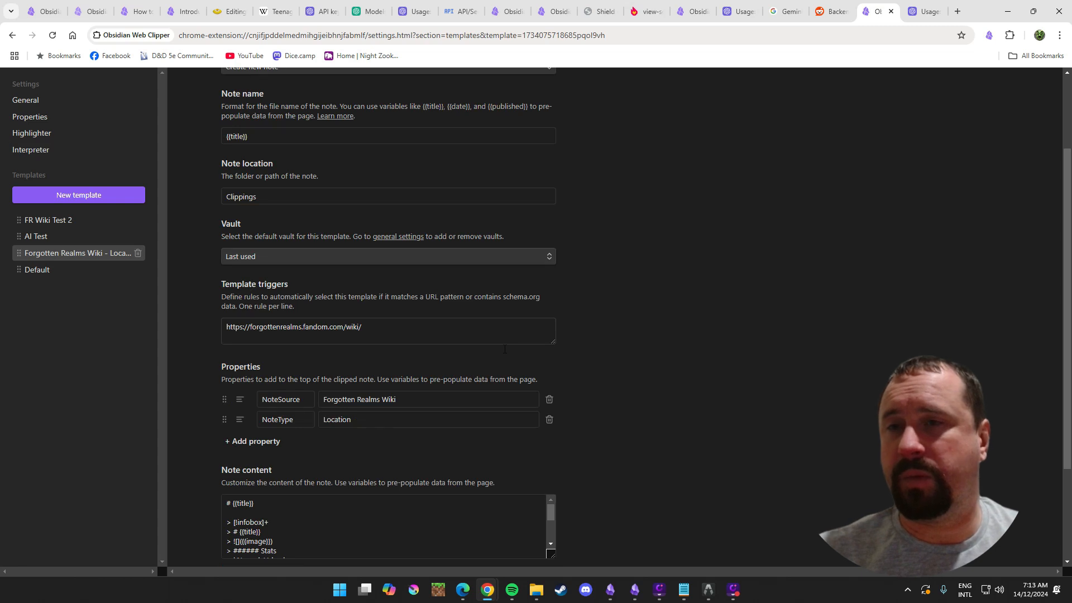
pyautogui.scroll(2, 634, 314)
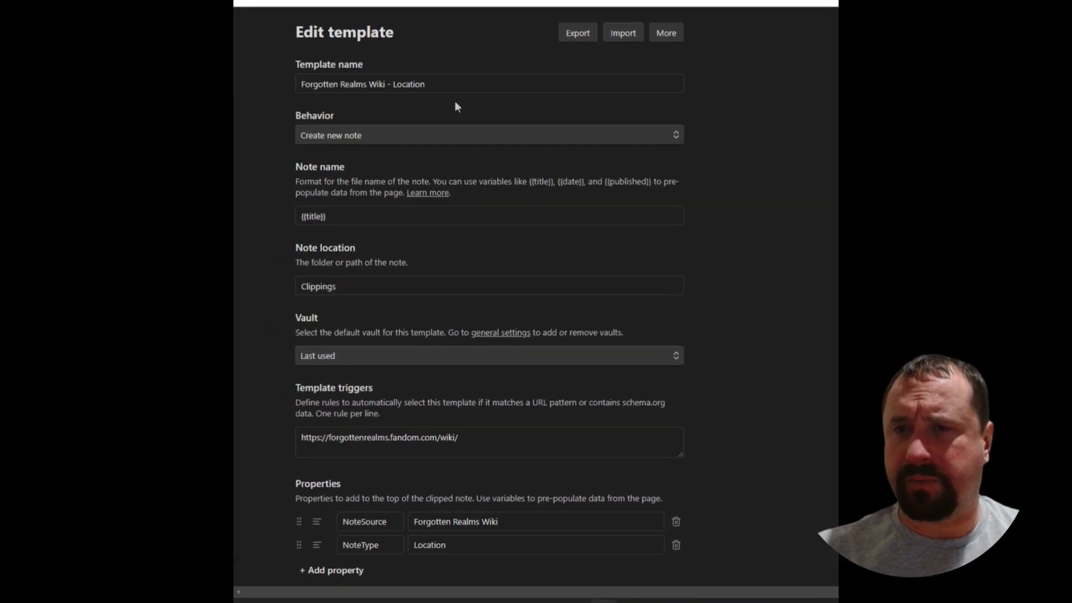
pyautogui.moveTo(361, 136); pyautogui.dragTo(218, 143)
pyautogui.doubleClick(428, 77)
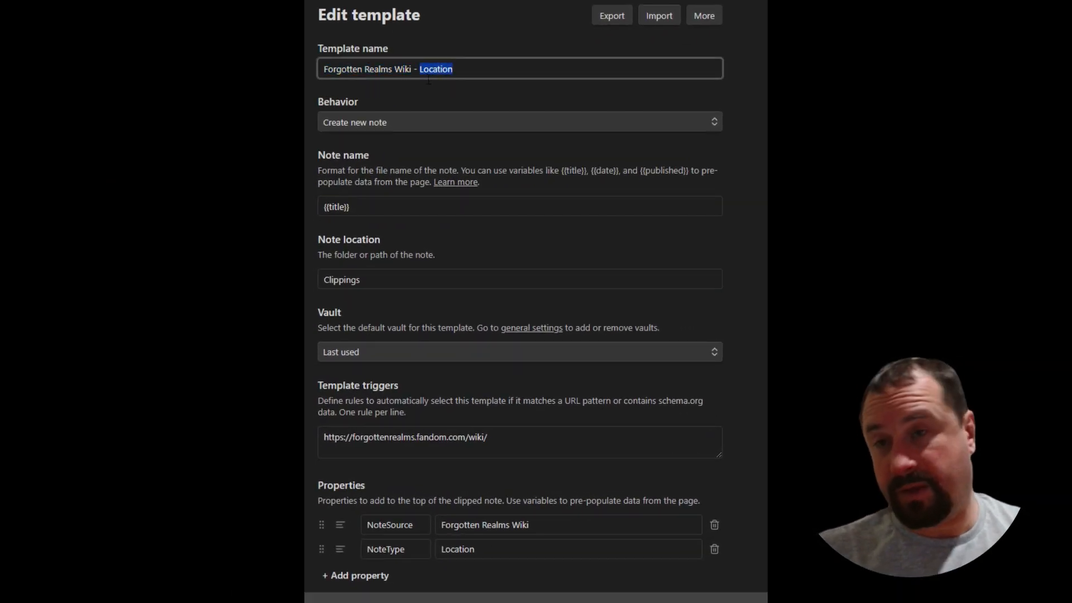
pyautogui.press('BackSpace')
pyautogui.press('BackSpace')
pyautogui.press('BackSpace')
pyautogui.press('BackSpace')
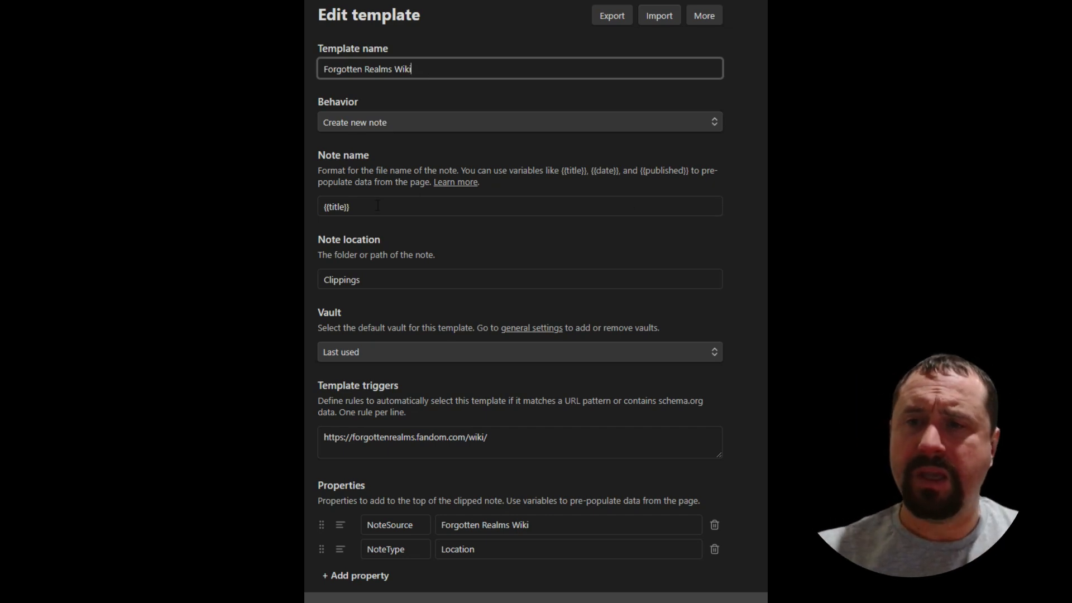
# Try wrapping the title variable in the note name with double quotes so it reads {{"title"}}.
pyautogui.press('Tab')
pyautogui.press('Tab')
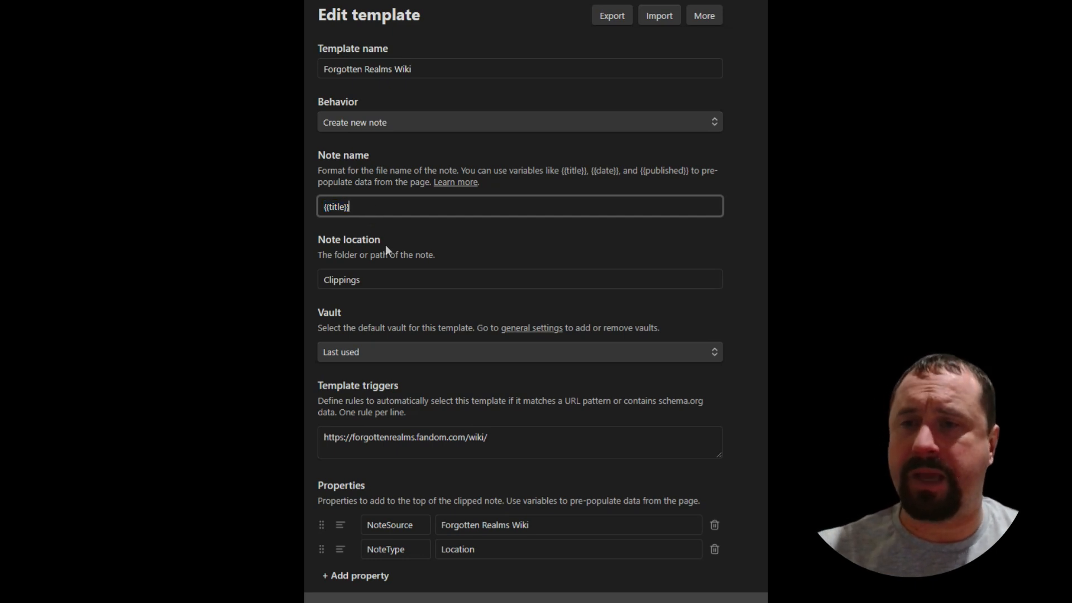
pyautogui.press('Left')
pyautogui.press('Left')
pyautogui.press('Left')
pyautogui.press('Left')
pyautogui.press('Left')
pyautogui.press('Left')
pyautogui.press('Left')
pyautogui.press('Left')
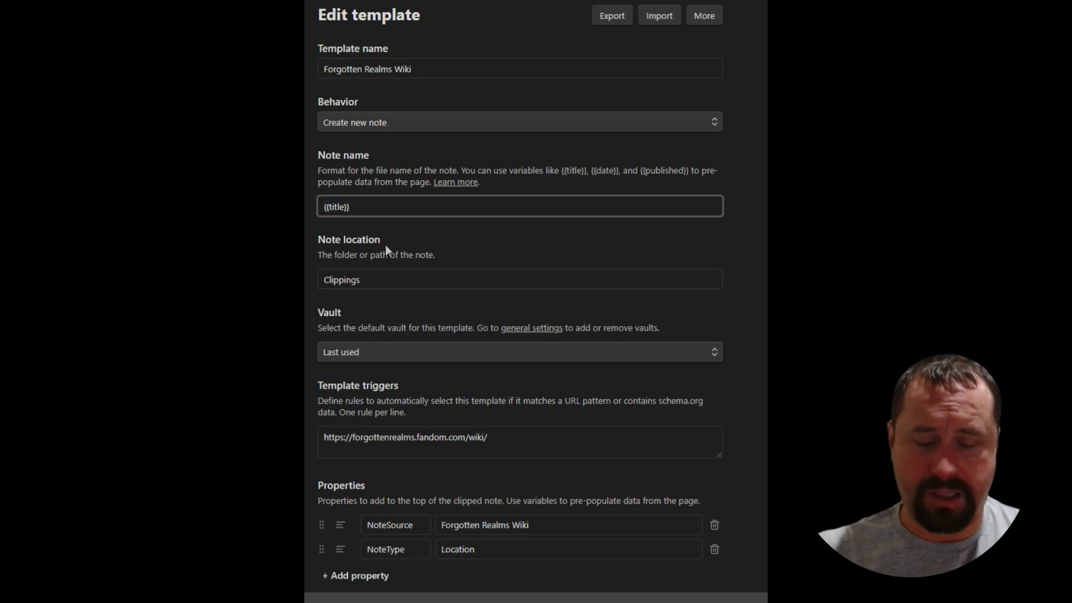
pyautogui.write('"')
pyautogui.press('Right')
pyautogui.press('Right')
pyautogui.press('Right')
pyautogui.press('Right')
pyautogui.press('Right')
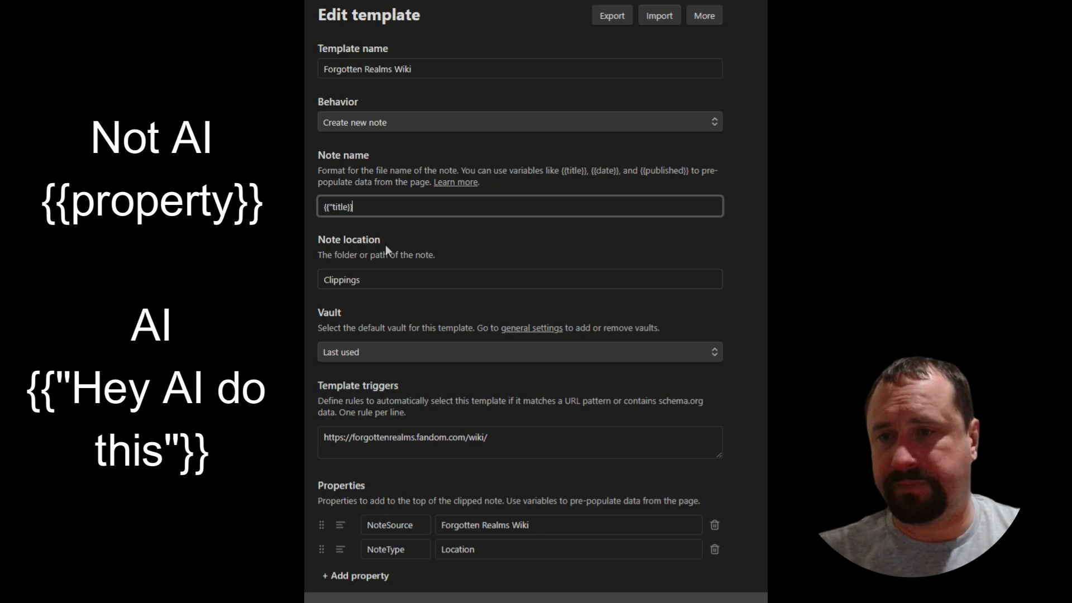
pyautogui.write('"')
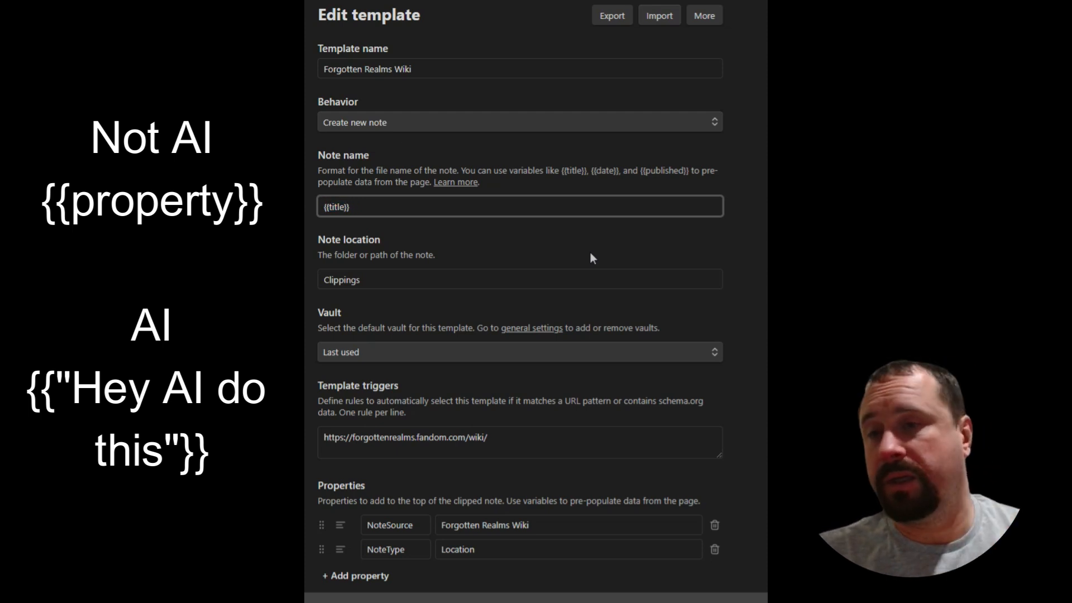
# Review the template's note location, the vault choice and the trigger URL for the Forgotten Realms wiki.
pyautogui.scroll(-1, 724, 258)
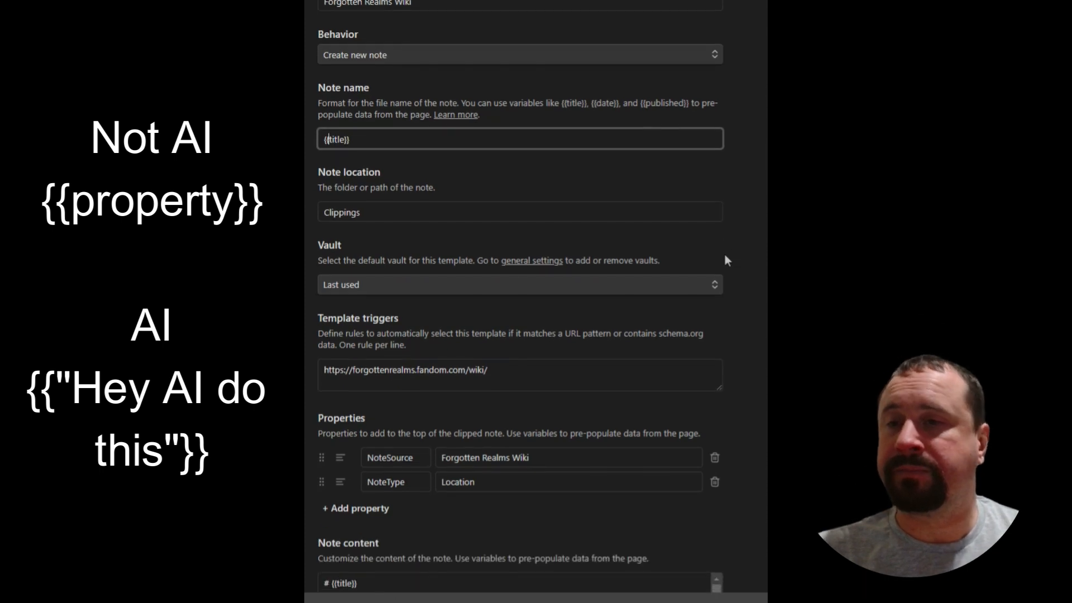
pyautogui.press('Tab')
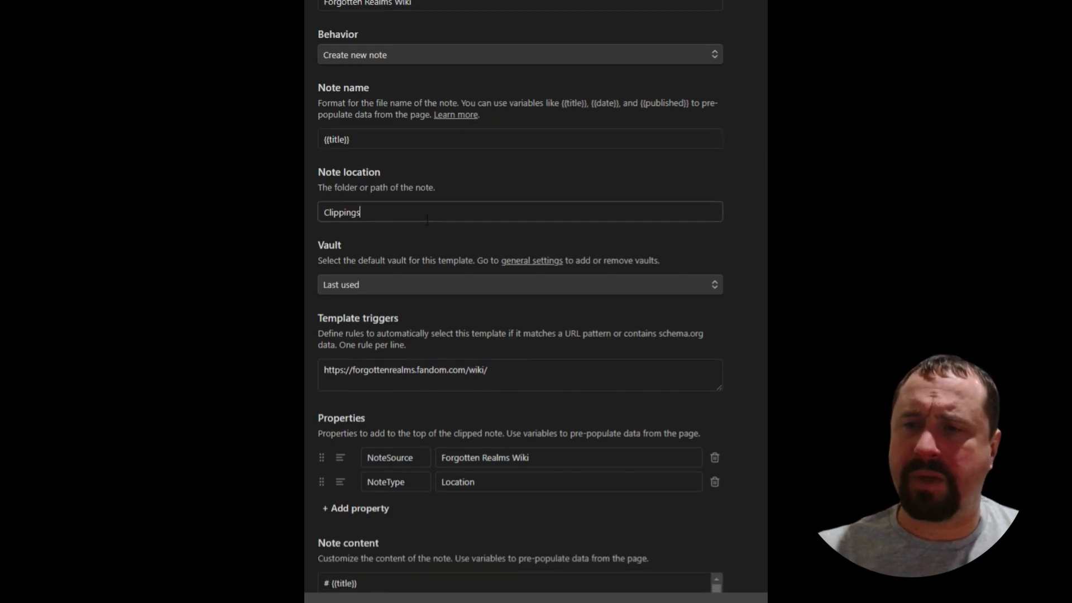
pyautogui.scroll(-2, 560, 206)
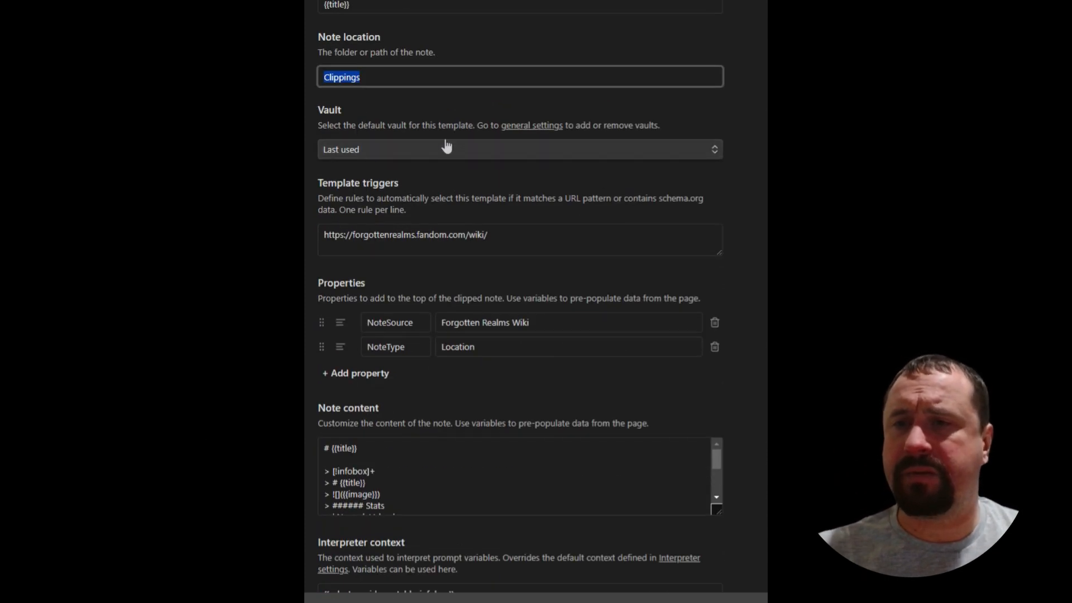
pyautogui.click(383, 149)
pyautogui.click(383, 148)
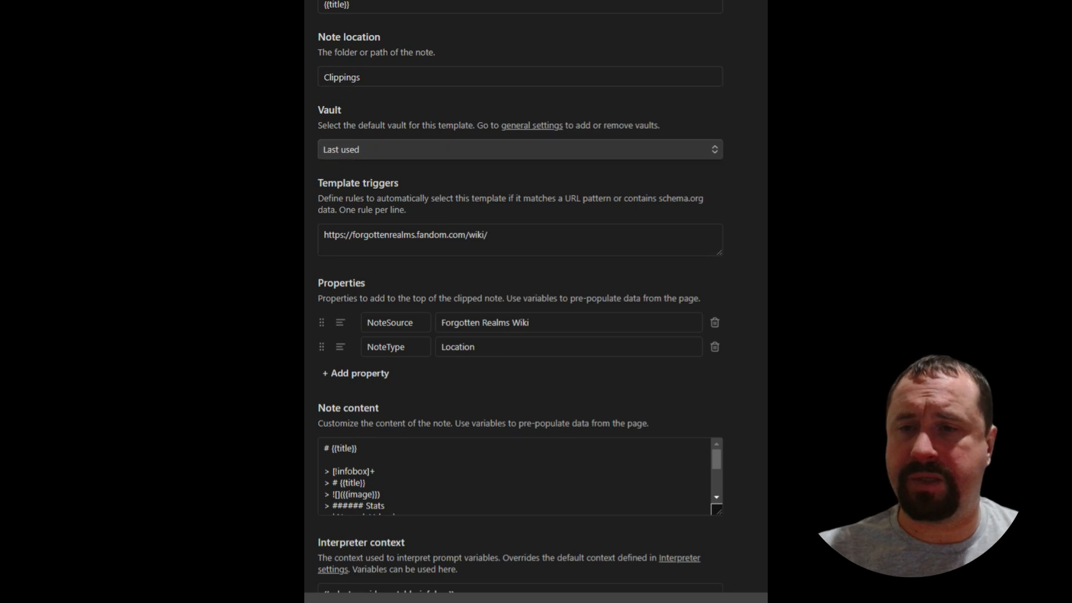
pyautogui.moveTo(542, 239); pyautogui.dragTo(323, 236)
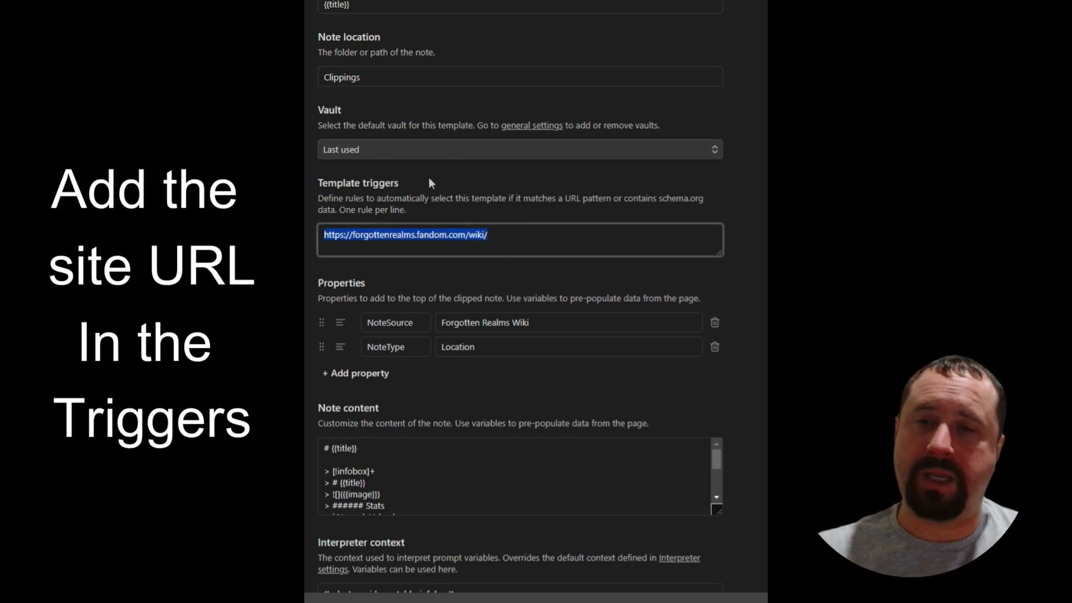
pyautogui.click(511, 247)
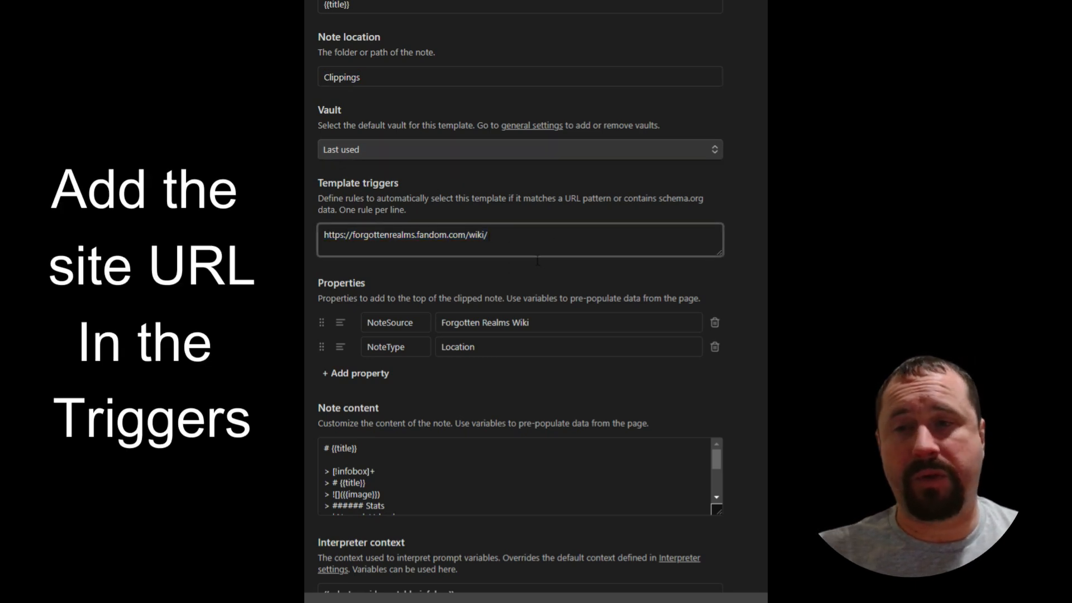
# Delete the NoteType property from the template.
pyautogui.scroll(-1, 519, 301)
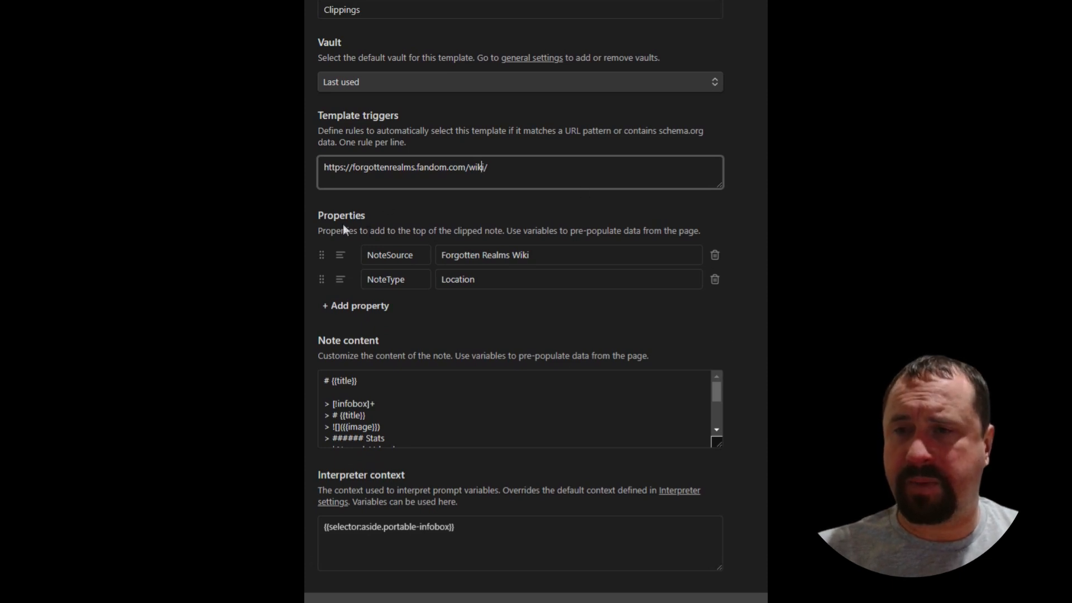
pyautogui.click(715, 279)
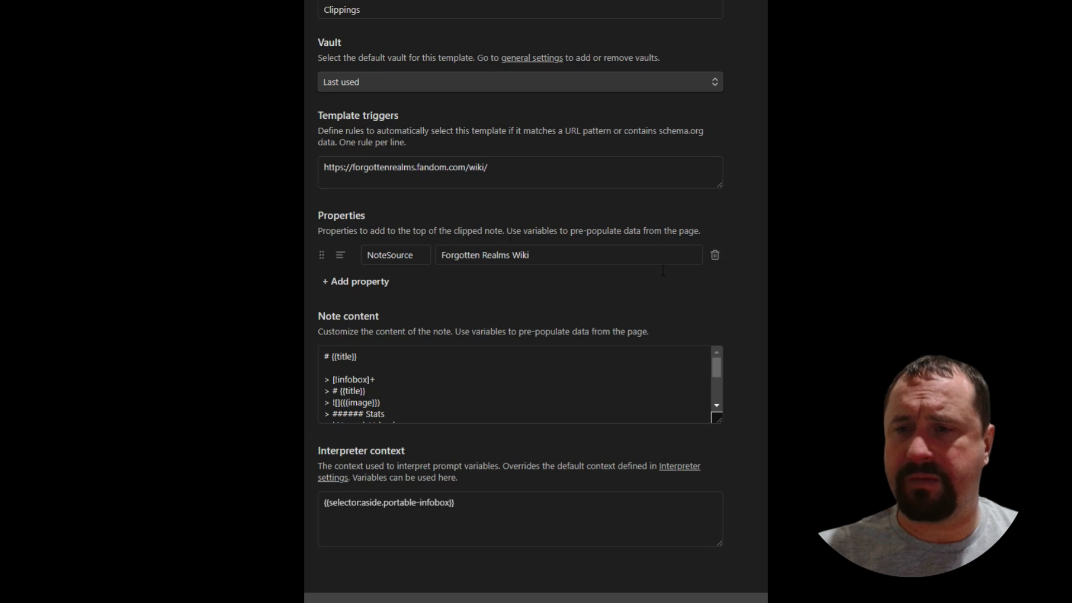
pyautogui.scroll(-1, 733, 281)
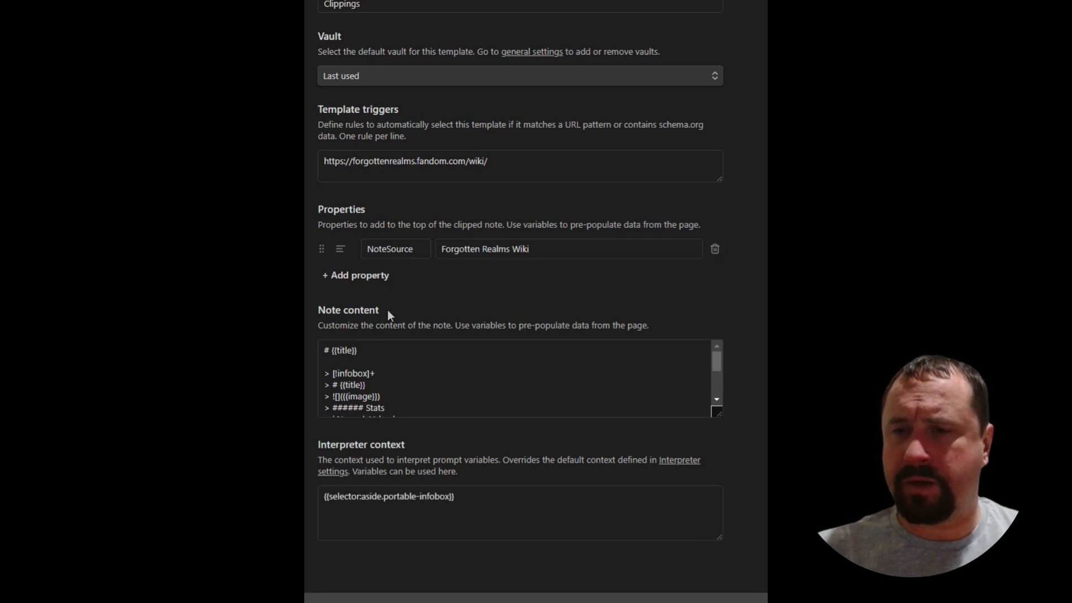
# Enlarge the note content box to show its full text and check the selector in the interpreter context.
pyautogui.moveTo(717, 413); pyautogui.dragTo(755, 521)
pyautogui.click(756, 521)
pyautogui.scroll(-2, 756, 520)
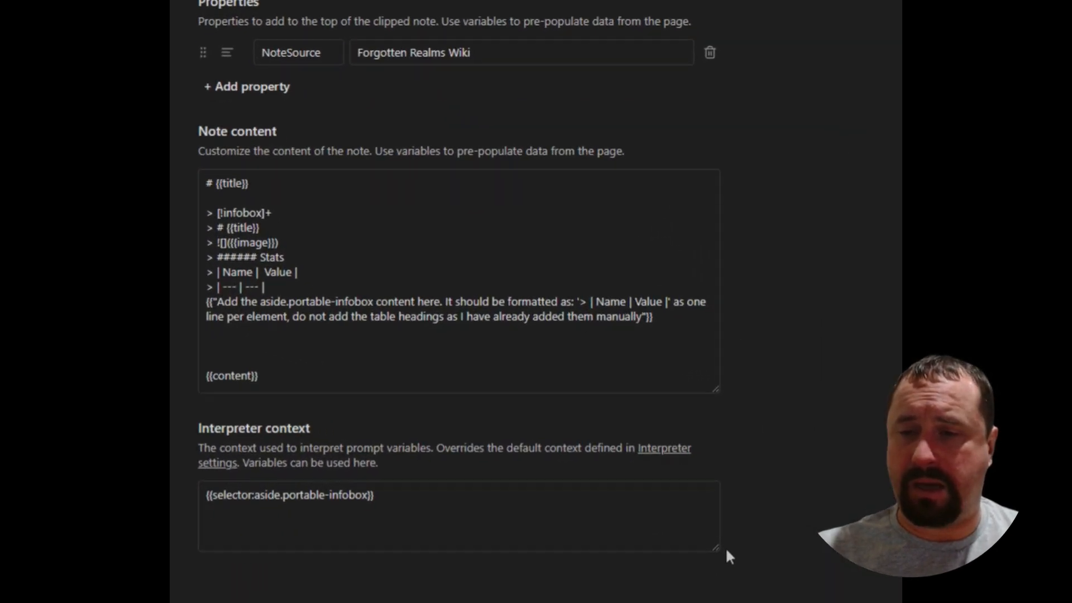
pyautogui.moveTo(277, 496); pyautogui.dragTo(232, 495)
pyautogui.click(933, 256)
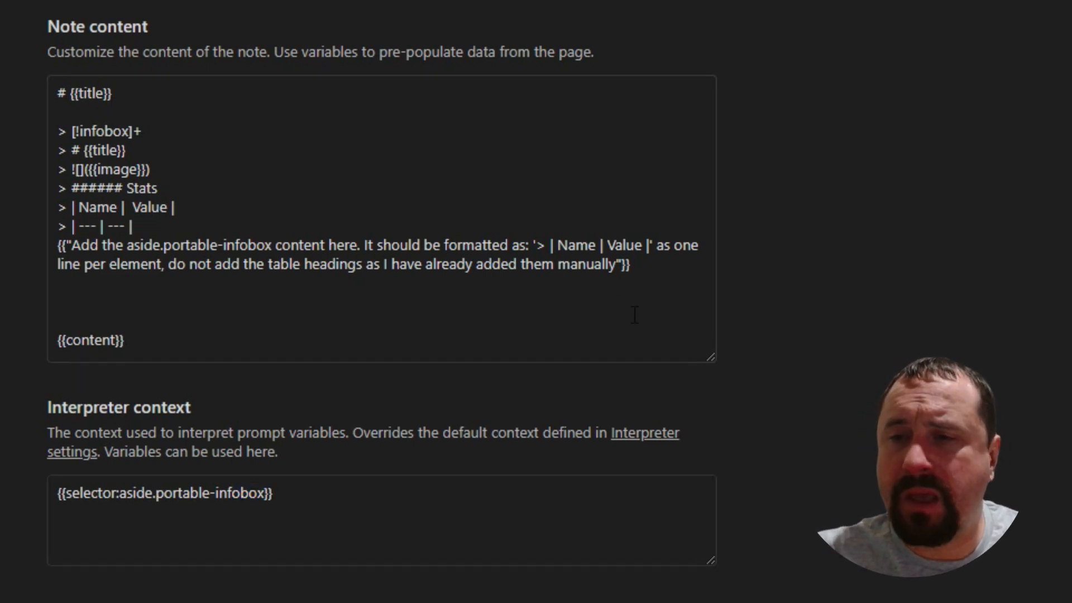
# Examine the note content's title heading and highlight the block from the infobox callout through the AI prompt.
pyautogui.click(160, 112)
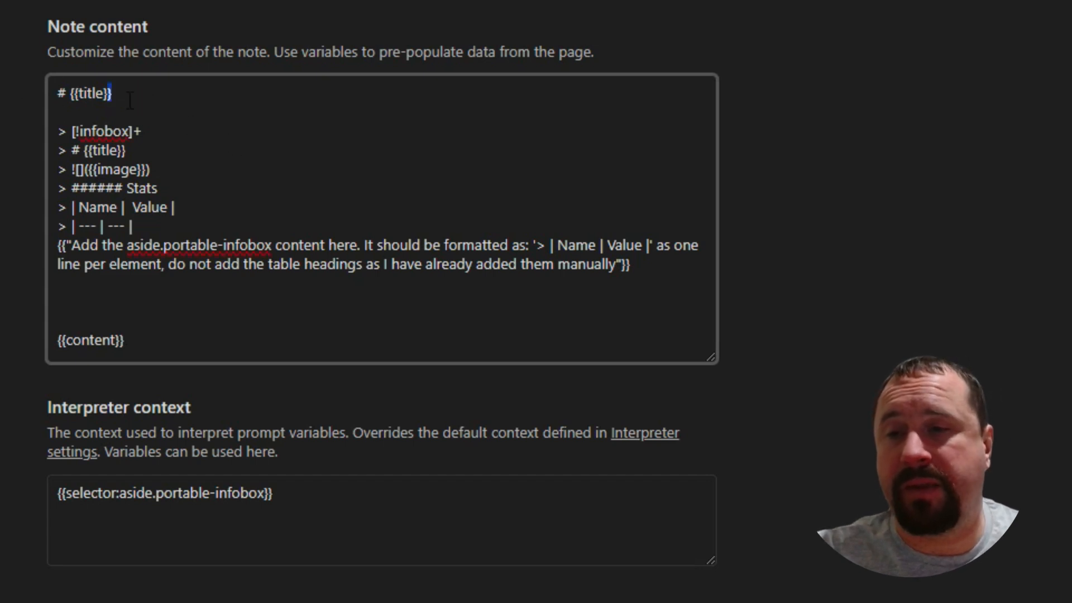
pyautogui.moveTo(112, 93); pyautogui.dragTo(70, 93)
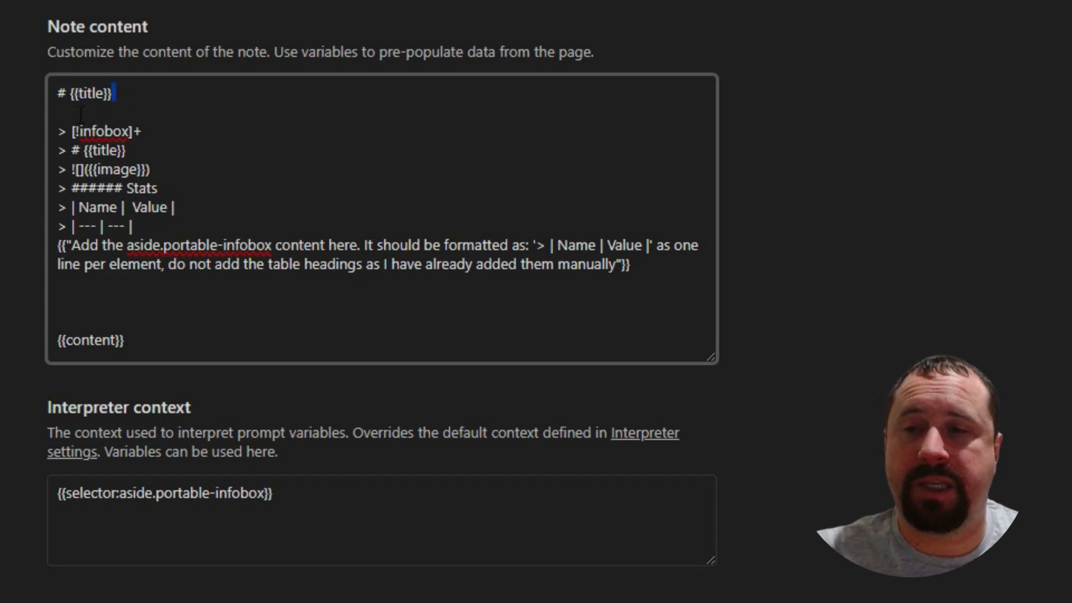
pyautogui.click(142, 131)
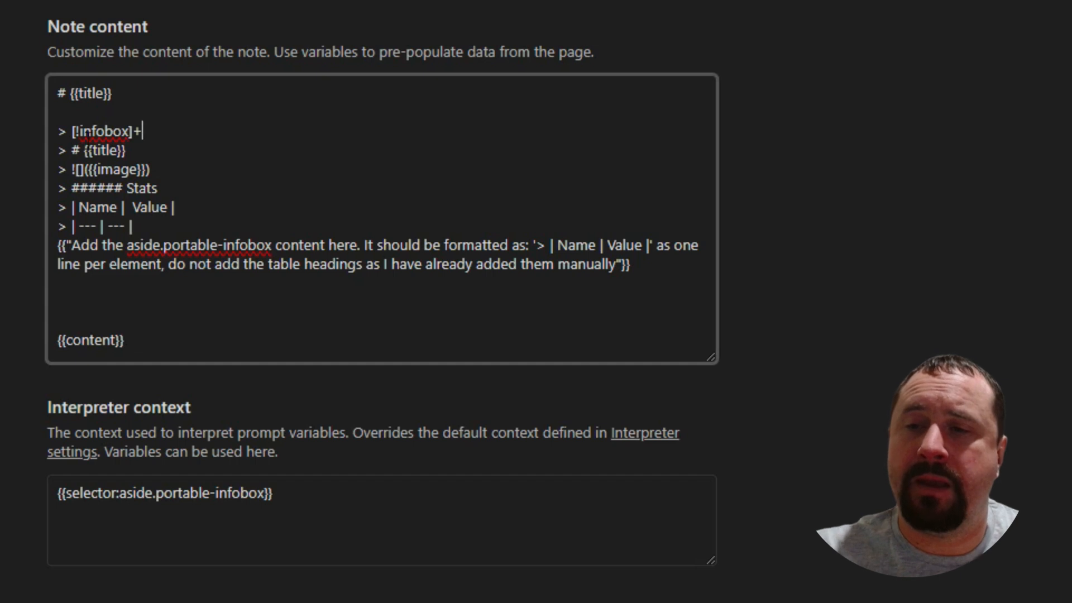
pyautogui.moveTo(59, 132); pyautogui.dragTo(631, 267)
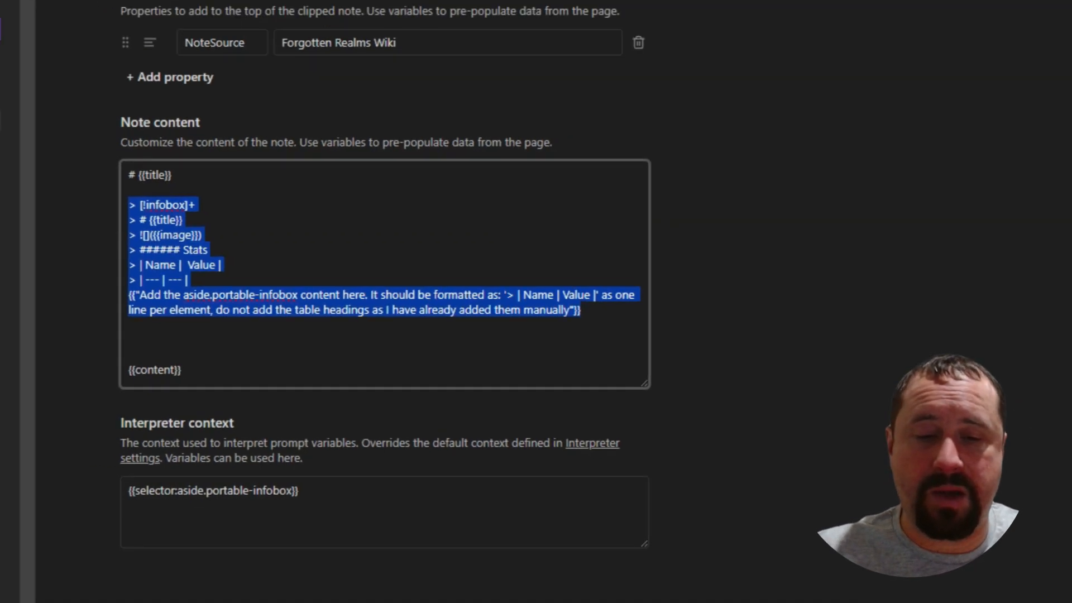
# Switch to Obsidian and examine the clipped Shield dwarf note with its infobox image and stats table.
pyautogui.click(634, 590)
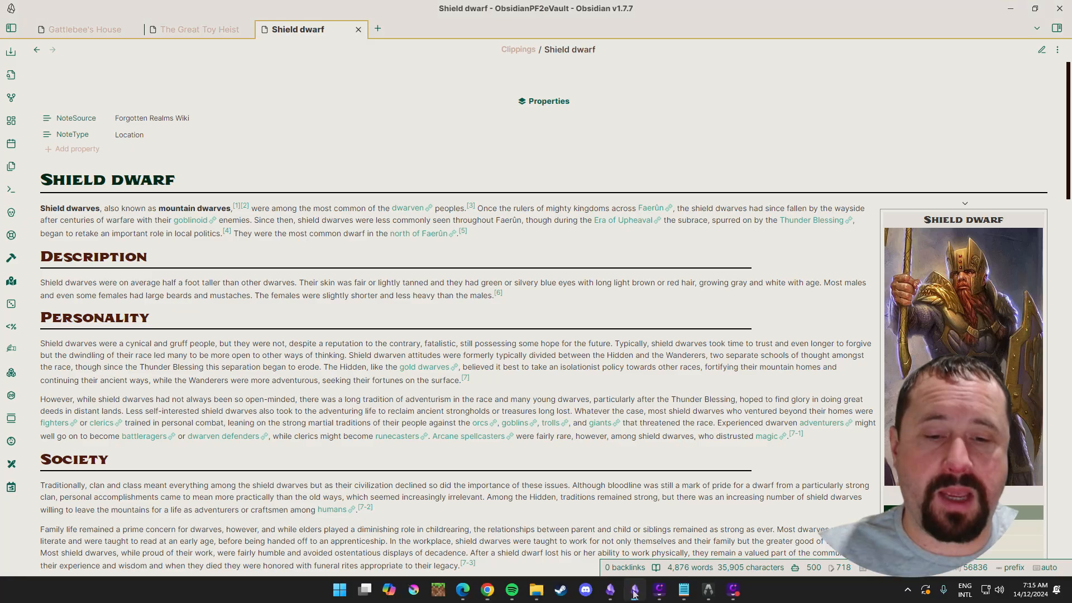
pyautogui.scroll(-5, 681, 318)
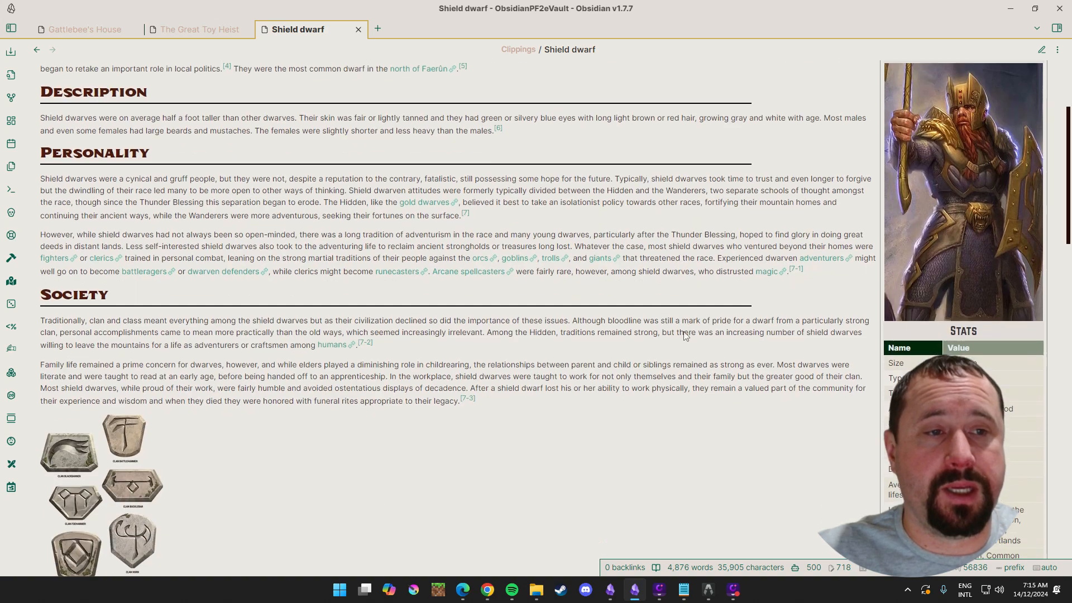
pyautogui.scroll(5, 679, 313)
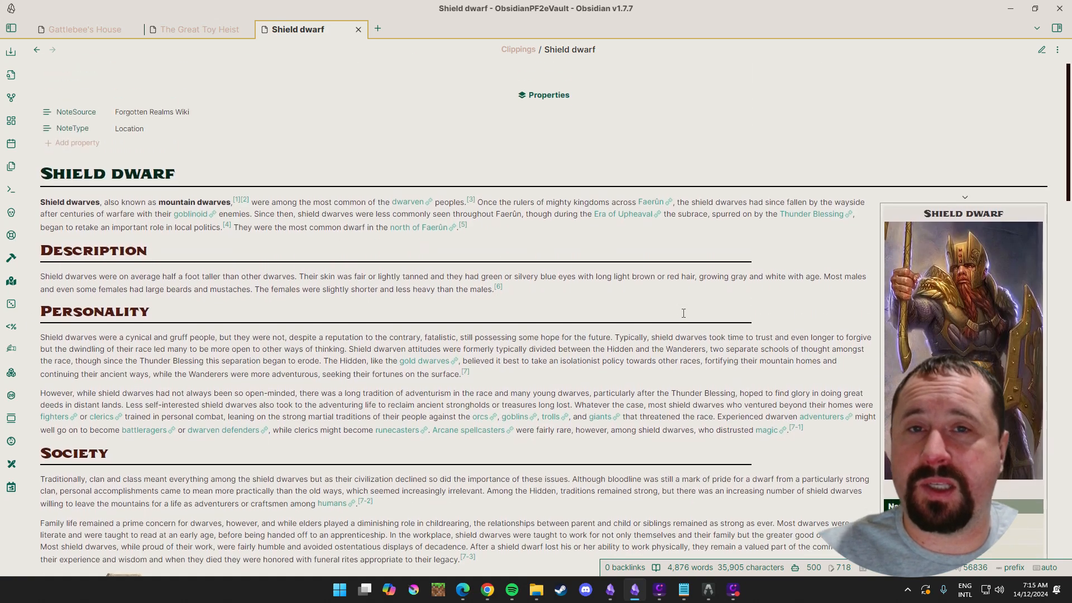
# Review the Shield dwarf note's body sections alongside its infobox, from the portrait down through the stats table.
pyautogui.scroll(-2, 675, 305)
pyautogui.scroll(-6, 679, 306)
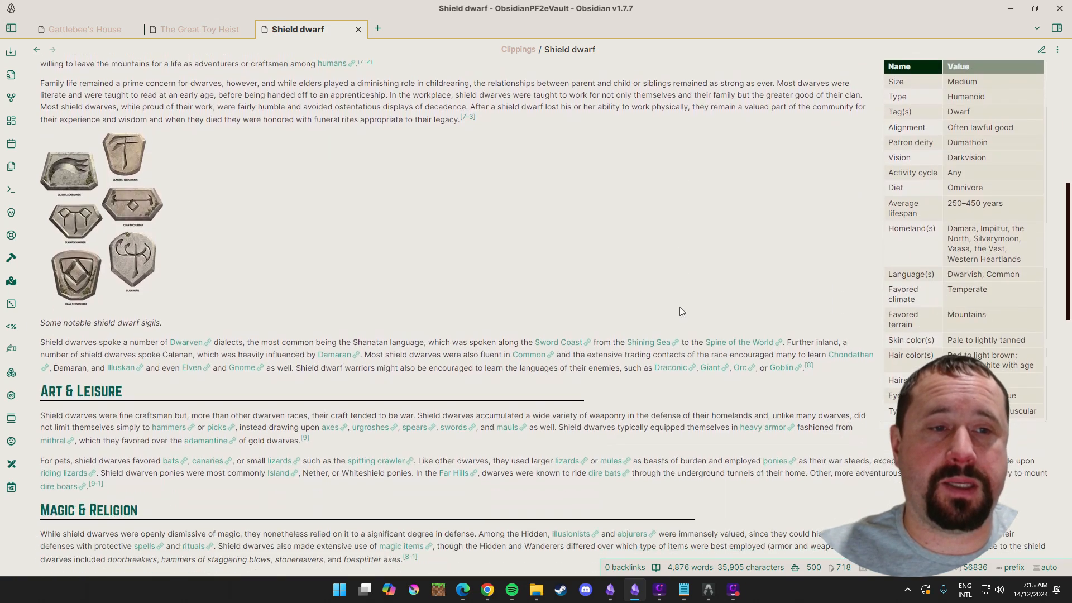
pyautogui.scroll(8, 678, 306)
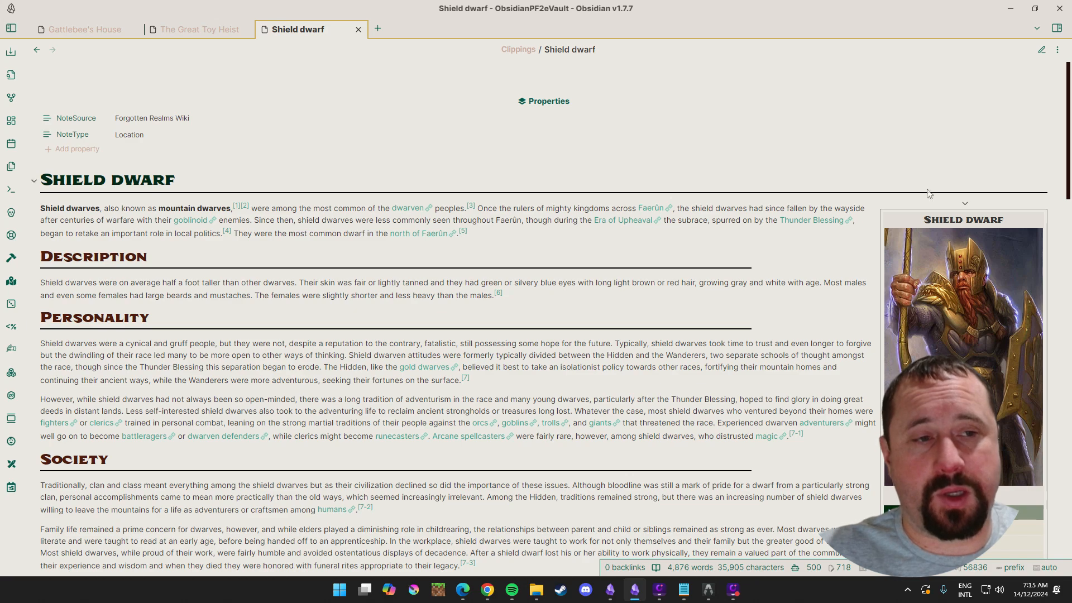
pyautogui.scroll(-5, 1007, 302)
pyautogui.scroll(-2, 1007, 303)
pyautogui.scroll(7, 893, 302)
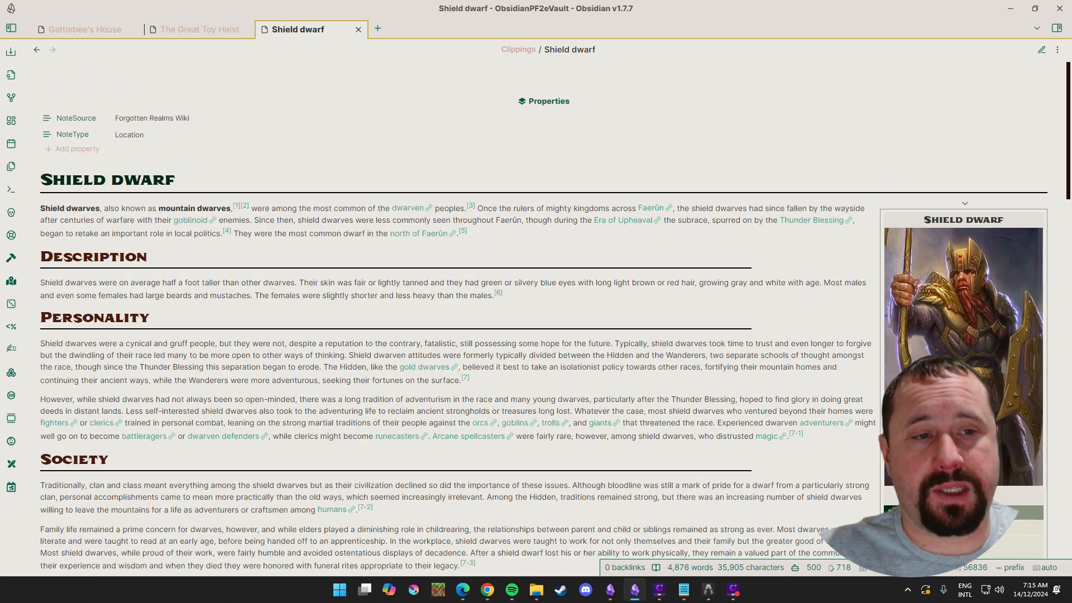
pyautogui.scroll(-5, 789, 303)
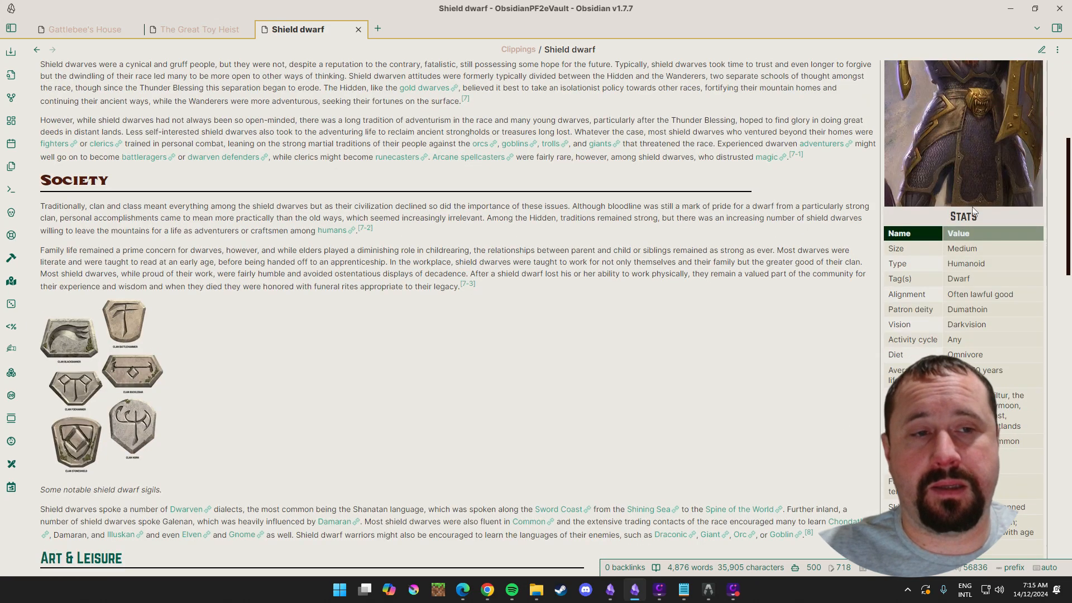
pyautogui.scroll(5, 785, 429)
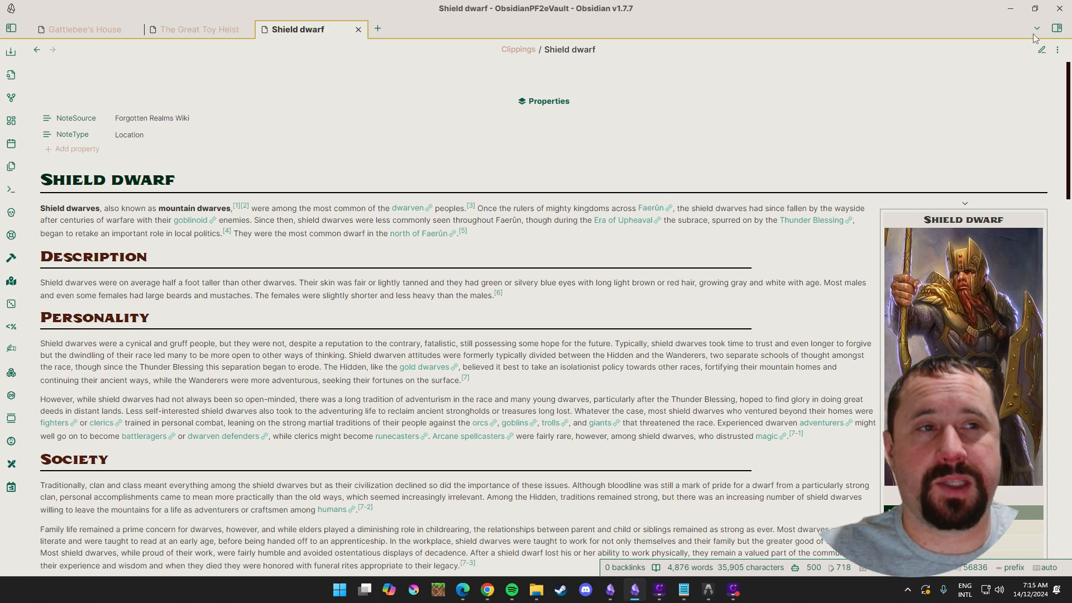
# Return to the Forgotten Realms Wiki template in the browser and highlight the infobox's title line and image line.
pyautogui.click(1009, 8)
pyautogui.click(592, 284)
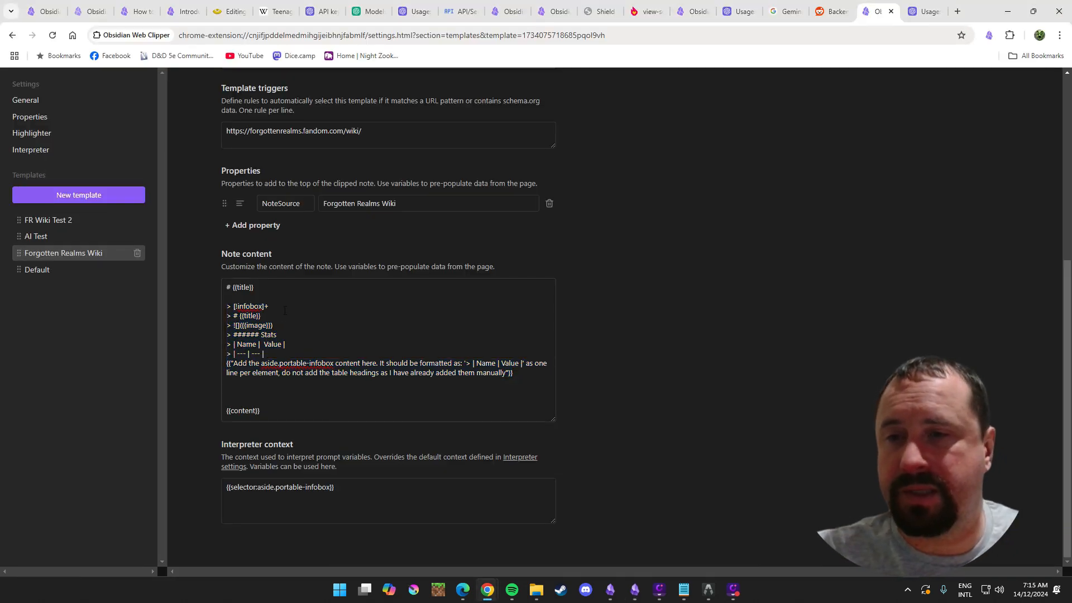
pyautogui.moveTo(272, 307); pyautogui.dragTo(192, 289)
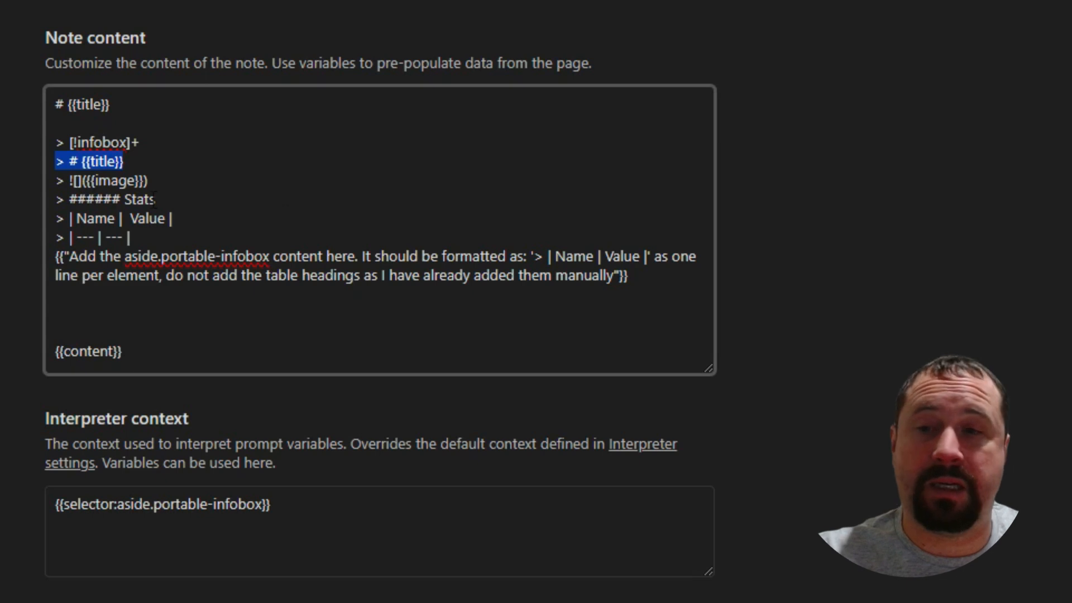
pyautogui.click(194, 186)
pyautogui.hotkey('shift', 'Home')
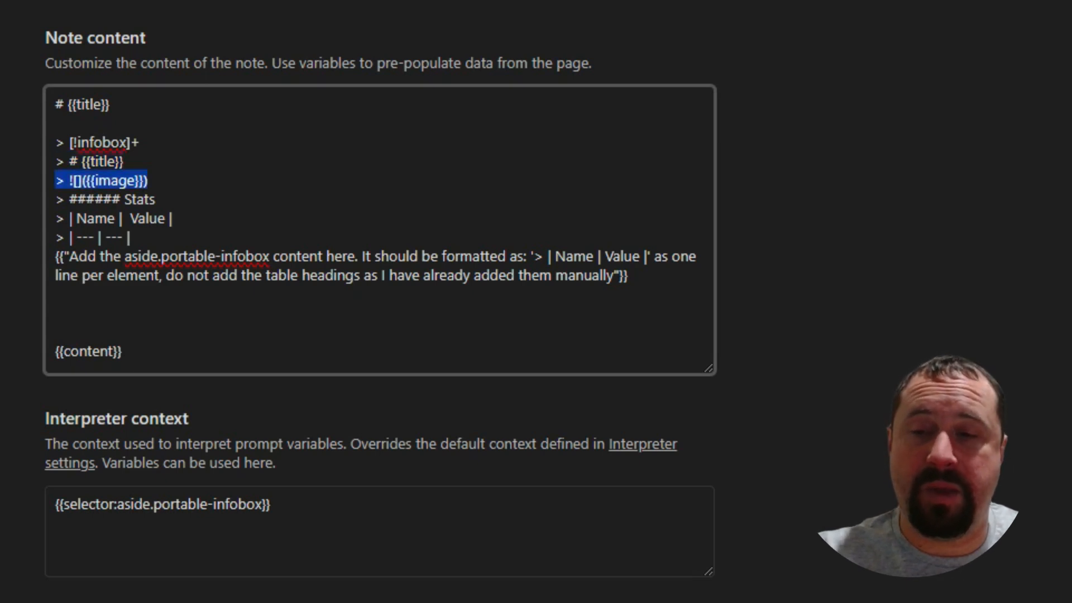
pyautogui.press('Right')
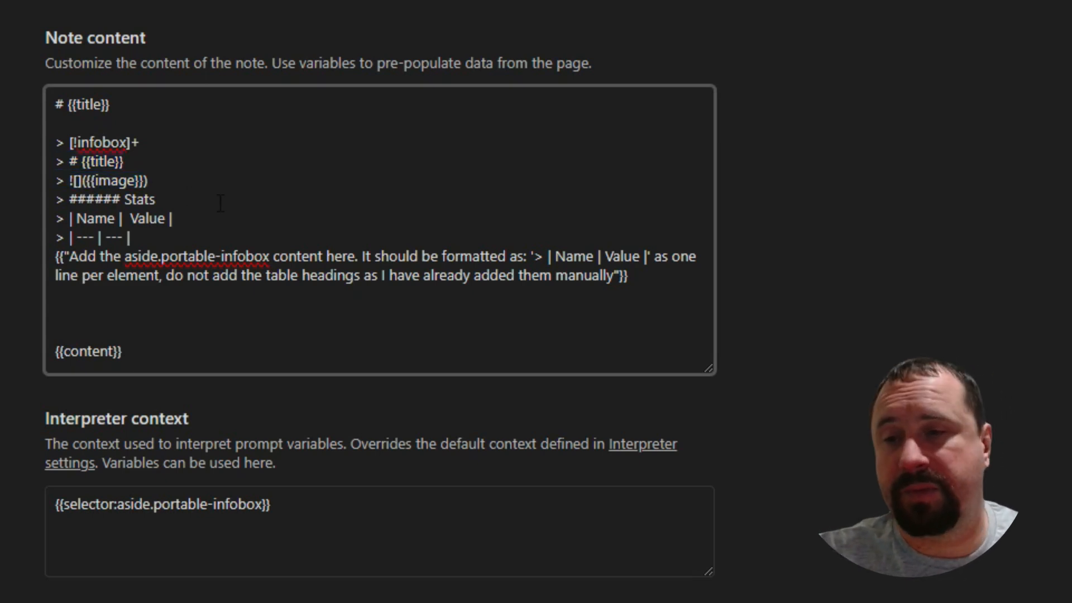
# Highlight the Markdown image prefix "![](" in front of the image variable in the note content.
pyautogui.press('Left')
pyautogui.press('Left')
pyautogui.press('Left')
pyautogui.press('Left')
pyautogui.press('Left')
pyautogui.press('Left')
pyautogui.press('Left')
pyautogui.press('Left')
pyautogui.press('Left')
pyautogui.press('Left')
pyautogui.press('Left')
pyautogui.press('Left')
pyautogui.press('Left')
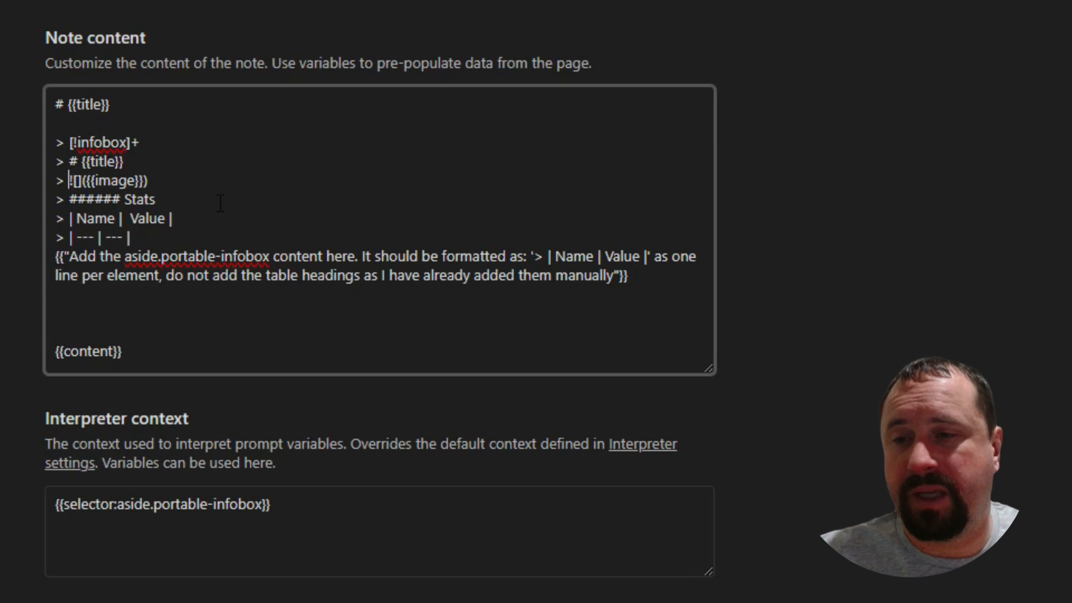
pyautogui.press('Right')
pyautogui.hotkey('shift', 'Right')
pyautogui.hotkey('shift', 'Right')
pyautogui.hotkey('shift', 'Right')
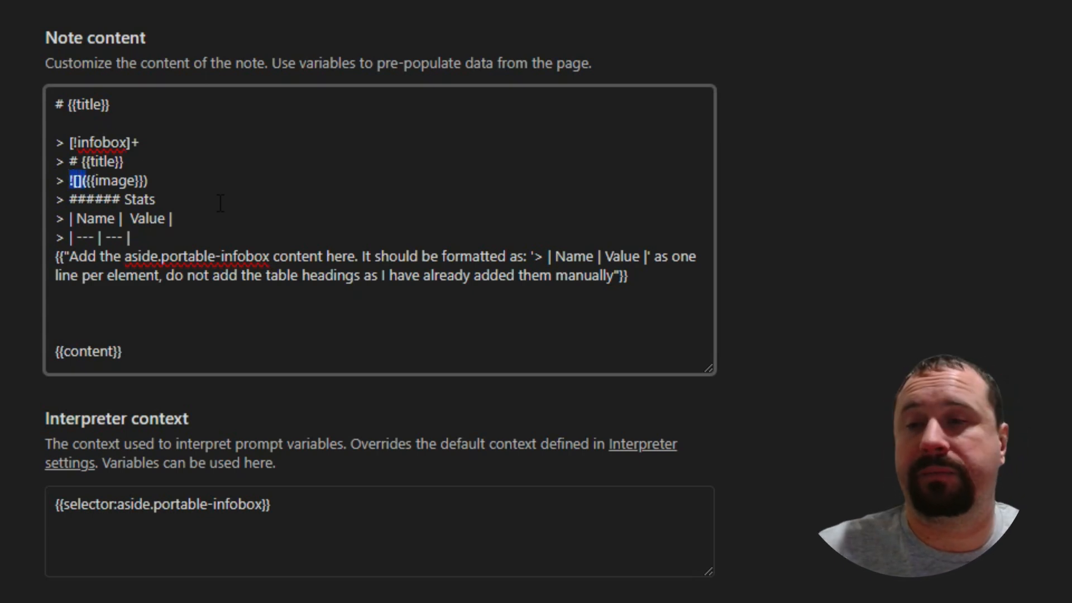
pyautogui.press('Left')
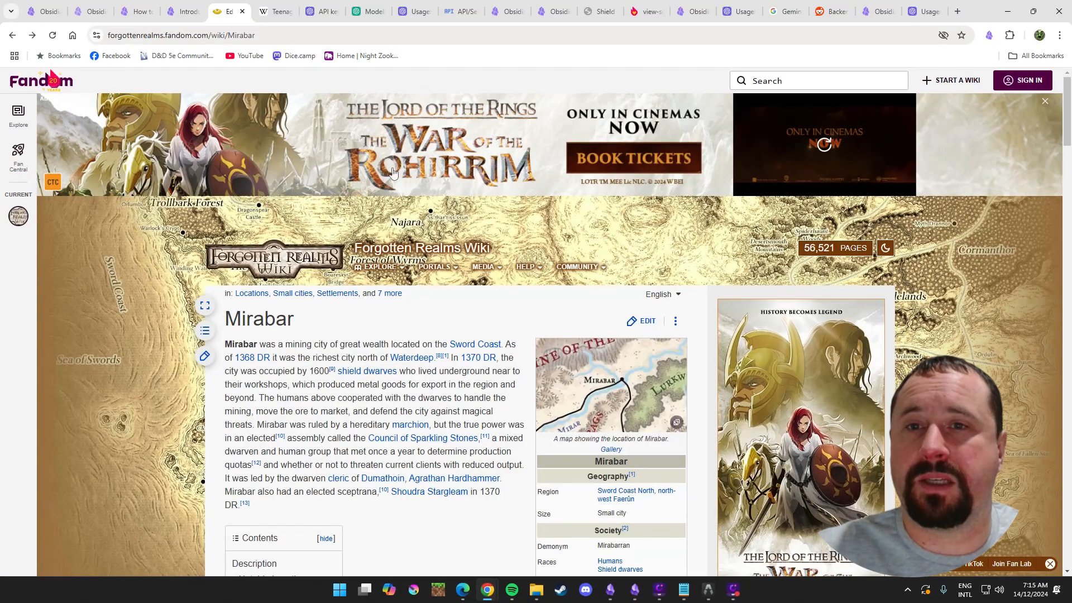
# Open Web Clipper's page variables for the Mirabar article and expand the image variable to inspect its URL.
pyautogui.click(989, 34)
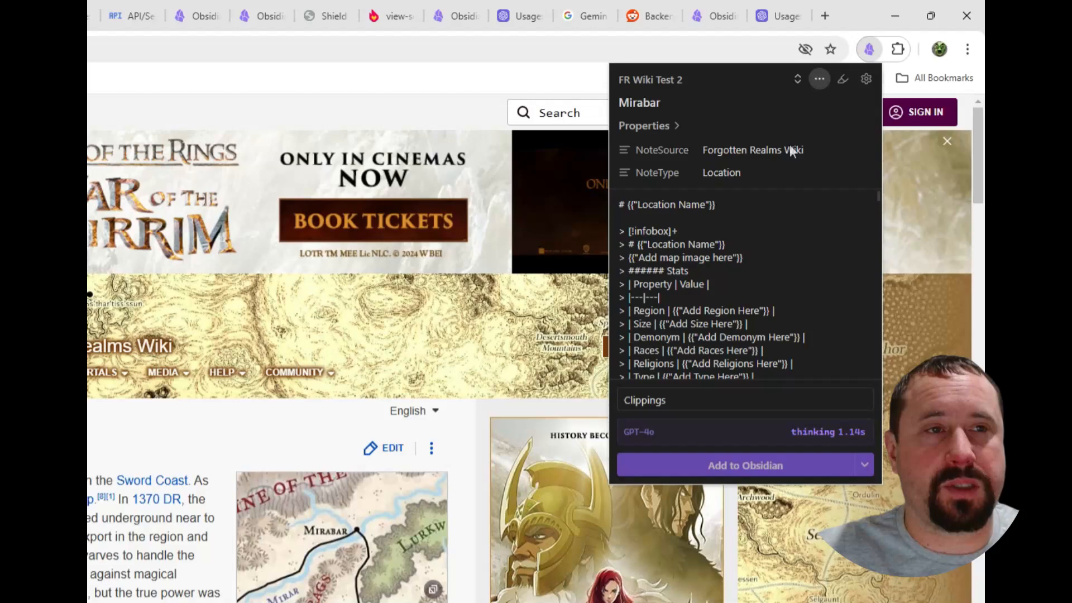
pyautogui.click(953, 56)
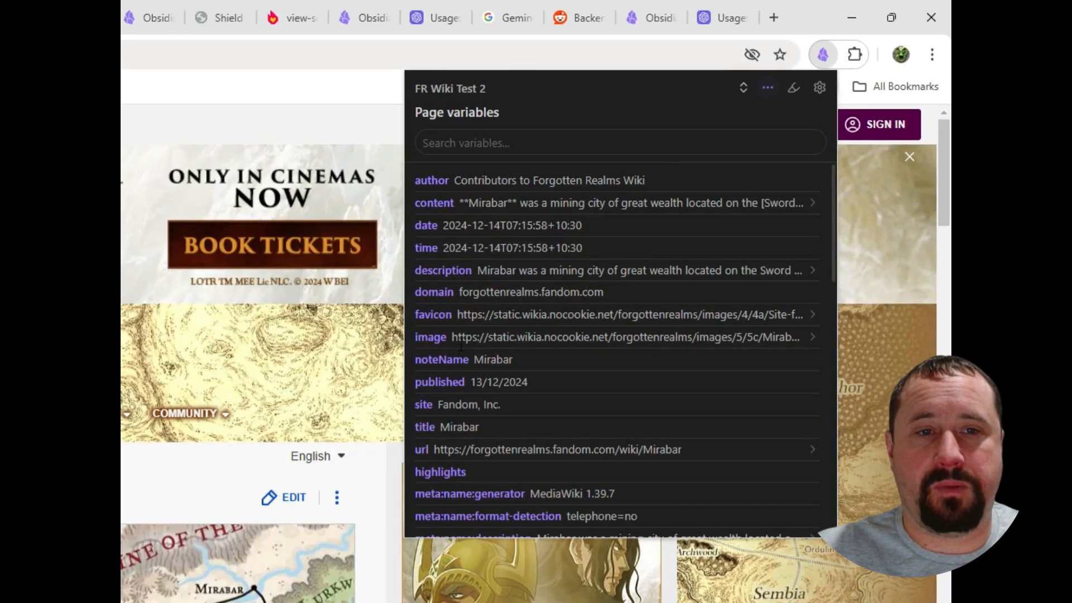
pyautogui.moveTo(460, 346); pyautogui.dragTo(819, 339)
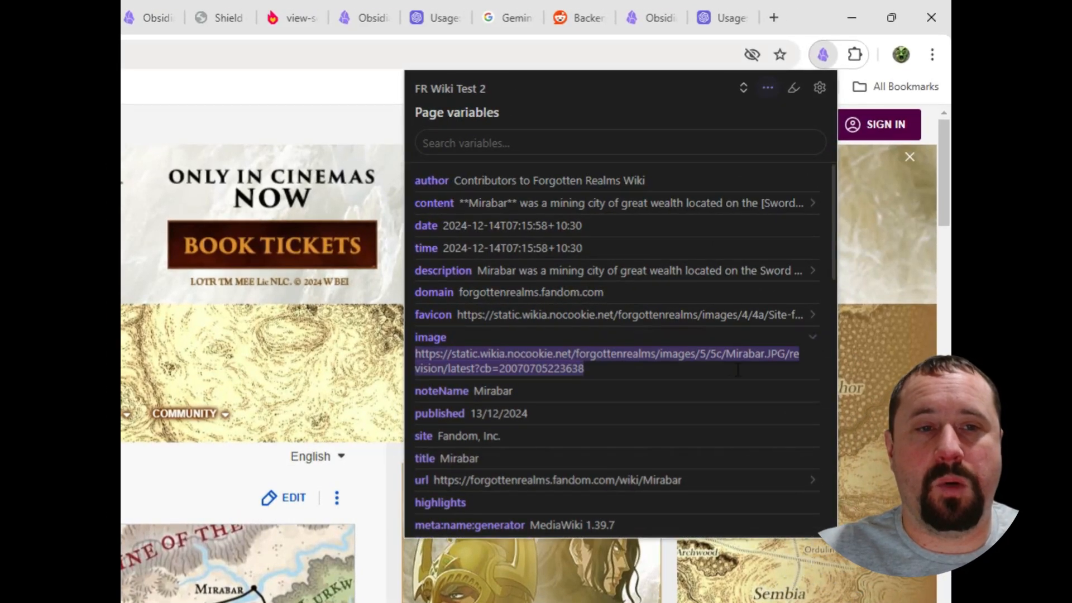
pyautogui.click(737, 369)
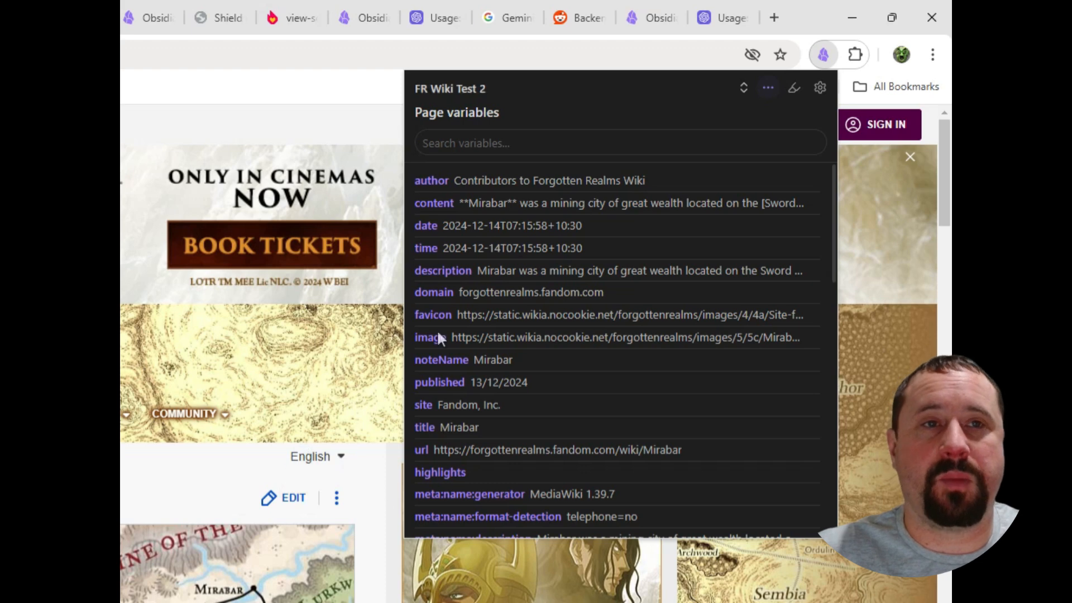
pyautogui.click(311, 153)
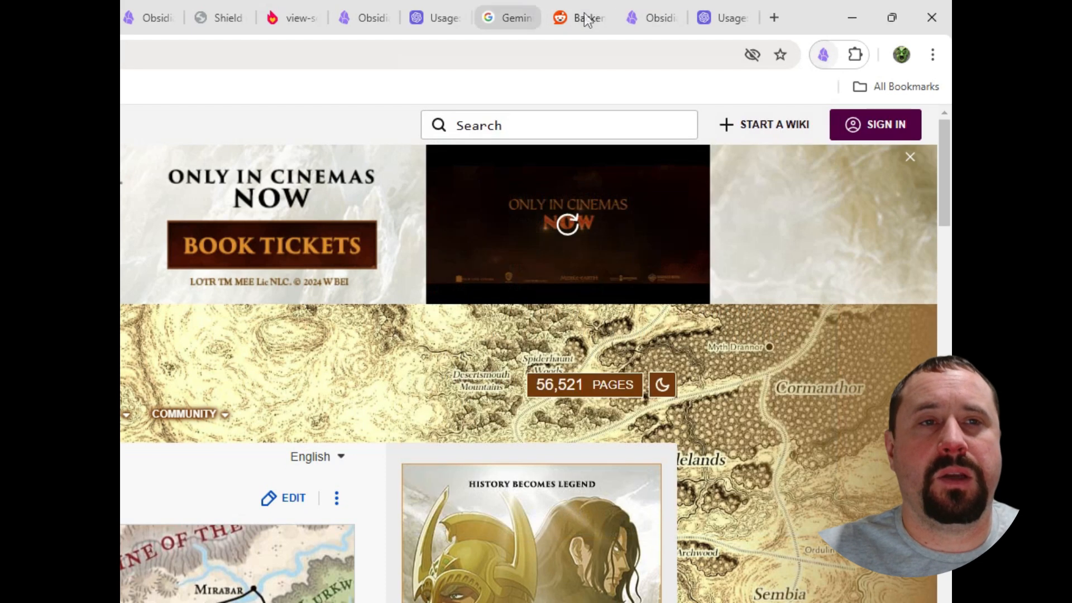
# Go back to the template settings and highlight the Stats heading line in the note content.
pyautogui.click(647, 18)
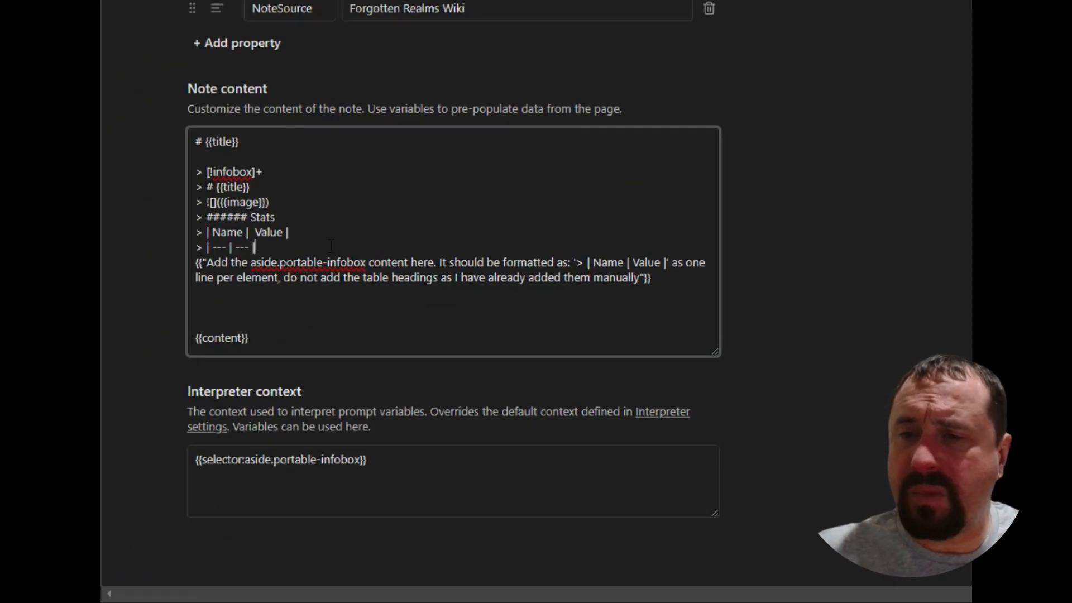
pyautogui.press('Up')
pyautogui.press('Up')
pyautogui.press('Up')
pyautogui.press('End')
pyautogui.press('Down')
pyautogui.press('End')
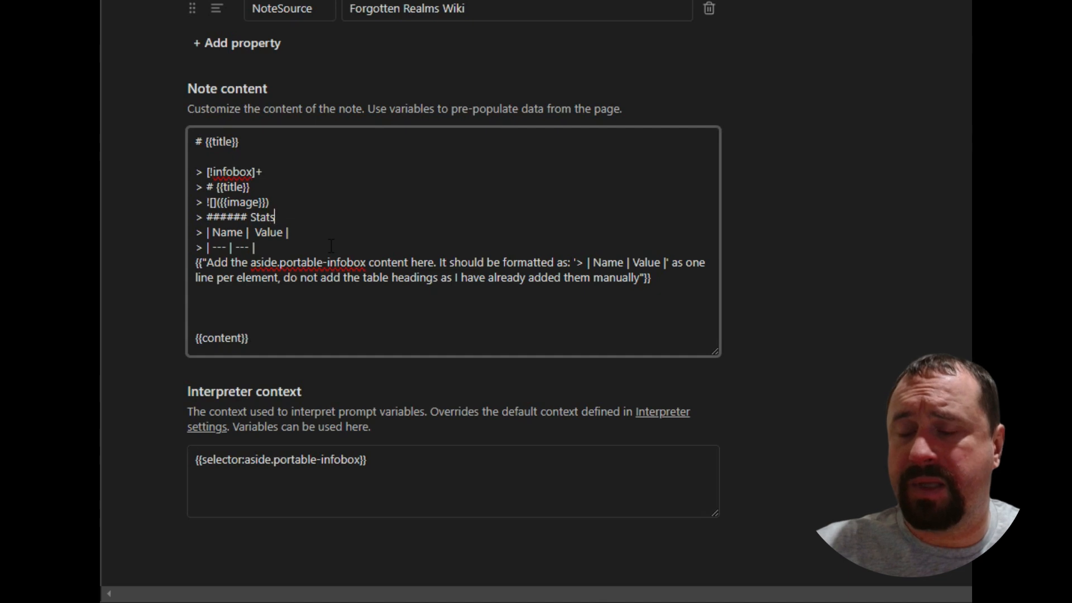
pyautogui.hotkey('shift', 'Home')
pyautogui.press('Down')
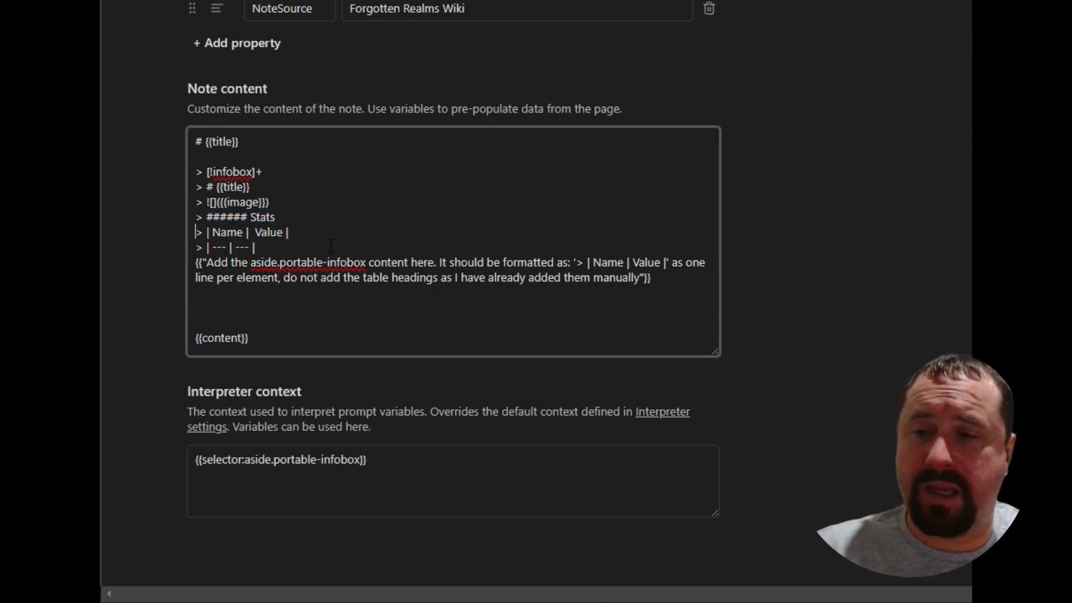
# Highlight the Name and Value table header together with its separator row in the note content.
pyautogui.hotkey('shift', 'Down')
pyautogui.hotkey('shift', 'Down')
pyautogui.hotkey('shift', 'Down')
pyautogui.hotkey('shift', 'Up')
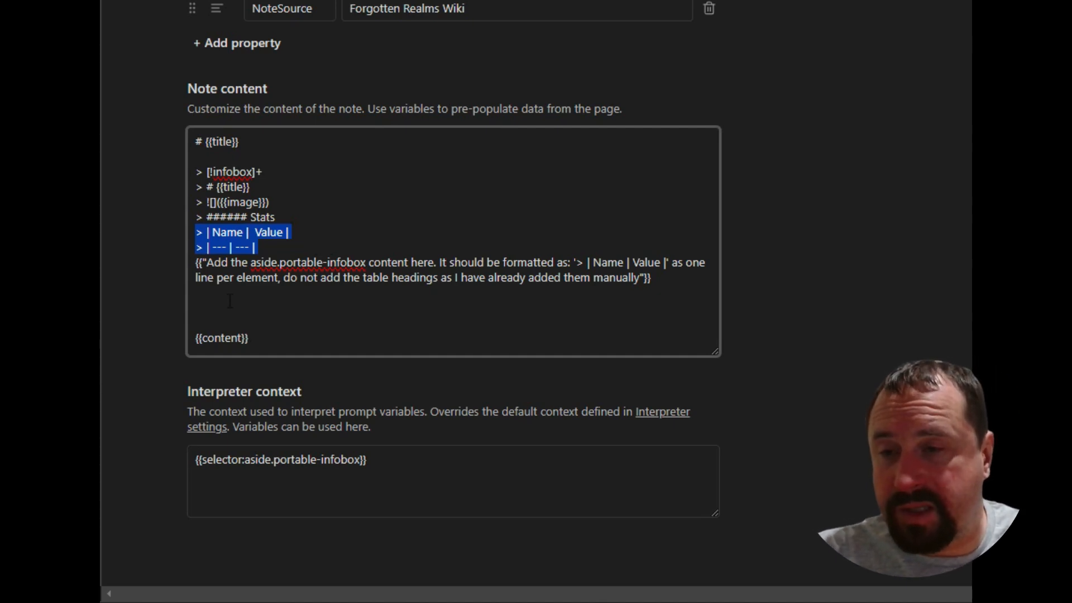
pyautogui.click(266, 249)
pyautogui.moveTo(274, 256); pyautogui.dragTo(156, 237)
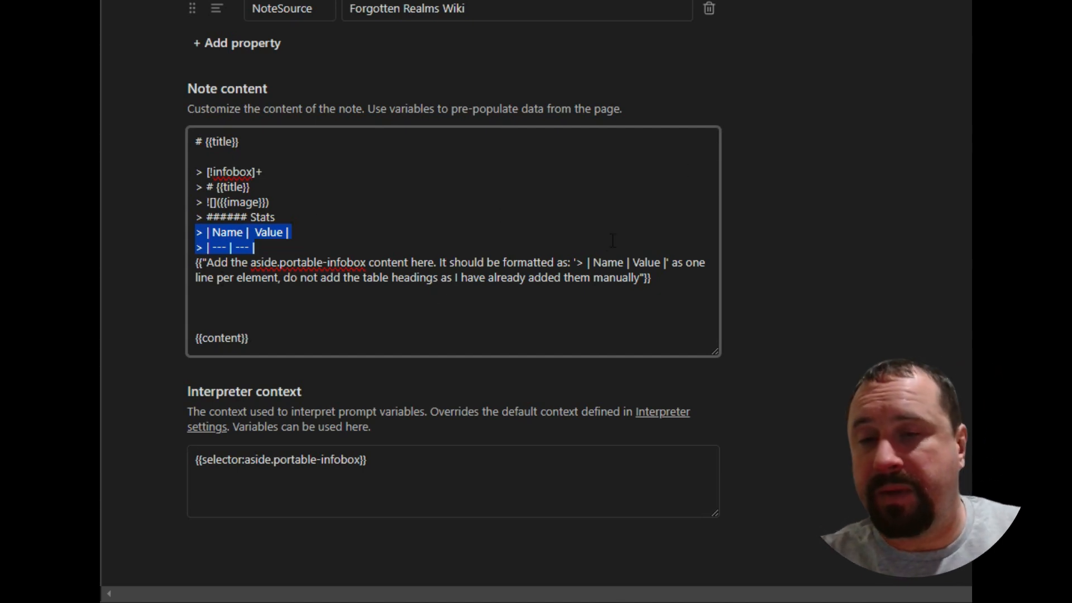
# Highlight the AI prompt for the infobox content, the interpreter context description, and the aside.portable-infobox selector.
pyautogui.moveTo(680, 286); pyautogui.dragTo(129, 261)
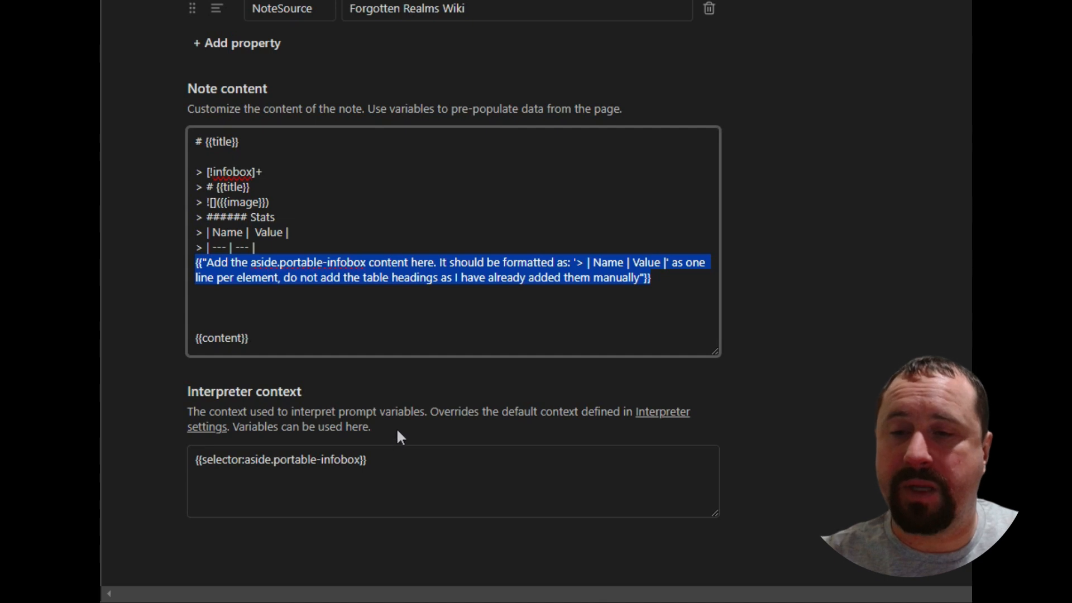
pyautogui.moveTo(396, 428); pyautogui.dragTo(166, 386)
pyautogui.click(837, 386)
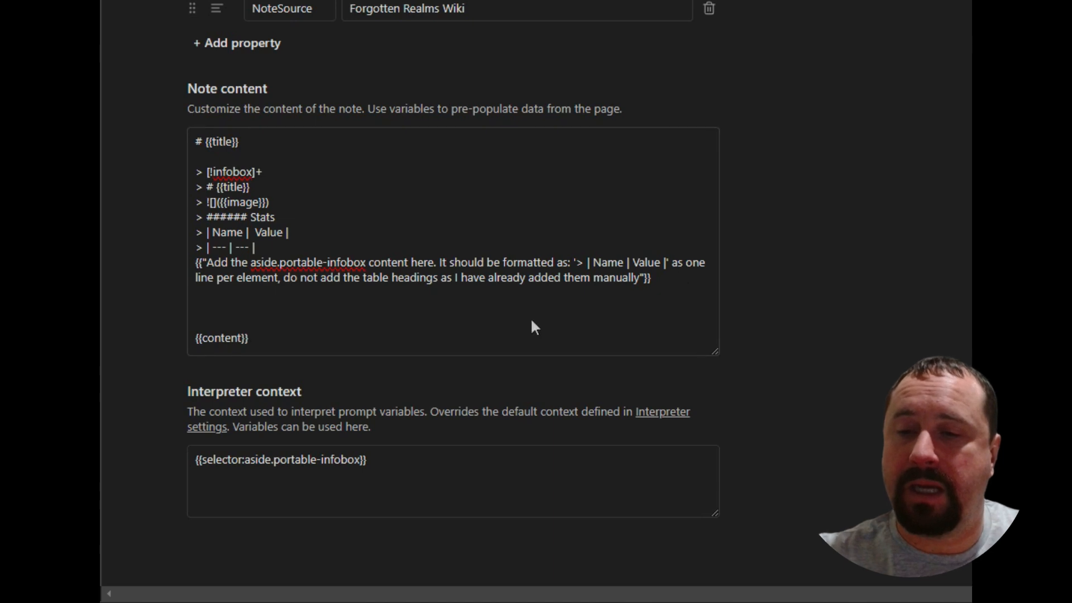
pyautogui.moveTo(390, 461); pyautogui.dragTo(193, 460)
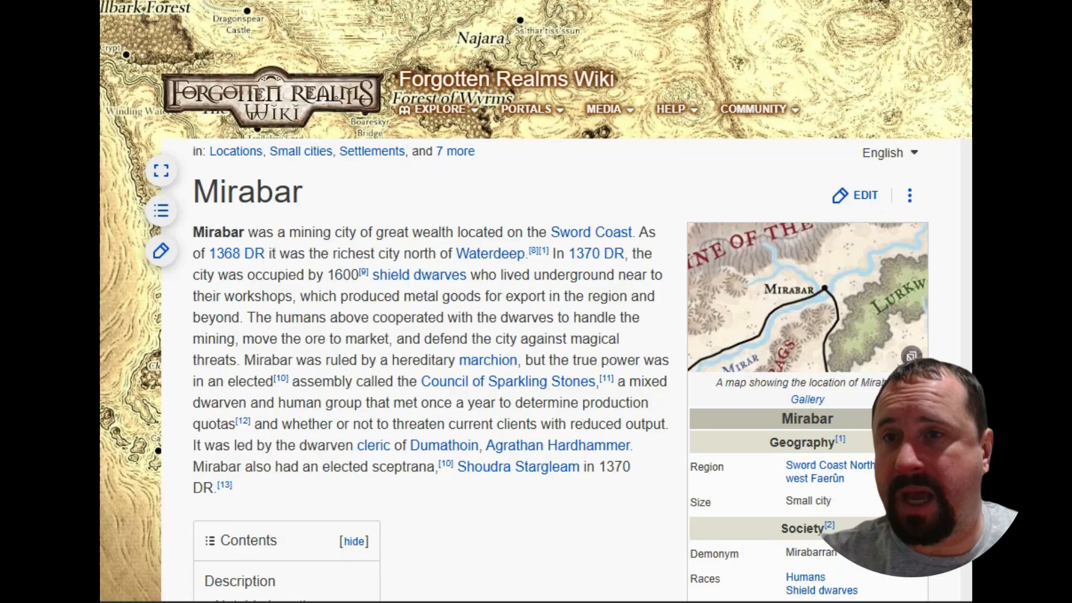
# Examine the infobox of the Mirabar wiki article from its map image down to the History section.
pyautogui.moveTo(494, 156)
pyautogui.scroll(-3, 869, 463)
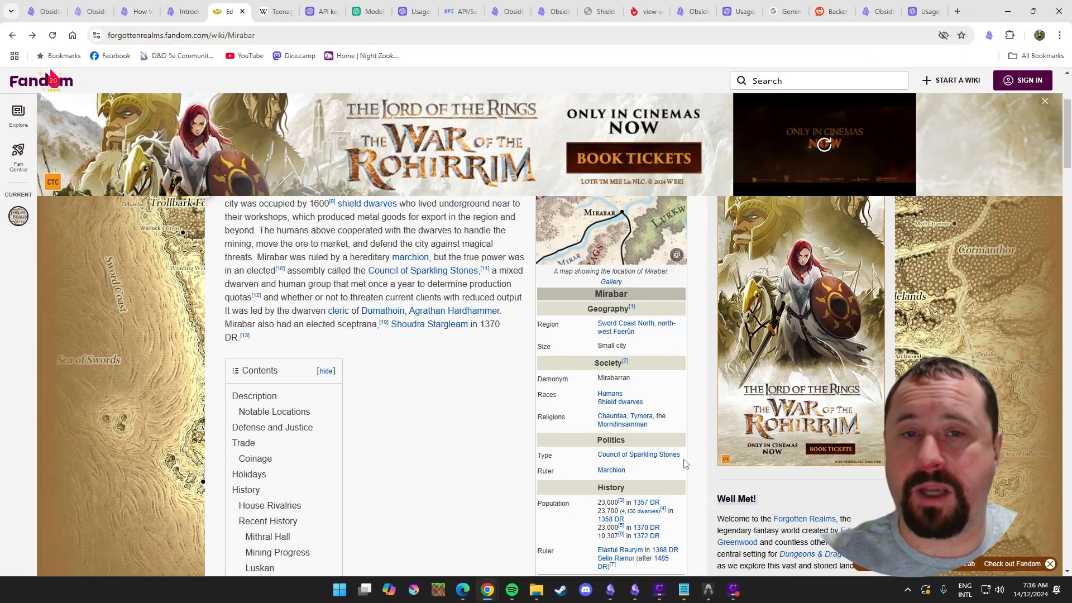
pyautogui.scroll(3, 706, 430)
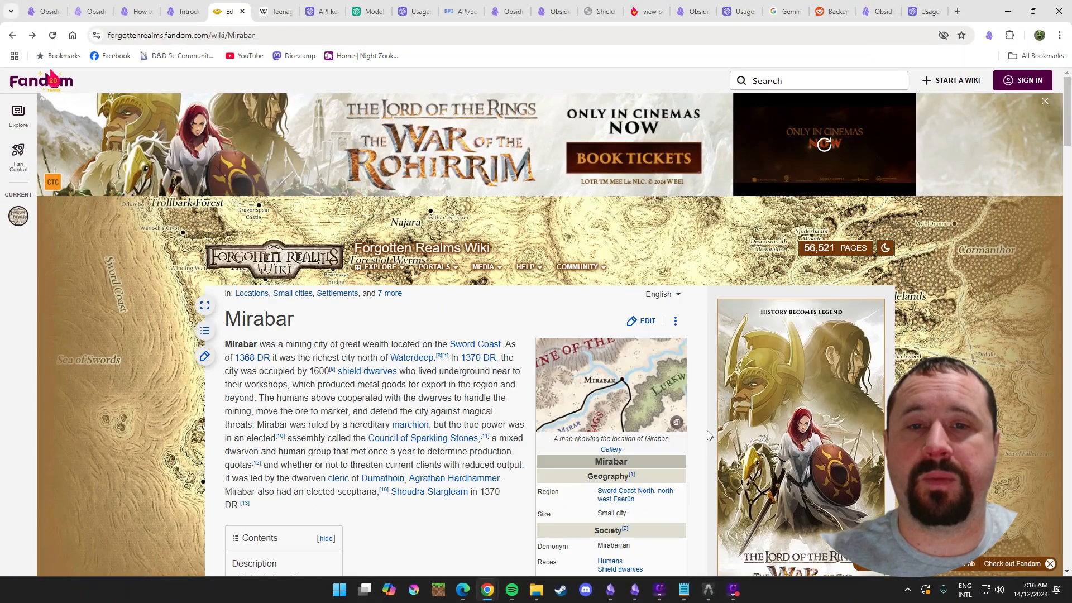
# Browse Web Clipper's page variables for Mirabar through the meta and schema entries, and close the list.
pyautogui.click(989, 35)
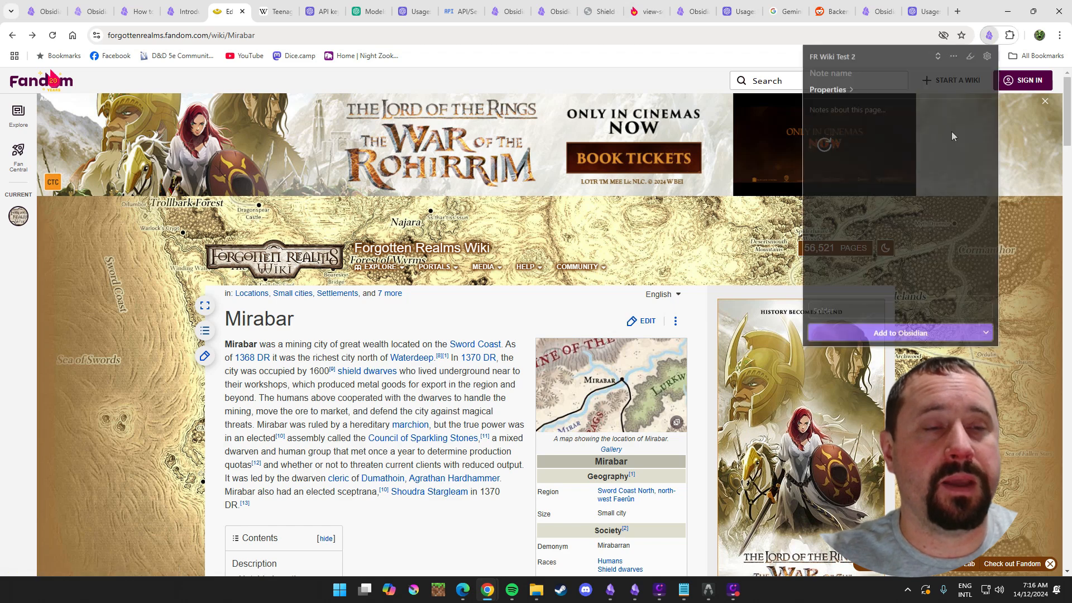
pyautogui.click(953, 56)
pyautogui.scroll(-5, 852, 193)
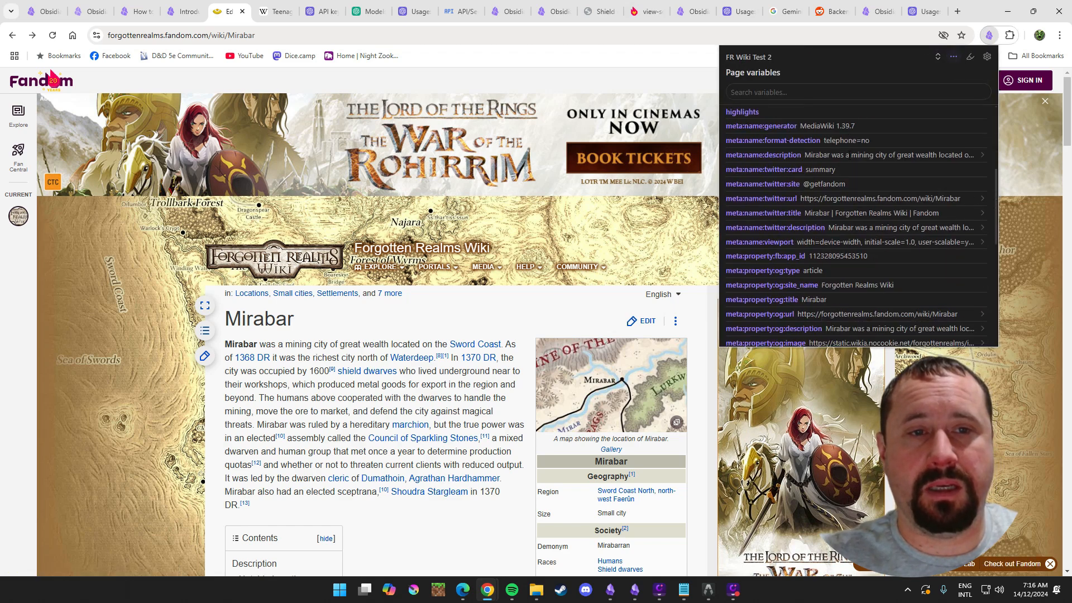
pyautogui.scroll(-10, 847, 162)
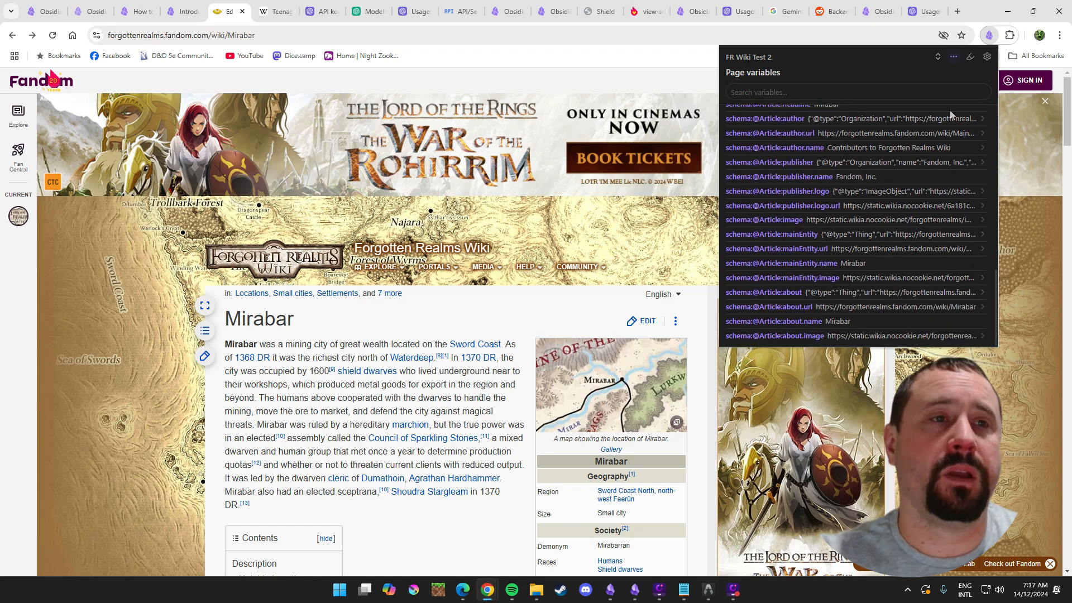
pyautogui.click(953, 56)
pyautogui.click(493, 408)
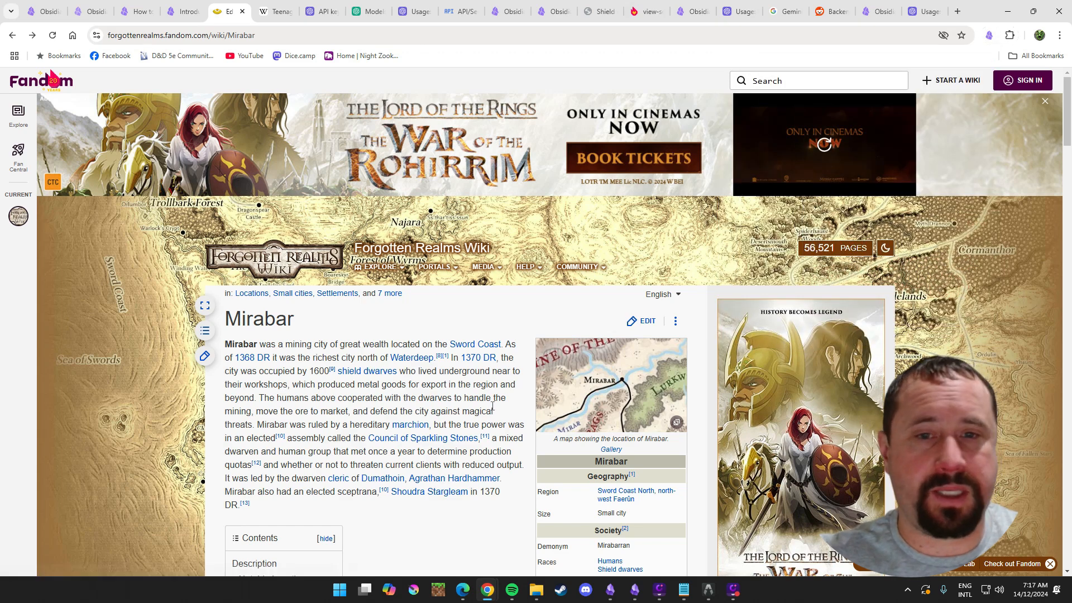
pyautogui.rightClick(510, 392)
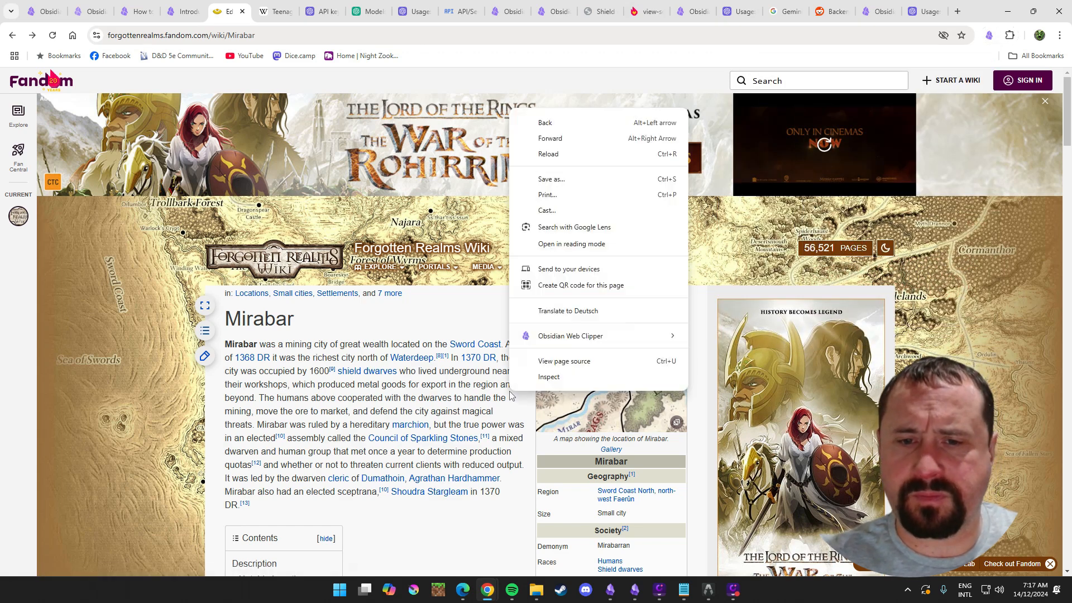
pyautogui.click(585, 252)
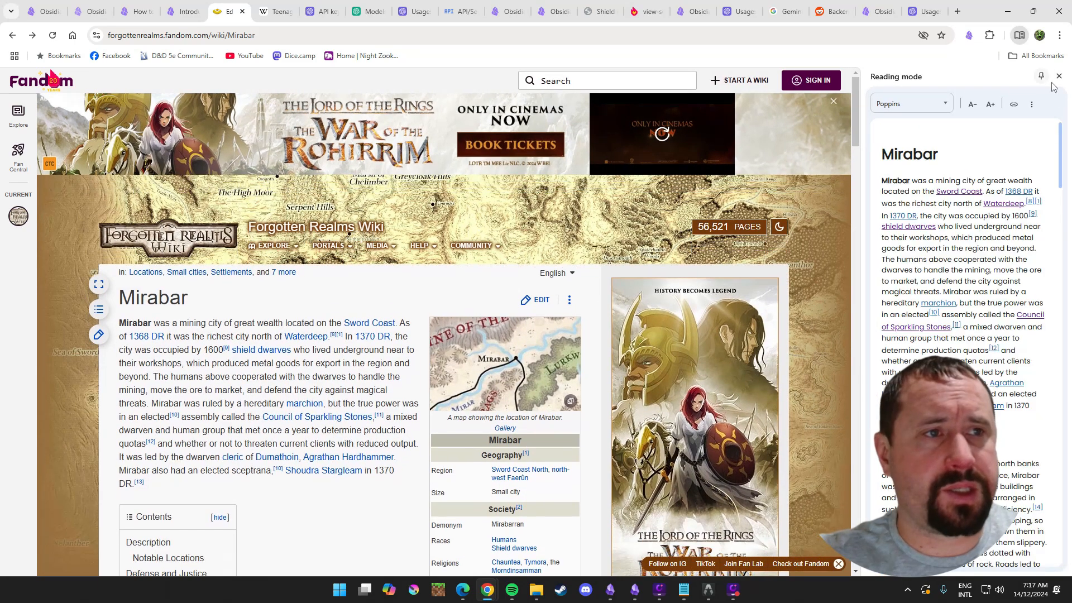
pyautogui.click(1059, 77)
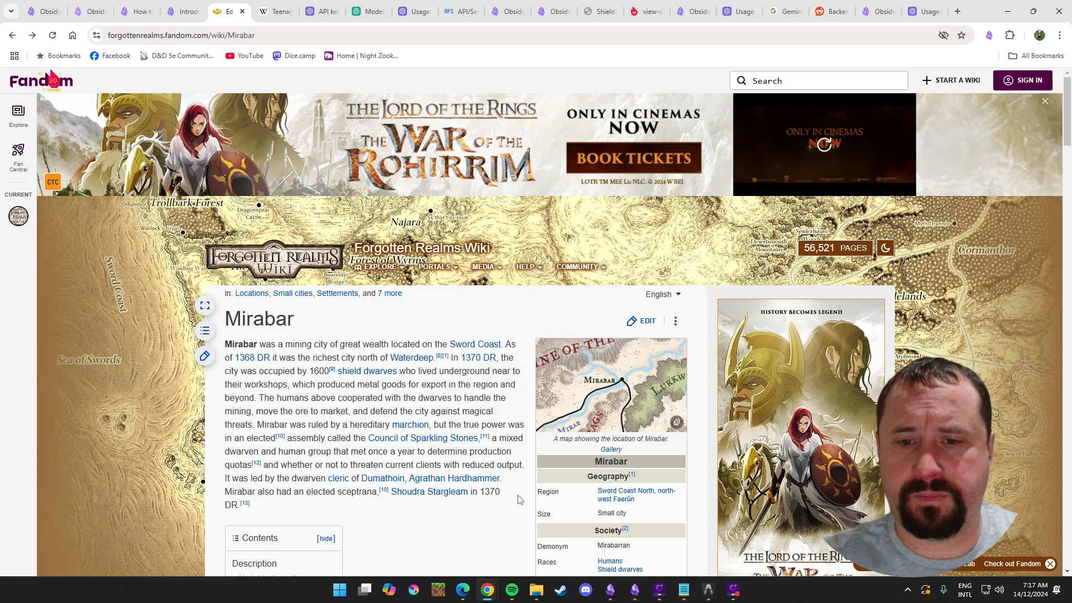
# Open the page source of the Mirabar article.
pyautogui.rightClick(515, 453)
pyautogui.click(578, 426)
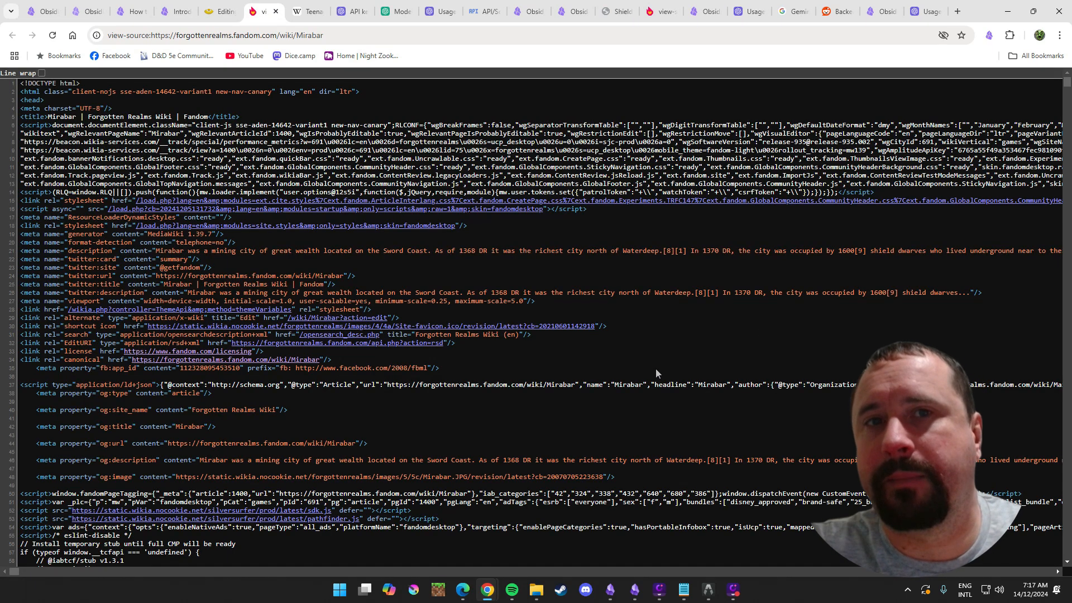
# Scan the Mirabar page source from the head metadata through the scripts down to the site navigation markup.
pyautogui.scroll(-2, 614, 239)
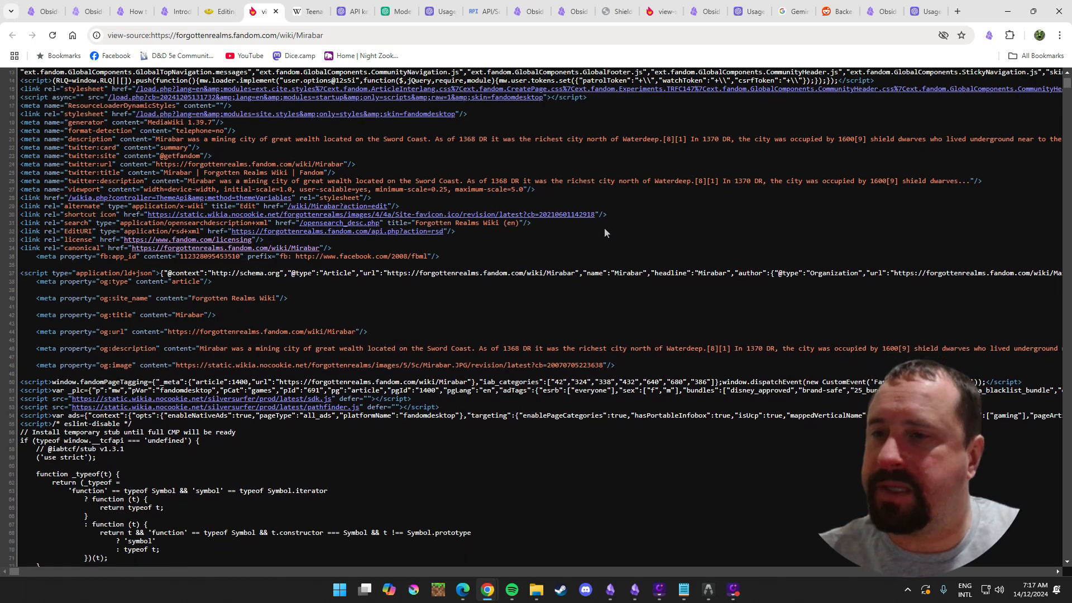
pyautogui.scroll(-10, 650, 199)
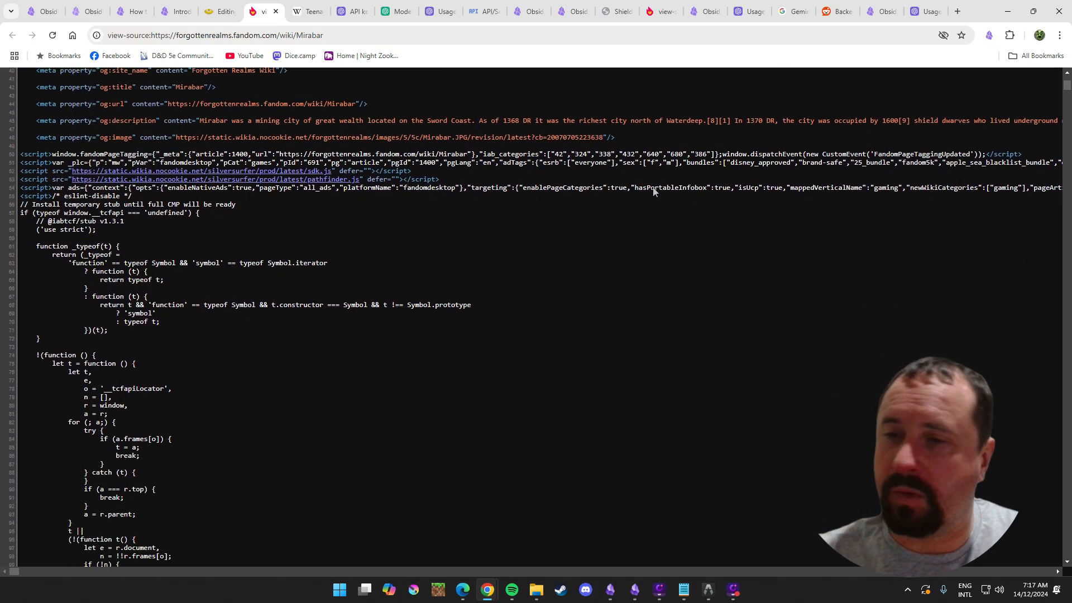
pyautogui.scroll(-5, 603, 199)
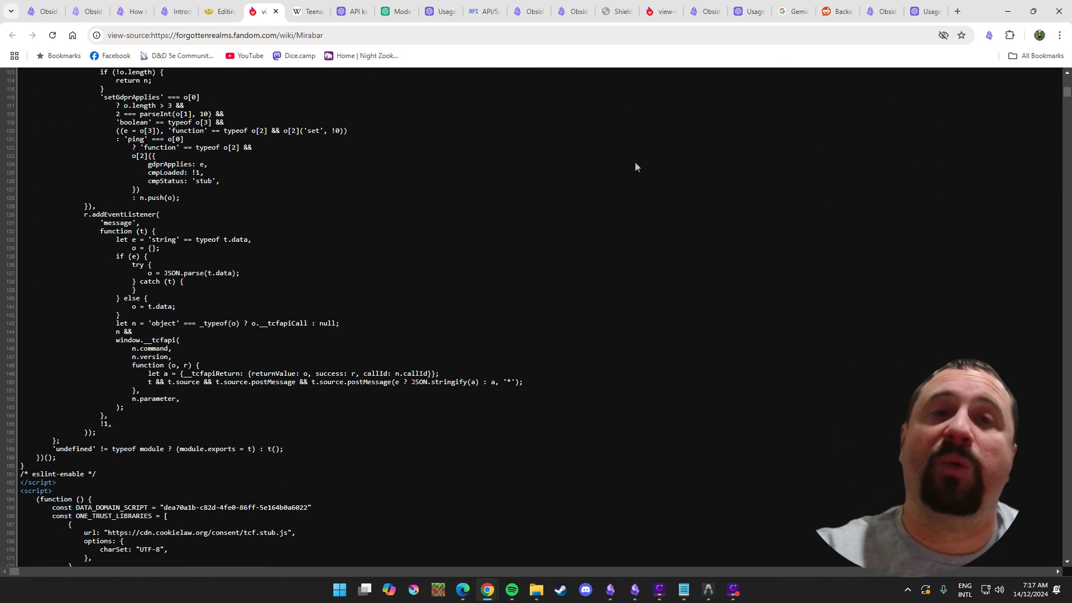
pyautogui.scroll(-17, 642, 184)
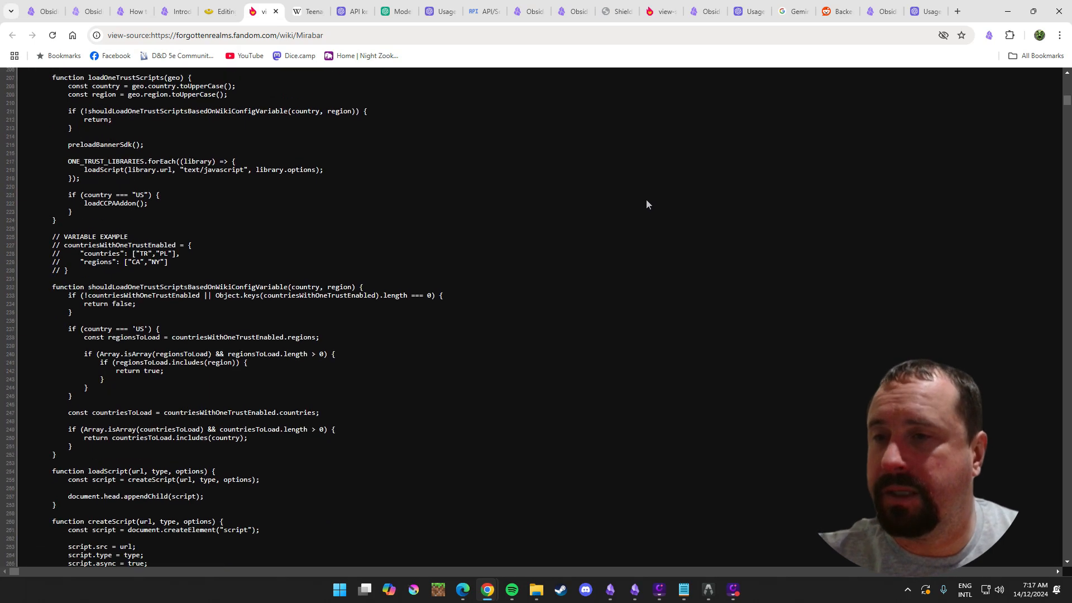
pyautogui.scroll(-14, 659, 211)
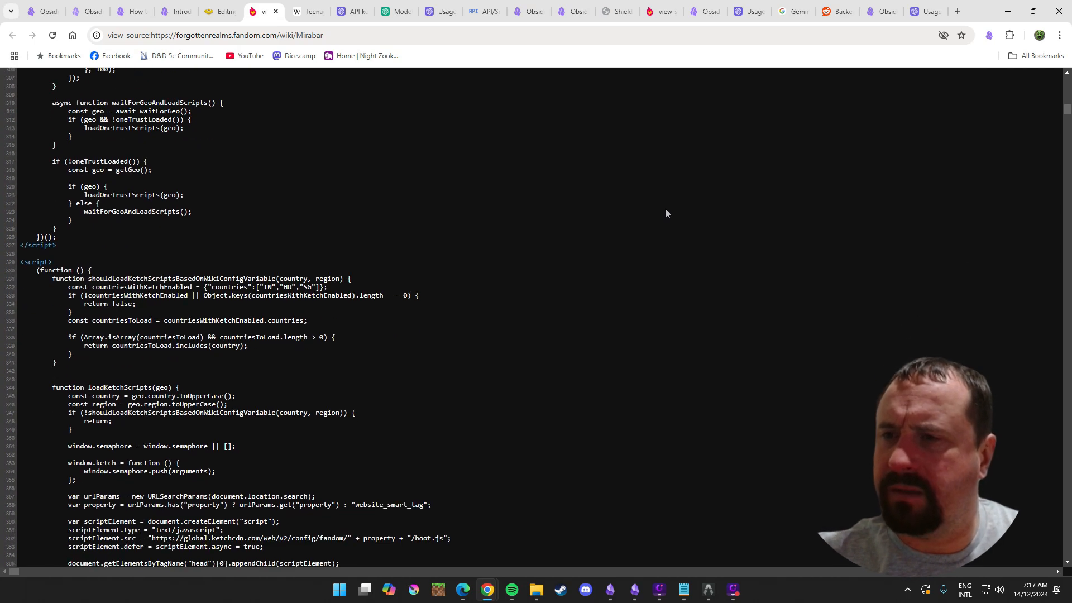
pyautogui.scroll(-10, 676, 219)
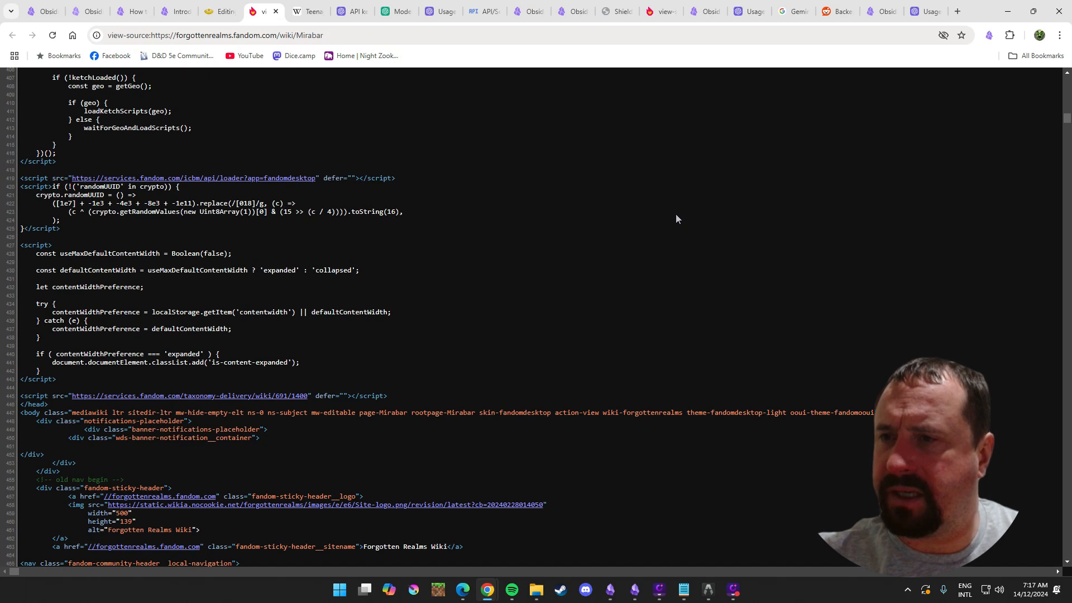
pyautogui.scroll(-4, 677, 215)
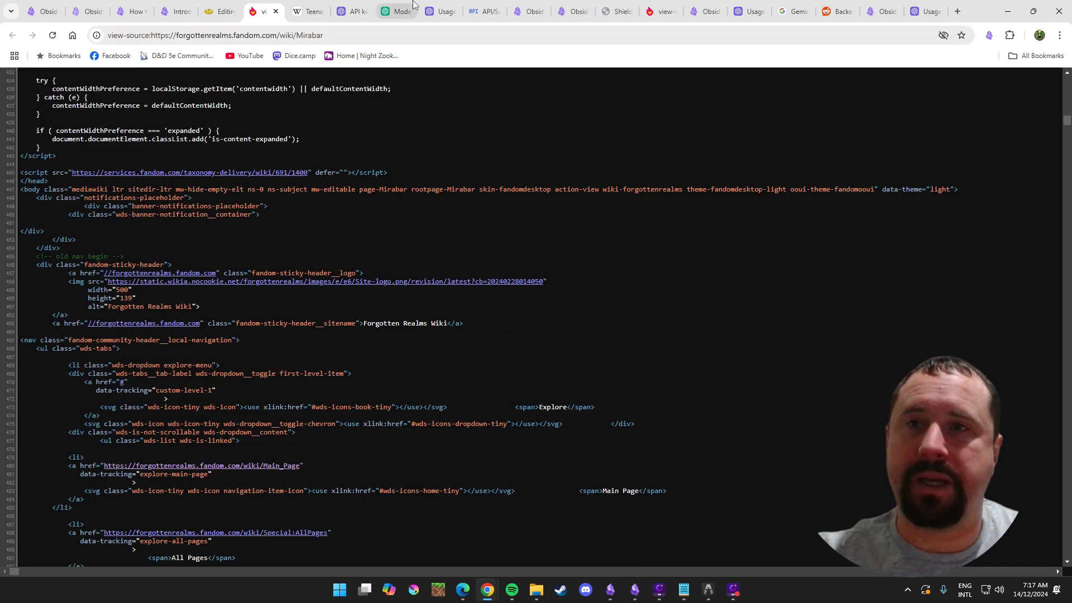
# Copy the map caption "A map showing the location of Mirabar." from the article and search the page source for it.
pyautogui.click(220, 11)
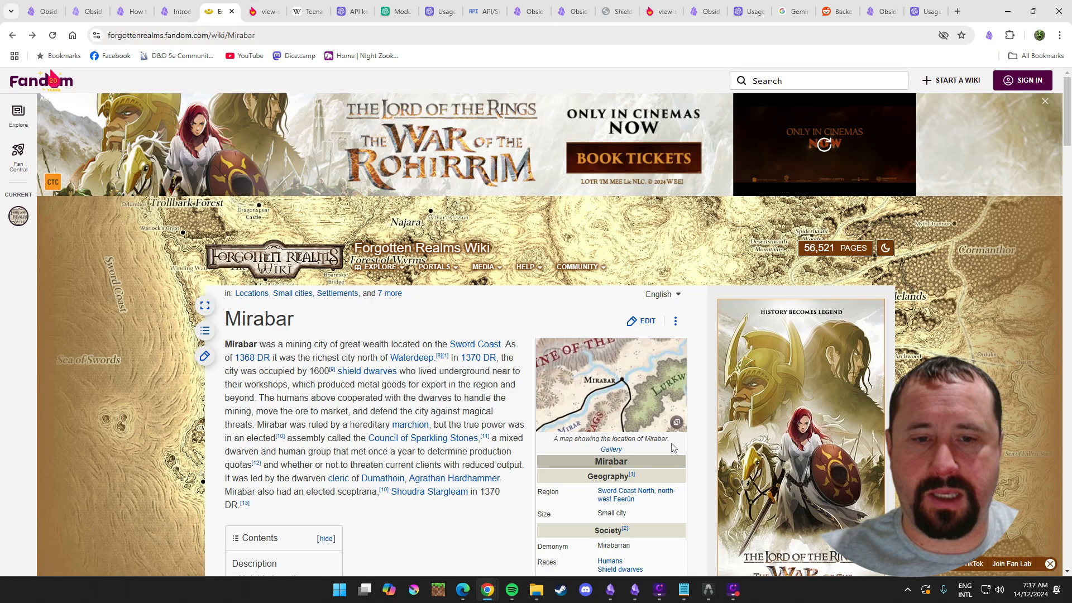
pyautogui.moveTo(681, 442); pyautogui.dragTo(551, 447)
pyautogui.hotkey('ctrl', 'c')
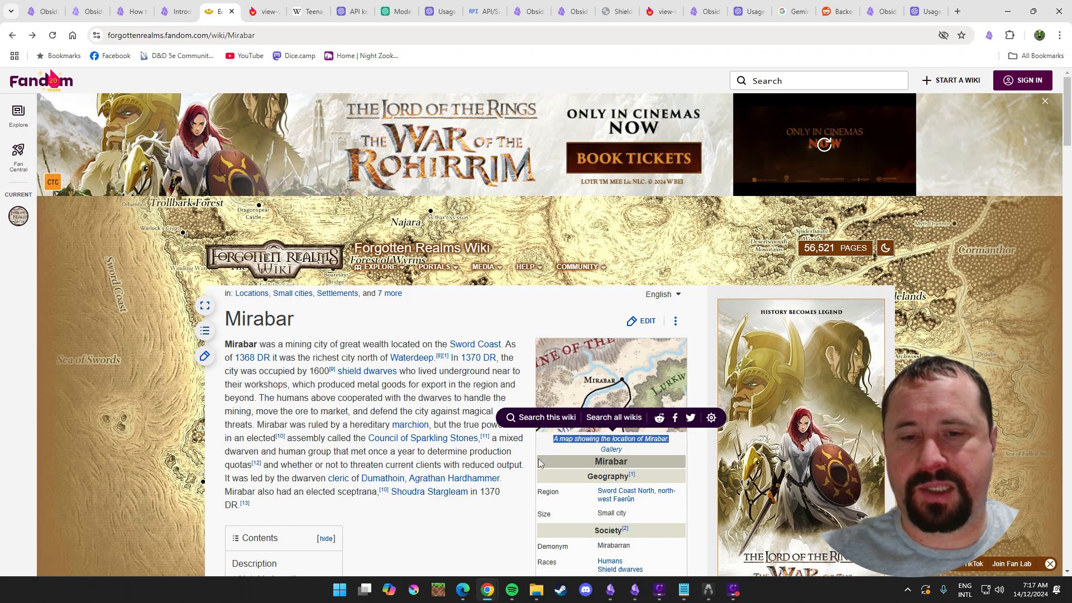
pyautogui.click(267, 13)
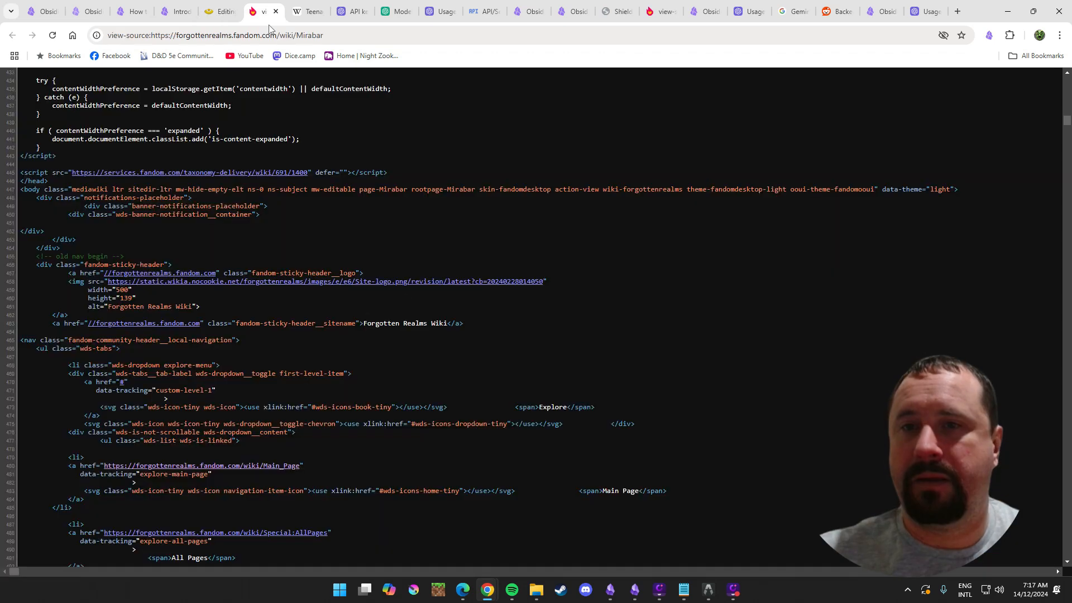
pyautogui.moveTo(575, 190); pyautogui.dragTo(564, 202)
pyautogui.click(555, 206)
pyautogui.hotkey('ctrl', 'f')
pyautogui.hotkey('ctrl', 'v')
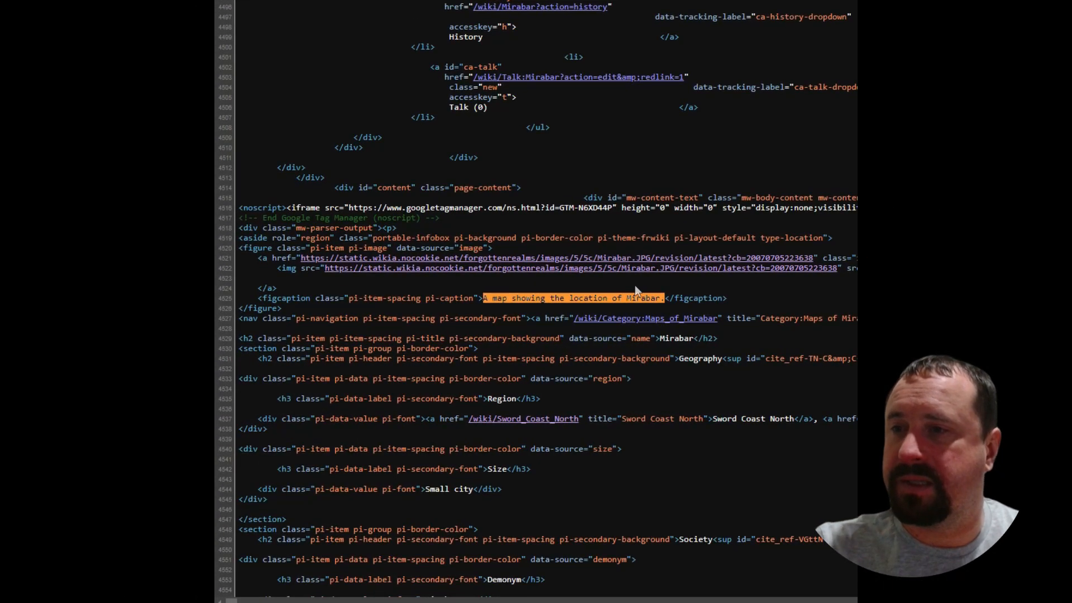
# Highlight the full opening aside tag with the portable-infobox class above the map caption in the source.
pyautogui.scroll(-1, 287, 261)
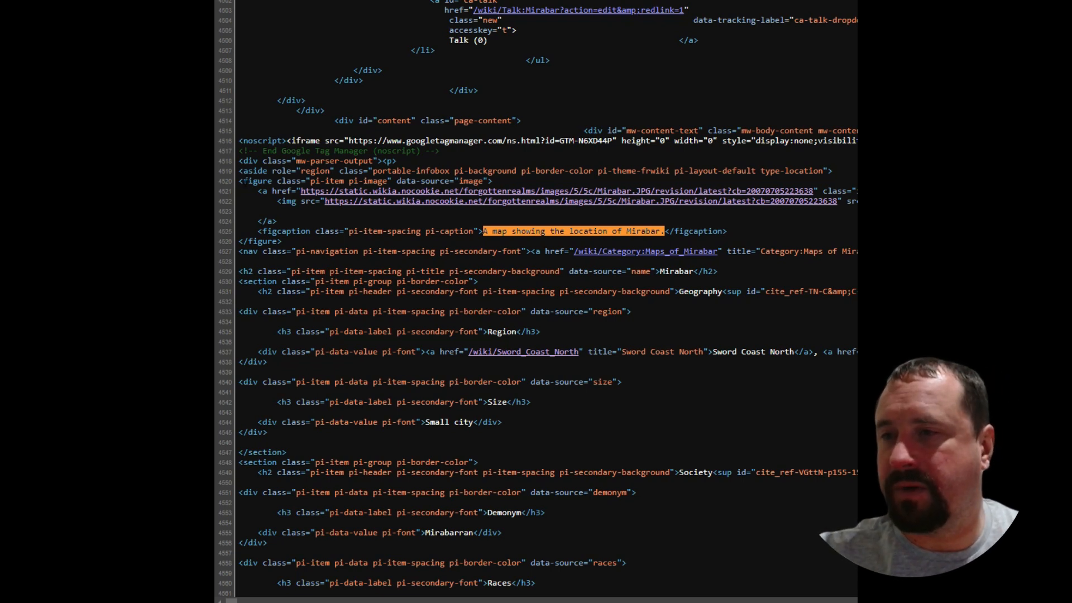
pyautogui.moveTo(239, 171); pyautogui.dragTo(546, 176)
pyautogui.moveTo(730, 186); pyautogui.dragTo(837, 171)
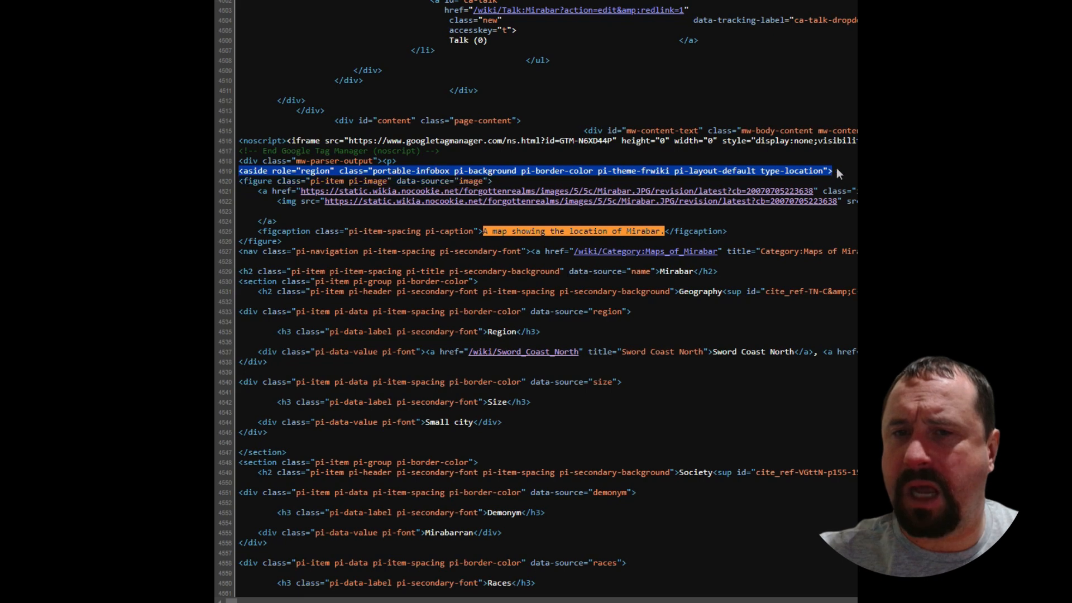
# Examine the infobox markup below the aside tag and on through the article's contents and sections to locate the closing aside tag.
pyautogui.scroll(-7, 799, 264)
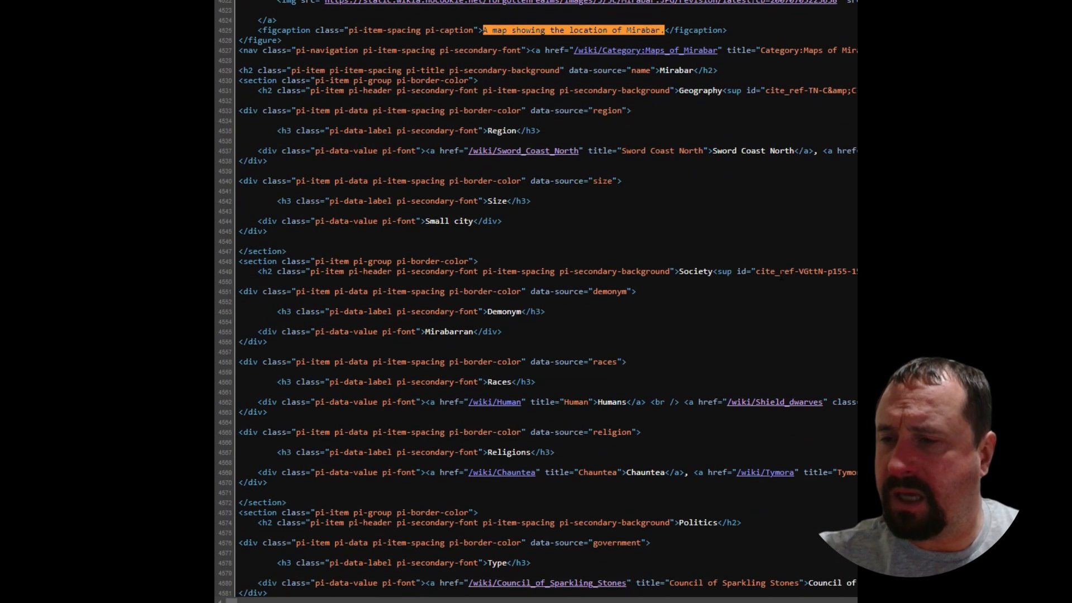
pyautogui.scroll(-18, 356, 229)
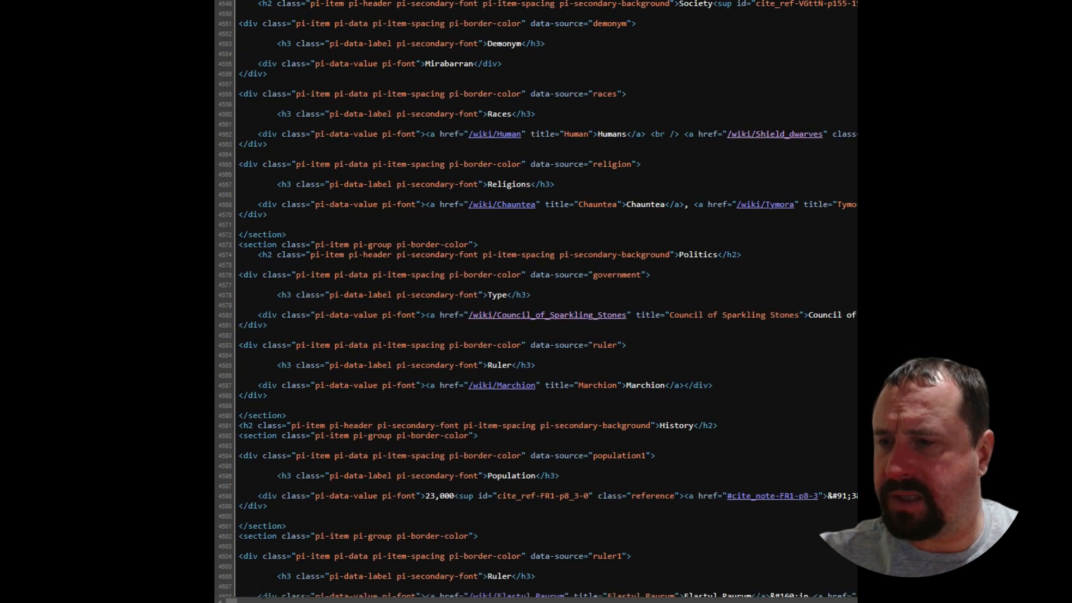
pyautogui.scroll(-13, 383, 357)
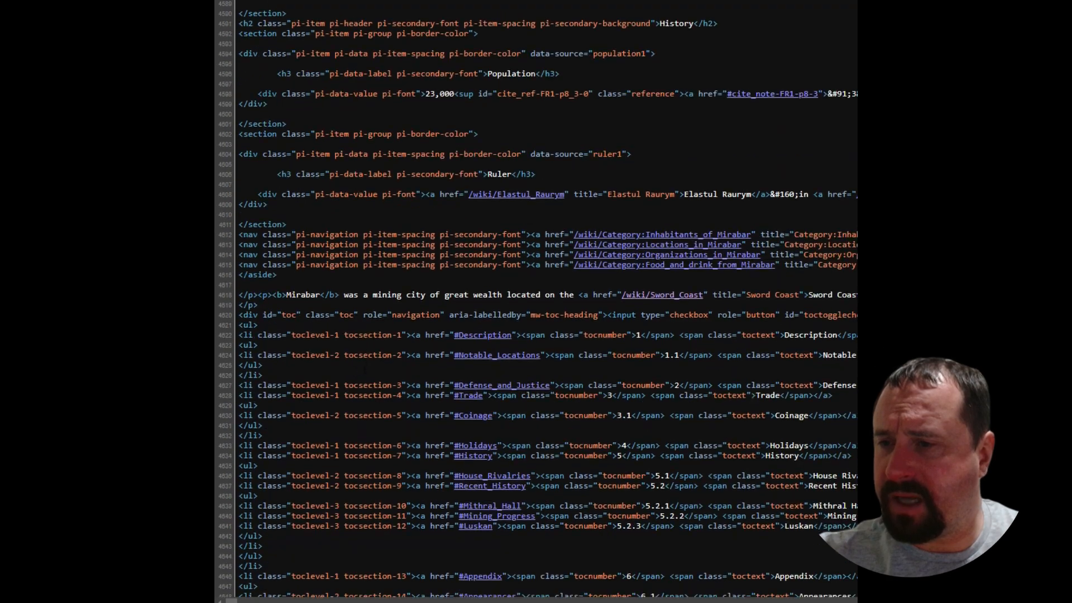
pyautogui.scroll(-10, 382, 370)
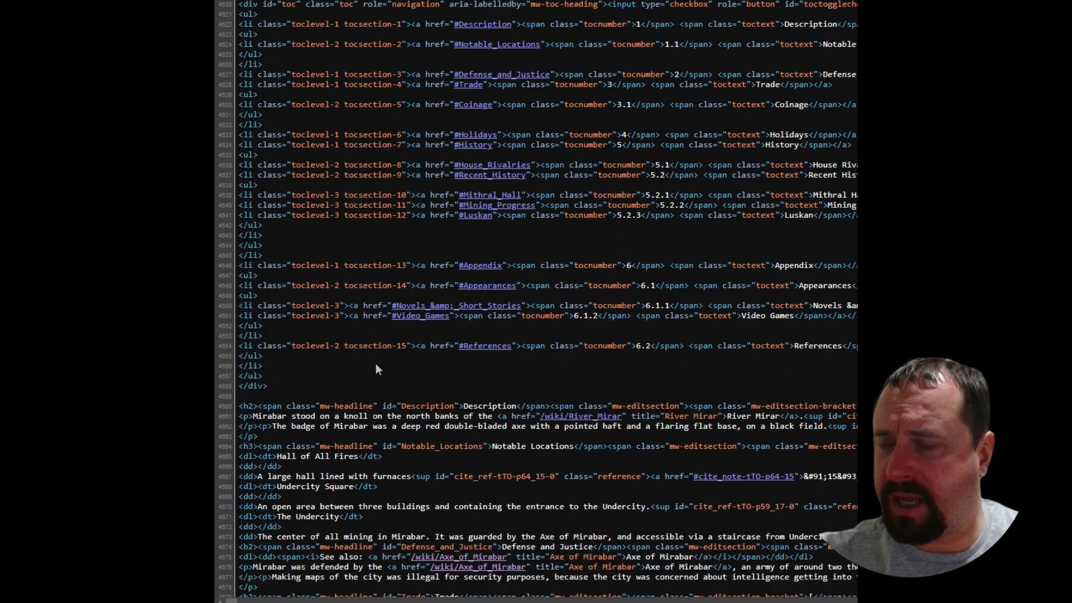
pyautogui.scroll(-8, 382, 370)
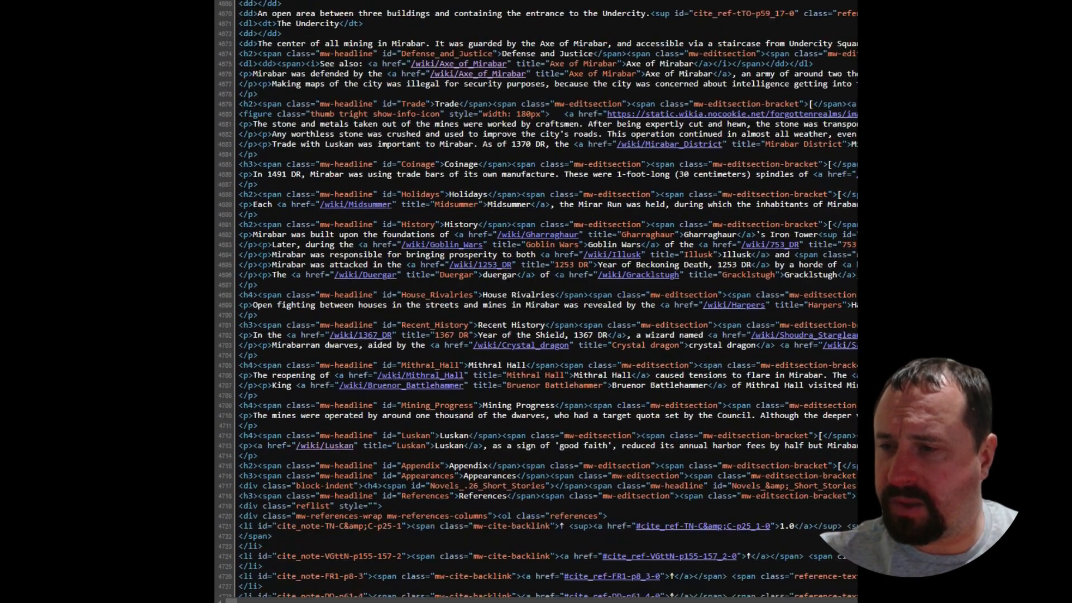
pyautogui.scroll(-9, 391, 365)
pyautogui.scroll(20, 390, 365)
pyautogui.rightClick(390, 363)
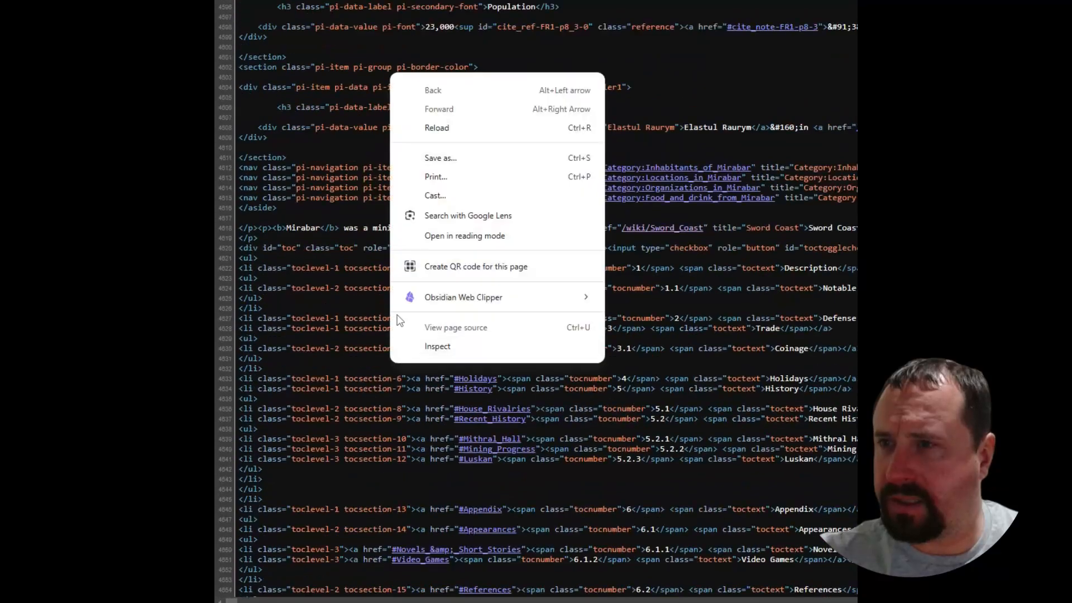
pyautogui.press('Escape')
# Select the whole infobox block in the source, from the closing aside tag back up to its opening tag.
pyautogui.moveTo(297, 415); pyautogui.dragTo(214, 168)
pyautogui.scroll(16, 249, 362)
pyautogui.scroll(9, 268, 305)
pyautogui.scroll(-9, 762, 328)
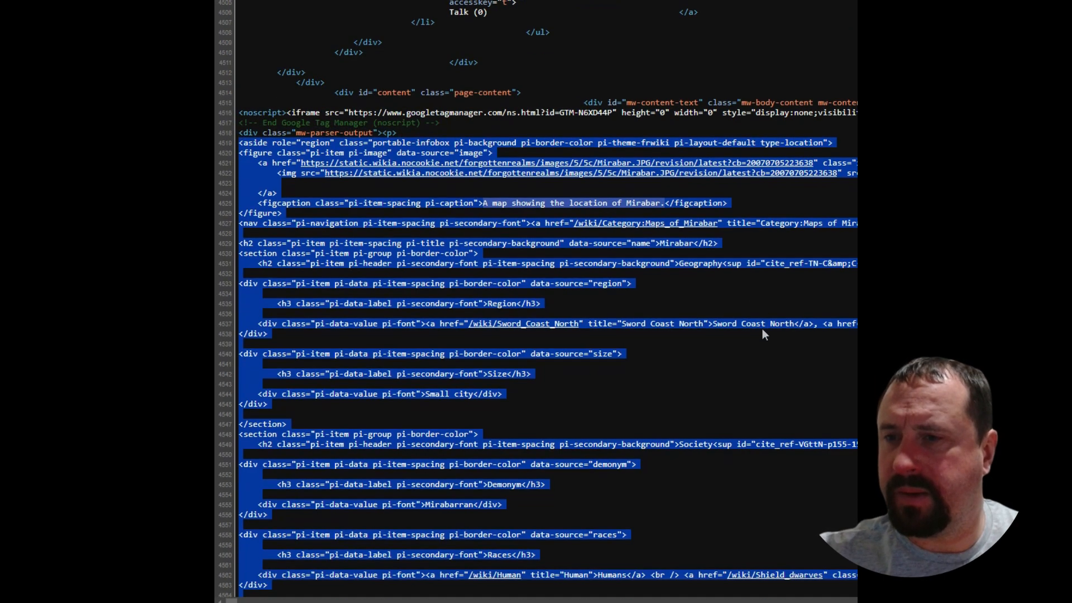
pyautogui.scroll(-8, 797, 339)
pyautogui.scroll(15, 782, 307)
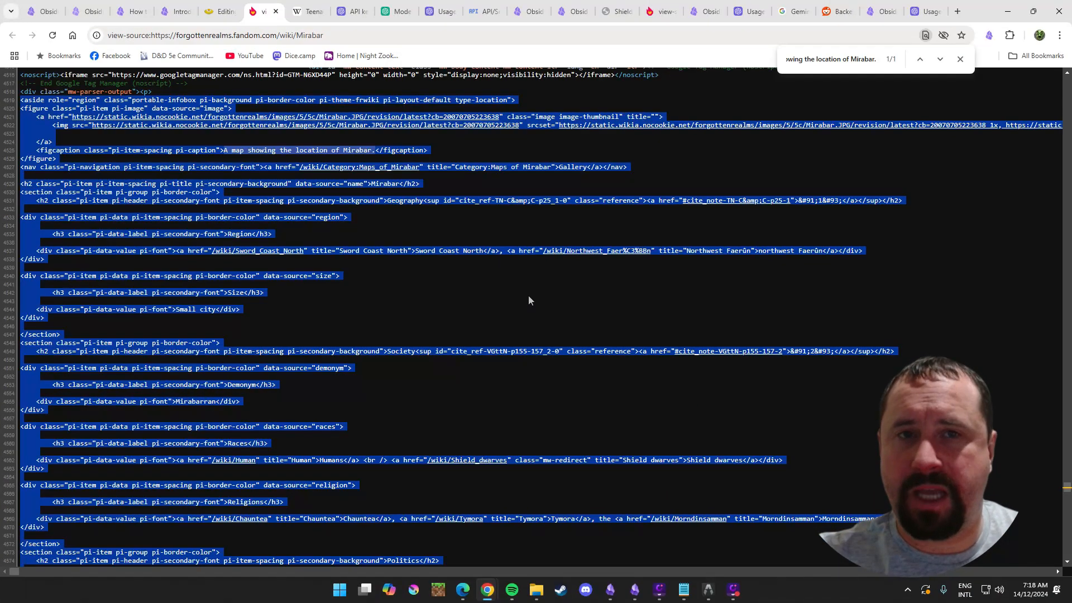
# Compare the template's interpreter context selector with the page source, highlighting the word "aside" in the infobox's opening tag.
pyautogui.click(885, 11)
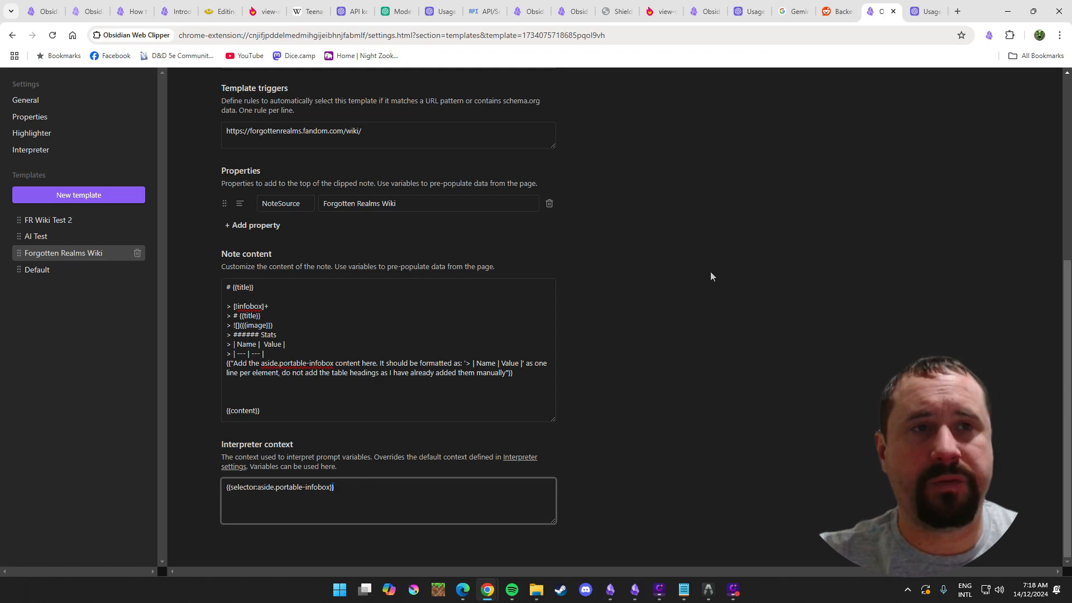
pyautogui.click(253, 9)
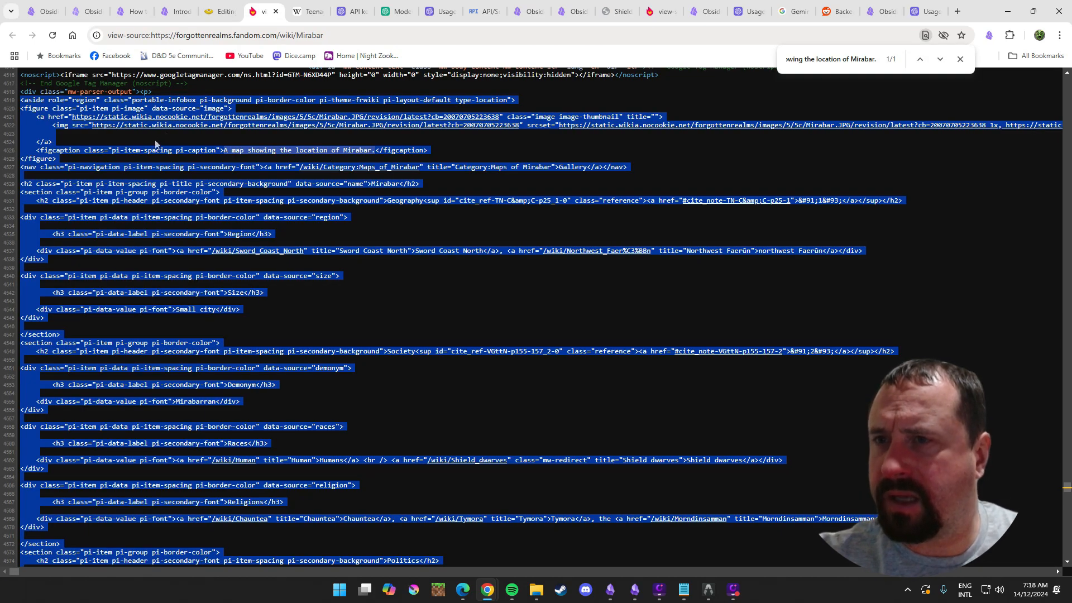
pyautogui.click(168, 141)
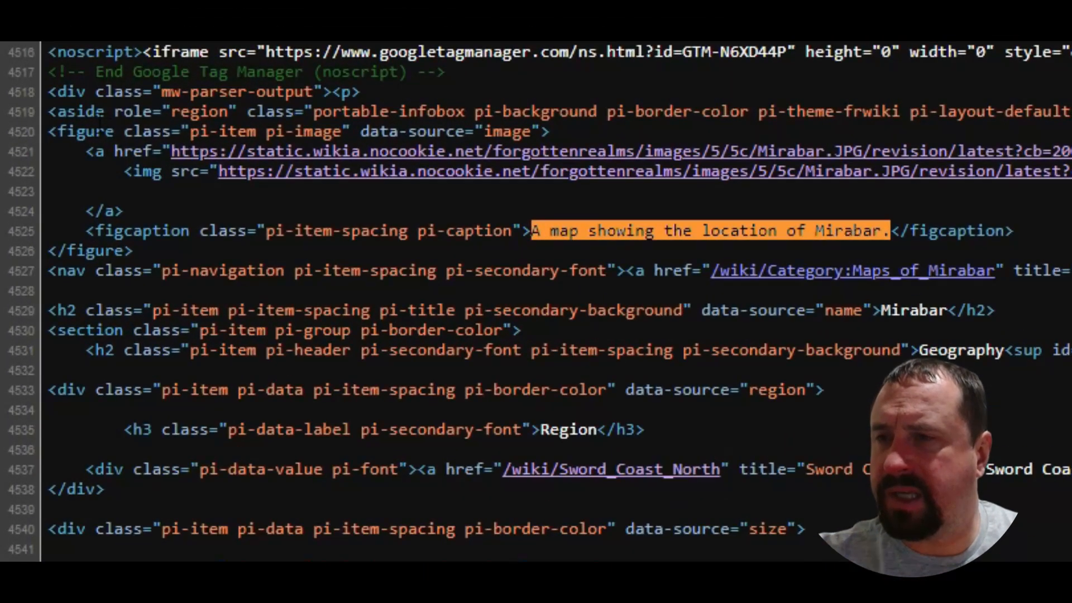
pyautogui.doubleClick(35, 100)
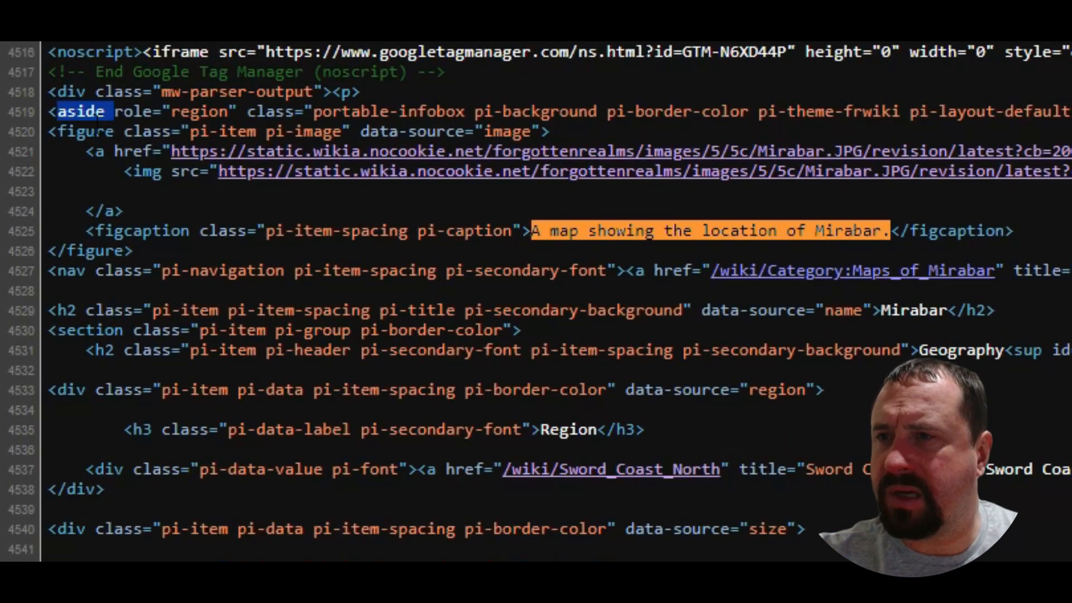
pyautogui.click(97, 116)
pyautogui.click(337, 132)
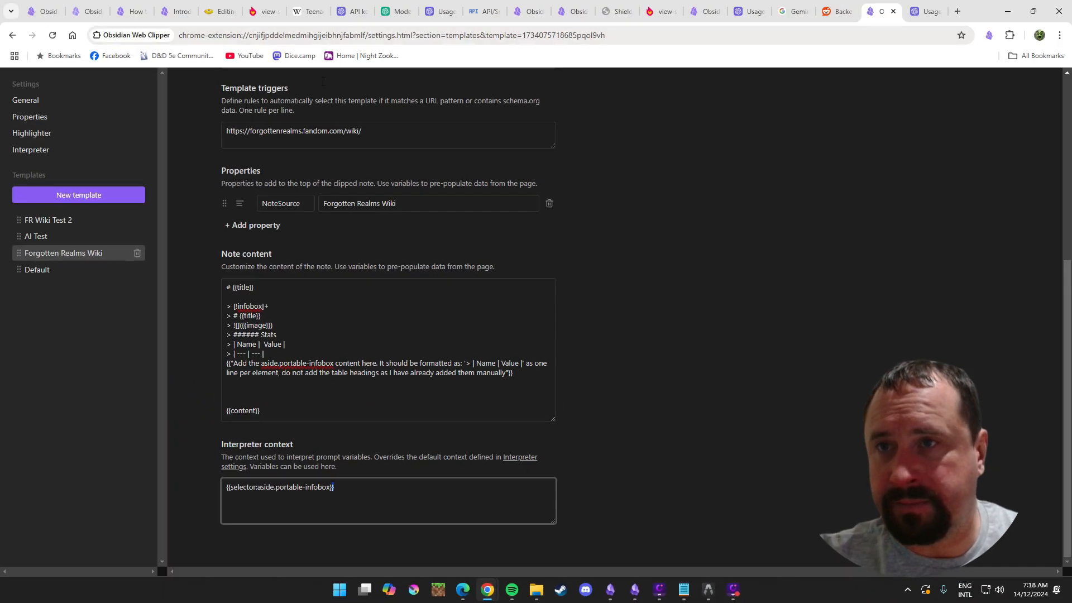
# Return to the Mirabar page source and highlight the portable-infobox class name in the opening aside tag.
pyautogui.click(265, 7)
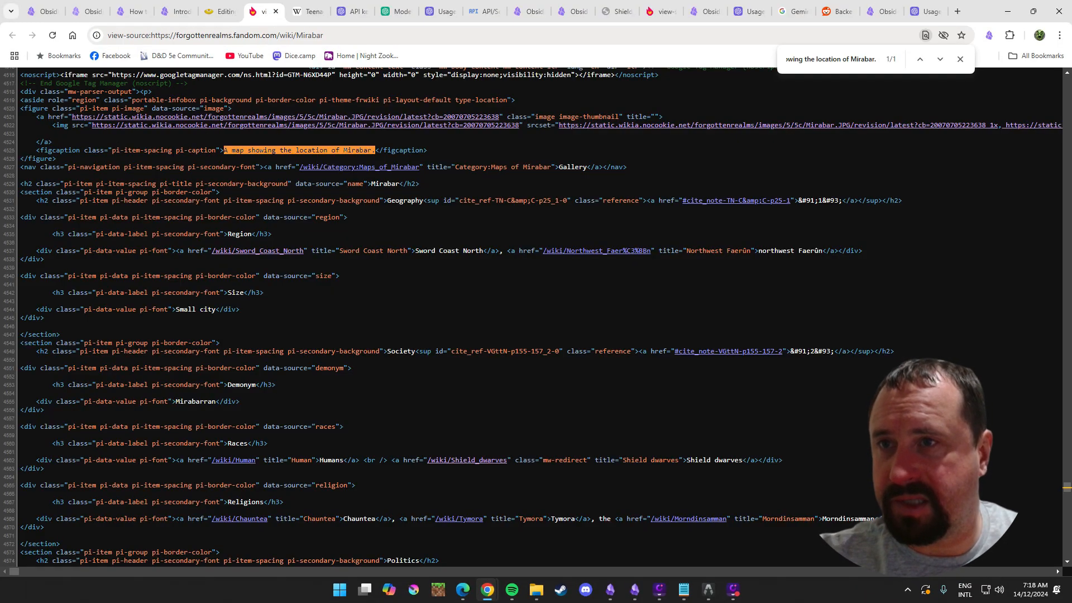
pyautogui.click(223, 10)
pyautogui.click(272, 6)
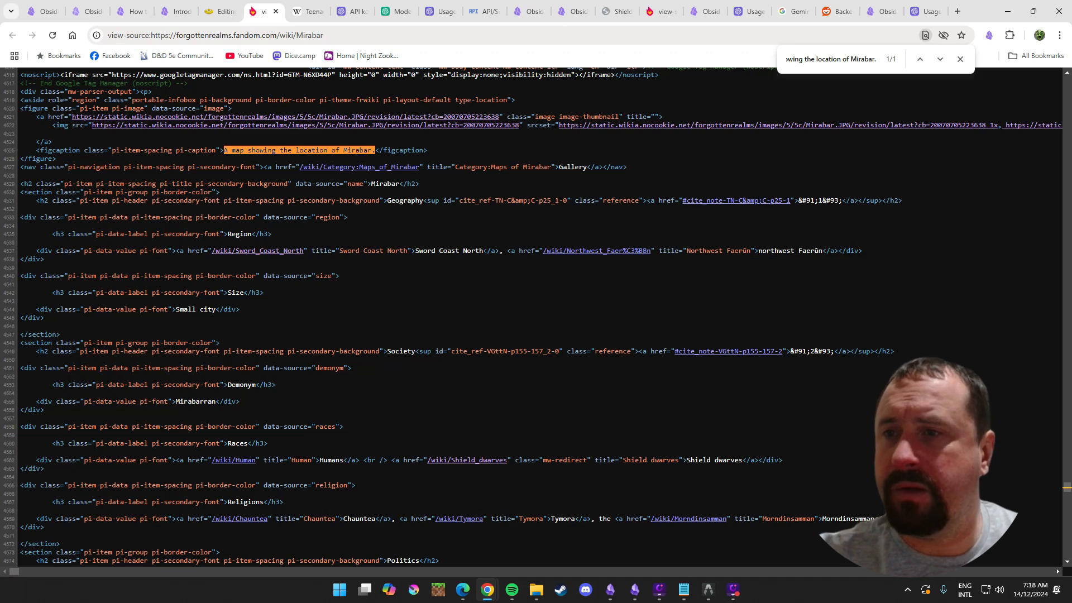
pyautogui.scroll(2, 73, 145)
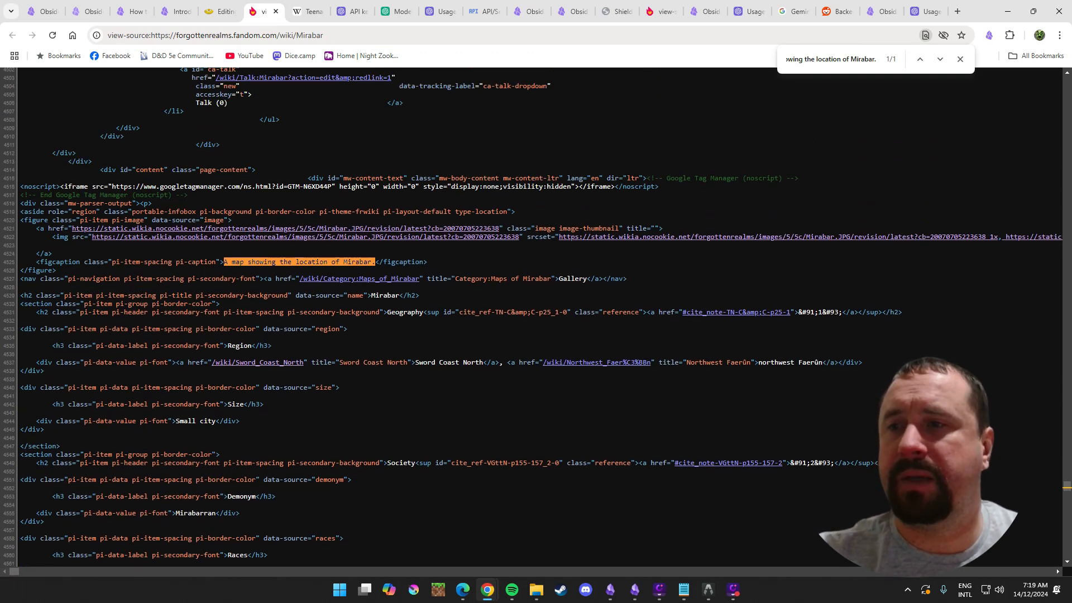
pyautogui.scroll(1, 536, 317)
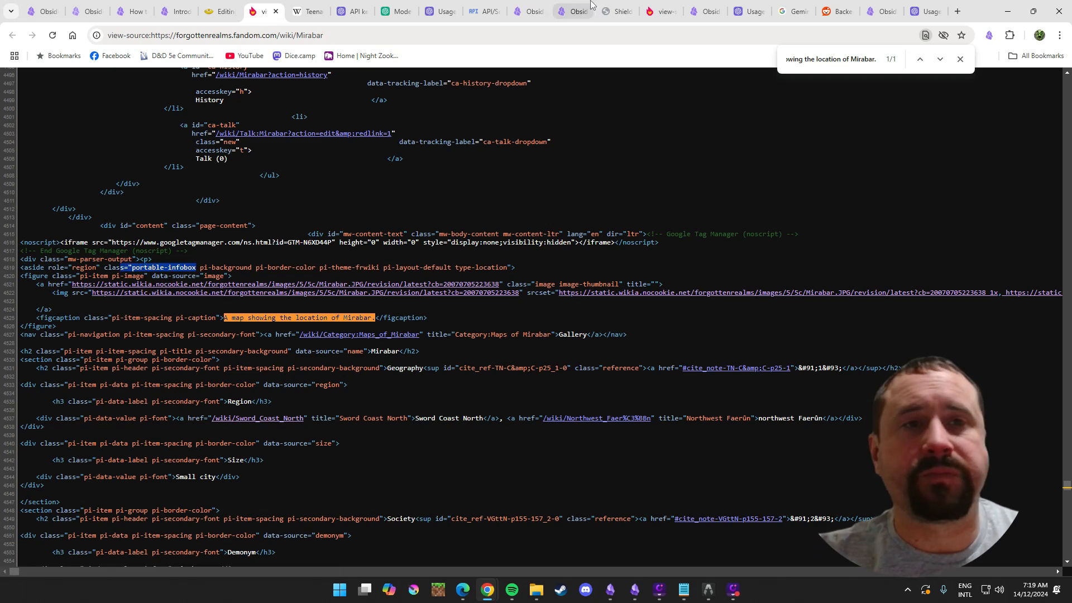
# Switch to the Web Clipper template settings and review the Interpreter context selector and the infobox prompt in the note content.
pyautogui.click(878, 11)
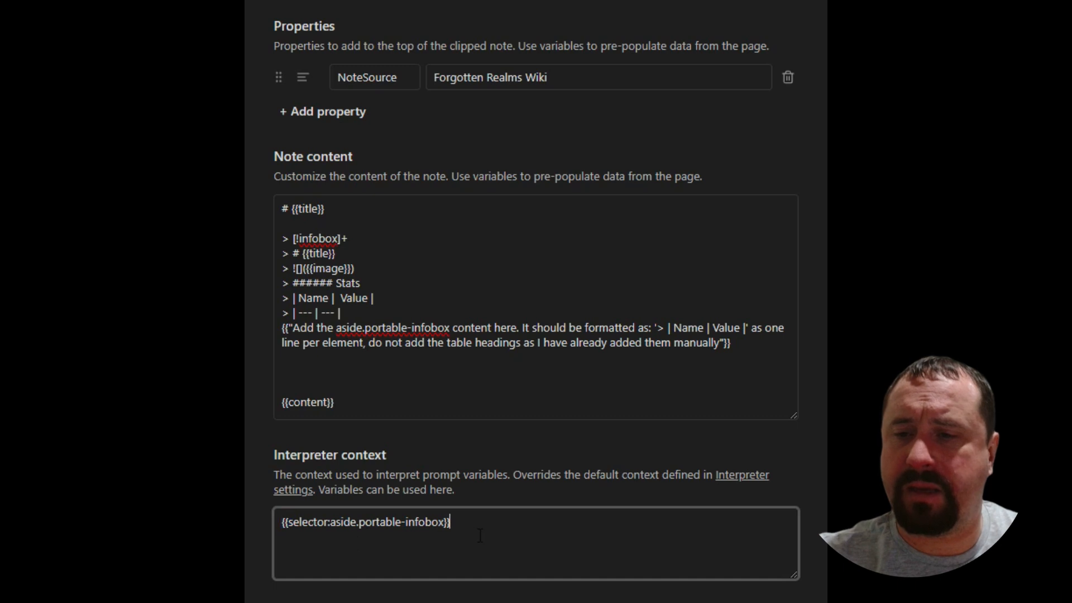
pyautogui.hotkey('ctrl', 'a')
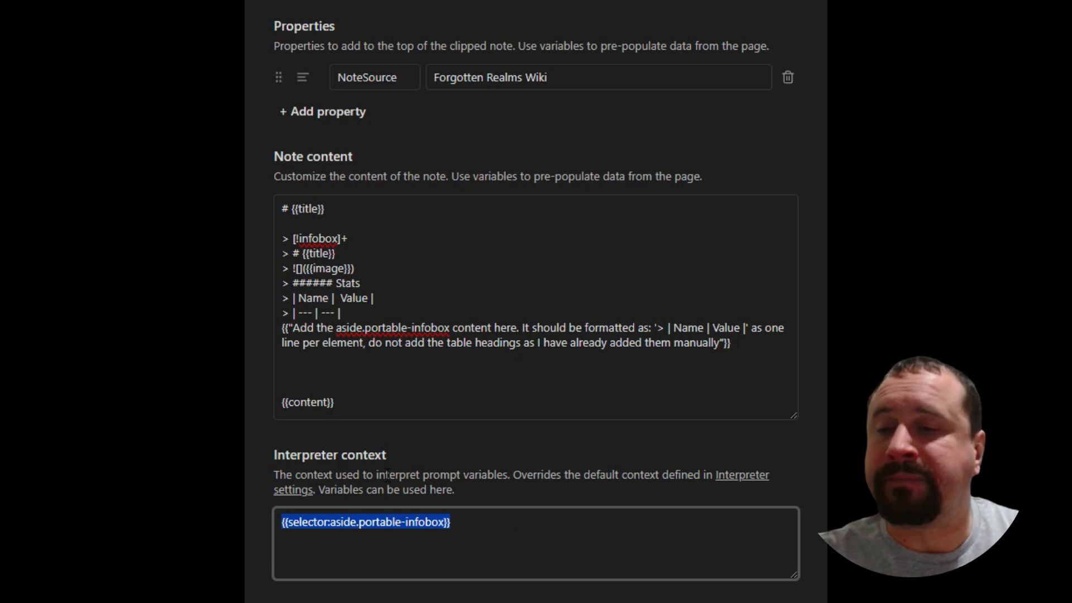
pyautogui.click(558, 381)
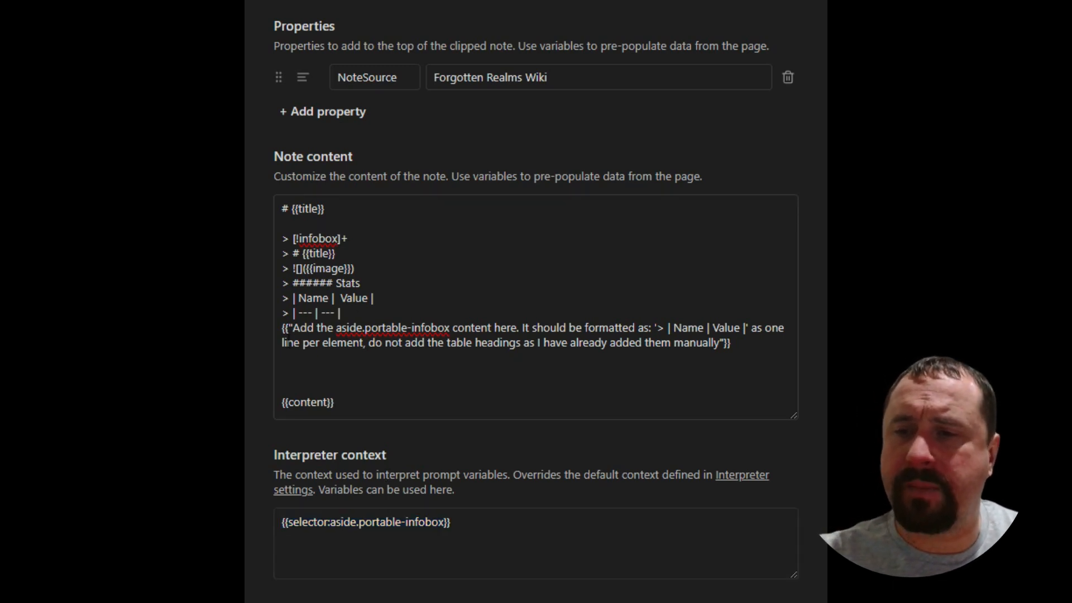
pyautogui.moveTo(281, 328); pyautogui.dragTo(668, 367)
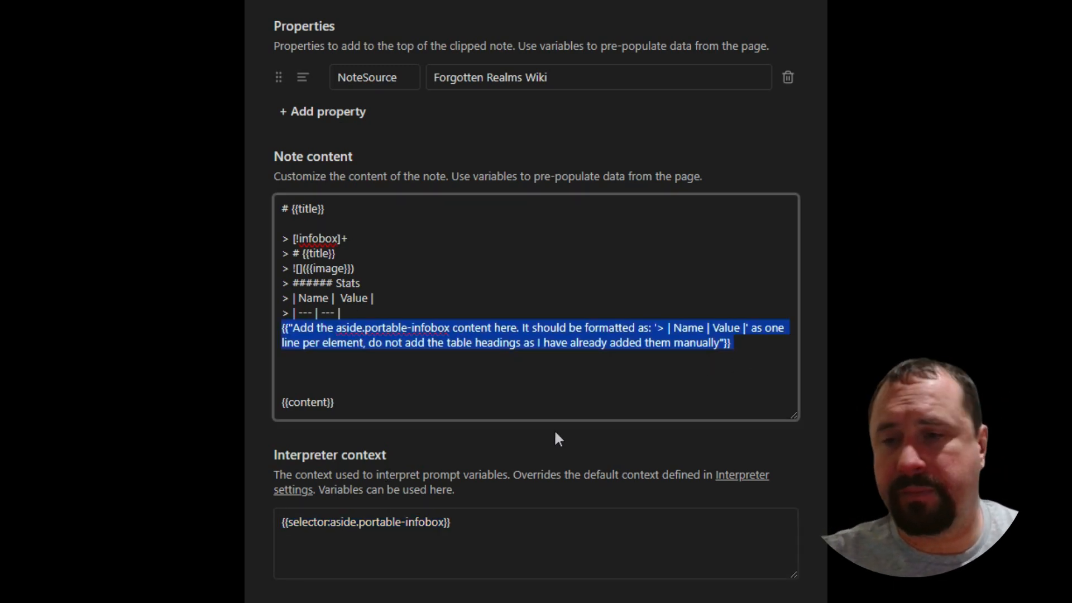
pyautogui.click(503, 404)
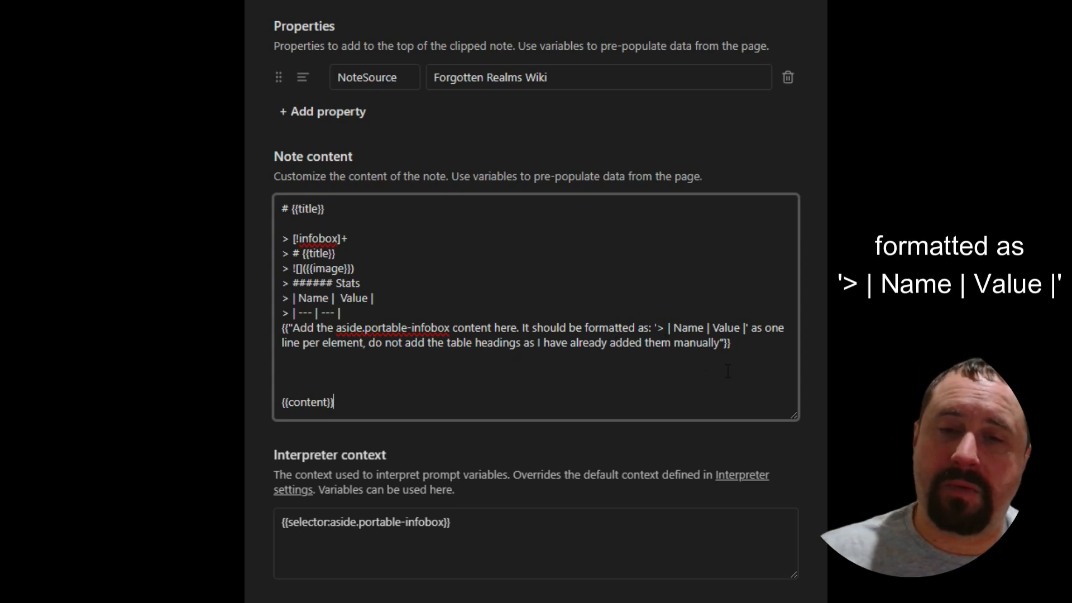
# Highlight the row format "> | Name | Value |" inside the infobox prompt of the note content.
pyautogui.hotkey('shift', 'Down')
pyautogui.press('Left')
pyautogui.press('Left')
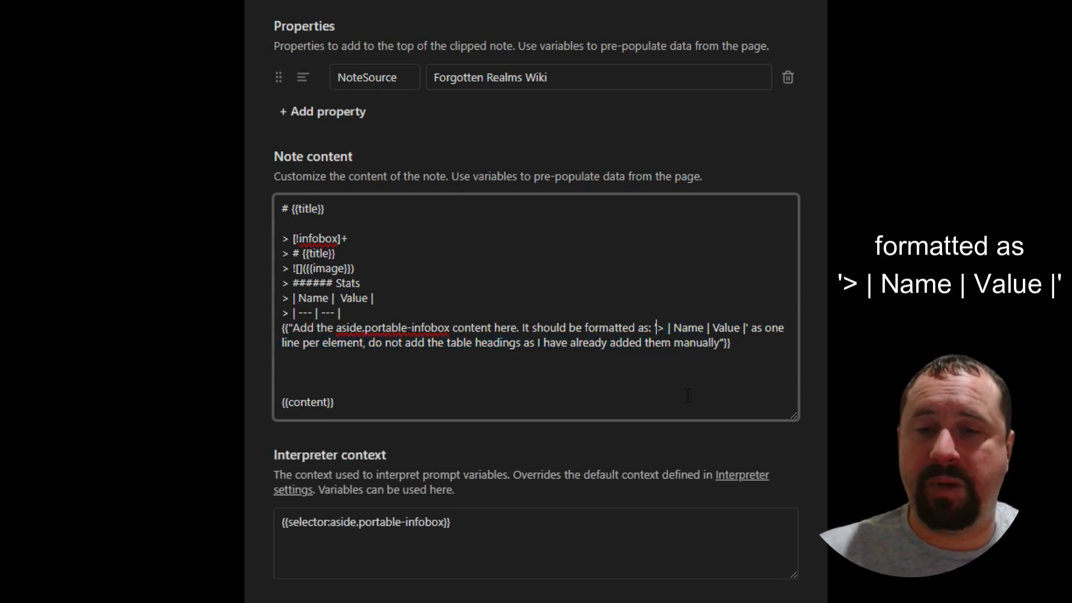
pyautogui.hotkey('shift', 'Left')
pyautogui.hotkey('shift', 'Right')
pyautogui.hotkey('shift', 'Right')
pyautogui.hotkey('shift', 'Right')
pyautogui.hotkey('shift', 'Right')
pyautogui.hotkey('shift', 'Right')
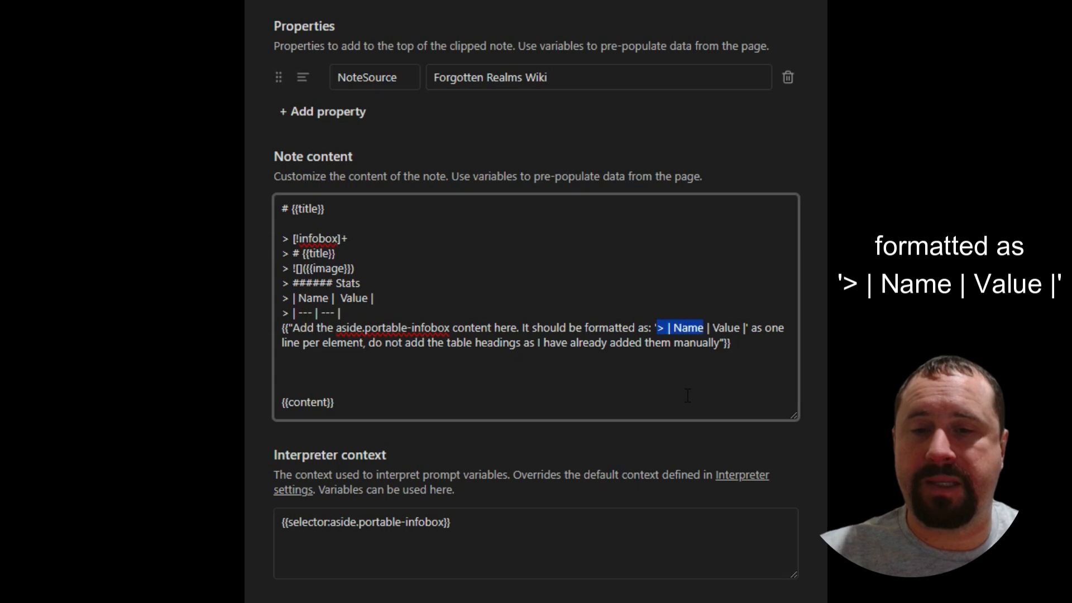
pyautogui.hotkey('shift', 'Right')
pyautogui.hotkey('shift', 'Right')
pyautogui.hotkey('shift', 'Right')
pyautogui.hotkey('shift', 'Right')
pyautogui.hotkey('shift', 'Right')
pyautogui.hotkey('shift', 'Right')
pyautogui.hotkey('shift', 'Right')
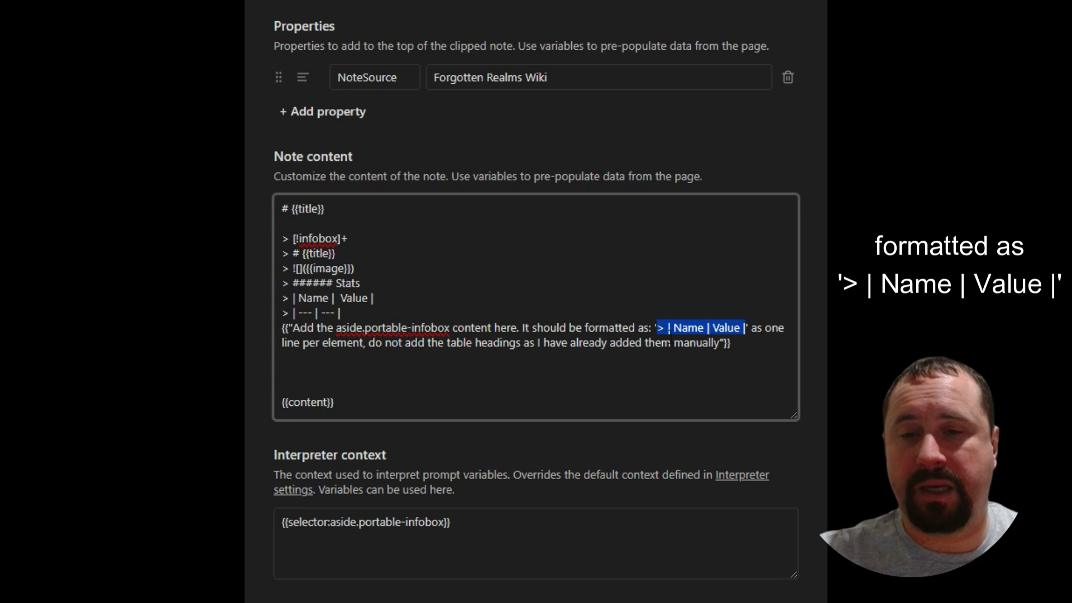
pyautogui.click(750, 351)
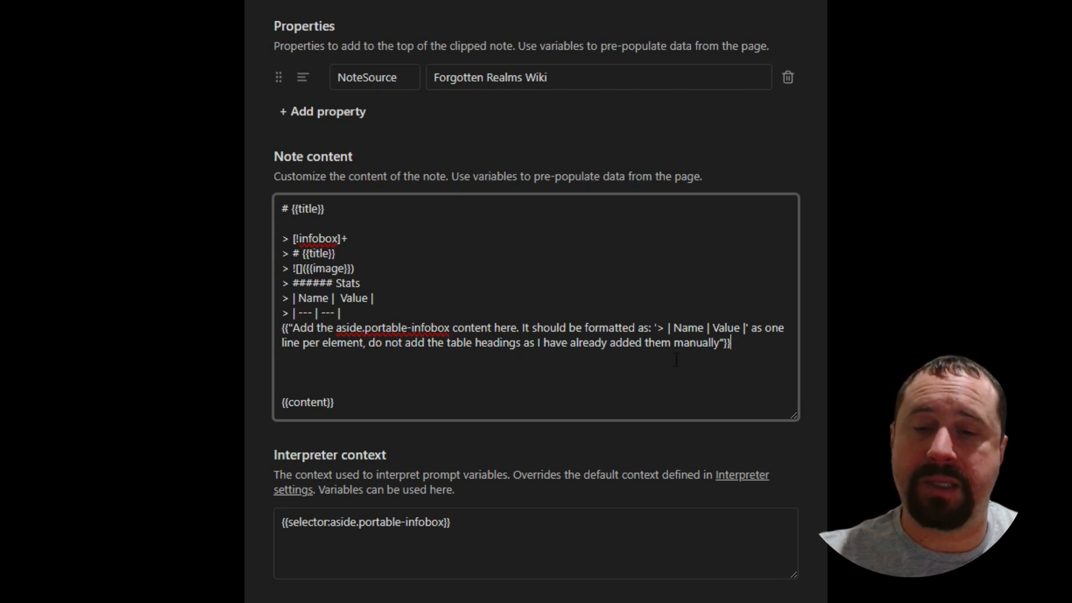
# Review the whole infobox prompt, the Name and Value header row, and the table separator row in the note content.
pyautogui.moveTo(769, 353); pyautogui.dragTo(281, 328)
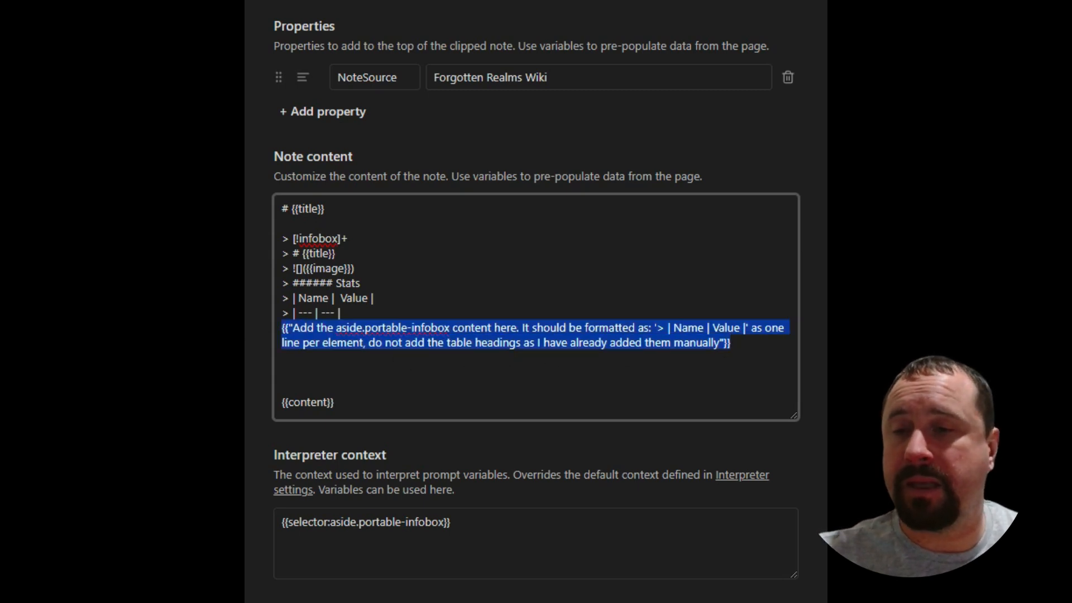
pyautogui.click(362, 311)
pyautogui.moveTo(397, 302); pyautogui.dragTo(283, 299)
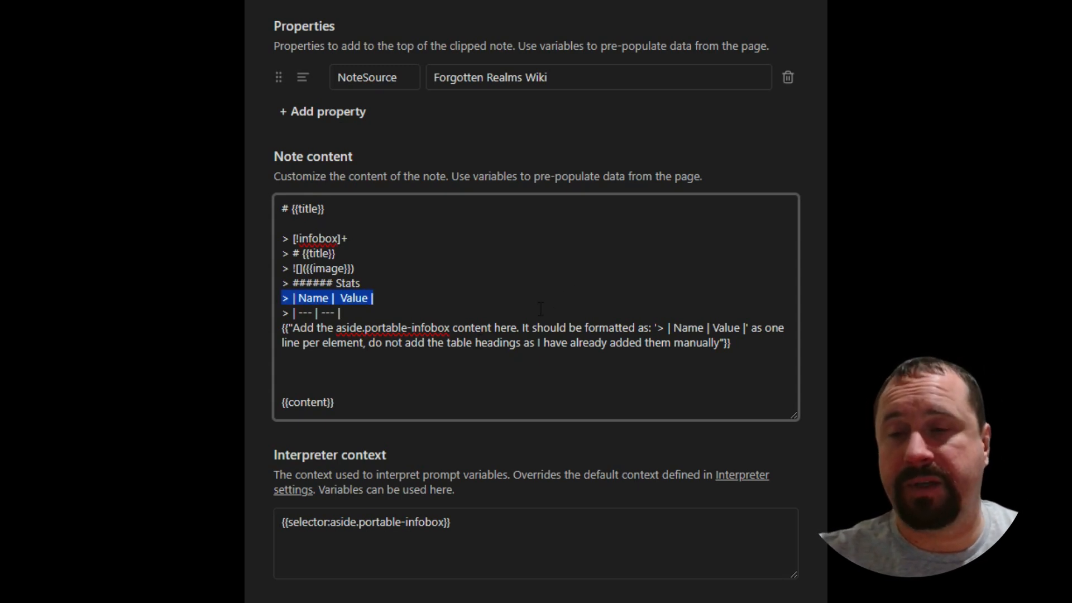
pyautogui.click(399, 317)
pyautogui.hotkey('shift', 'Home')
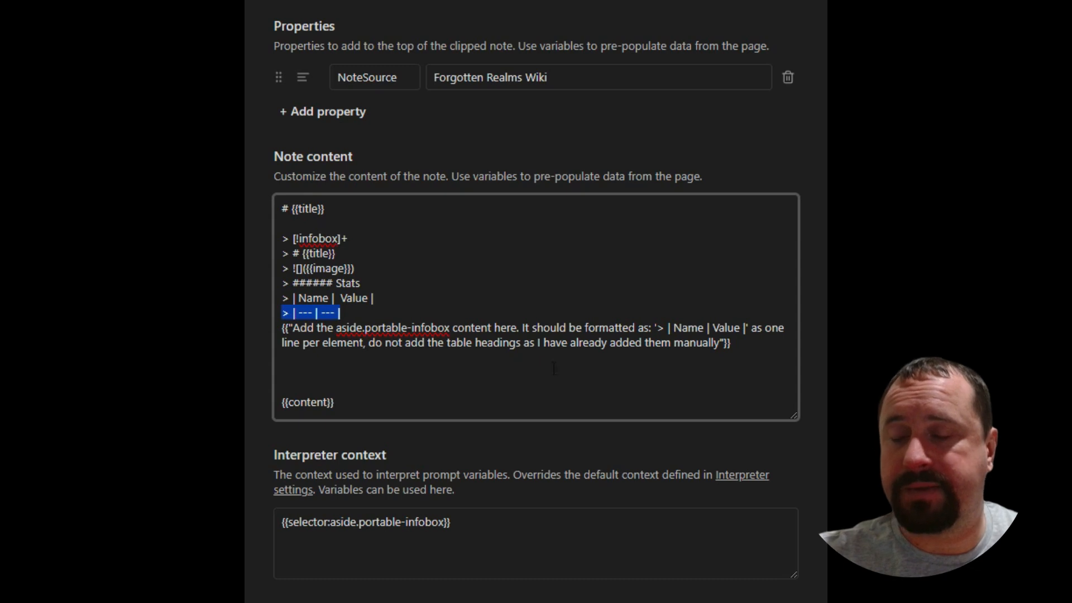
# Delete the extra blank lines between the infobox prompt and {{content}} in the note content.
pyautogui.click(438, 330)
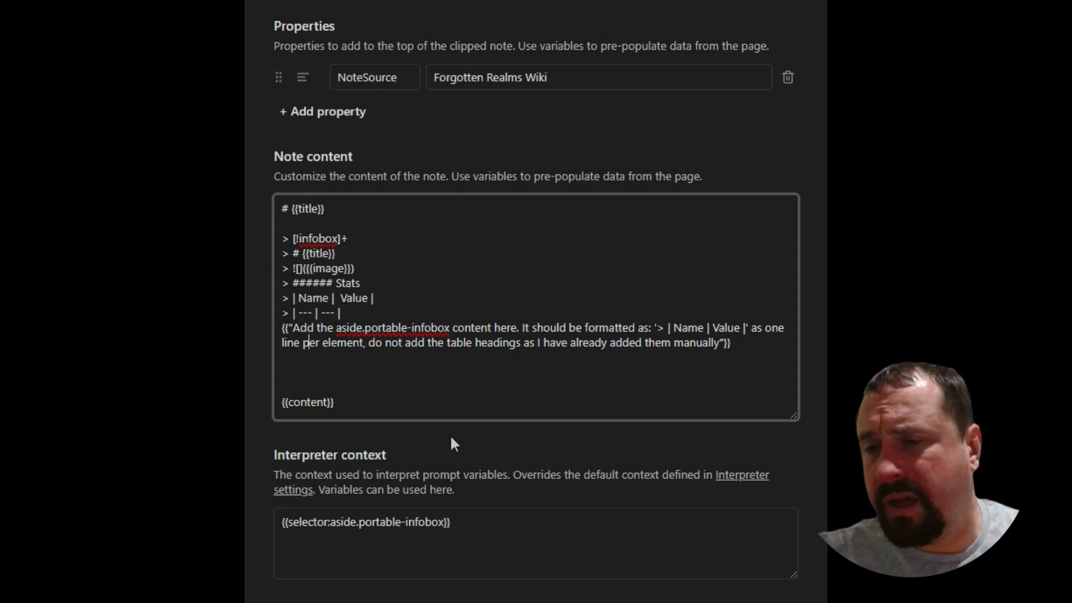
pyautogui.press('Delete')
pyautogui.press('Delete')
pyautogui.hotkey('ctrl', 'End')
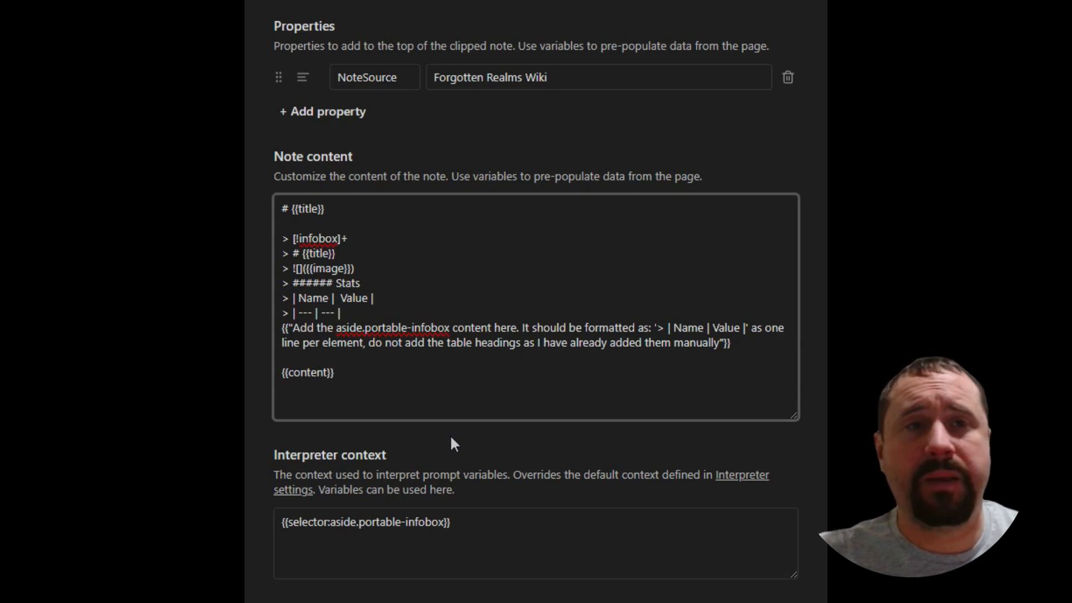
# Return to the Mirabar wiki article and open its linked Council of Sparkling Stones article.
pyautogui.hotkey('alt', 'Tab')
pyautogui.hotkey('ctrl', 'Tab')
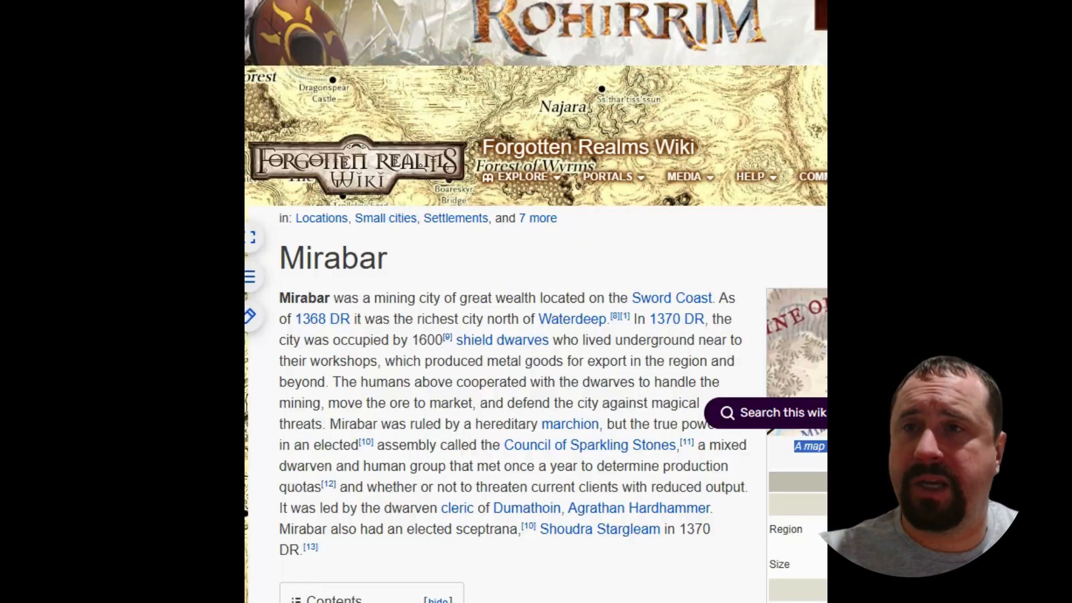
pyautogui.scroll(-3, 700, 256)
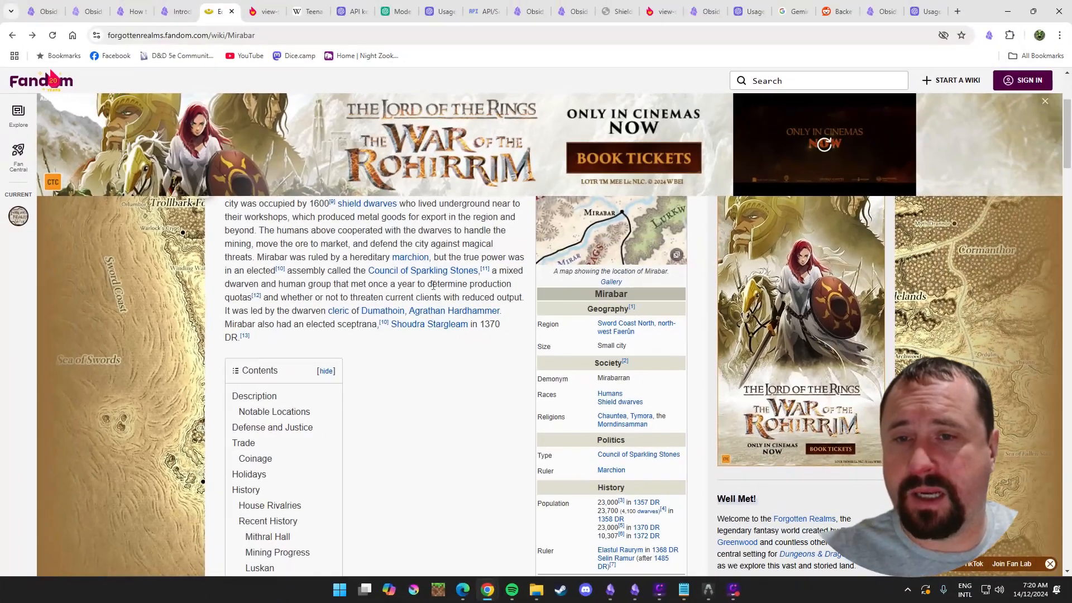
pyautogui.click(496, 236)
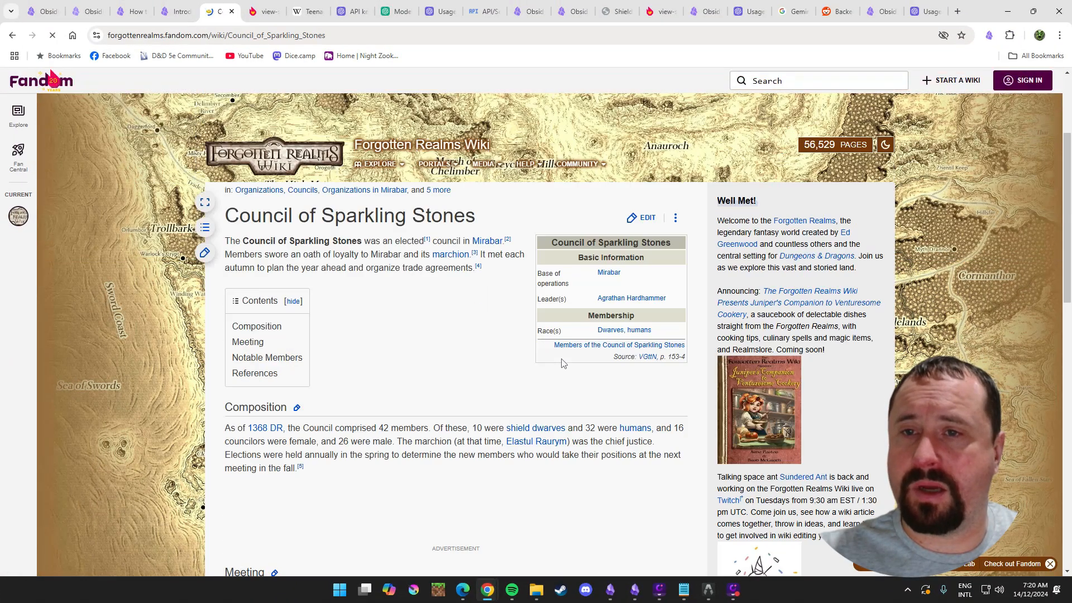
# Clip the Council of Sparkling Stones article to Obsidian using the Forgotten Realms Wiki template.
pyautogui.click(988, 37)
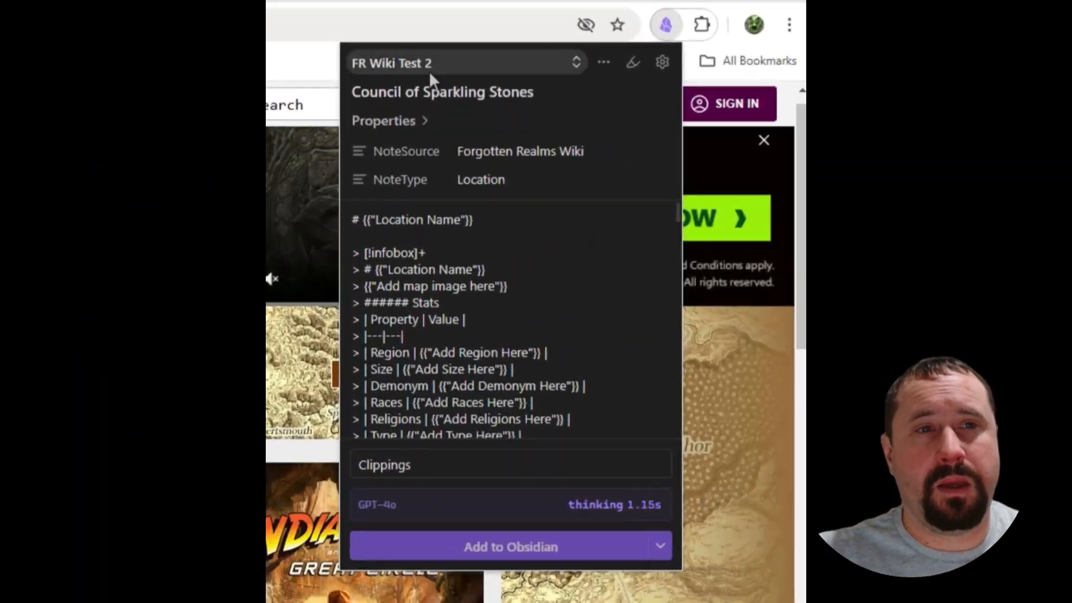
pyautogui.click(853, 58)
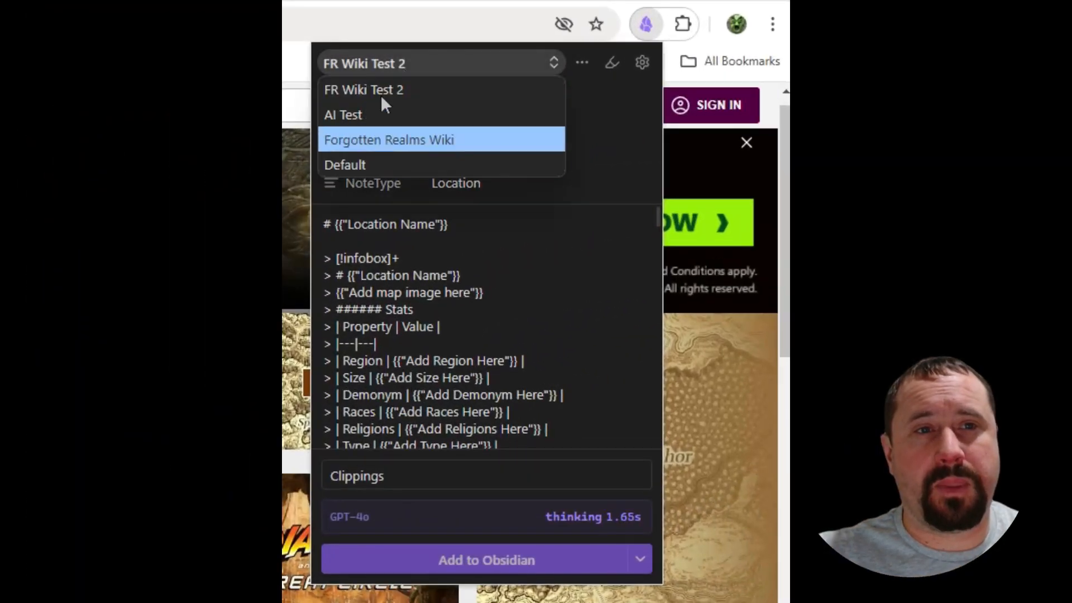
pyautogui.click(355, 139)
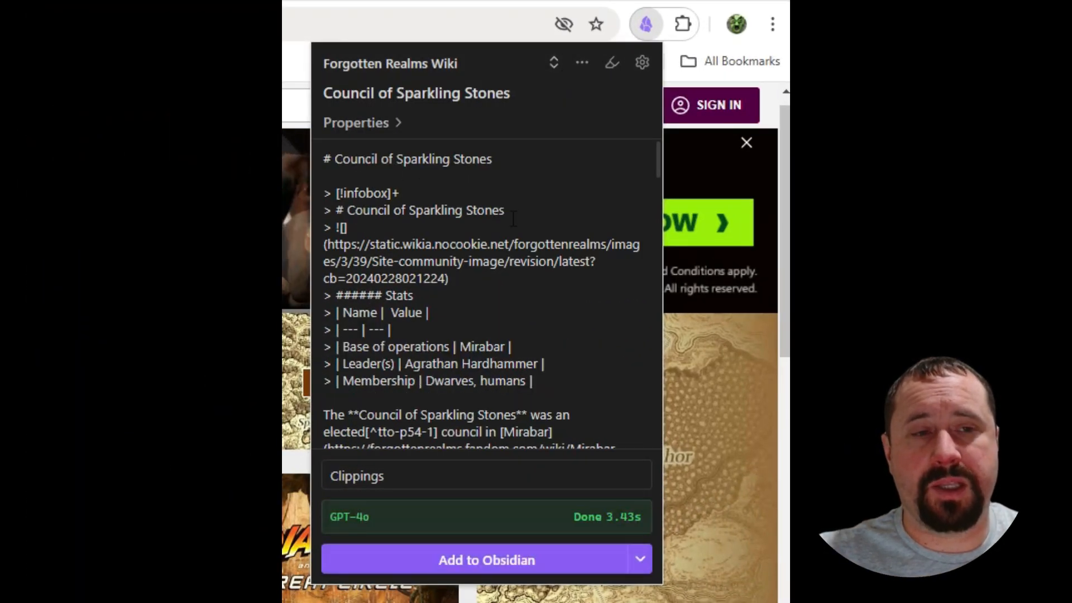
pyautogui.click(490, 558)
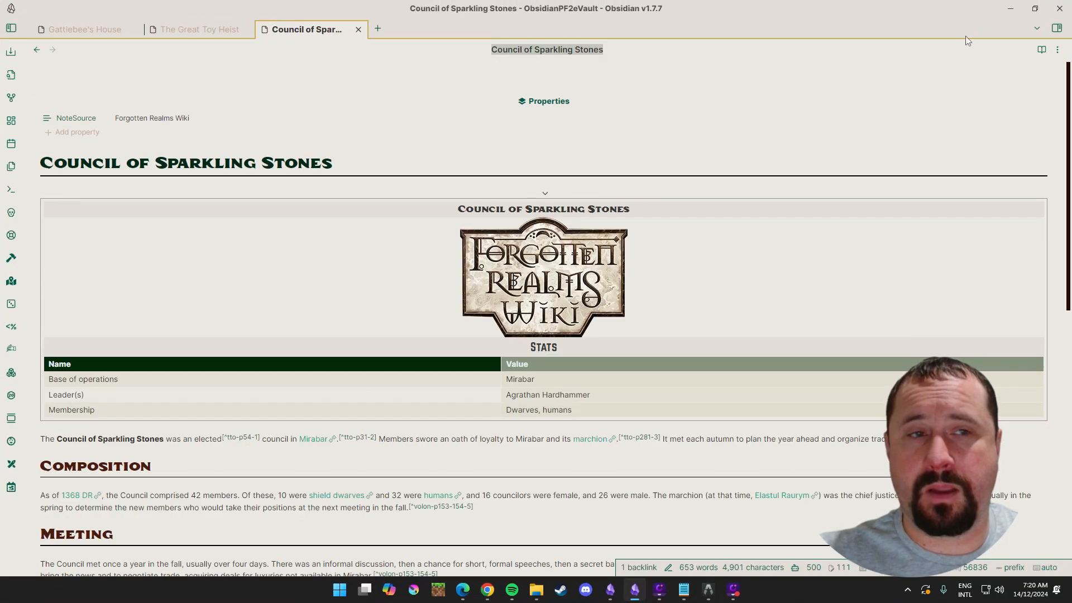
# Show the clipped note in reading view and place Obsidian side by side with the browser.
pyautogui.click(1040, 49)
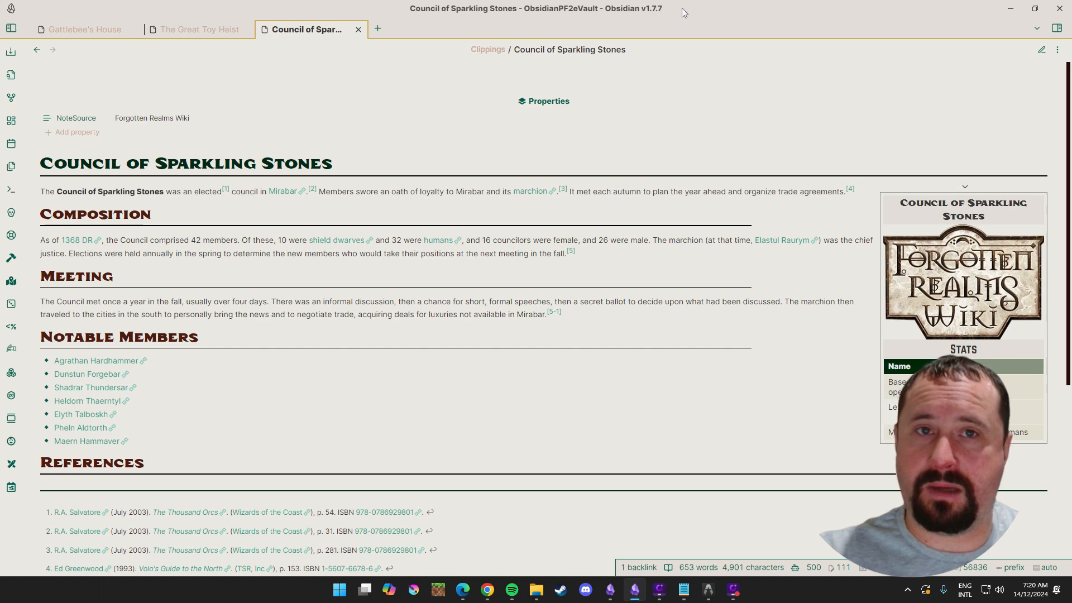
pyautogui.press('super+Left')
pyautogui.click(697, 246)
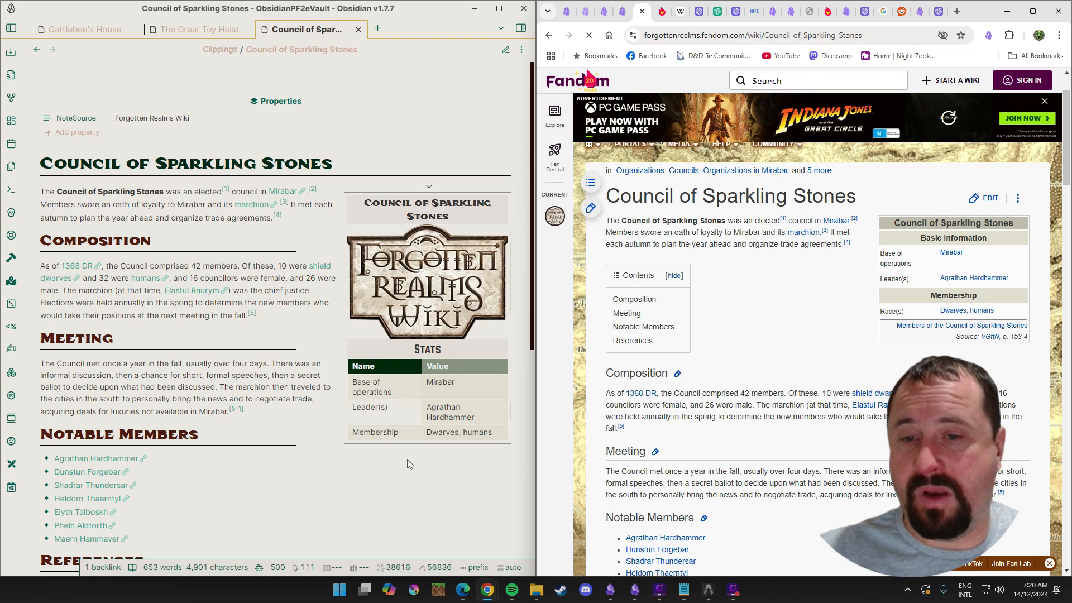
# Compare the clipped note's infobox, sections and references with the original Council of Sparkling Stones article.
pyautogui.scroll(-2, 407, 459)
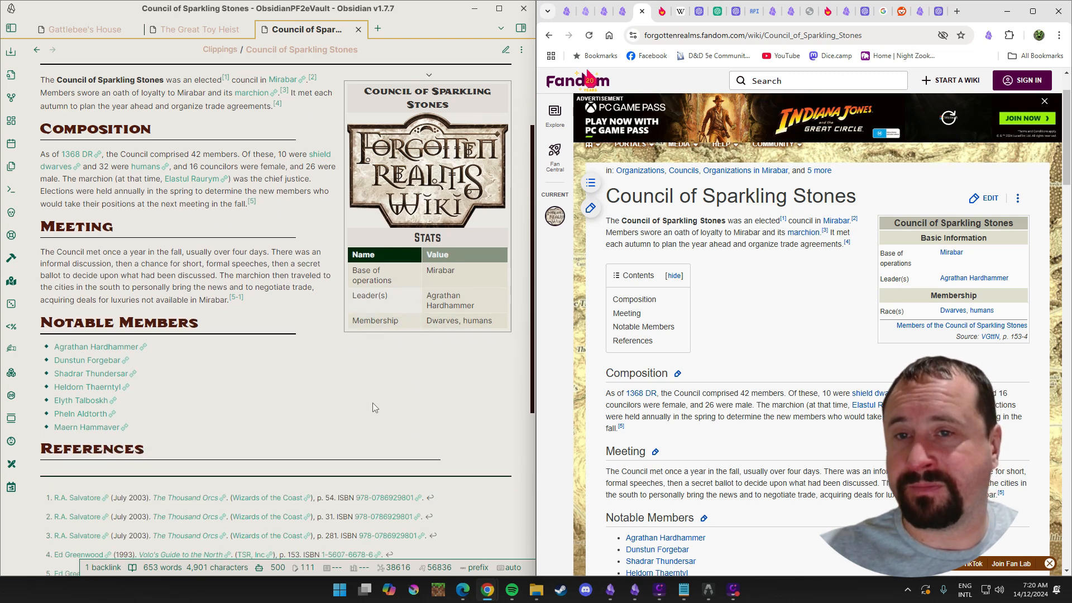
pyautogui.scroll(3, 371, 397)
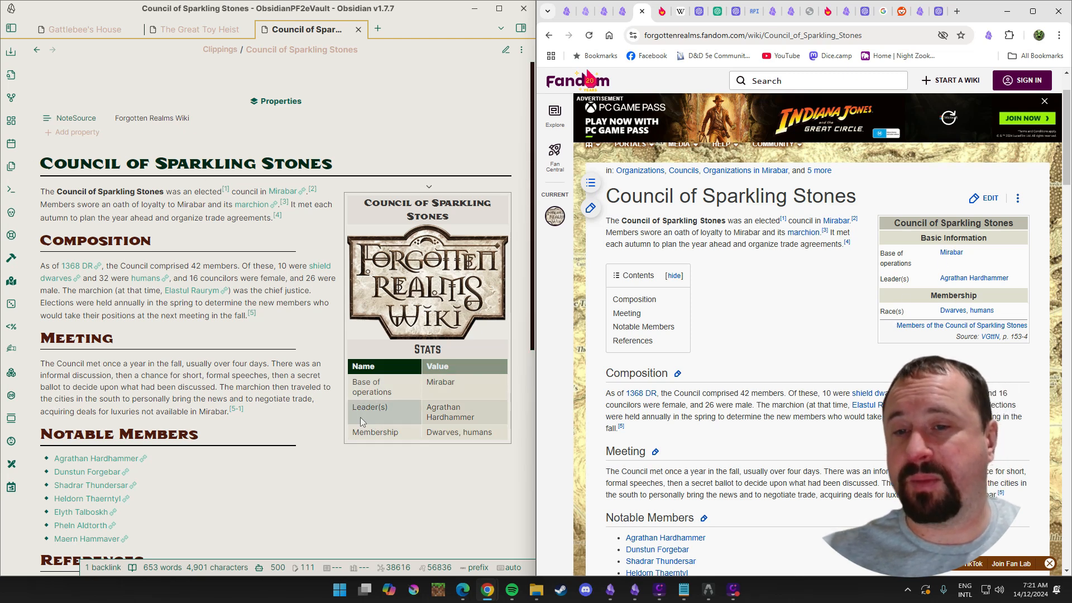
pyautogui.scroll(-6, 353, 246)
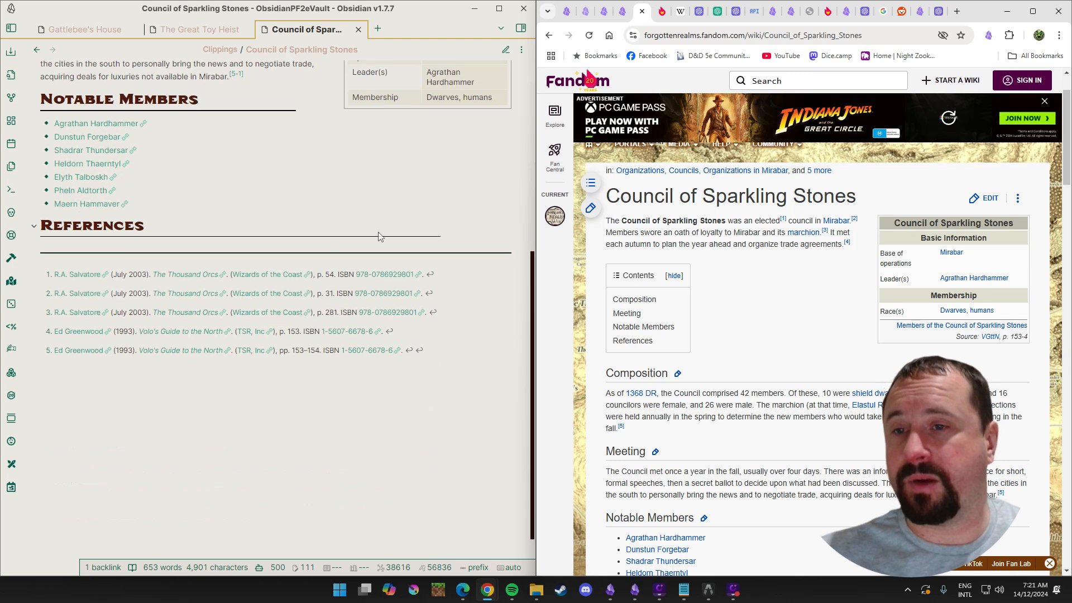
pyautogui.scroll(6, 378, 236)
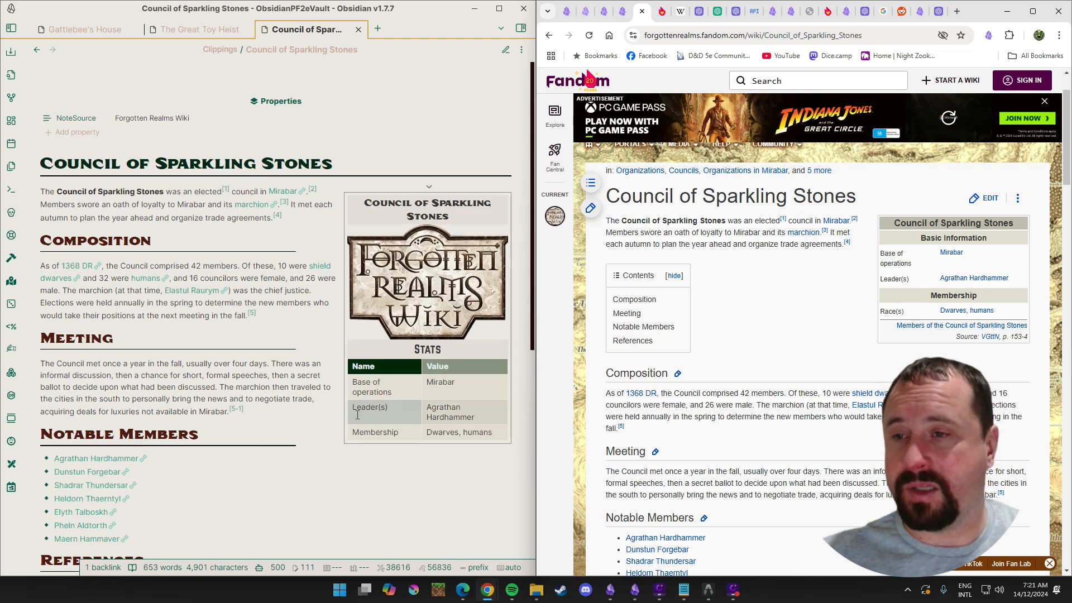
pyautogui.scroll(-1, 368, 413)
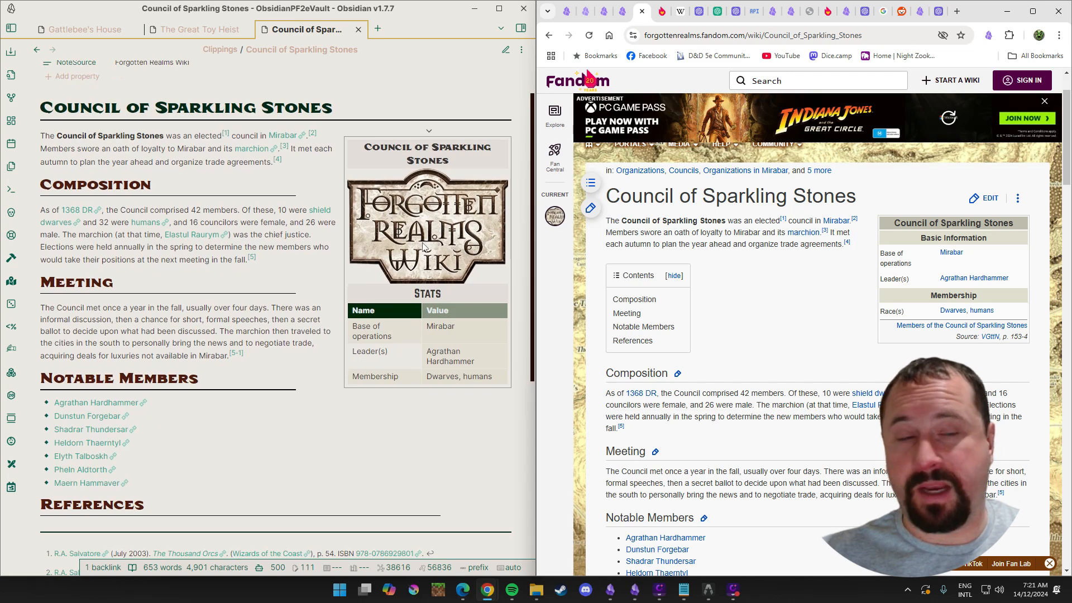
pyautogui.scroll(-2, 774, 290)
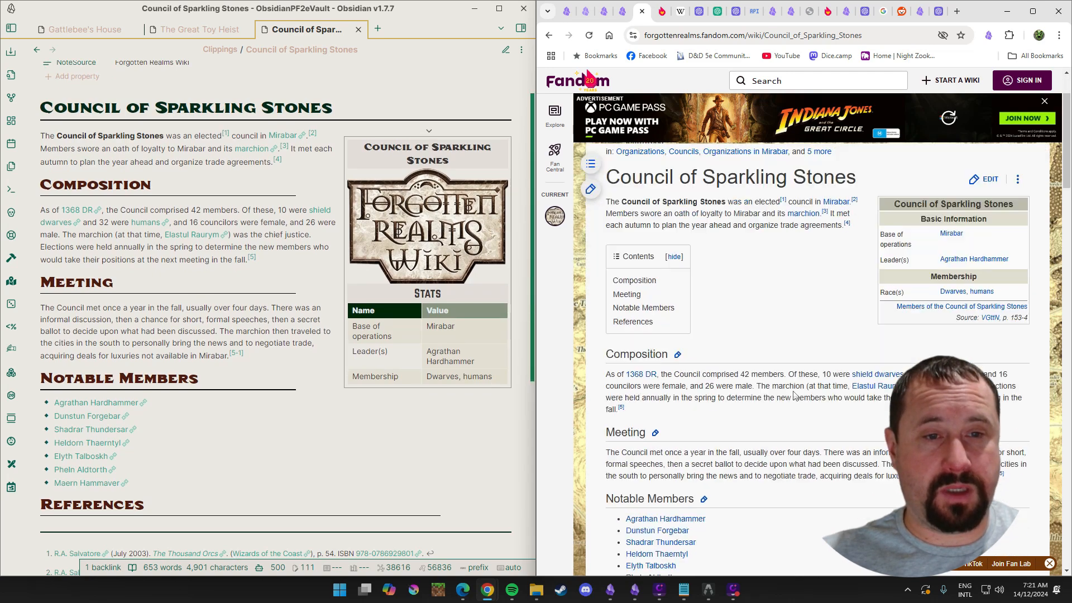
pyautogui.scroll(-17, 776, 292)
pyautogui.scroll(20, 766, 309)
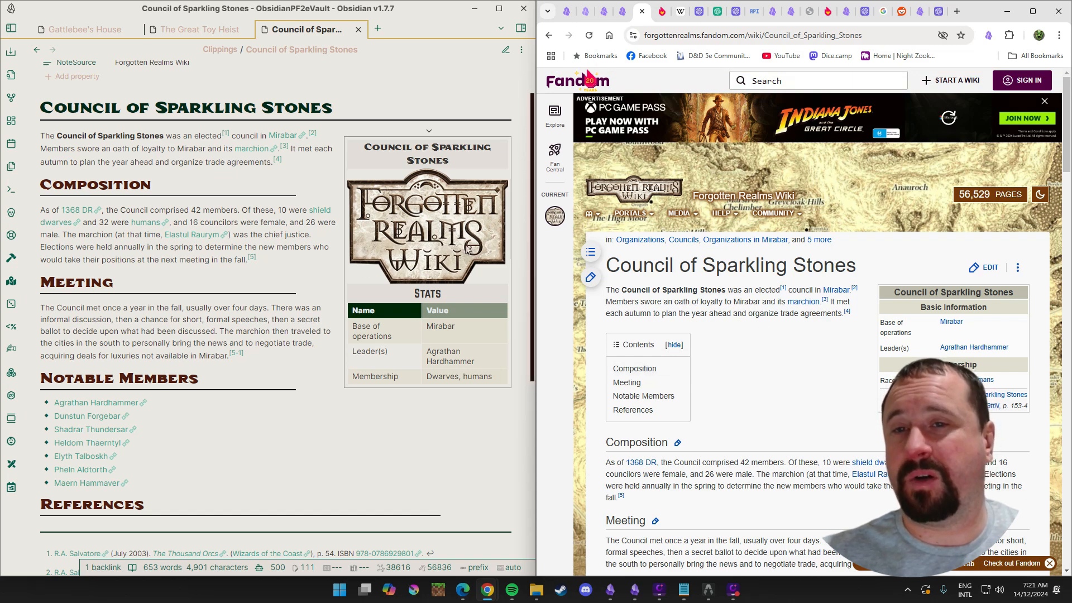
pyautogui.click(327, 416)
pyautogui.scroll(-4, 328, 417)
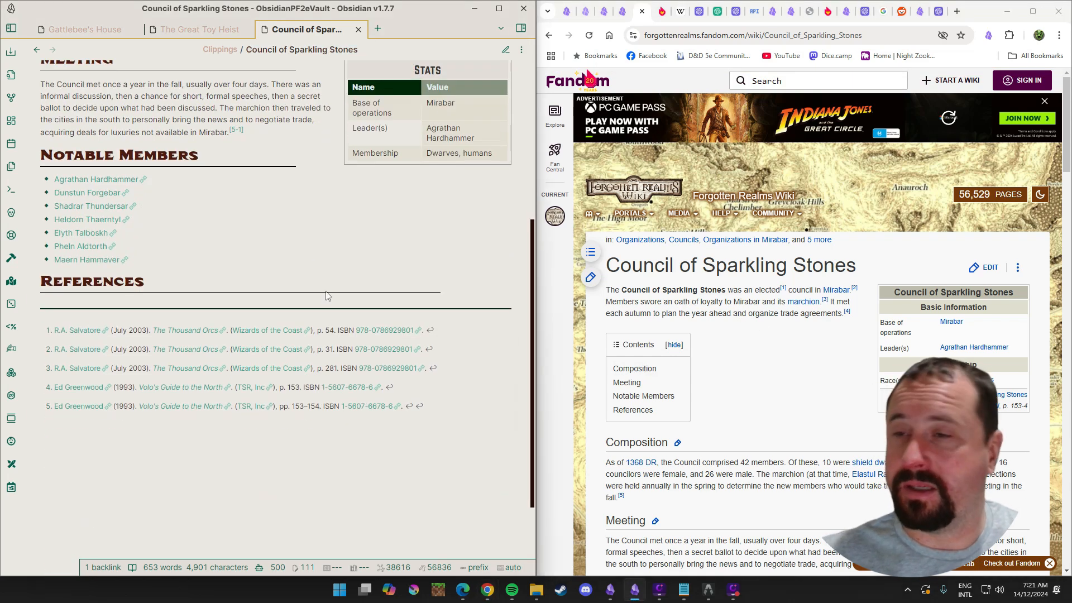
pyautogui.scroll(5, 328, 296)
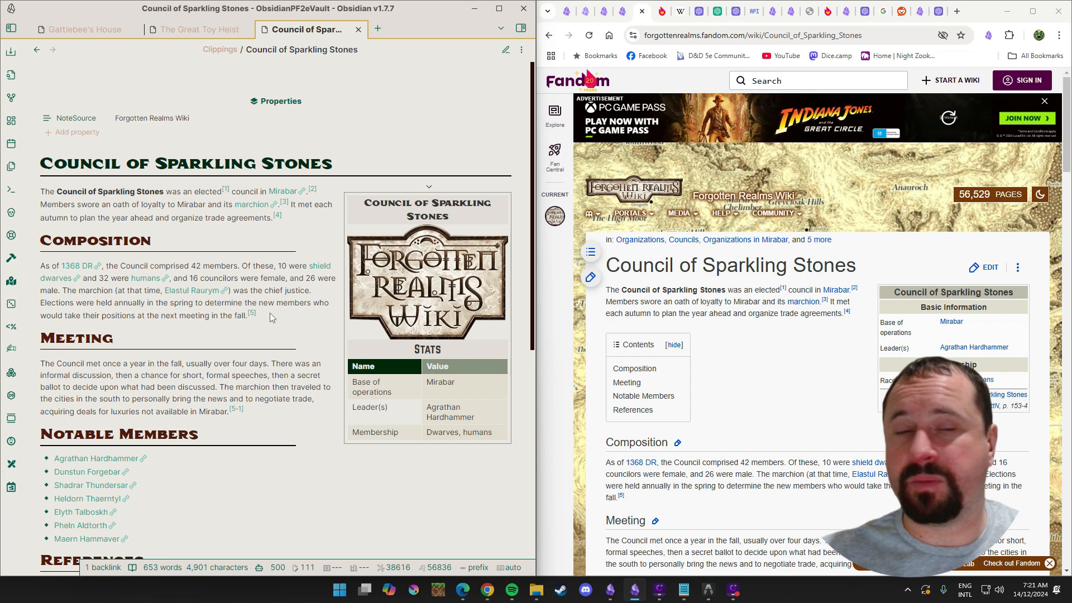
pyautogui.scroll(-2, 875, 239)
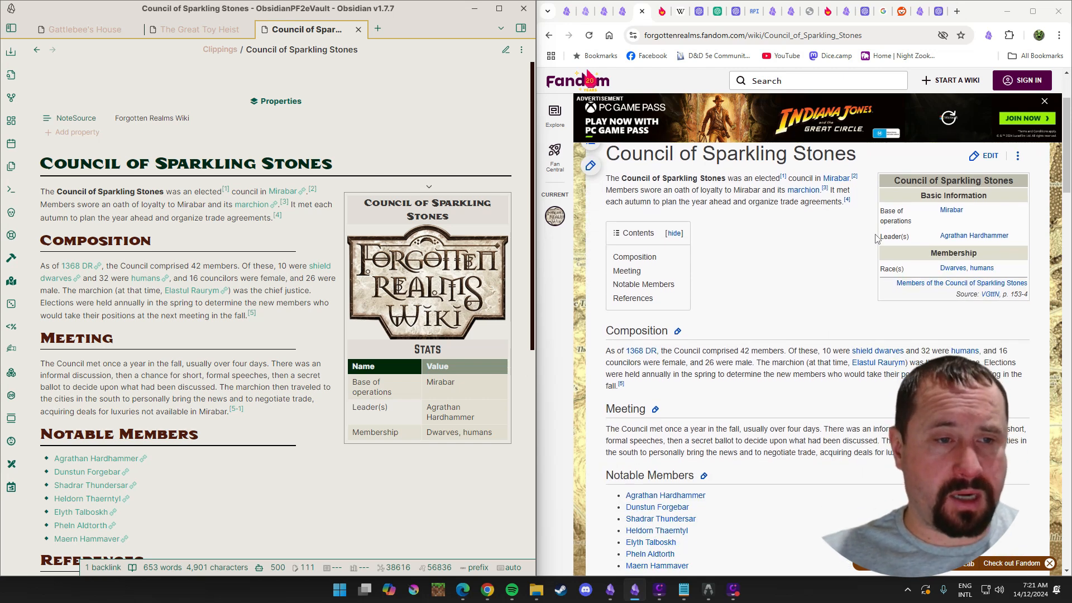
# Open the Elastul Raurym article from the Composition section and look over its content and infobox.
pyautogui.click(873, 362)
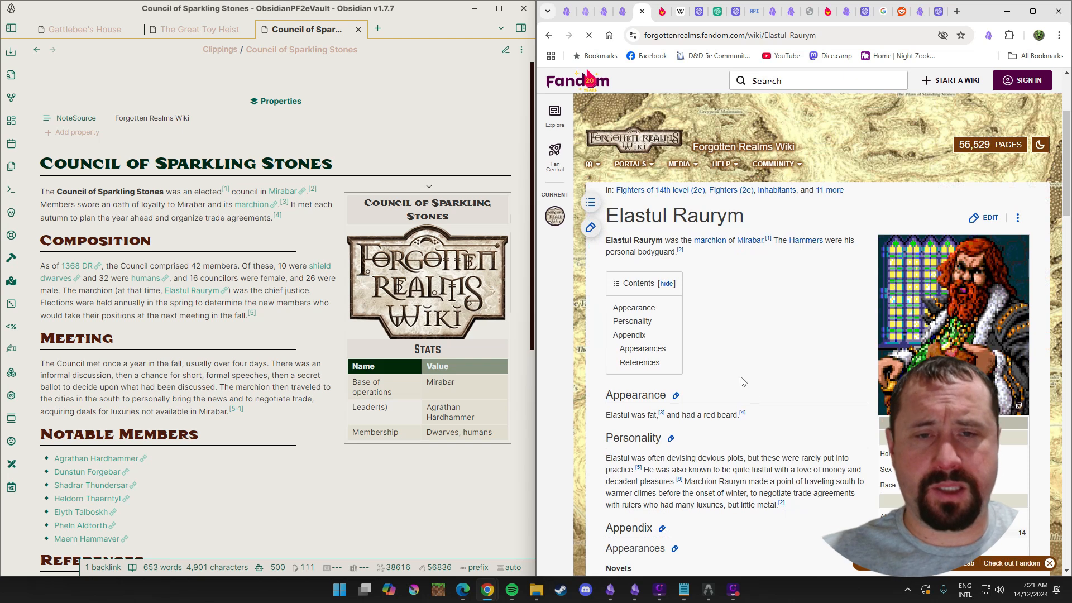
pyautogui.scroll(-2, 740, 375)
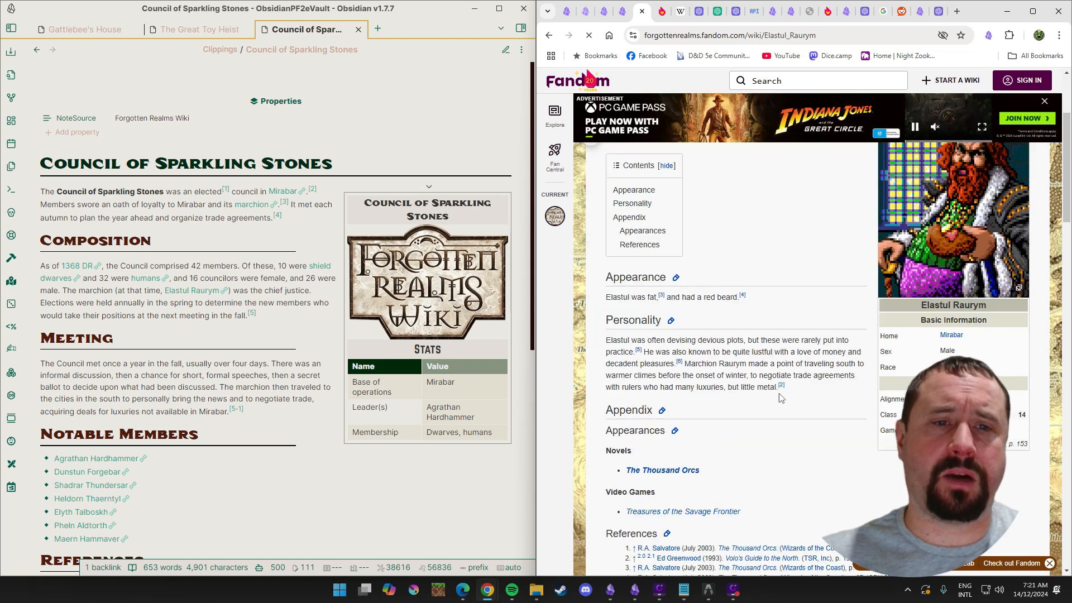
# Clip the Elastul Raurym article to Obsidian with the Forgotten Realms Wiki template and show the note in reading view.
pyautogui.scroll(3, 780, 398)
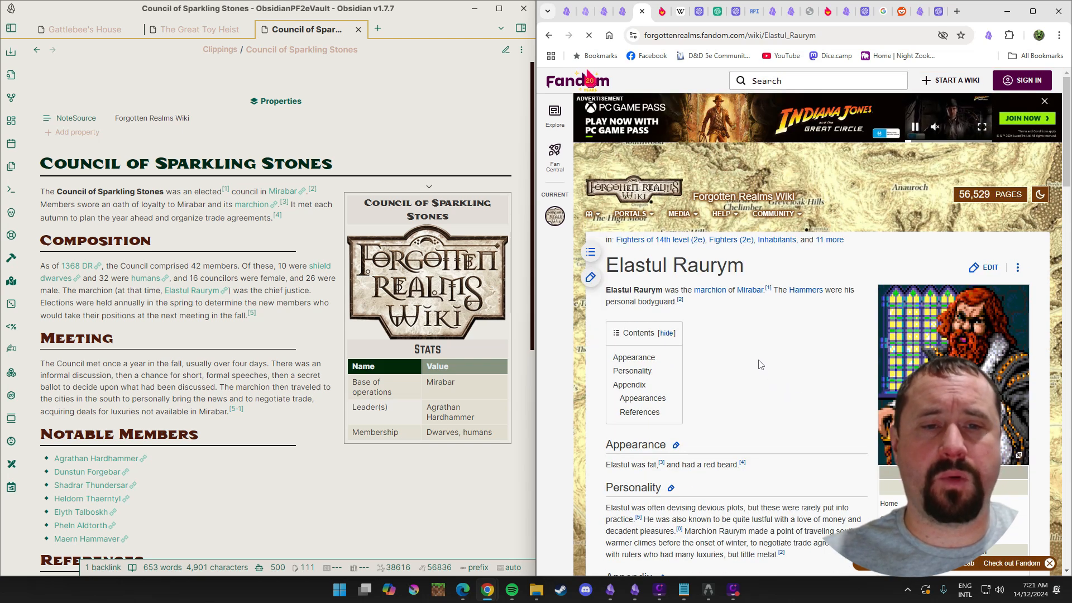
pyautogui.click(989, 35)
pyautogui.click(844, 57)
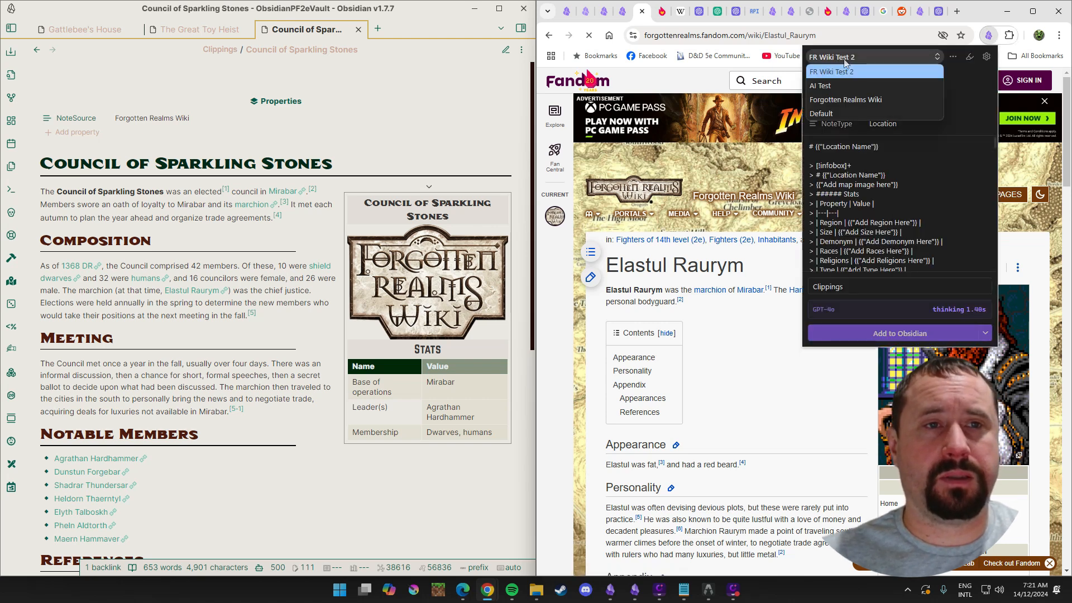
pyautogui.click(845, 99)
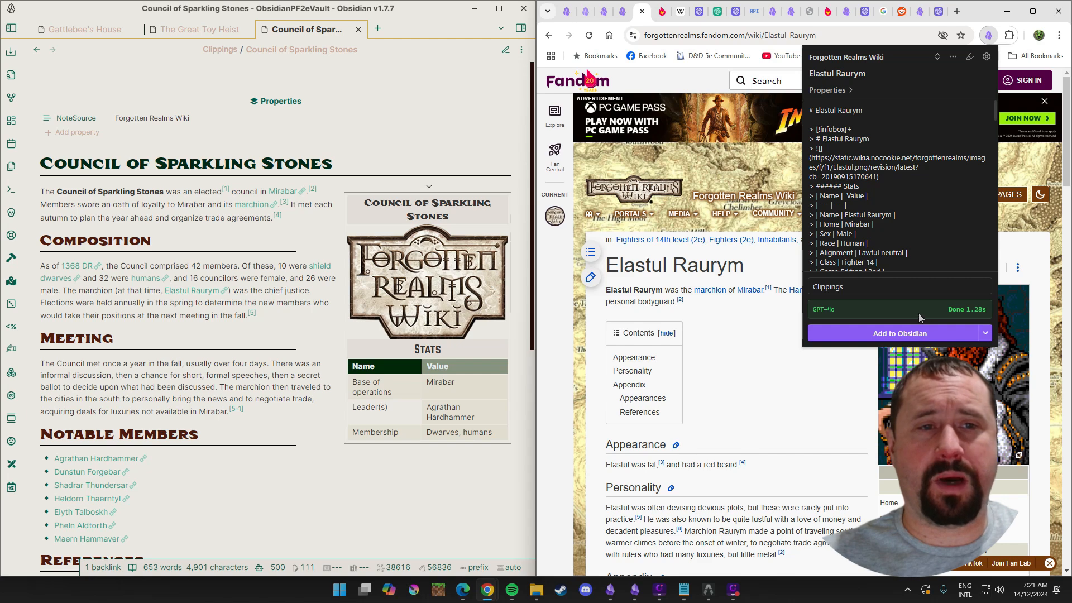
pyautogui.click(899, 333)
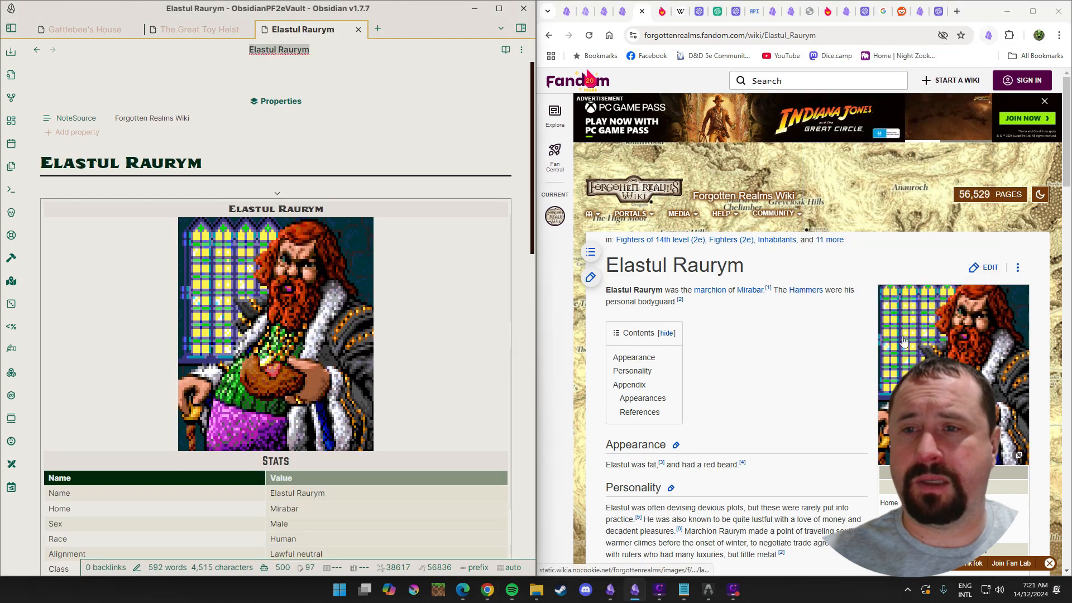
pyautogui.click(505, 49)
# Compare the clipped Elastul Raurym note's infobox, sections and references with the original wiki article.
pyautogui.scroll(-4, 334, 362)
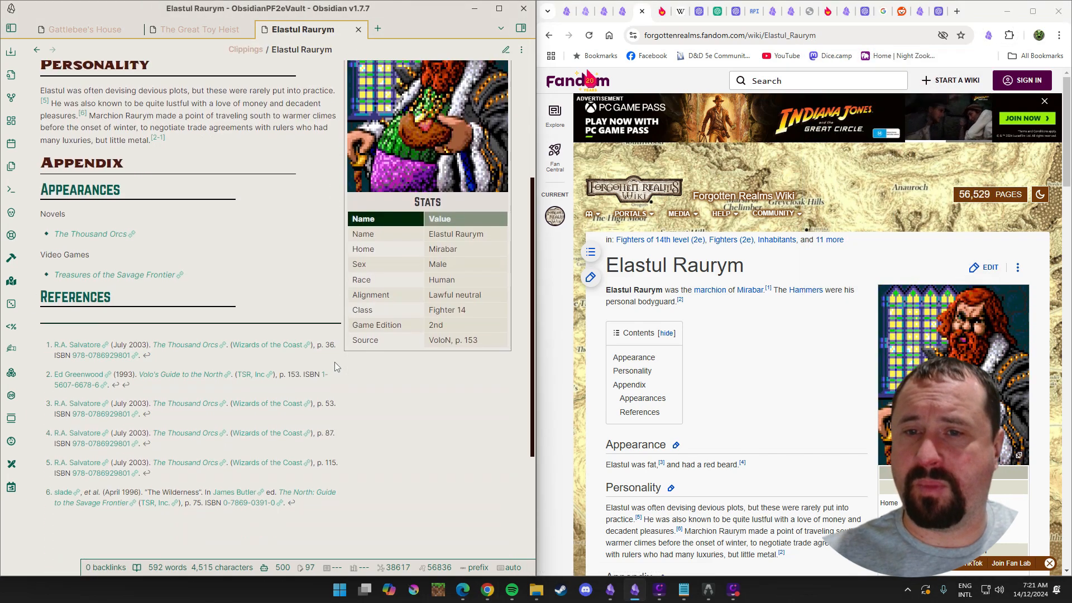
pyautogui.scroll(2, 334, 362)
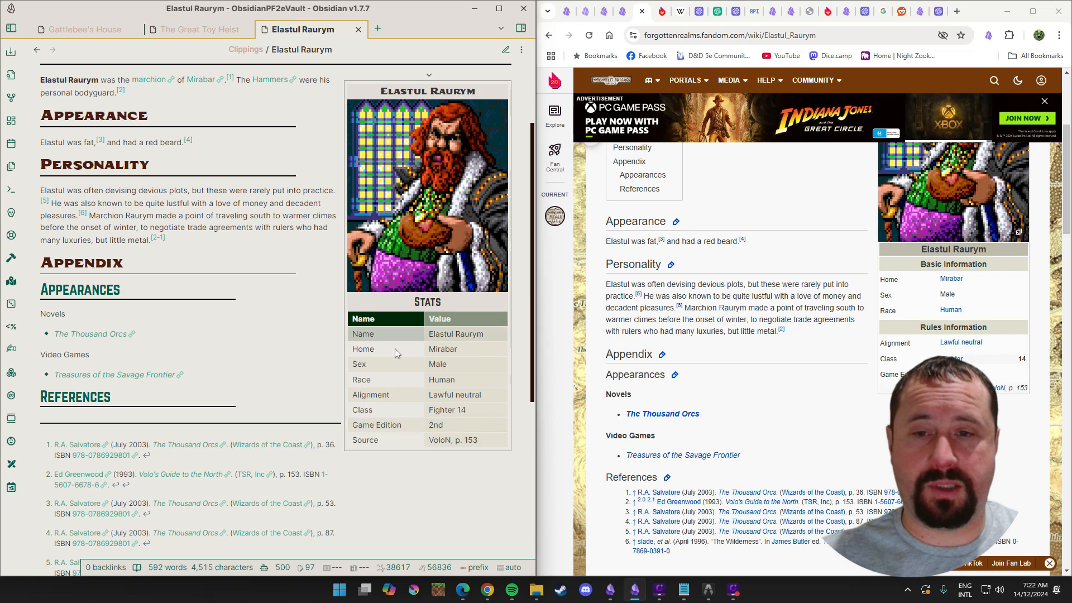
pyautogui.scroll(3, 789, 357)
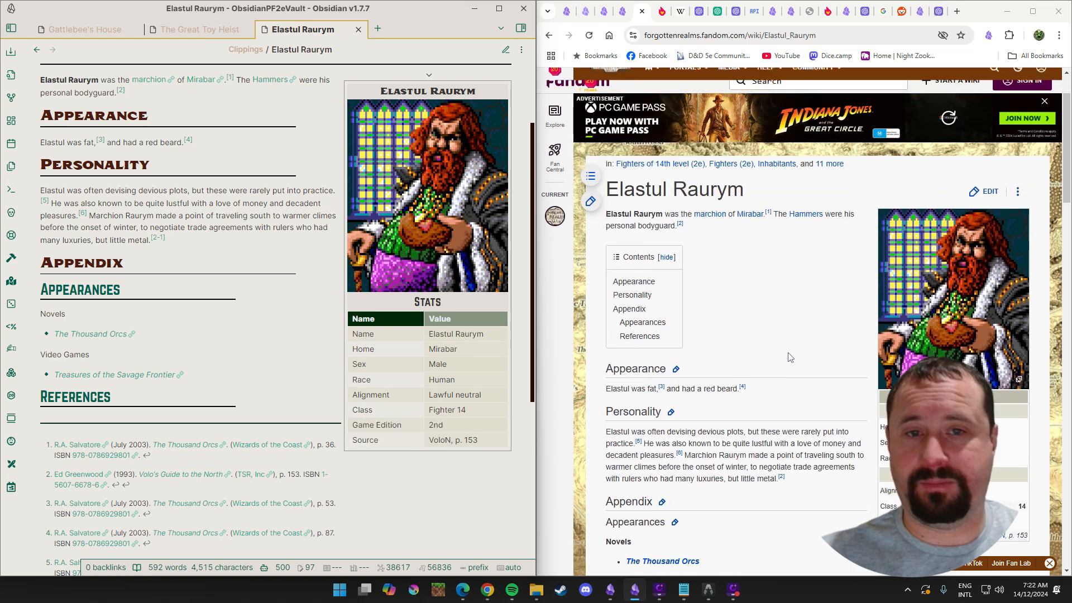
pyautogui.scroll(2, 318, 383)
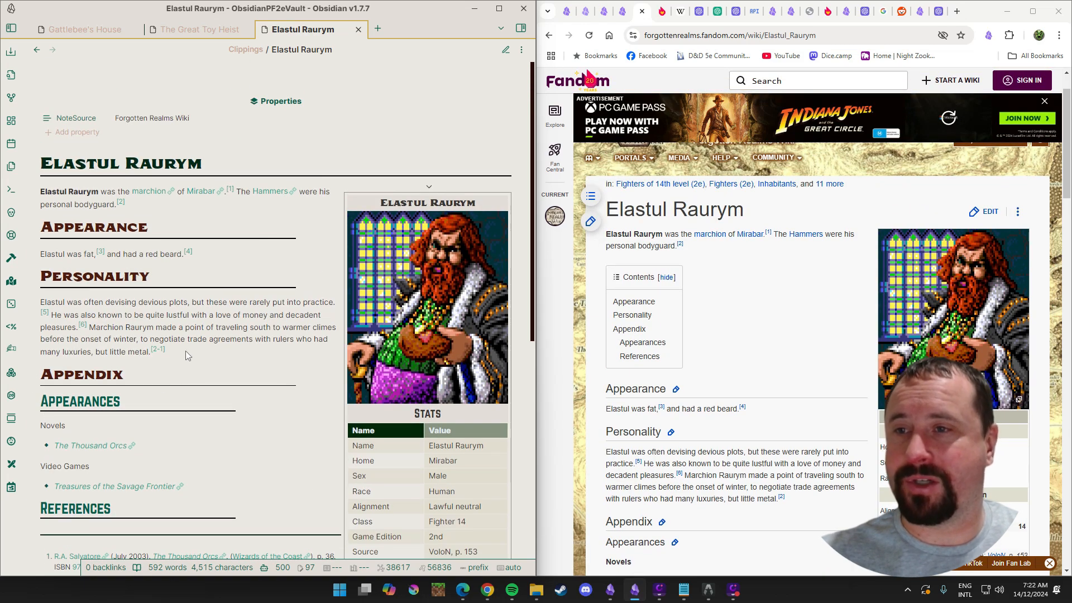
pyautogui.scroll(-5, 282, 370)
pyautogui.scroll(4, 244, 361)
pyautogui.scroll(1, 240, 364)
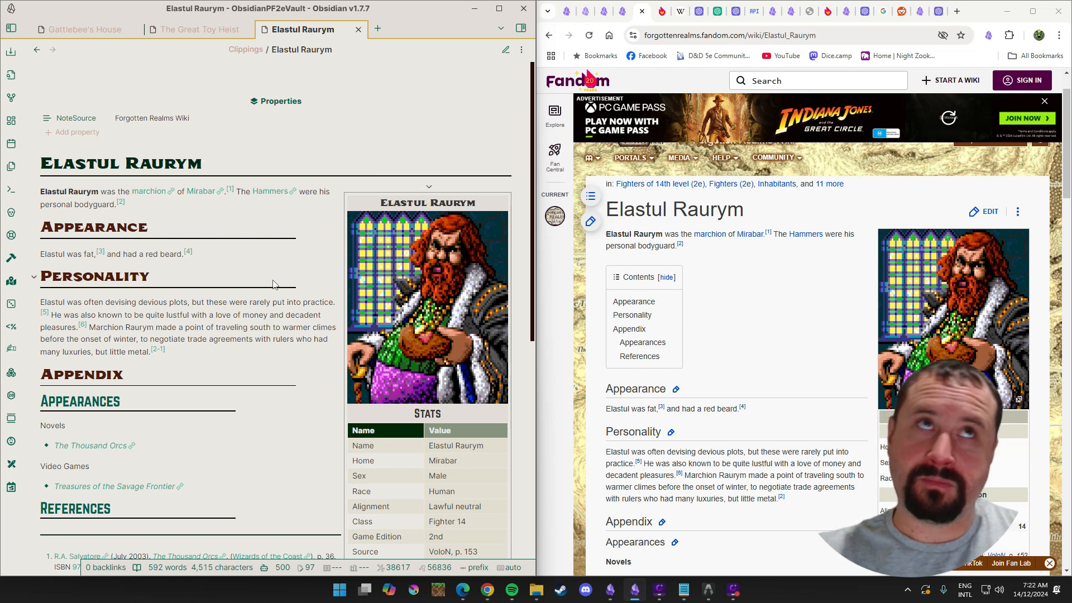
pyautogui.scroll(-1, 266, 295)
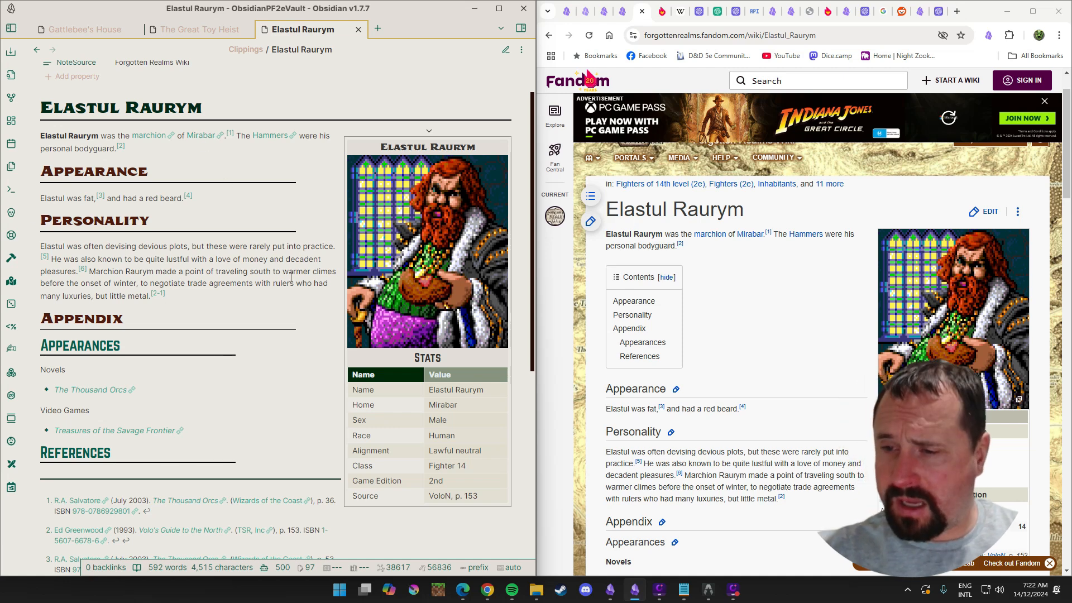
pyautogui.scroll(-1, 291, 278)
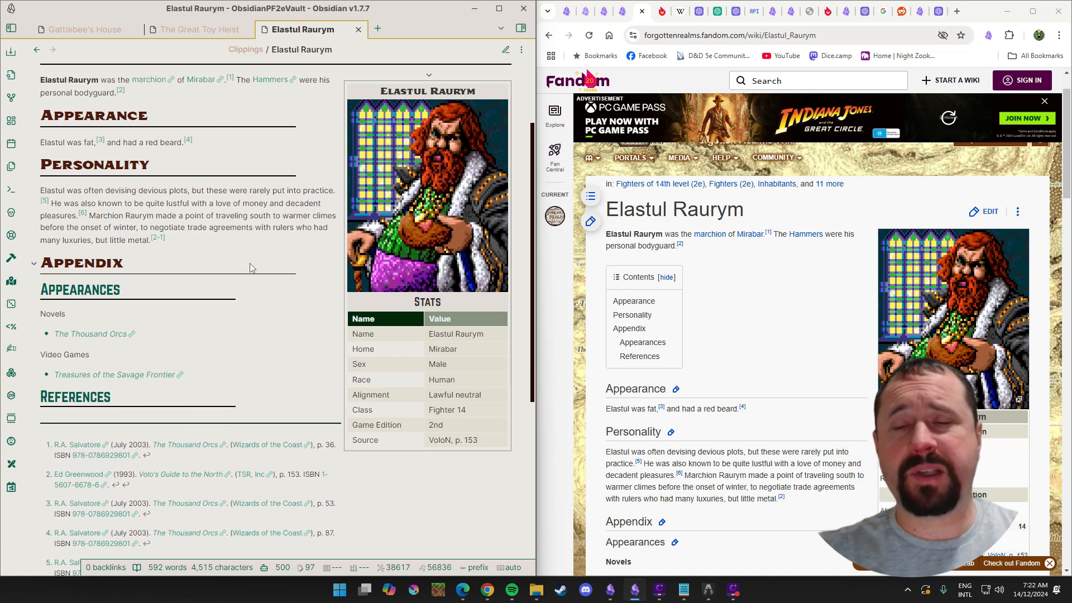
pyautogui.scroll(2, 229, 258)
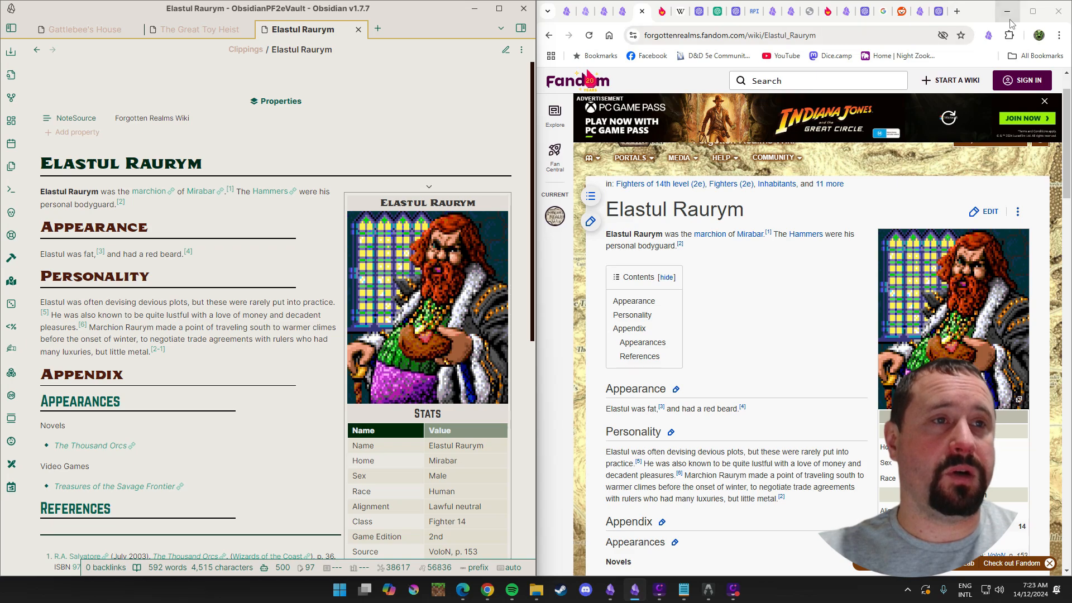
# Maximize the browser and append "When adding links please use the following format [[pagename]]" to the Forgotten Realms Wiki template's infobox prompt.
pyautogui.doubleClick(995, 11)
pyautogui.click(880, 12)
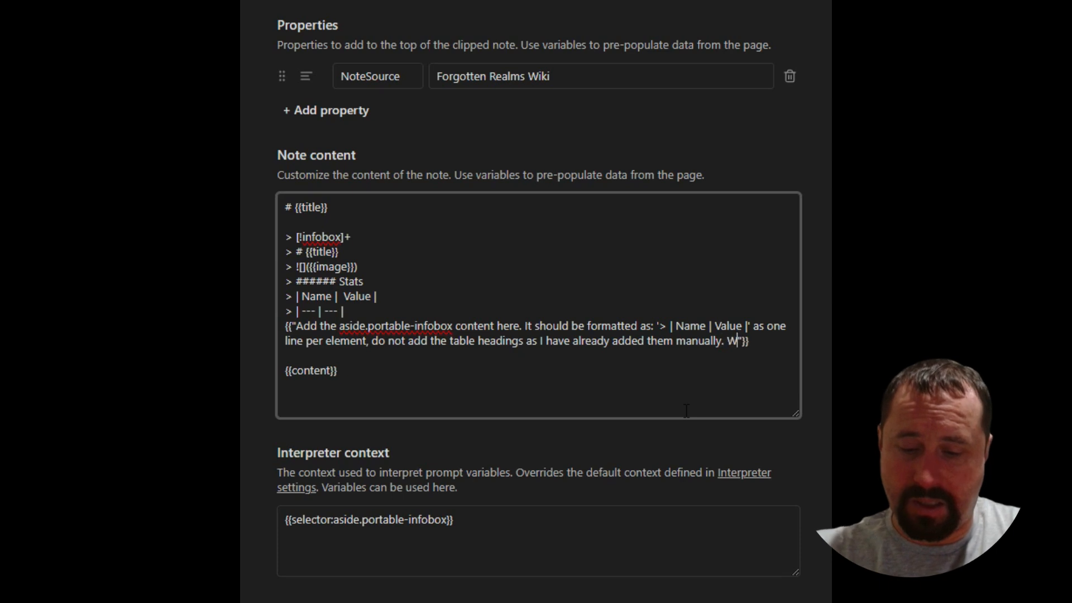
pyautogui.write('hen adding l')
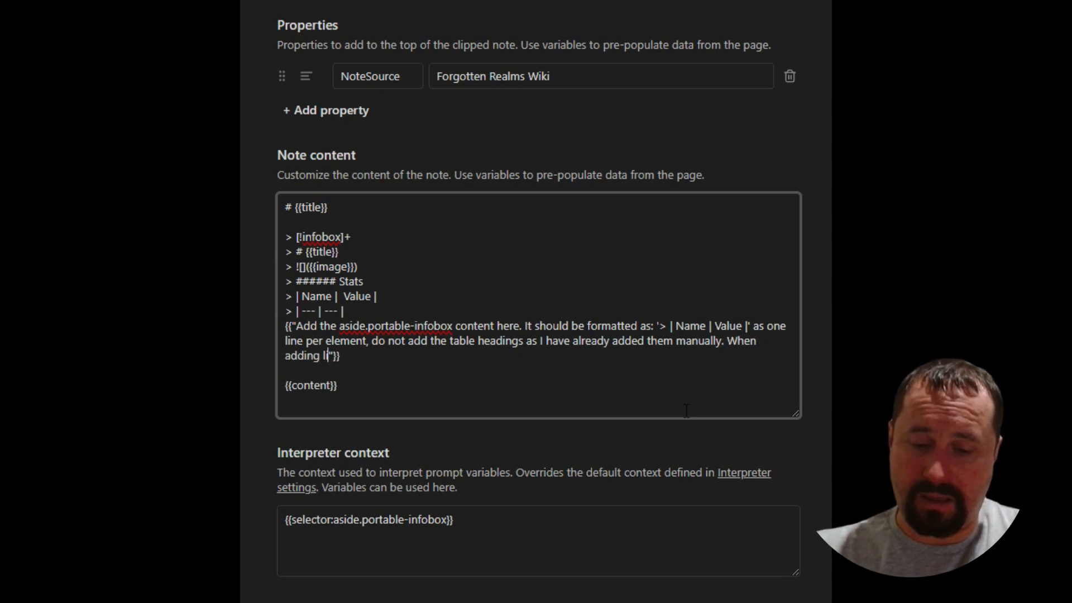
pyautogui.write('inks please use the')
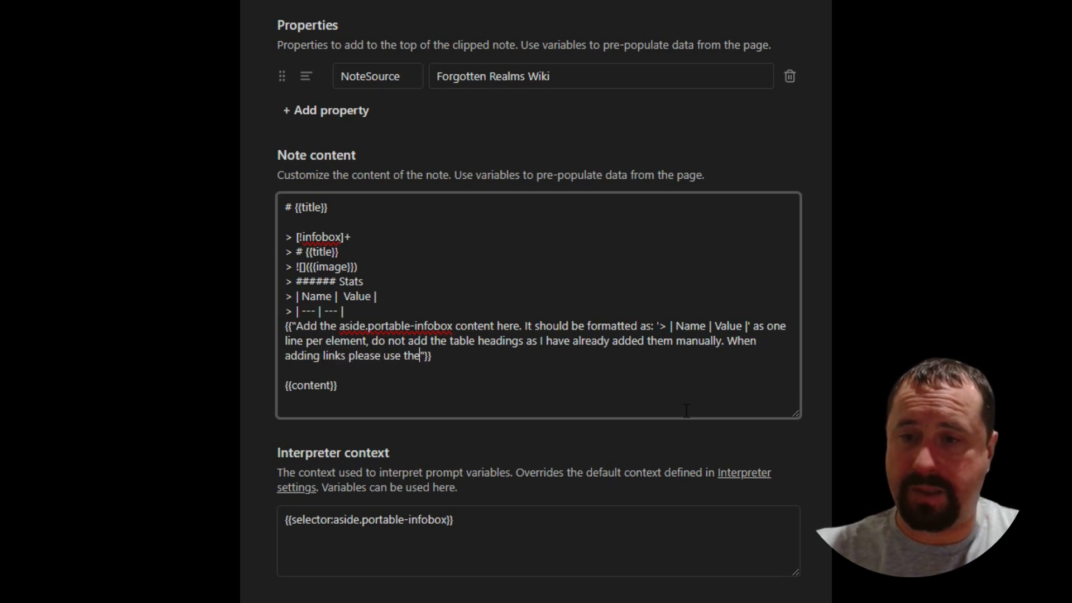
pyautogui.write(' following format [[')
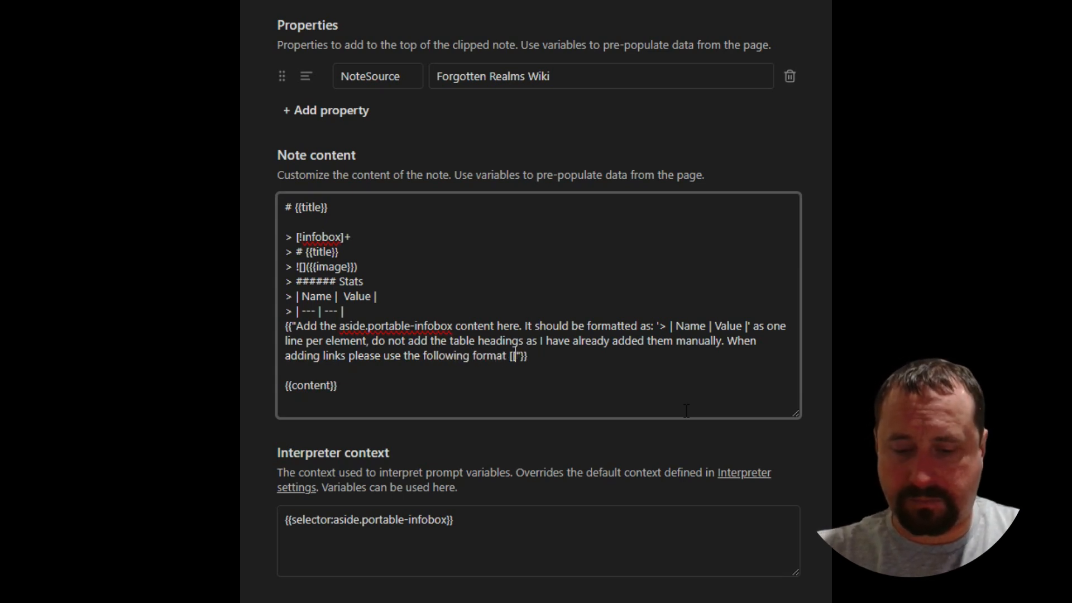
pyautogui.write('pagename')
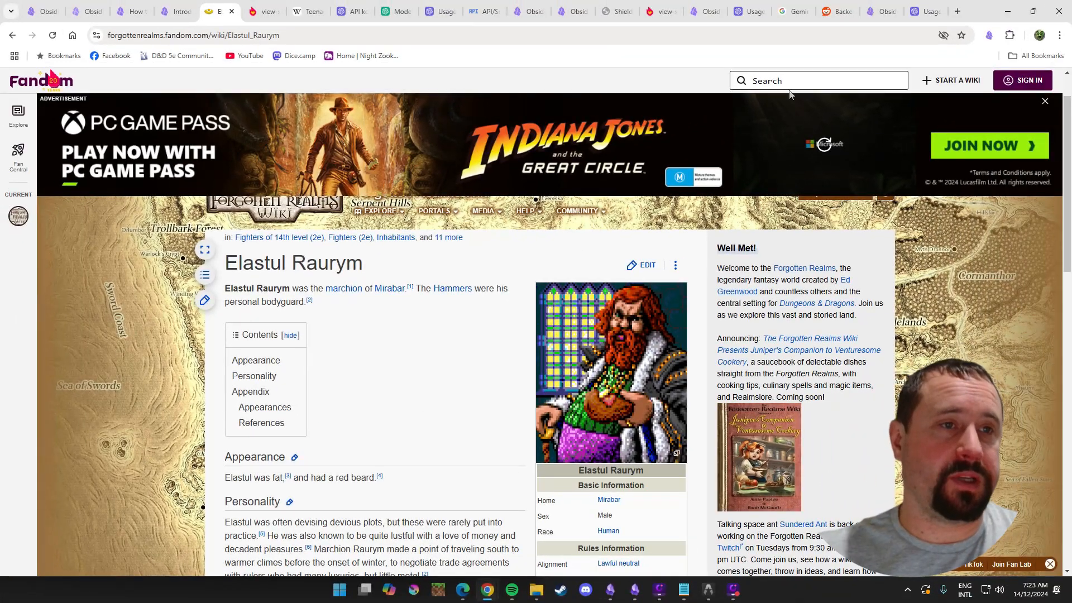
# Clip the Elastul Raurym article again with the FR Wiki Test 2 template and show the new note in reading view.
pyautogui.click(989, 34)
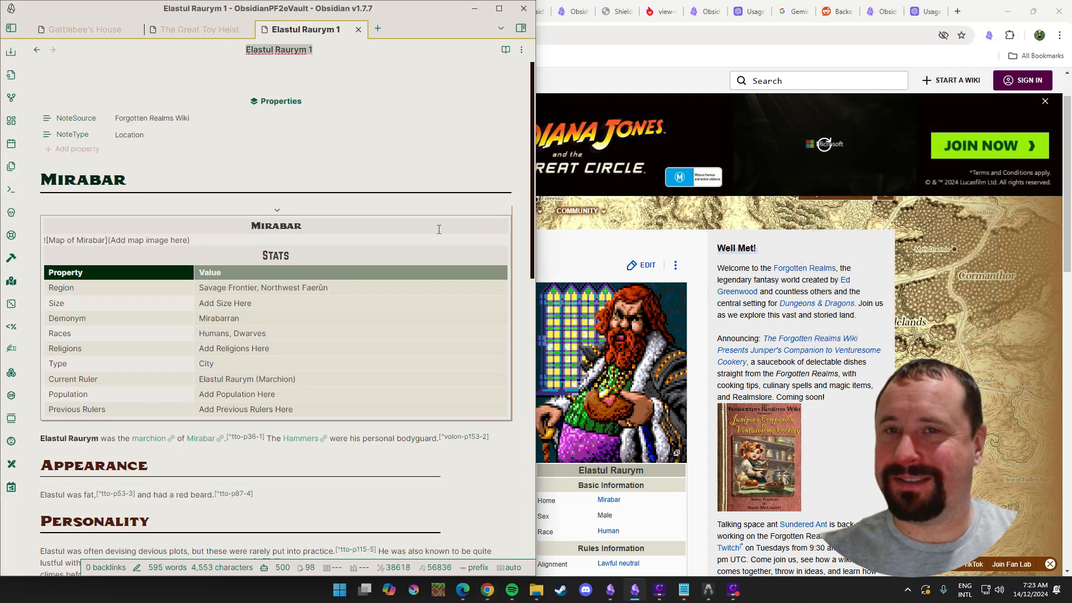
pyautogui.click(506, 50)
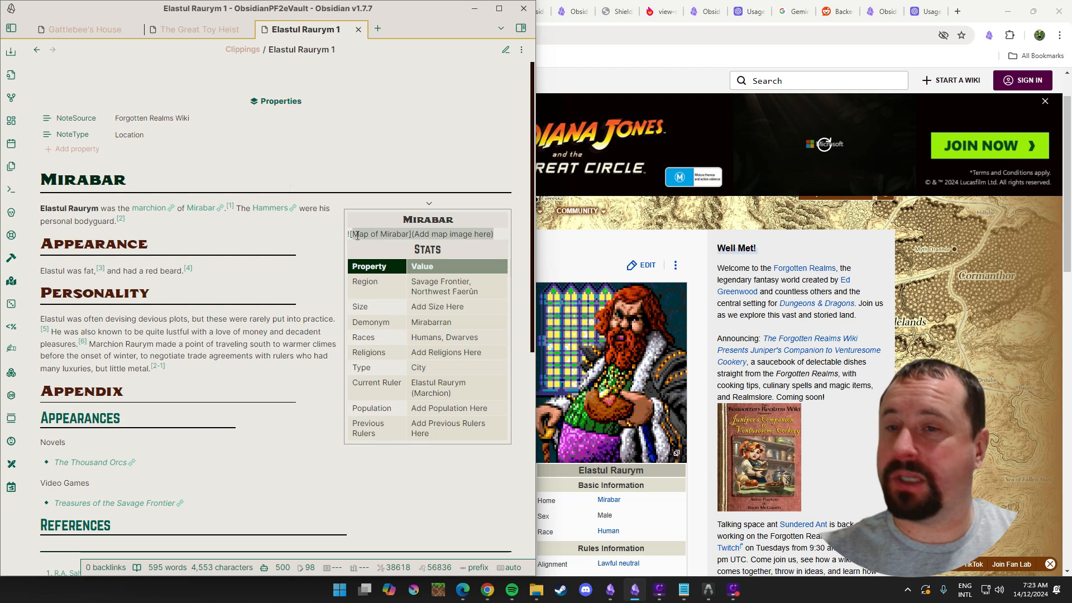
# Return to the template settings and delete the sentence about the [[pagename]] link format from the infobox prompt.
pyautogui.click(882, 11)
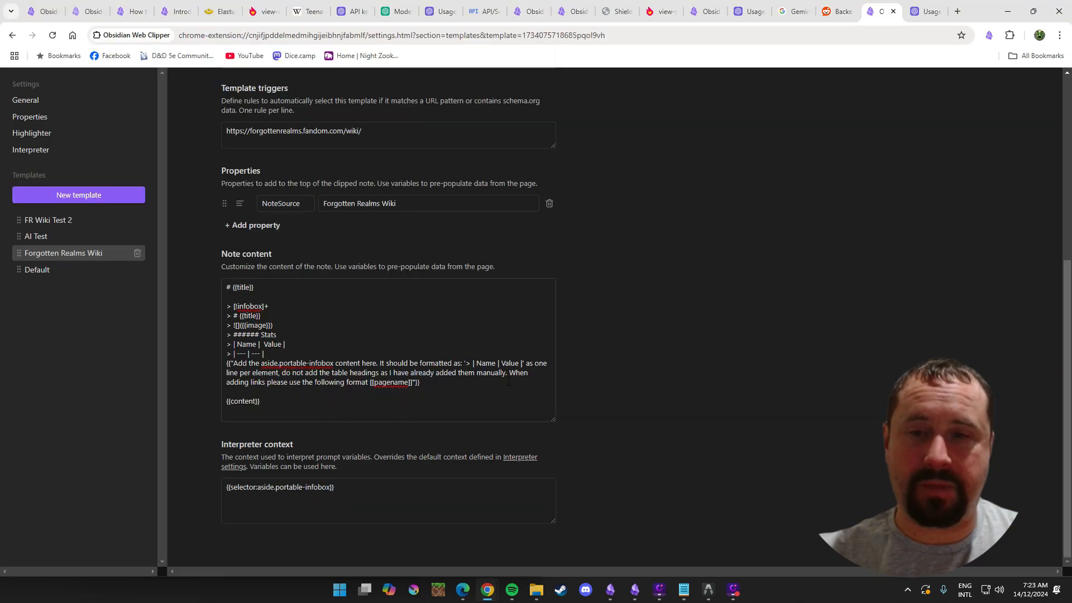
pyautogui.click(451, 386)
pyautogui.press('Left')
pyautogui.press('Left')
pyautogui.press('Left')
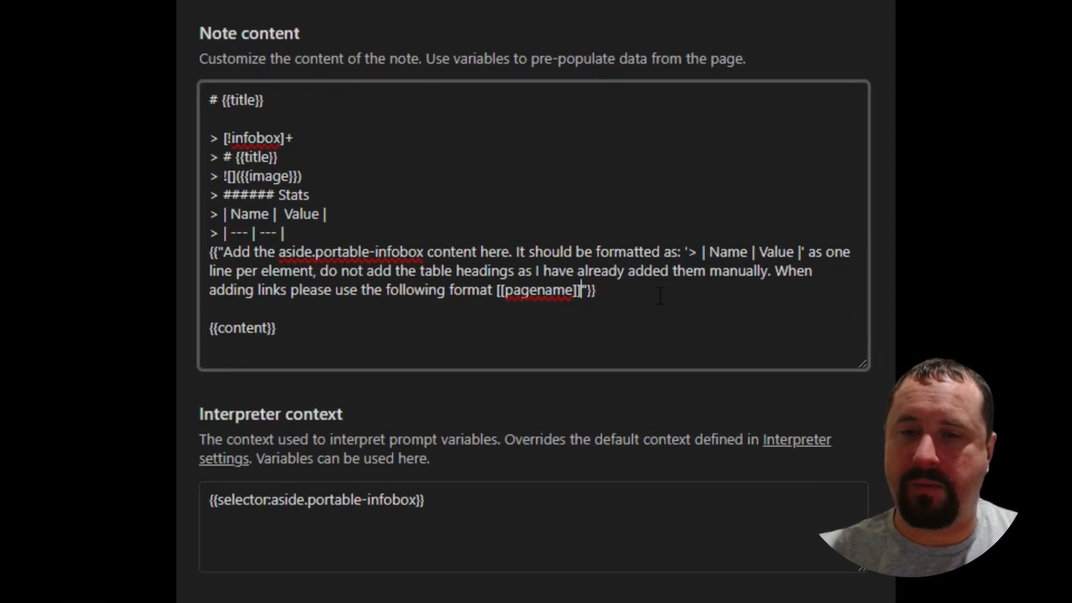
pyautogui.hotkey('shift', 'Up')
pyautogui.hotkey('shift', 'Right')
pyautogui.hotkey('shift', 'Right')
pyautogui.hotkey('shift', 'Right')
pyautogui.hotkey('shift', 'Right')
pyautogui.hotkey('shift', 'Right')
pyautogui.hotkey('shift', 'Right')
pyautogui.hotkey('shift', 'Right')
pyautogui.hotkey('shift', 'Right')
pyautogui.hotkey('shift', 'Right')
pyautogui.hotkey('shift', 'Right')
pyautogui.hotkey('shift', 'Right')
pyautogui.hotkey('shift', 'Right')
pyautogui.hotkey('shift', 'Right')
pyautogui.hotkey('shift', 'Right')
pyautogui.hotkey('shift', 'Right')
pyautogui.hotkey('shift', 'Right')
pyautogui.hotkey('shift', 'Right')
pyautogui.hotkey('shift', 'Right')
pyautogui.hotkey('shift', 'Right')
pyautogui.hotkey('shift', 'Right')
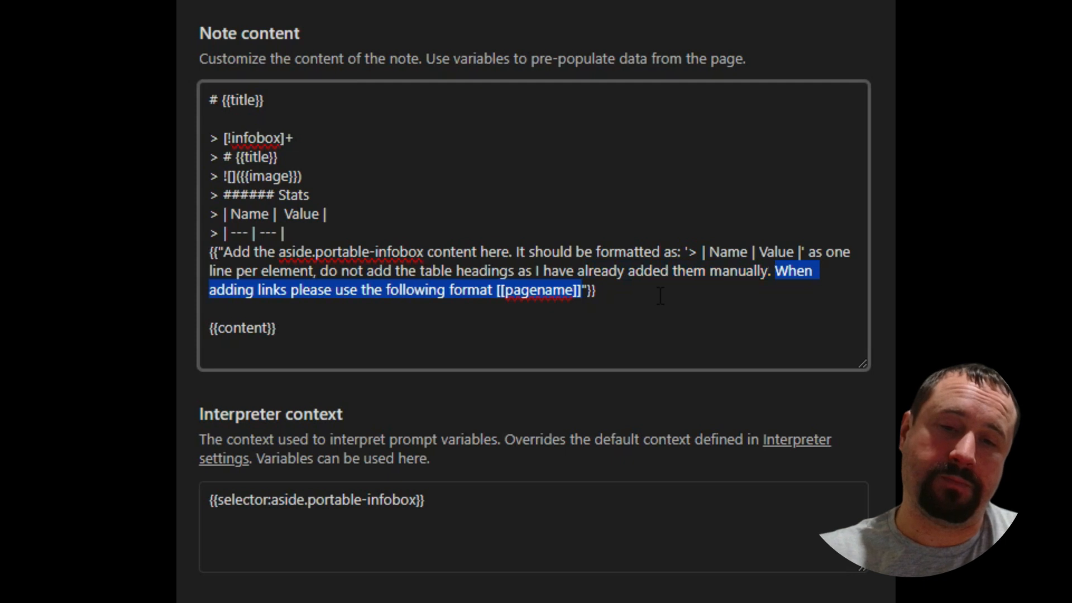
pyautogui.press('BackSpace')
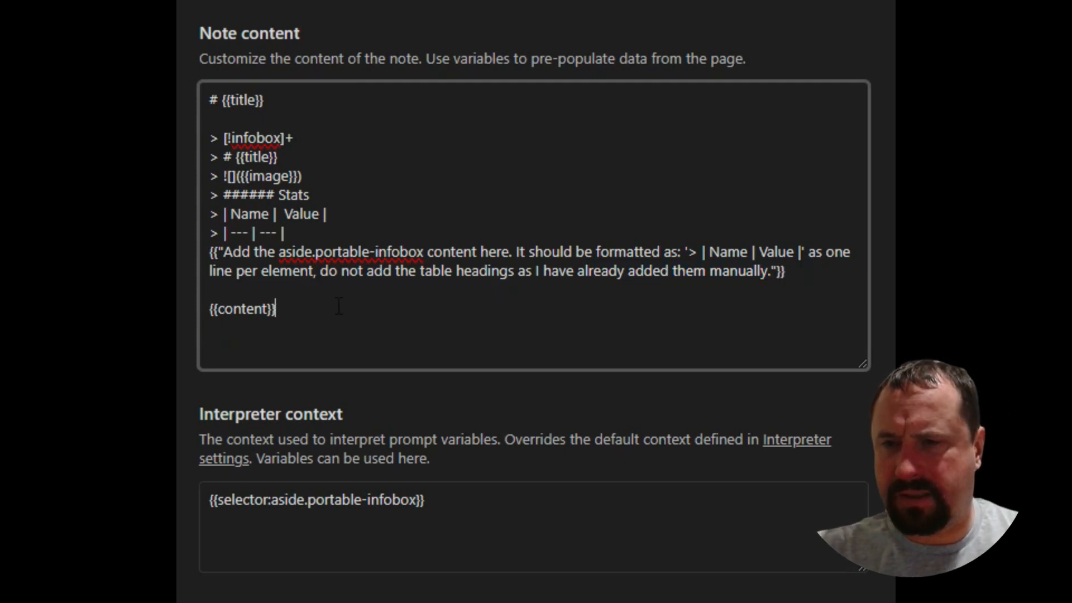
# Copy {{content}} from the note content into the interpreter context, on its own line above the aside.portable-infobox selector.
pyautogui.hotkey('shift', 'Home')
pyautogui.hotkey('ctrl', 'c')
pyautogui.click(492, 511)
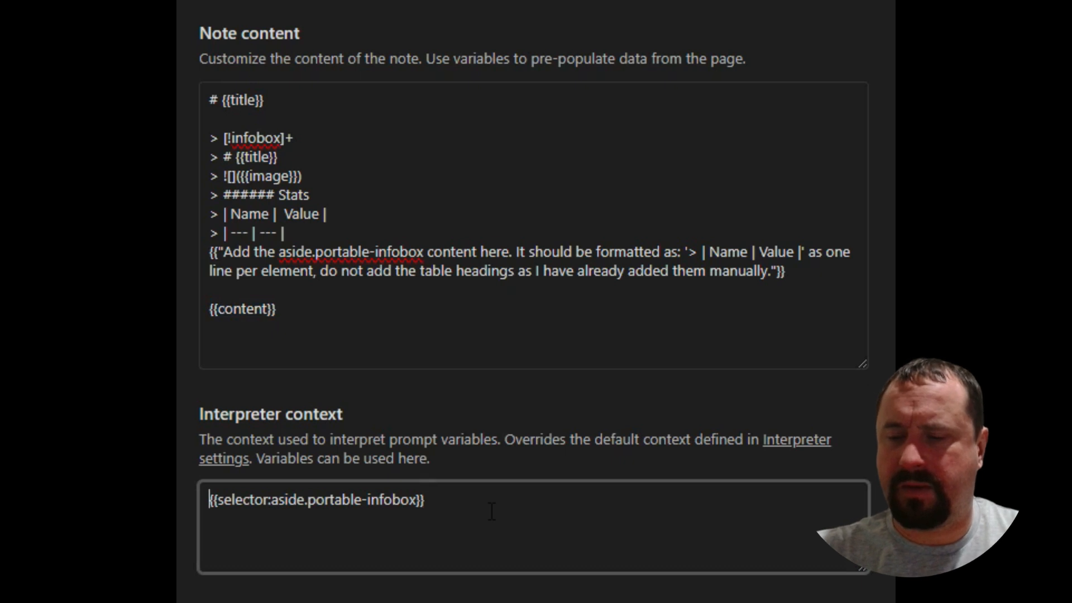
pyautogui.press('Return')
pyautogui.press('Up')
pyautogui.hotkey('ctrl', 'v')
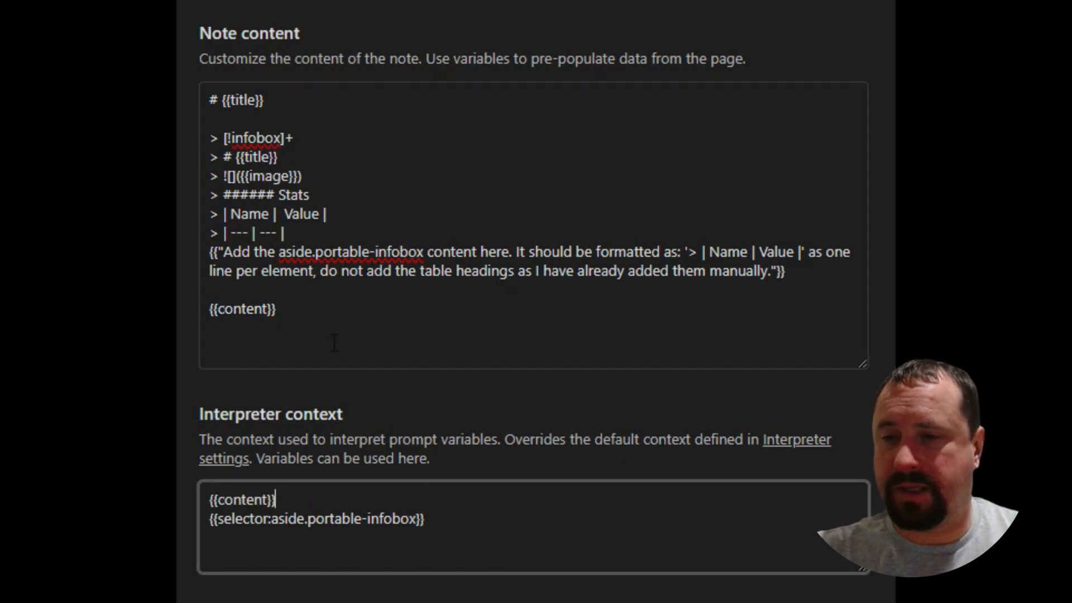
# Turn the {{content}} variable in the note content into a quoted prompt that begins "Add the content here exactly, but".
pyautogui.click(347, 330)
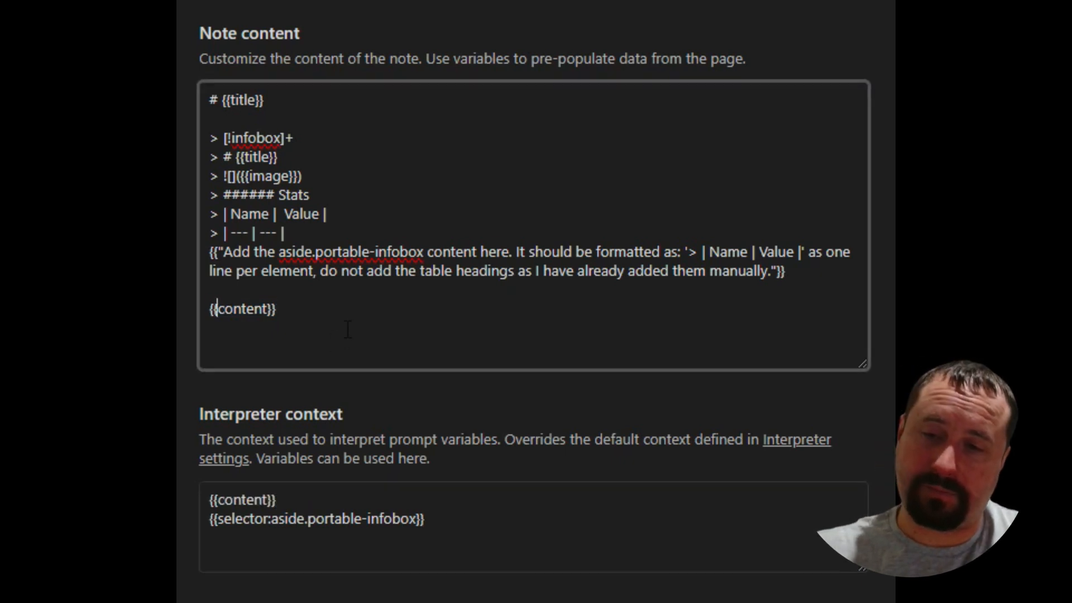
pyautogui.write('""')
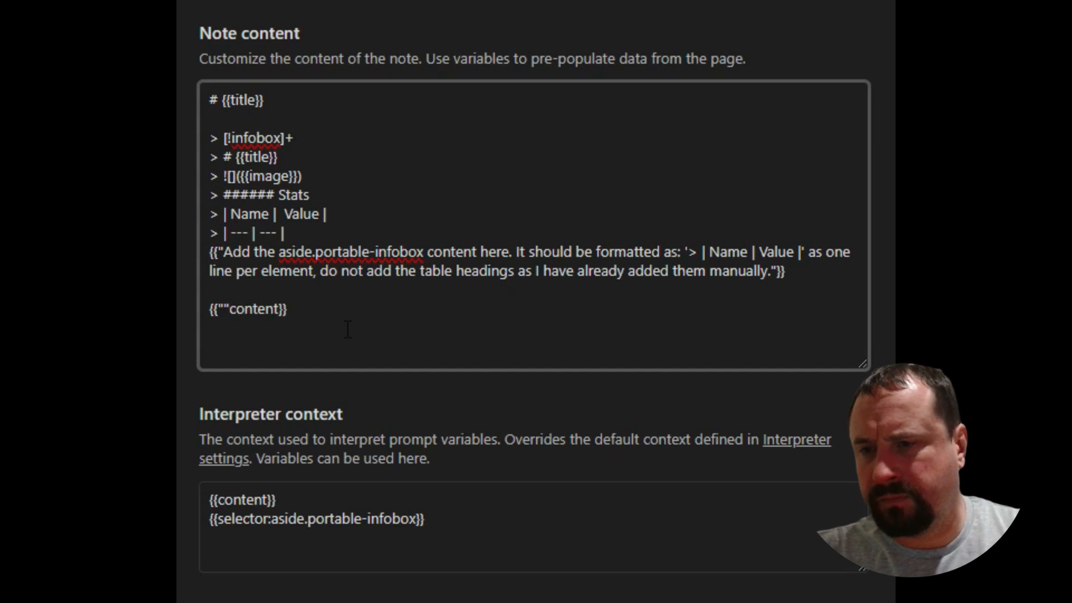
pyautogui.press('BackSpace')
pyautogui.write('Add th')
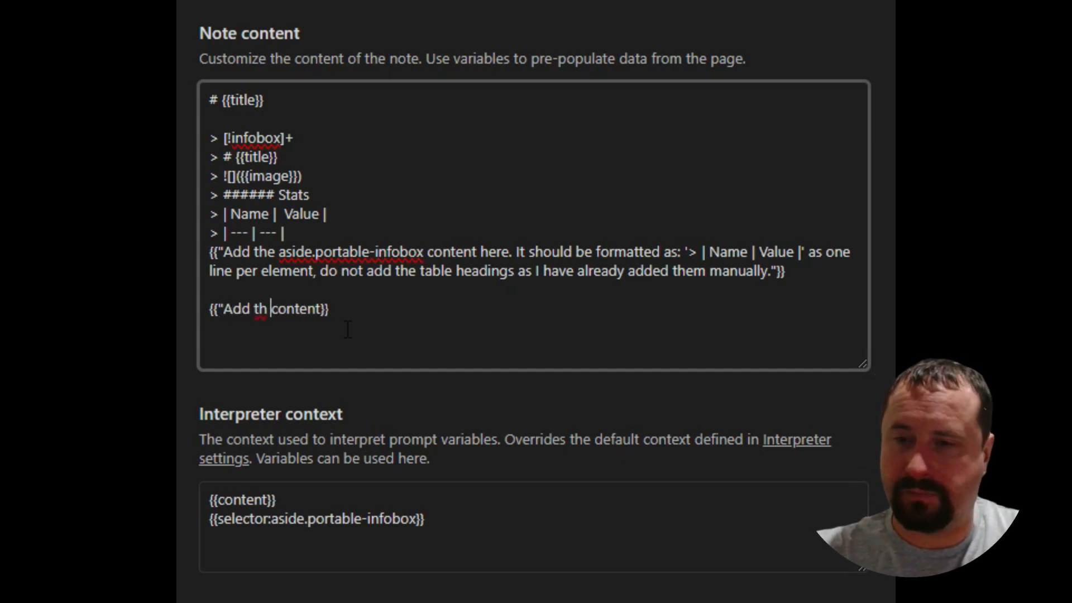
pyautogui.press('BackSpace')
pyautogui.write('e cxon')
pyautogui.press('BackSpace')
pyautogui.press('BackSpace')
pyautogui.press('BackSpace')
pyautogui.press('BackSpace')
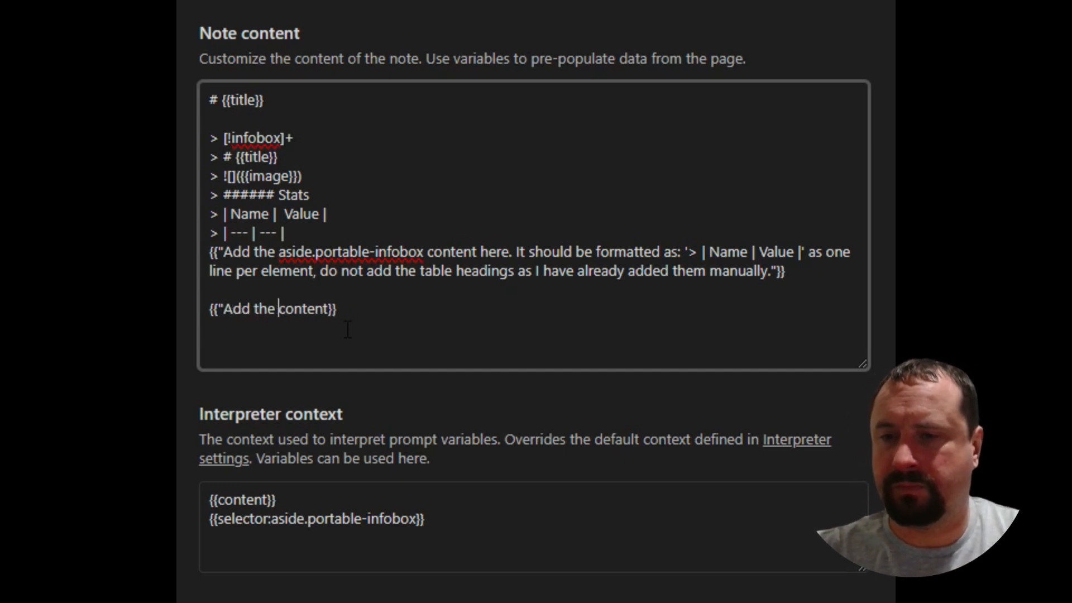
pyautogui.write('here exactly, b')
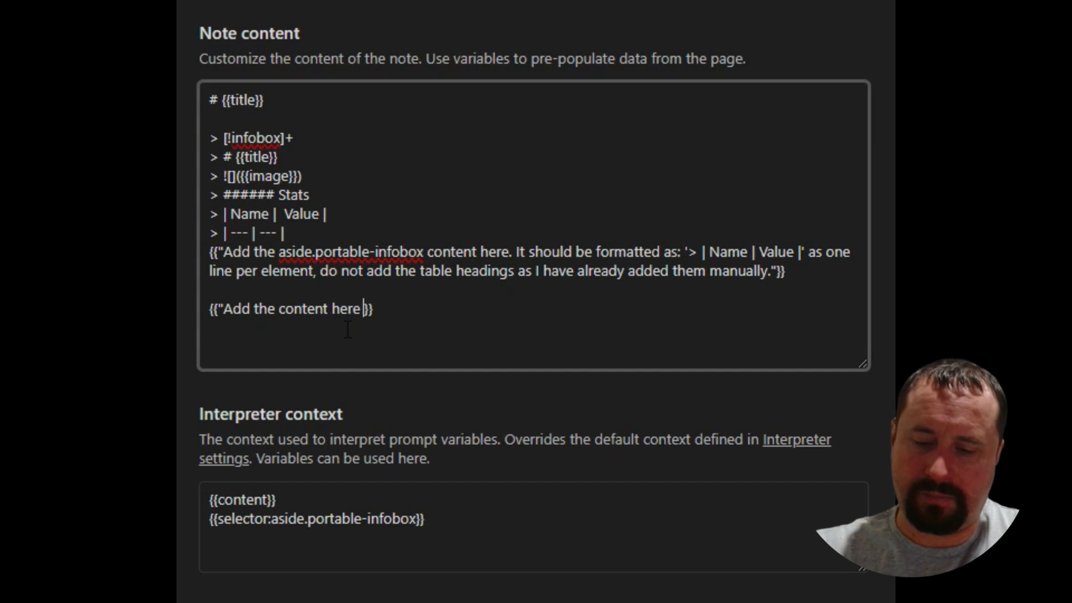
pyautogui.write('ut ')
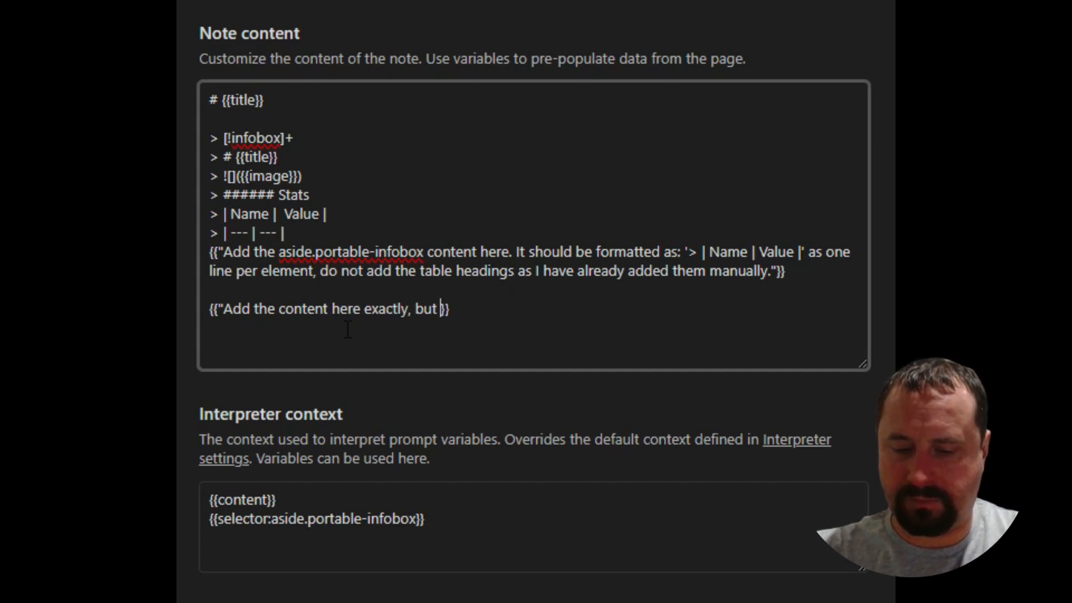
# Complete the content prompt with "convert links to a markdown format like this [[pagename]]" and its closing quotation mark.
pyautogui.write('convert links to ')
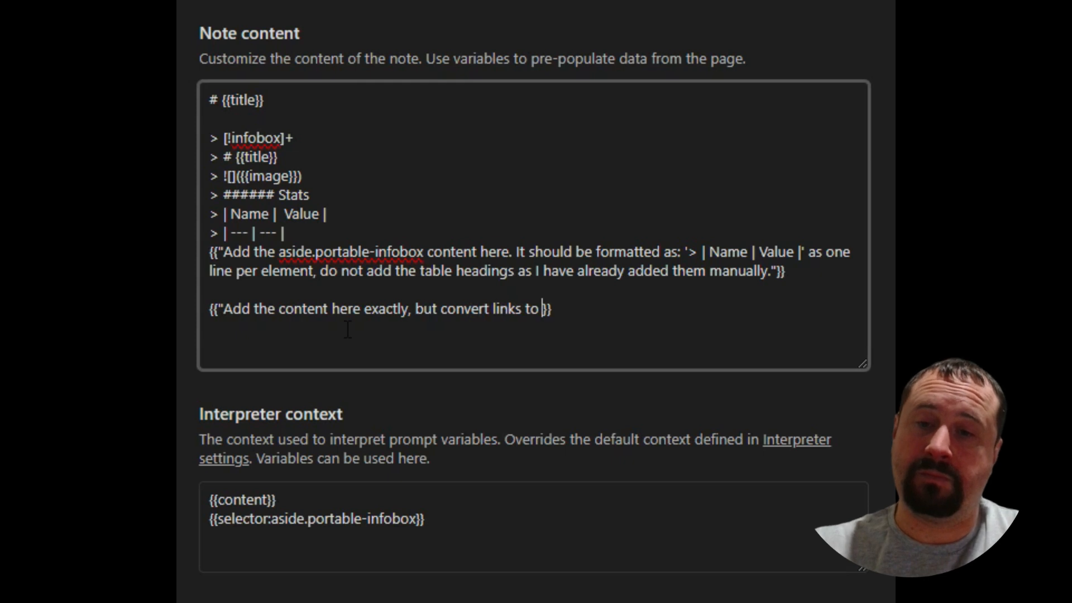
pyautogui.write(' a markf')
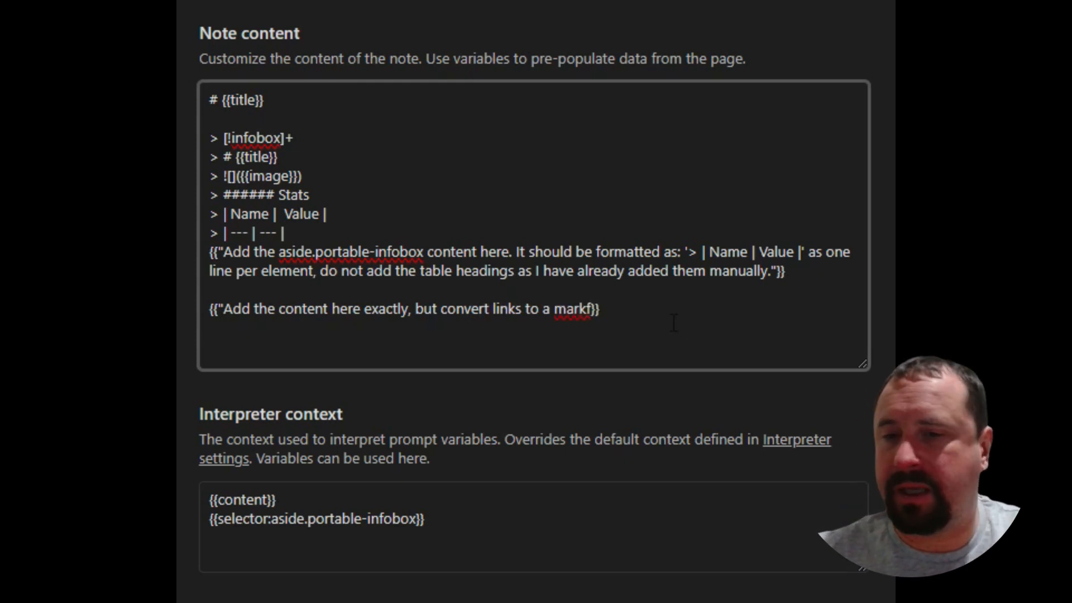
pyautogui.write('down format as')
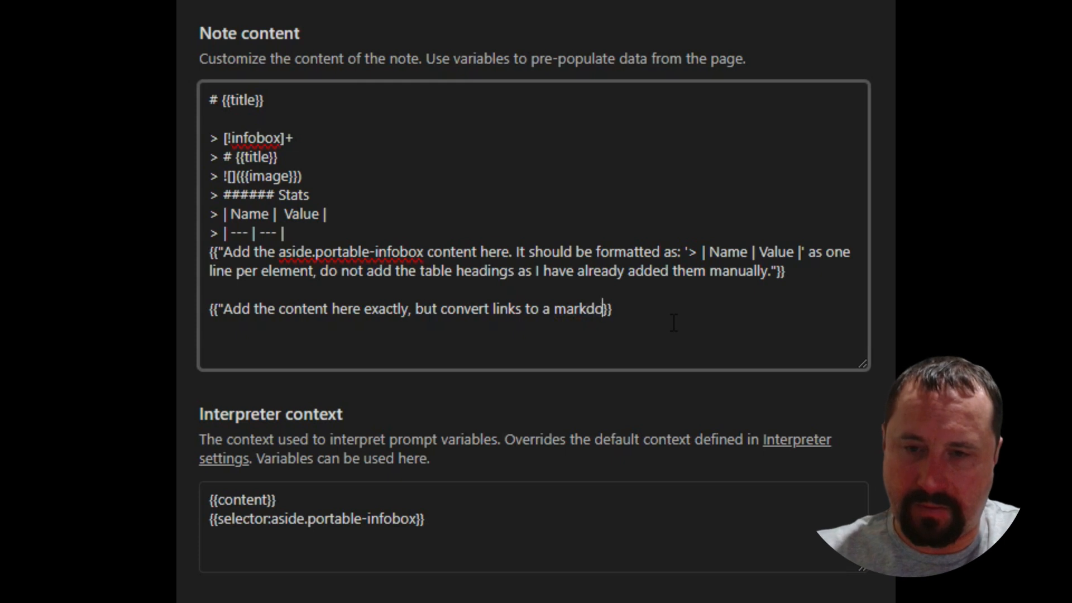
pyautogui.write(' s')
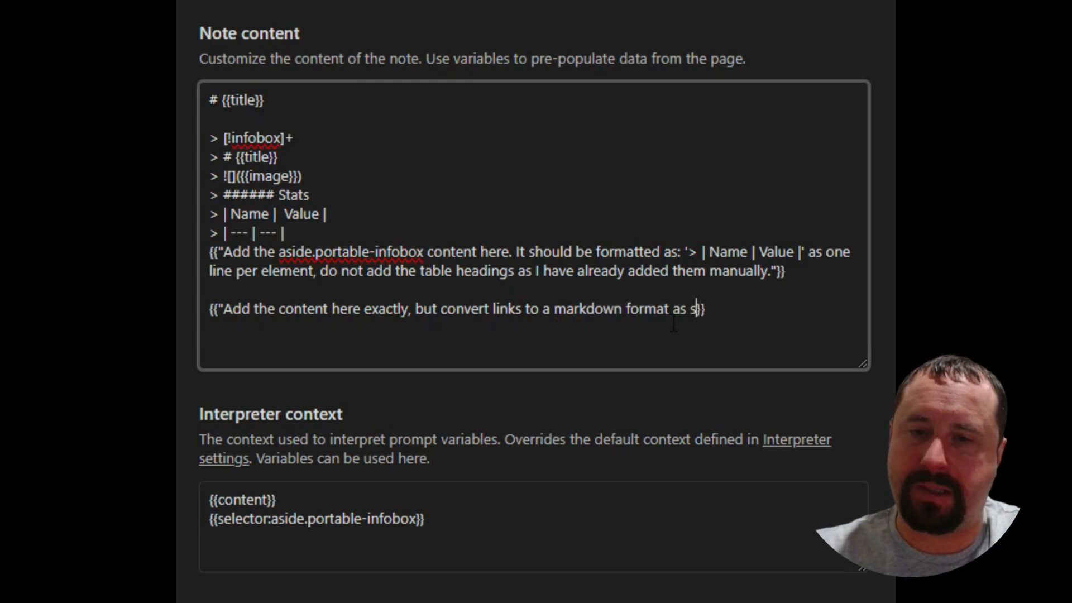
pyautogui.press('BackSpace')
pyautogui.press('BackSpace')
pyautogui.write('like this ')
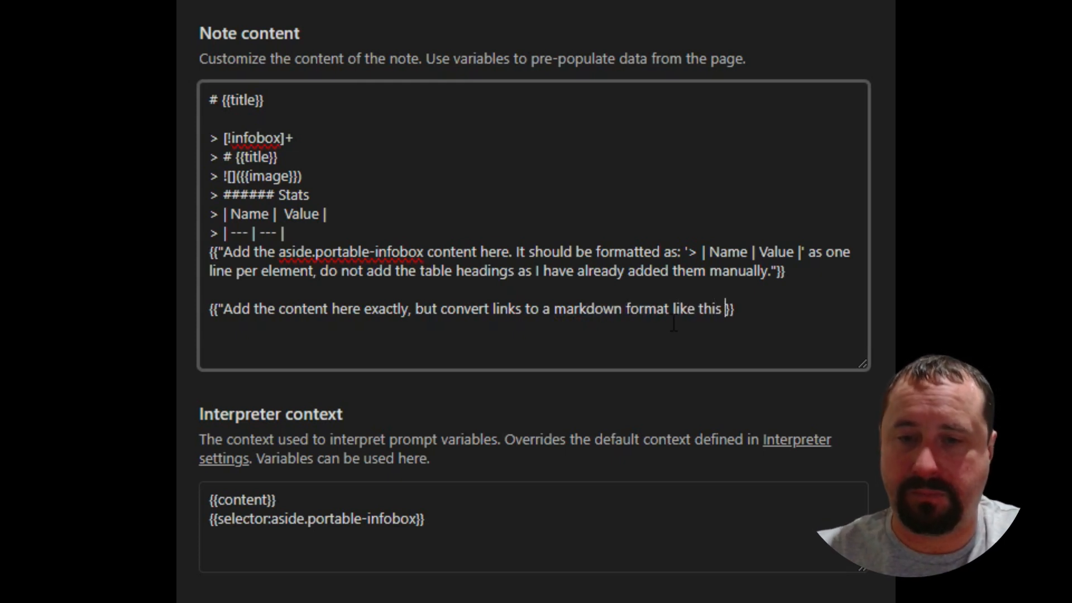
pyautogui.write('[[pagename')
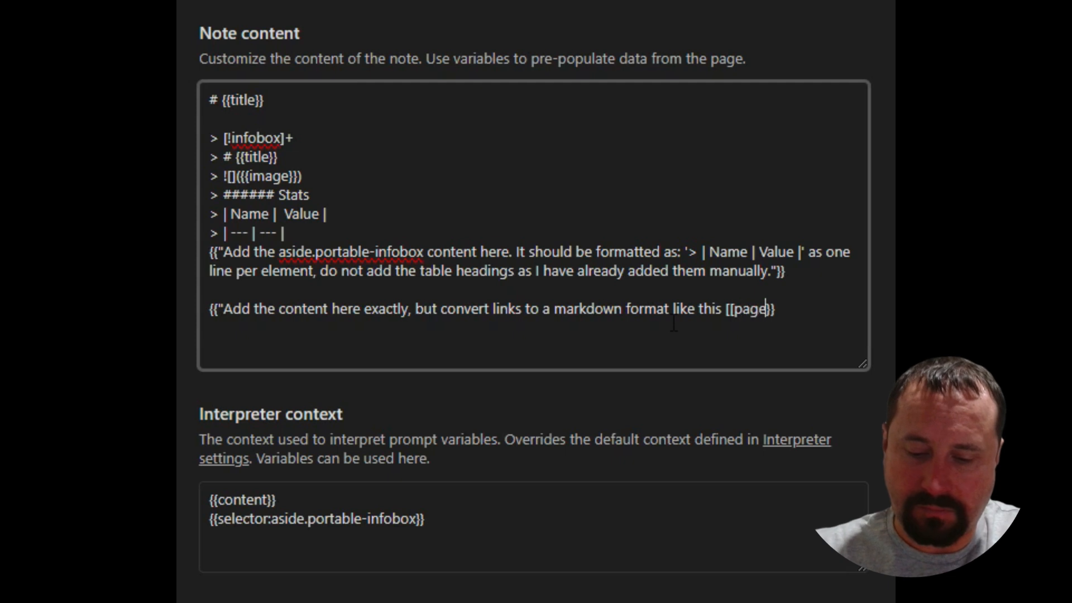
pyautogui.write(']]')
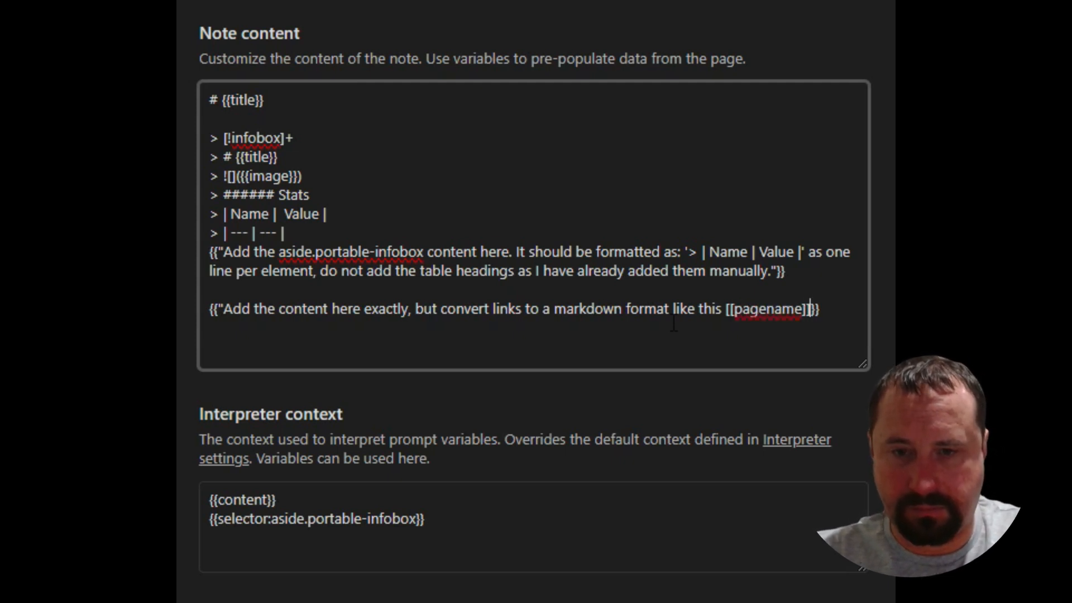
pyautogui.write('"')
pyautogui.click(674, 391)
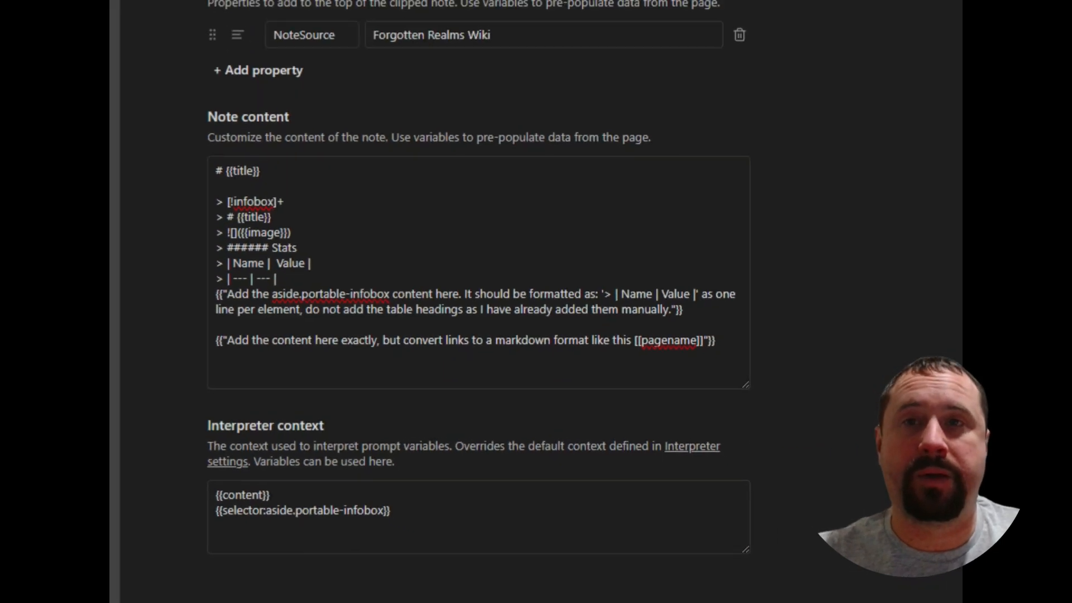
# Clip the Elastul Raurym article into Obsidian with the Forgotten Realms Wiki template and show the new note in reading view.
pyautogui.click(214, 10)
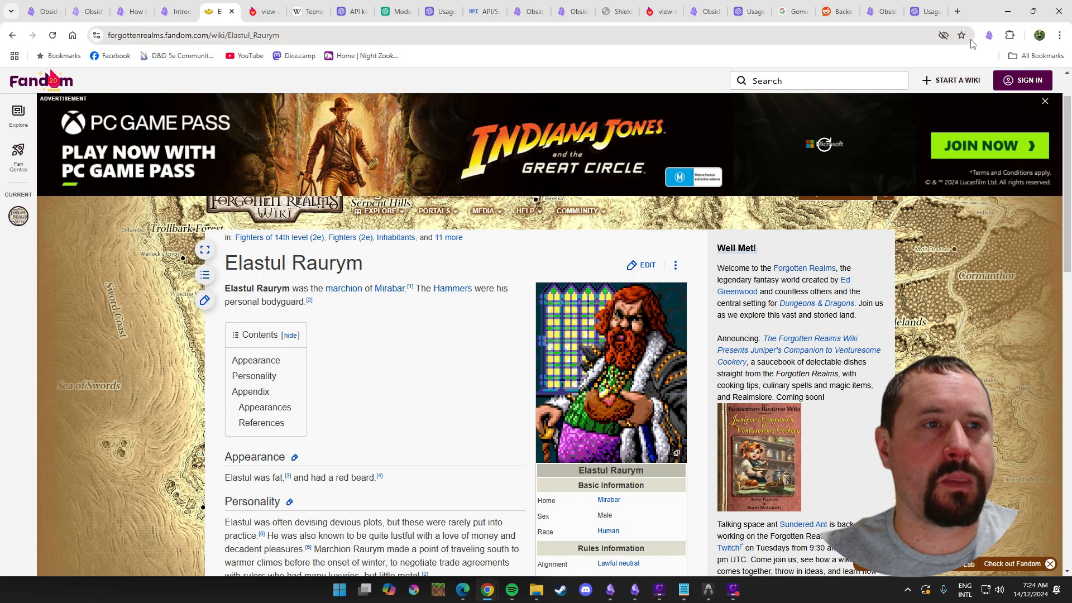
pyautogui.click(988, 34)
pyautogui.click(871, 56)
pyautogui.click(865, 110)
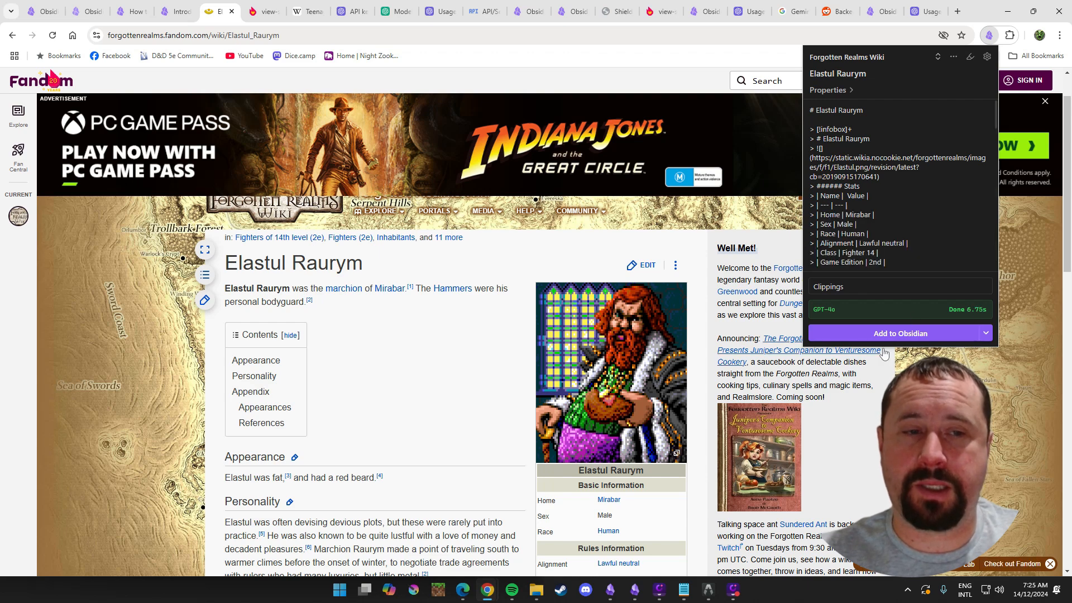
pyautogui.click(900, 333)
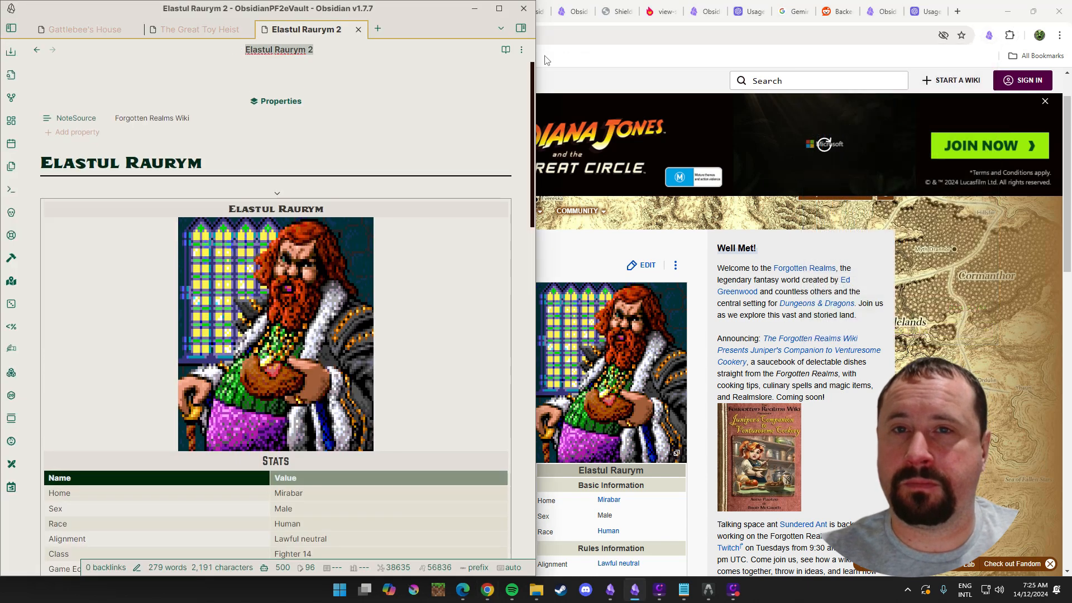
pyautogui.click(505, 50)
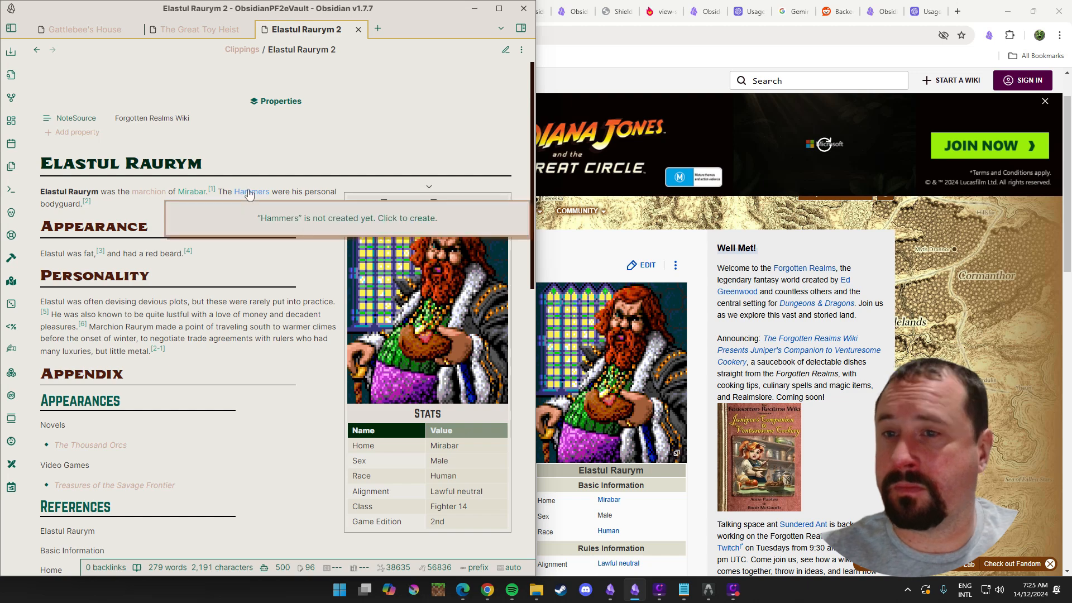
# Put the clipped note into editing view with source mode and examine how its links and references are written.
pyautogui.click(505, 50)
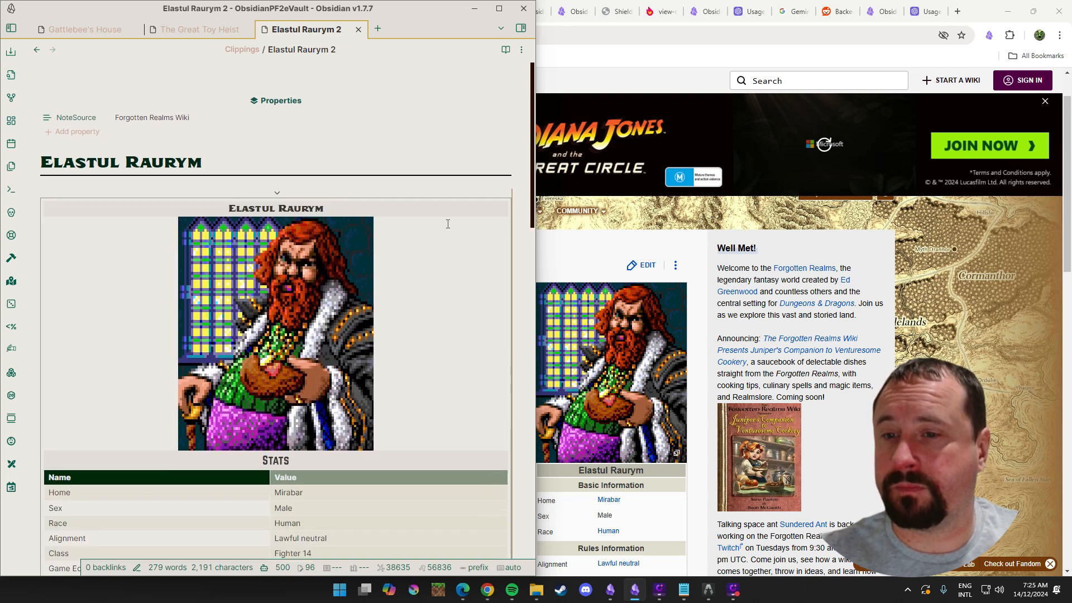
pyautogui.scroll(-7, 446, 218)
pyautogui.scroll(-2, 446, 218)
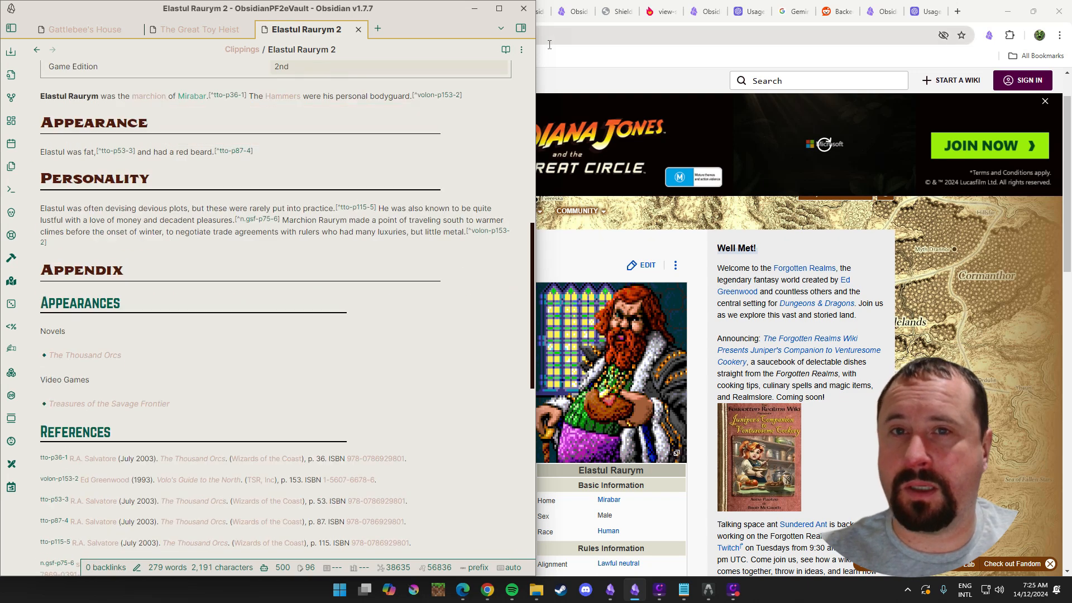
pyautogui.click(521, 50)
pyautogui.click(438, 102)
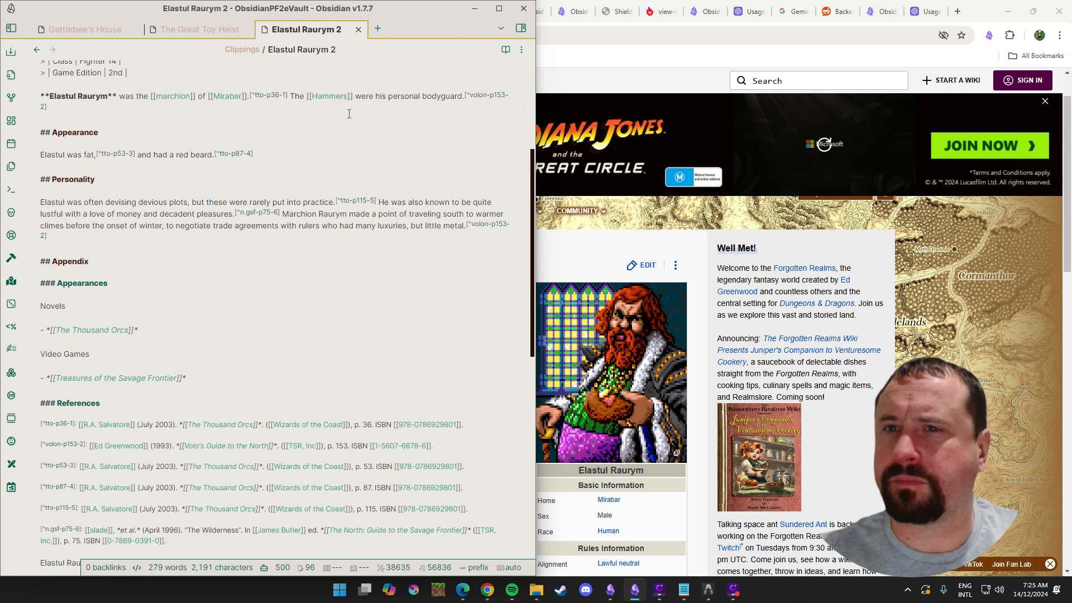
pyautogui.scroll(-5, 242, 364)
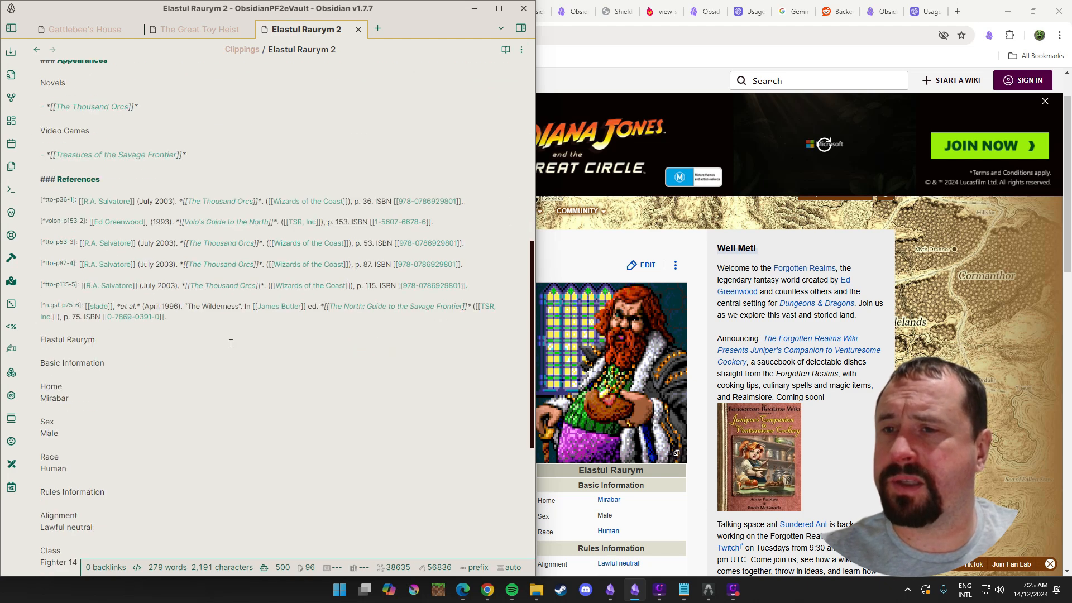
pyautogui.scroll(10, 260, 350)
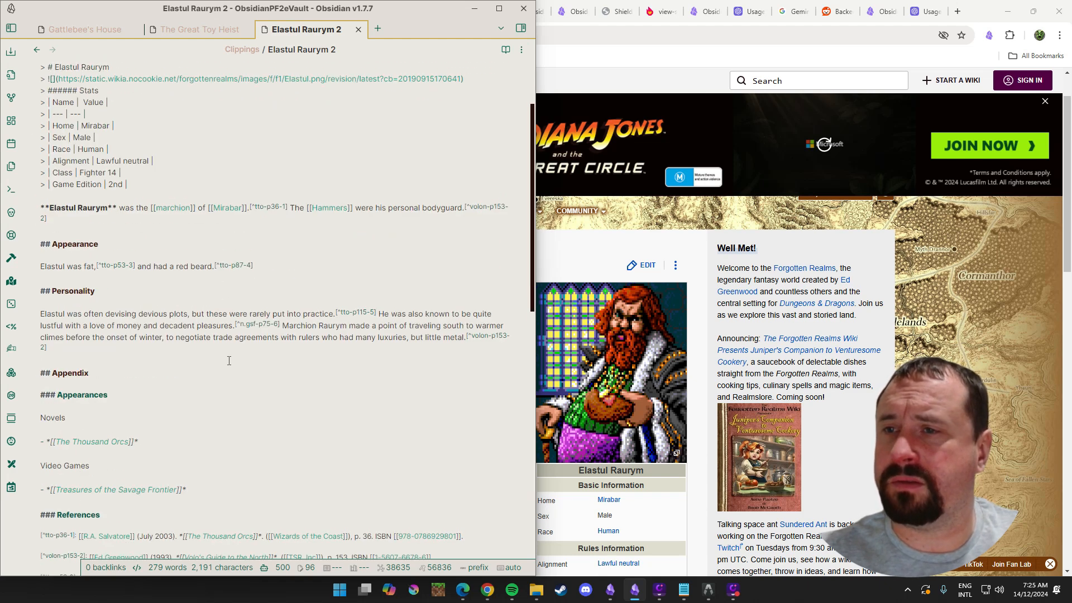
# Return the note to reading view and restore the browser window to half the screen beside Obsidian.
pyautogui.click(505, 50)
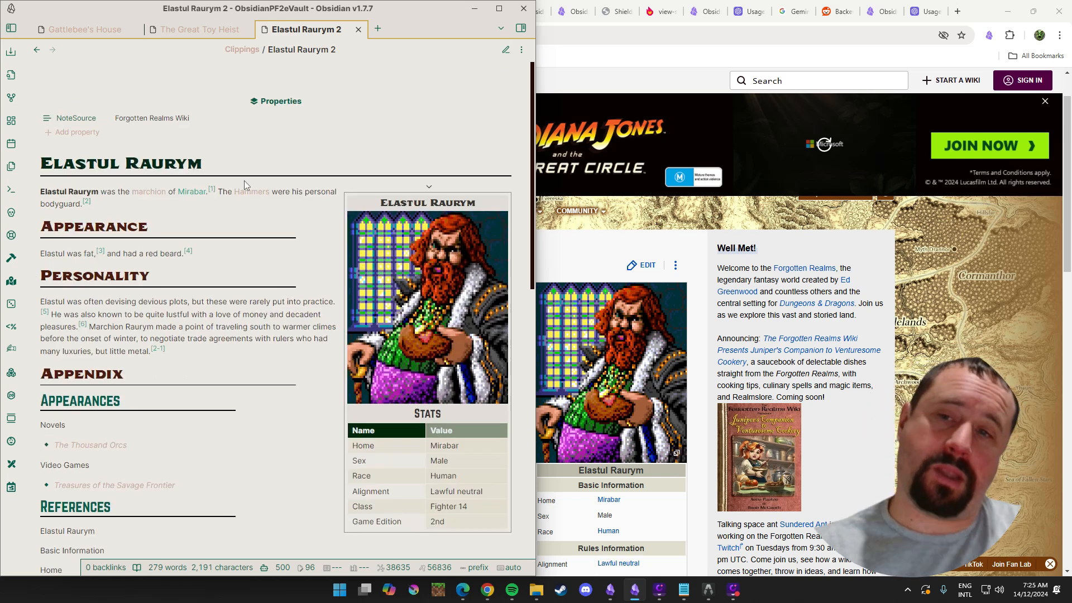
pyautogui.scroll(-2, 260, 266)
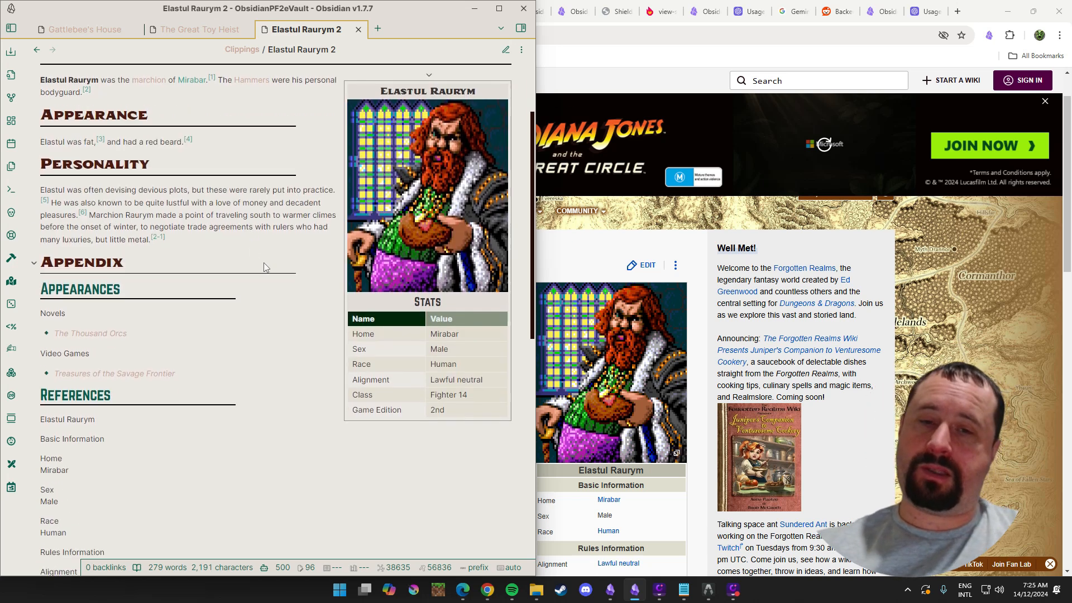
pyautogui.scroll(-1, 743, 145)
pyautogui.click(975, 10)
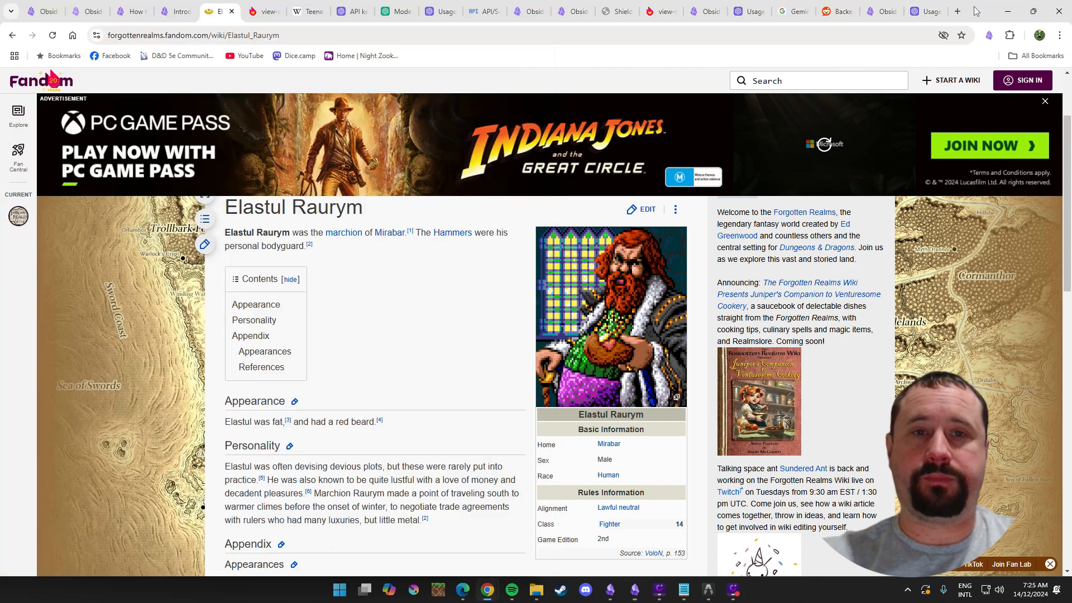
pyautogui.doubleClick(975, 10)
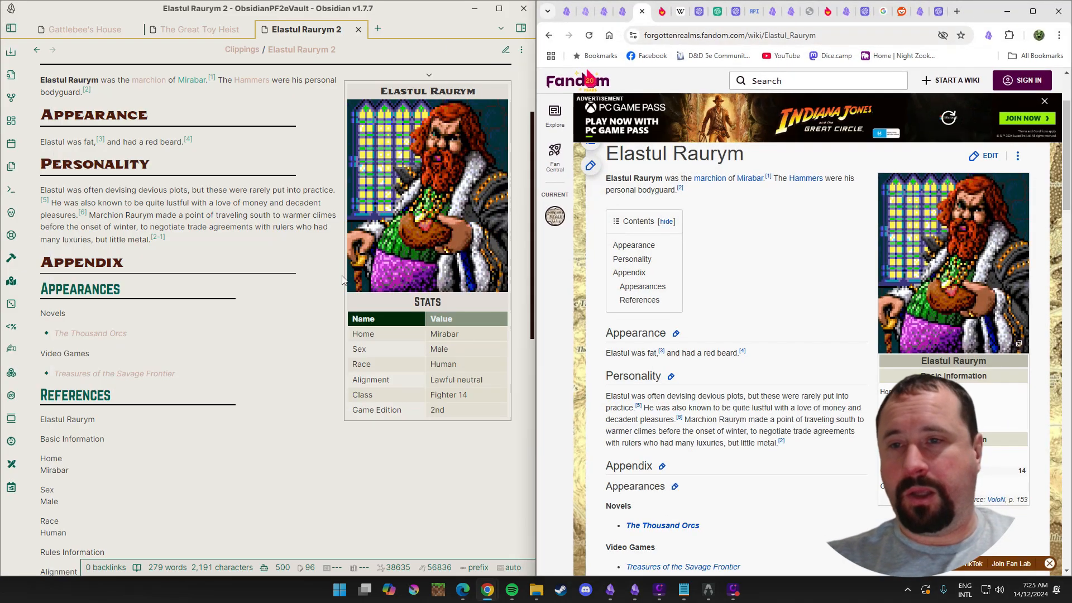
# Preview the Hammers and Mirabar links in the clipped note and examine its body, infobox and references against the wiki article.
pyautogui.click(217, 264)
pyautogui.scroll(2, 219, 261)
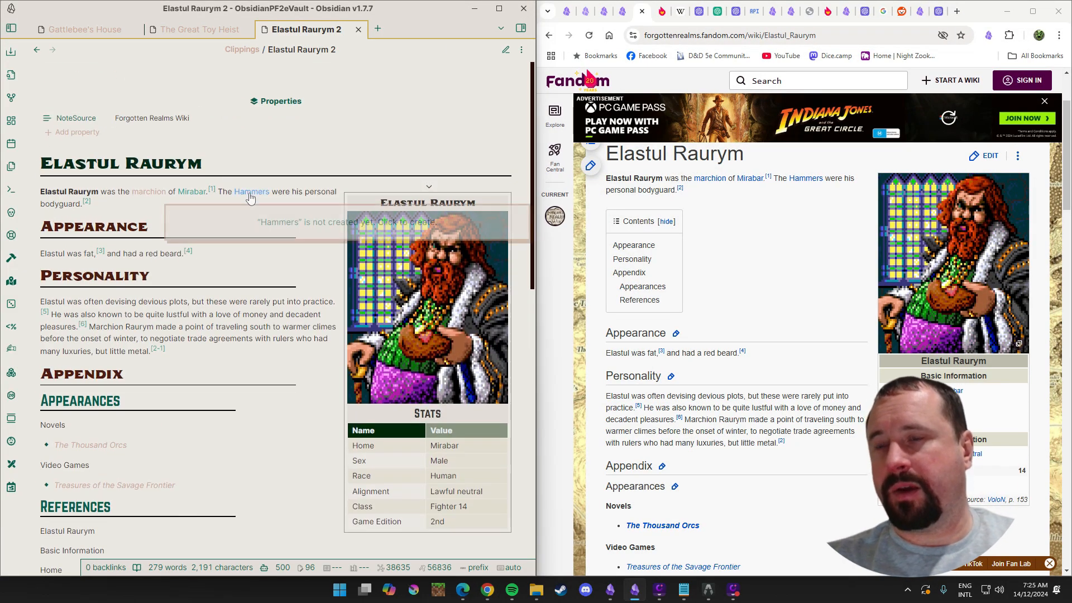
pyautogui.moveTo(190, 195)
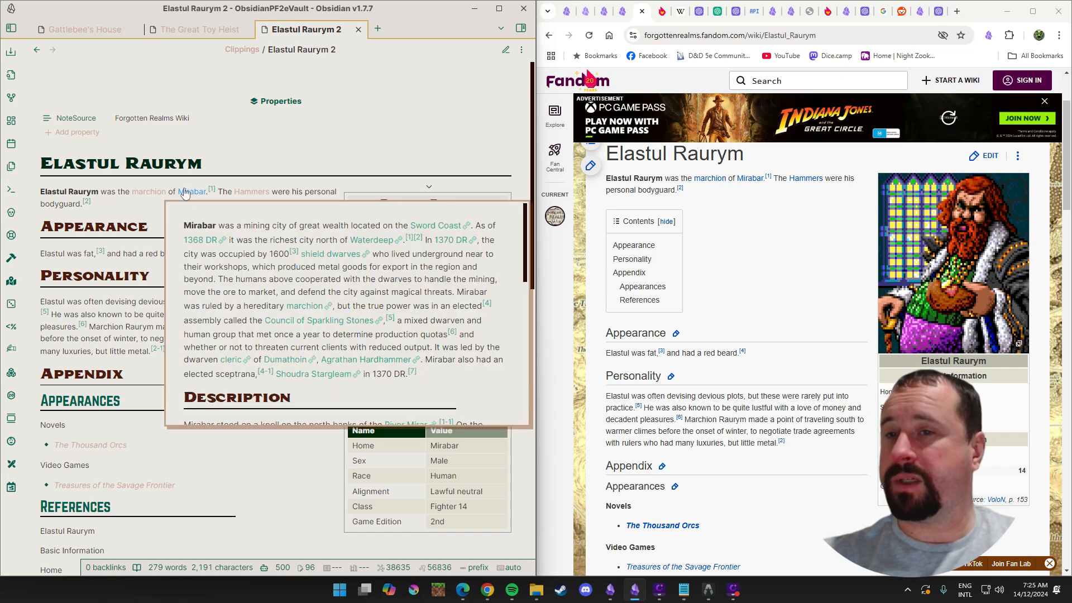
pyautogui.scroll(-4, 305, 310)
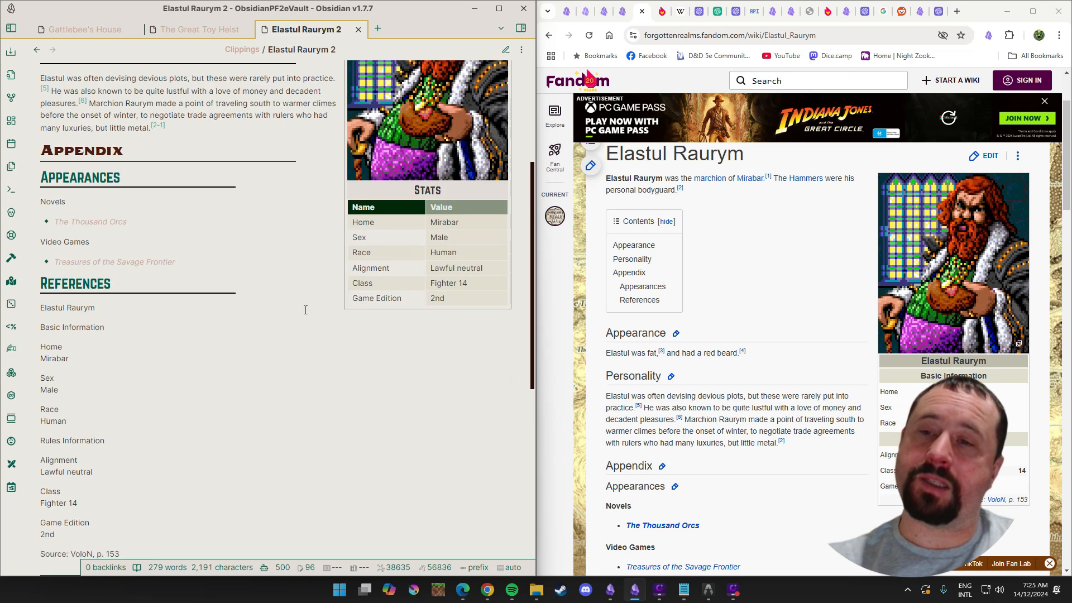
pyautogui.scroll(1, 290, 315)
pyautogui.scroll(-6, 272, 300)
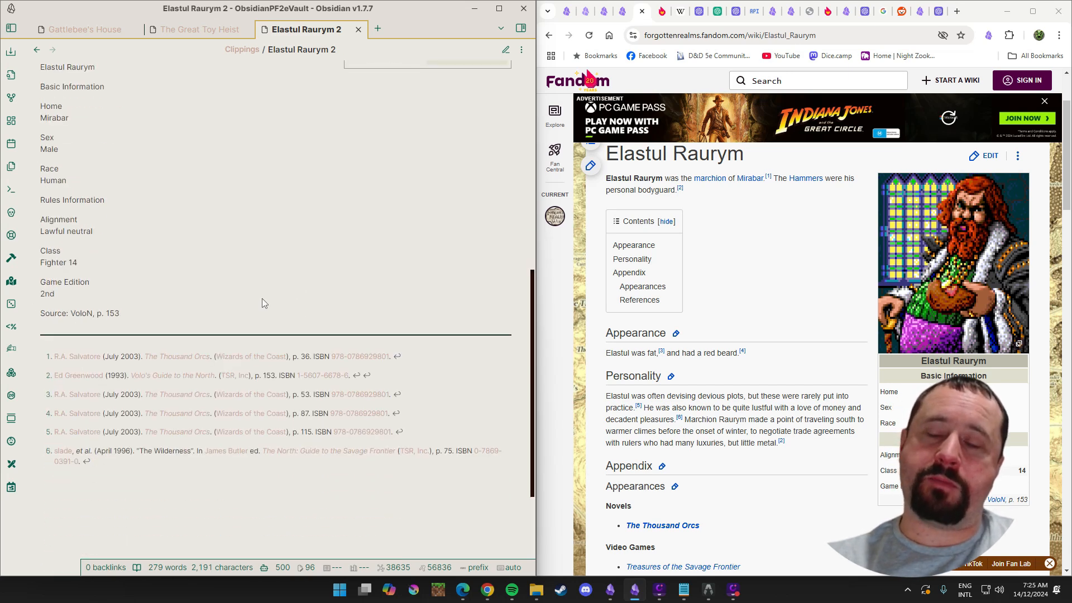
pyautogui.scroll(6, 323, 306)
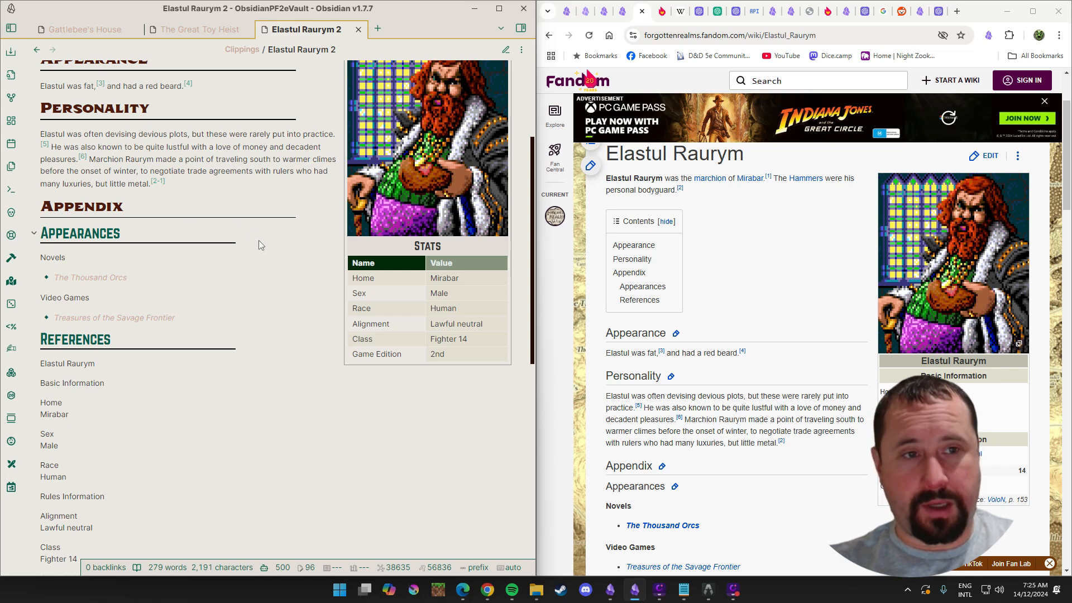
pyautogui.scroll(3, 259, 240)
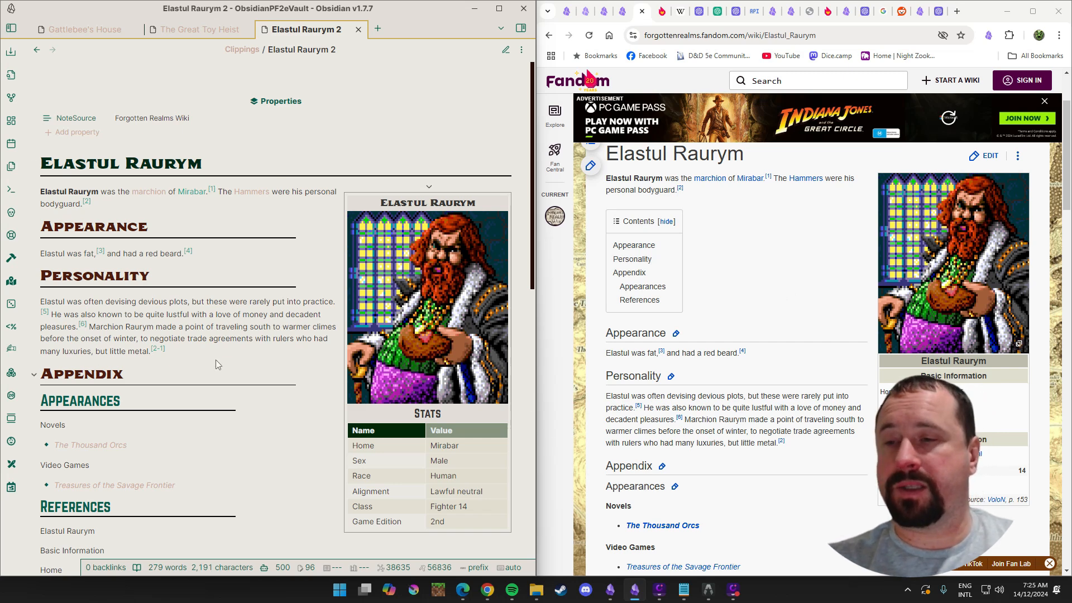
pyautogui.scroll(-2, 242, 348)
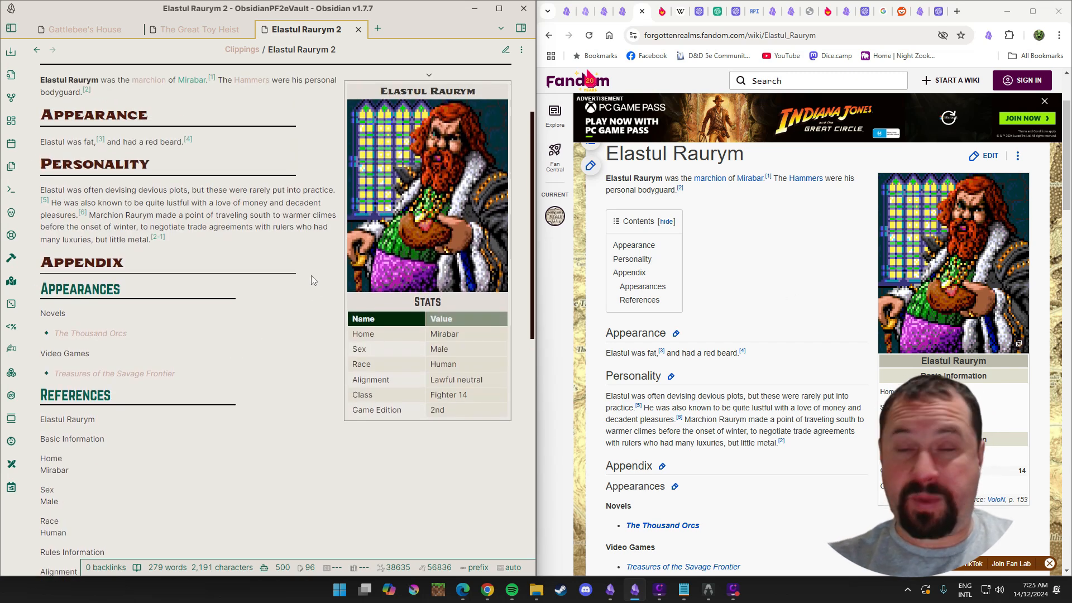
pyautogui.scroll(-8, 273, 296)
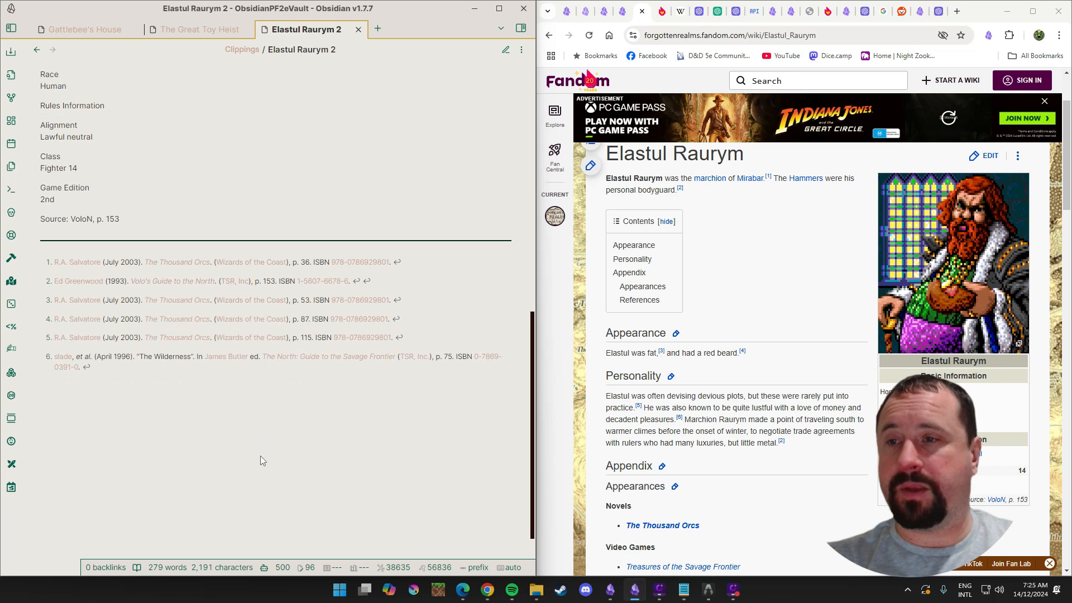
# Extend the Forgotten Realms template's content prompt with an instruction not to include the Appendix, References or Sources information.
pyautogui.scroll(5, 270, 211)
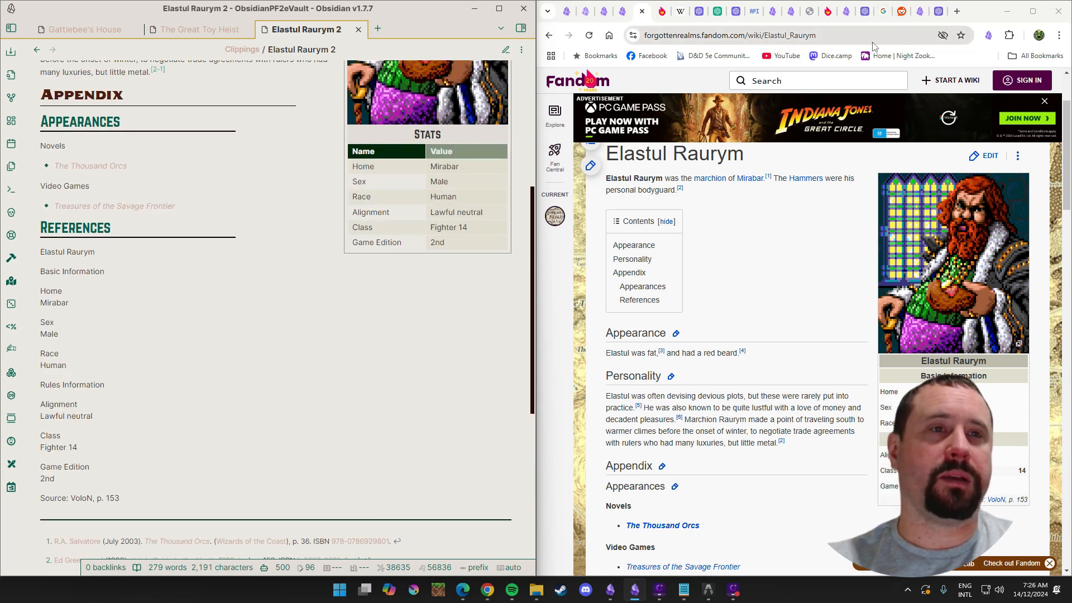
pyautogui.click(917, 12)
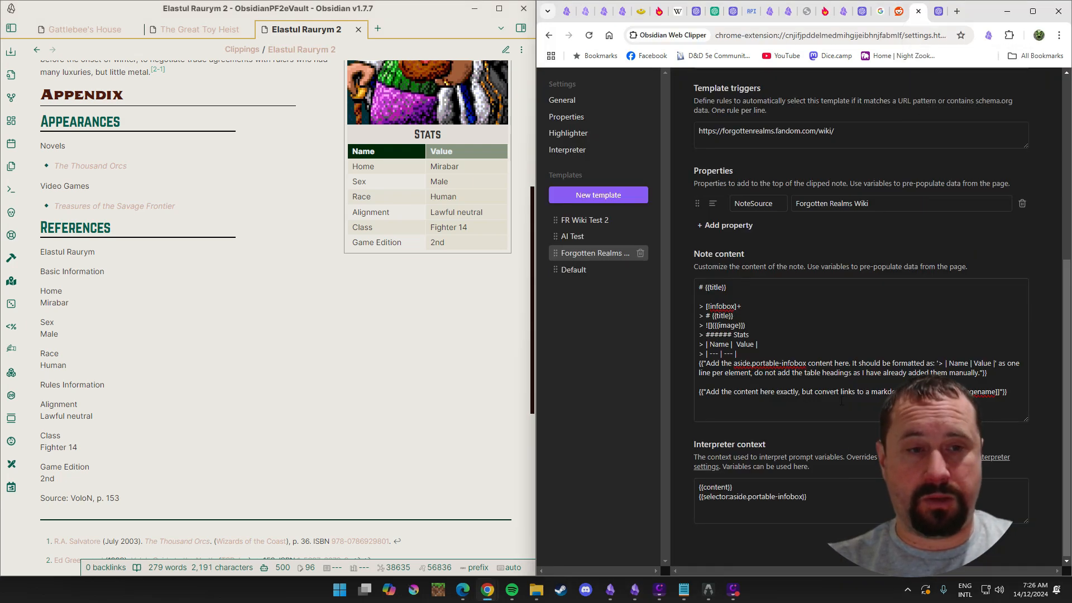
pyautogui.click(999, 392)
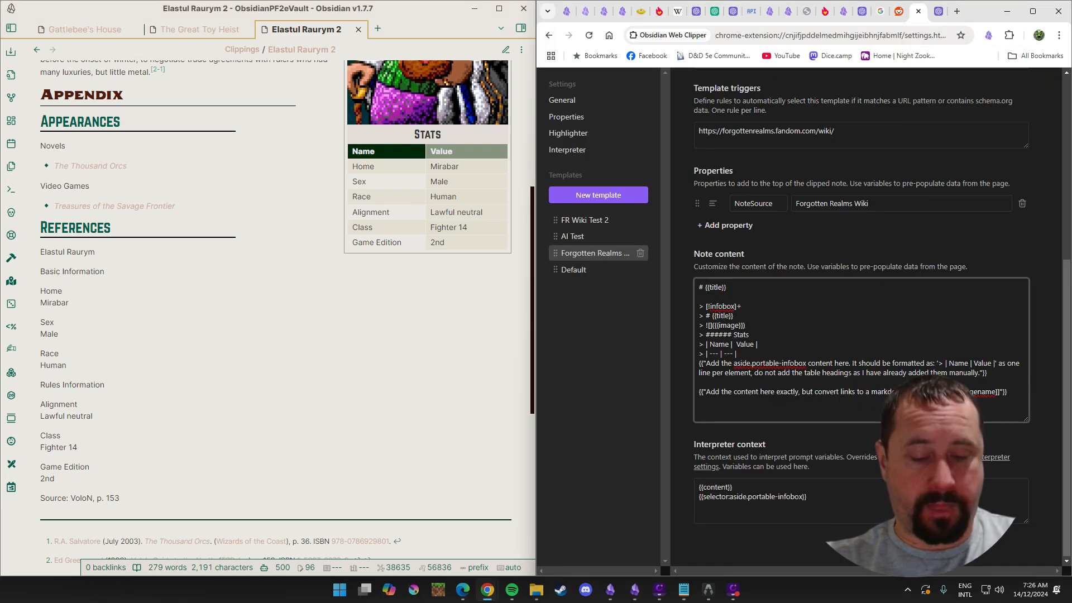
pyautogui.write('. Do')
pyautogui.write(' not include t')
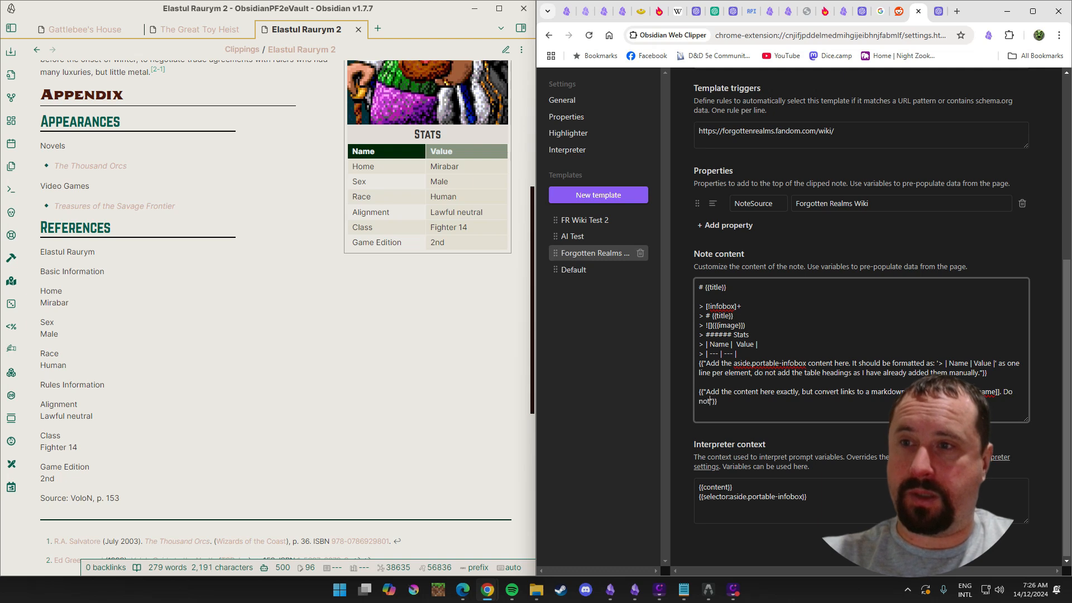
pyautogui.write('he Appendix, References sectio')
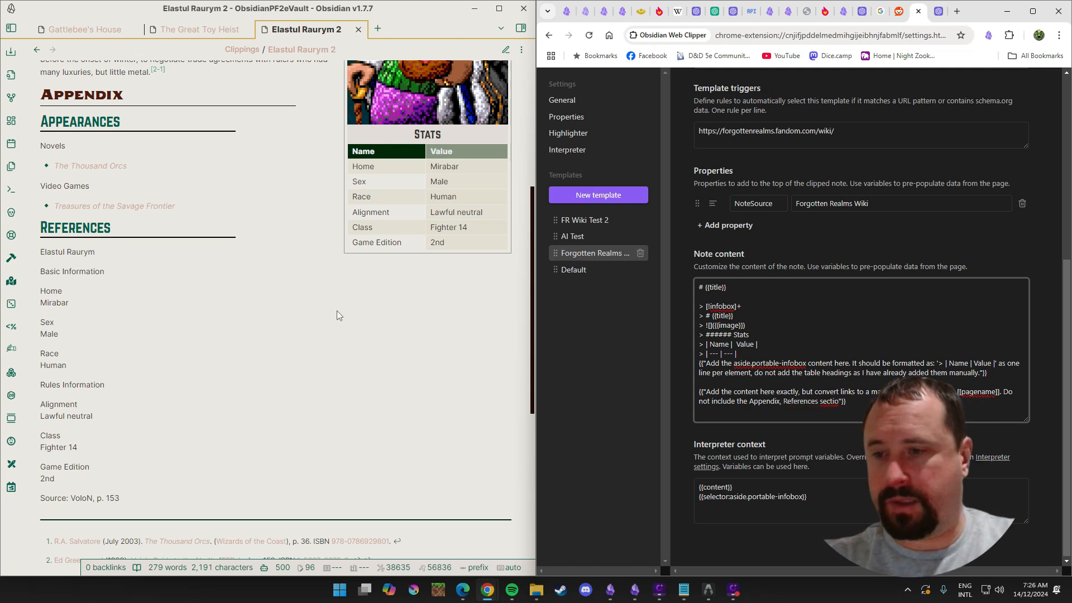
pyautogui.scroll(-4, 336, 310)
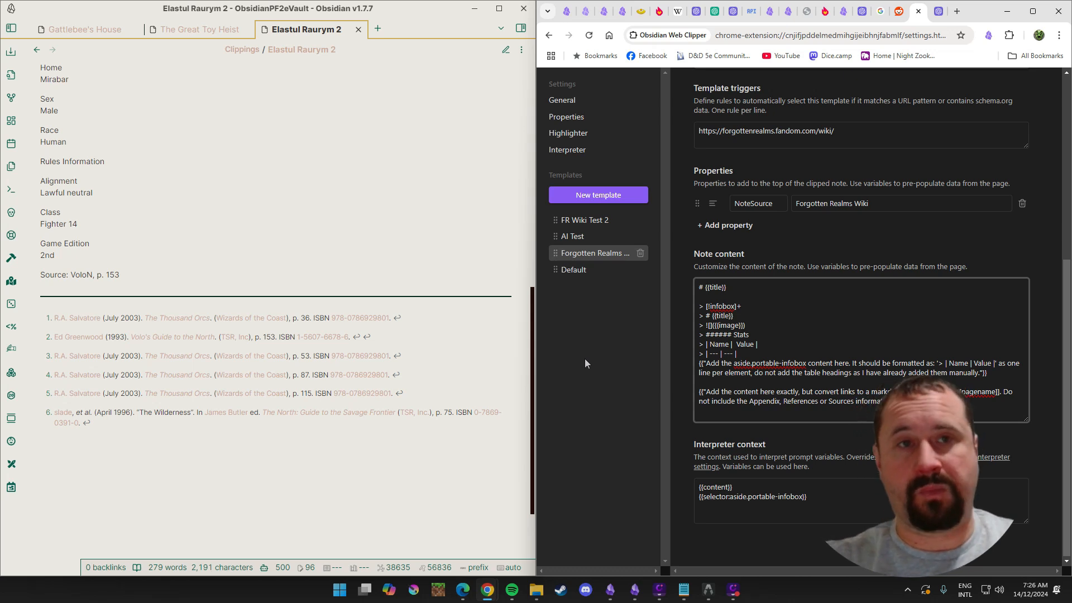
# Clip the Elastul Raurym article into Obsidian again using the Forgotten Realms Wiki template.
pyautogui.click(618, 6)
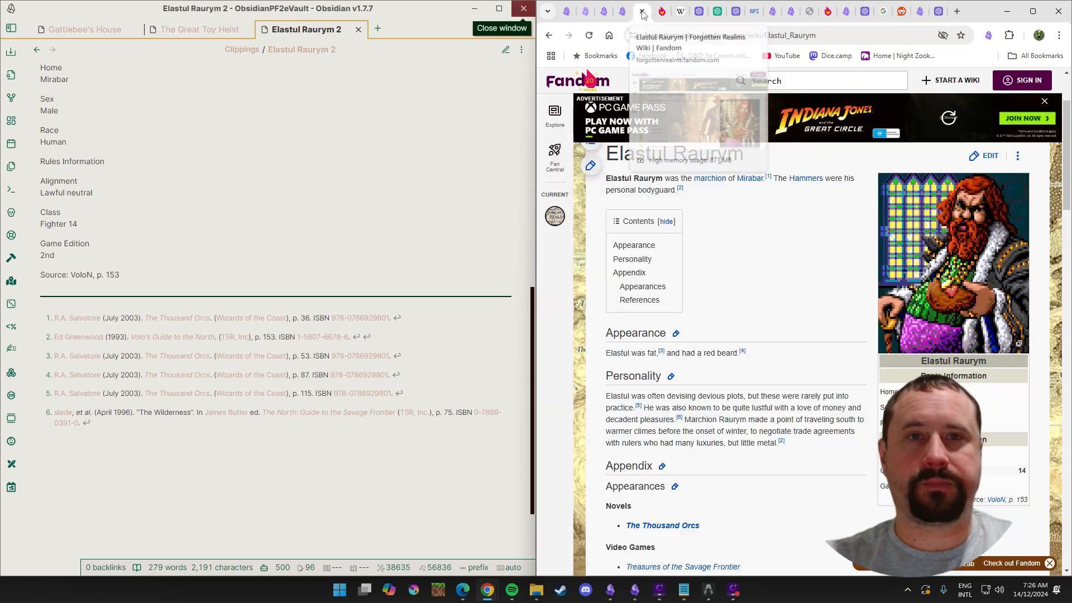
pyautogui.click(988, 35)
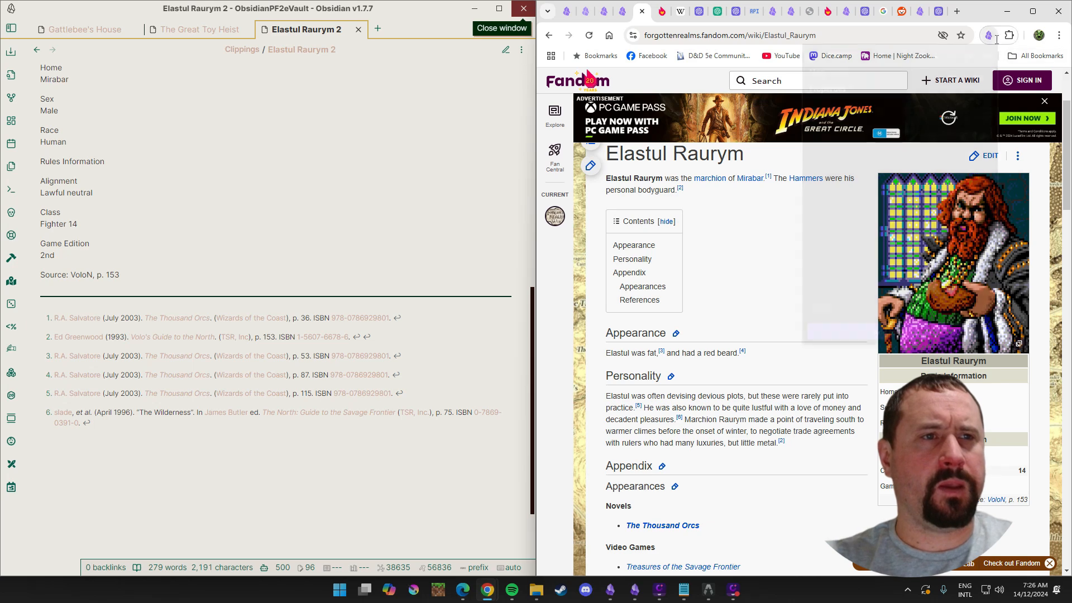
pyautogui.click(871, 56)
pyautogui.click(868, 99)
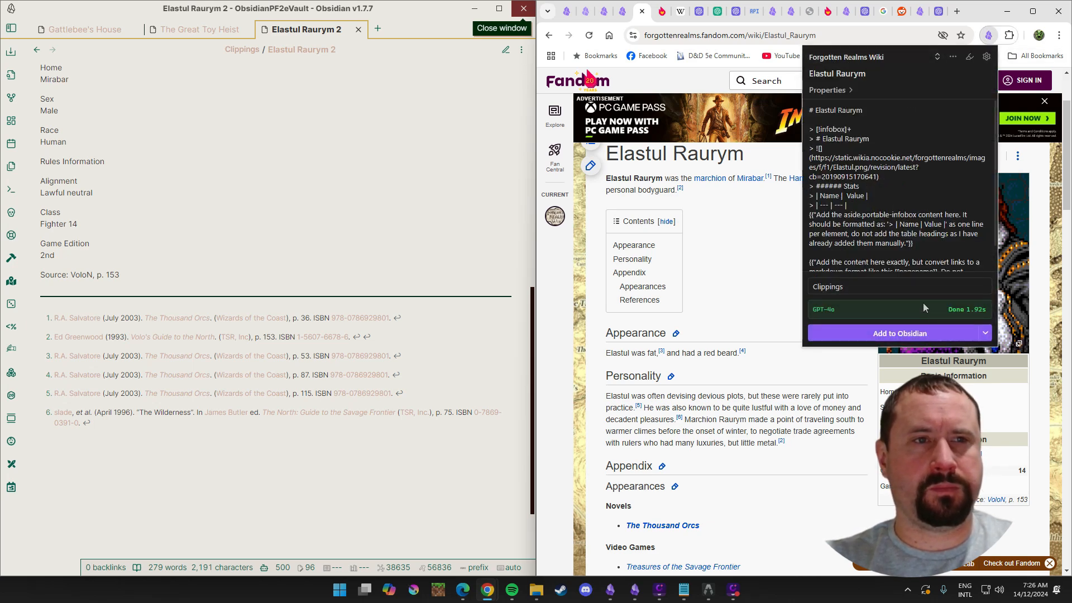
pyautogui.click(913, 335)
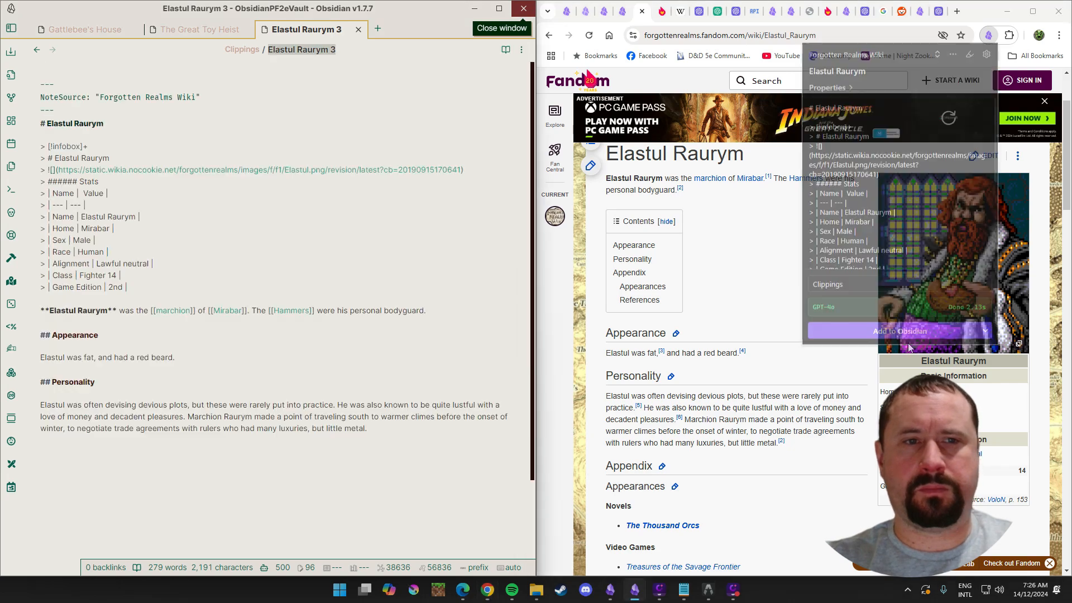
# Examine the new note's body and stats table against the wiki article's Appendix and References sections.
pyautogui.scroll(-5, 410, 241)
pyautogui.scroll(-3, 410, 241)
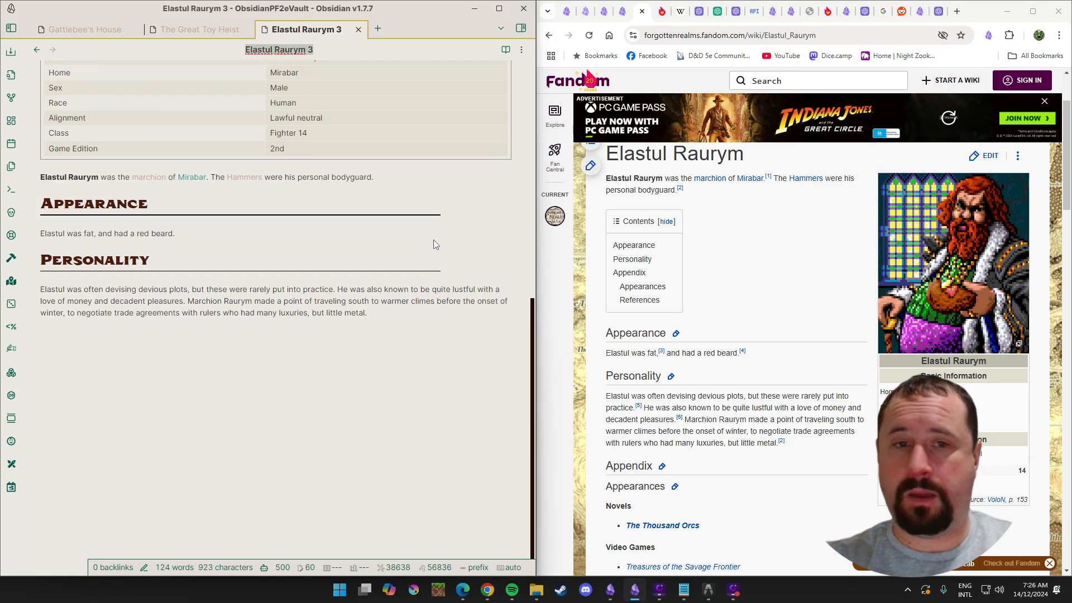
pyautogui.scroll(-2, 670, 252)
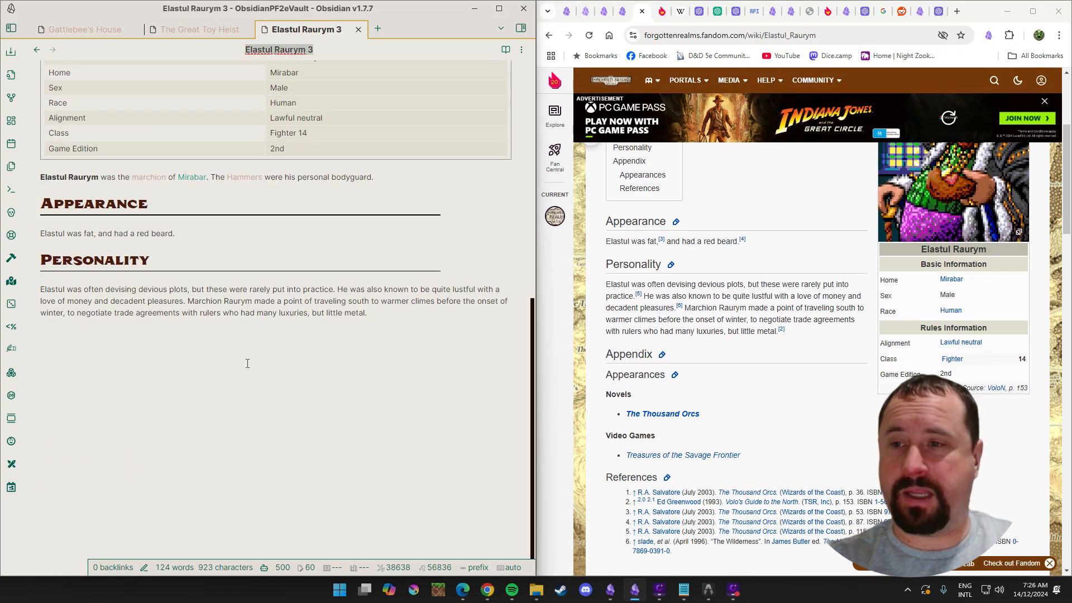
pyautogui.scroll(-7, 691, 335)
pyautogui.scroll(5, 703, 338)
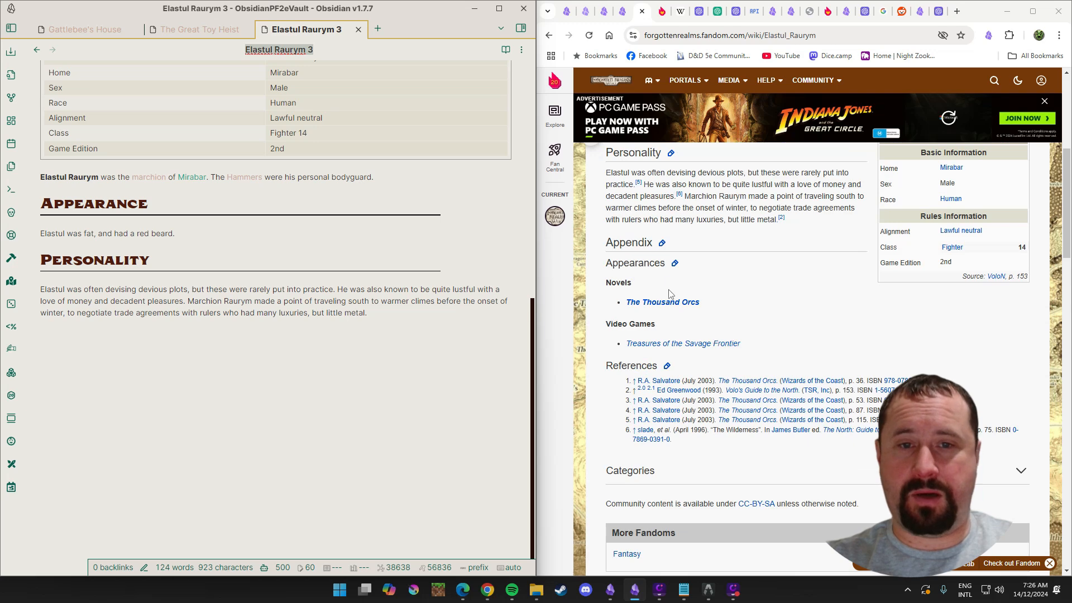
pyautogui.scroll(-9, 648, 295)
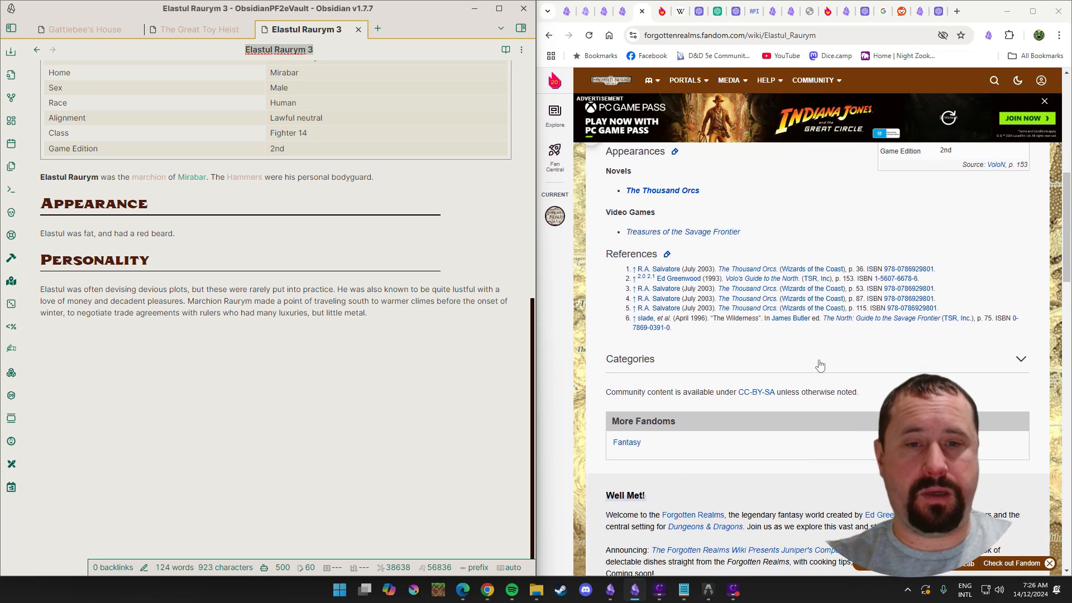
pyautogui.scroll(-7, 816, 357)
pyautogui.scroll(13, 818, 360)
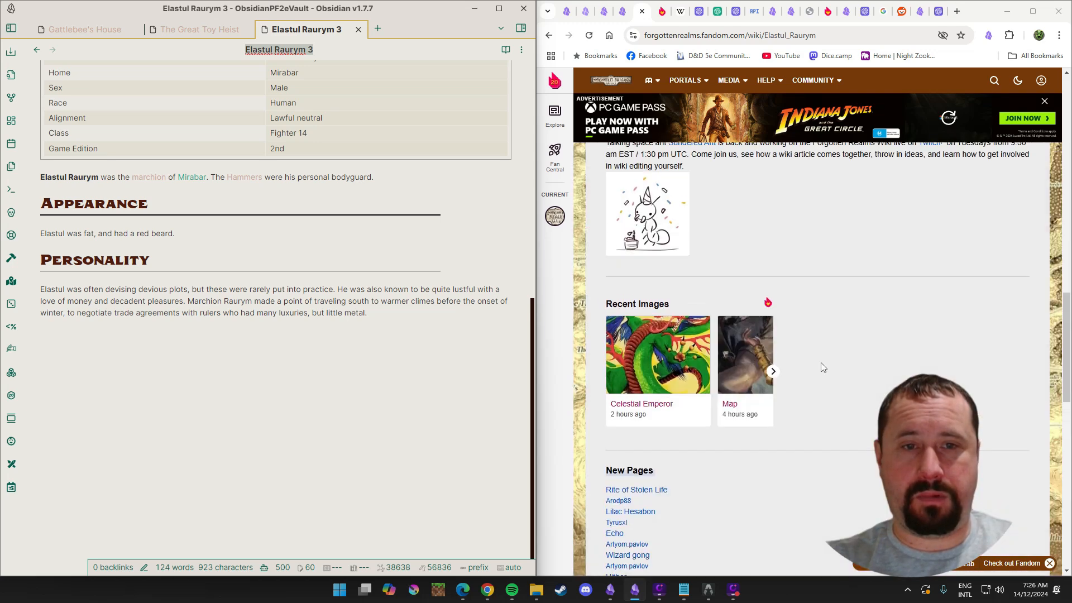
pyautogui.scroll(2, 821, 363)
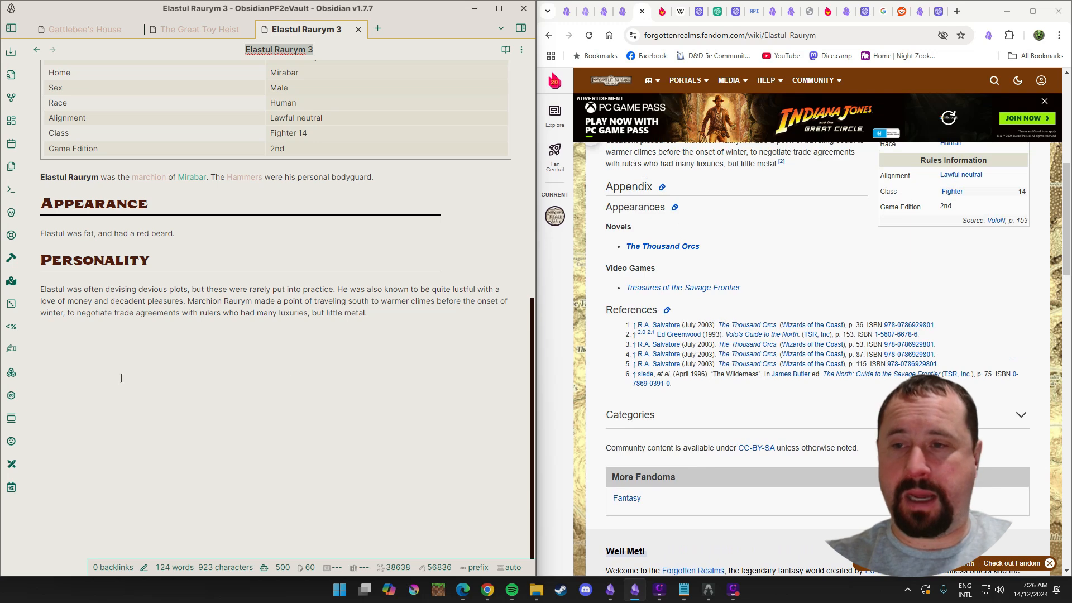
pyautogui.scroll(6, 327, 390)
pyautogui.scroll(-3, 327, 390)
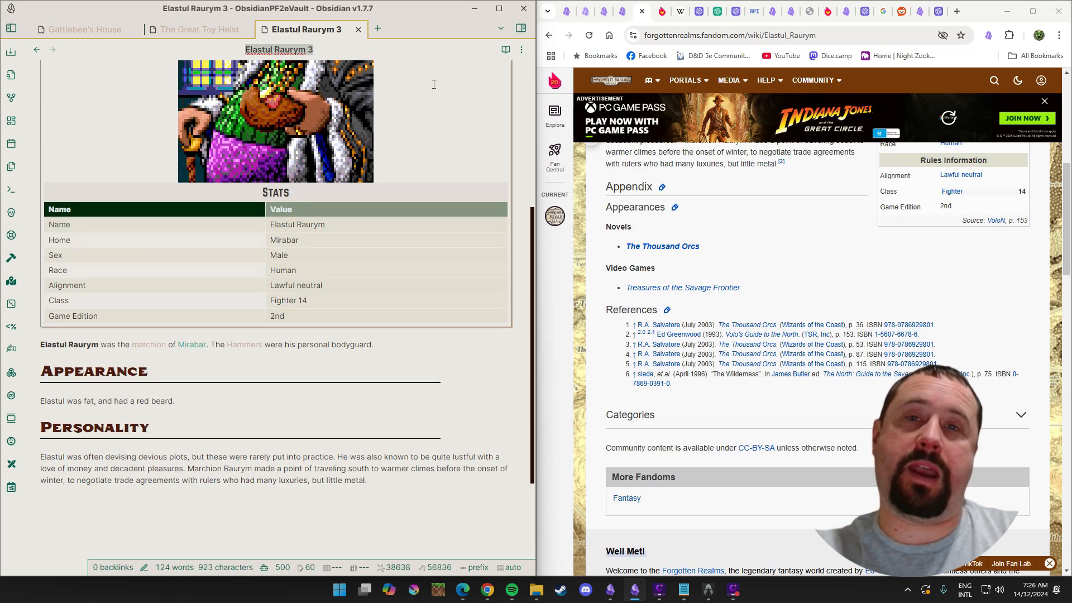
# Show the clipped note in reading view and compare its text, links and infobox with the article's text and citation marks.
pyautogui.hotkey('ctrl', 'e')
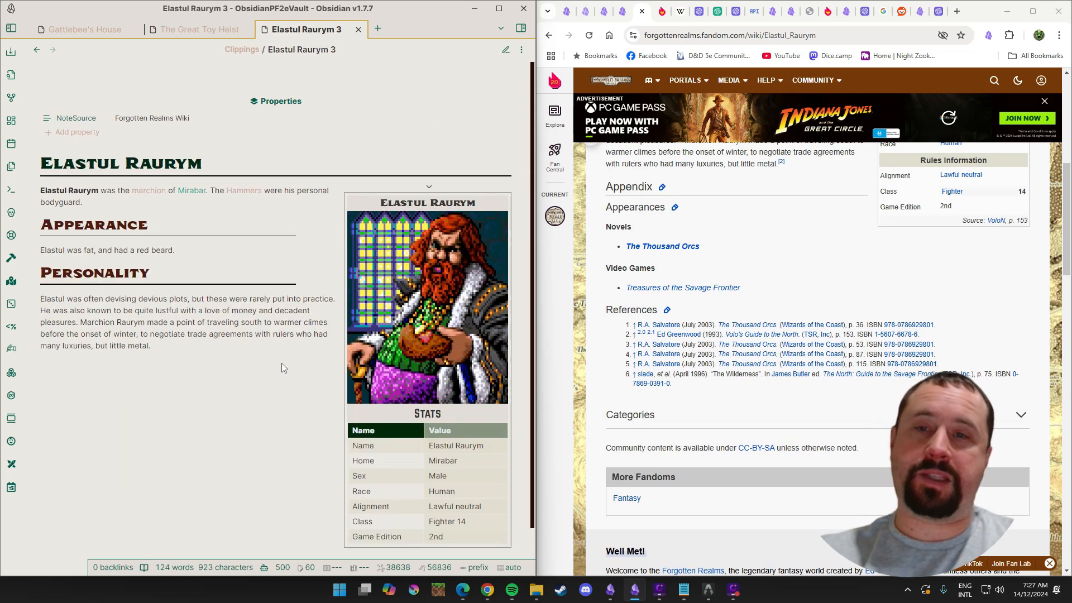
pyautogui.click(812, 397)
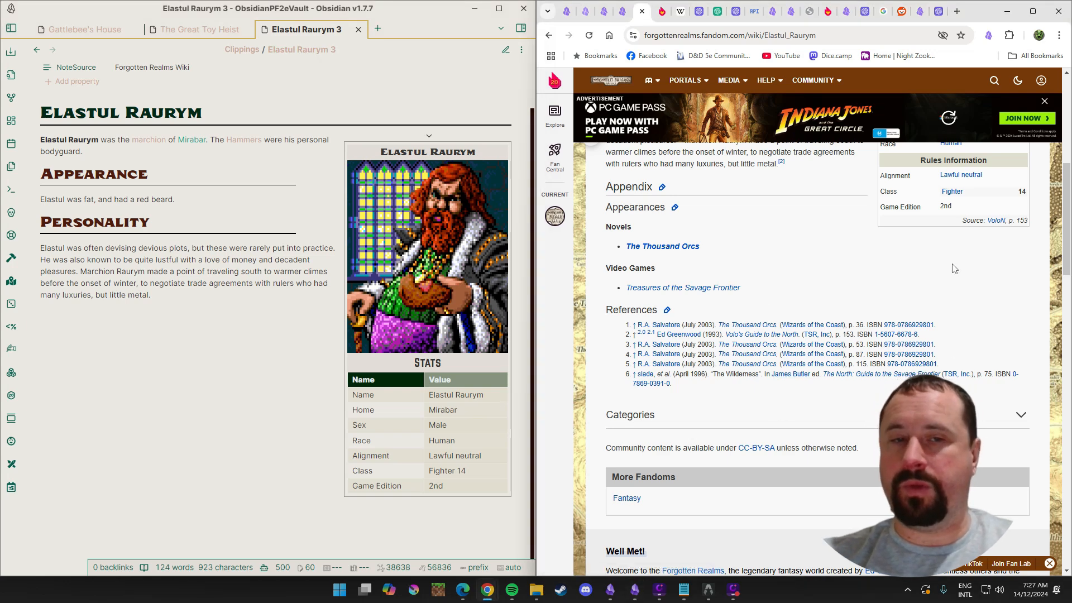
pyautogui.scroll(7, 1013, 283)
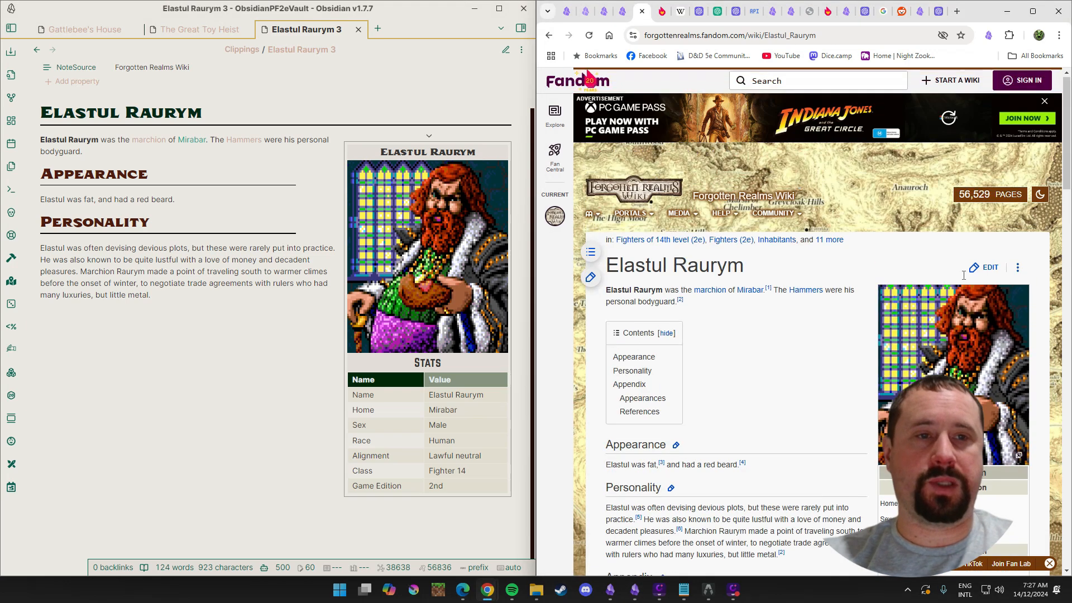
pyautogui.scroll(-3, 757, 362)
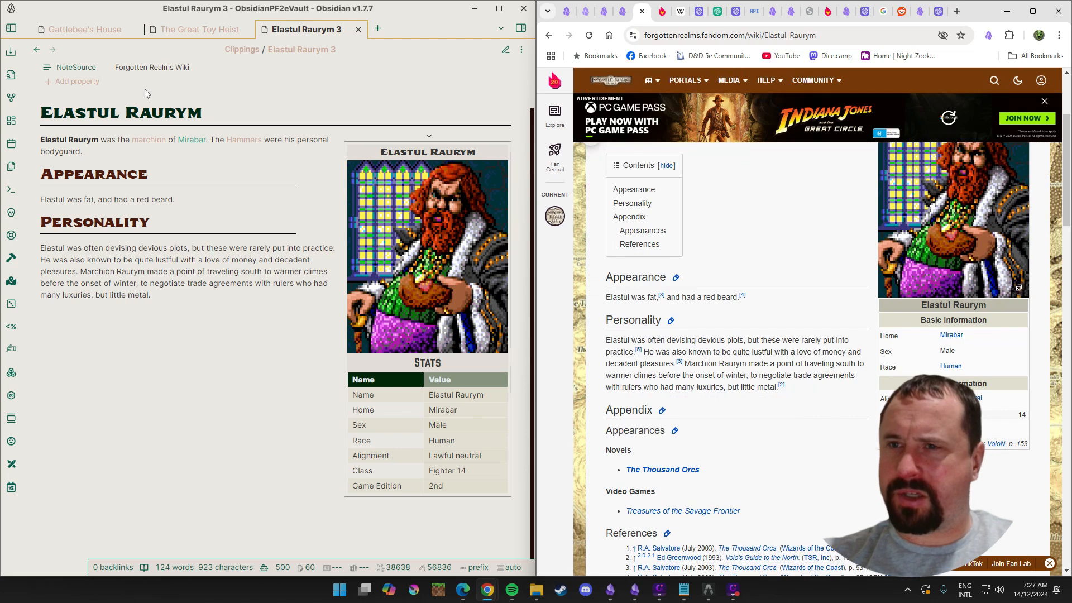
pyautogui.moveTo(150, 143)
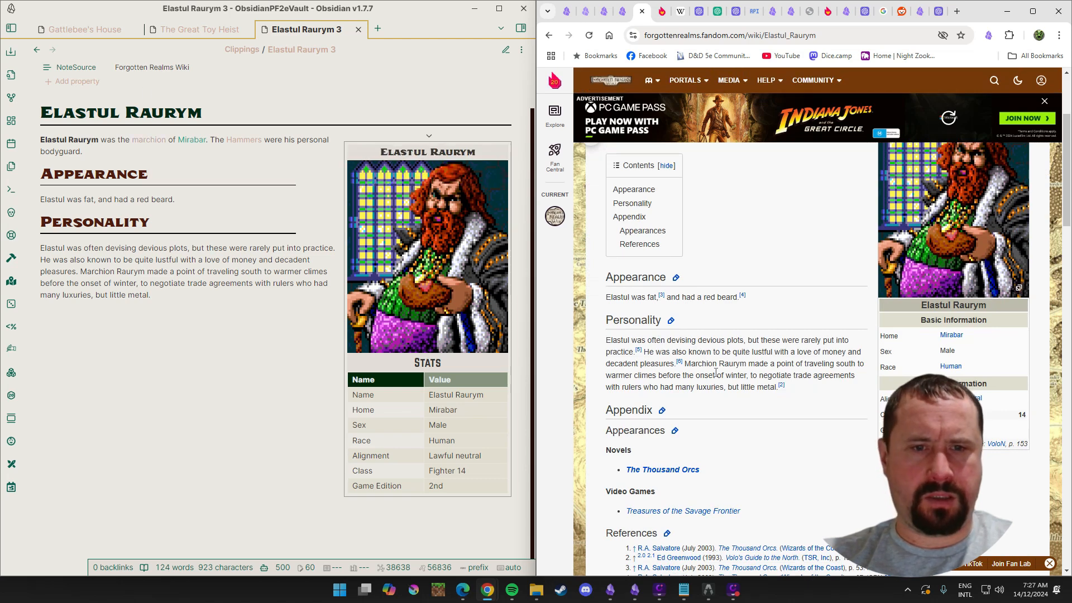
pyautogui.scroll(-2, 802, 333)
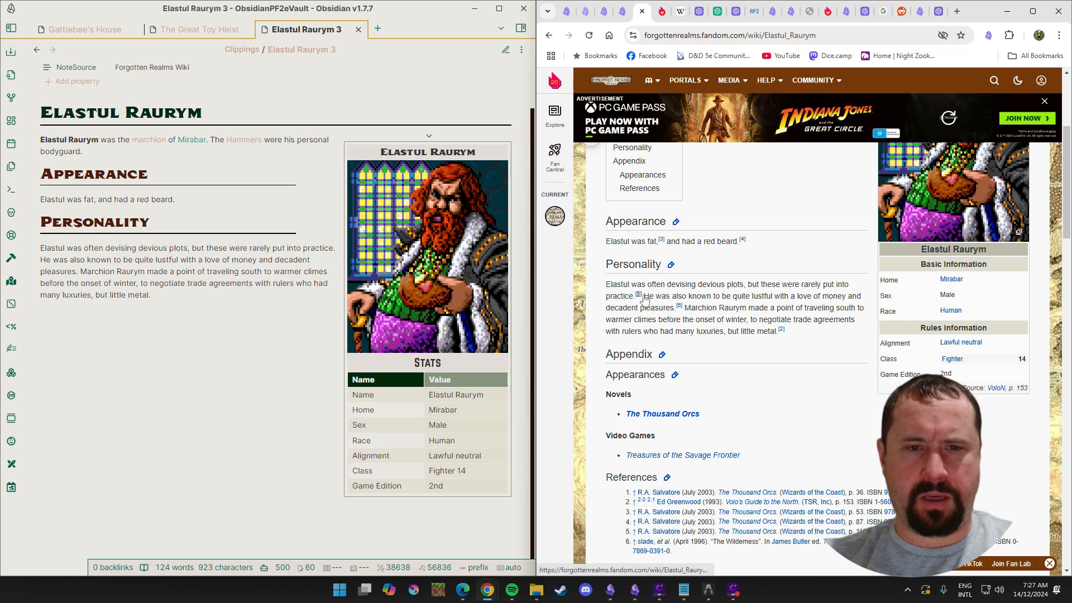
pyautogui.moveTo(644, 300)
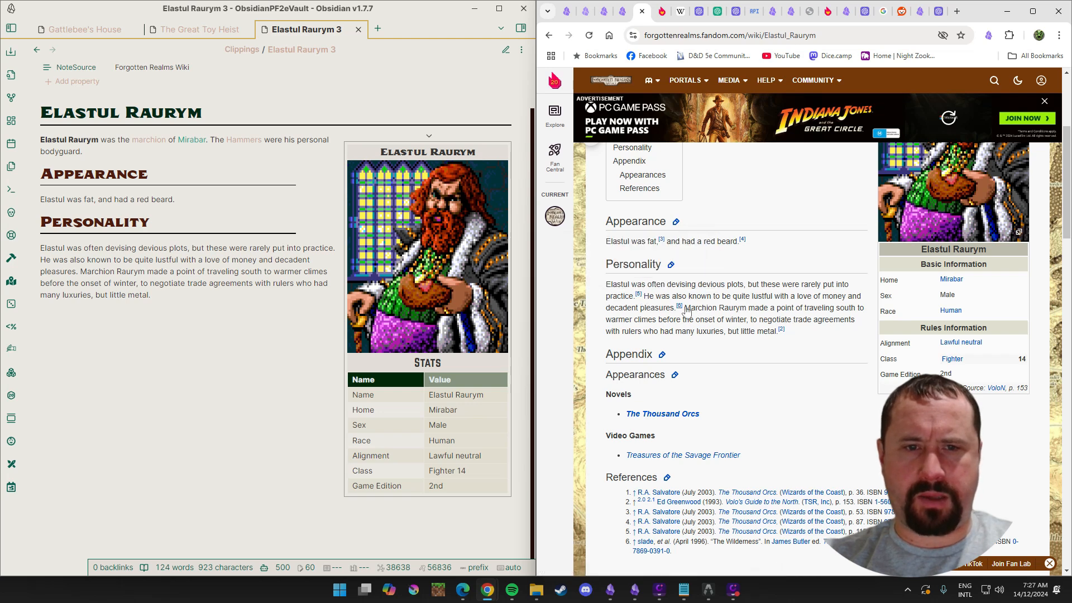
pyautogui.moveTo(682, 310)
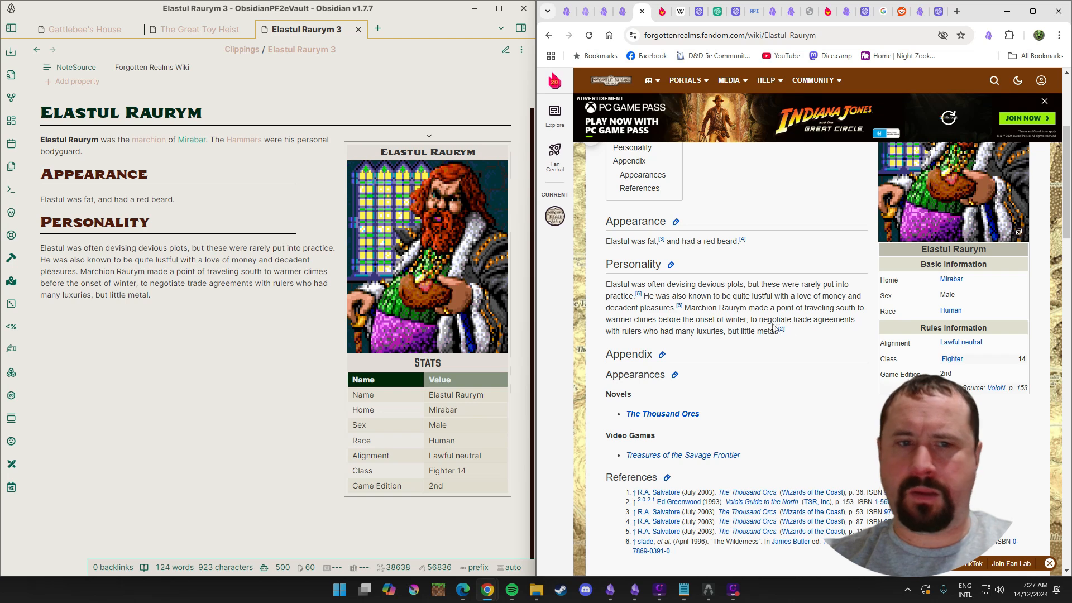
pyautogui.scroll(-1, 812, 365)
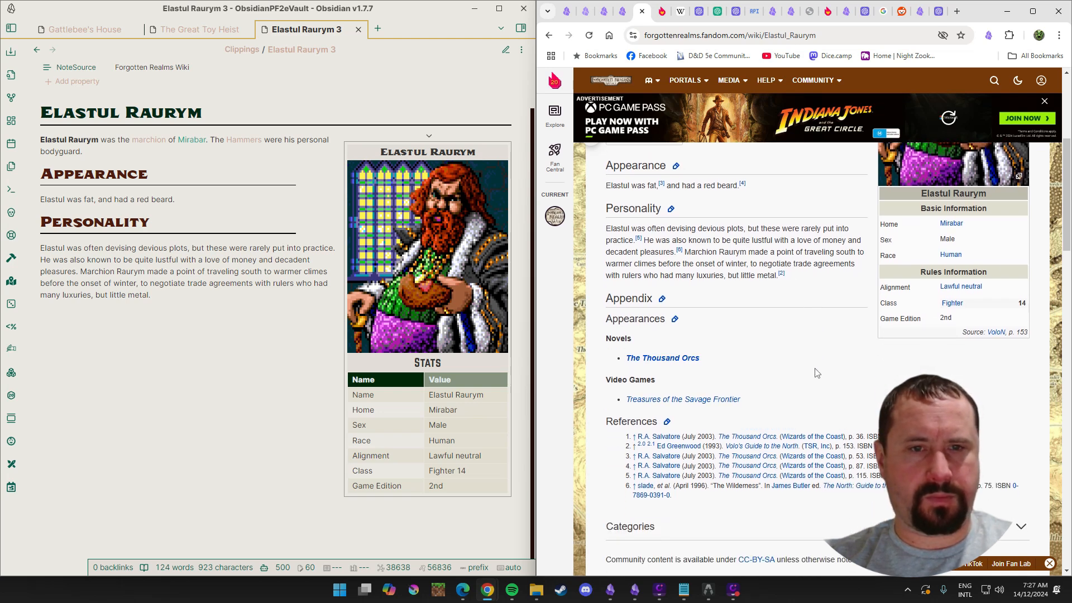
pyautogui.scroll(4, 813, 254)
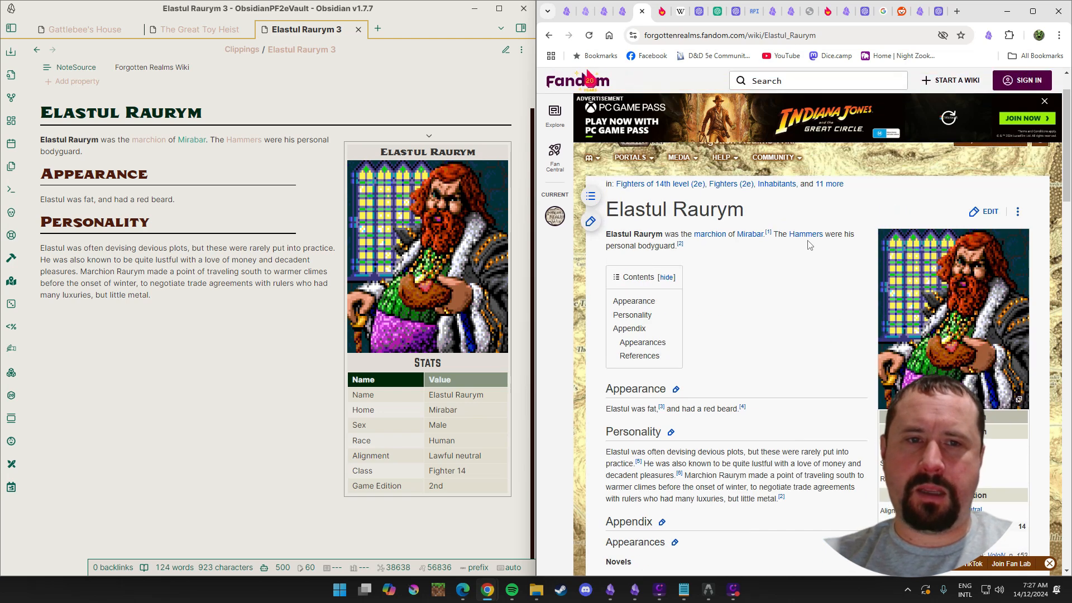
# Open the linked Marchion article, clip it with the Forgotten Realms Wiki template, and review the new note in reading view.
pyautogui.click(709, 235)
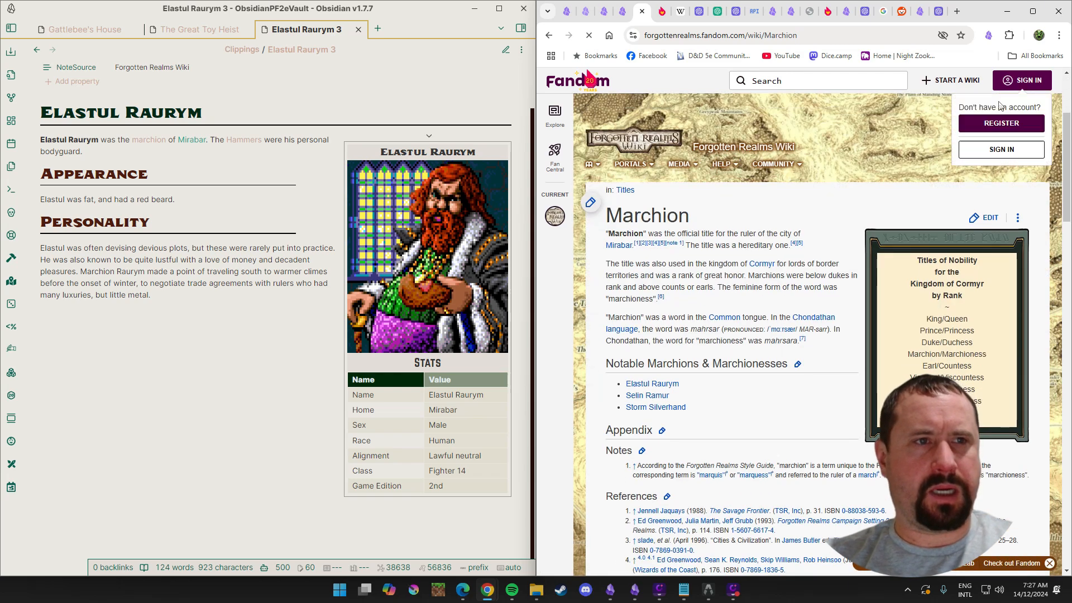
pyautogui.click(989, 35)
pyautogui.click(863, 56)
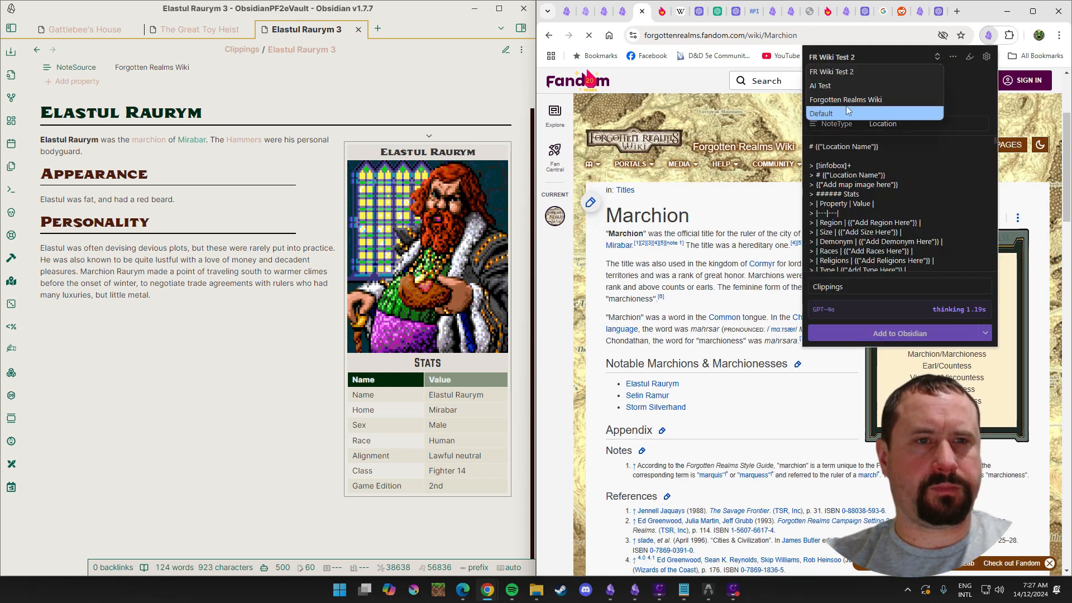
pyautogui.click(845, 105)
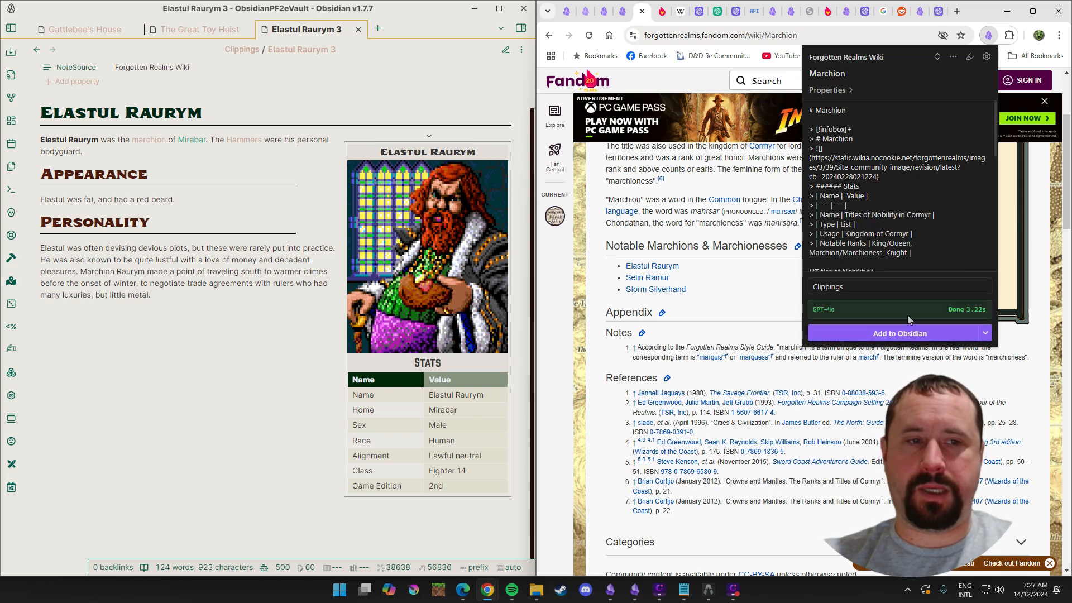
pyautogui.click(904, 333)
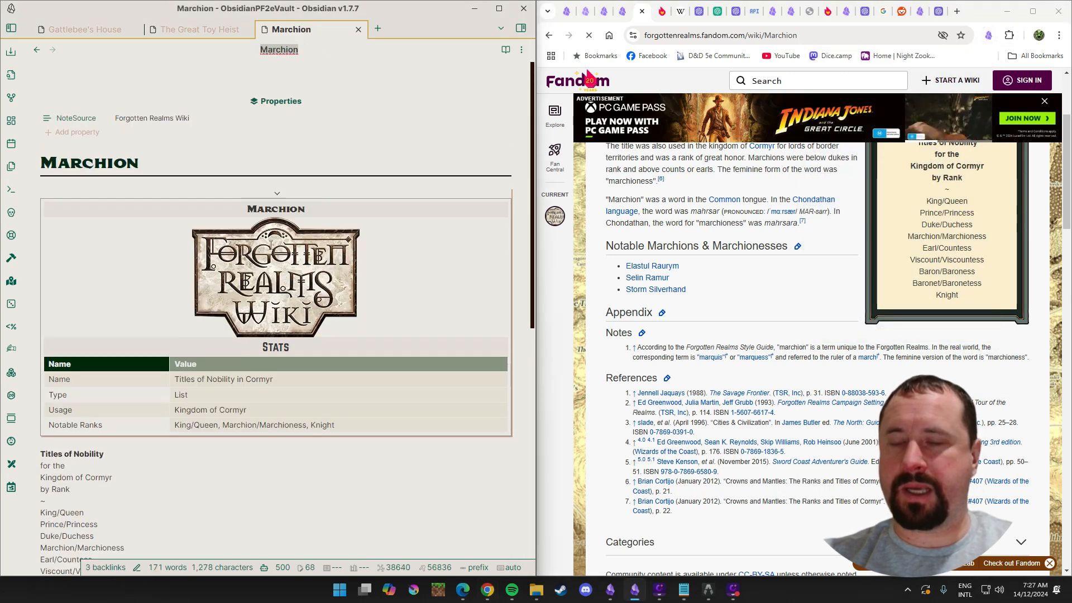
pyautogui.click(505, 50)
pyautogui.scroll(-2, 459, 263)
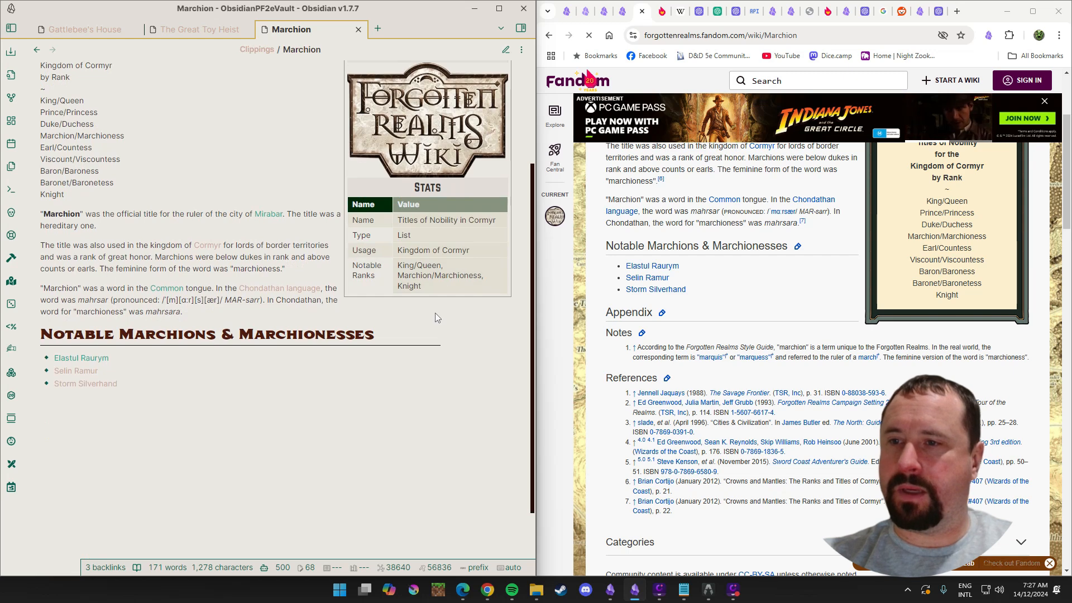
pyautogui.scroll(3, 176, 109)
# Go back to the Elastul Raurym note in reading view and check its marchion and Mirabar links.
pyautogui.click(40, 49)
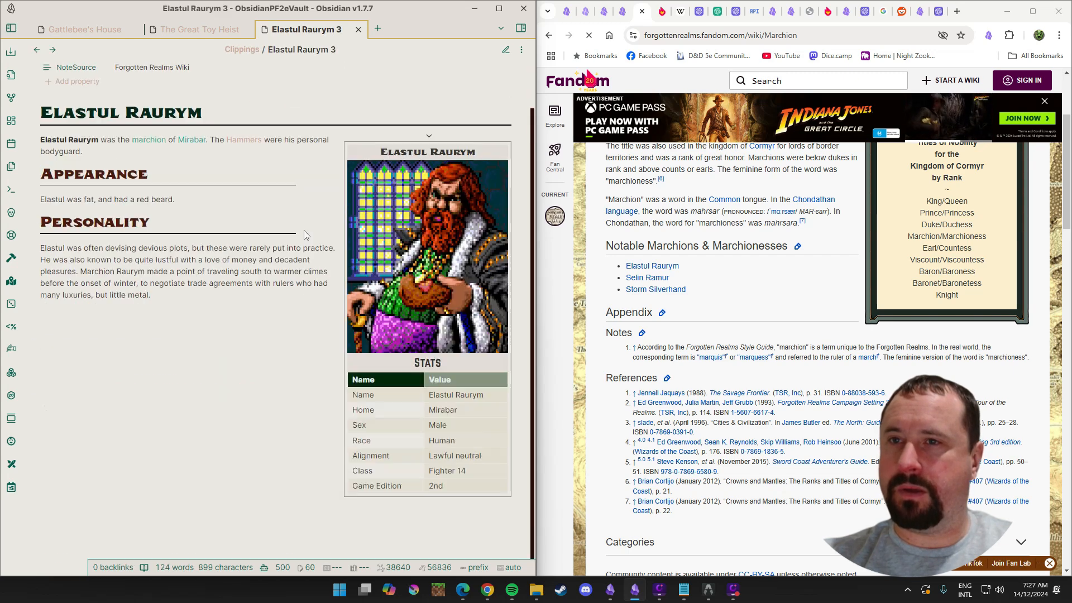
pyautogui.click(506, 50)
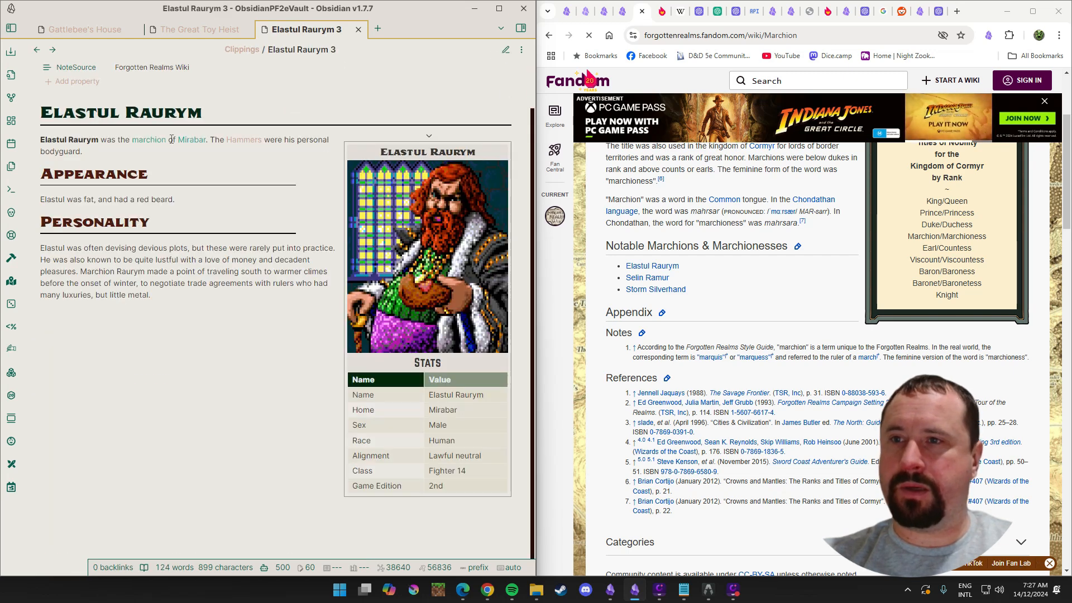
pyautogui.moveTo(193, 144)
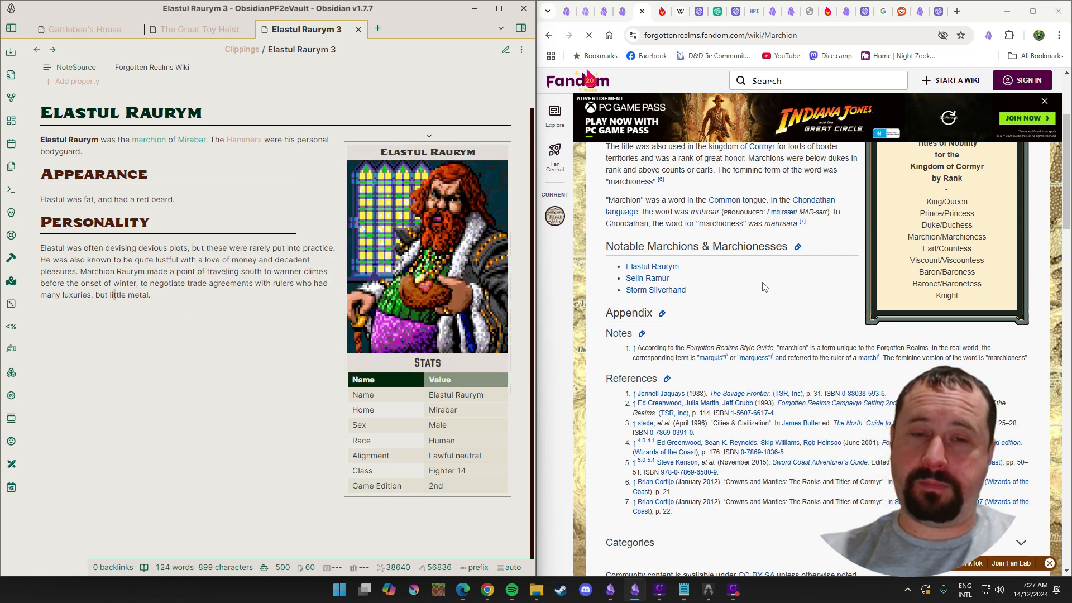
# Open the Hammers article linked from the Elastul Raurym wiki page and clip it to Obsidian with the Forgotten Realms Wiki template.
pyautogui.scroll(3, 764, 287)
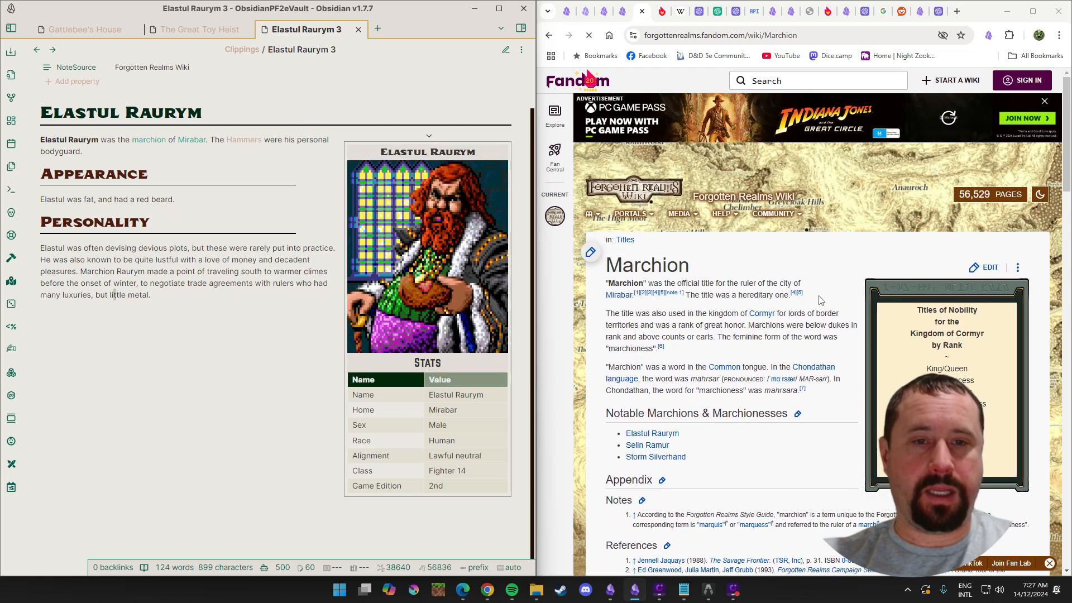
pyautogui.click(549, 35)
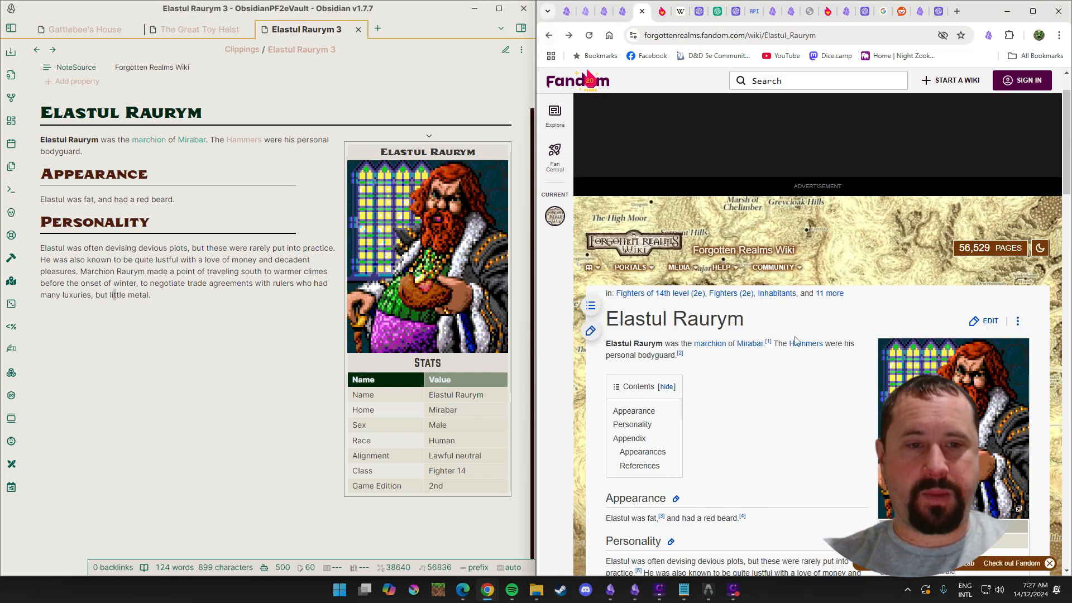
pyautogui.click(802, 343)
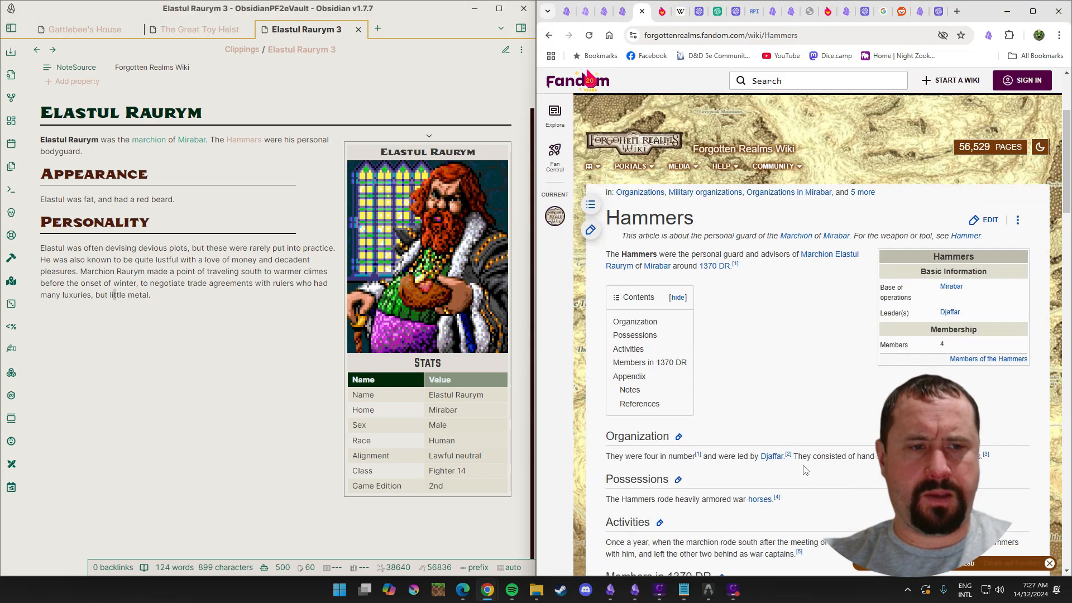
pyautogui.click(989, 35)
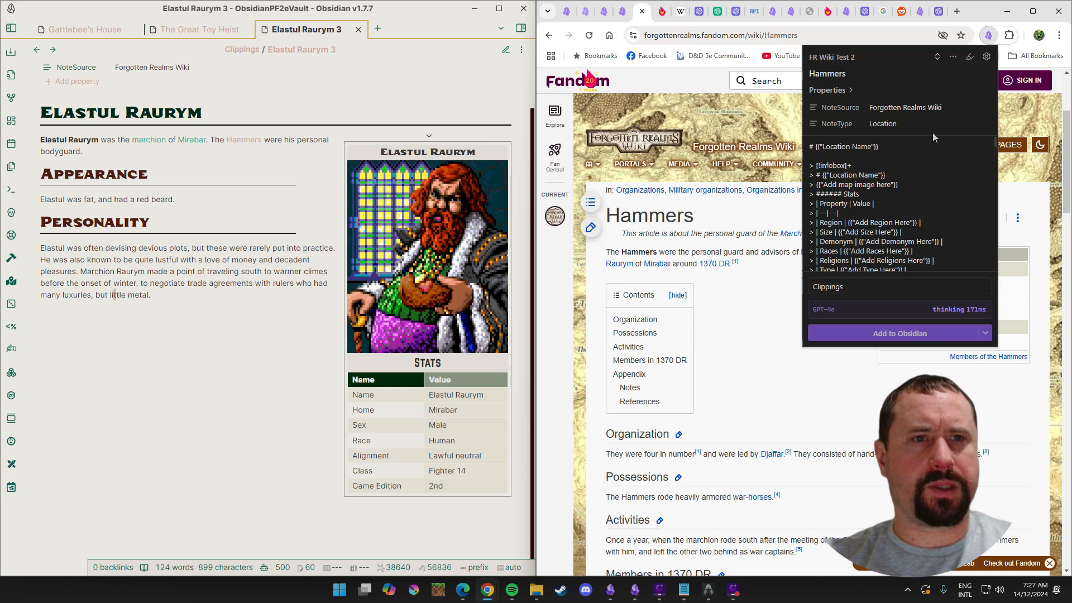
pyautogui.click(849, 57)
pyautogui.click(856, 93)
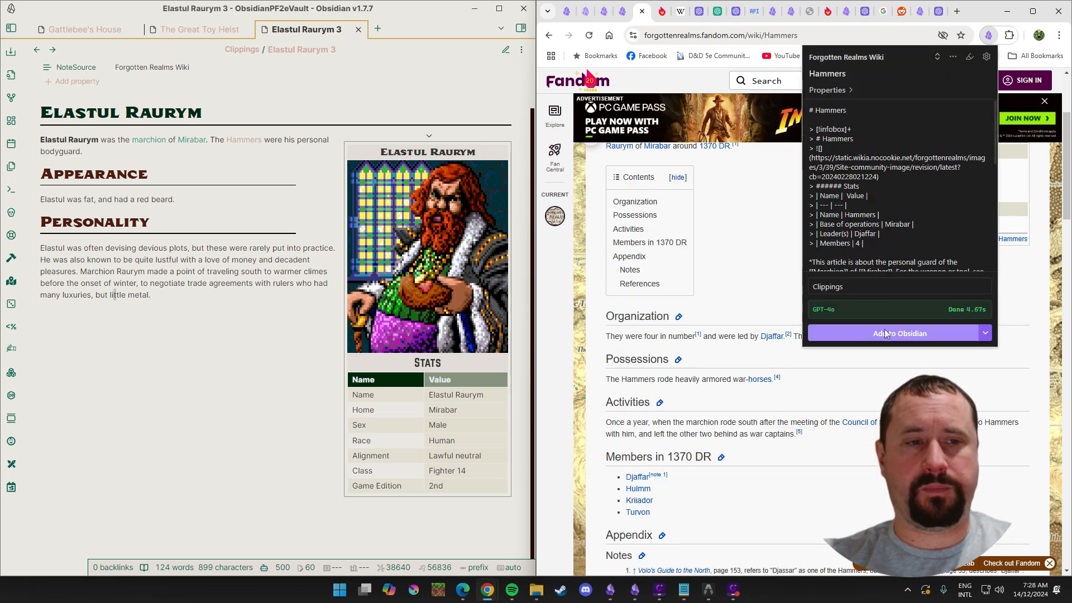
pyautogui.click(885, 333)
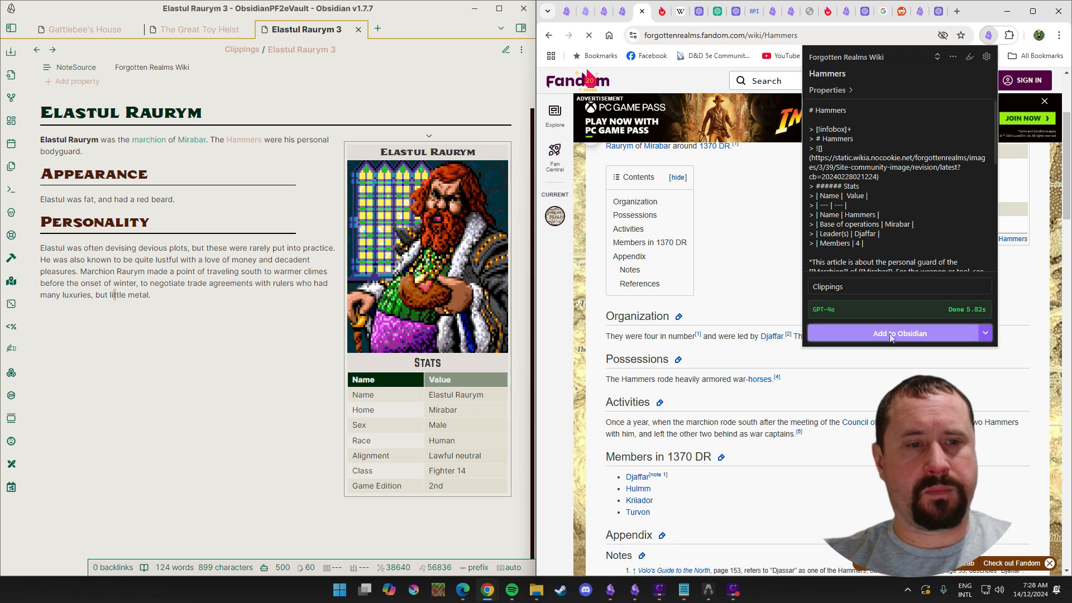
# Compare the new Hammers note in reading view with its article, and check the Hammers link in the Elastul Raurym note.
pyautogui.click(506, 50)
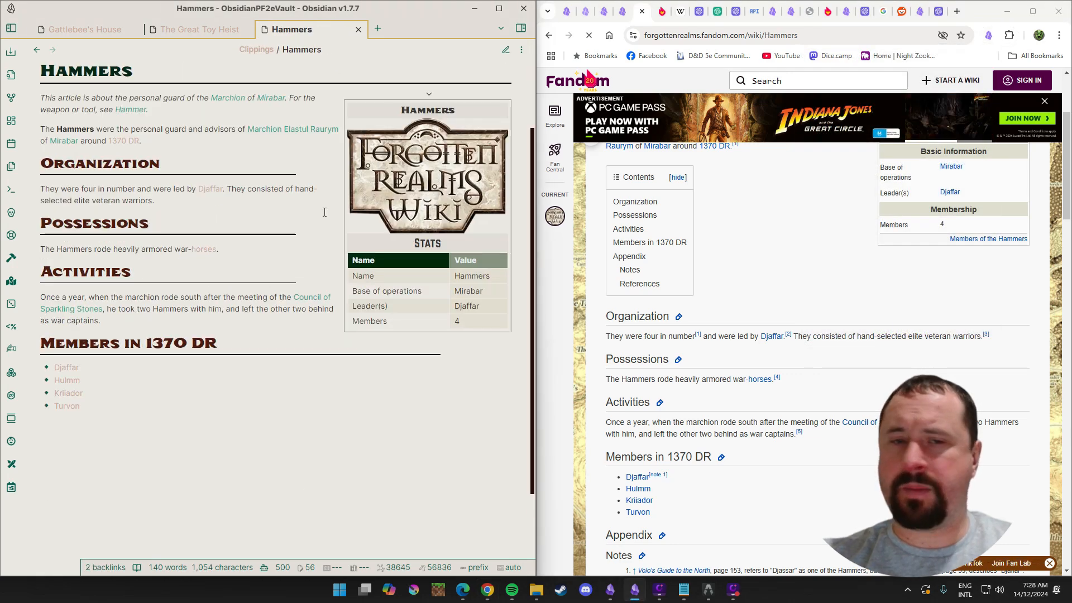
pyautogui.scroll(-4, 660, 267)
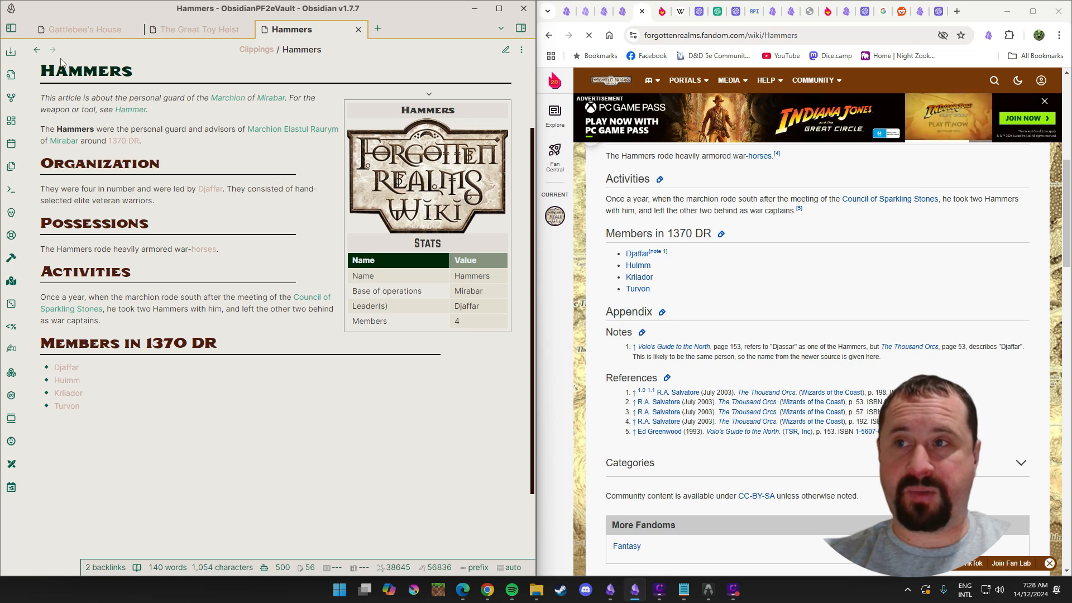
pyautogui.click(35, 52)
pyautogui.scroll(-5, 482, 319)
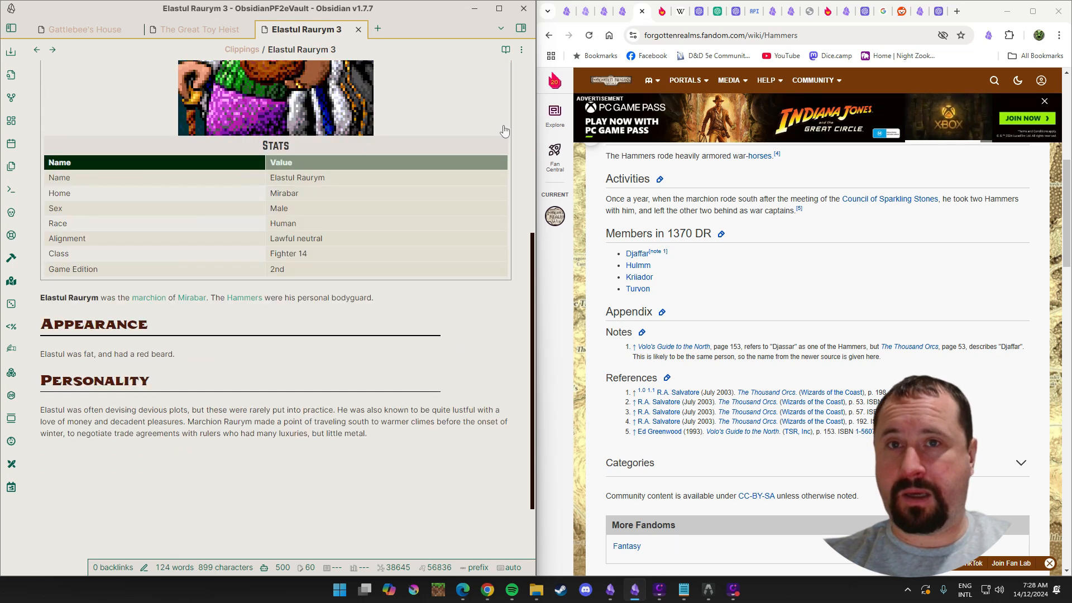
pyautogui.click(507, 50)
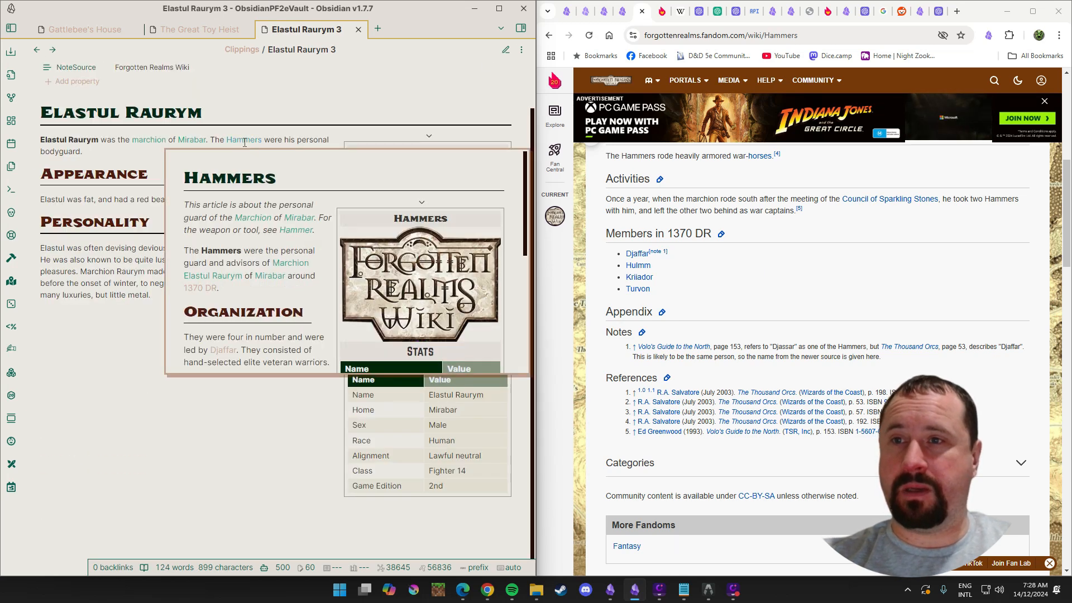
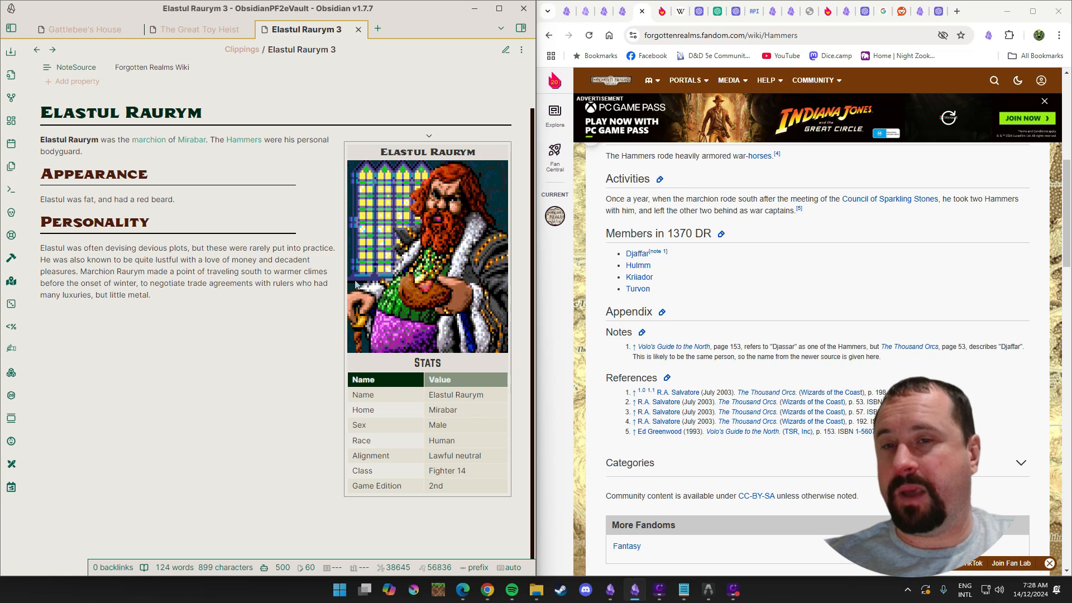
# Inspect the Elastul Raurym note's raw markdown in source mode, including its infobox and internal links, and return to reading view.
pyautogui.click(521, 50)
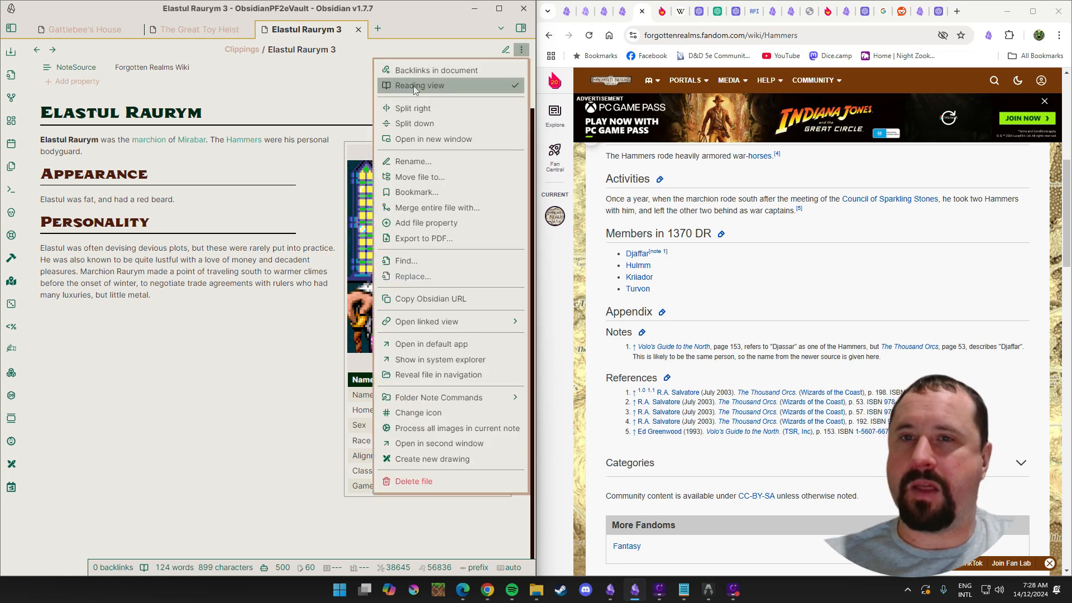
pyautogui.click(491, 85)
pyautogui.click(521, 49)
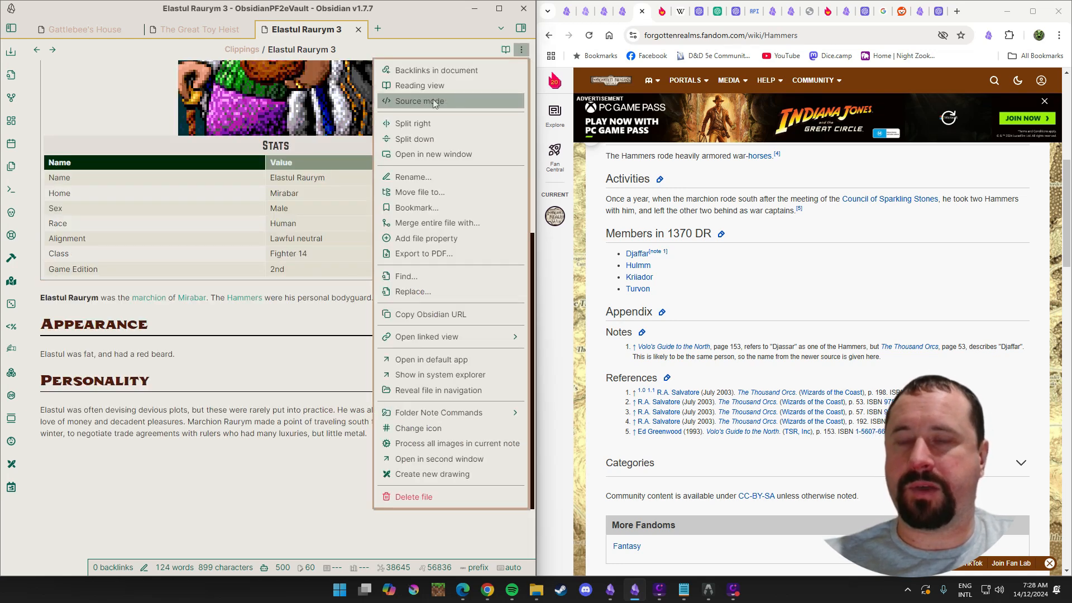
pyautogui.click(413, 102)
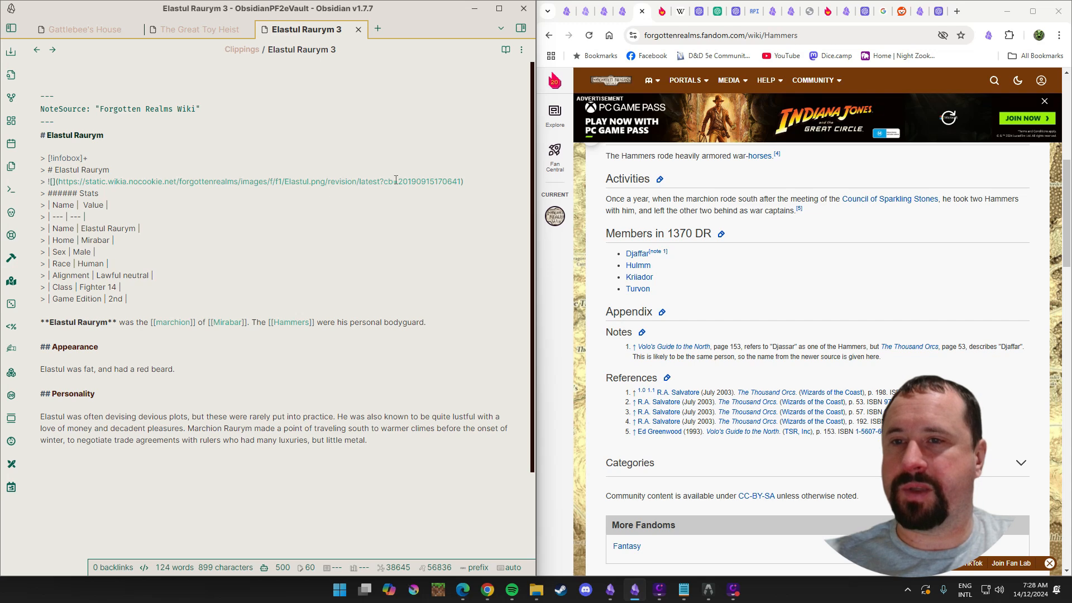
pyautogui.click(505, 50)
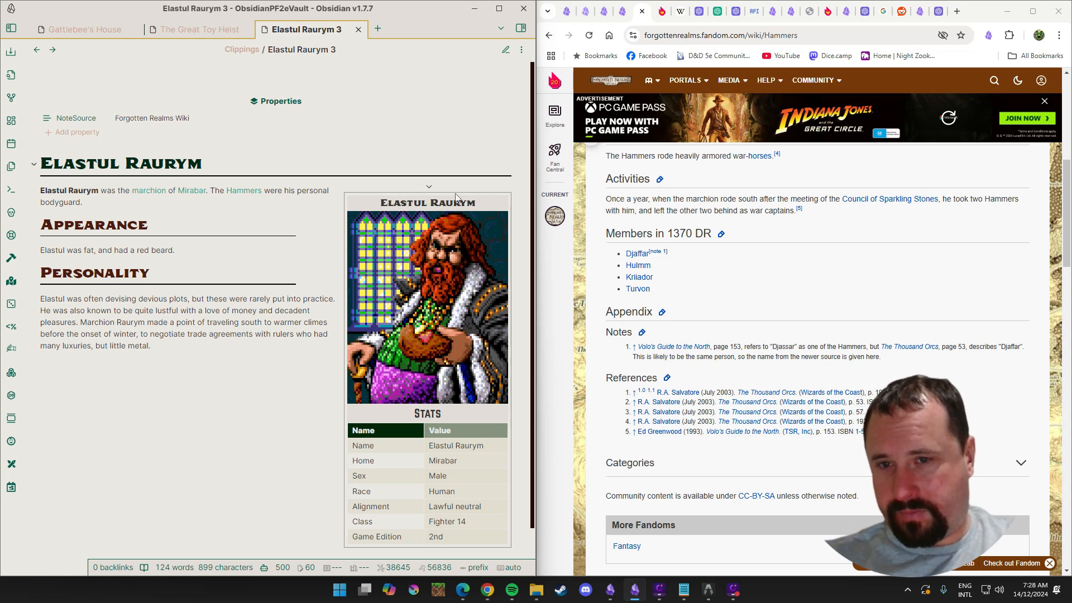
pyautogui.scroll(15, 825, 233)
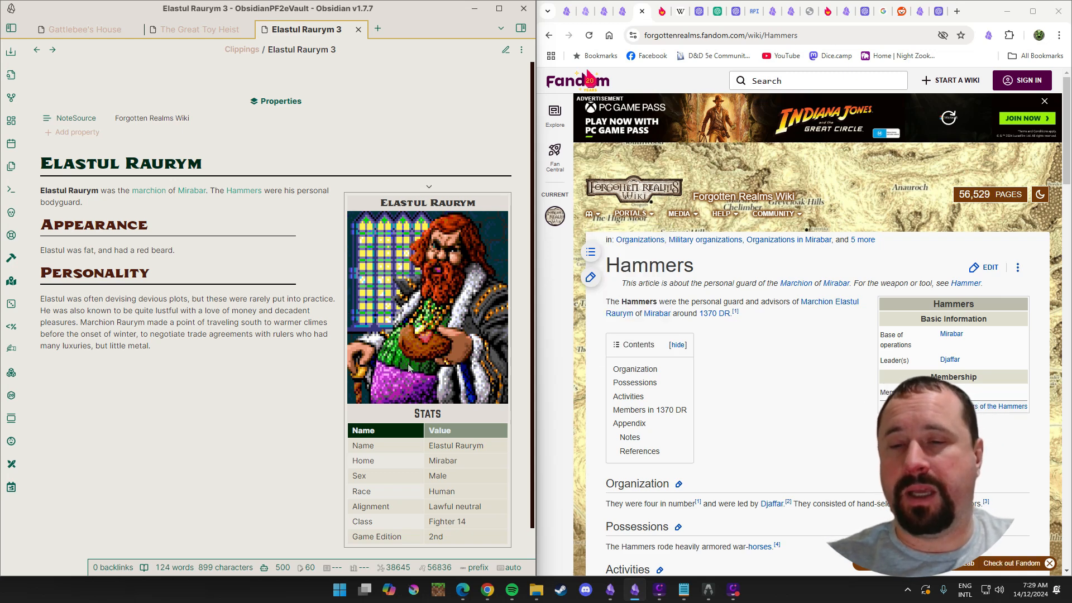
pyautogui.scroll(-4, 796, 373)
pyautogui.scroll(4, 795, 374)
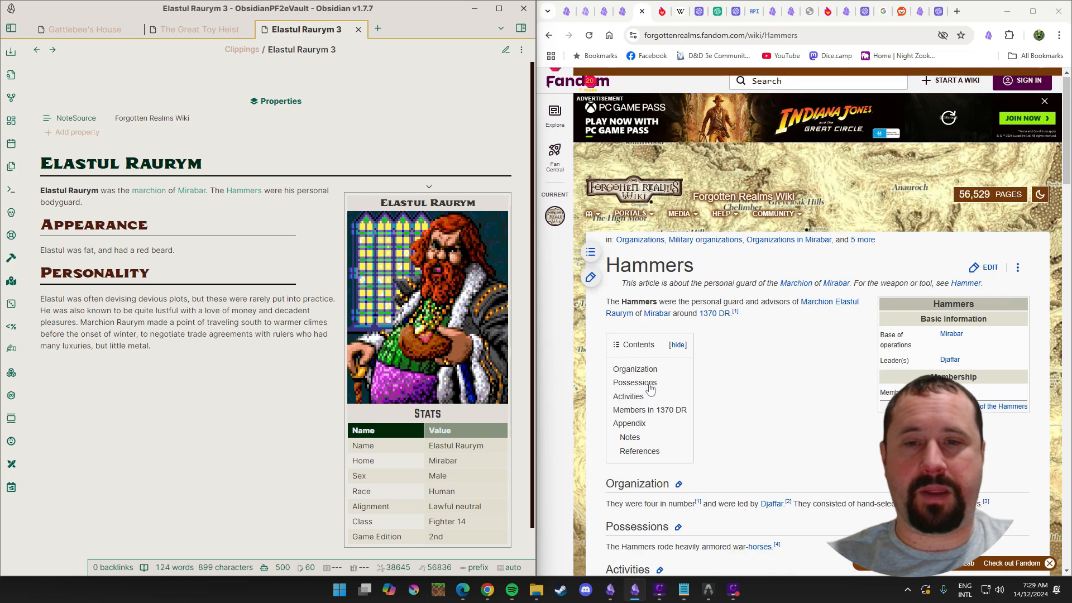
pyautogui.scroll(-7, 796, 373)
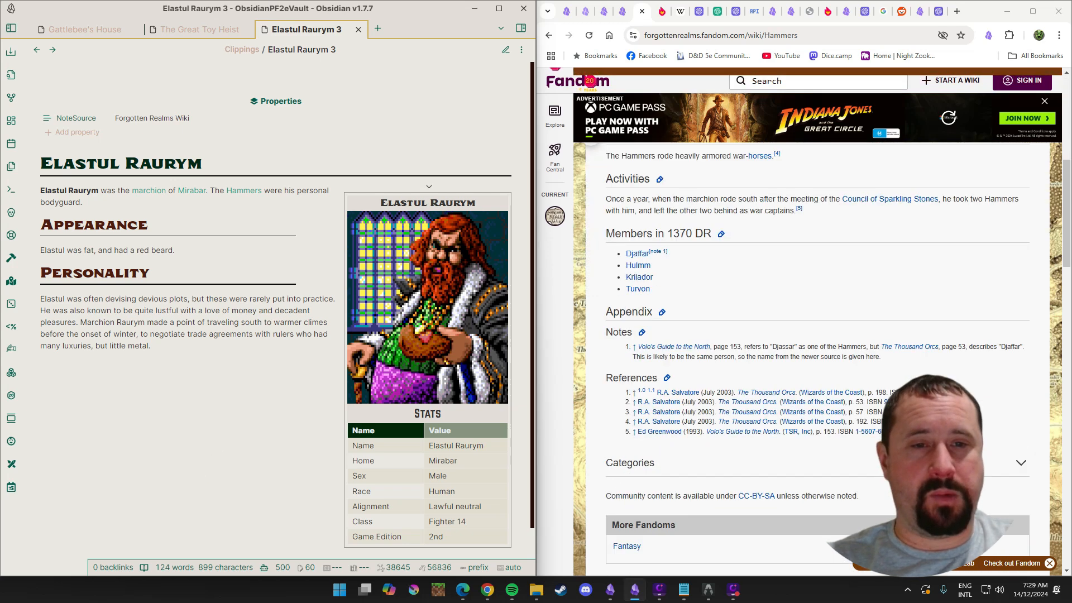
pyautogui.scroll(7, 796, 372)
# Delete the FR Wiki Test 2 and AI Test templates from the Web Clipper settings.
pyautogui.click(919, 10)
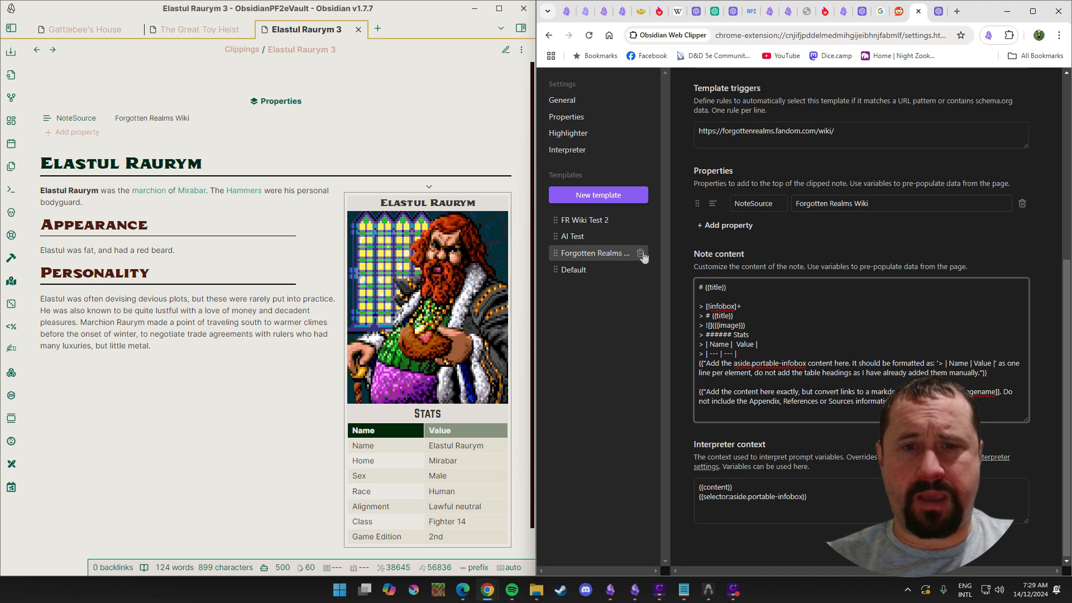
pyautogui.click(640, 220)
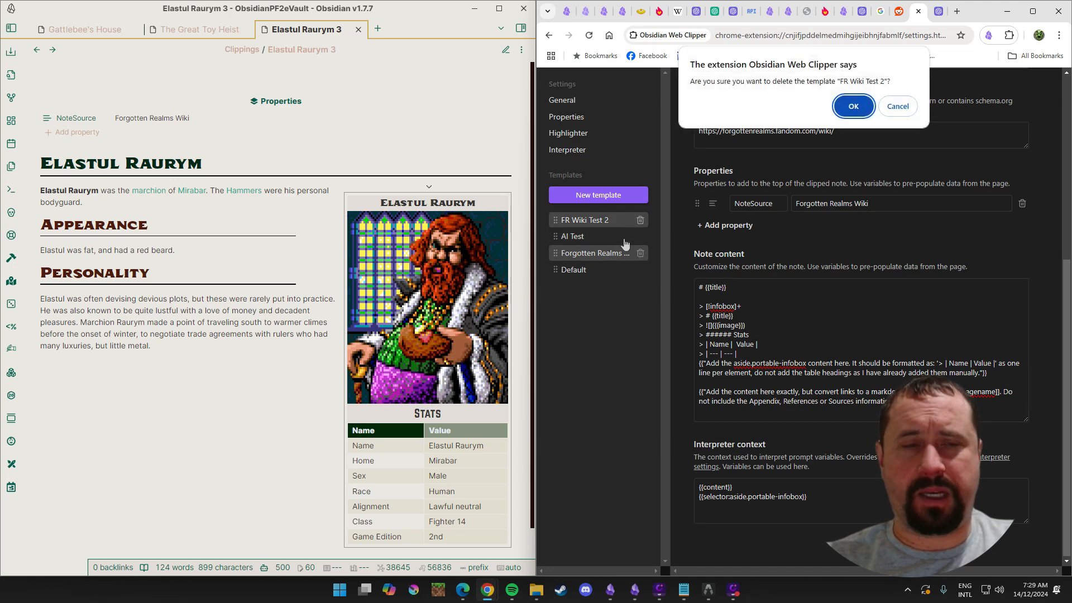
pyautogui.click(849, 105)
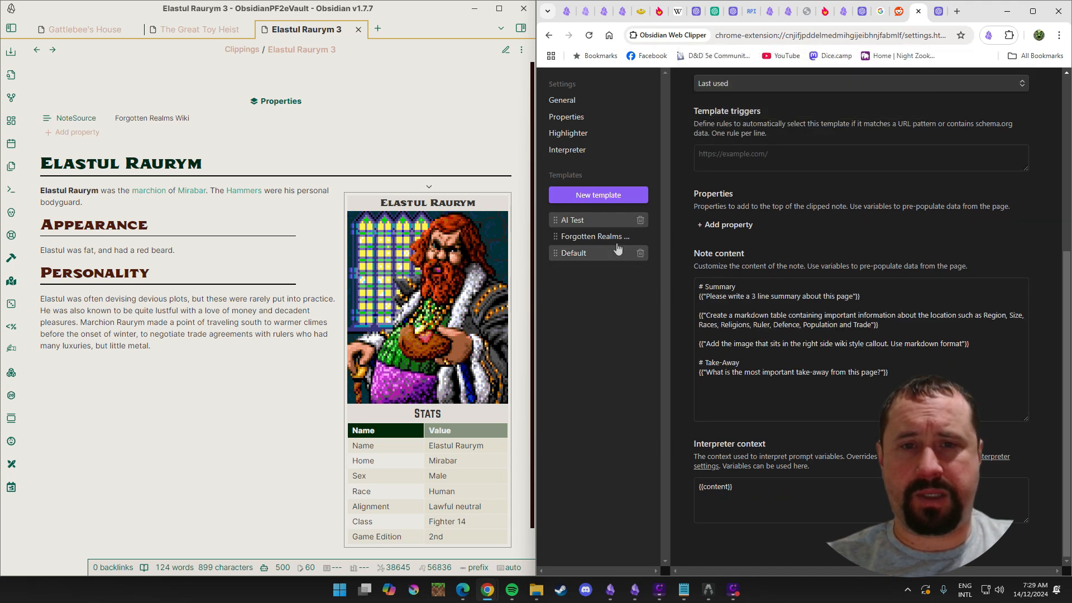
pyautogui.click(641, 220)
pyautogui.click(847, 107)
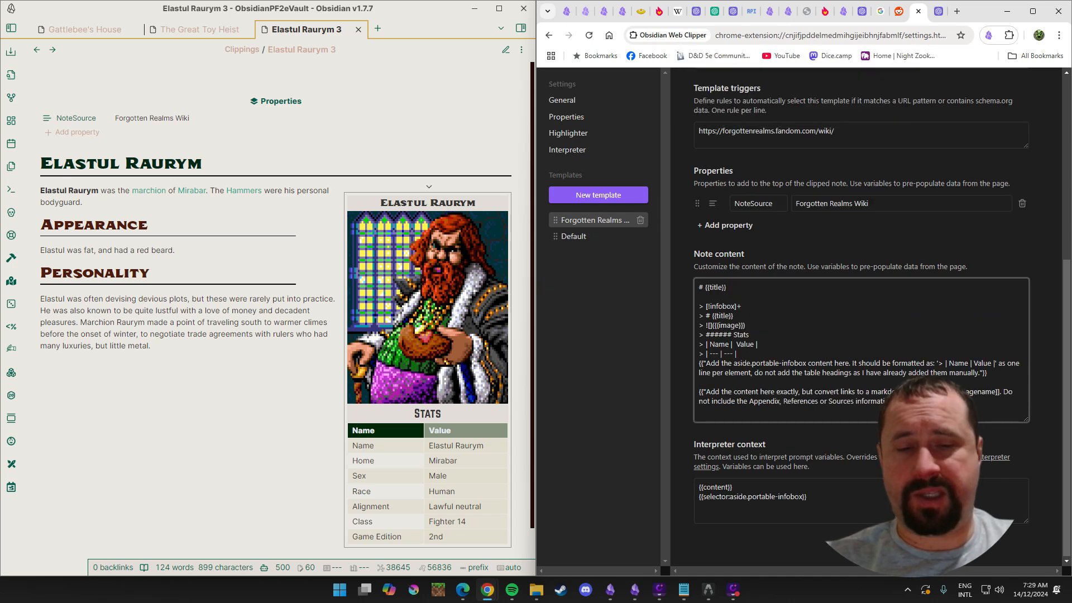
# Review the Forgotten Realms template's prompts for converting page content with internal links and for filling the portable-infobox table.
pyautogui.moveTo(699, 391); pyautogui.dragTo(916, 401)
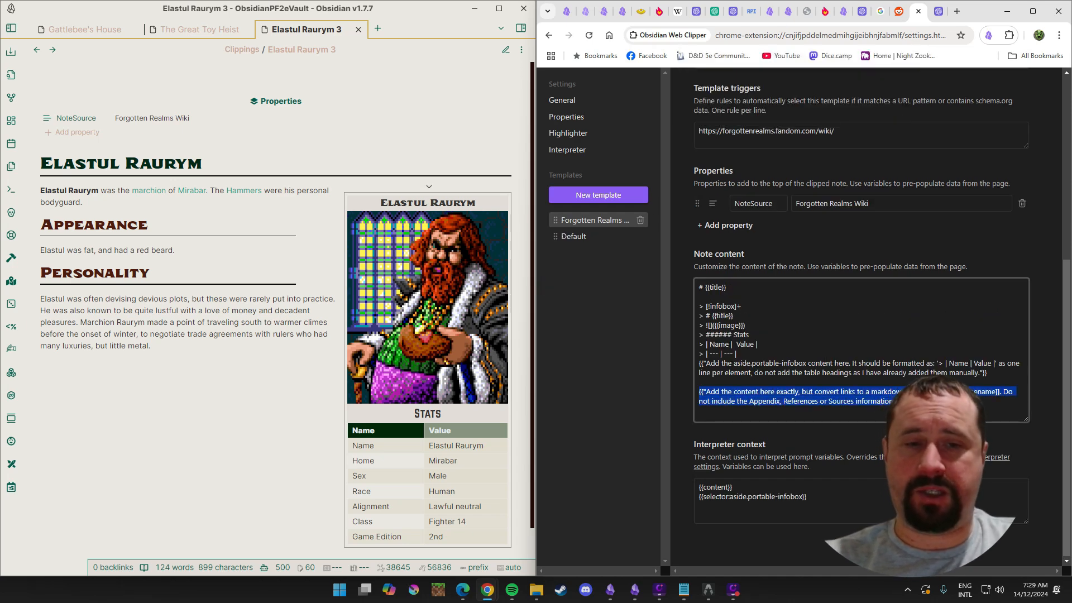
pyautogui.click(790, 364)
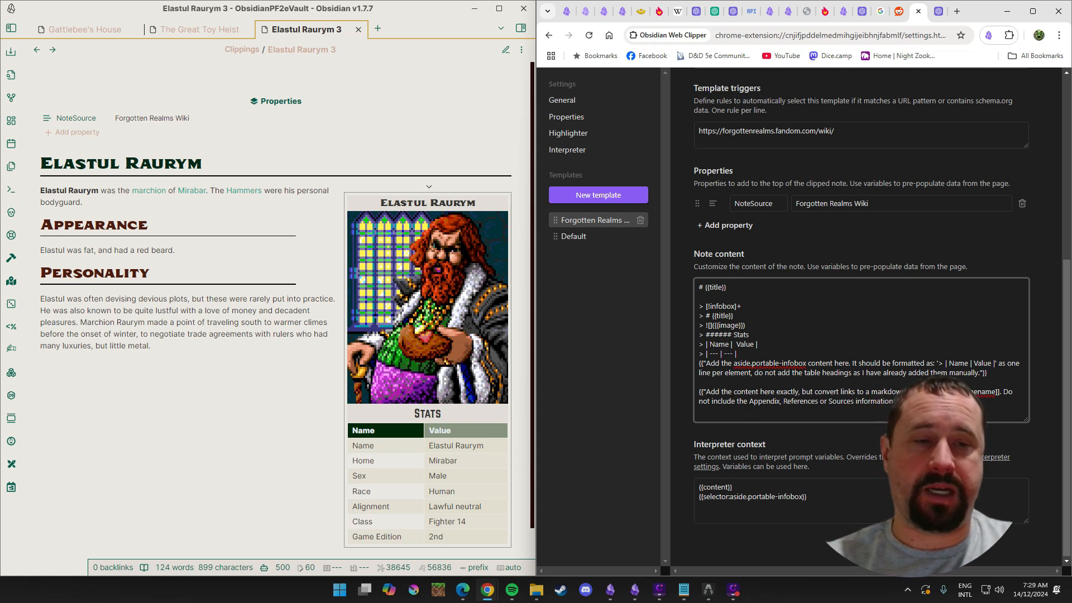
pyautogui.moveTo(949, 392); pyautogui.dragTo(915, 402)
pyautogui.click(916, 401)
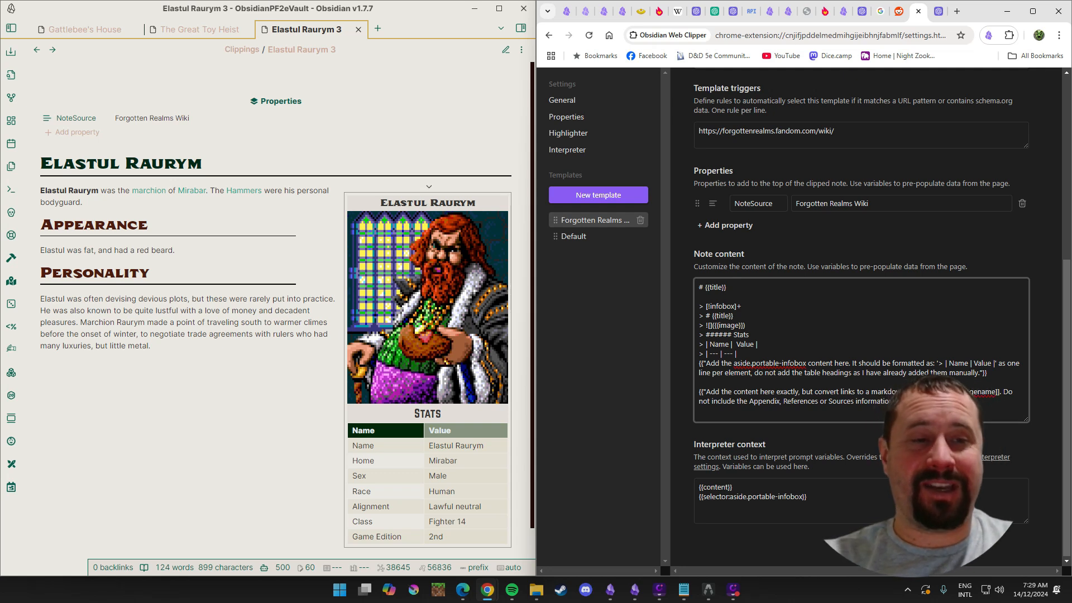
pyautogui.moveTo(949, 373); pyautogui.dragTo(677, 363)
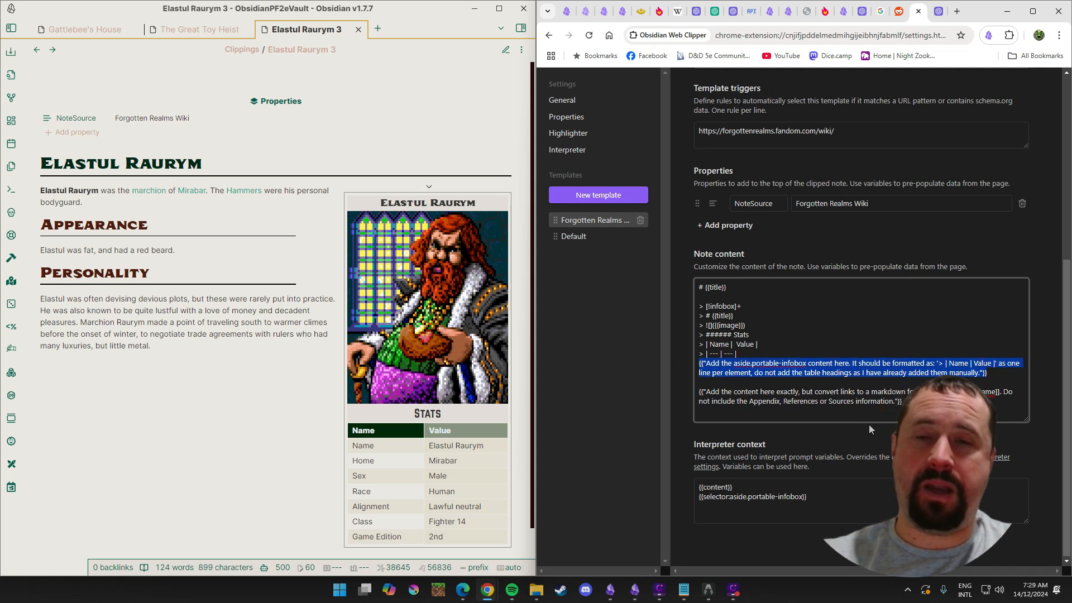
pyautogui.click(915, 402)
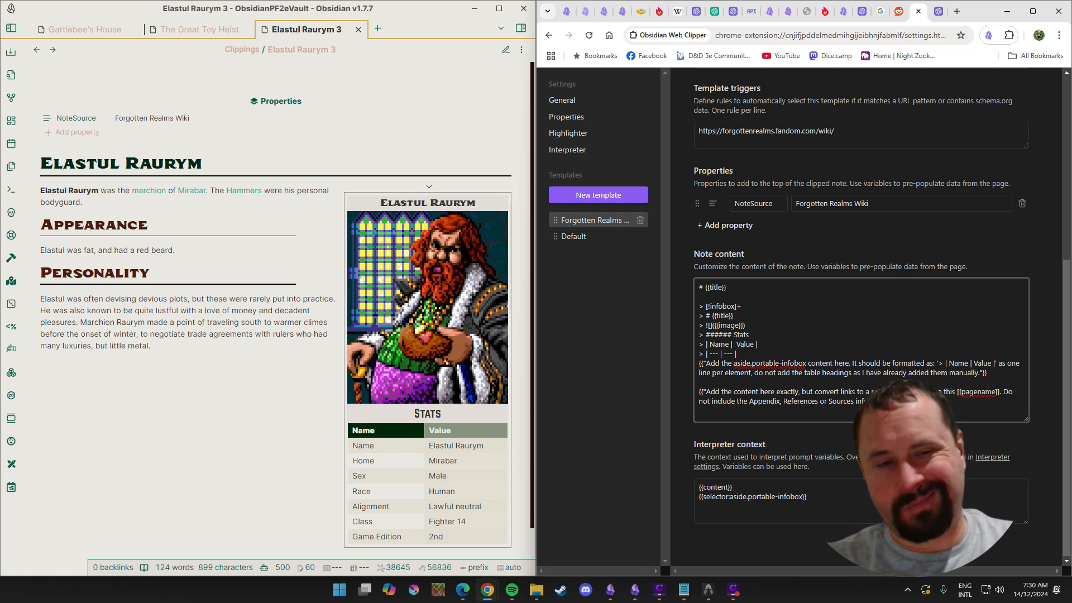
# Find the OpenAI usage page, refresh its December cost data, and examine the 13 Dec spend by model.
pyautogui.click(714, 9)
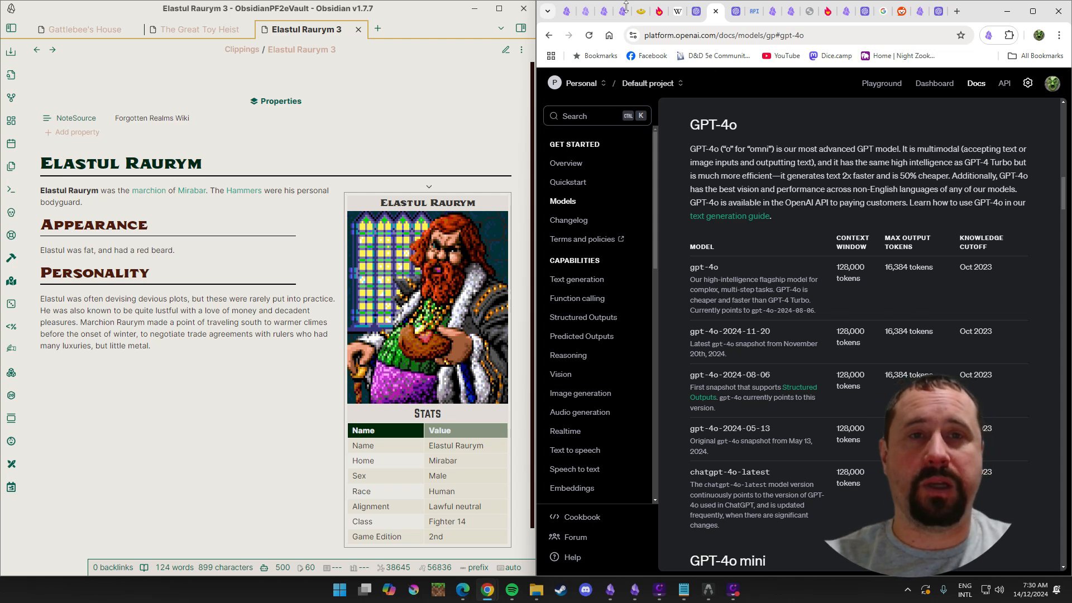
pyautogui.click(661, 11)
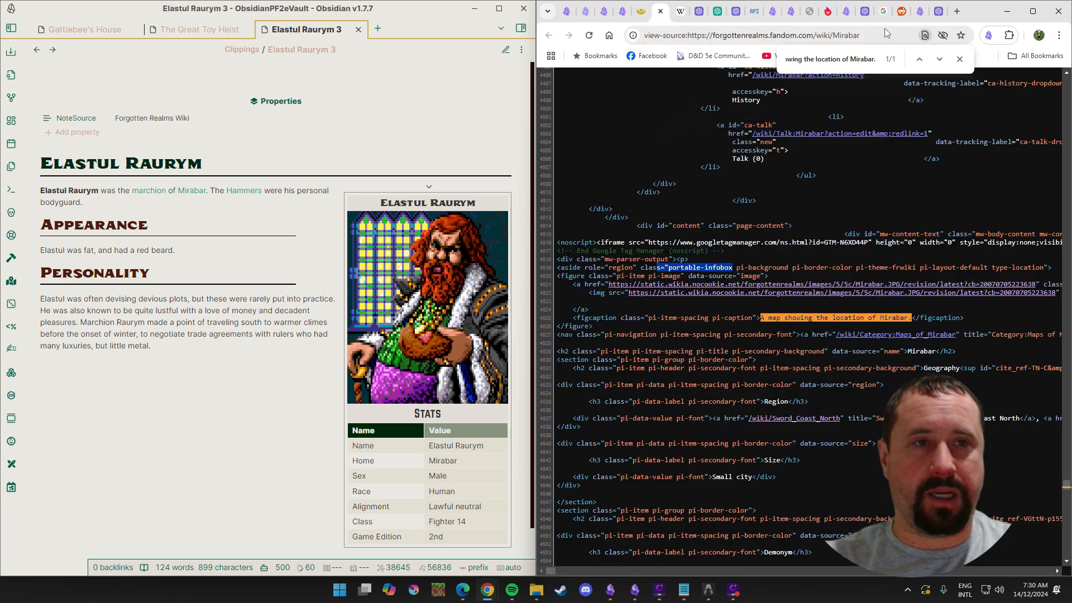
pyautogui.click(918, 12)
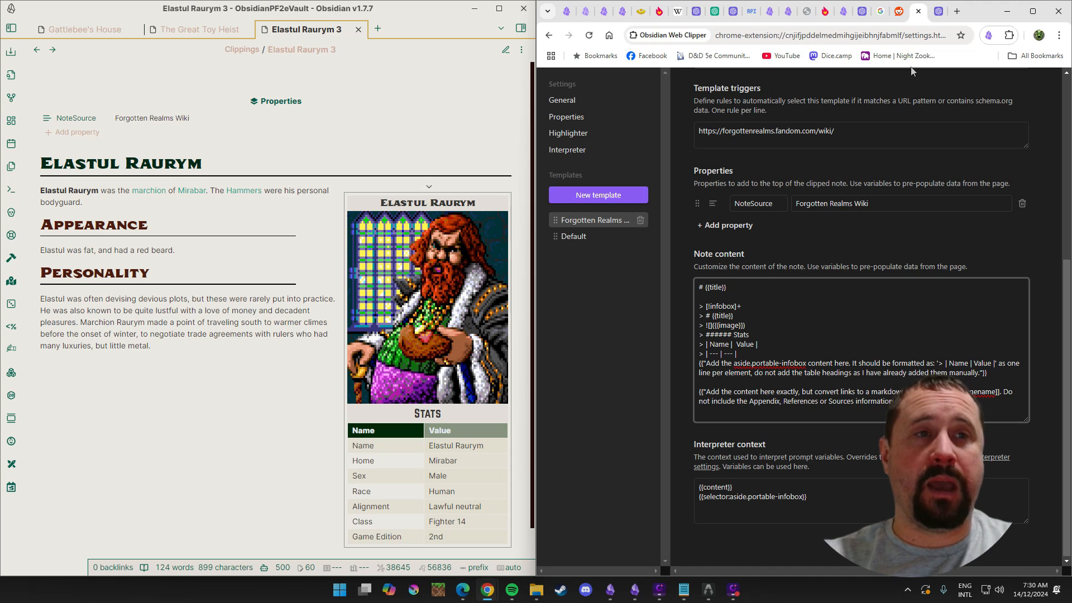
pyautogui.click(946, 8)
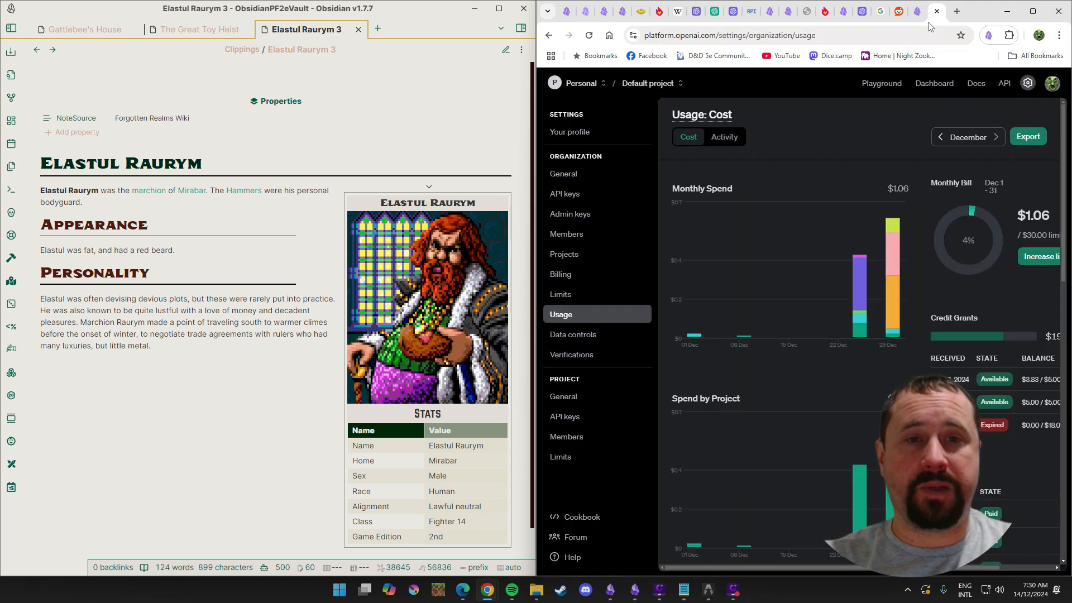
pyautogui.rightClick(812, 191)
pyautogui.click(881, 223)
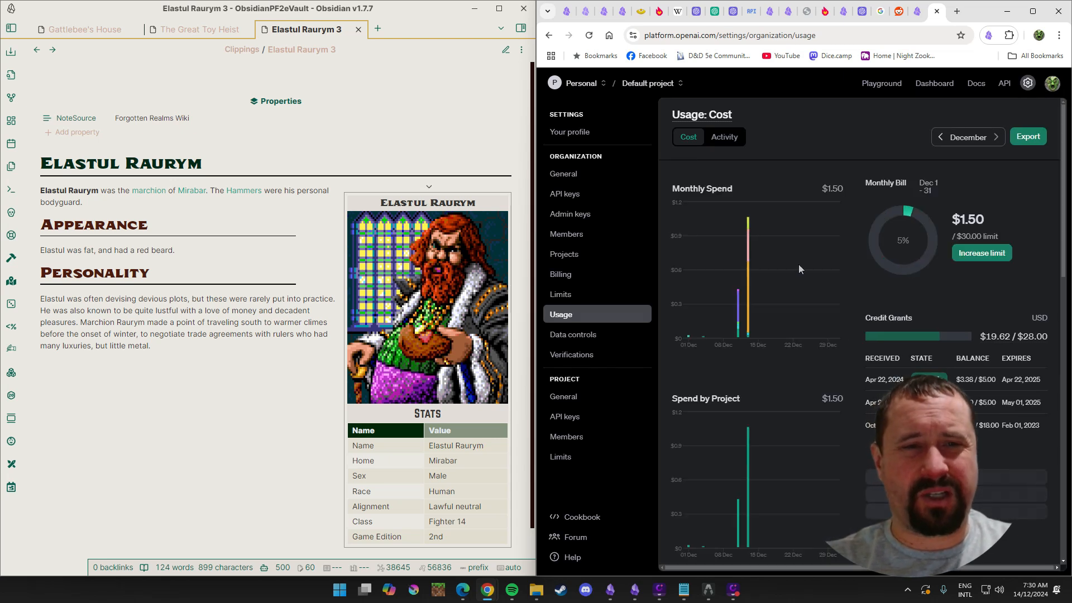
pyautogui.moveTo(750, 248)
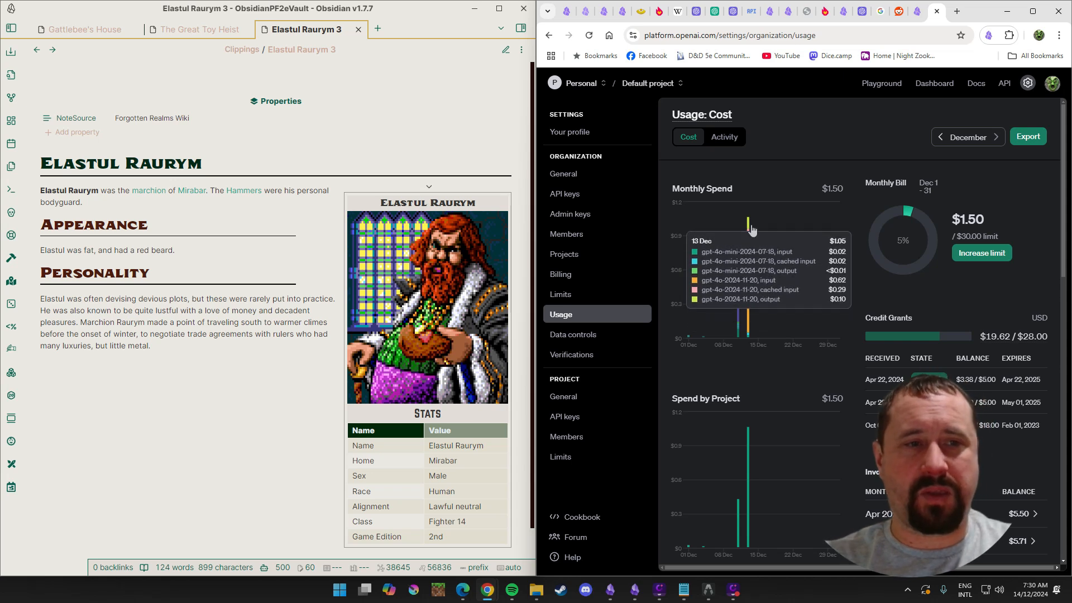
pyautogui.moveTo(747, 319)
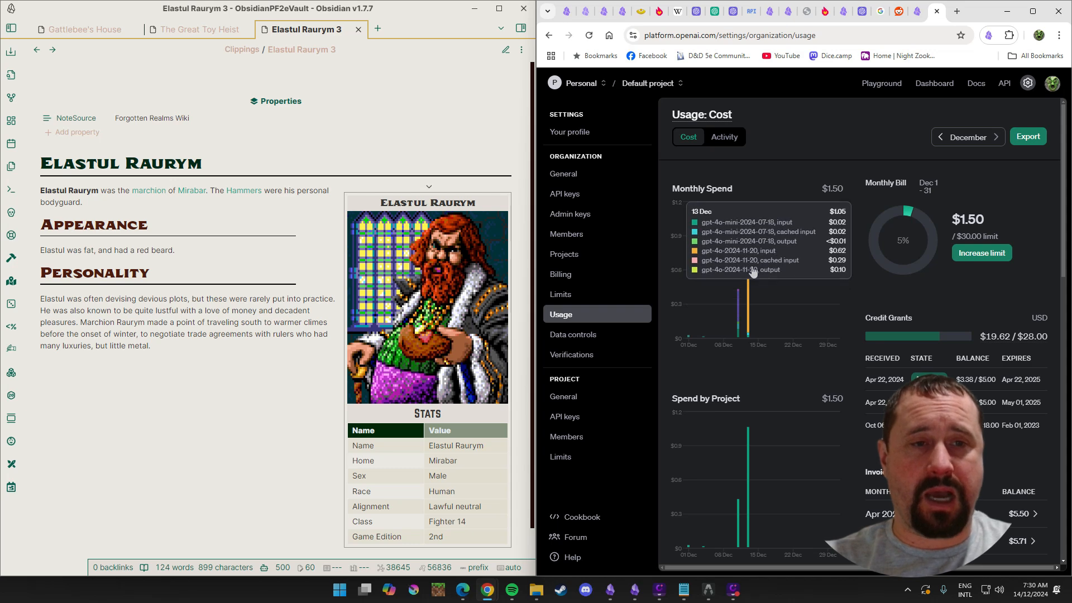
pyautogui.rightClick(752, 271)
pyautogui.click(782, 133)
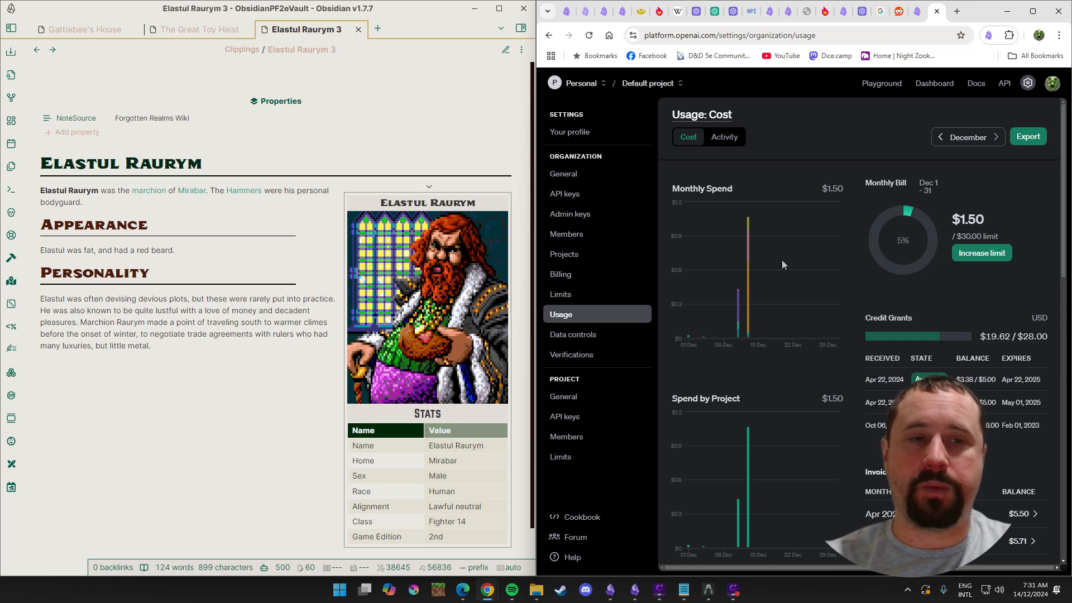
# Return from the cost overview to the Forgotten Realms template settings and review the variables in its interpreter context.
pyautogui.scroll(-1, 817, 304)
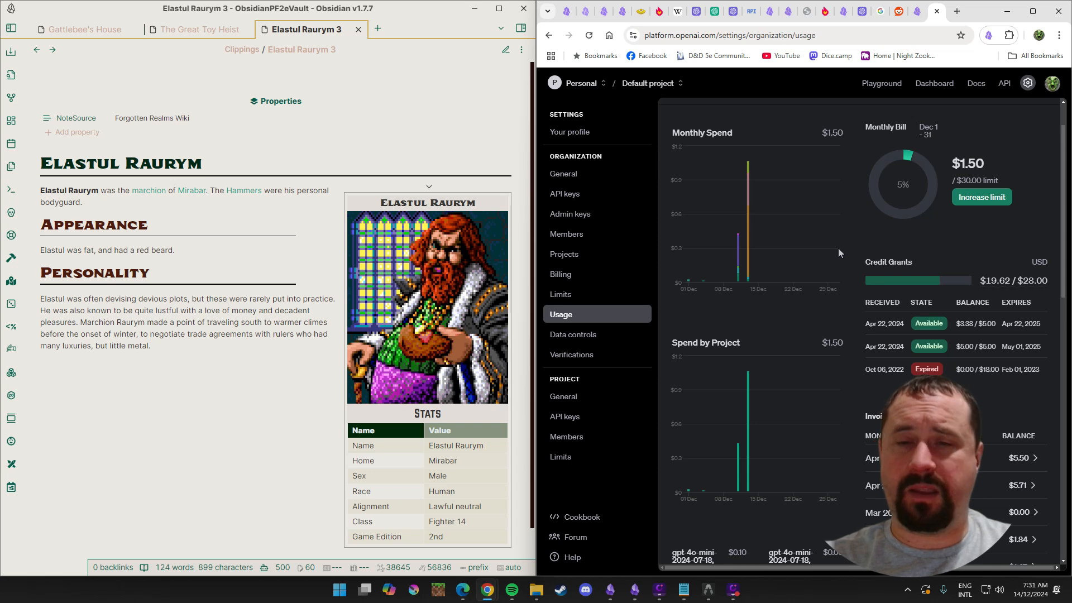
pyautogui.scroll(1, 748, 341)
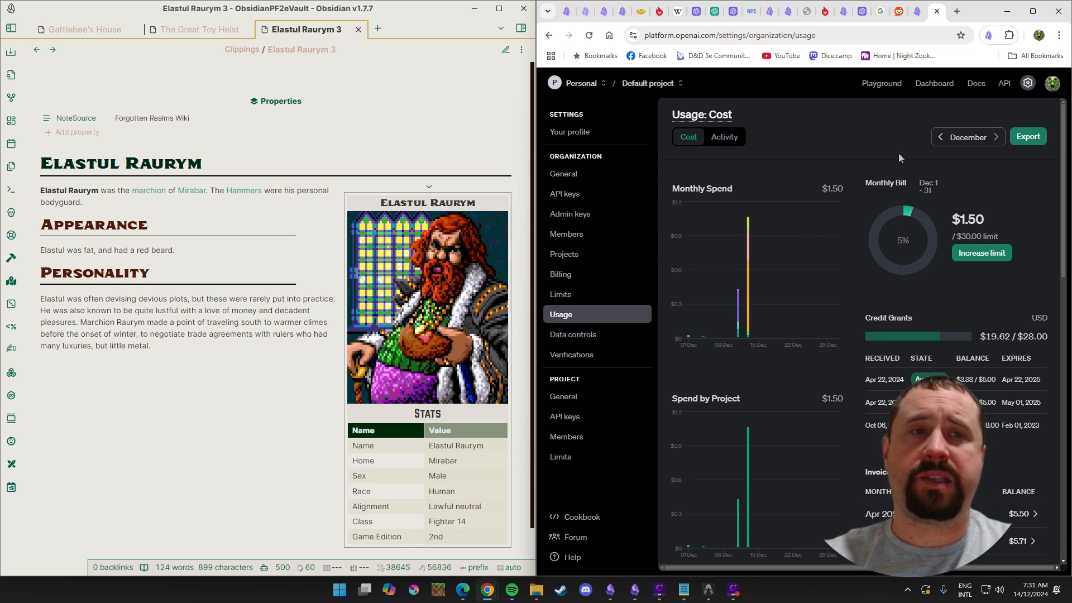
pyautogui.click(917, 14)
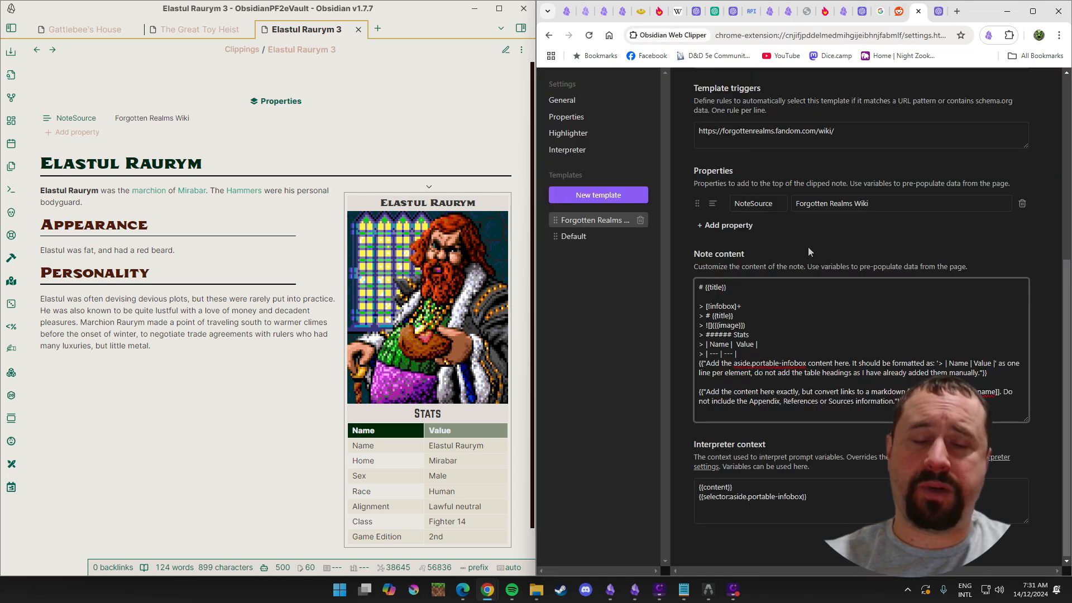
pyautogui.click(860, 516)
pyautogui.hotkey('ctrl', 'a')
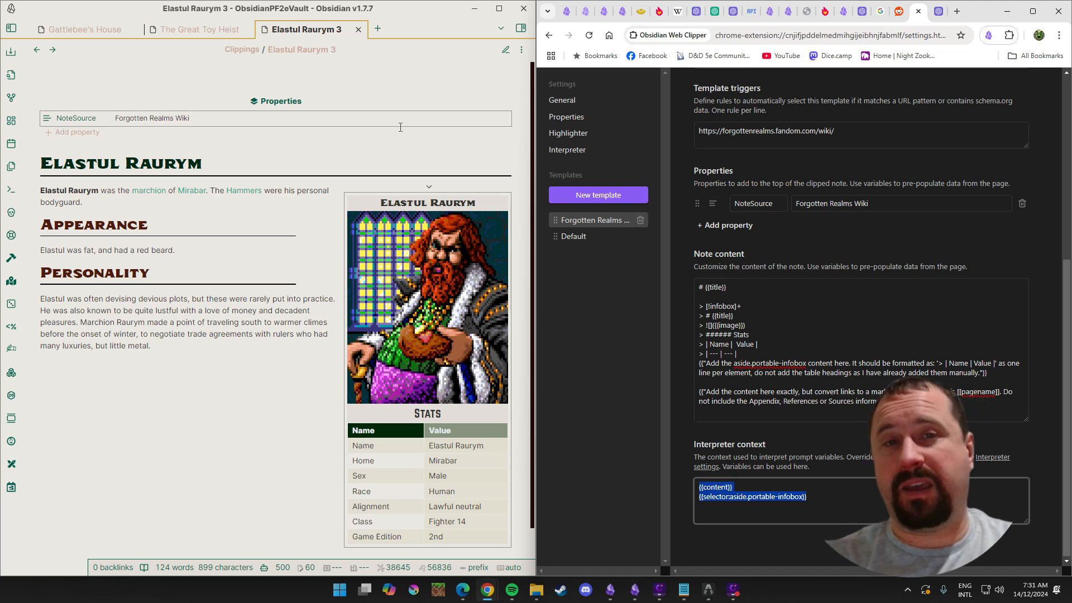
# Open the Djaffar article from the Hammers wiki page, clip it to Obsidian with the Forgotten Realms Wiki template, and show the note in reading view.
pyautogui.click(640, 14)
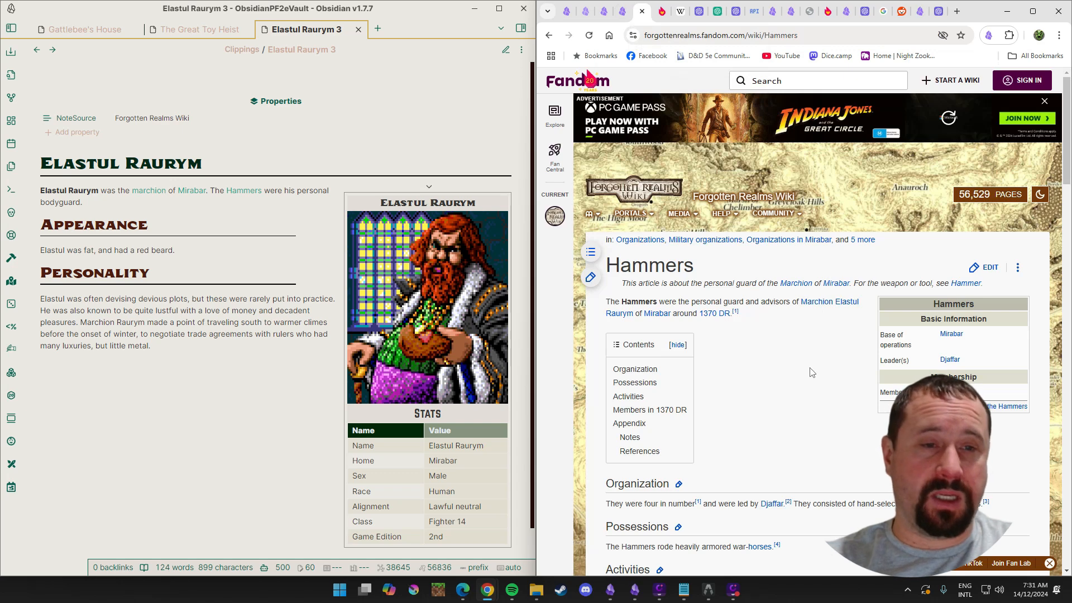
pyautogui.click(949, 359)
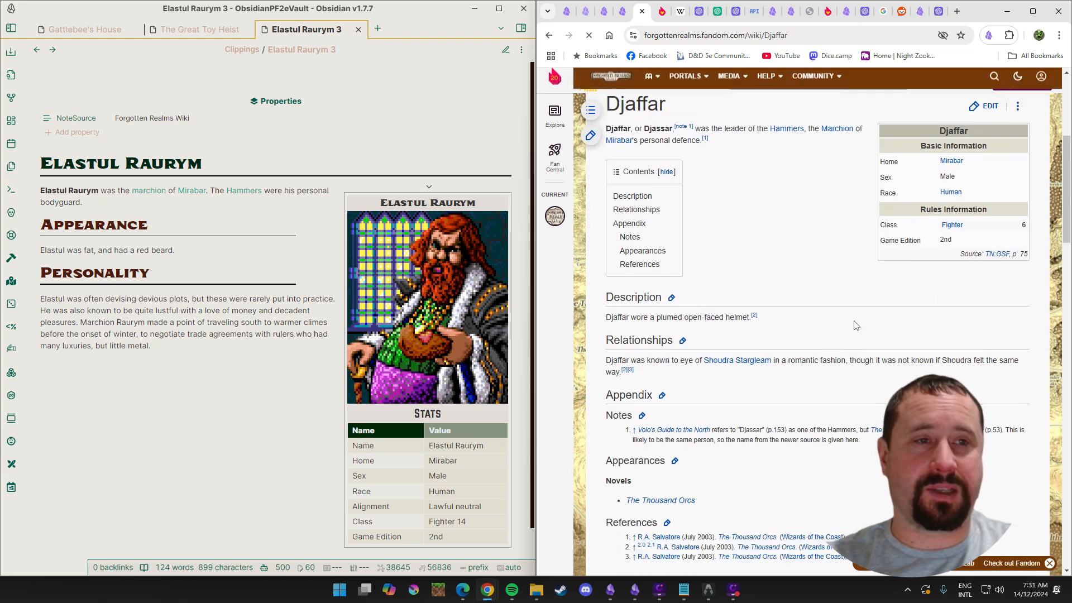
pyautogui.click(989, 35)
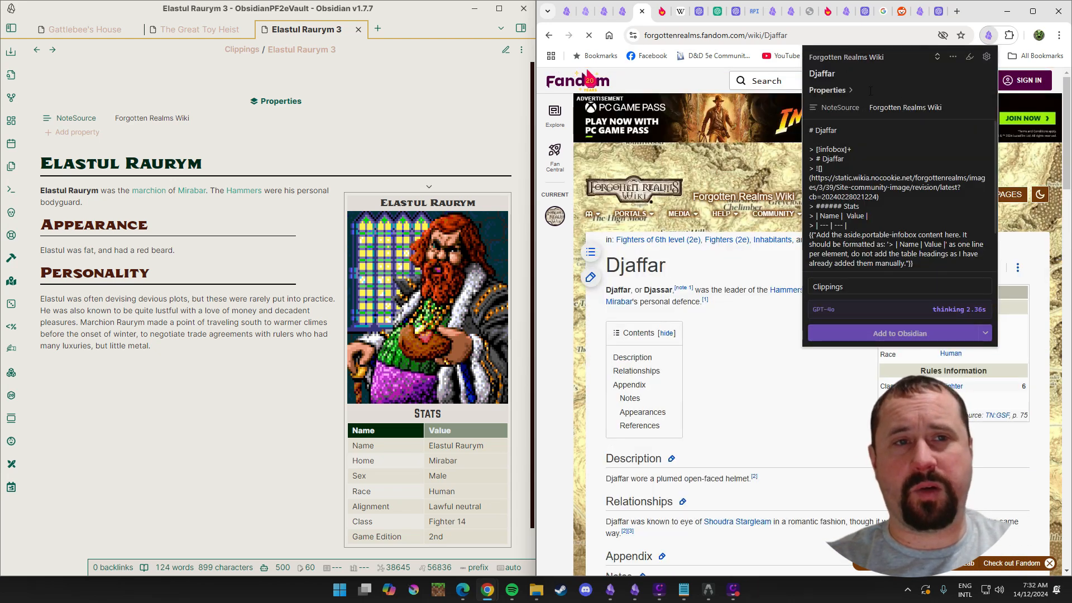
pyautogui.click(899, 334)
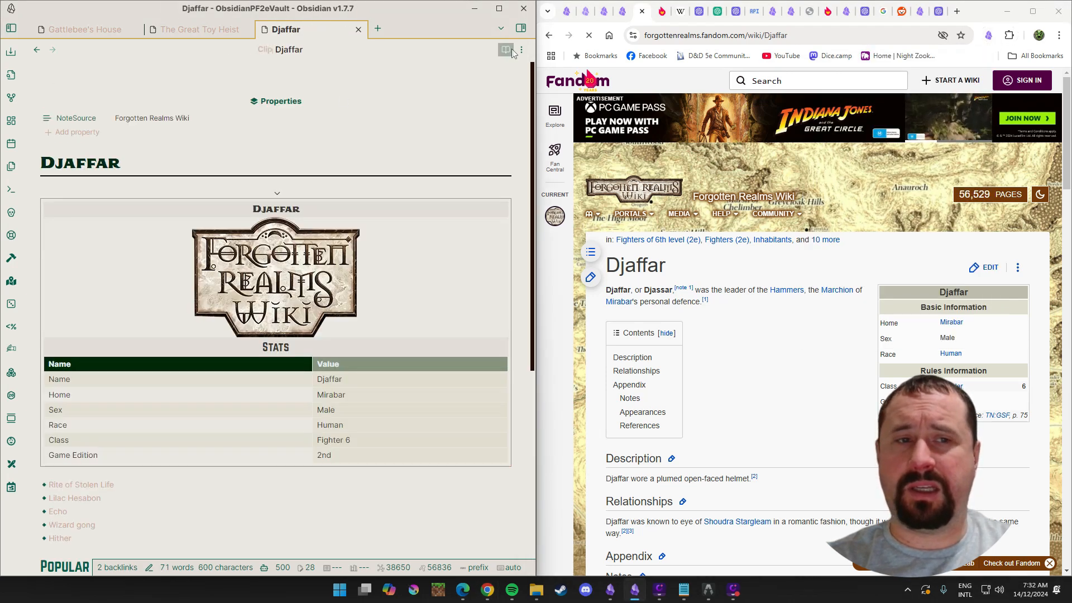
pyautogui.hotkey('ctrl', 'e')
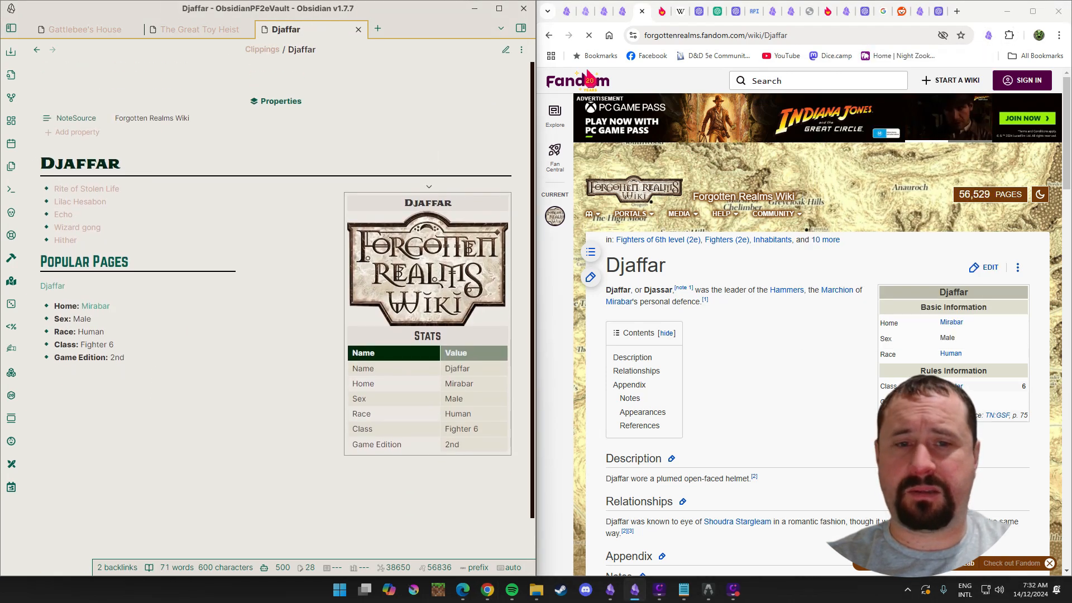
# Compare the clipped Djaffar note with the wiki article, checking where its list entries and body content come from on the page.
pyautogui.scroll(-3, 790, 330)
pyautogui.scroll(-5, 790, 330)
pyautogui.scroll(8, 797, 335)
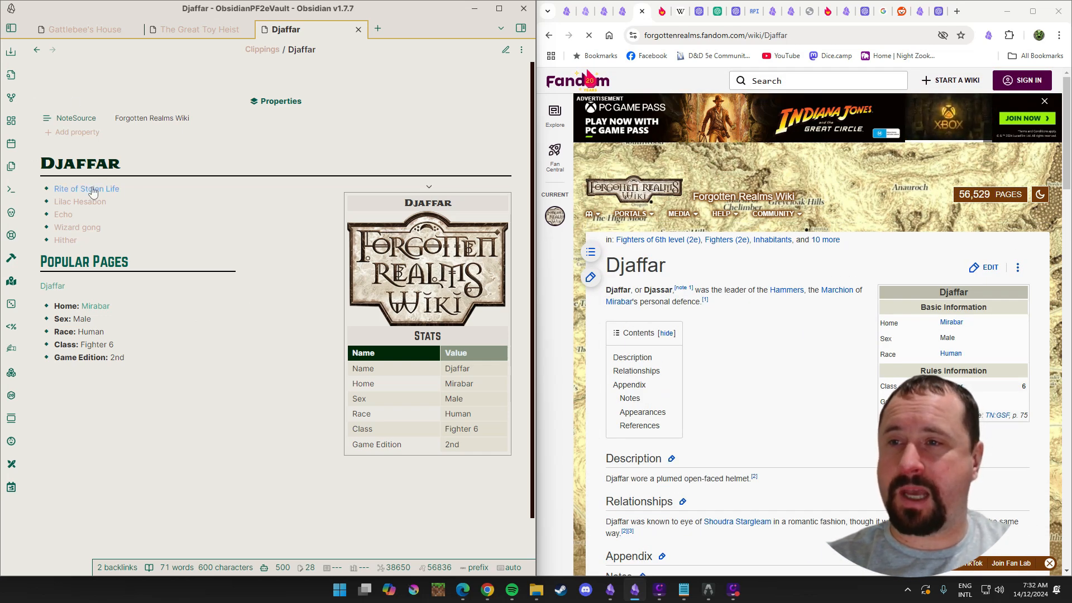
pyautogui.scroll(-7, 802, 323)
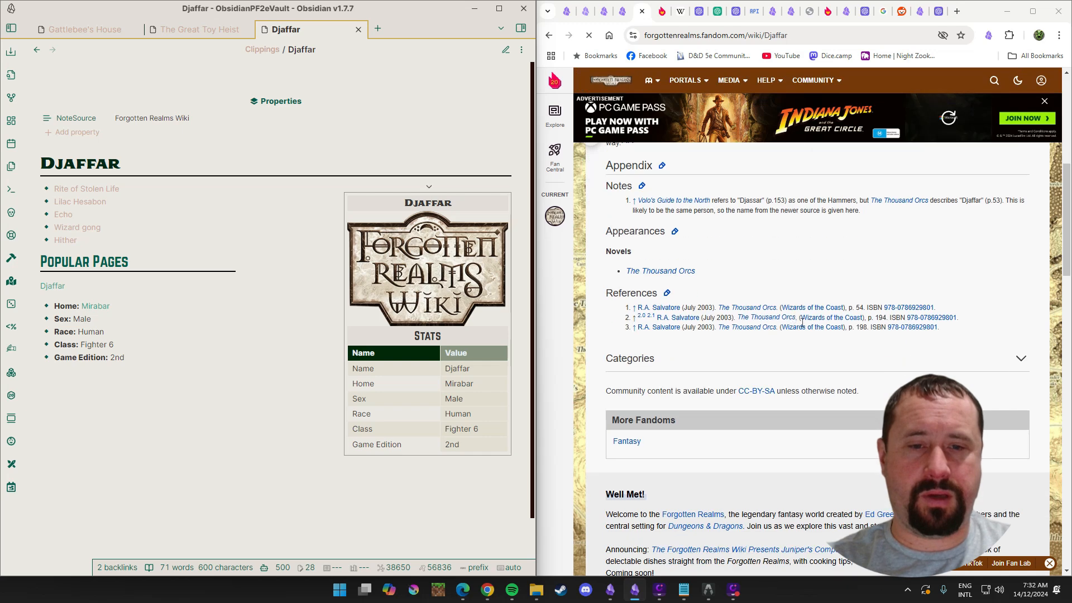
pyautogui.scroll(7, 802, 323)
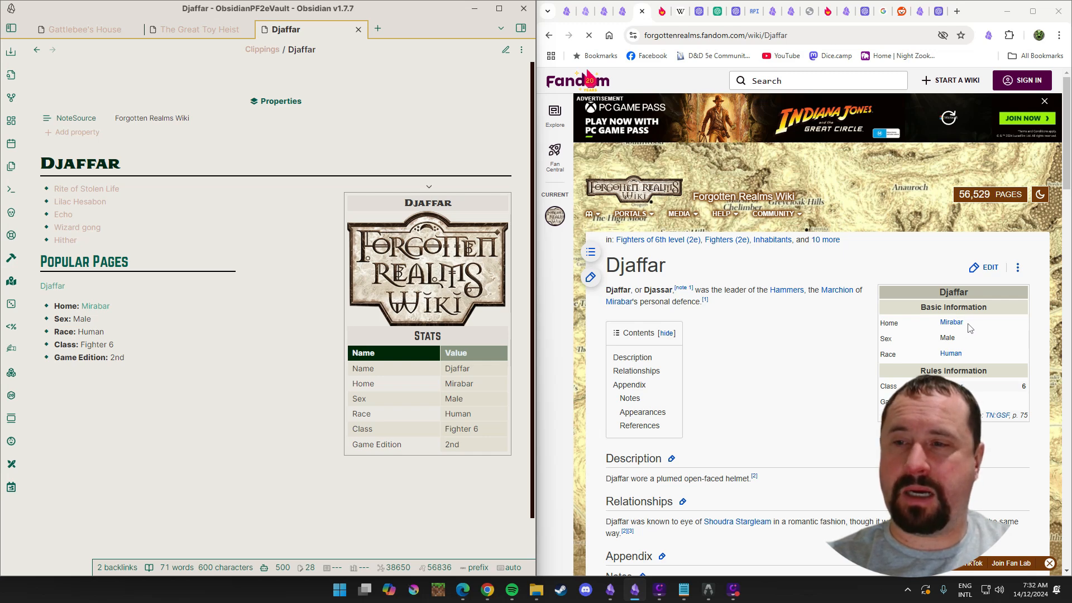
pyautogui.scroll(-12, 778, 347)
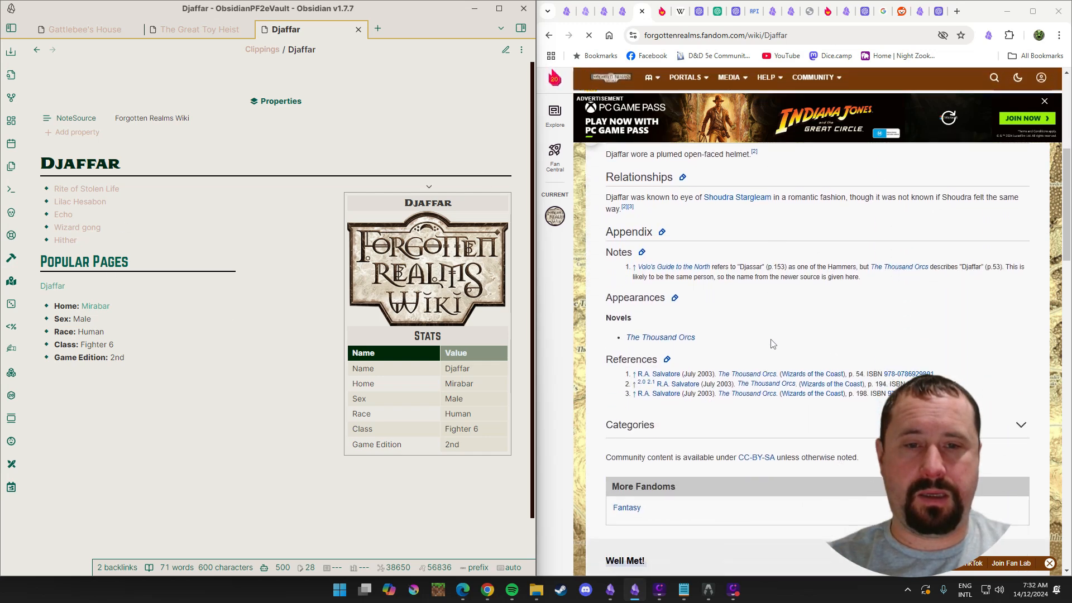
pyautogui.scroll(-5, 778, 346)
pyautogui.scroll(12, 775, 343)
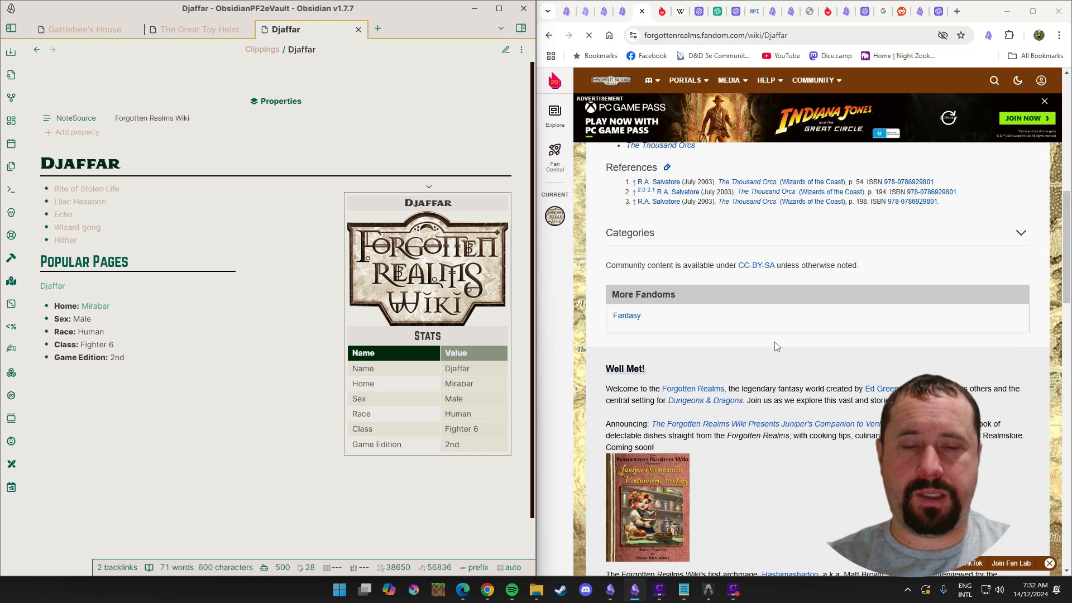
pyautogui.scroll(3, 780, 342)
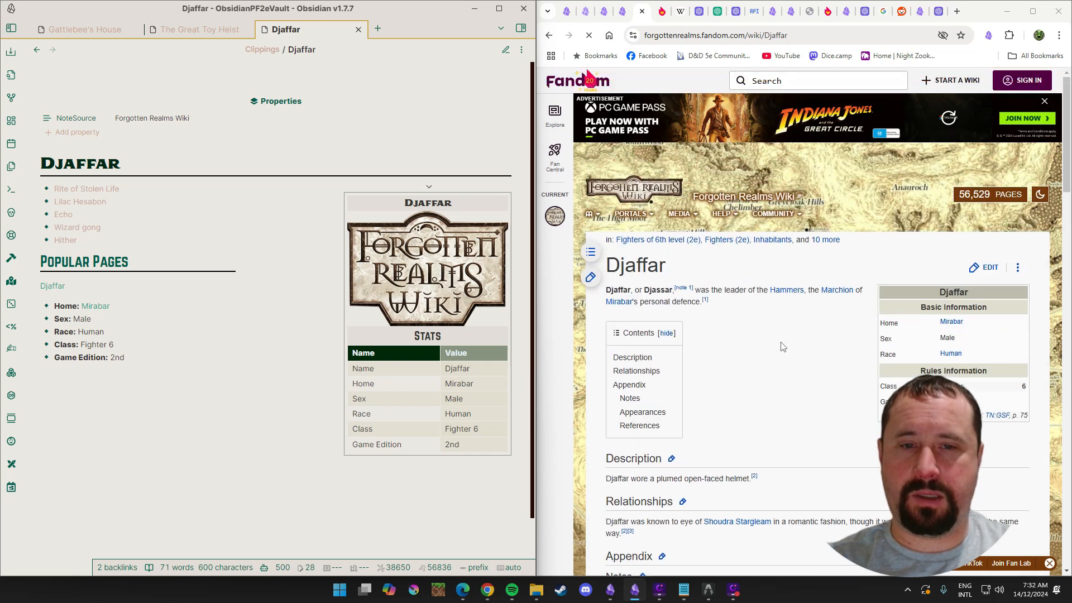
pyautogui.scroll(-2, 781, 342)
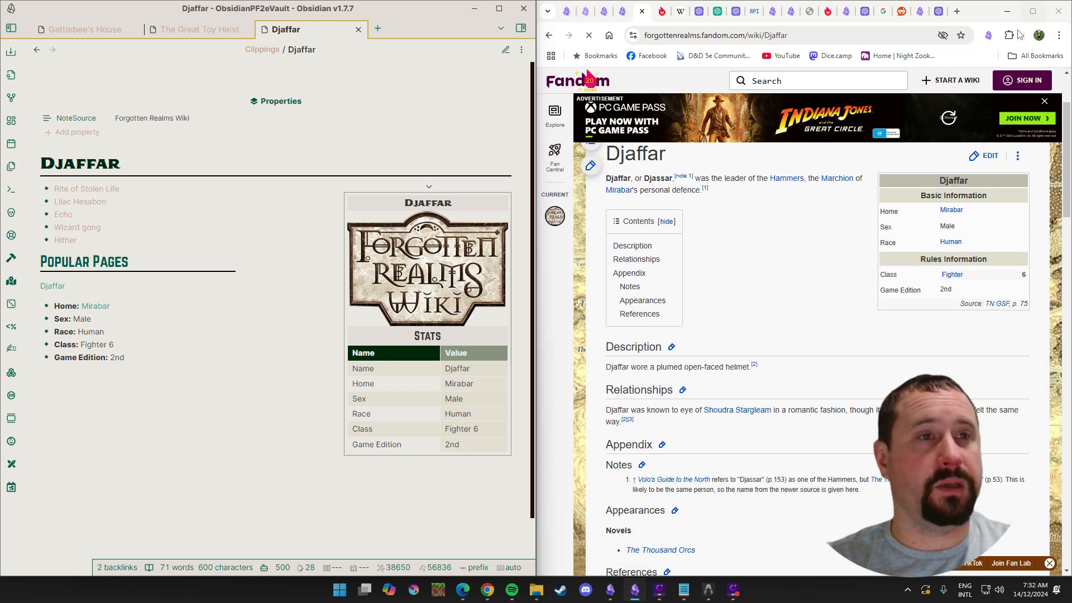
# Clip the Djaffar article to Obsidian a second time with the Forgotten Realms Wiki template and show the new note in reading view.
pyautogui.click(996, 35)
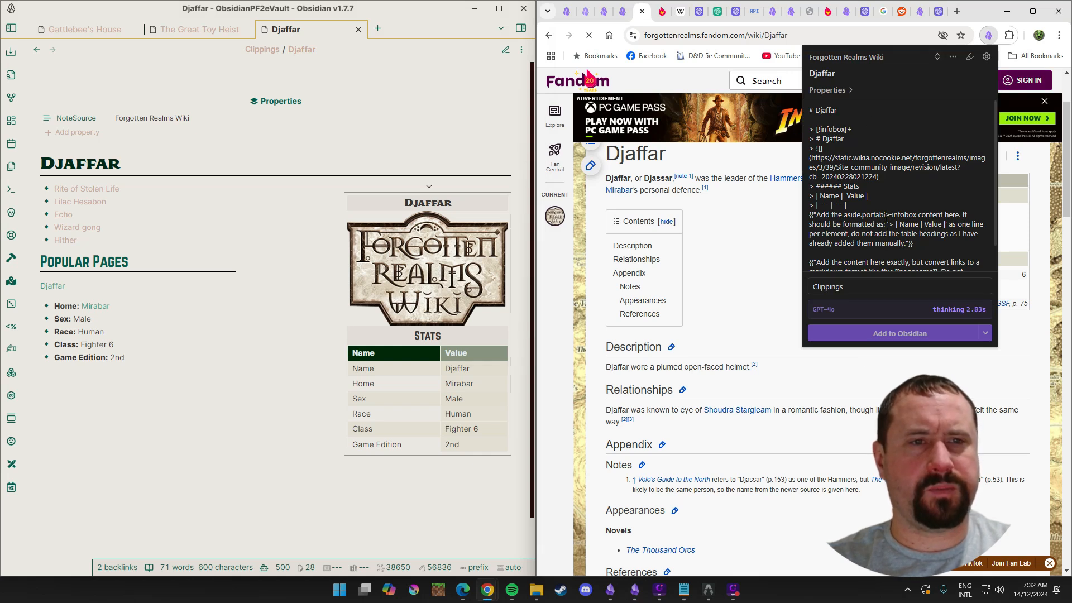
pyautogui.scroll(-1, 887, 215)
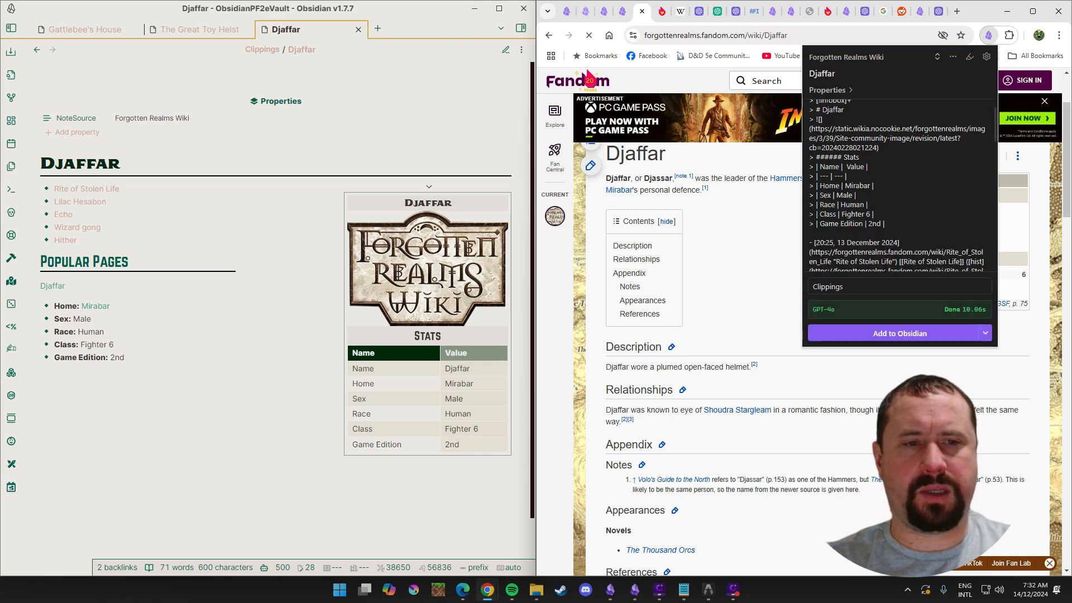
pyautogui.click(896, 333)
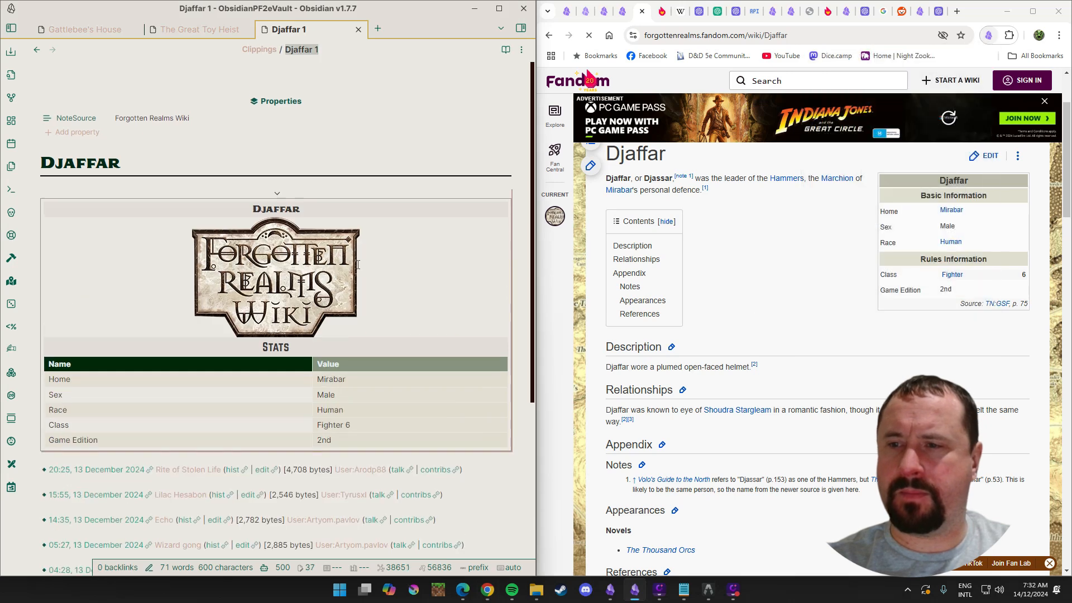
pyautogui.hotkey('ctrl', 'e')
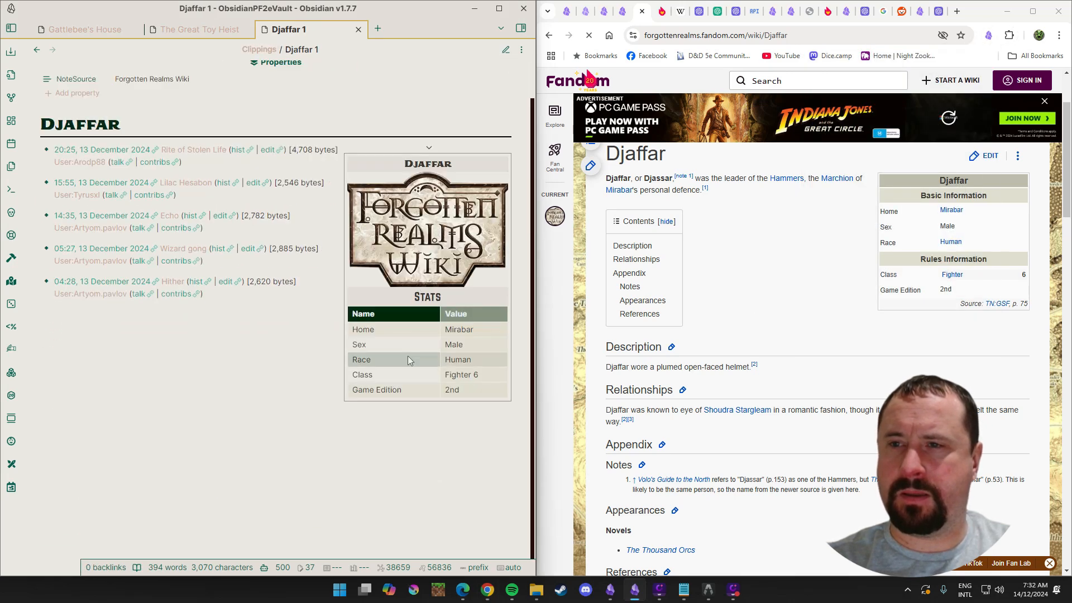
pyautogui.scroll(1, 256, 356)
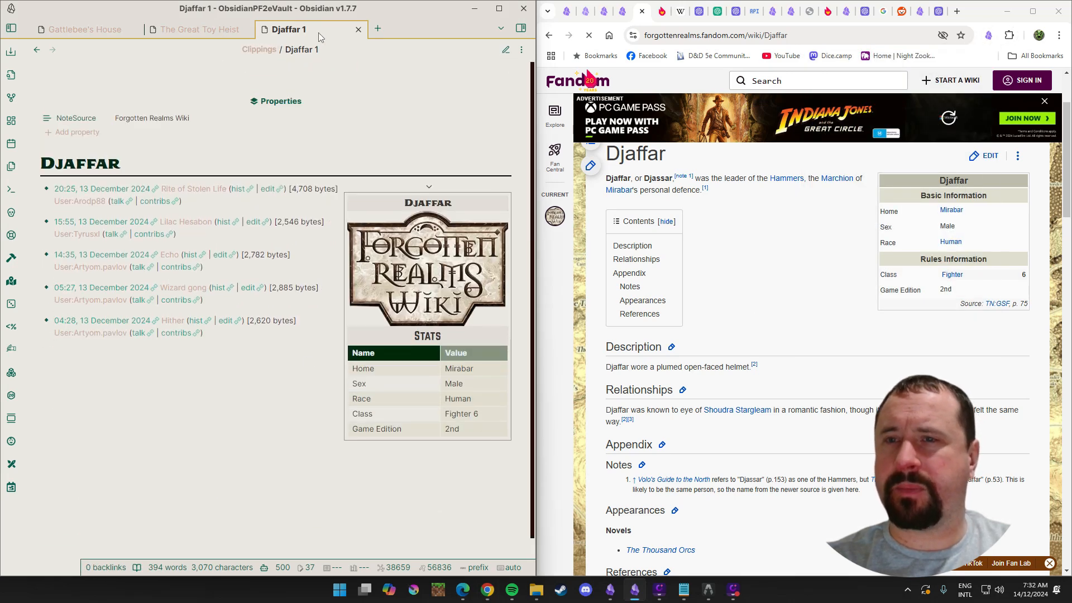
# Compare the infobox and body content of the first Djaffar note with those of the second clipping.
pyautogui.click(34, 48)
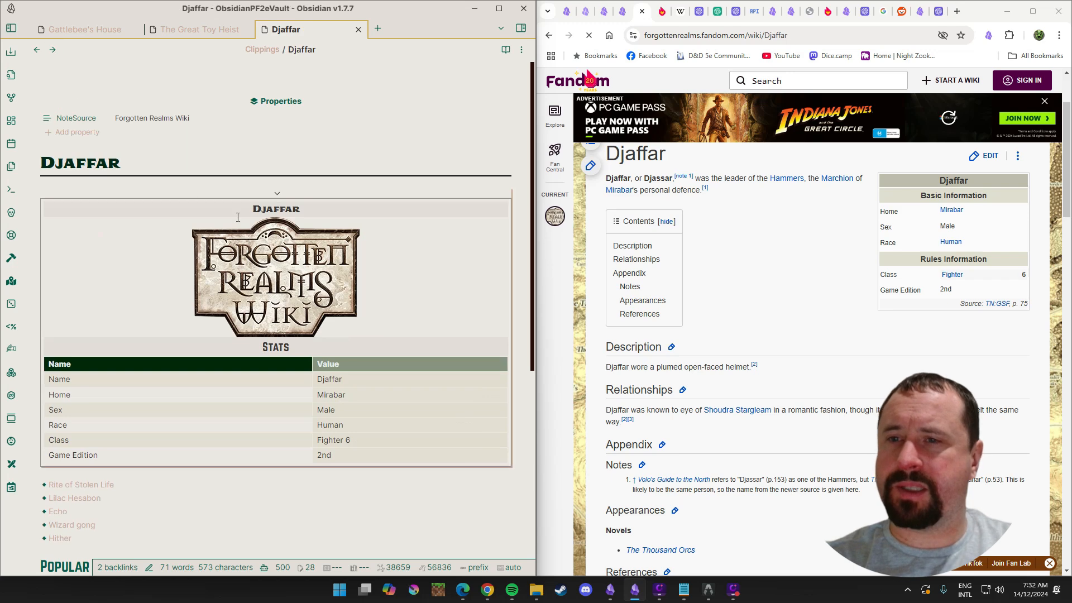
pyautogui.scroll(-4, 240, 226)
pyautogui.scroll(3, 311, 282)
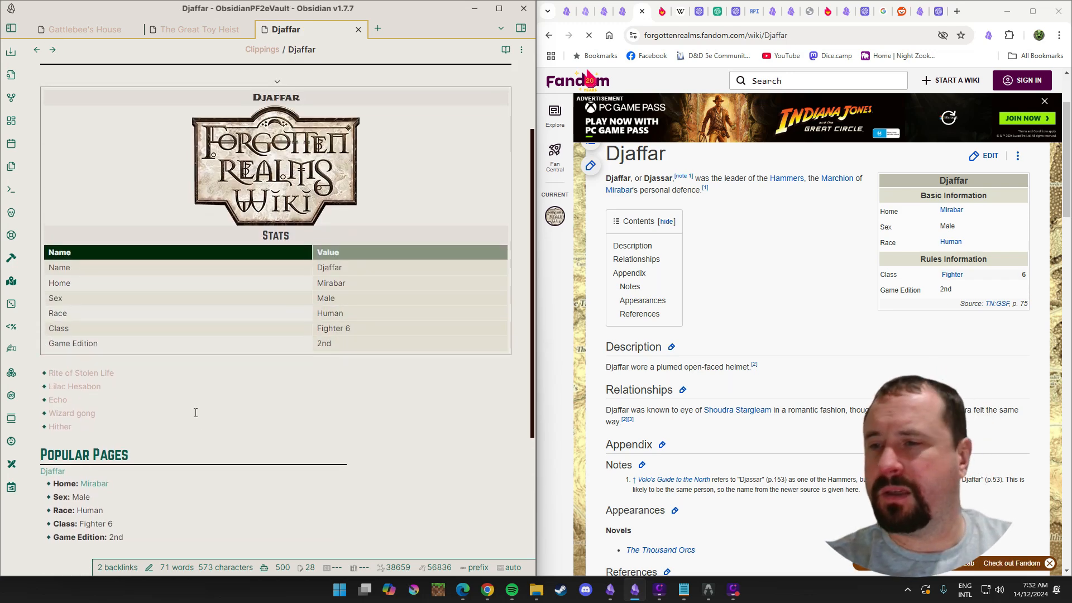
pyautogui.scroll(-3, 192, 411)
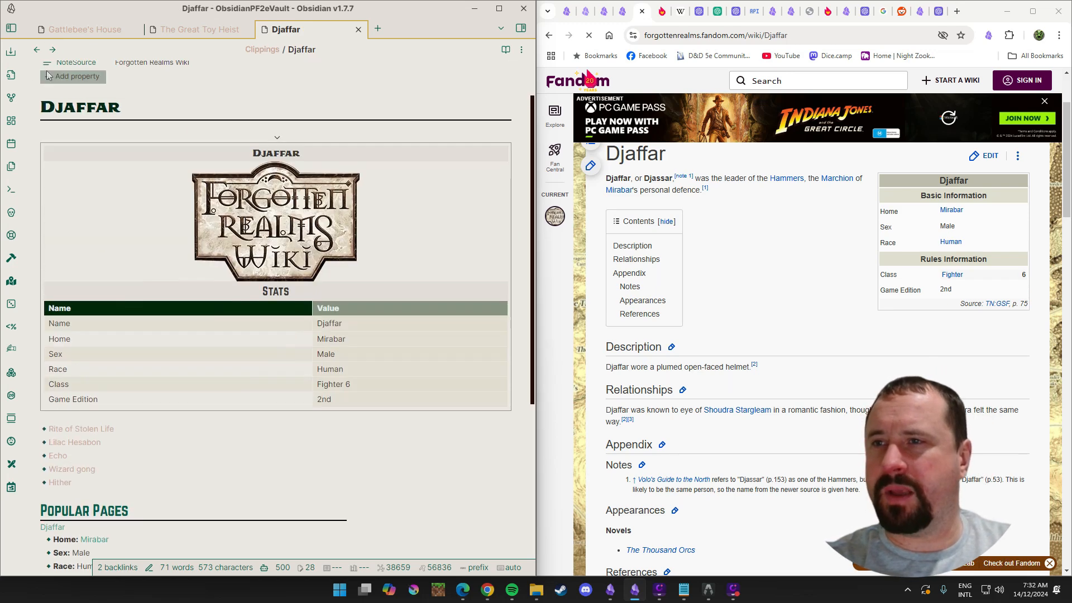
pyautogui.scroll(-3, 346, 242)
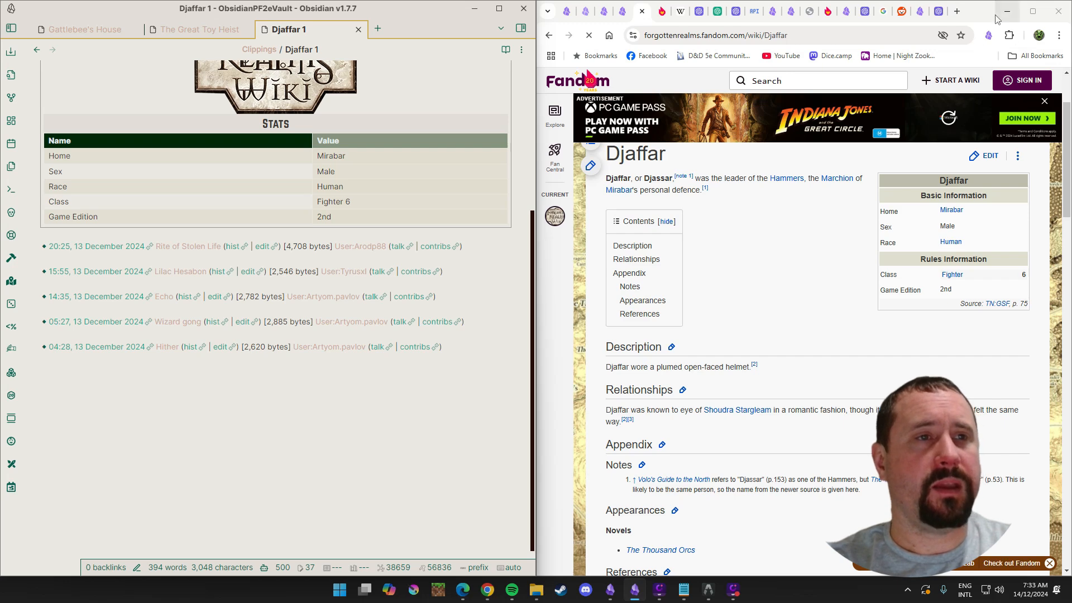
# Run the Web Clipper interpreter on the Djaffar article again and examine the generated note content in the preview.
pyautogui.click(988, 36)
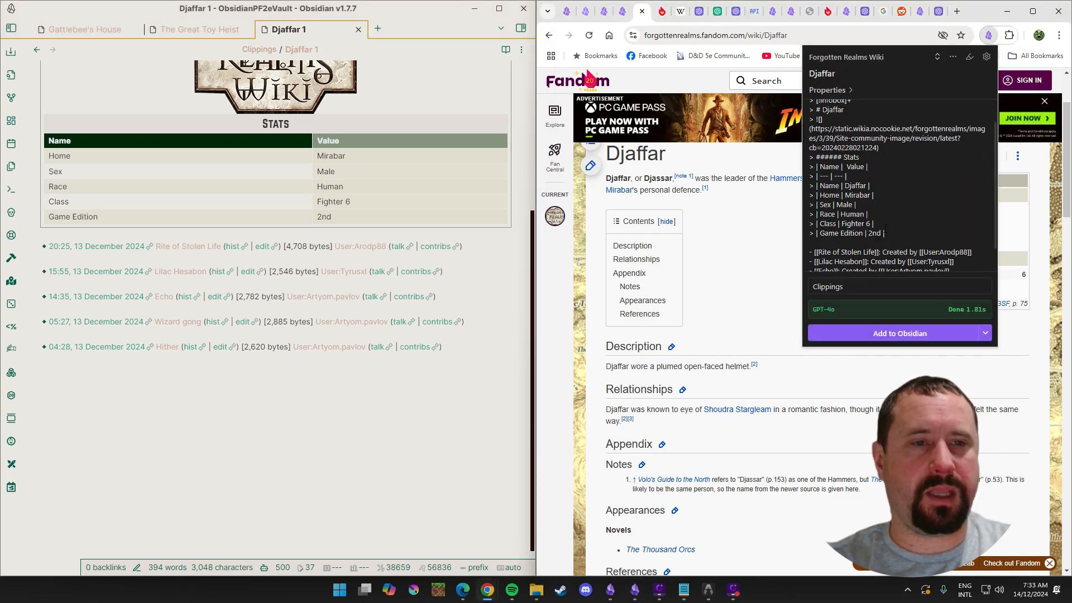
pyautogui.scroll(-1, 910, 199)
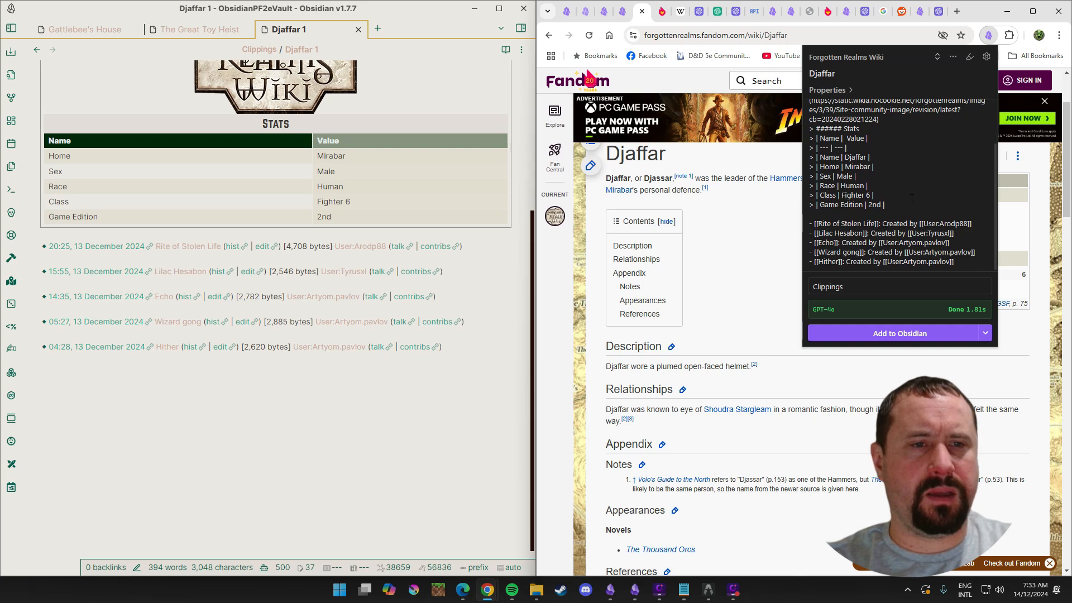
pyautogui.scroll(2, 910, 199)
pyautogui.scroll(-1, 895, 145)
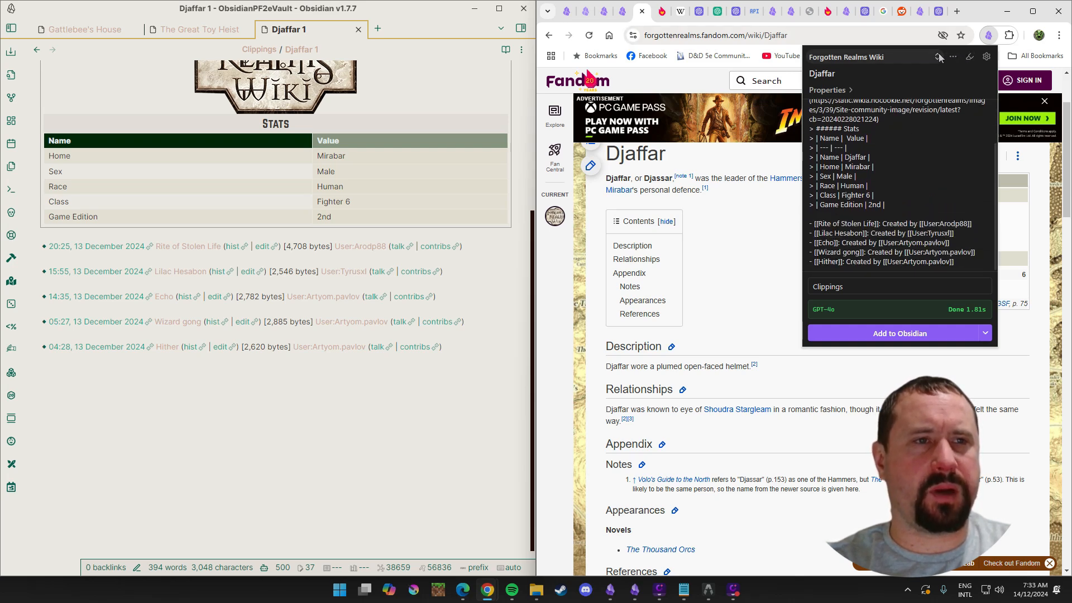
# Extend the Forgotten Realms template's page-content prompt with an instruction covering everything else such as the description, and return to the Djaffar article.
pyautogui.click(986, 57)
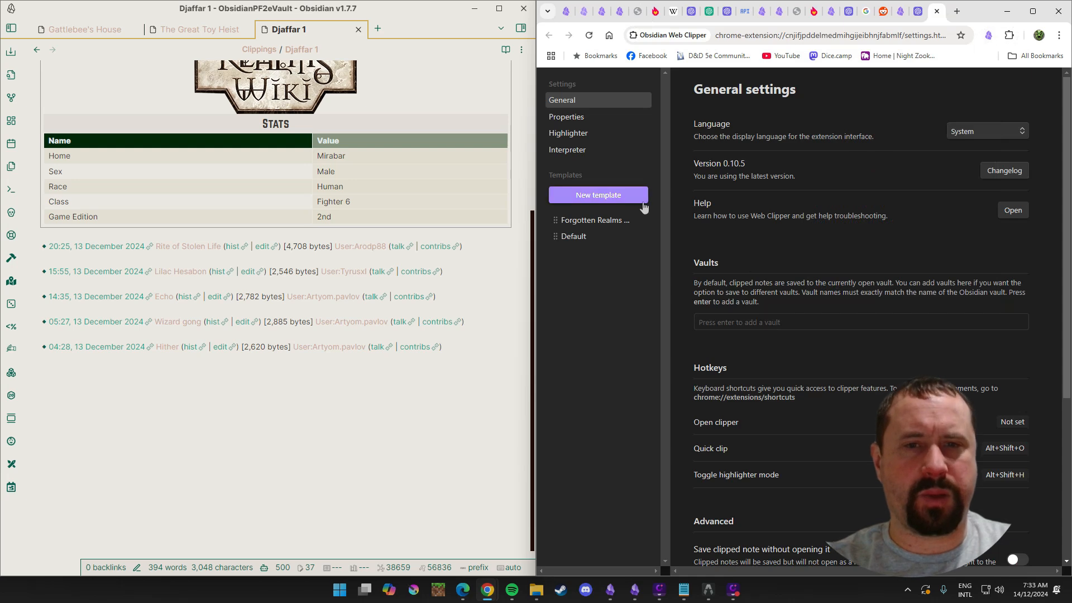
pyautogui.click(592, 220)
pyautogui.scroll(-4, 884, 317)
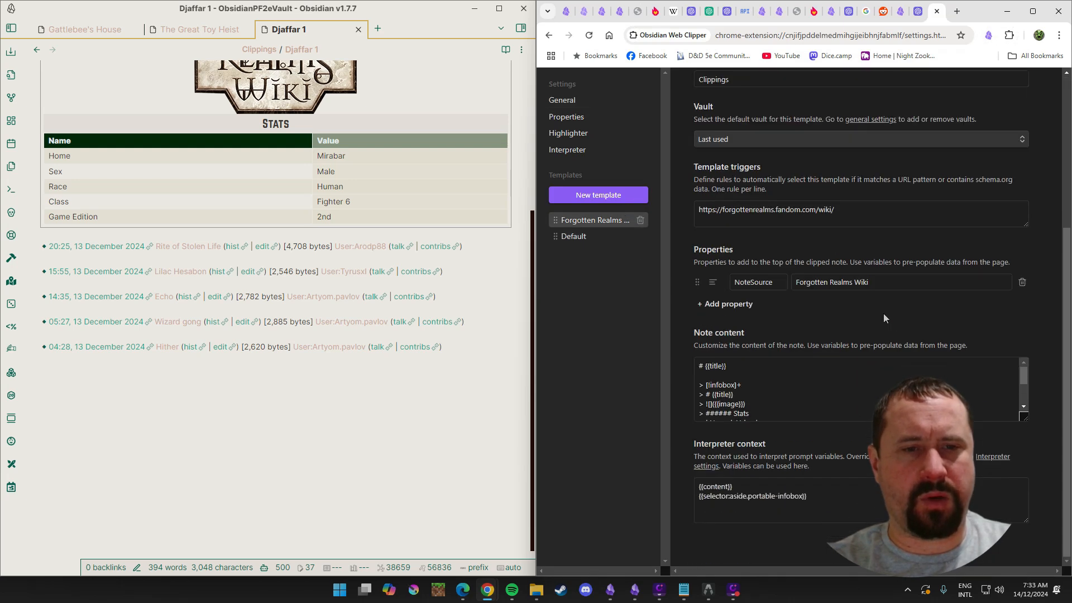
pyautogui.moveTo(1028, 418); pyautogui.dragTo(1028, 532)
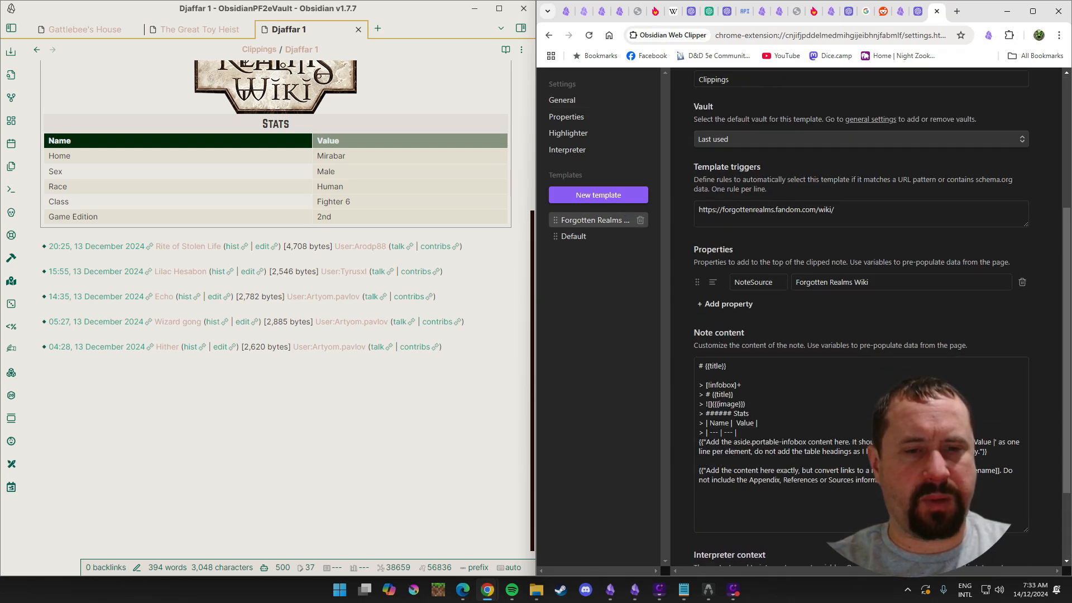
pyautogui.rightClick(801, 472)
pyautogui.click(755, 479)
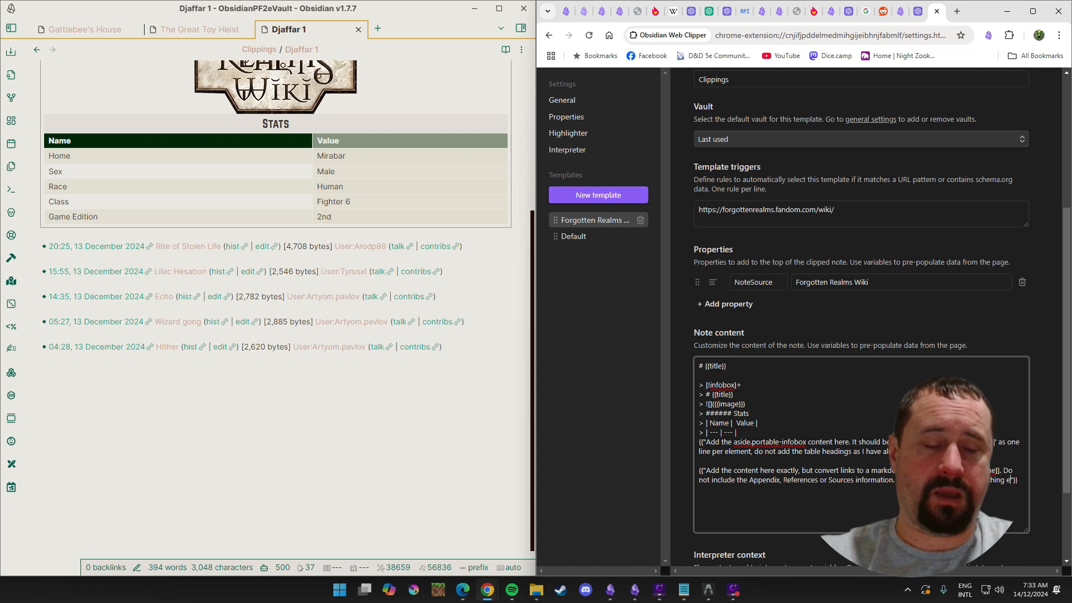
pyautogui.write('such as the description')
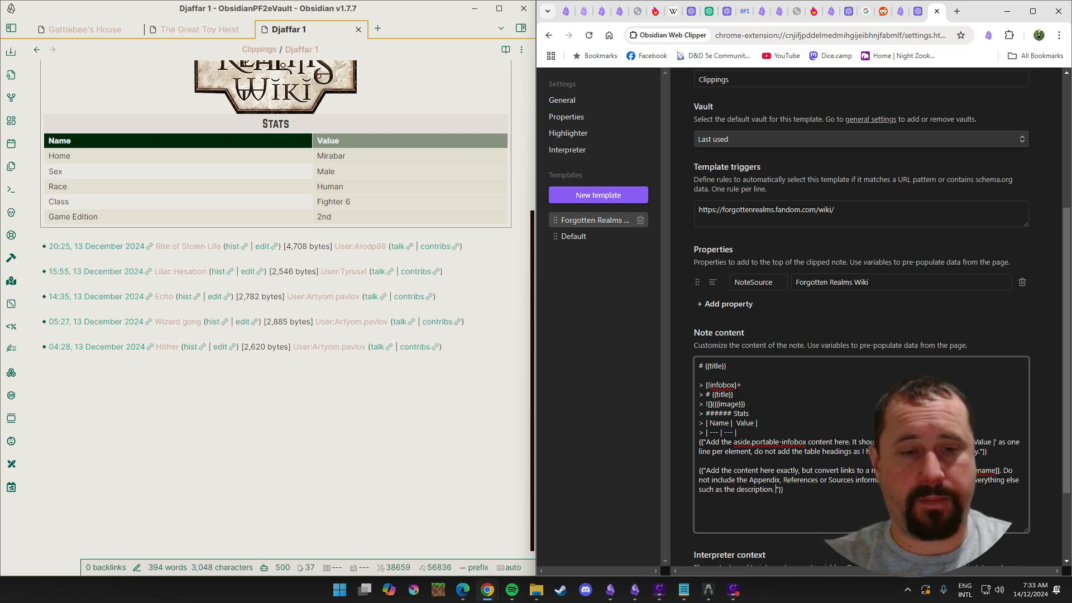
pyautogui.write('.')
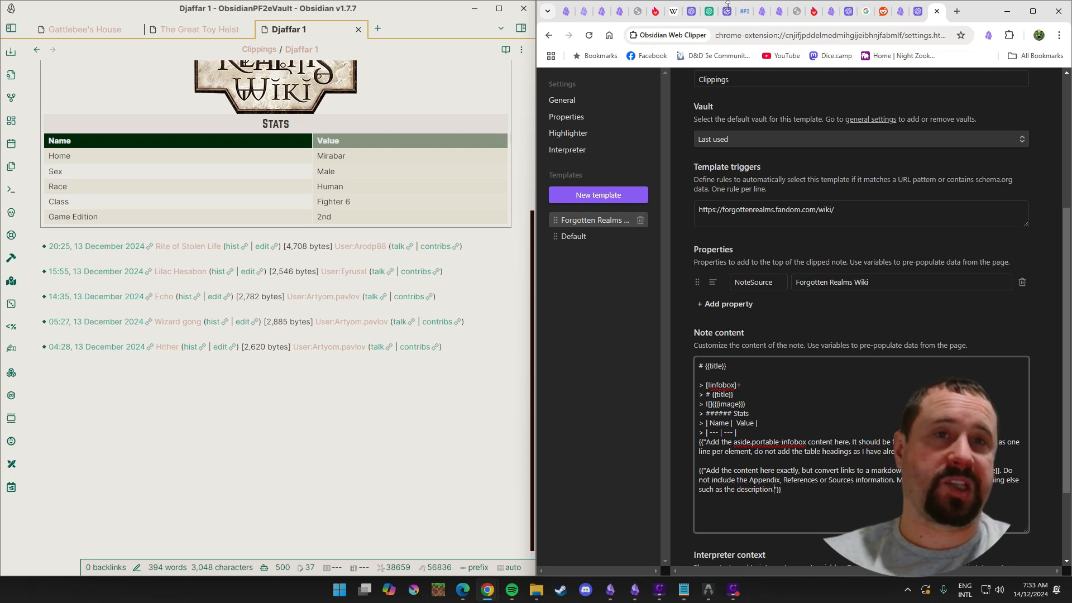
pyautogui.click(639, 11)
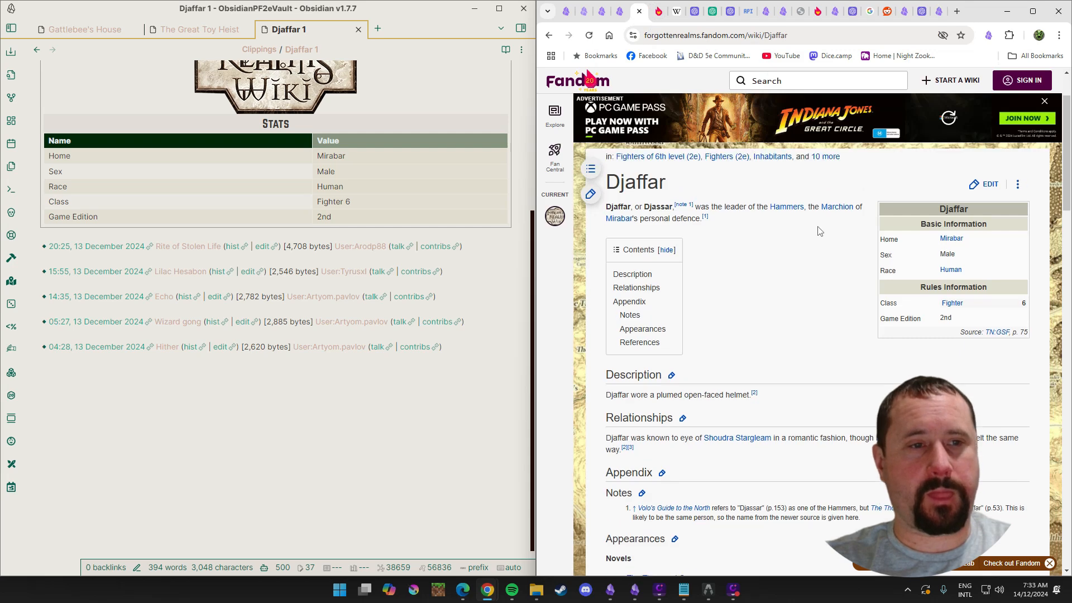
# Clip the Djaffar article to Obsidian again with the Forgotten Realms Wiki template and compare the new note with the wiki page.
pyautogui.click(988, 35)
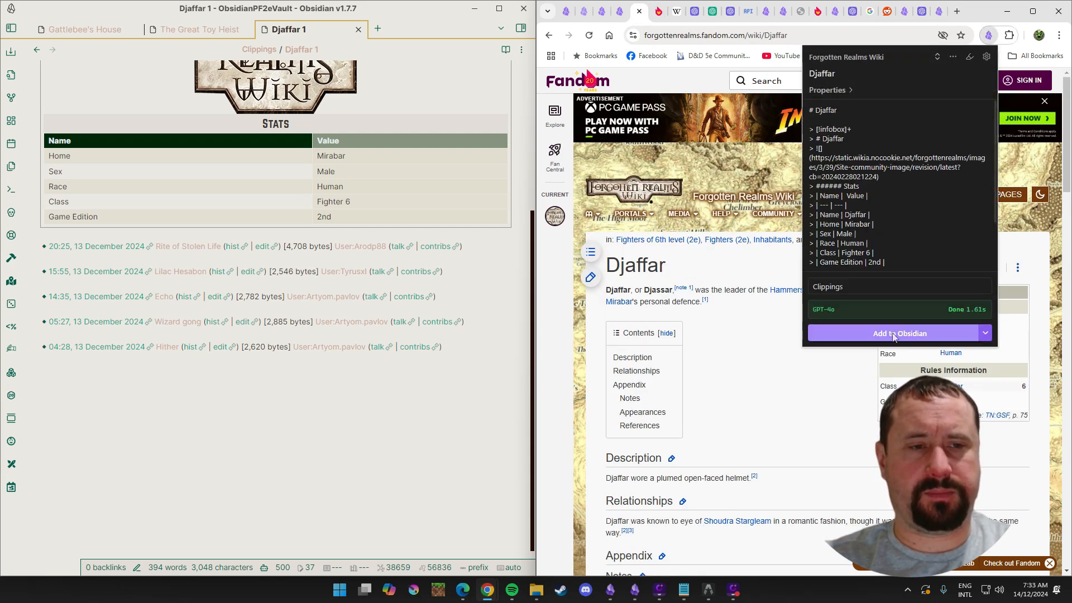
pyautogui.click(896, 335)
pyautogui.scroll(-4, 292, 332)
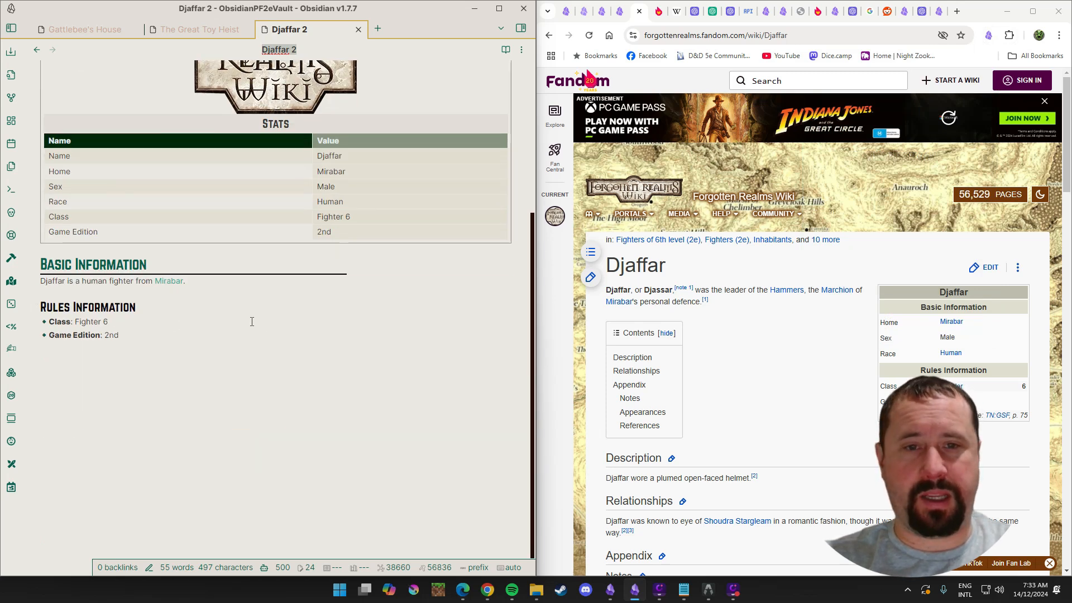
pyautogui.scroll(-3, 809, 390)
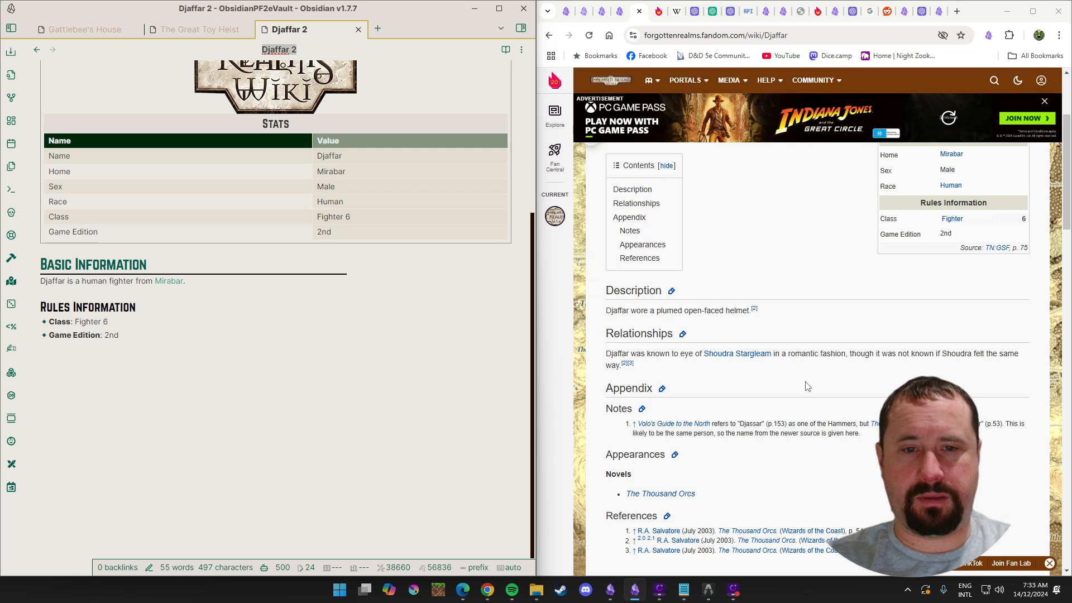
pyautogui.scroll(-1, 808, 387)
pyautogui.scroll(4, 806, 385)
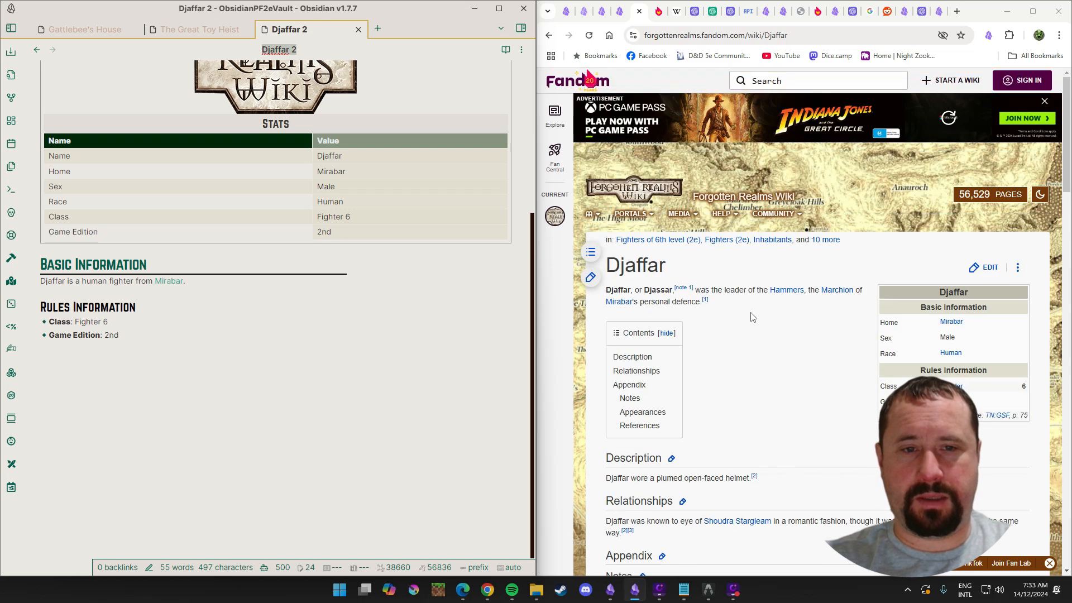
pyautogui.moveTo(752, 316); pyautogui.dragTo(612, 291)
pyautogui.click(776, 342)
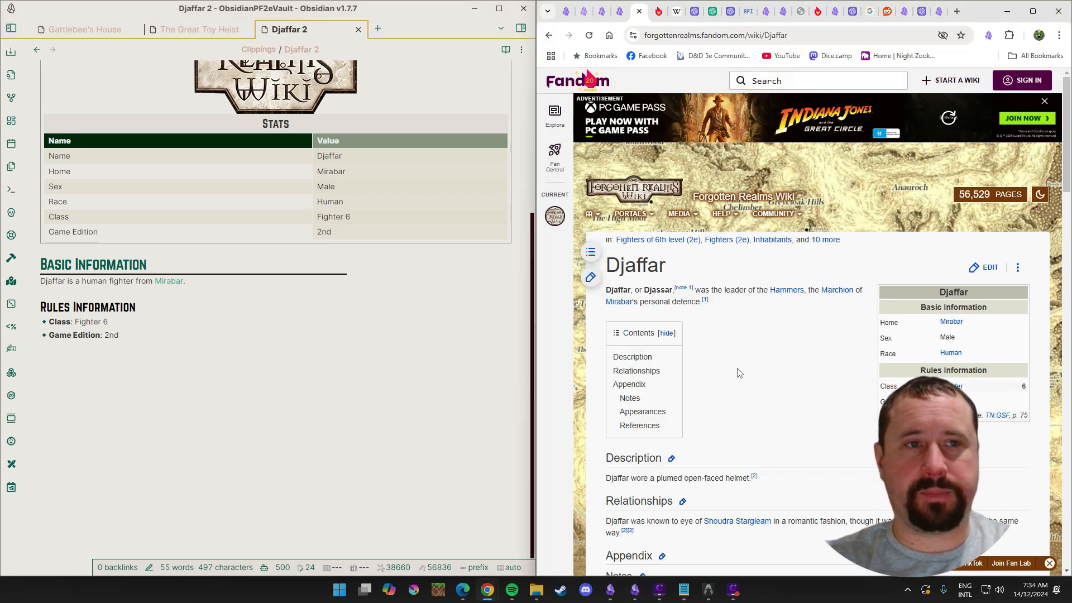
# Delete the instruction about not including Appendix, References or Sources information from the Forgotten Realms template's page-content prompt.
pyautogui.click(922, 11)
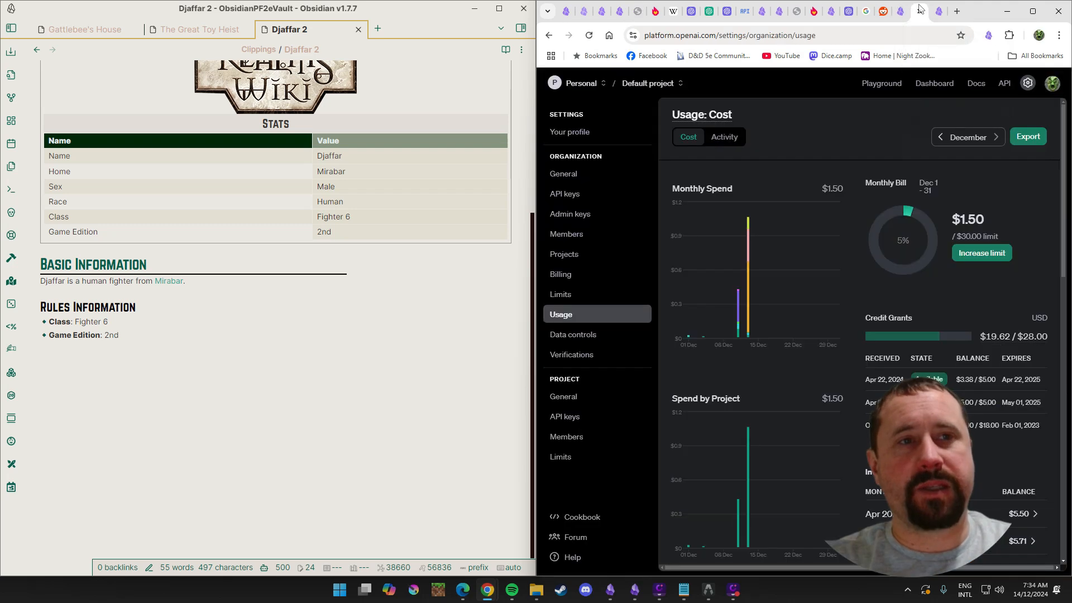
pyautogui.click(904, 11)
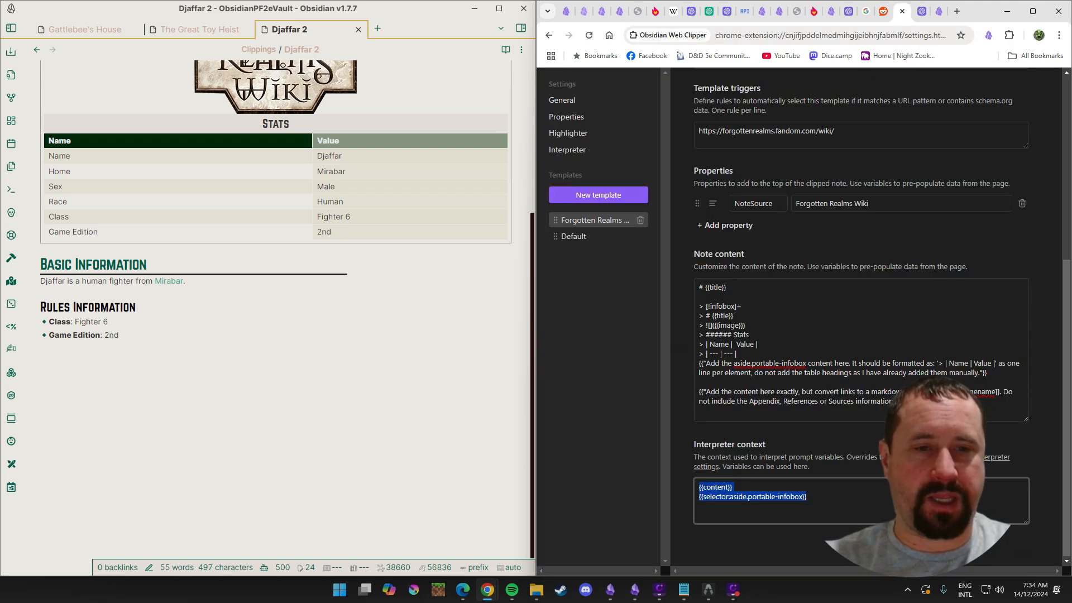
pyautogui.click(818, 380)
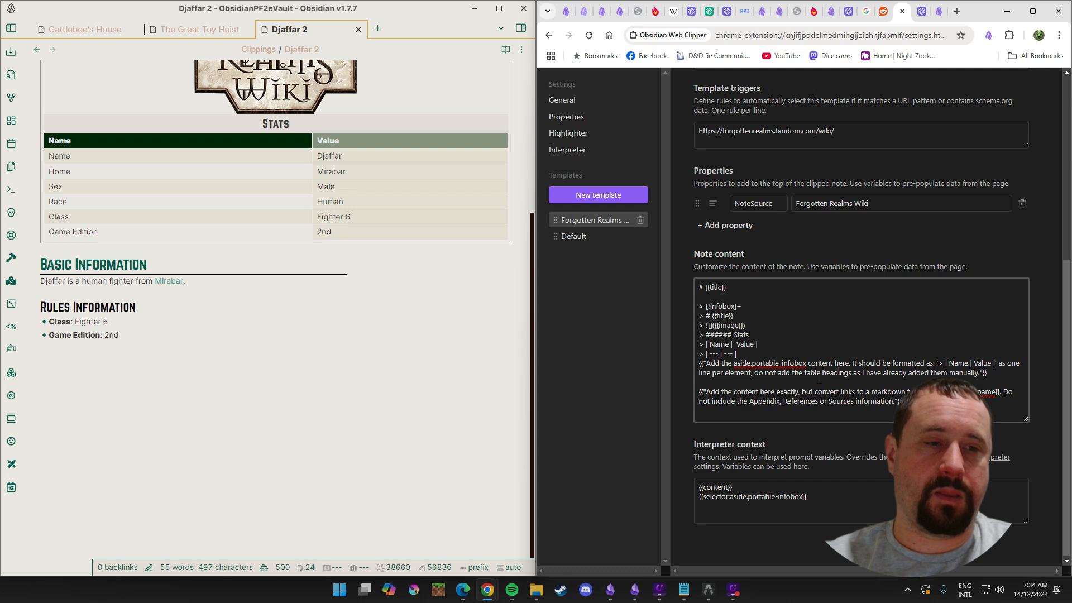
pyautogui.hotkey('shift', 'Down')
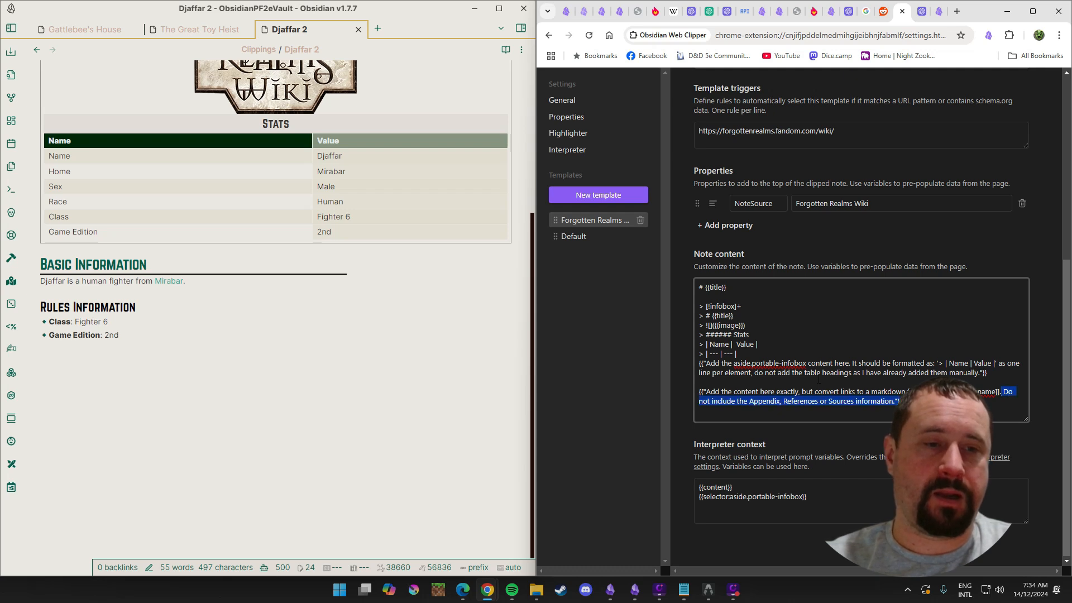
pyautogui.press('BackSpace')
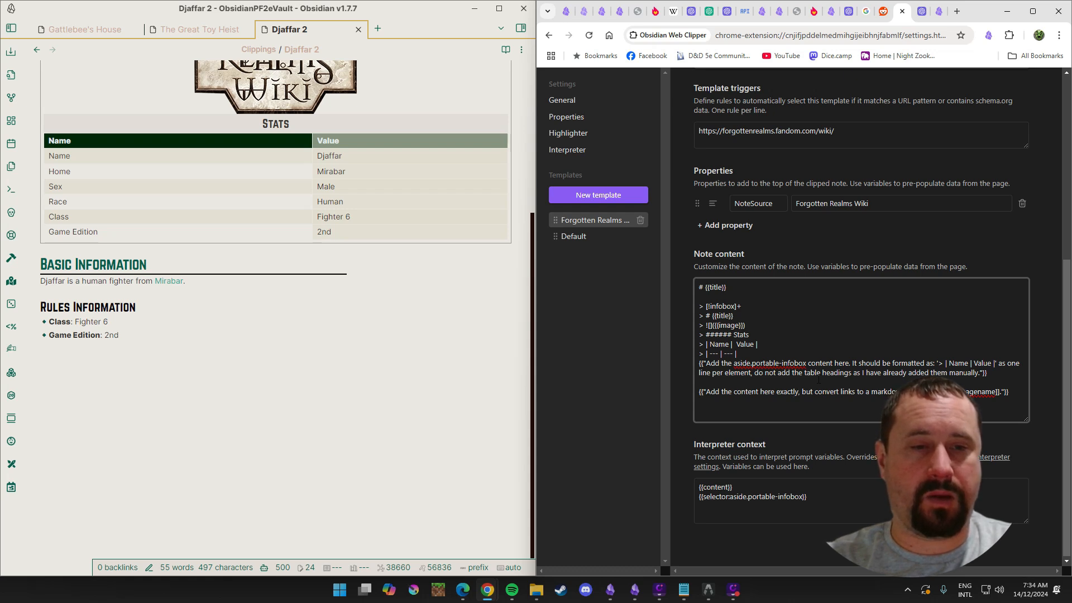
# Replace "but" in the page-content prompt with "with the one exception," before the link-conversion instruction.
pyautogui.press('Delete')
pyautogui.press('Delete')
pyautogui.press('Delete')
pyautogui.press('Delete')
pyautogui.write('with the one exception')
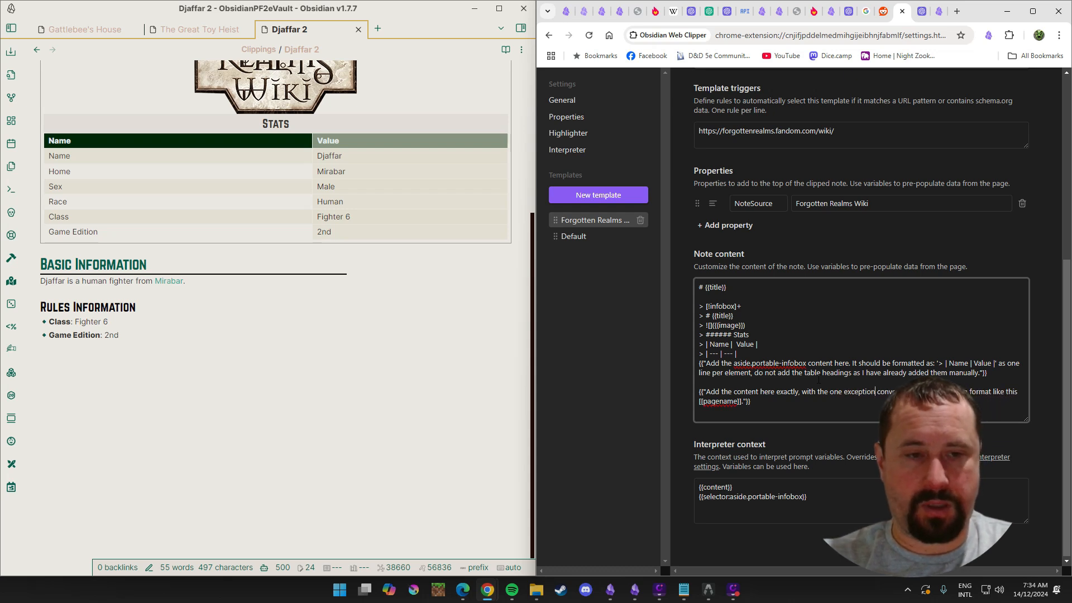
pyautogui.write(',')
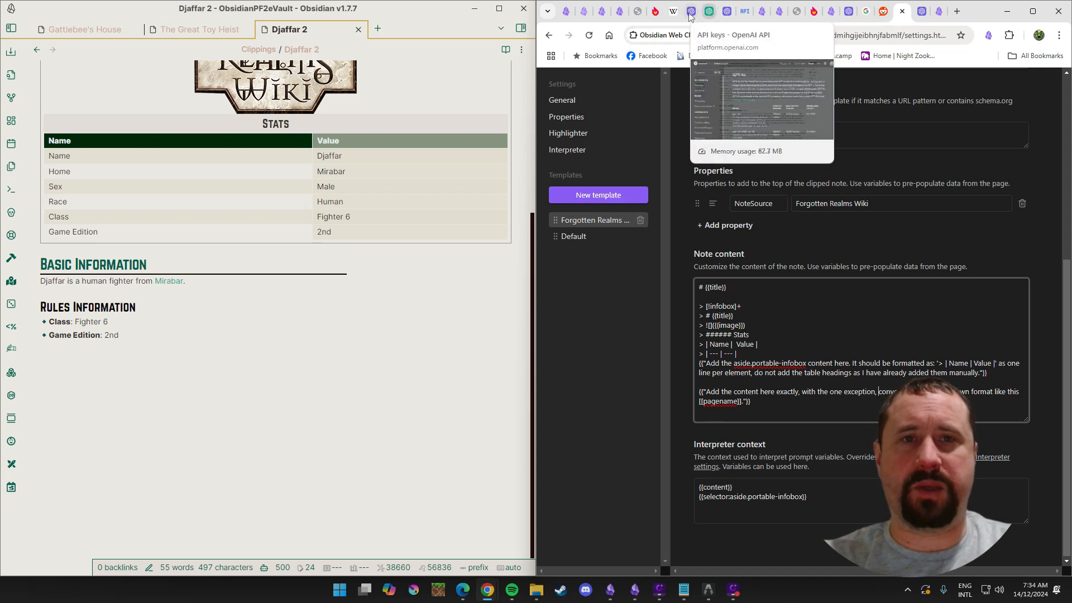
# Clip the Djaffar article to Obsidian with the revised prompt, show the new note in reading view and check its content.
pyautogui.click(658, 14)
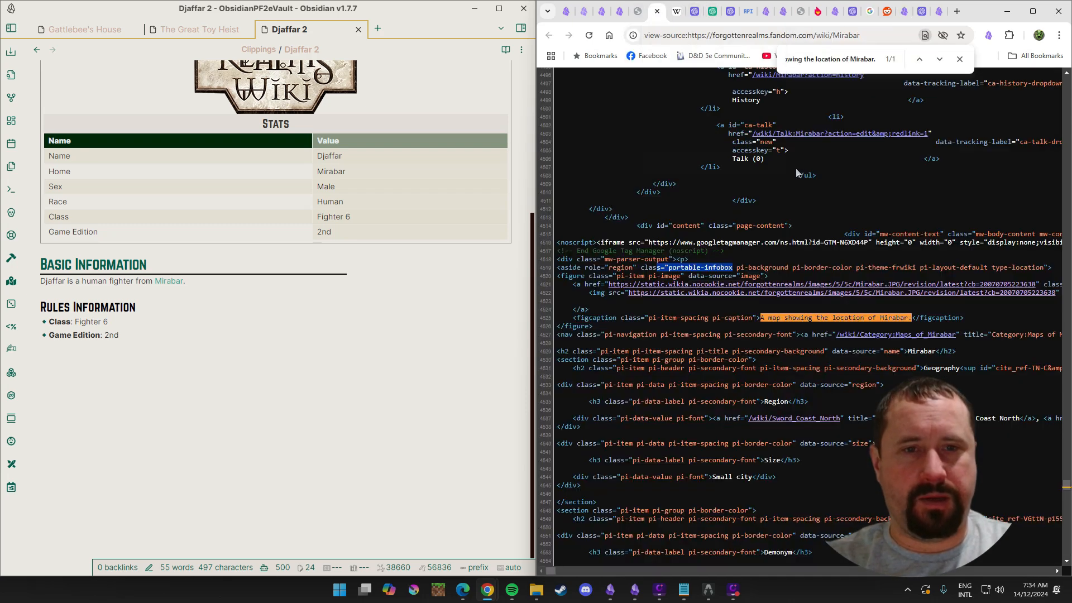
pyautogui.click(639, 11)
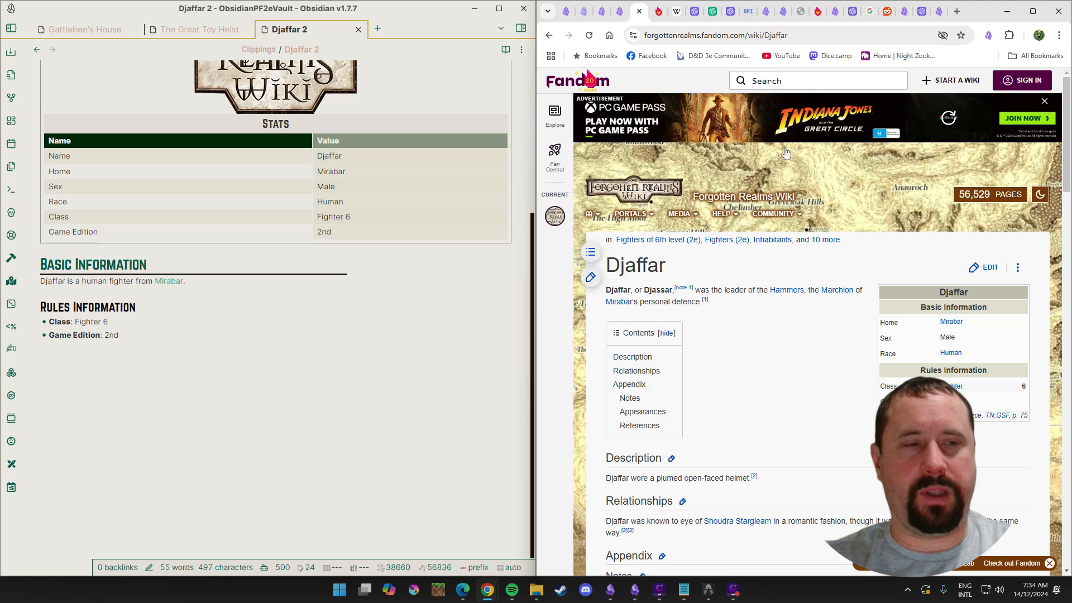
pyautogui.click(989, 35)
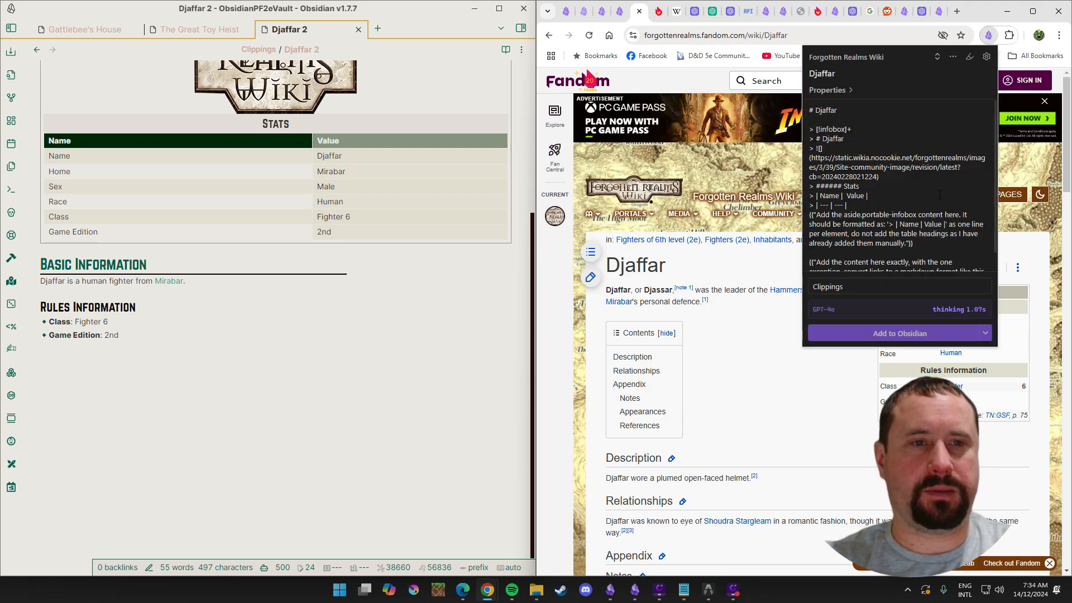
pyautogui.scroll(-1, 940, 195)
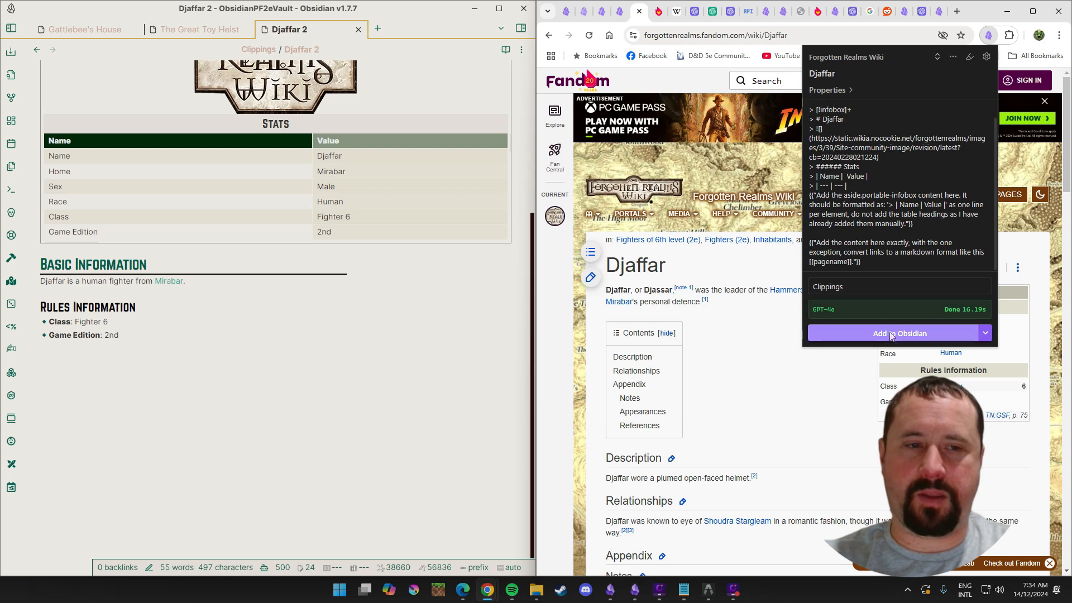
pyautogui.click(899, 334)
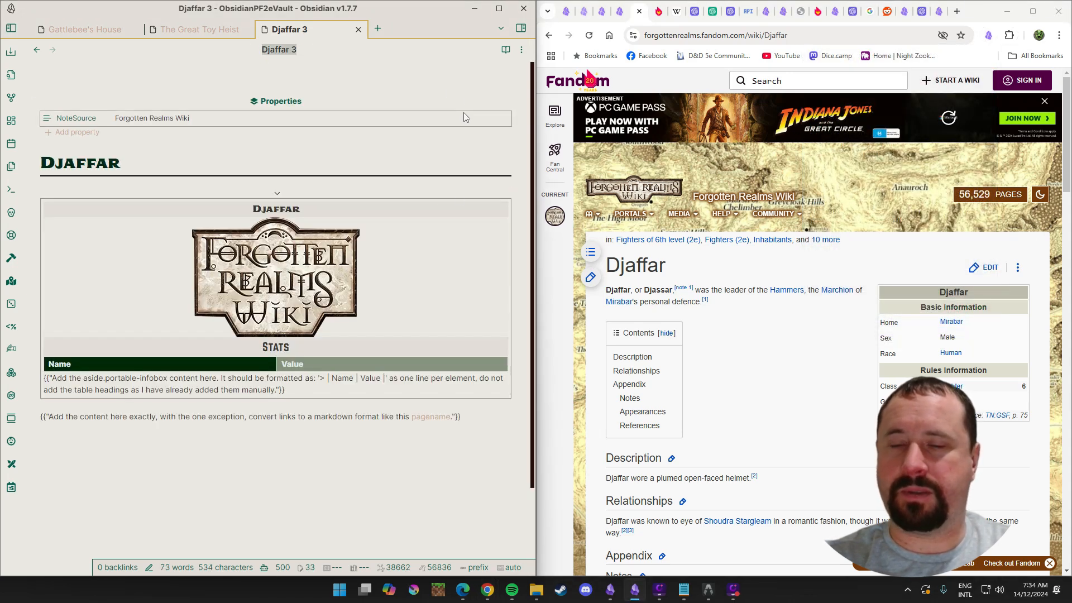
pyautogui.click(505, 50)
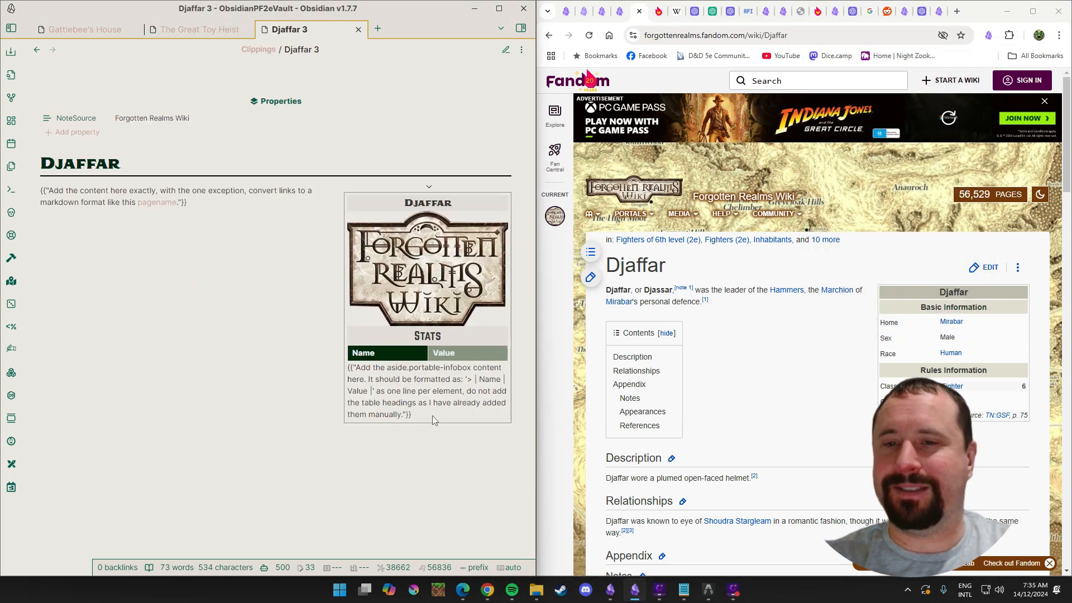
pyautogui.moveTo(434, 419); pyautogui.dragTo(187, 261)
pyautogui.click(229, 206)
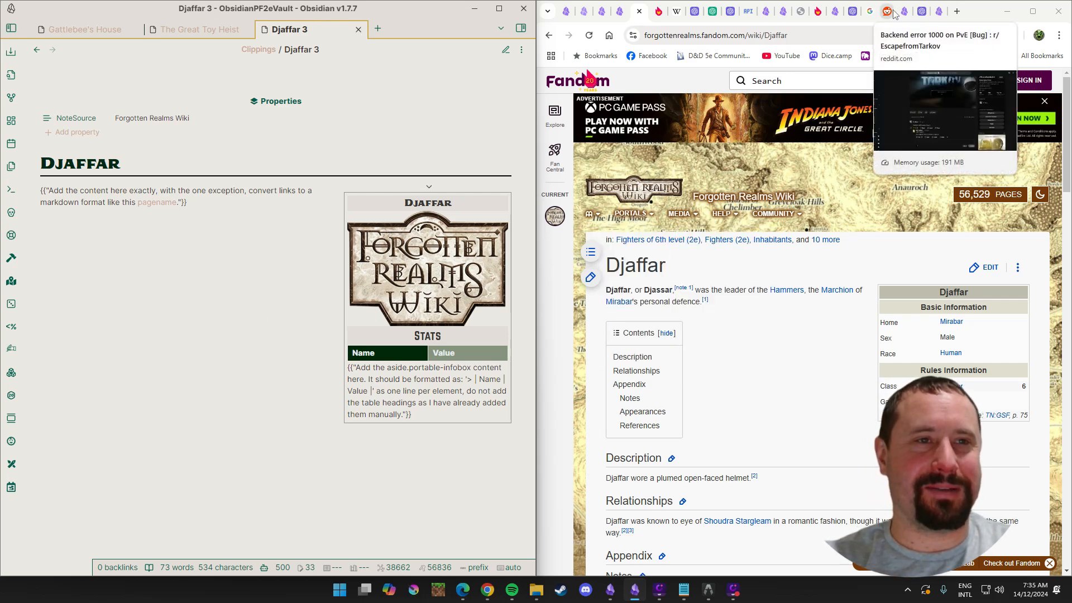
# Reload the Web Clipper settings page and return to the note content of the Forgotten Realms Wiki template.
pyautogui.click(922, 11)
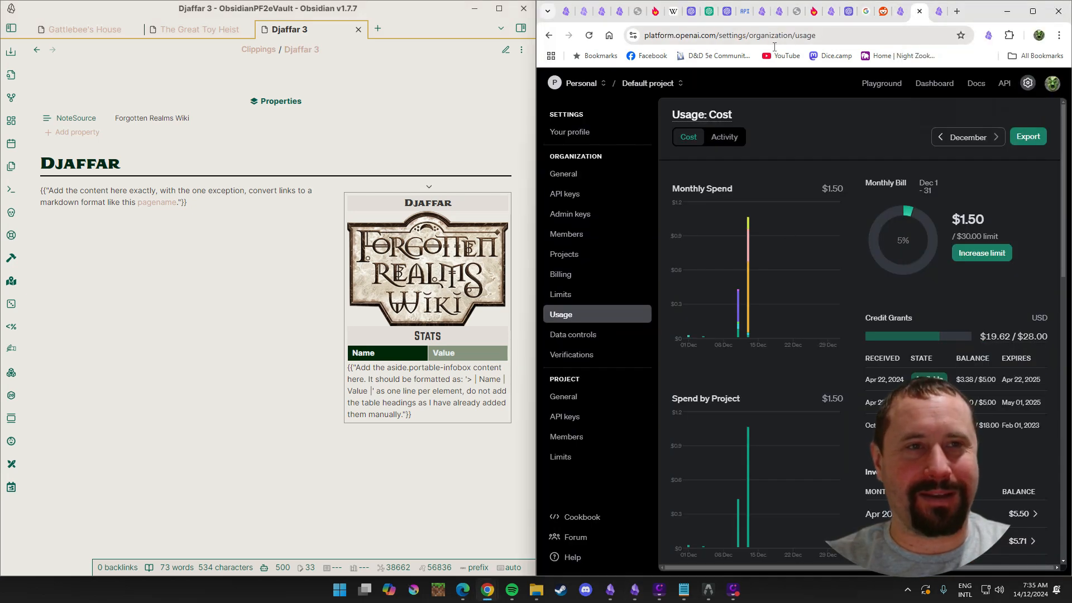
pyautogui.click(899, 11)
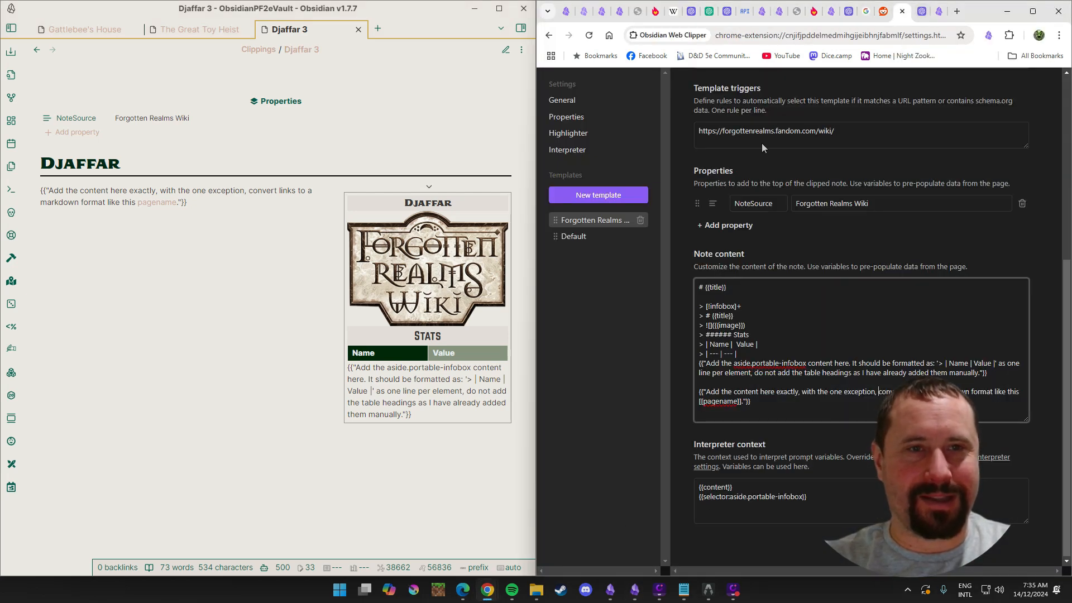
pyautogui.click(842, 38)
pyautogui.press('Return')
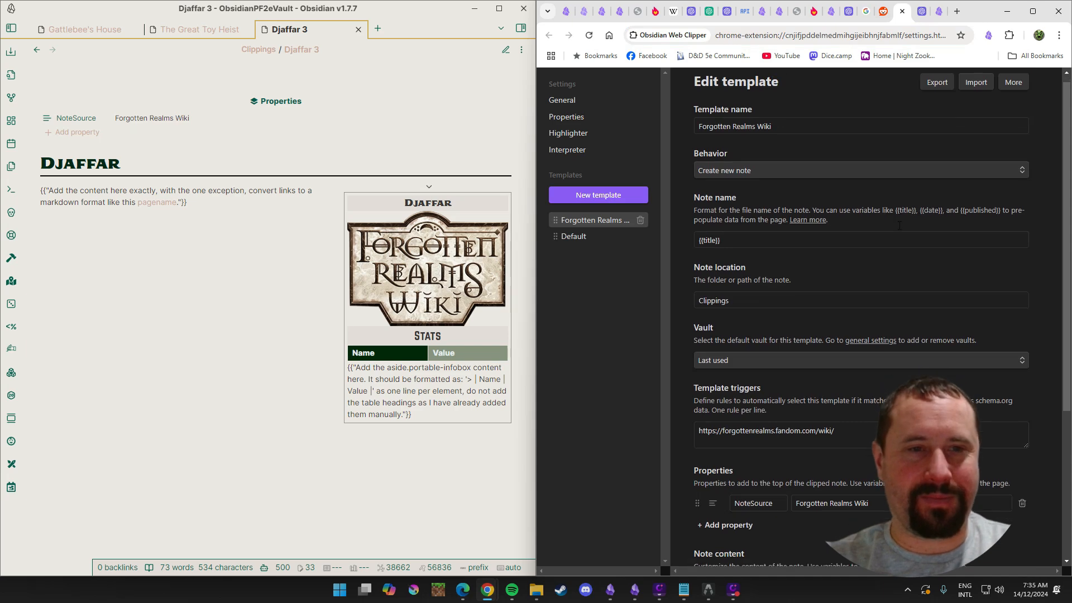
pyautogui.scroll(-4, 898, 225)
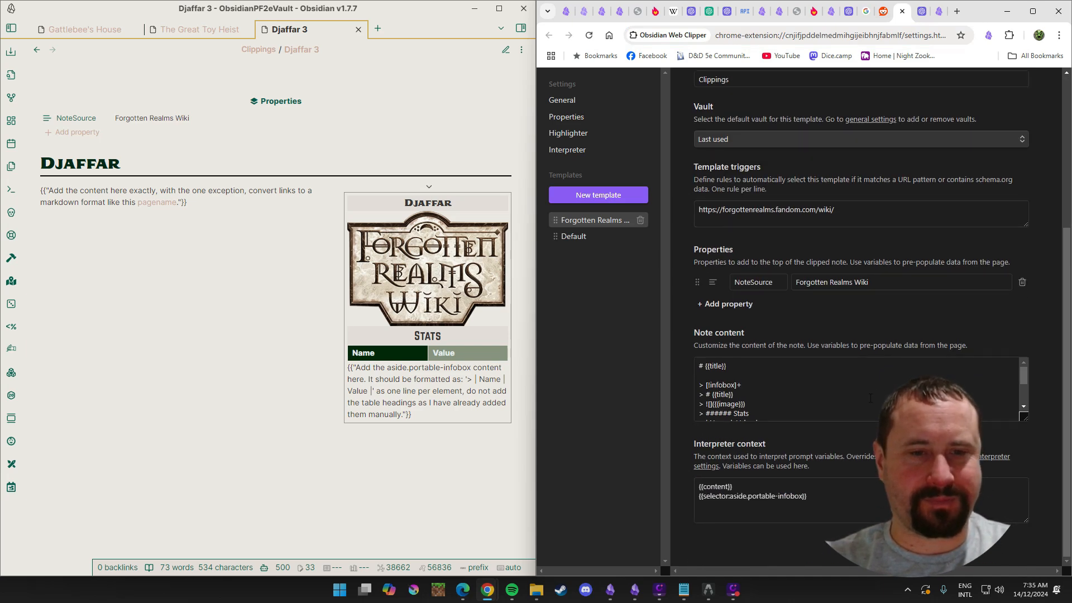
pyautogui.scroll(-3, 871, 398)
# Reword the page-content prompt to "Add the content here exactly as written but" ahead of the link-conversion instruction.
pyautogui.click(706, 403)
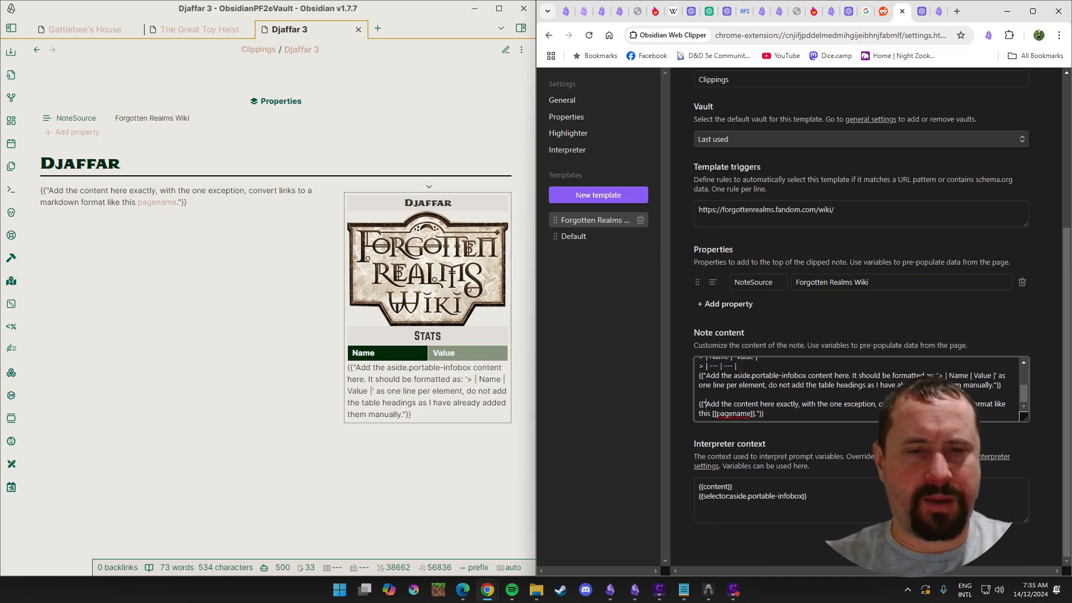
pyautogui.moveTo(706, 404); pyautogui.dragTo(707, 413)
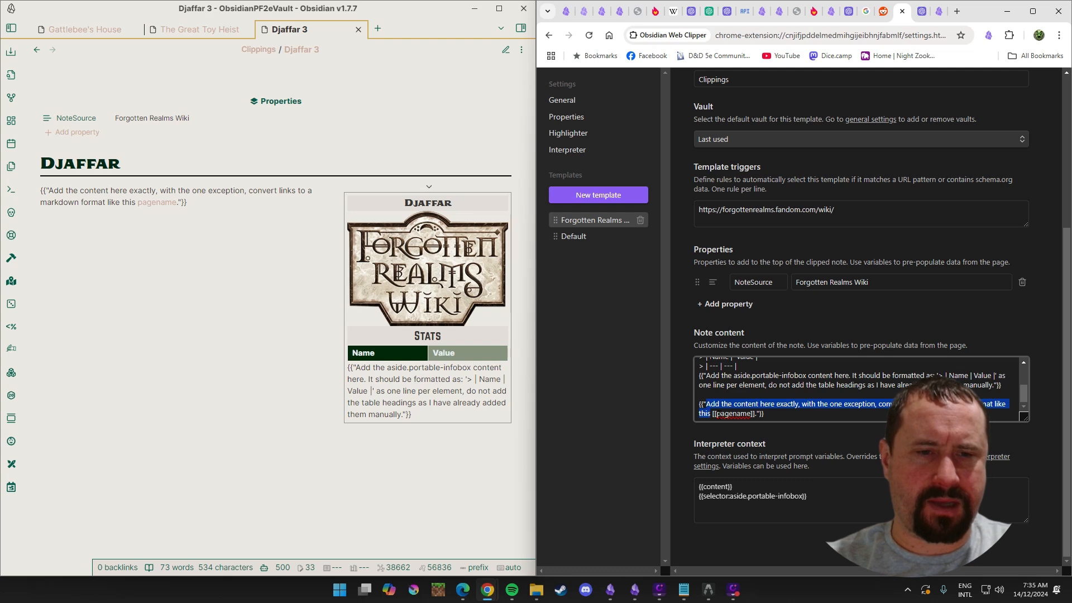
pyautogui.click(711, 404)
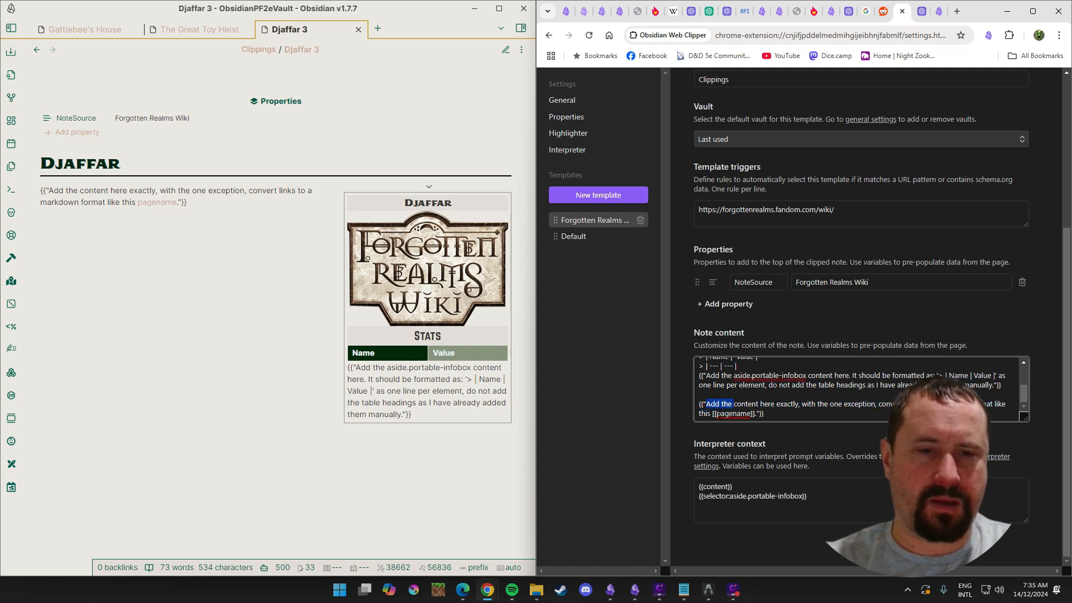
pyautogui.click(733, 404)
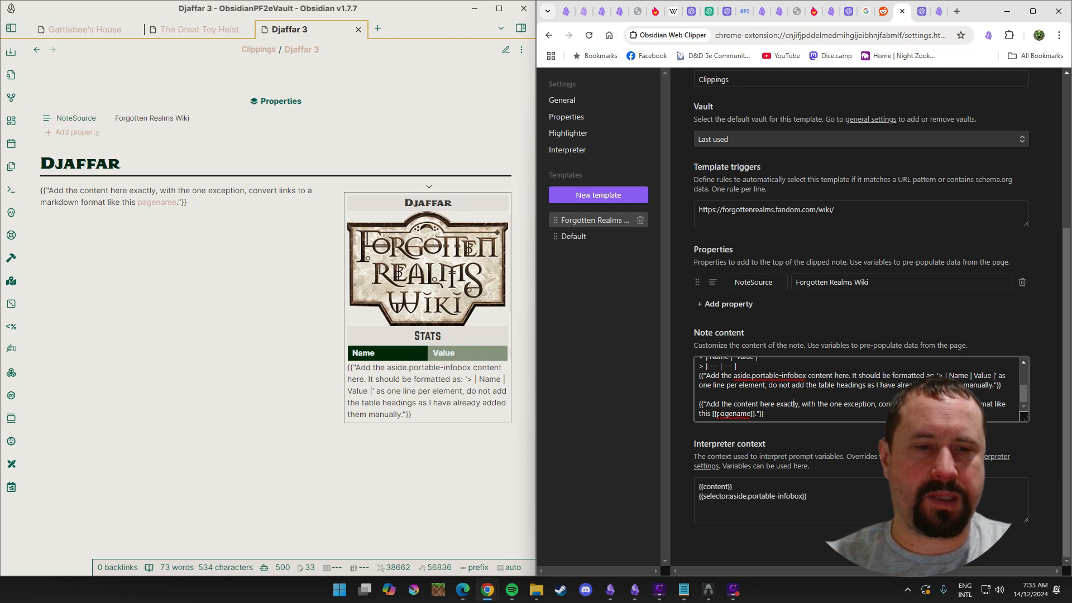
pyautogui.write('as wri')
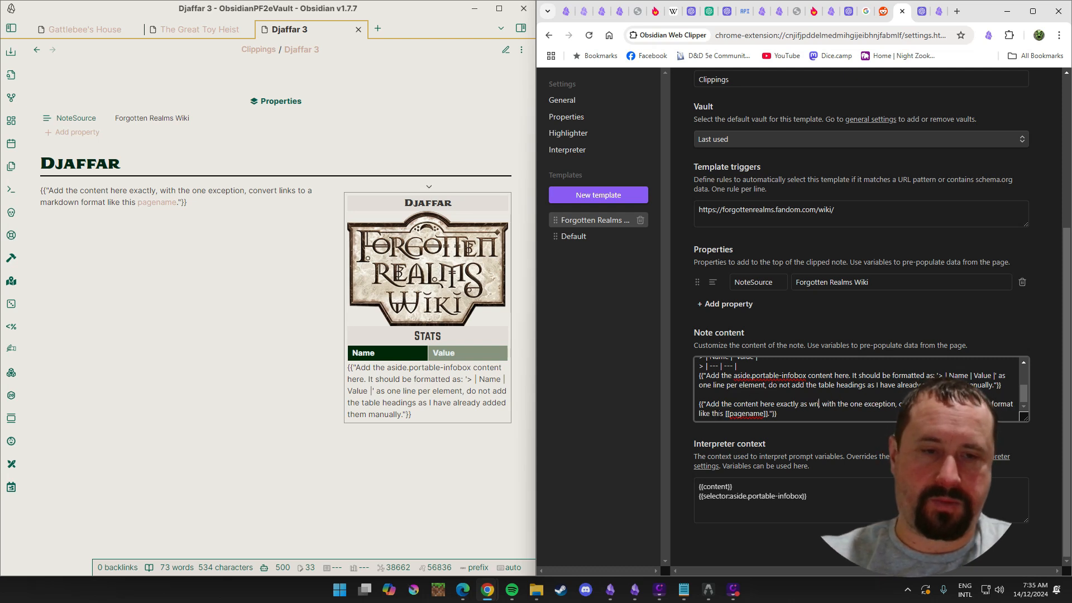
pyautogui.write('tten')
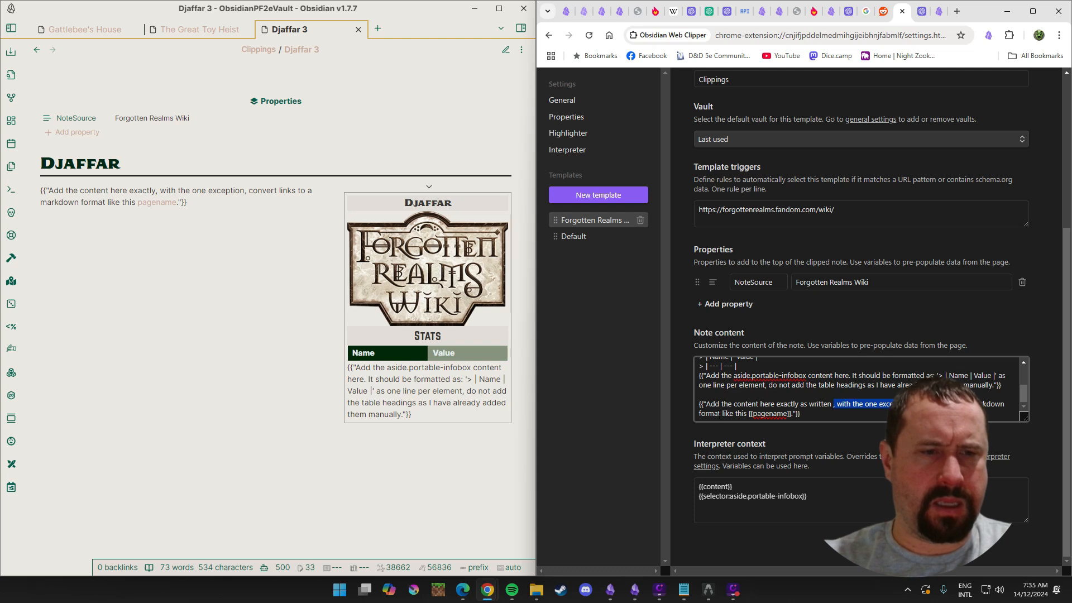
pyautogui.write(' but')
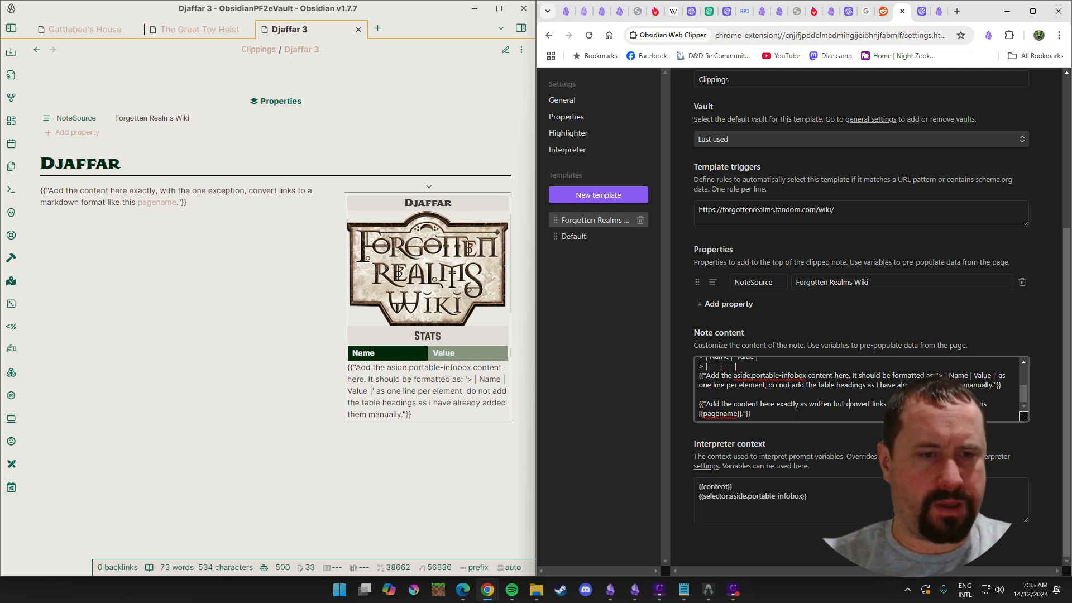
# Specify in the page-content prompt that any external web links are the ones to convert to the [[pagename]] format.
pyautogui.press('Right')
pyautogui.press('Right')
pyautogui.press('Right')
pyautogui.press('Right')
pyautogui.press('Right')
pyautogui.press('Right')
pyautogui.press('Right')
pyautogui.write('an')
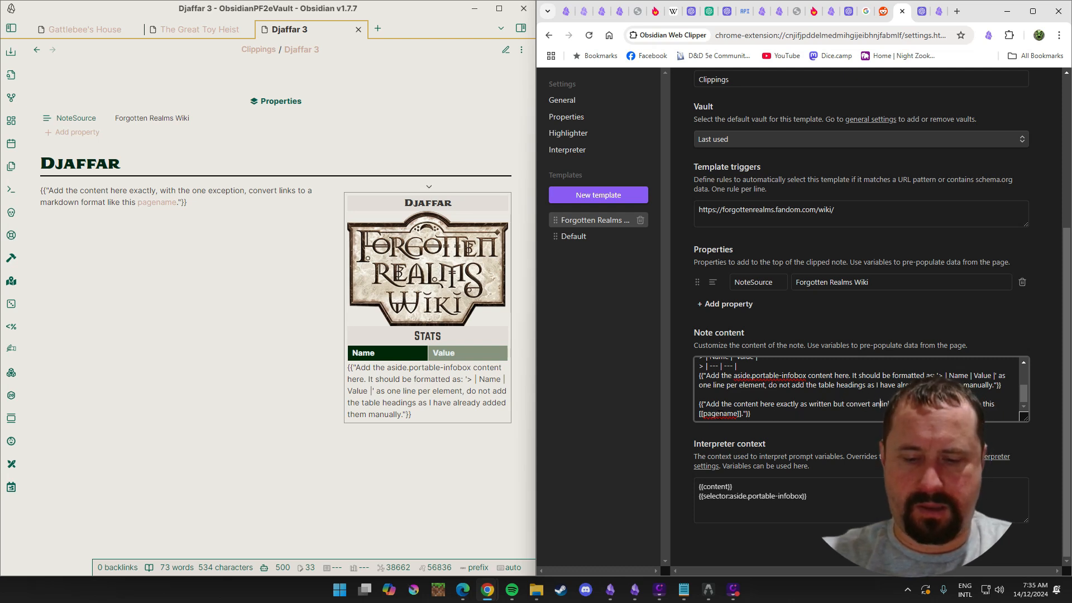
pyautogui.write('ny external ')
pyautogui.write('w')
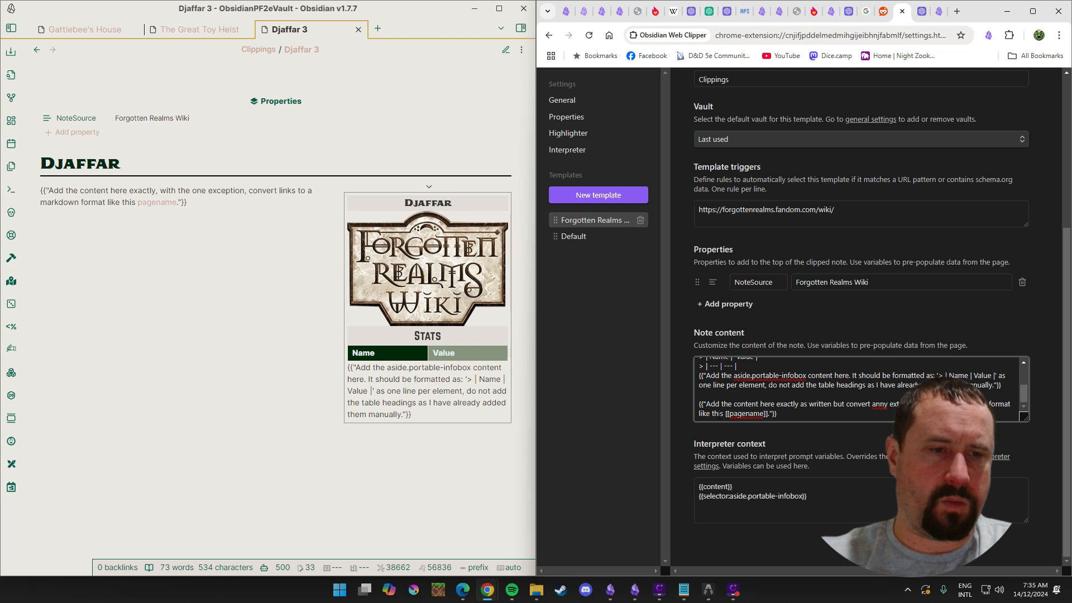
pyautogui.write('eb')
pyautogui.press('Down')
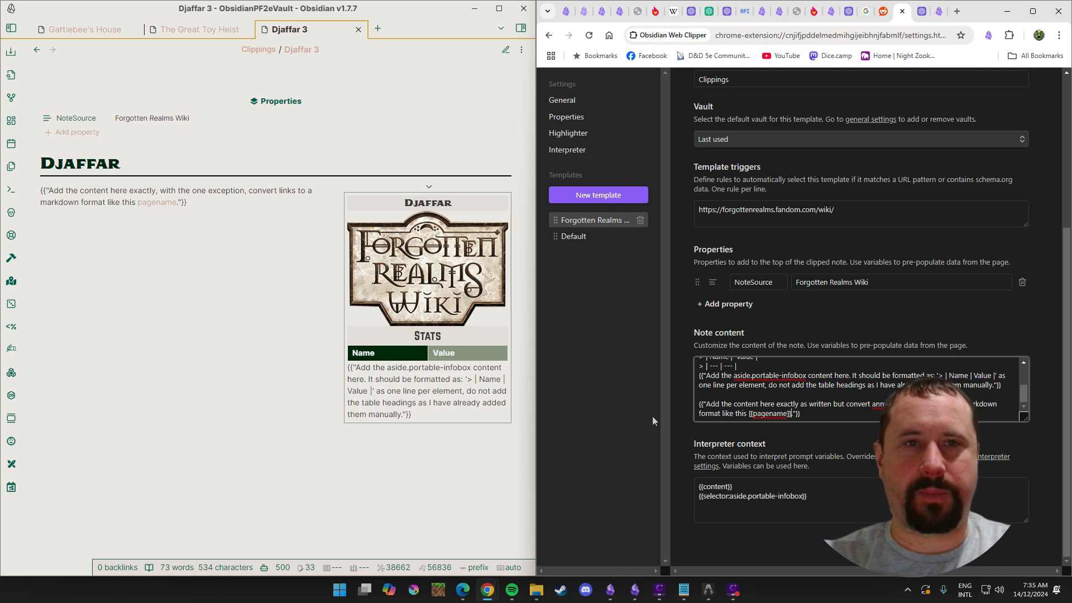
# Clip the Djaffar article to Obsidian using the external-web-links version of the prompt and show the new note in reading view.
pyautogui.click(636, 12)
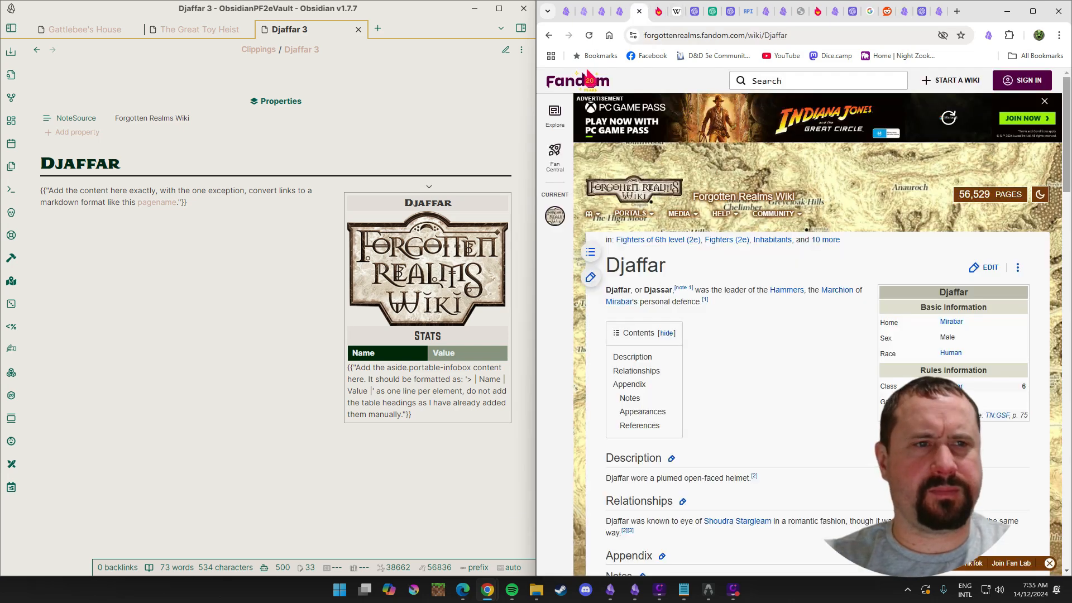
pyautogui.click(989, 35)
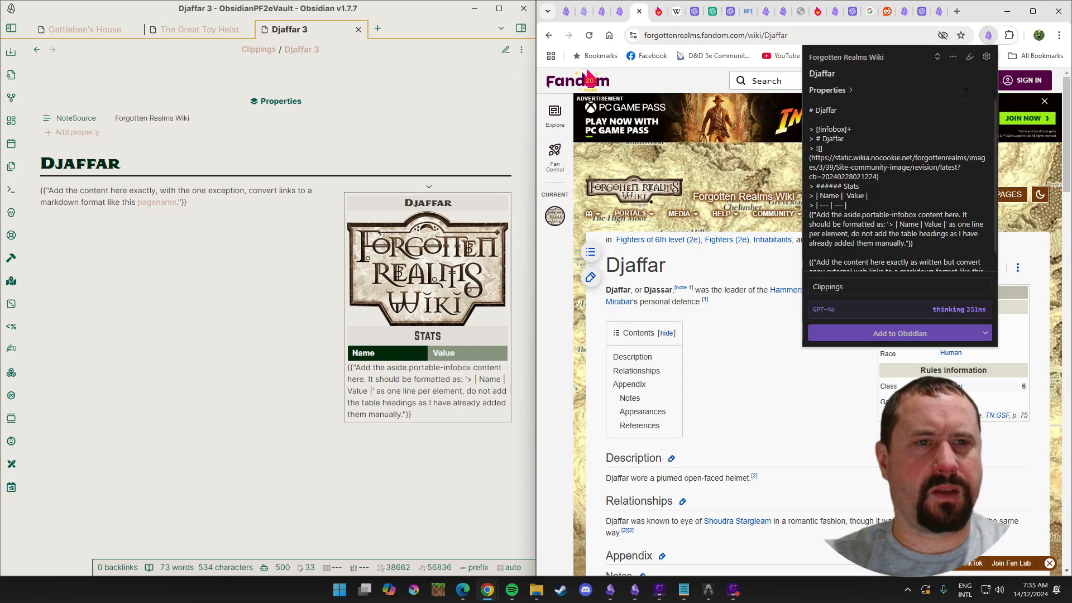
pyautogui.click(939, 59)
pyautogui.click(938, 58)
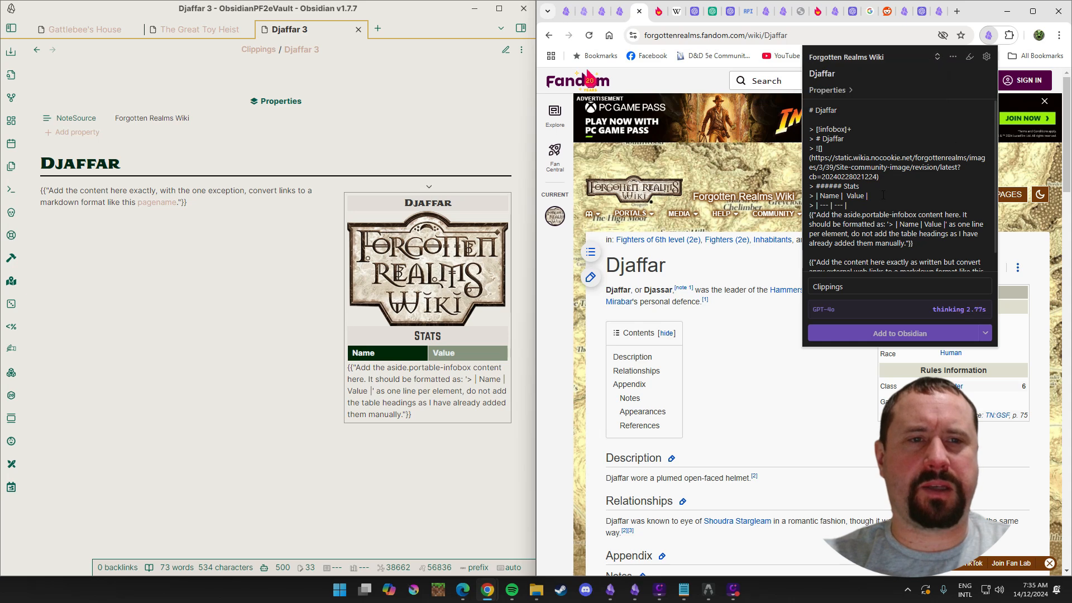
pyautogui.click(931, 333)
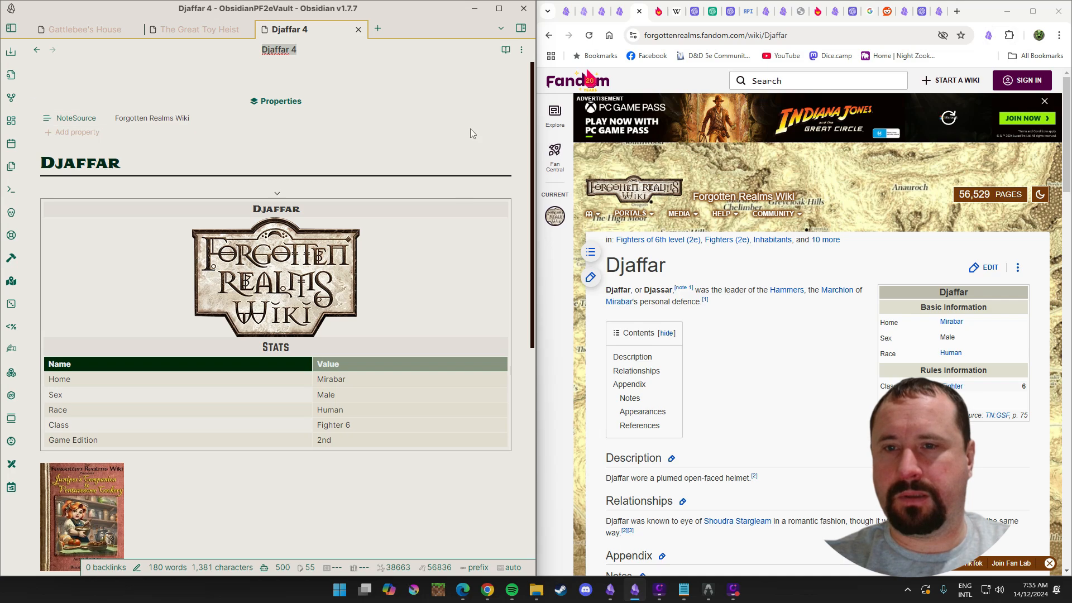
pyautogui.scroll(-6, 470, 133)
pyautogui.hotkey('ctrl', 'e')
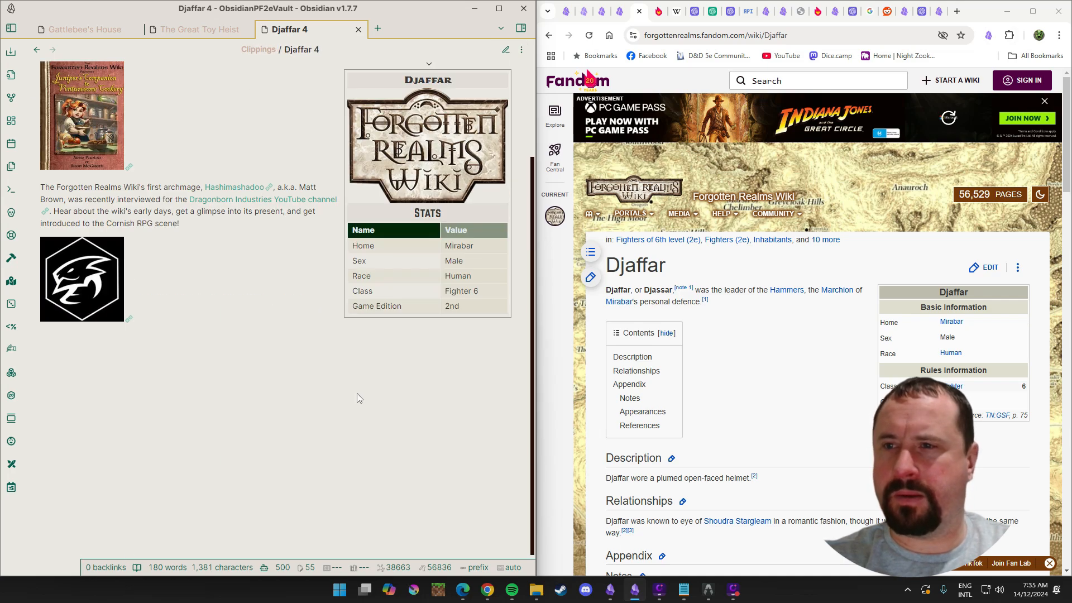
# Compare the clipped Djaffar note with the wiki page, from the article down to the Well Met section.
pyautogui.scroll(3, 359, 397)
pyautogui.scroll(-5, 791, 320)
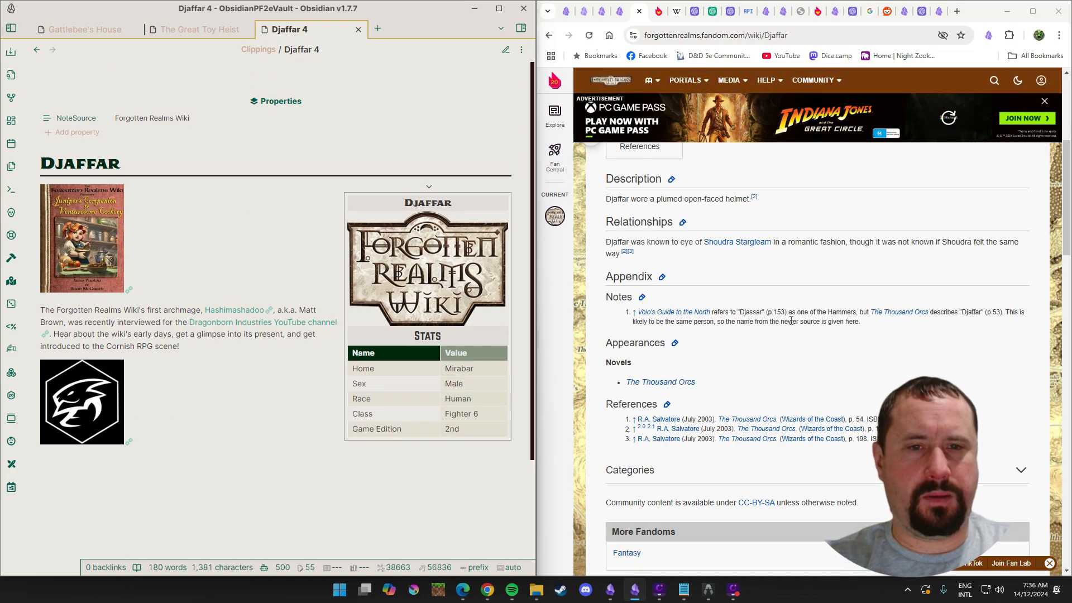
pyautogui.scroll(-6, 790, 321)
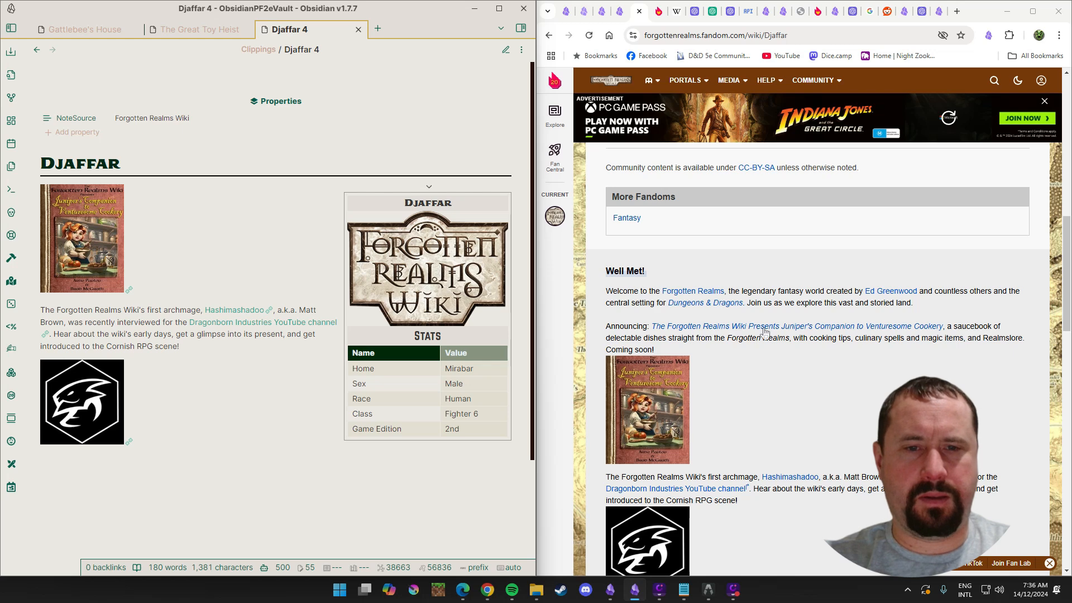
pyautogui.scroll(-2, 336, 348)
pyautogui.scroll(2, 324, 344)
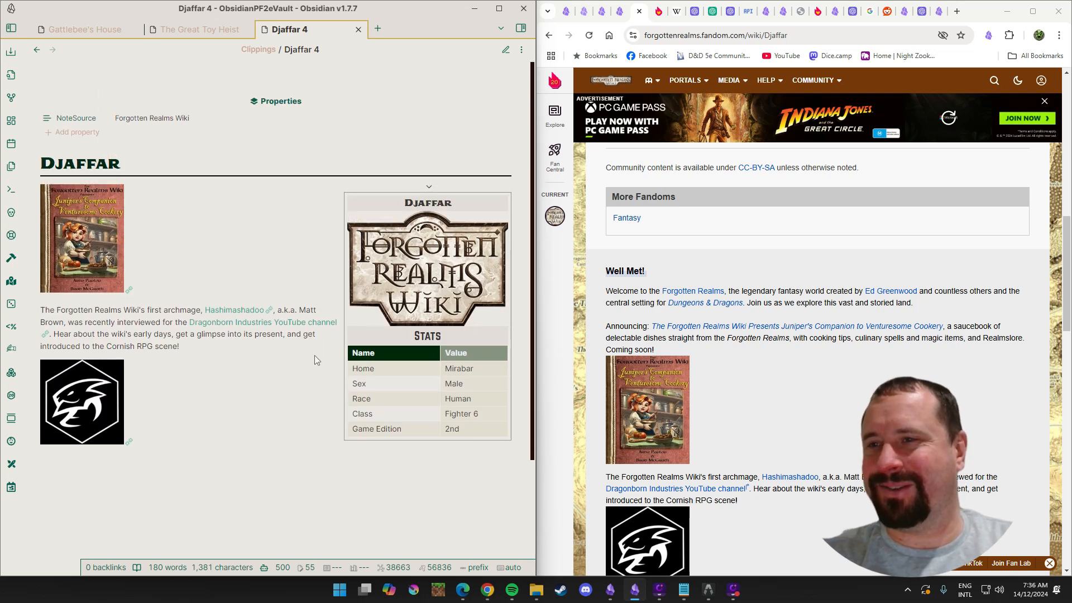
pyautogui.scroll(15, 813, 346)
pyautogui.scroll(-1, 814, 346)
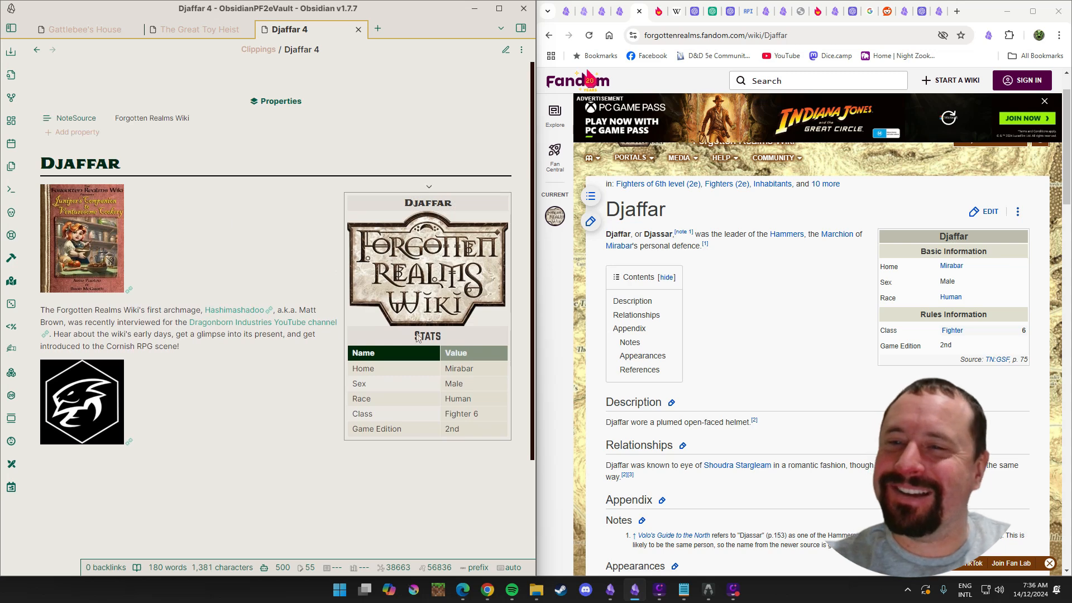
# Replace the page-content prompt text in the Forgotten Realms Wiki template's note content with "content", keeping the quotation marks and double braces.
pyautogui.click(922, 12)
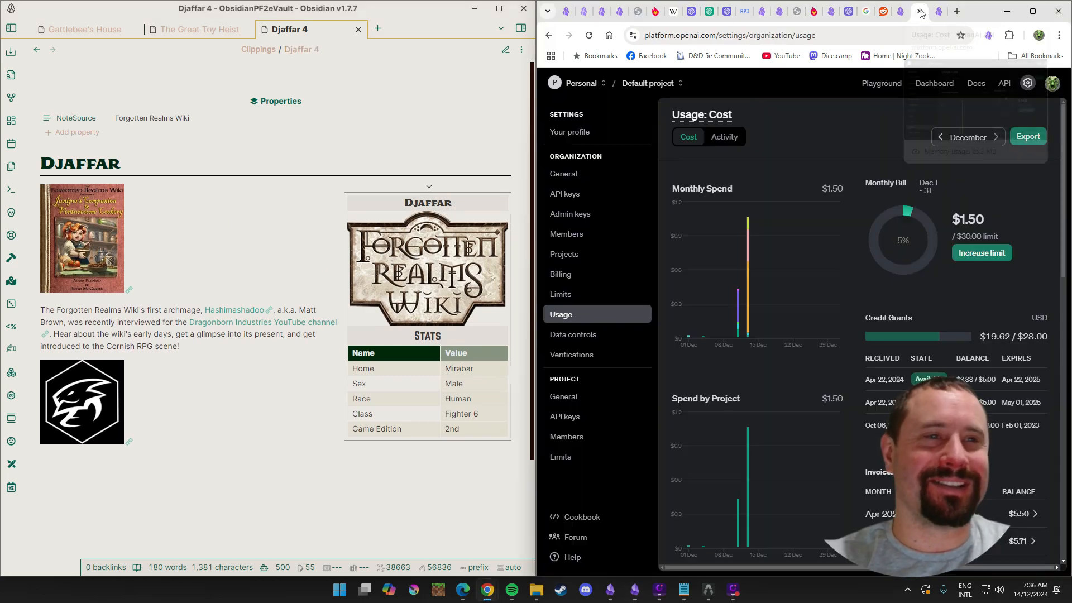
pyautogui.click(919, 12)
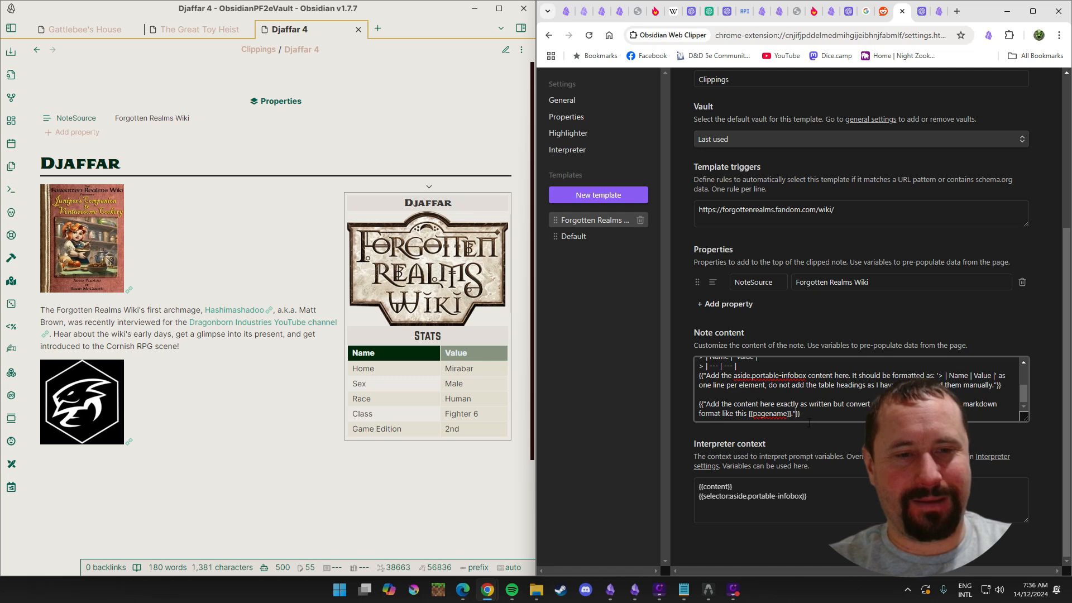
pyautogui.hotkey('shift', 'Up')
pyautogui.hotkey('shift', 'Left')
pyautogui.hotkey('shift', 'Left')
pyautogui.hotkey('shift', 'Left')
pyautogui.hotkey('shift', 'Left')
pyautogui.hotkey('shift', 'Left')
pyautogui.hotkey('shift', 'Left')
pyautogui.hotkey('shift', 'Left')
pyautogui.hotkey('shift', 'Left')
pyautogui.hotkey('shift', 'Left')
pyautogui.hotkey('shift', 'Left')
pyautogui.hotkey('shift', 'Left')
pyautogui.hotkey('shift', 'Left')
pyautogui.hotkey('shift', 'Left')
pyautogui.hotkey('shift', 'Left')
pyautogui.hotkey('shift', 'Left')
pyautogui.hotkey('shift', 'Left')
pyautogui.hotkey('shift', 'Left')
pyautogui.hotkey('shift', 'Left')
pyautogui.hotkey('shift', 'Left')
pyautogui.hotkey('shift', 'Left')
pyautogui.hotkey('shift', 'Left')
pyautogui.hotkey('shift', 'Left')
pyautogui.hotkey('shift', 'Left')
pyautogui.hotkey('shift', 'Left')
pyautogui.hotkey('shift', 'Left')
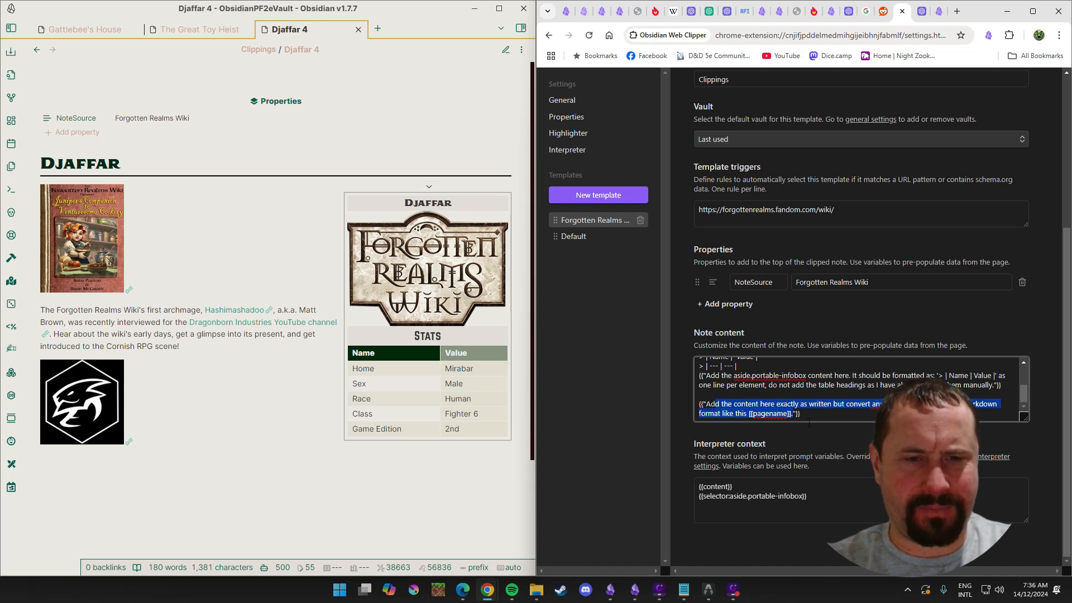
pyautogui.write('content')
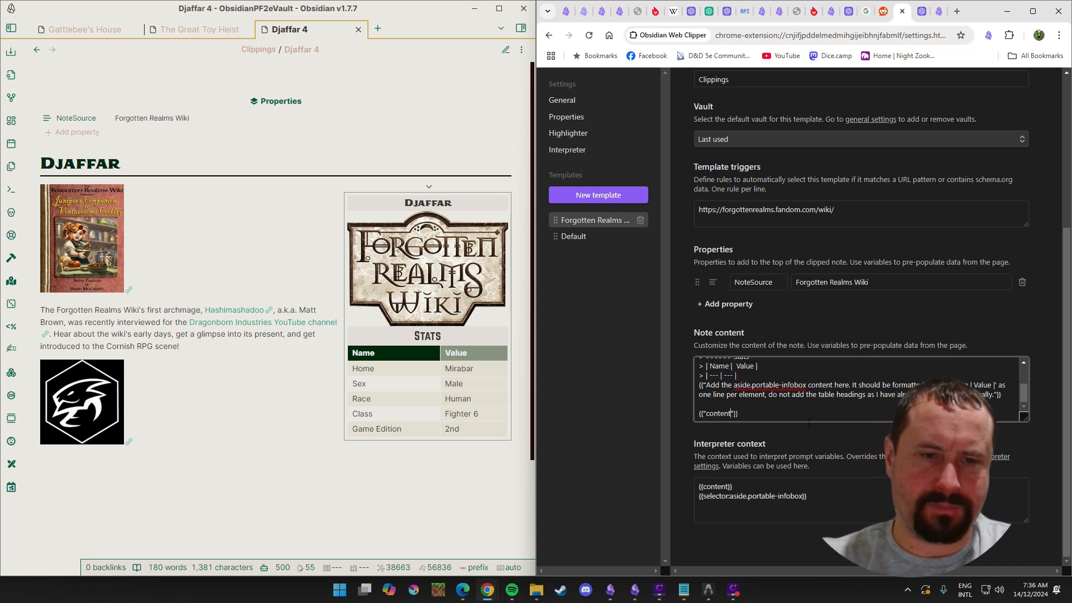
# Clip the Djaffar article with the shortened "content" prompt and check the new note against the wiki page.
pyautogui.click(638, 12)
pyautogui.click(986, 35)
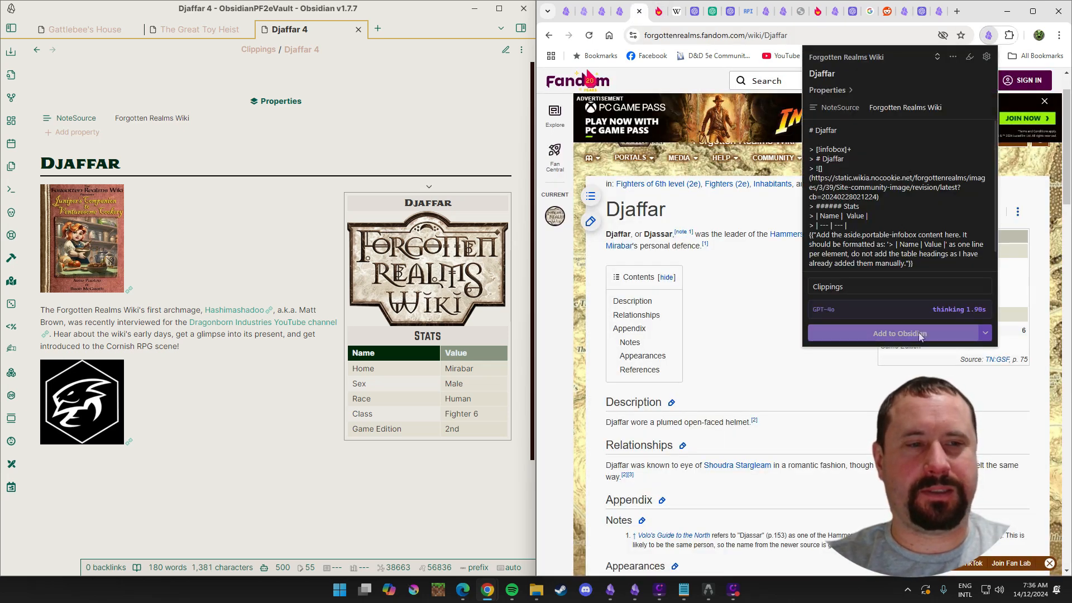
pyautogui.click(919, 333)
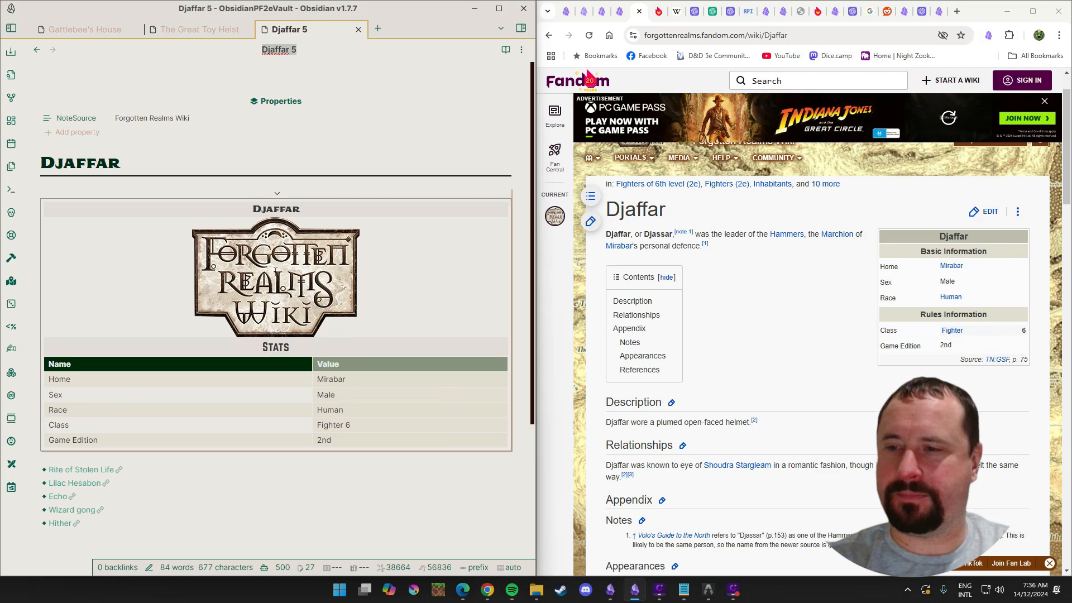
pyautogui.scroll(-1, 509, 297)
pyautogui.scroll(-4, 813, 335)
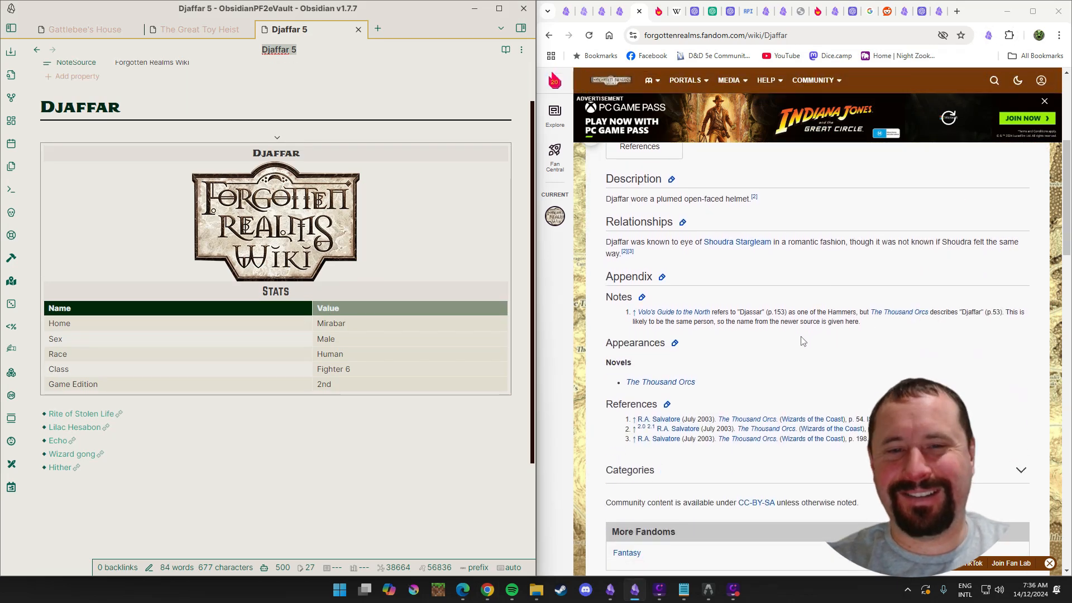
pyautogui.scroll(5, 798, 337)
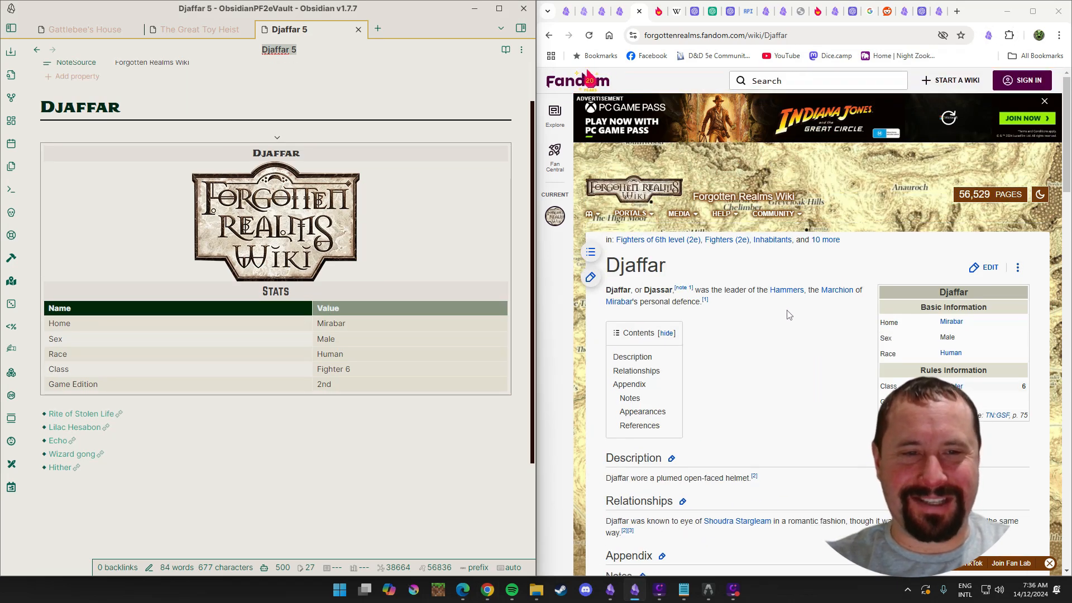
pyautogui.scroll(-3, 841, 332)
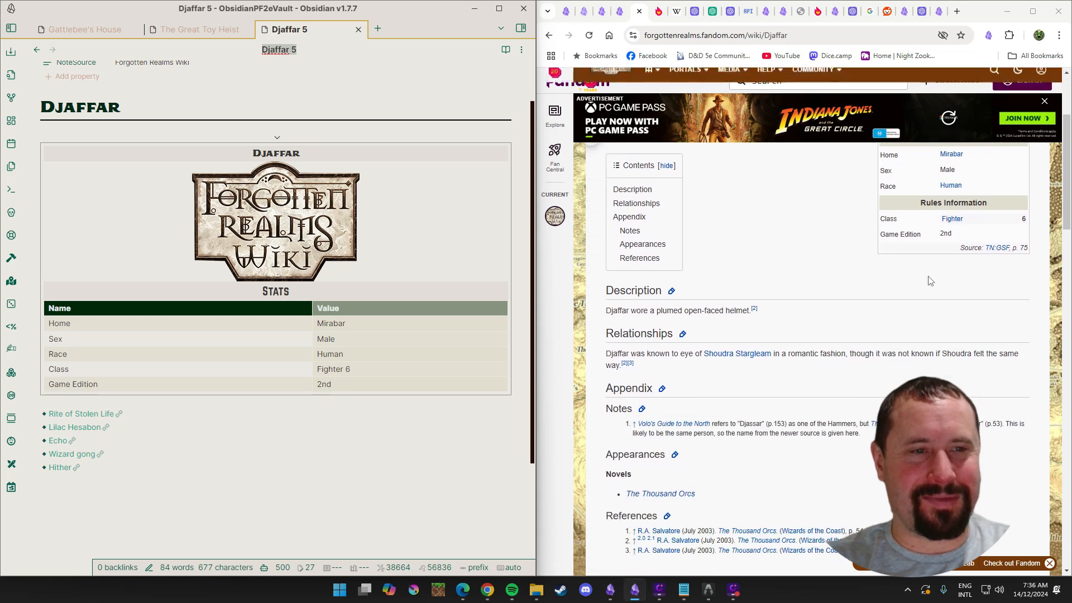
# Open the linked Fighter article, clip it to Obsidian and compare the note in reading view with the page.
pyautogui.click(956, 218)
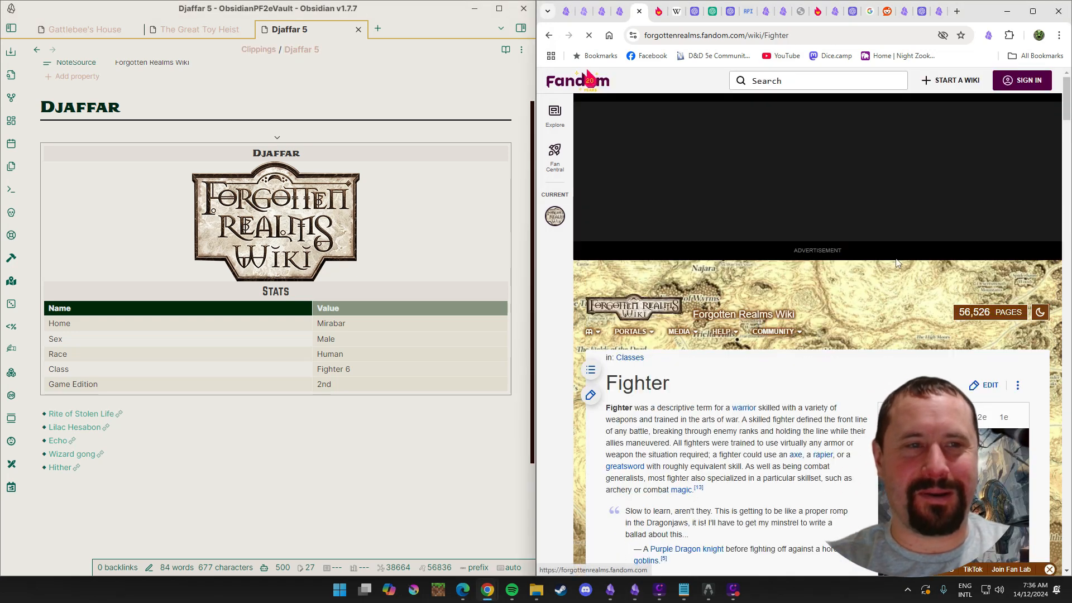
pyautogui.hotkey('alt', 'shift', 'o')
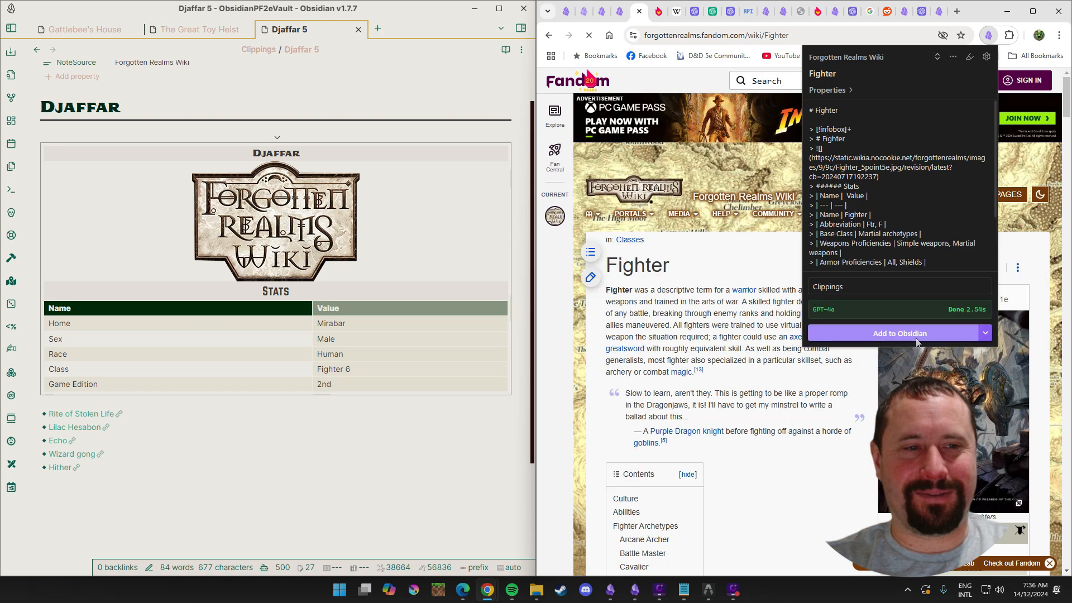
pyautogui.click(916, 334)
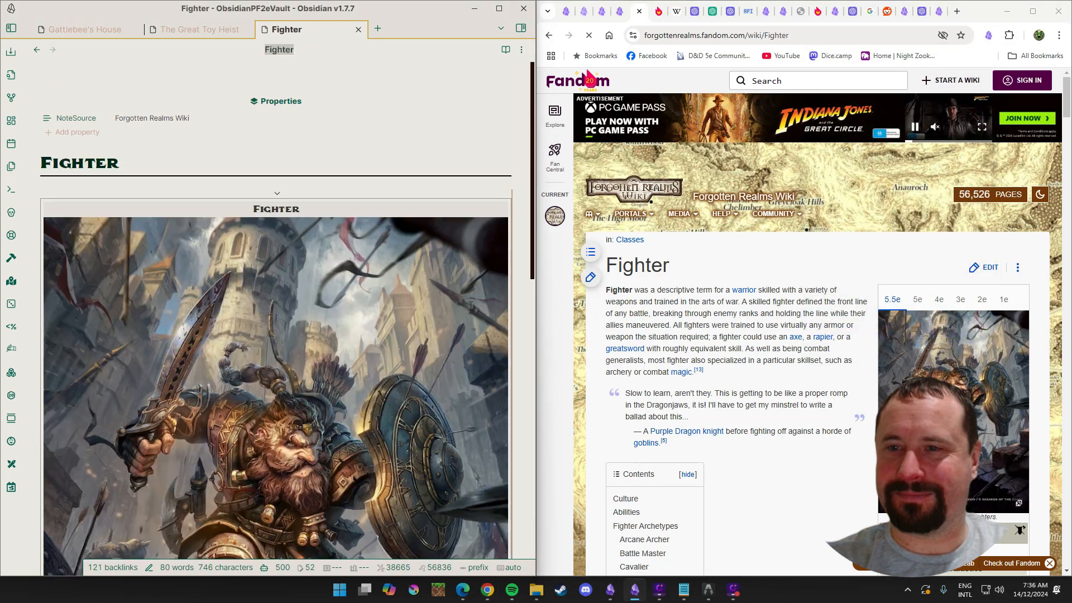
pyautogui.hotkey('ctrl', 'e')
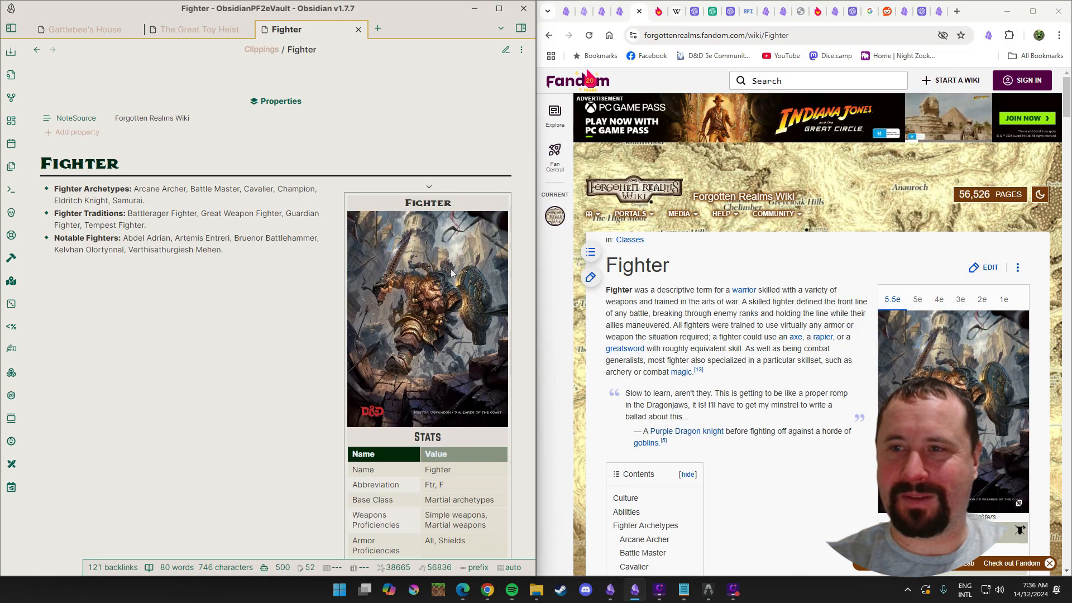
pyautogui.scroll(-10, 769, 350)
pyautogui.scroll(-20, 769, 350)
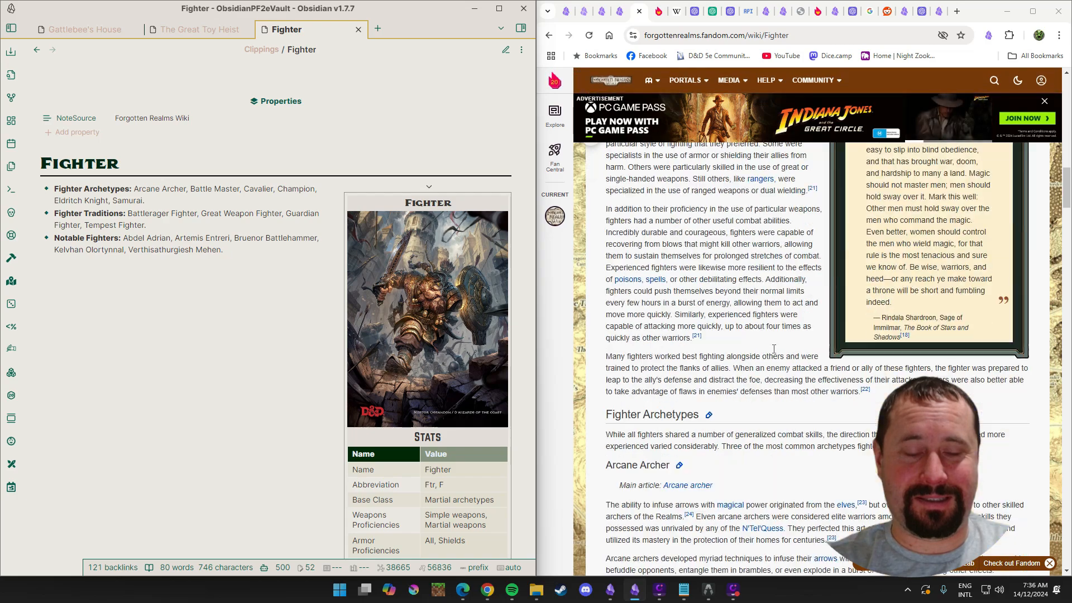
pyautogui.scroll(20, 773, 353)
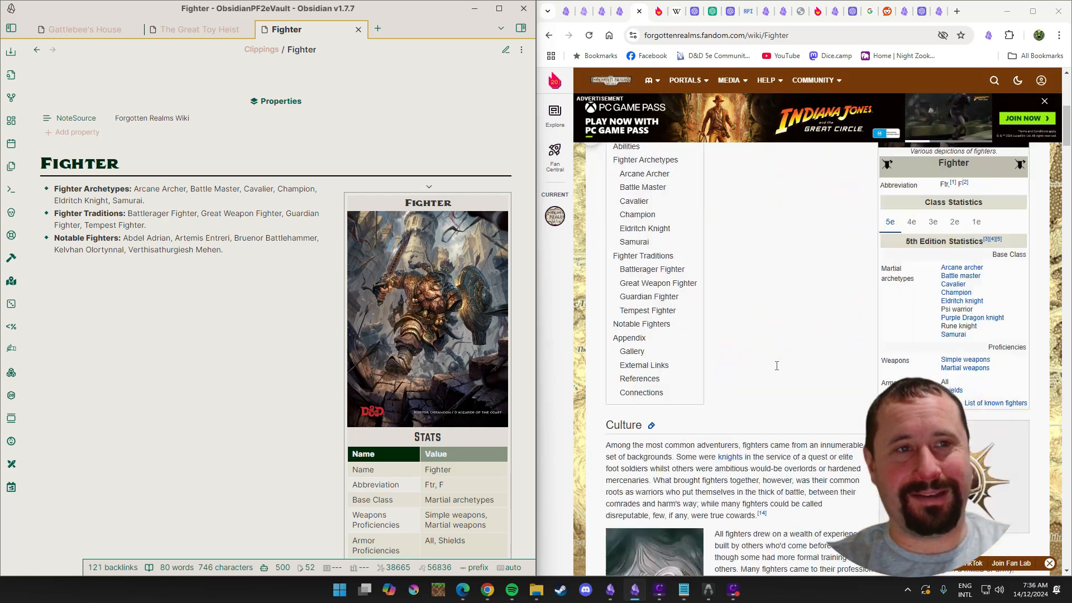
# Remove the quotation marks around content in the template's note content so that it is the plain {{content}} variable.
pyautogui.click(897, 21)
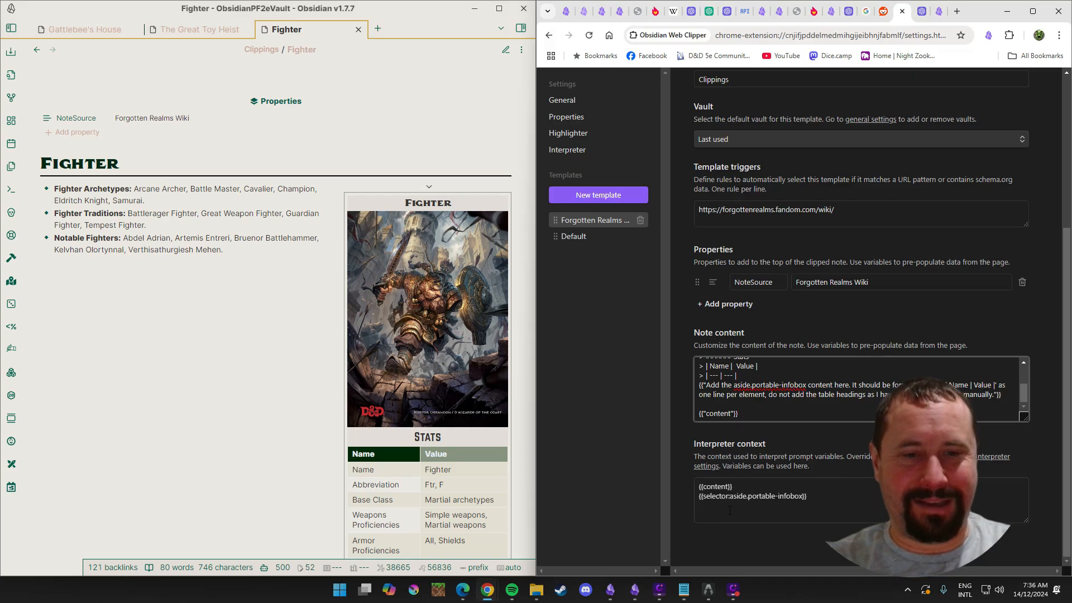
pyautogui.press('Delete')
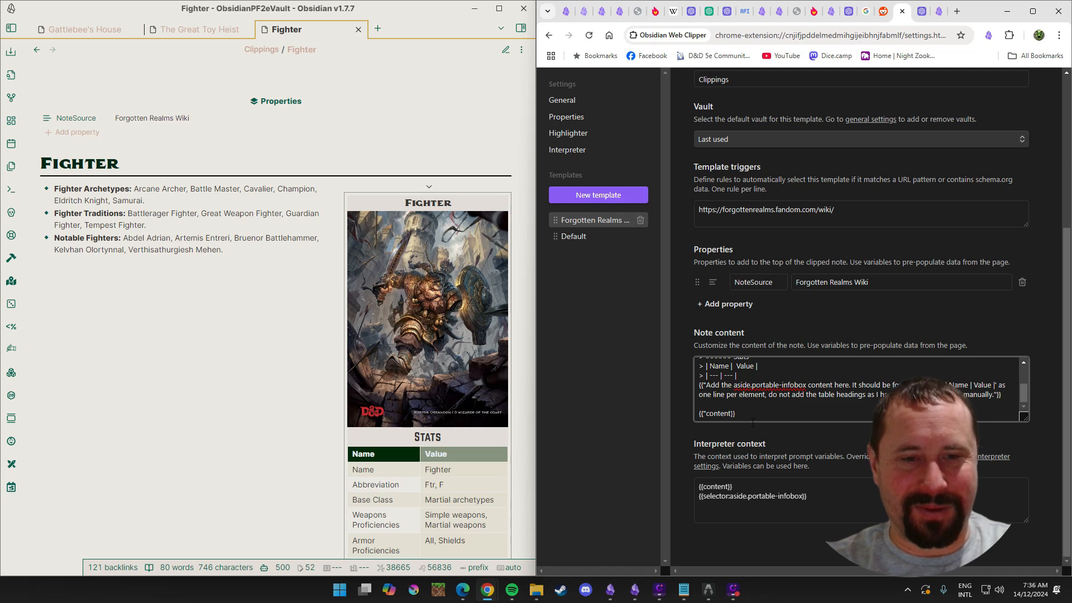
pyautogui.press('Home')
pyautogui.press('Delete')
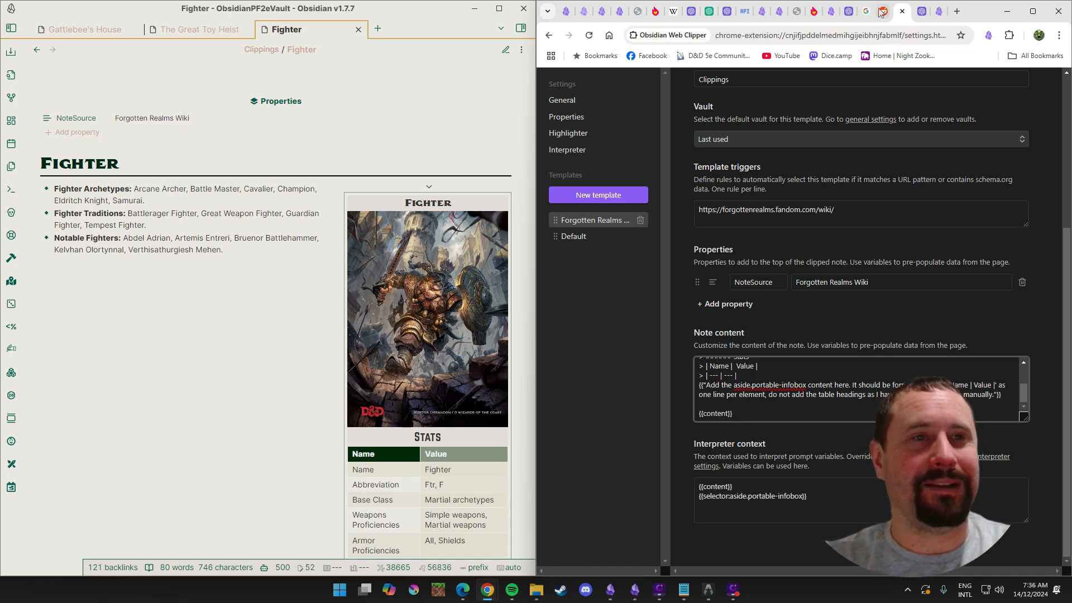
pyautogui.scroll(4, 956, 91)
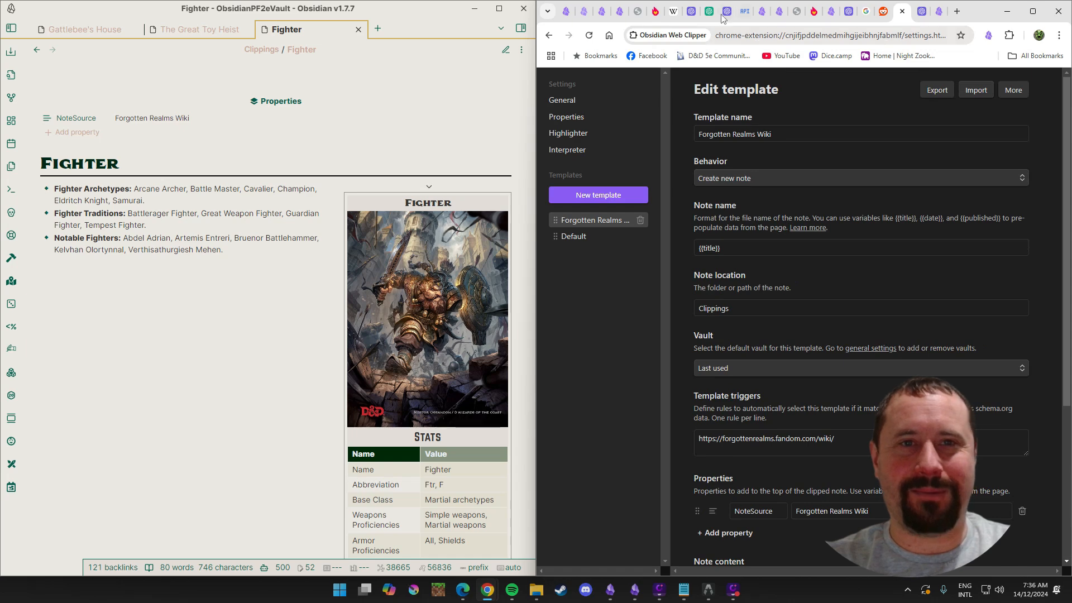
pyautogui.scroll(-1, 670, 32)
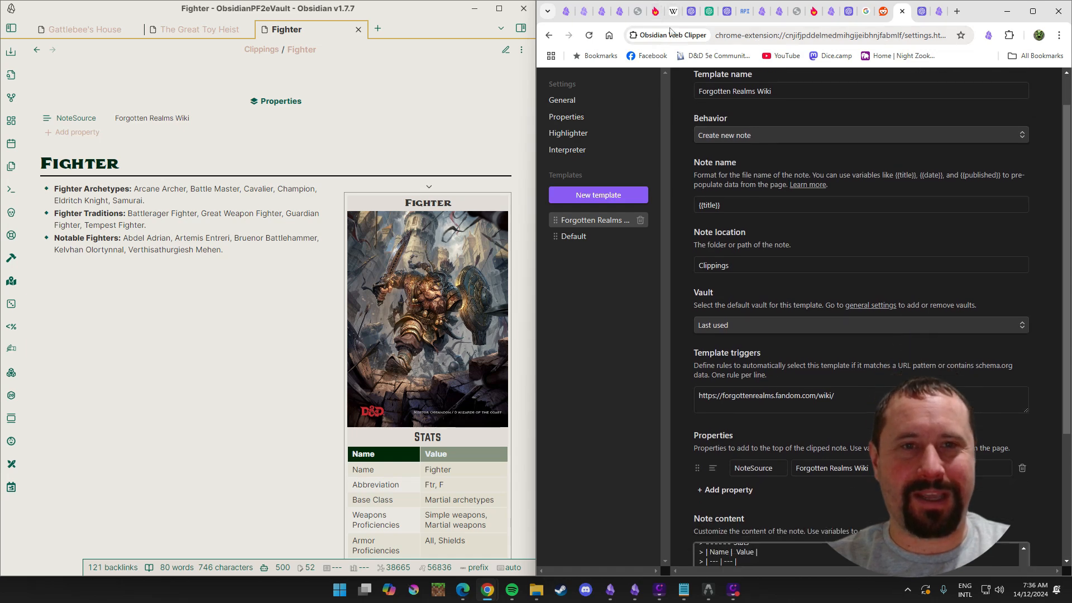
# Clip the Fighter article with the plain {{content}} variable and read the new note in reading view through to its references.
pyautogui.click(641, 11)
pyautogui.click(989, 35)
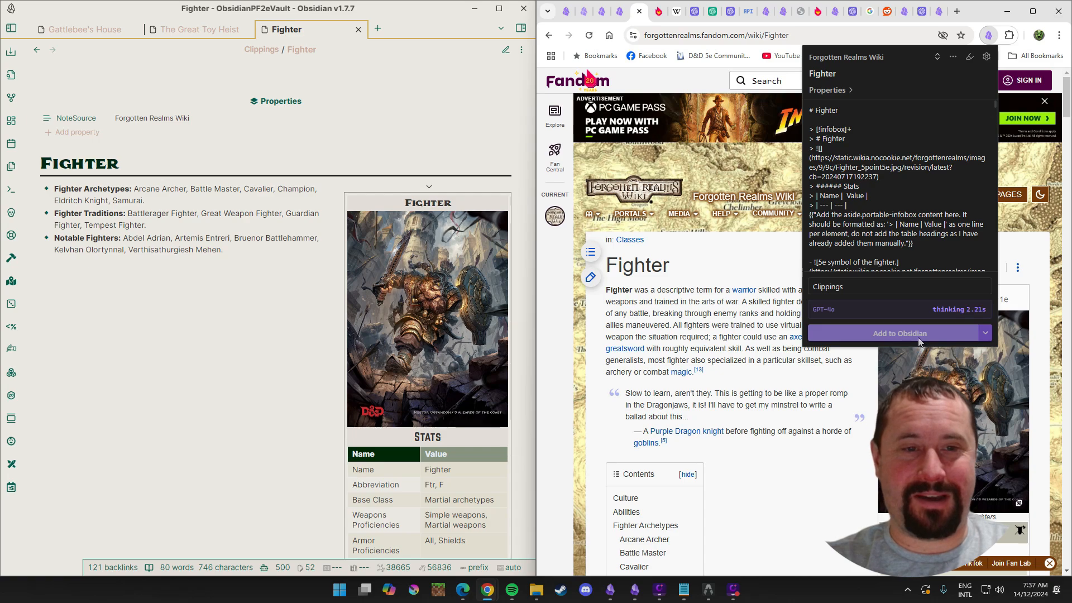
pyautogui.click(919, 337)
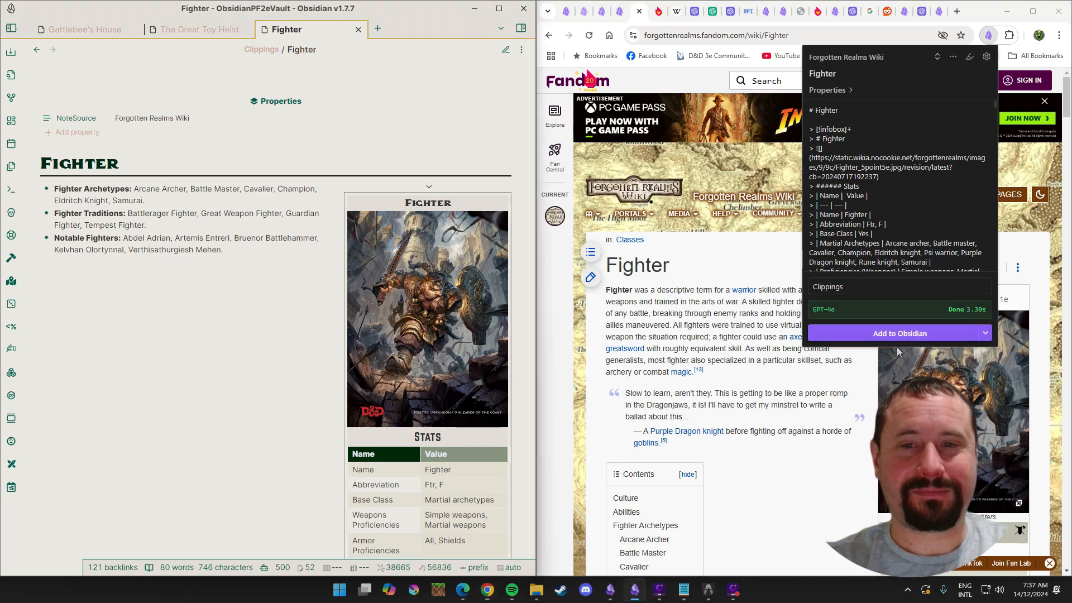
pyautogui.click(505, 49)
pyautogui.scroll(-13, 286, 270)
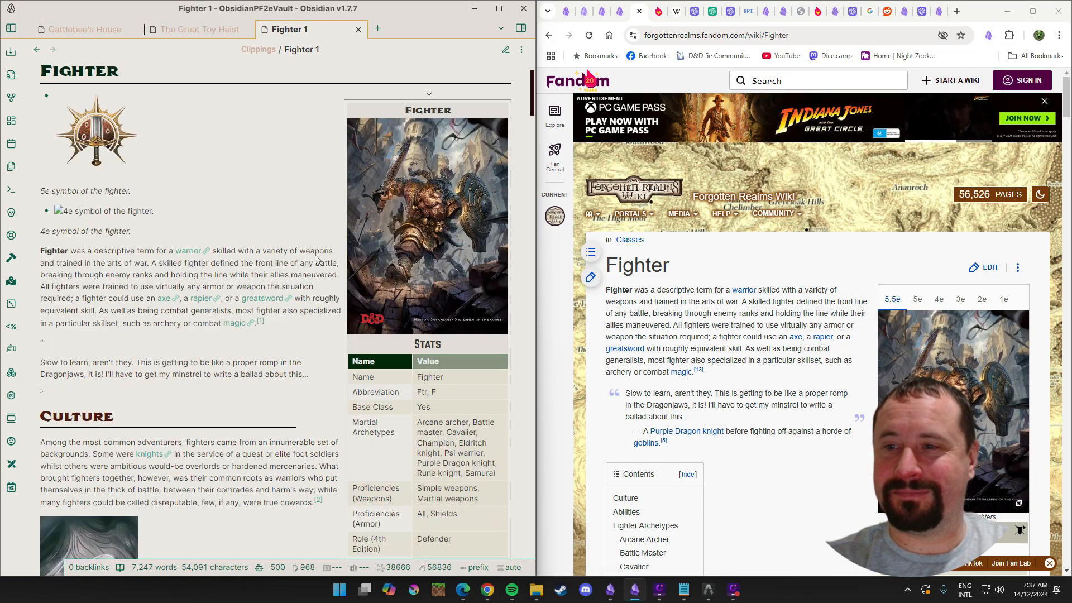
pyautogui.scroll(-15, 283, 271)
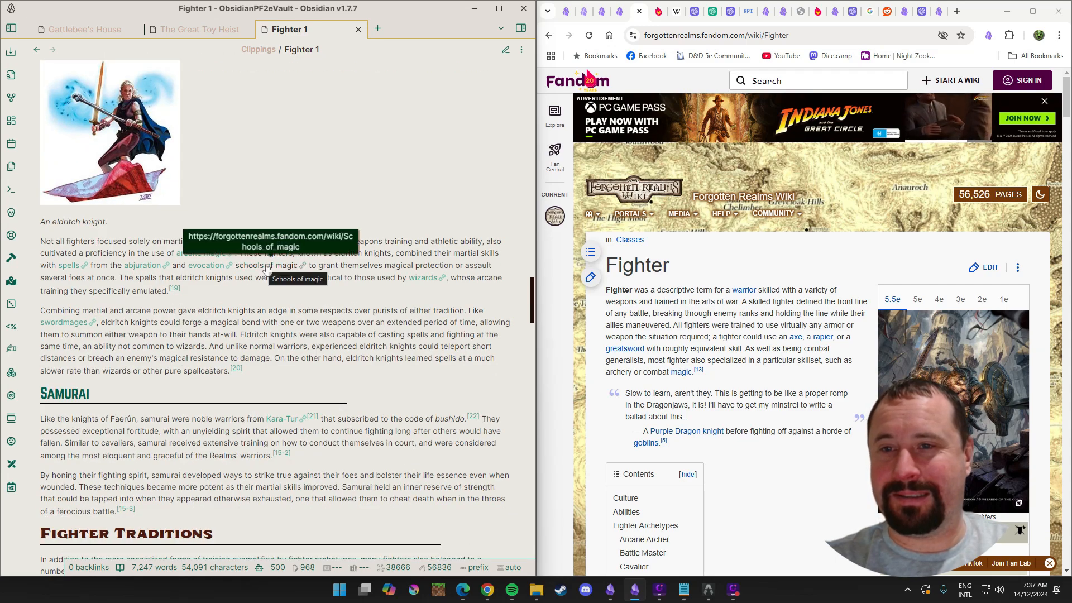
pyautogui.scroll(-2, 441, 305)
pyautogui.scroll(-20, 441, 306)
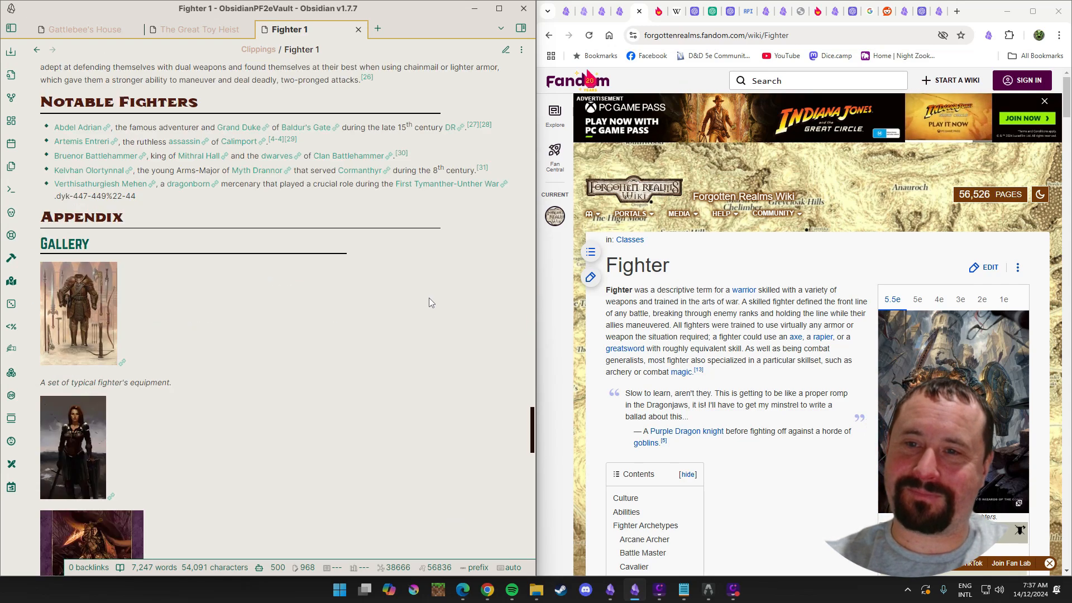
pyautogui.scroll(-7, 423, 304)
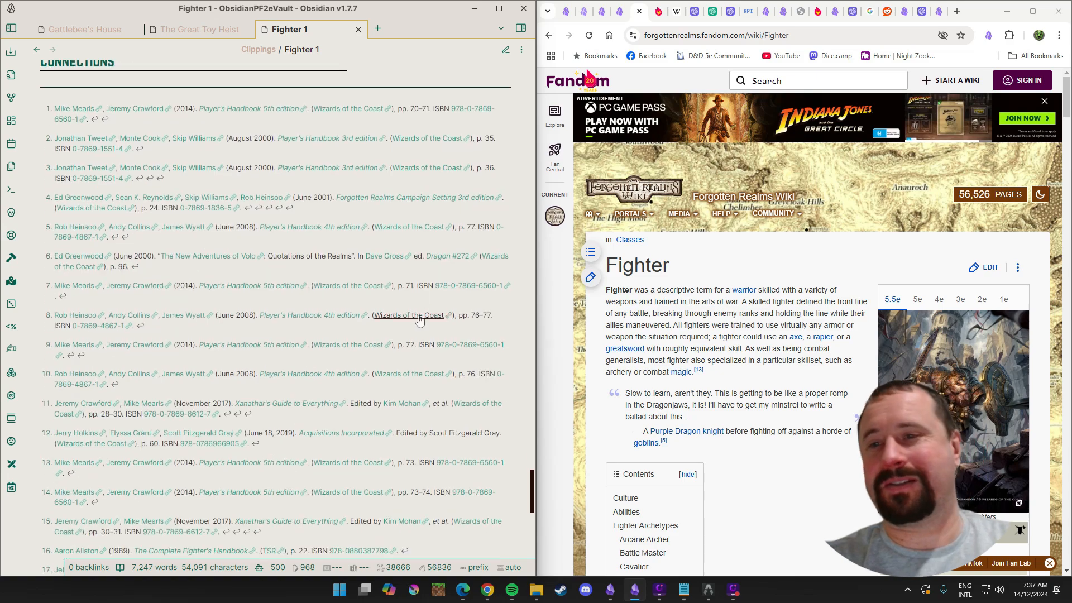
# Compare the introduction, infobox image and stats table of the clipped Fighter note with the wiki page's own infobox.
pyautogui.scroll(20, 360, 299)
pyautogui.scroll(20, 359, 300)
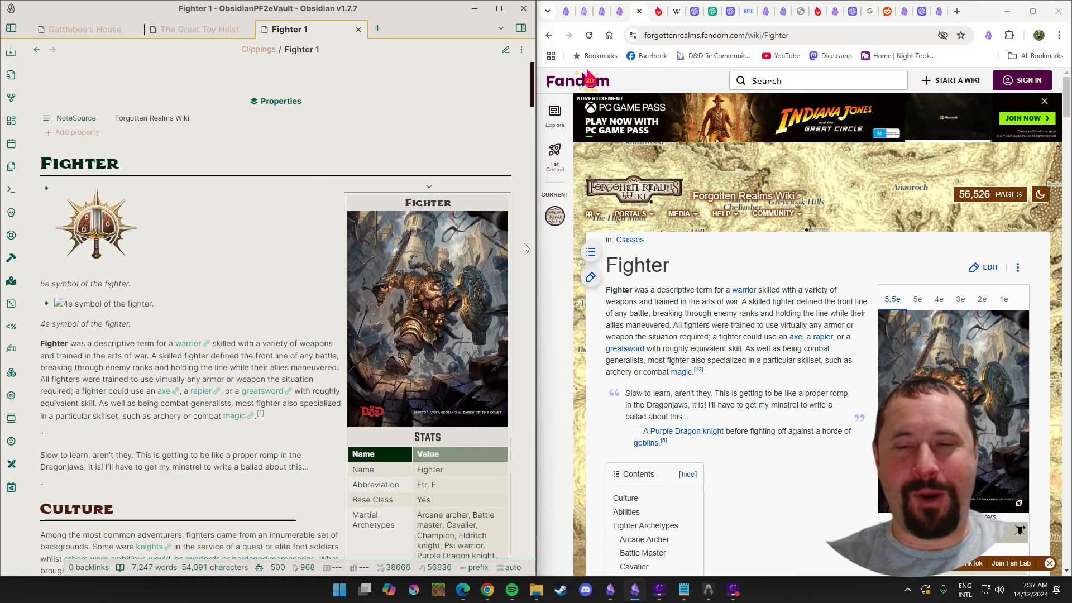
pyautogui.scroll(-3, 223, 319)
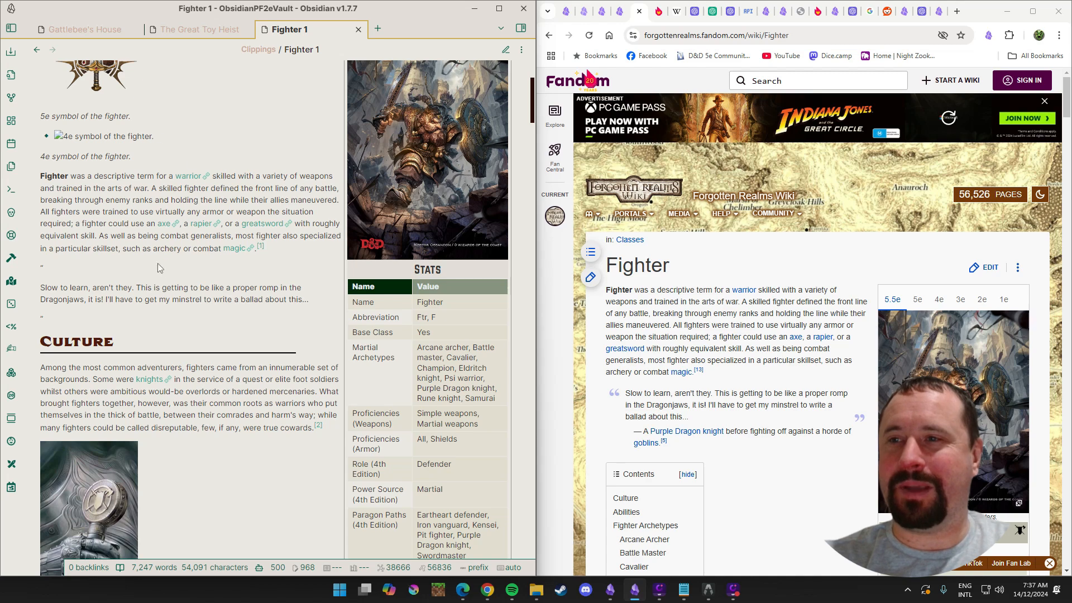
pyautogui.scroll(-7, 185, 241)
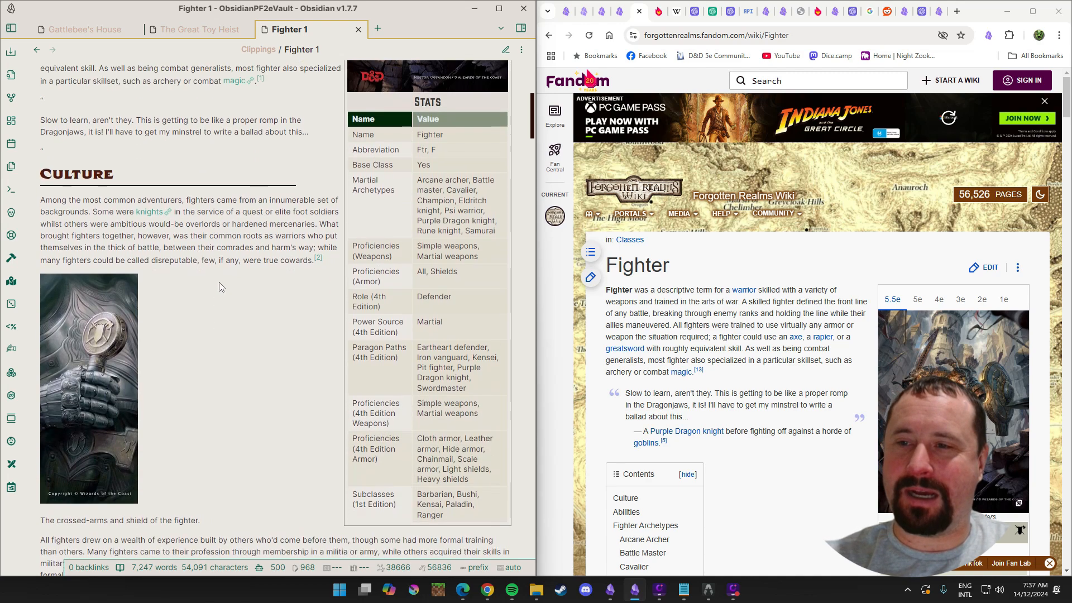
pyautogui.scroll(8, 221, 290)
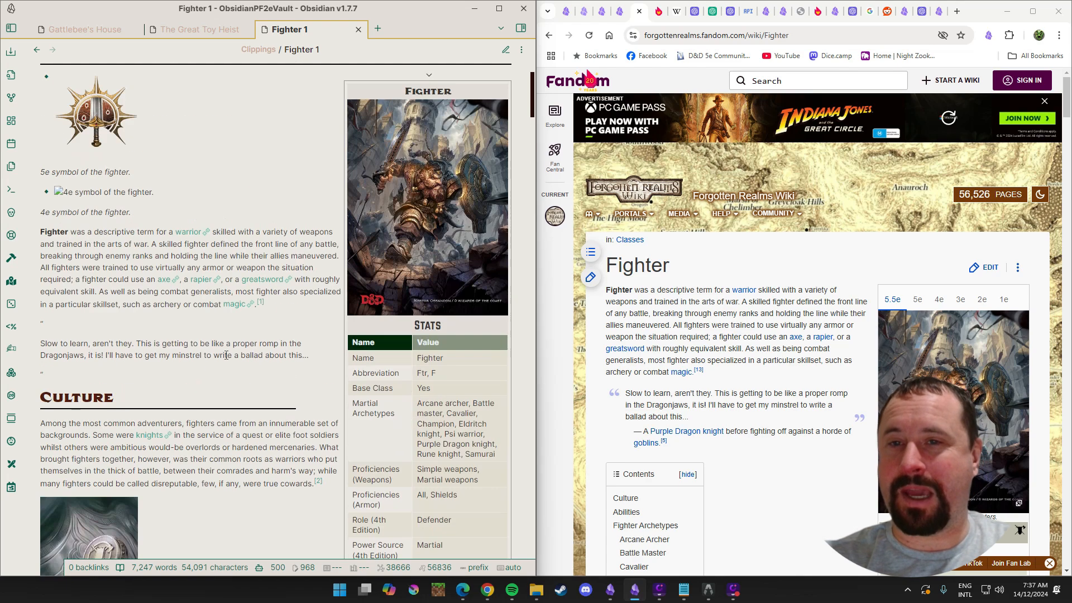
pyautogui.scroll(-2, 390, 112)
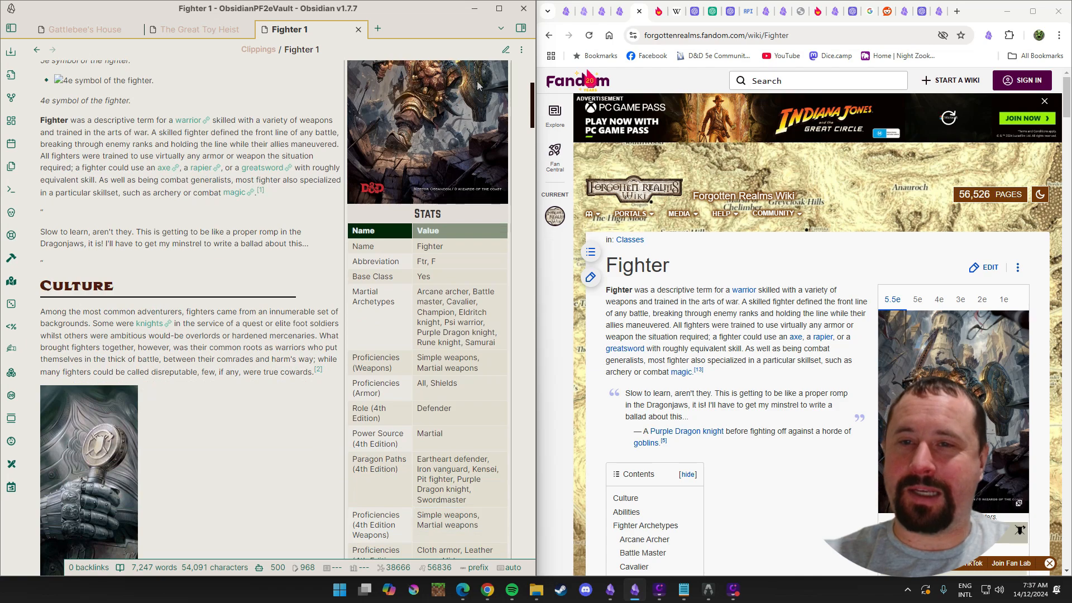
pyautogui.scroll(-3, 907, 329)
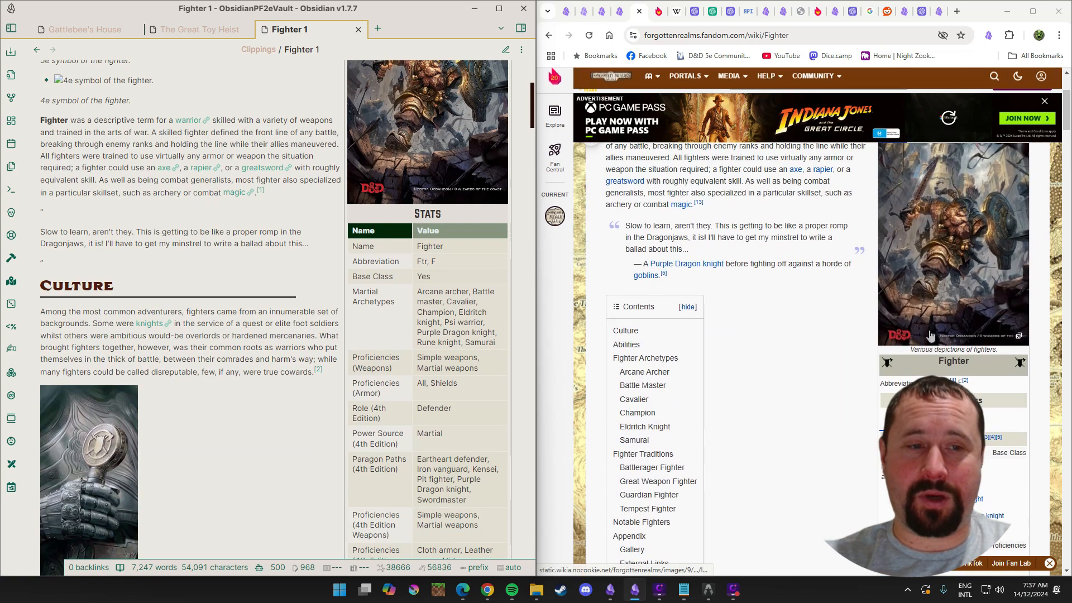
pyautogui.scroll(4, 329, 285)
pyautogui.scroll(-8, 360, 284)
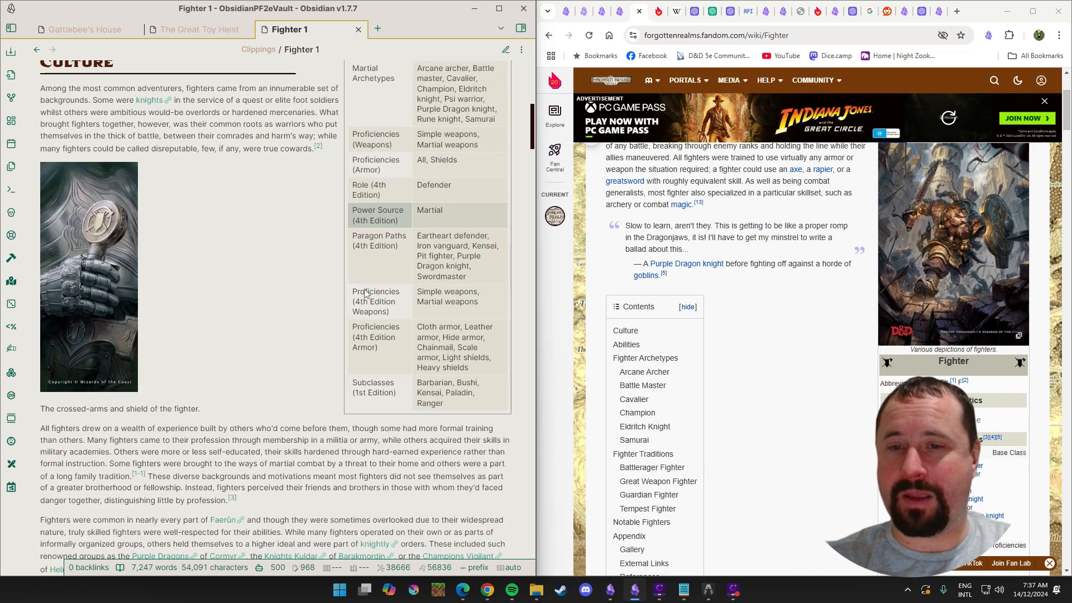
pyautogui.scroll(5, 279, 257)
pyautogui.scroll(-1, 213, 231)
pyautogui.scroll(-5, 251, 307)
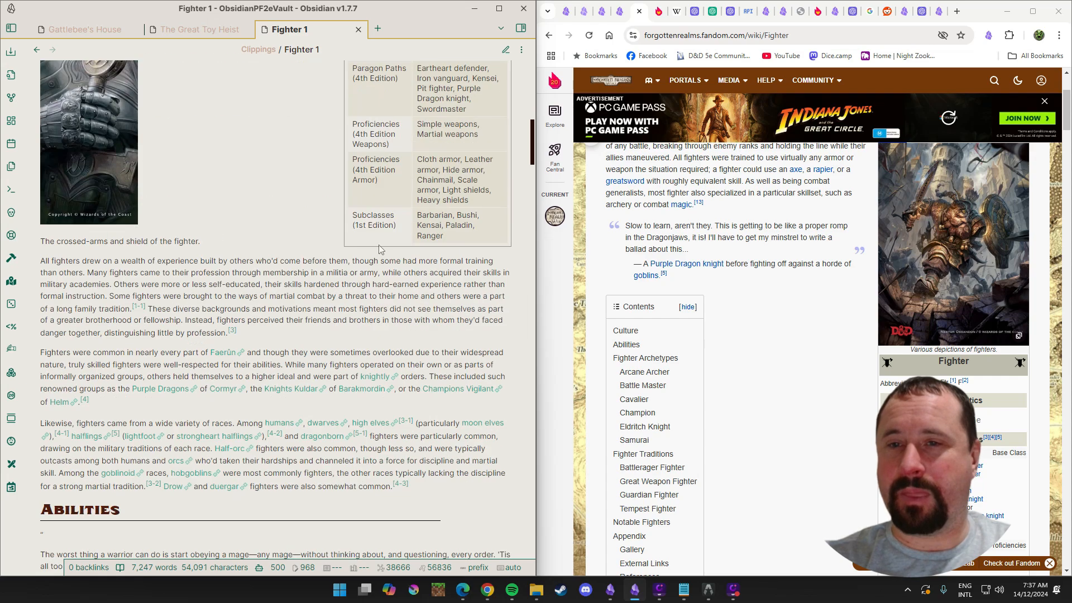
# Recheck the Fighter note's layout and footnote references from its title through the Culture section to the start of Abilities.
pyautogui.scroll(5, 312, 390)
pyautogui.scroll(4, 186, 299)
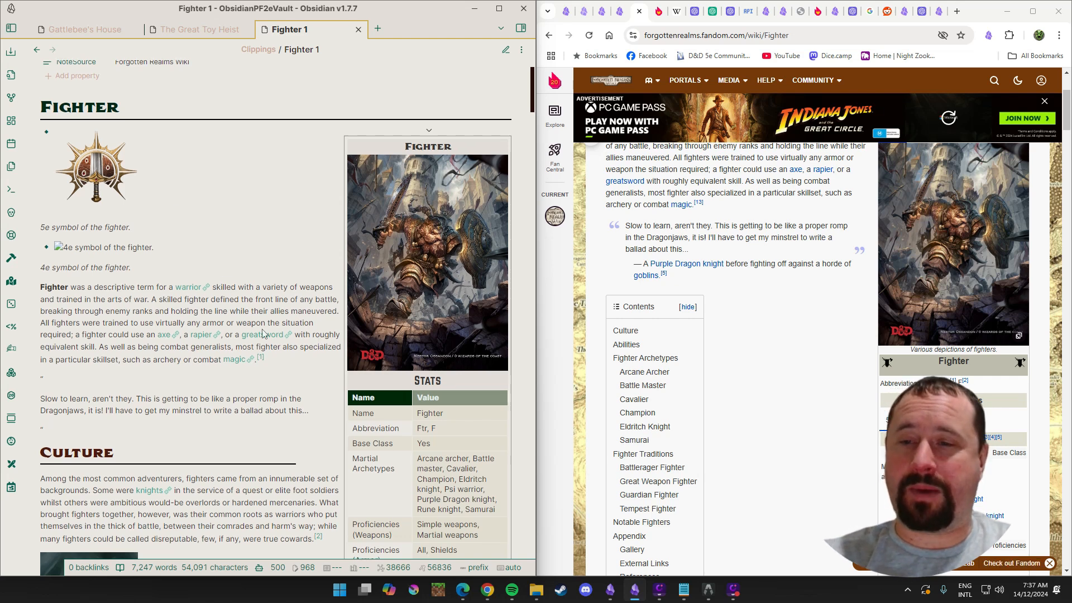
pyautogui.scroll(-2, 253, 332)
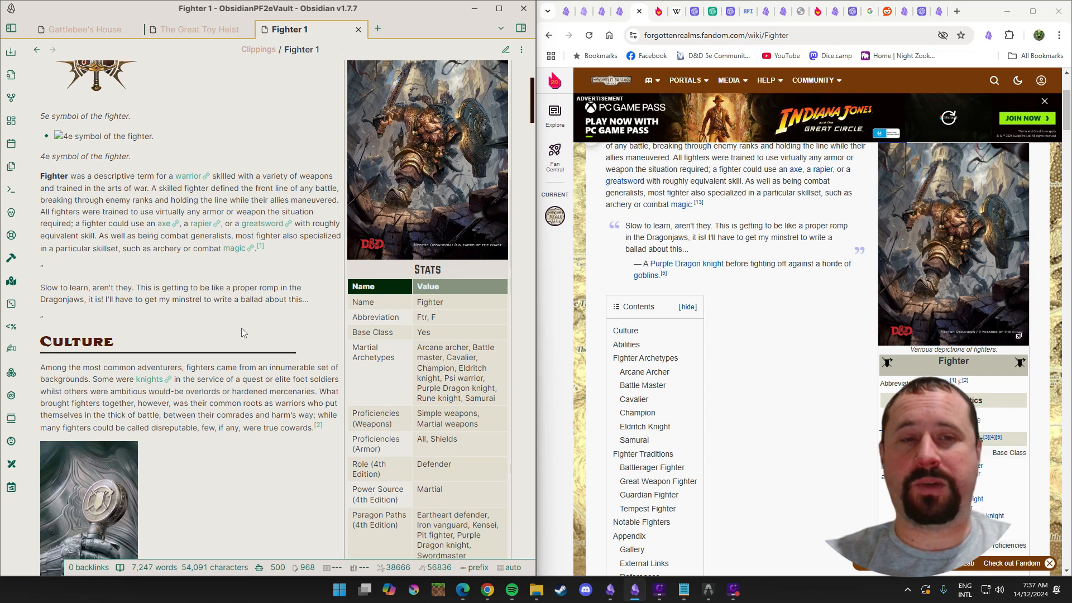
pyautogui.scroll(-1, 242, 330)
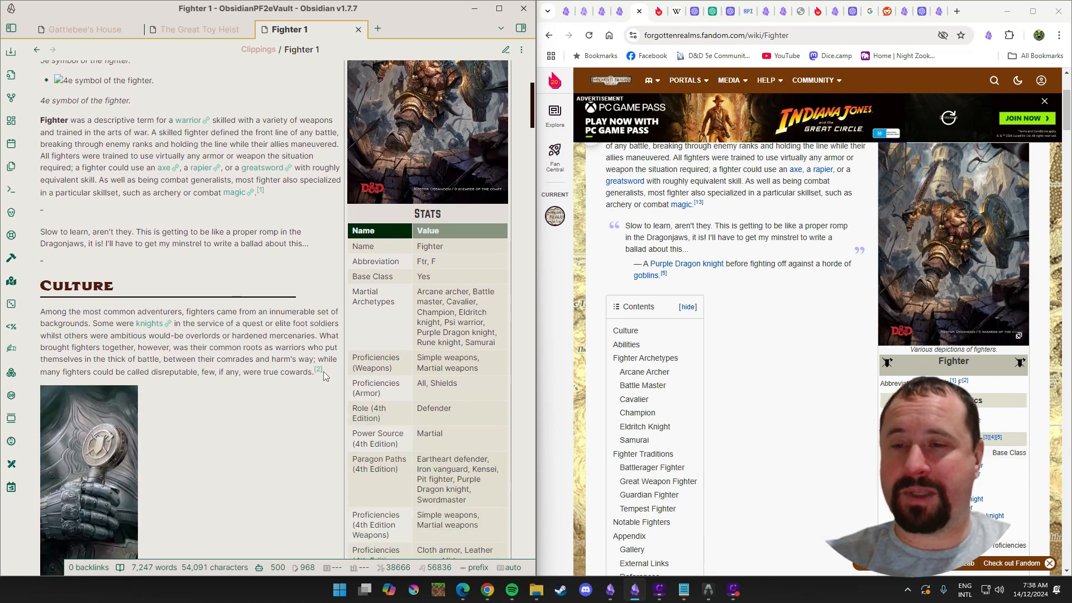
pyautogui.scroll(-8, 230, 293)
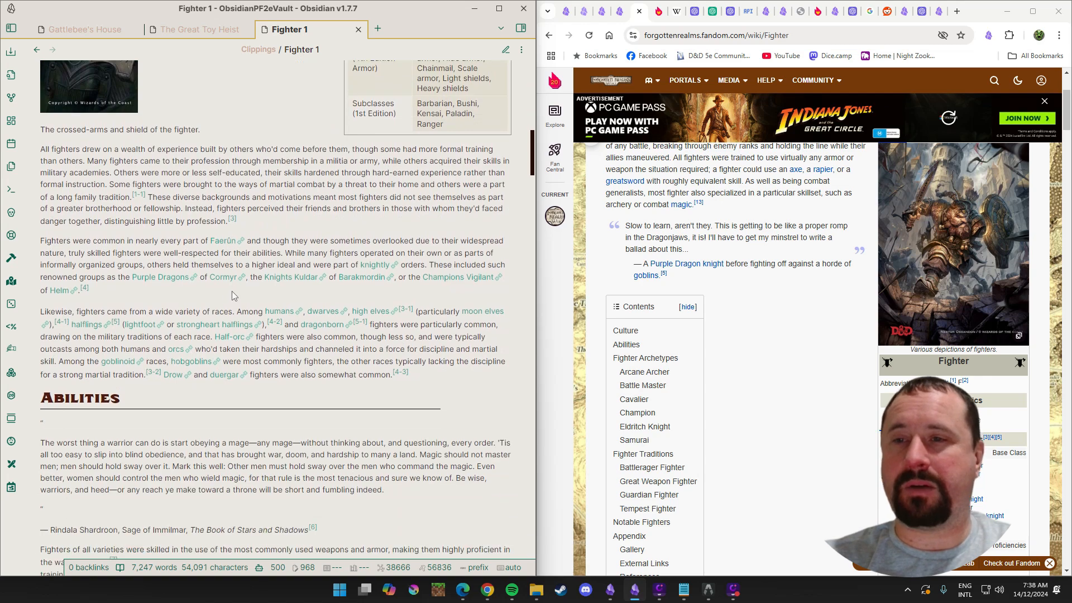
pyautogui.scroll(10, 273, 204)
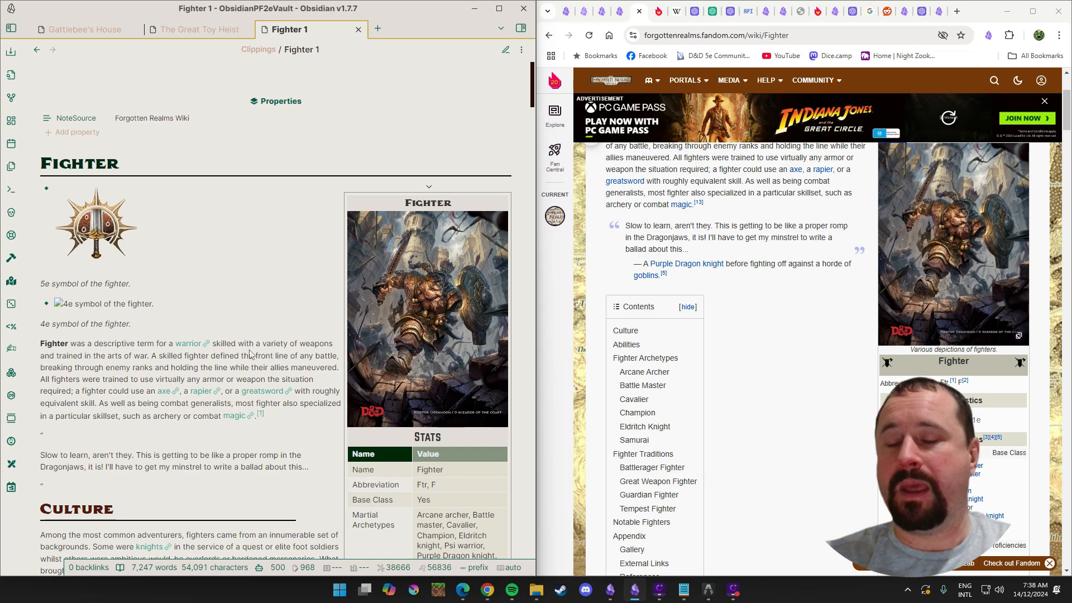
# Examine the Fighter note's body in live preview and in source mode, and return it to reading view.
pyautogui.click(505, 50)
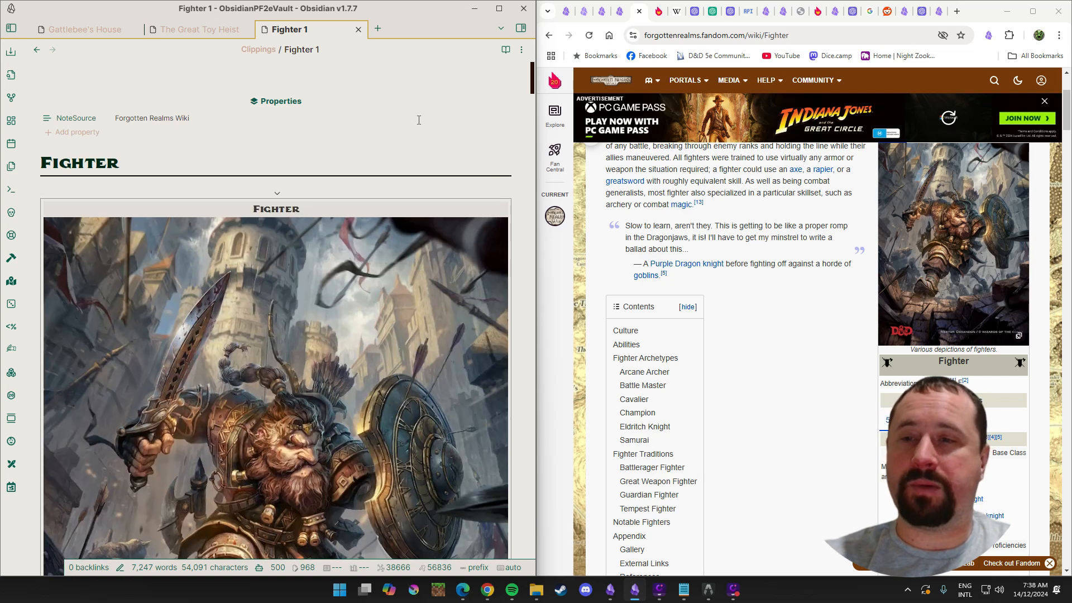
pyautogui.scroll(-5, 421, 248)
pyautogui.scroll(-5, 421, 248)
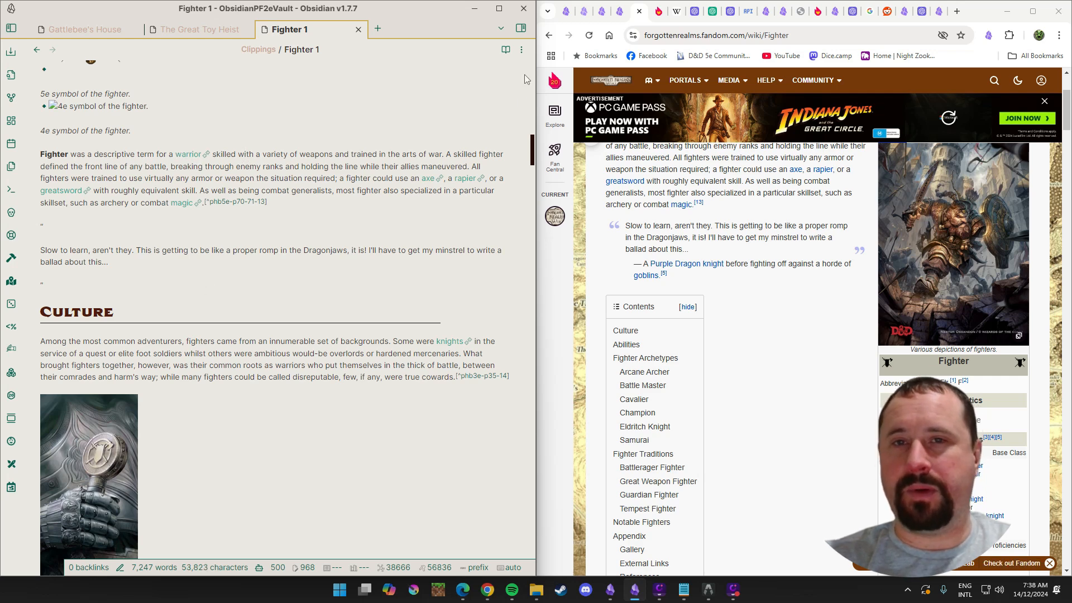
pyautogui.click(521, 50)
pyautogui.click(446, 101)
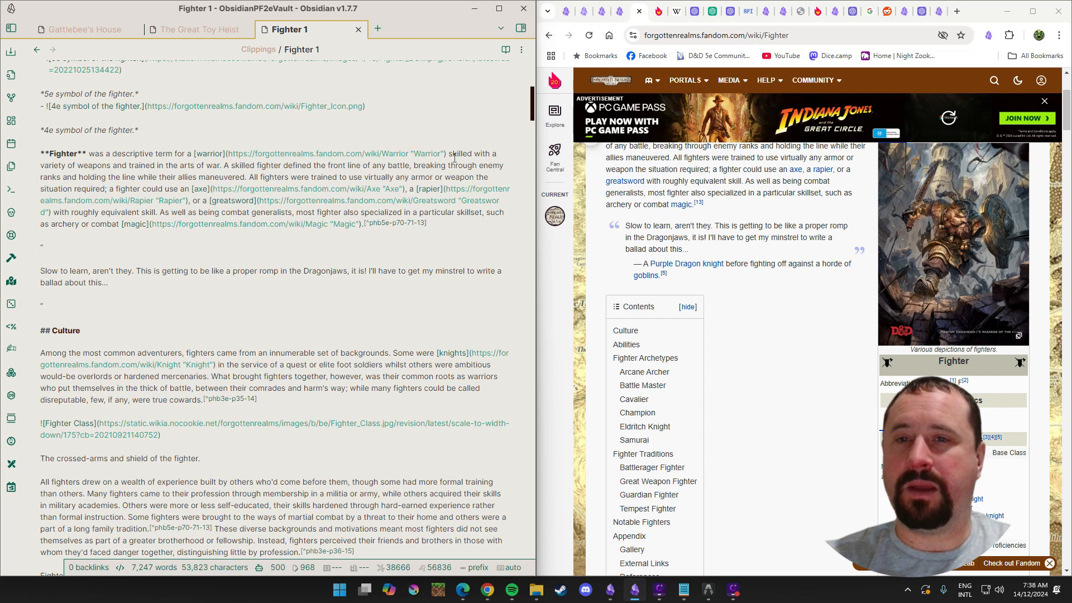
pyautogui.click(505, 49)
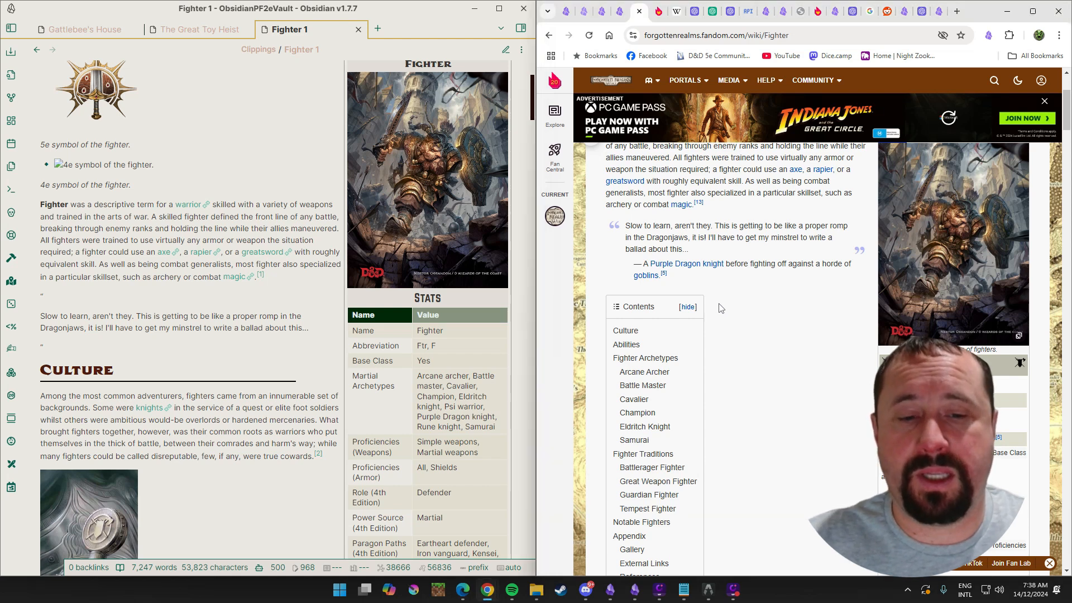
# Switch to Discord, open the Obsidian Members Group (OMG) server at its obsidian-clipper channel and close the server menu.
pyautogui.click(595, 588)
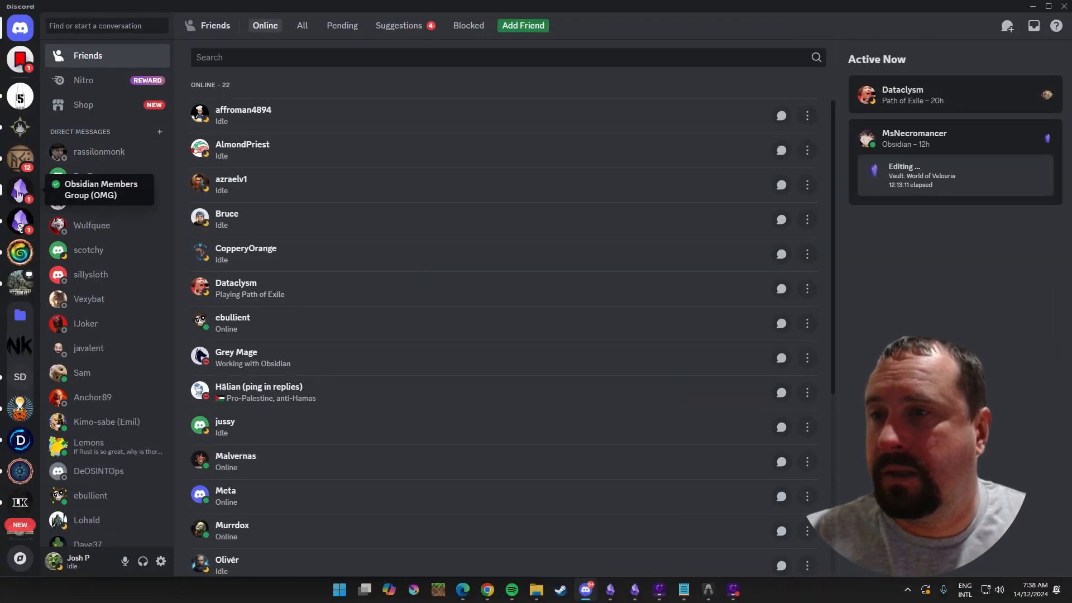
pyautogui.click(20, 193)
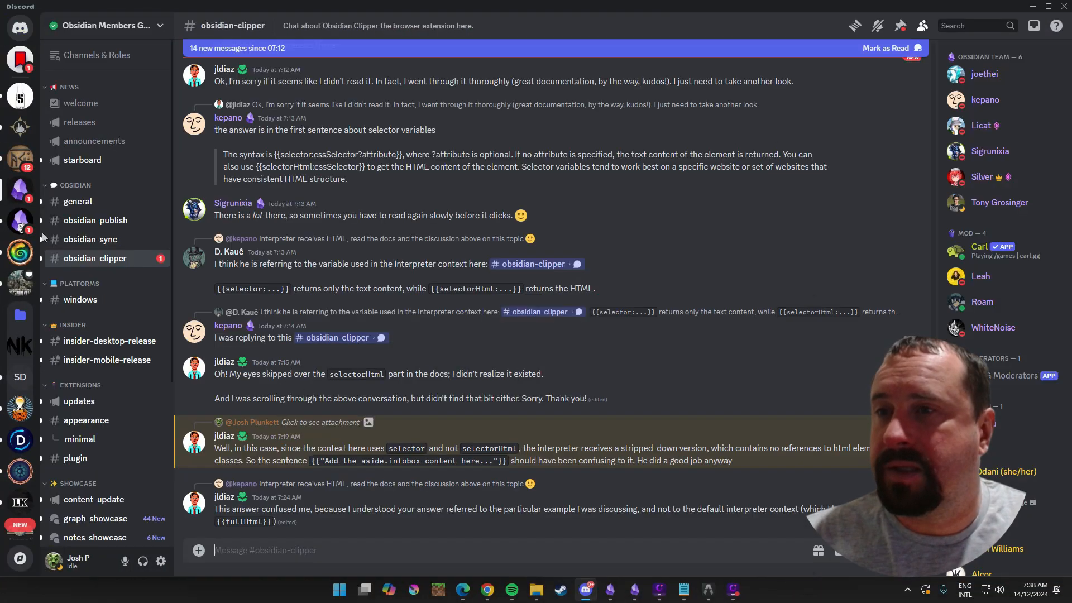
pyautogui.click(161, 27)
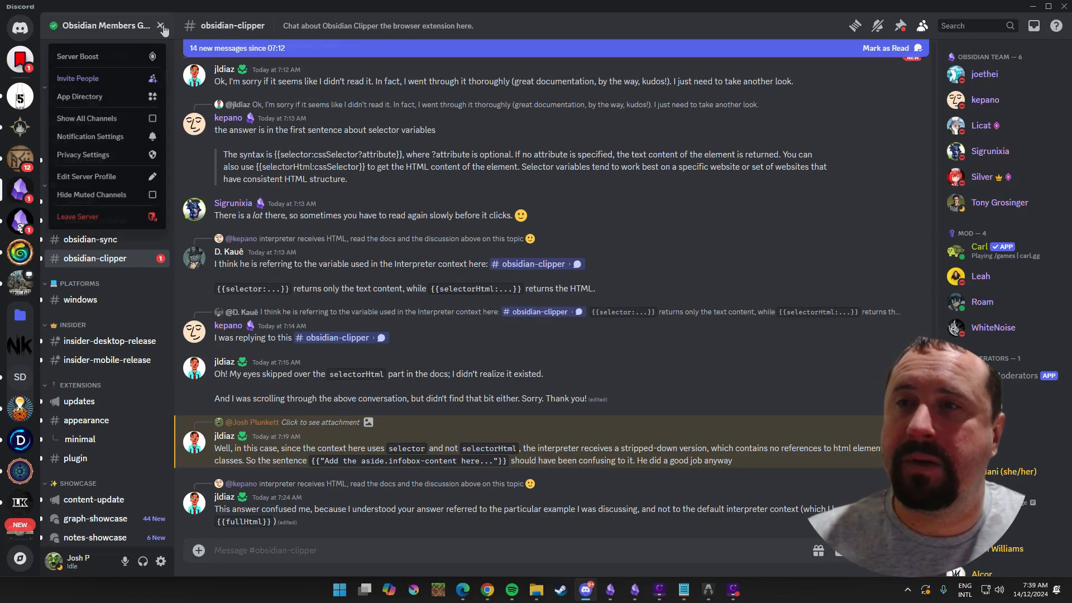
pyautogui.click(532, 27)
pyautogui.click(655, 279)
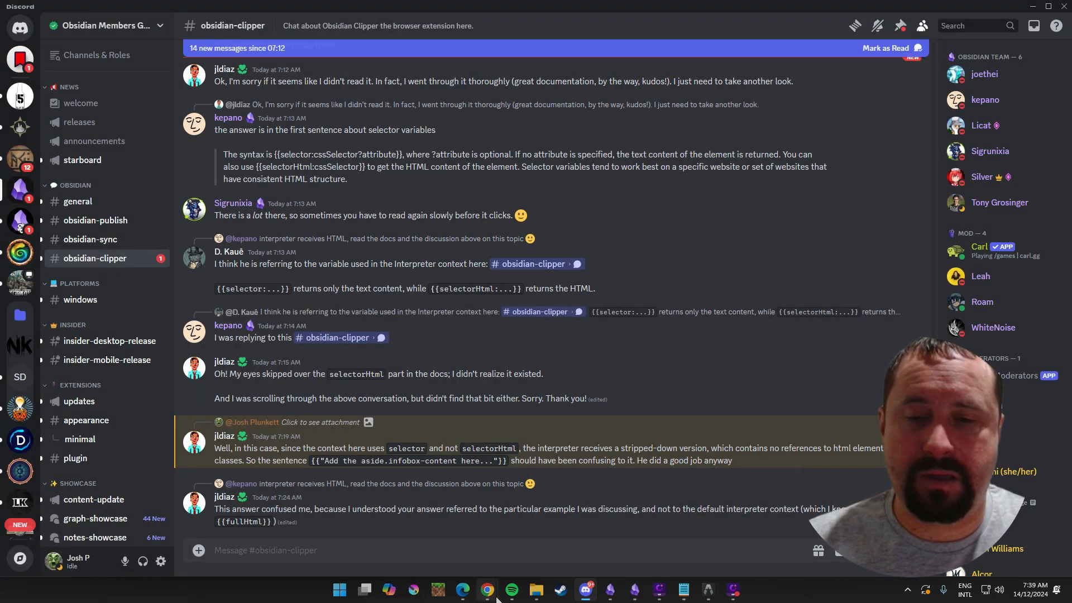
# Show the Obsidian TTRPG Tutorials site in the browser and follow its Obsidian Official Discord link.
pyautogui.click(642, 532)
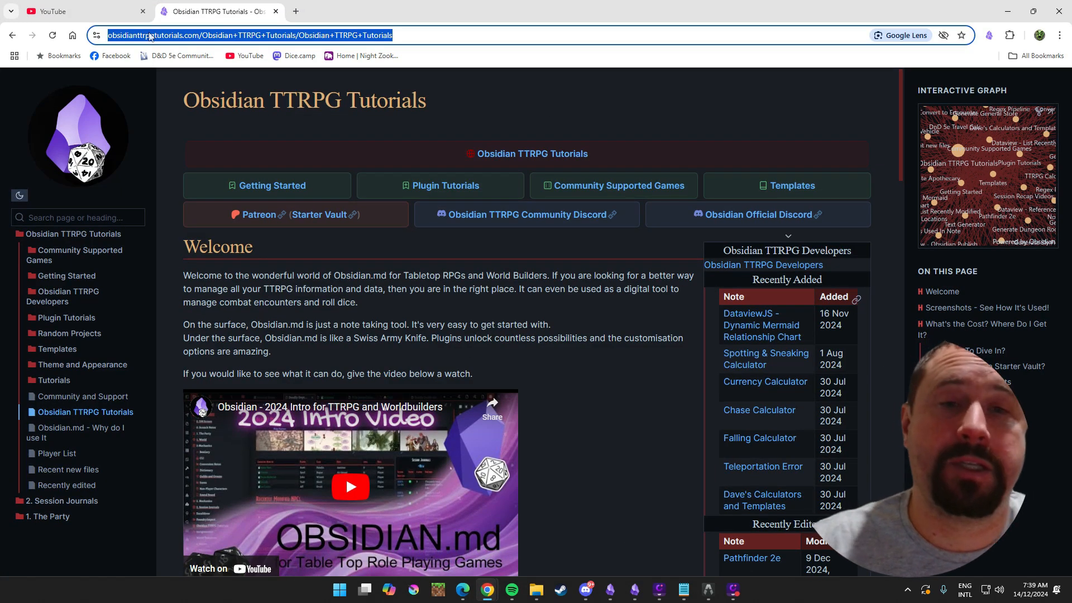
pyautogui.click(769, 222)
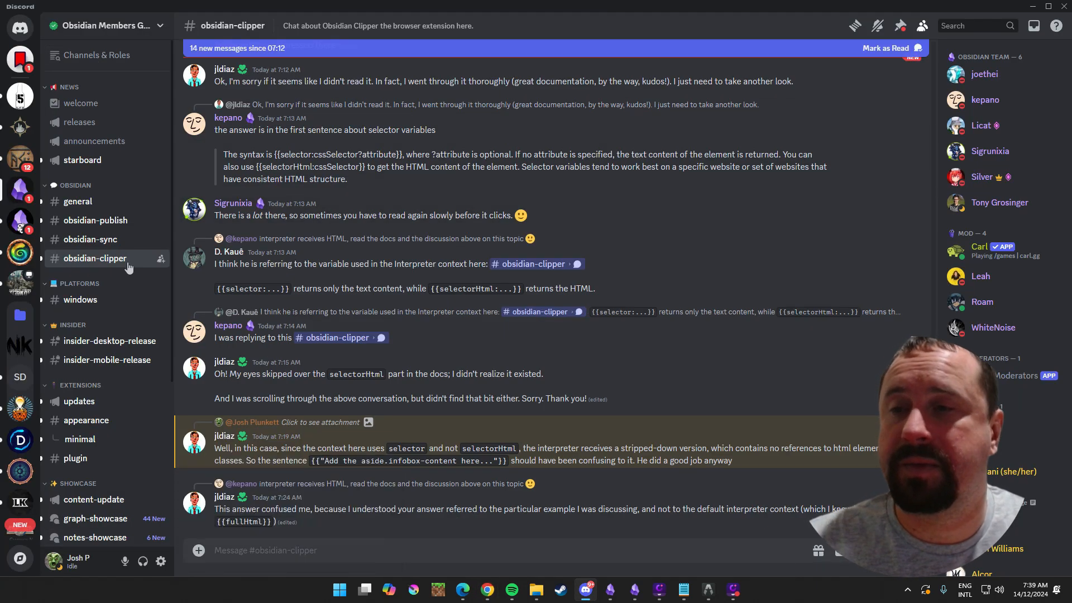
# Read through the obsidian-clipper channel back to the question about the Mirabar wiki table, and return to the newest messages.
pyautogui.scroll(4, 717, 249)
pyautogui.scroll(-10, 716, 249)
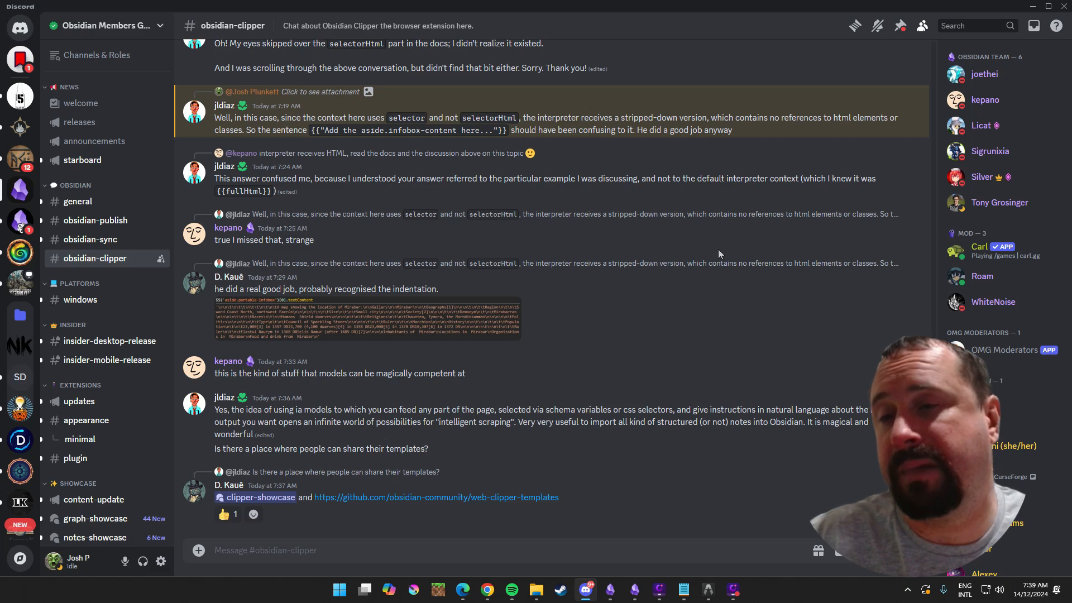
pyautogui.scroll(15, 696, 242)
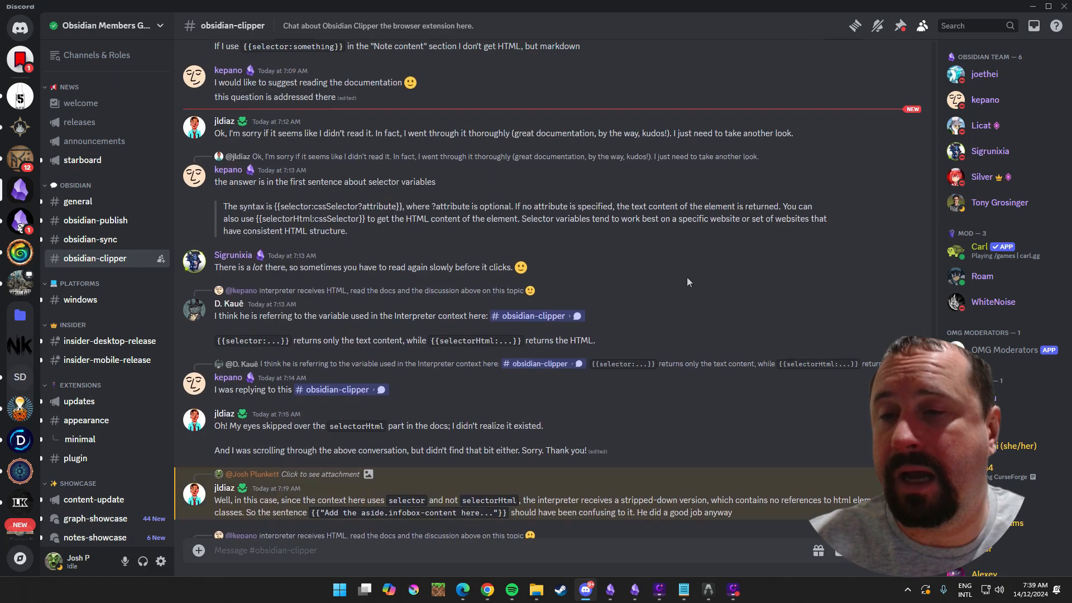
pyautogui.scroll(12, 706, 307)
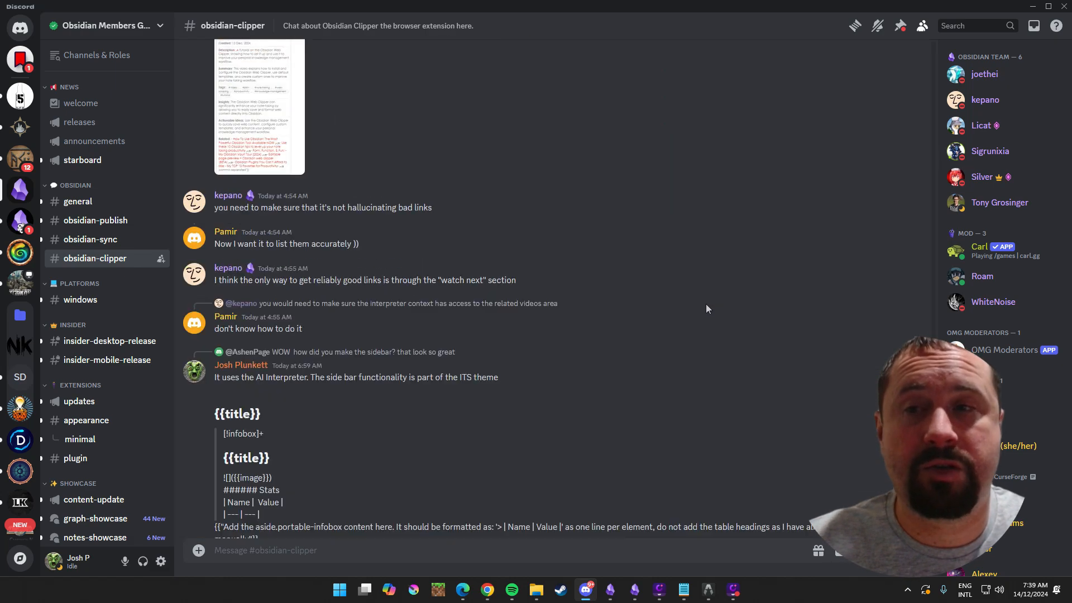
pyautogui.scroll(15, 714, 304)
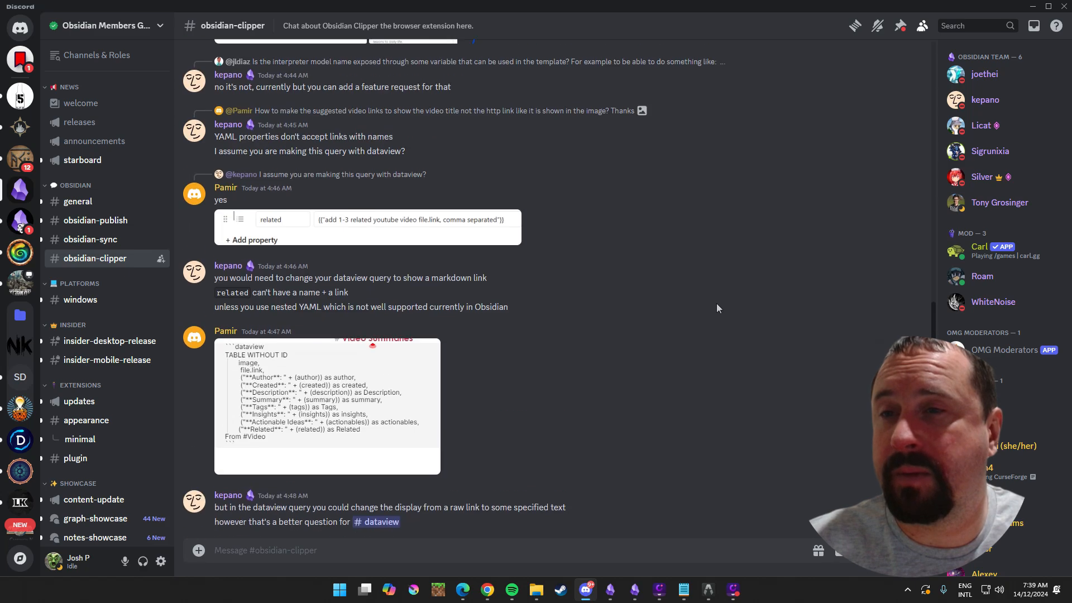
pyautogui.scroll(10, 719, 302)
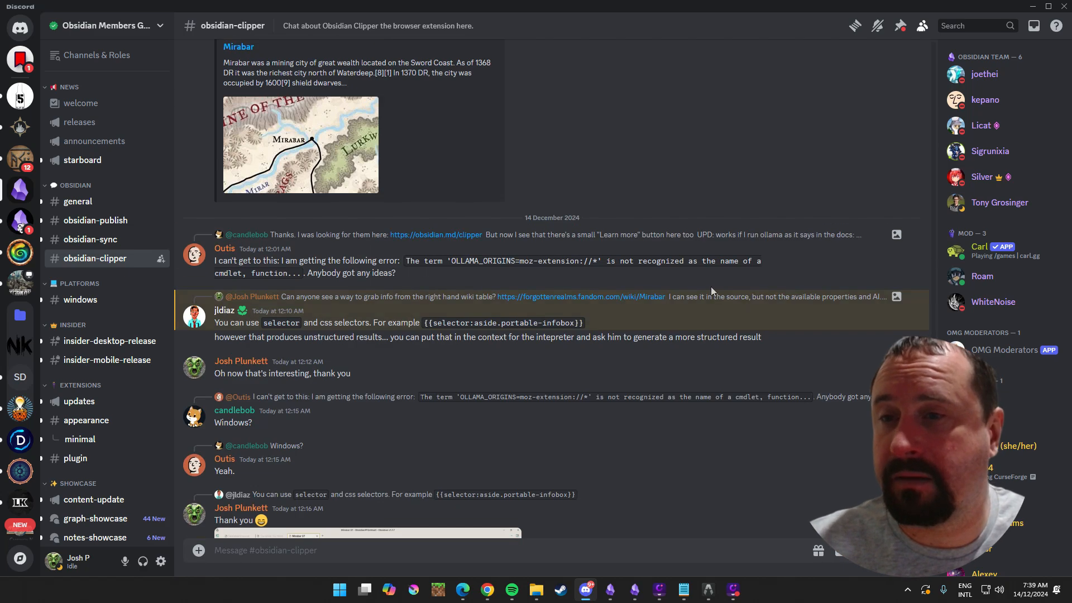
pyautogui.scroll(2, 711, 286)
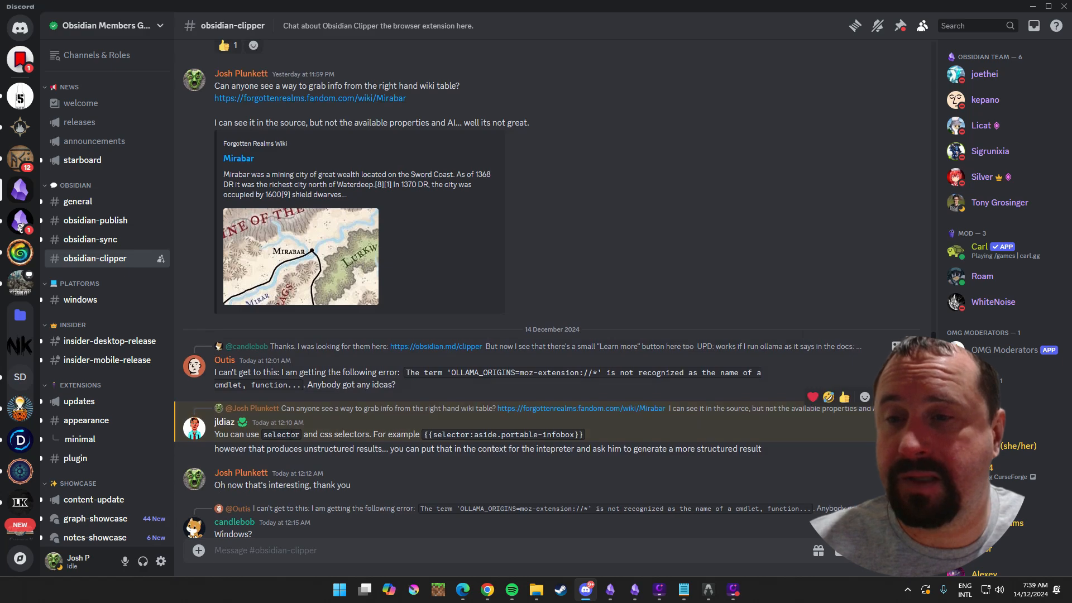
pyautogui.scroll(-8, 642, 230)
pyautogui.scroll(-15, 638, 228)
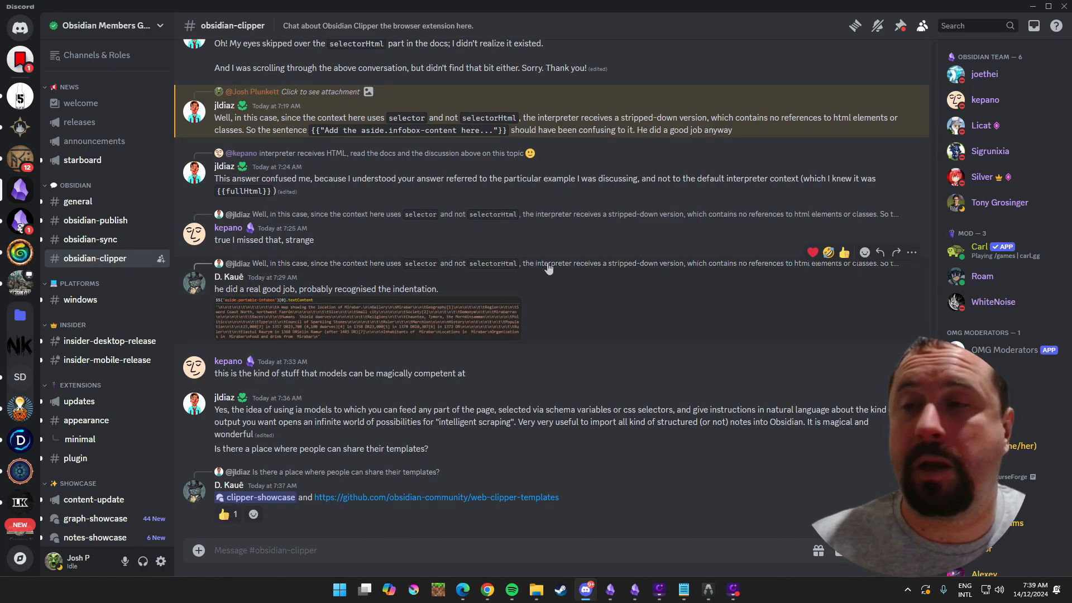
# Open the clipper-showcase channel and highlight the Recipes Cooking template in the post "Template for Recipies, LinkedIn, YouTube, Books".
pyautogui.scroll(-3, 112, 254)
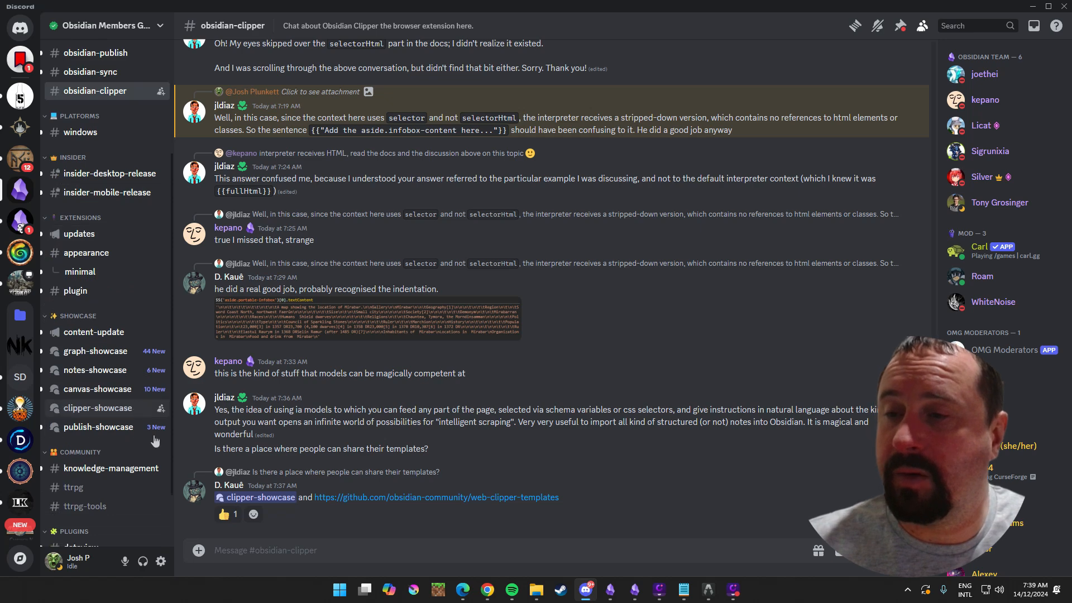
pyautogui.click(123, 410)
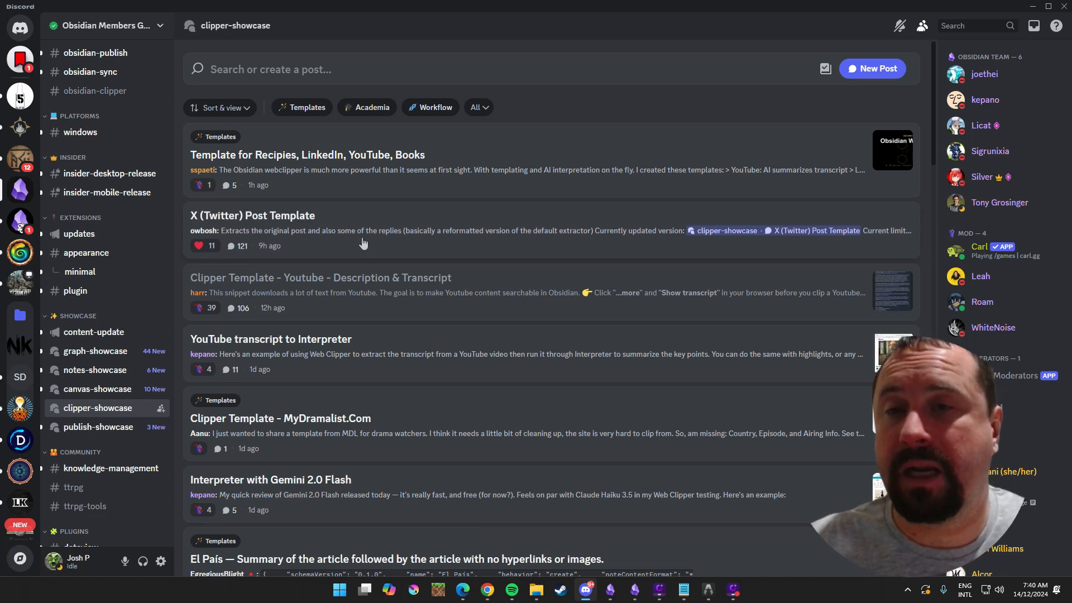
pyautogui.click(411, 162)
pyautogui.scroll(-2, 804, 251)
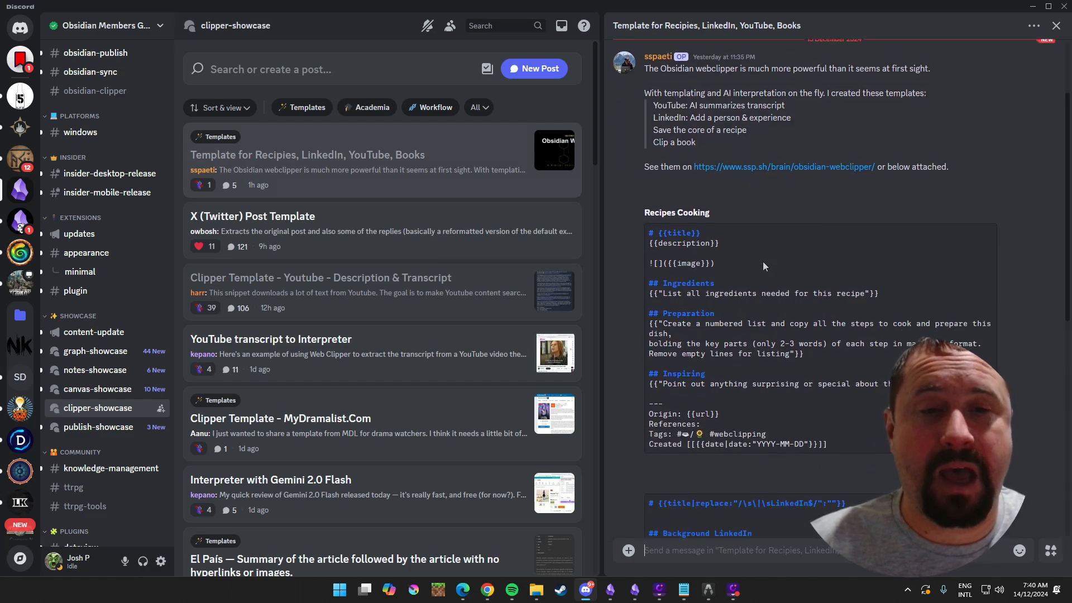
pyautogui.moveTo(828, 445); pyautogui.dragTo(648, 232)
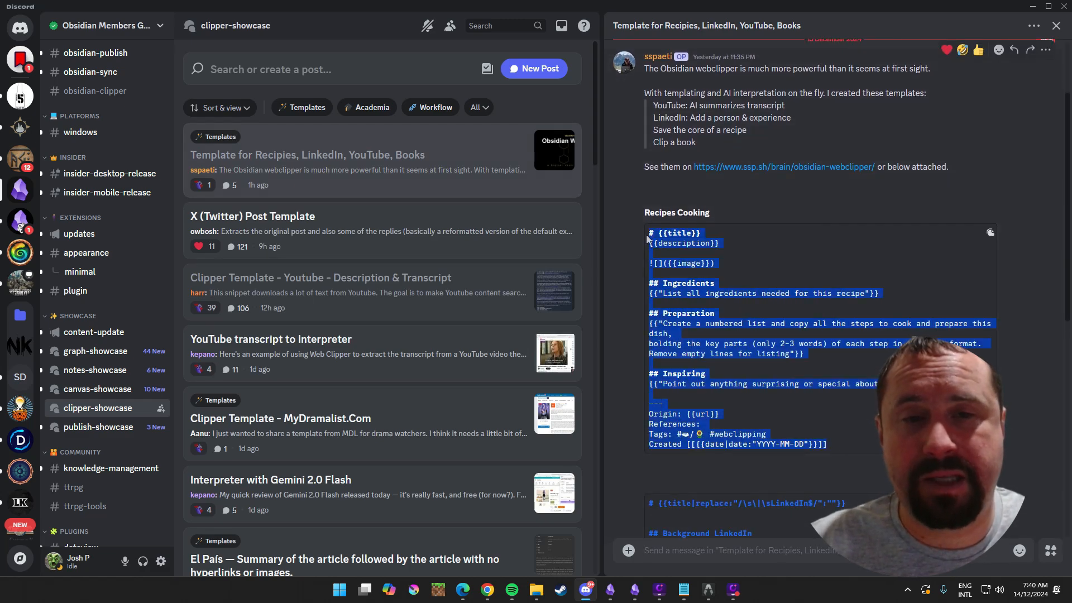
# Open the "X (Twitter) Post Template" post and read down through its discussion.
pyautogui.click(519, 236)
pyautogui.scroll(-15, 862, 216)
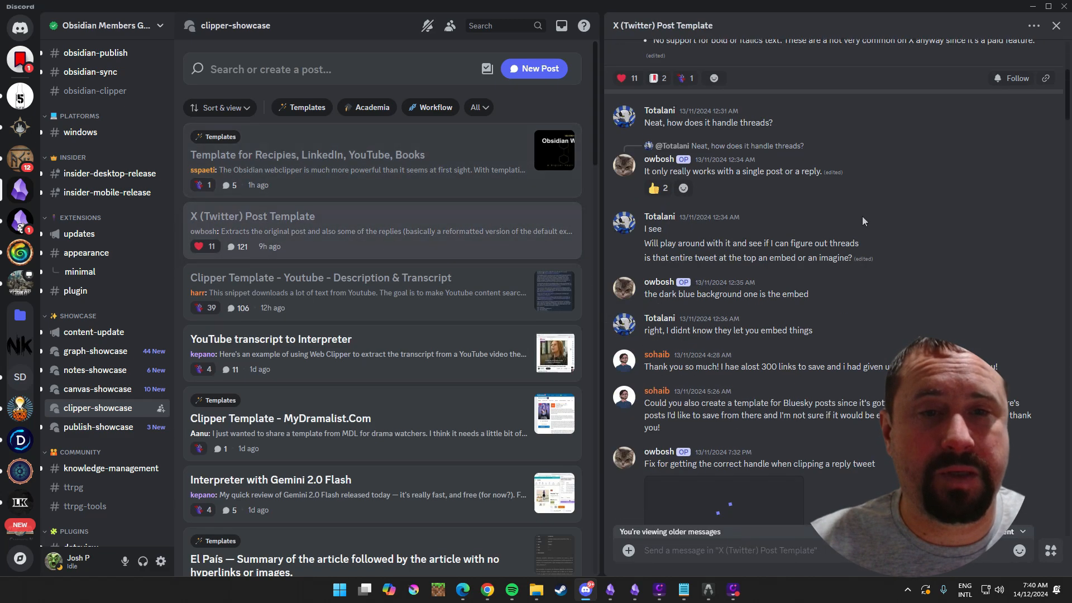
# Read further down the "X (Twitter) Post Template" discussion to the code shared under "Try this:" and highlight it.
pyautogui.scroll(-15, 866, 224)
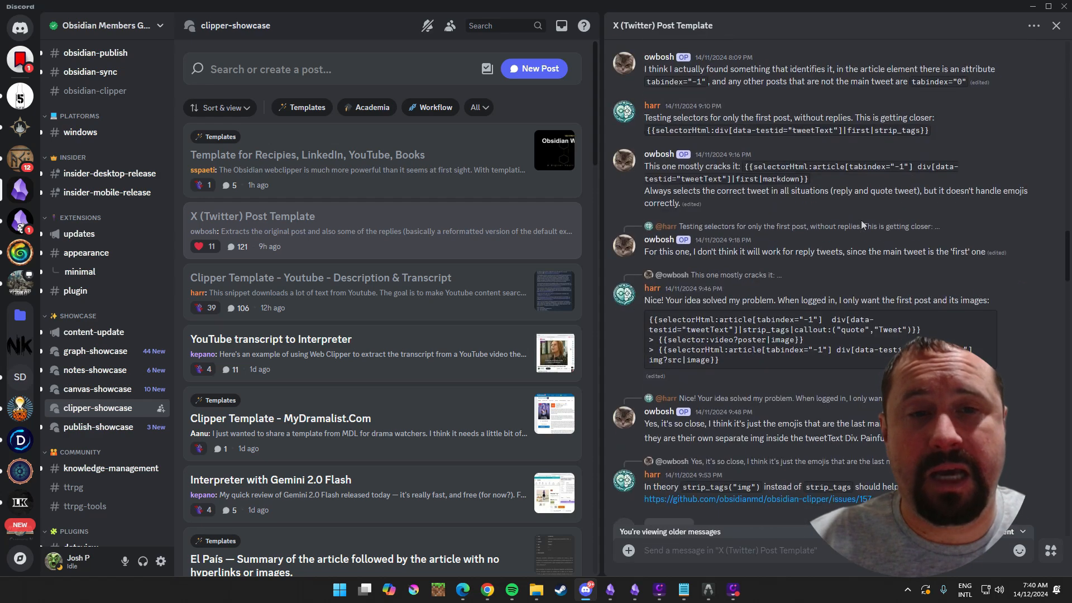
pyautogui.scroll(-5, 861, 223)
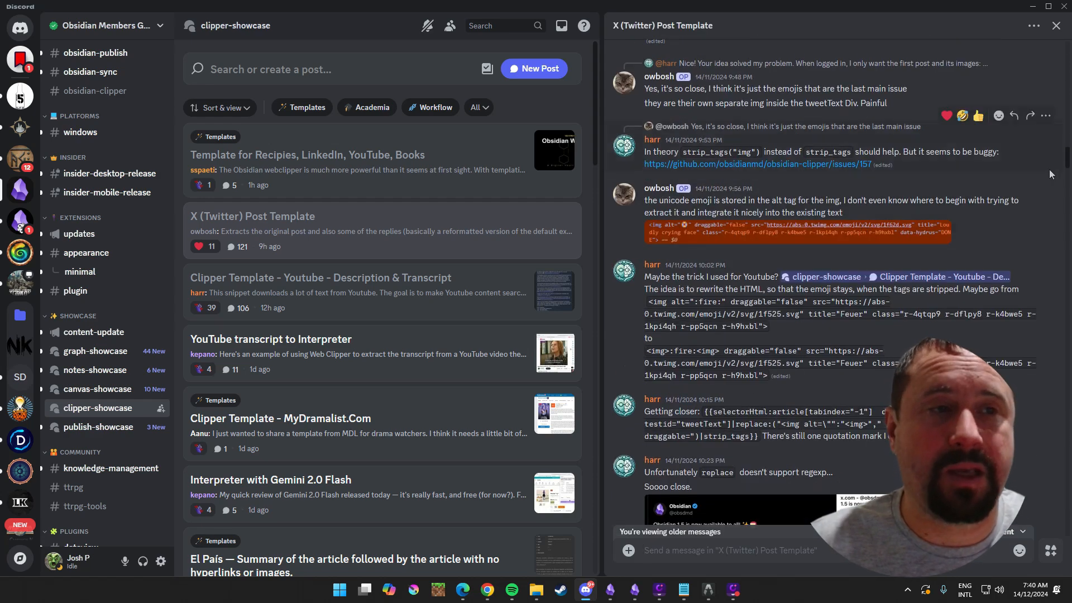
pyautogui.scroll(-5, 1060, 190)
pyautogui.moveTo(1063, 196); pyautogui.dragTo(1067, 223)
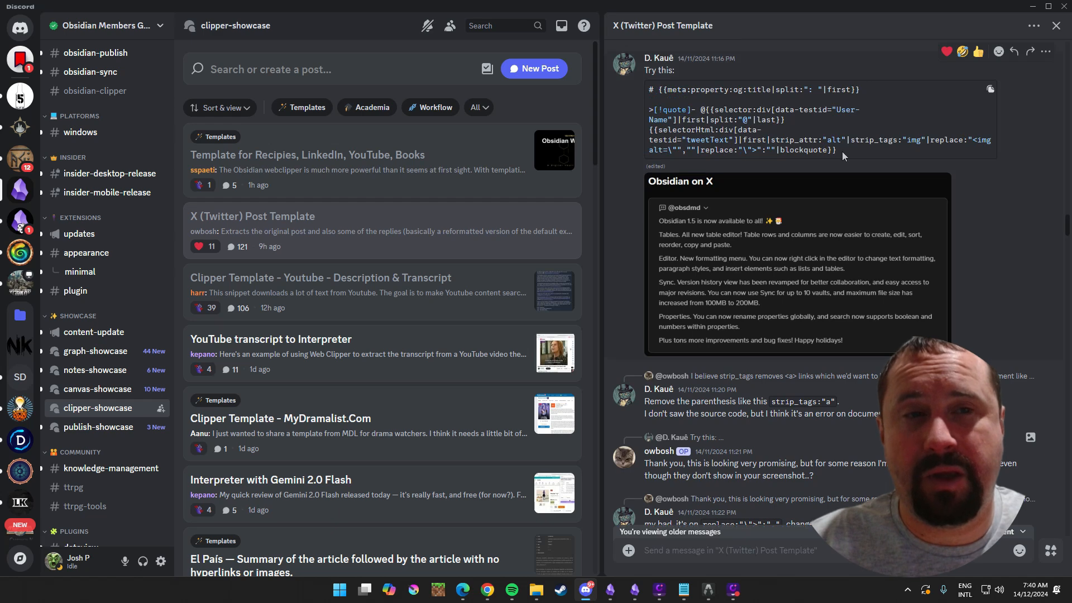
pyautogui.moveTo(837, 150); pyautogui.dragTo(660, 91)
pyautogui.click(965, 228)
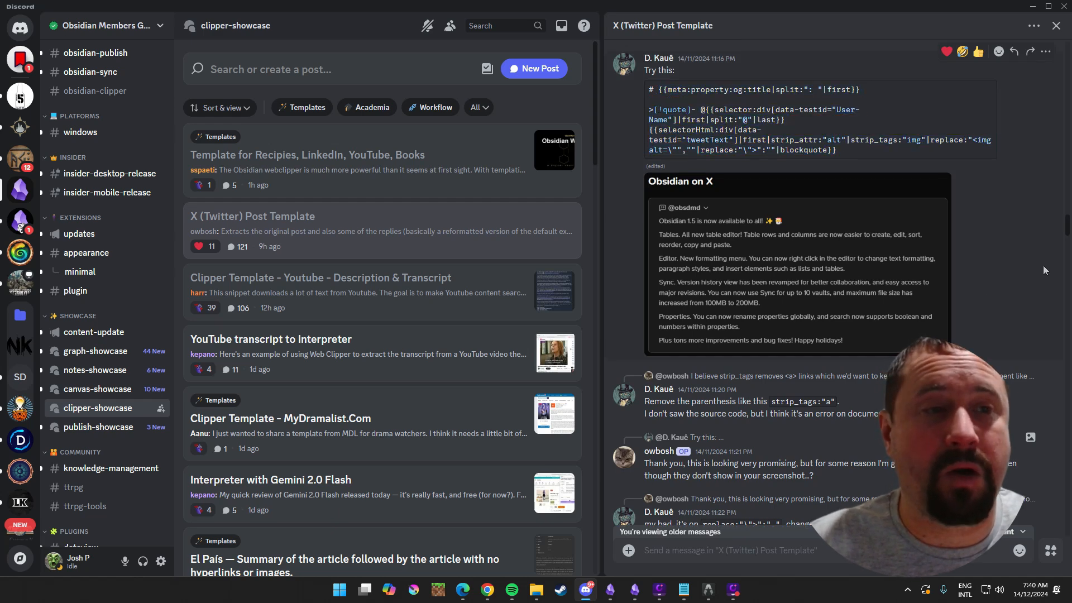
# Continue to the message "With all our ideas assembled, I'm also very happy:" and highlight its whole template code block.
pyautogui.scroll(-14, 1041, 261)
pyautogui.scroll(-5, 1023, 269)
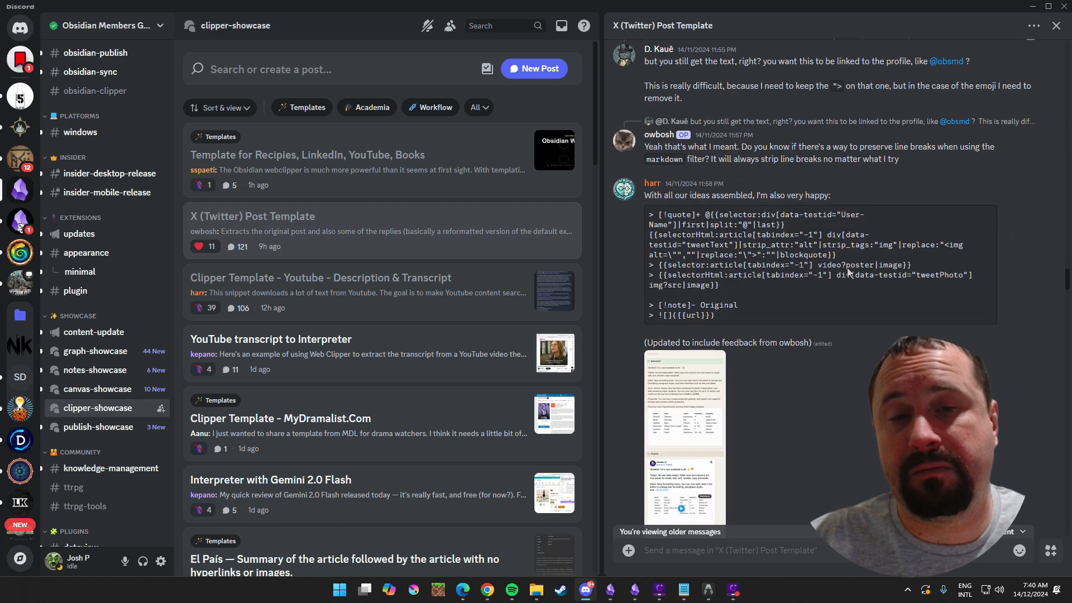
pyautogui.moveTo(727, 319); pyautogui.dragTo(616, 211)
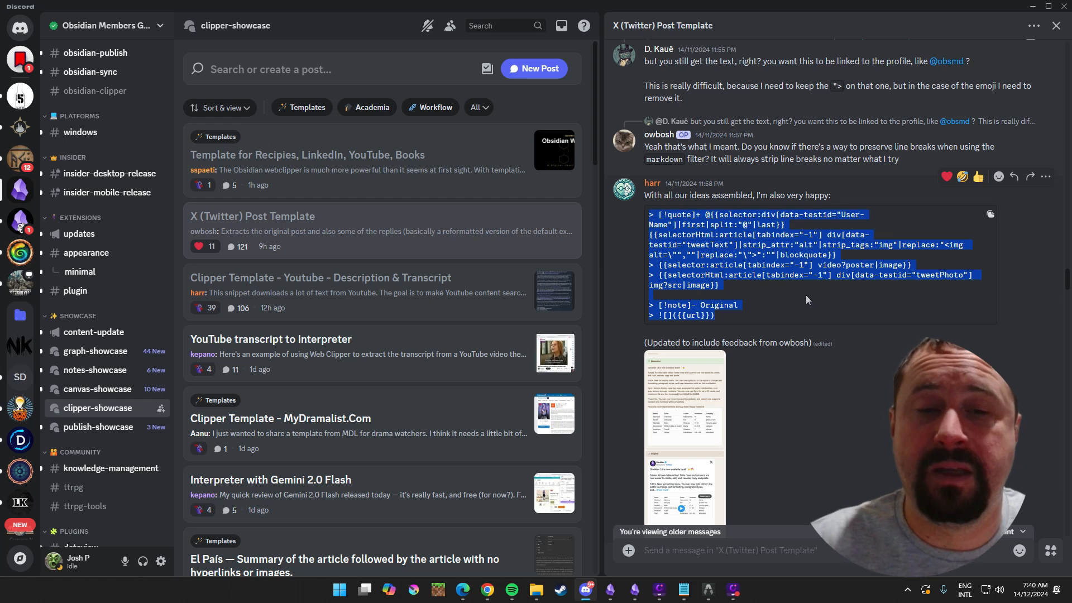
pyautogui.scroll(-1, 812, 296)
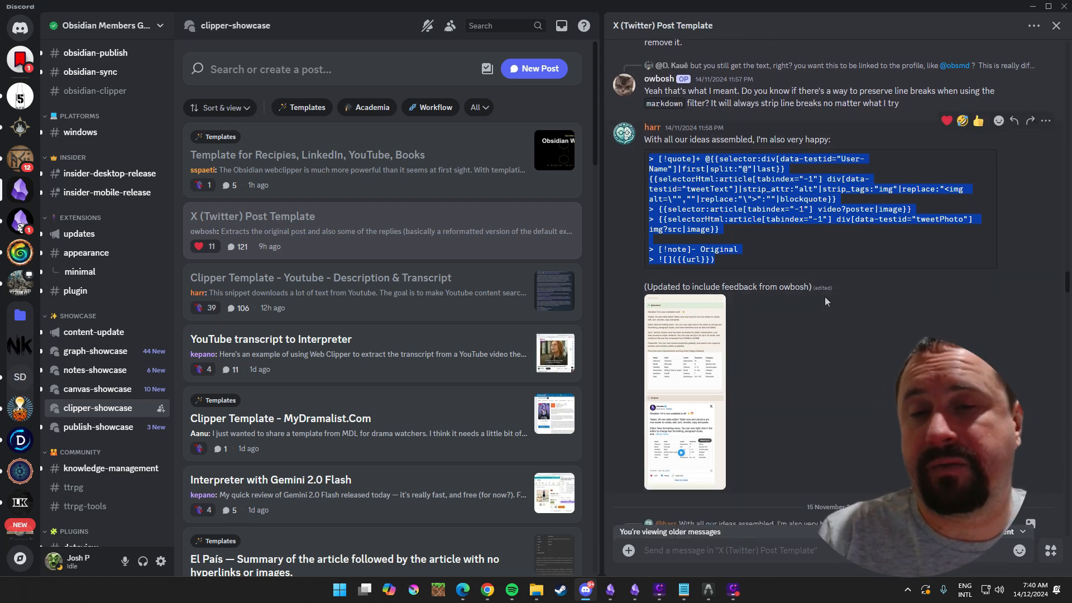
# Browse the clipper-showcase post list and view the tags available for filtering its posts.
pyautogui.scroll(-15, 426, 277)
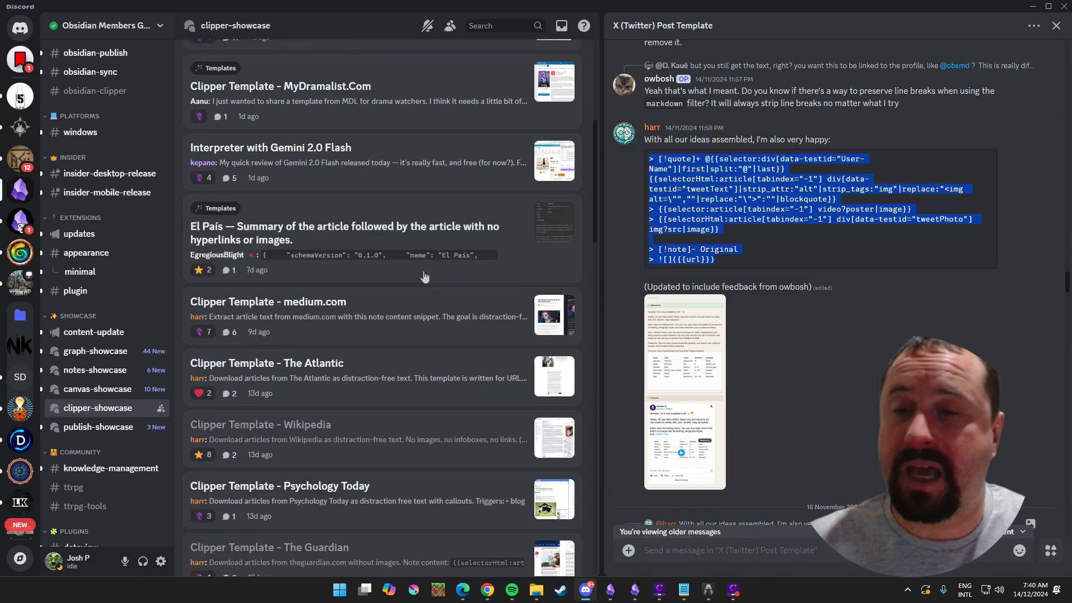
pyautogui.scroll(15, 421, 357)
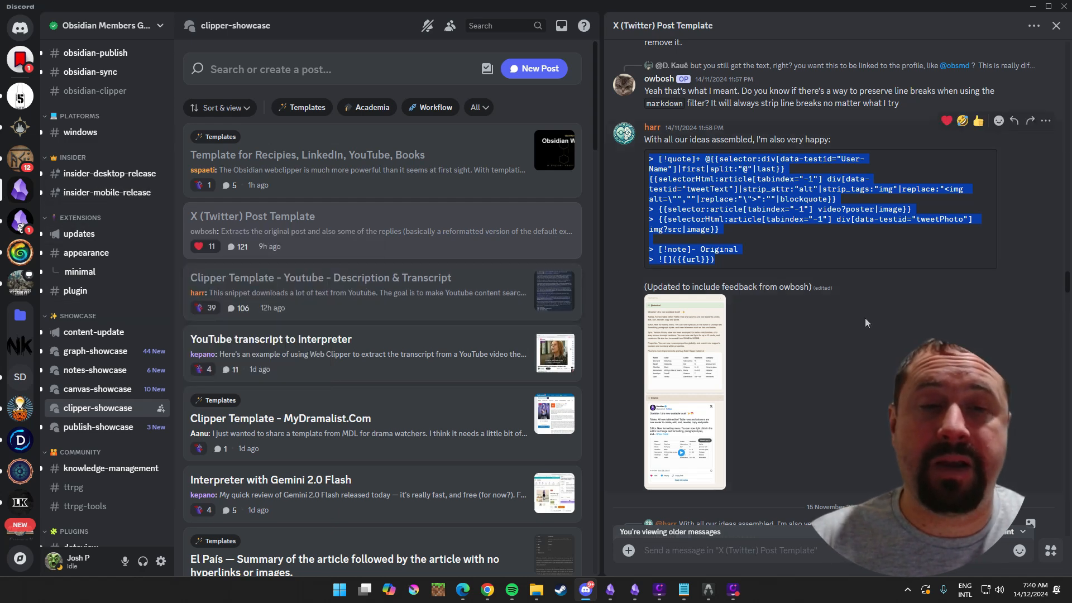
pyautogui.click(20, 221)
pyautogui.scroll(10, 620, 266)
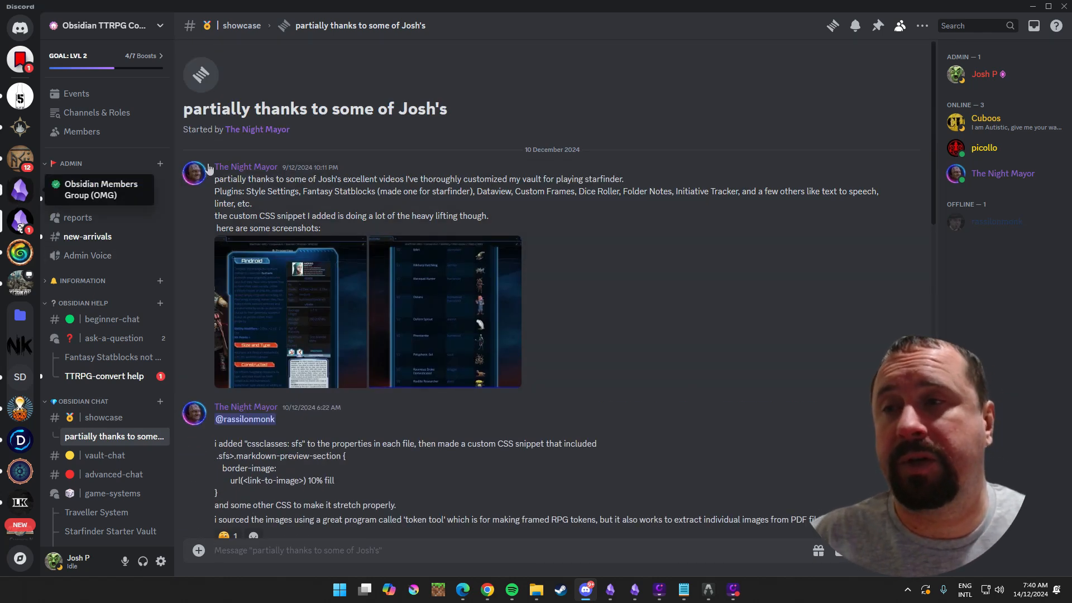
pyautogui.click(15, 195)
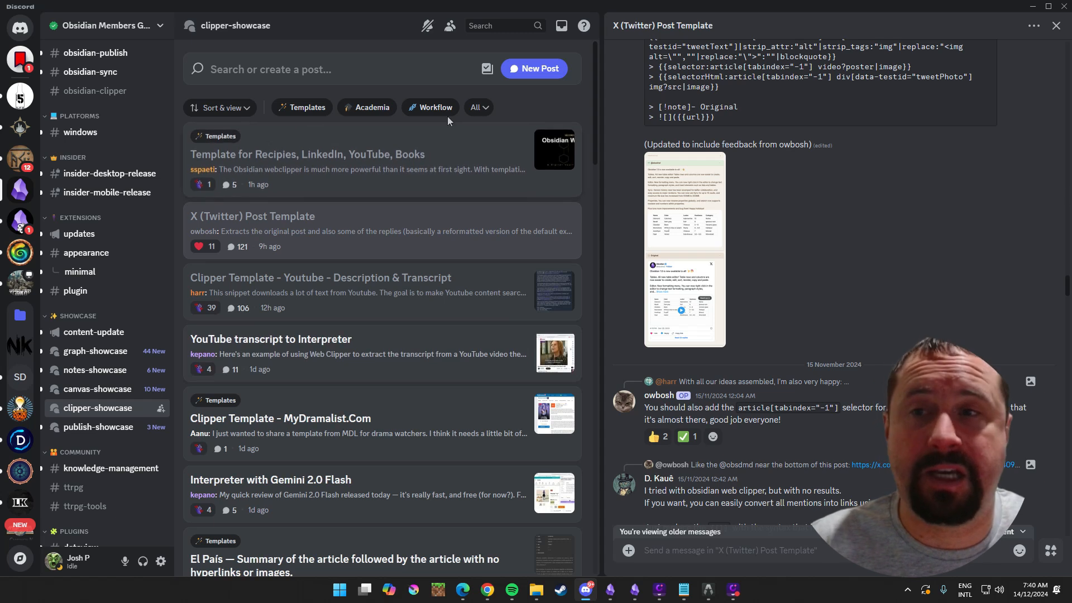
pyautogui.click(487, 109)
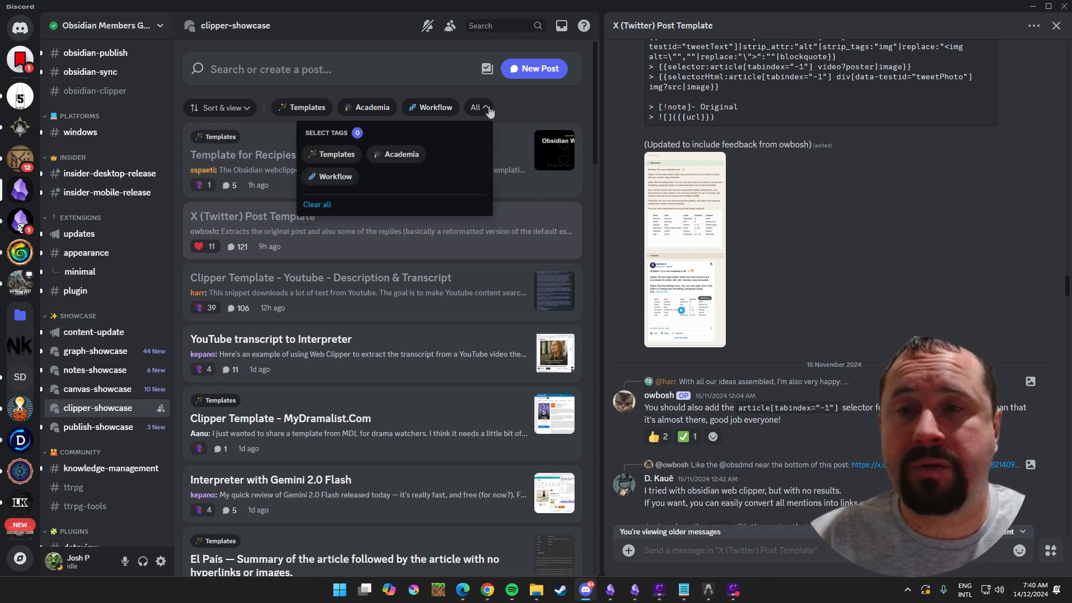
pyautogui.click(488, 109)
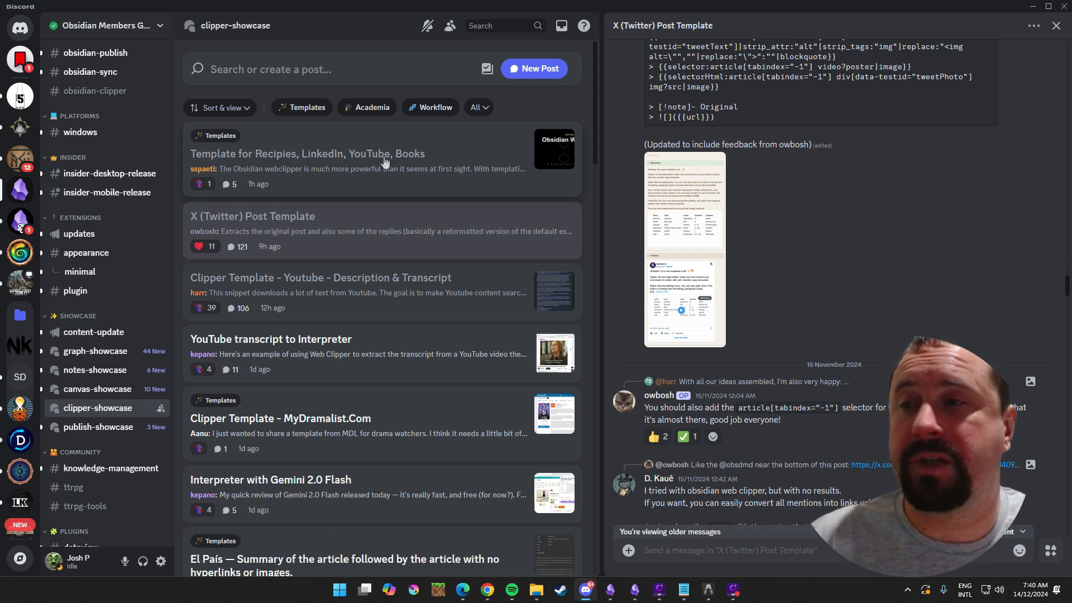
# Switch to the Obsidian TTRPG community server, preview the active ask-a-question posts and open the showcase channel.
pyautogui.click(20, 220)
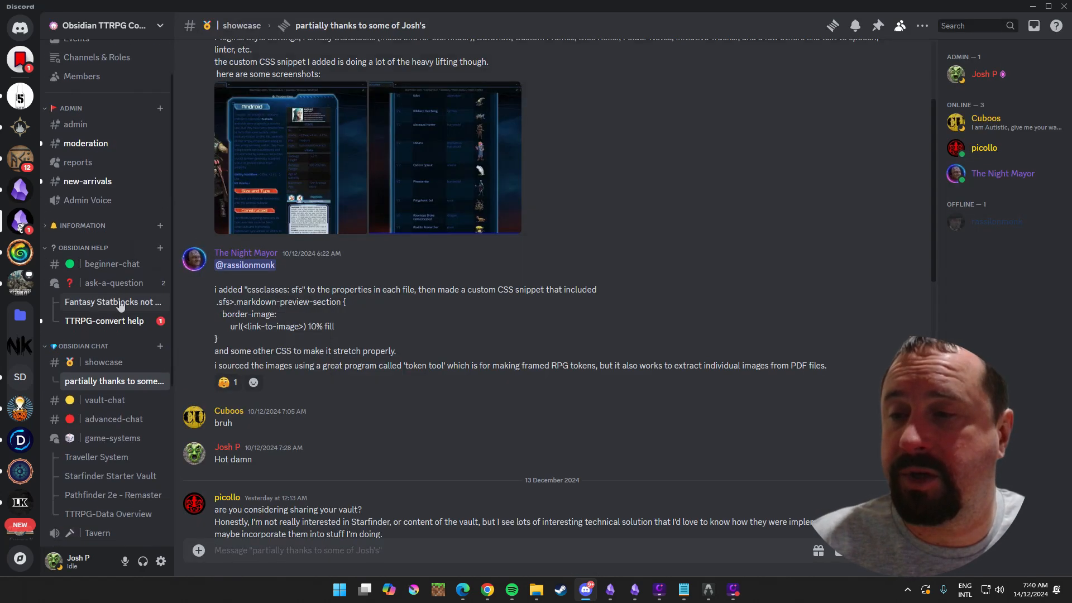
pyautogui.scroll(-2, 112, 312)
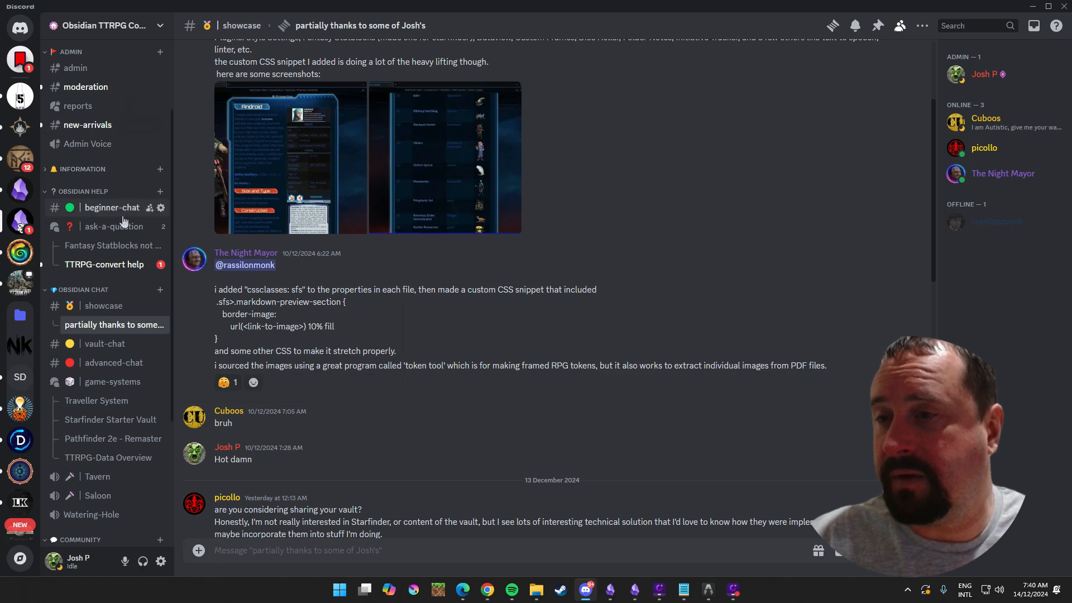
pyautogui.moveTo(123, 233)
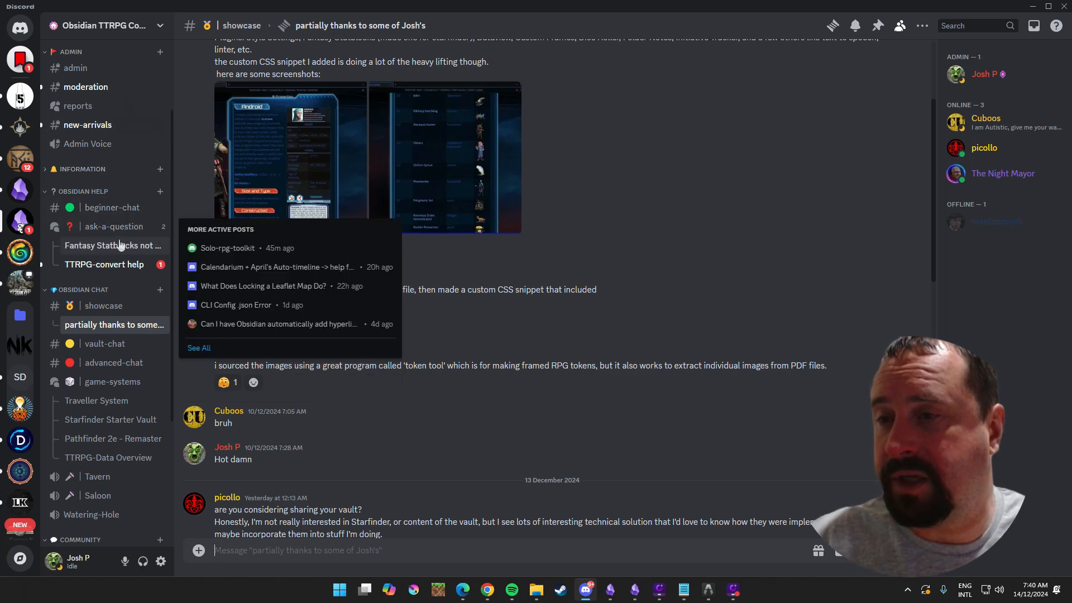
pyautogui.click(113, 311)
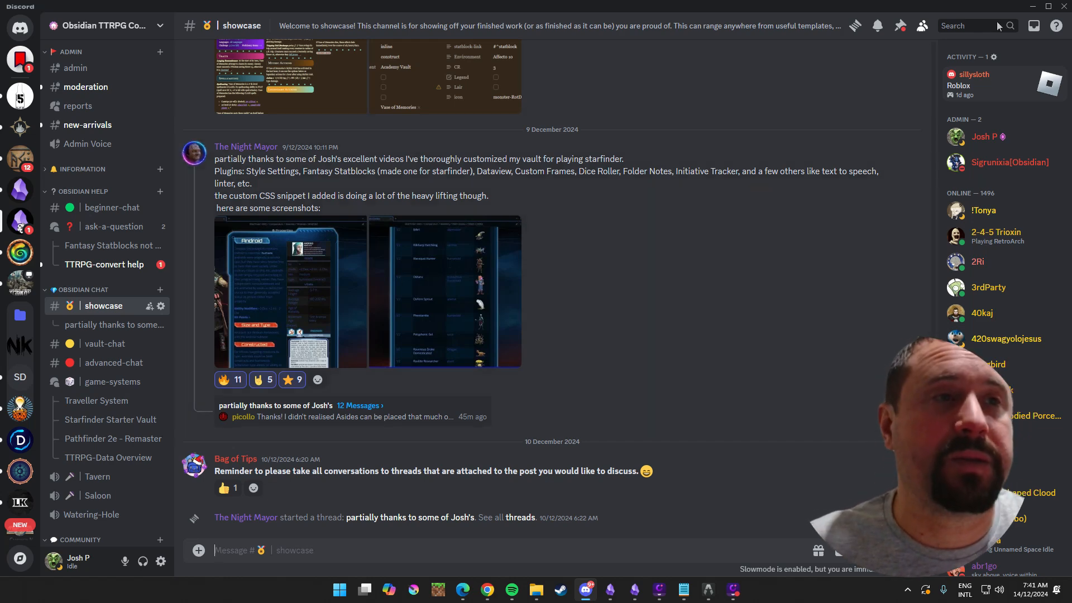
# Return from Discord to the Forgotten Realms template settings in Chrome and highlight the {{selector:aside.portable-infobox}} context and the infobox prompt.
pyautogui.click(1032, 7)
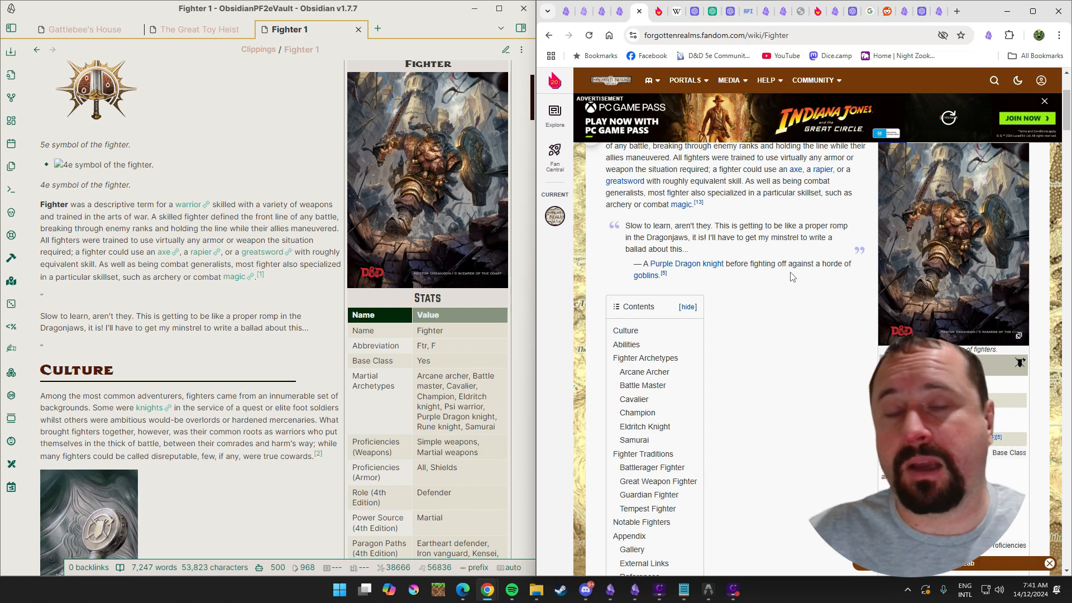
pyautogui.click(904, 12)
pyautogui.scroll(-3, 781, 291)
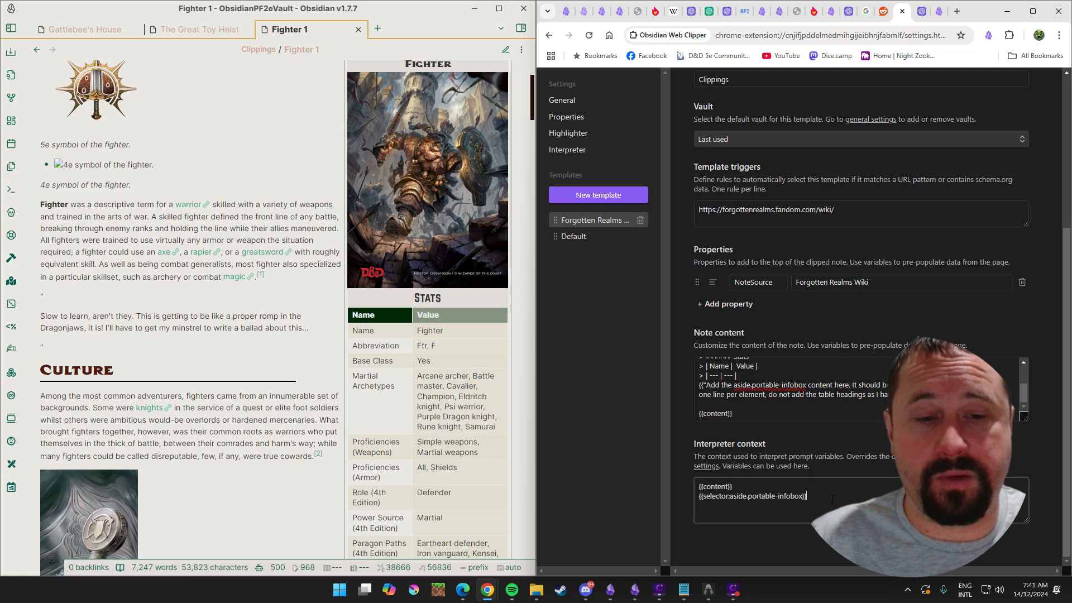
pyautogui.tripleClick(736, 502)
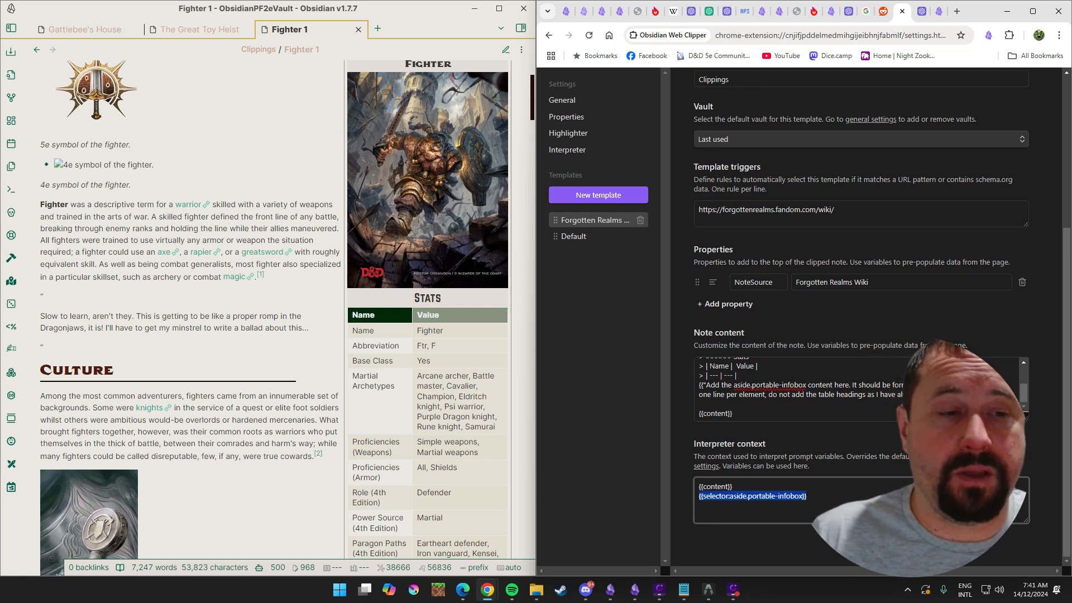
pyautogui.moveTo(943, 398); pyautogui.dragTo(625, 390)
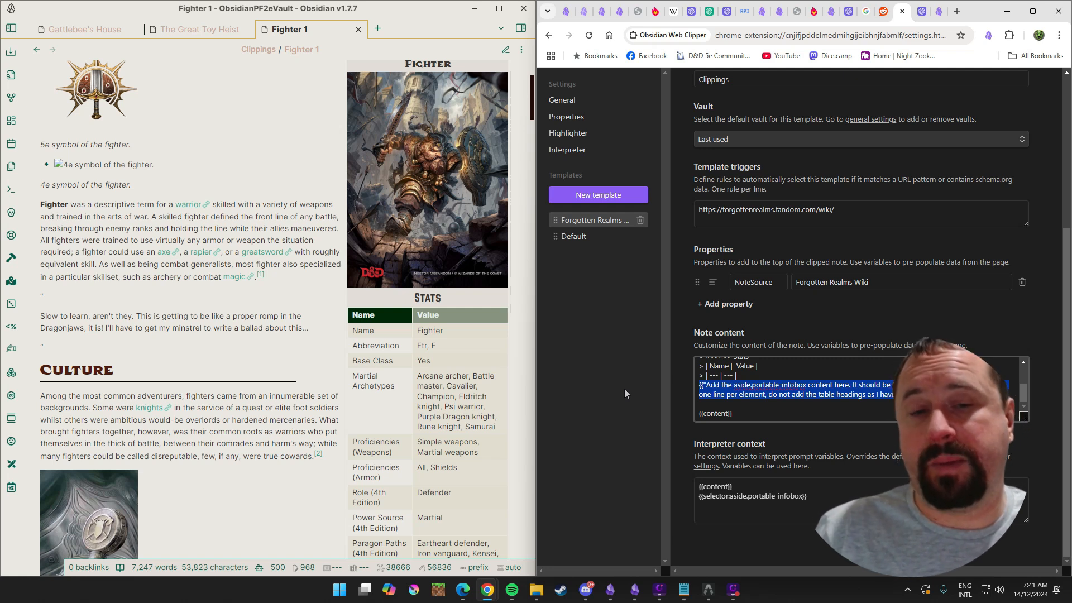
pyautogui.click(827, 499)
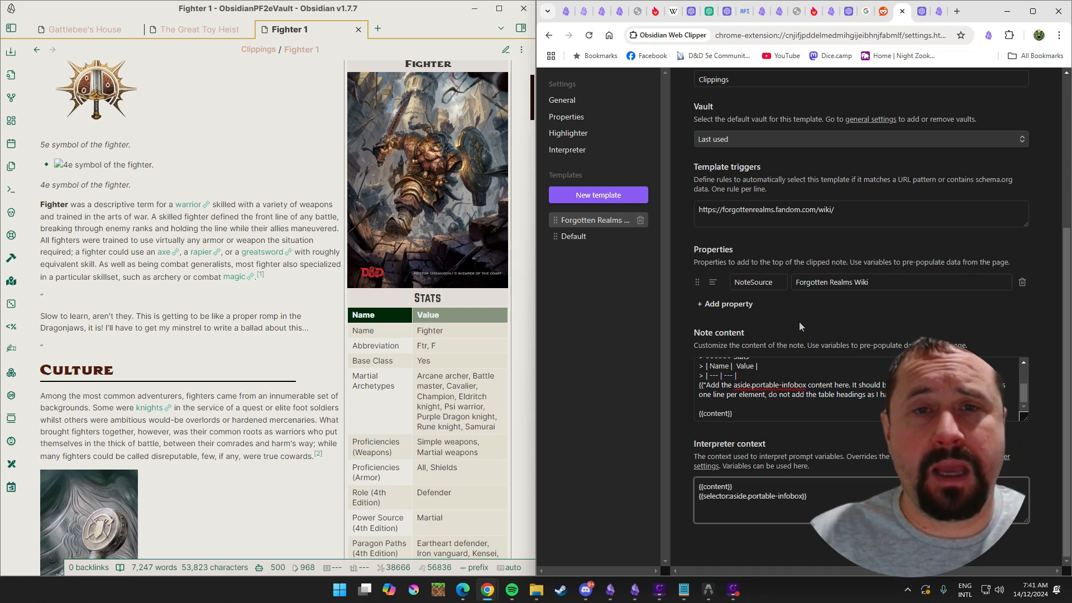
# Open the Web Clipper help from the extension's general settings and view its list of Web Clipper topics.
pyautogui.scroll(5, 799, 322)
pyautogui.click(564, 101)
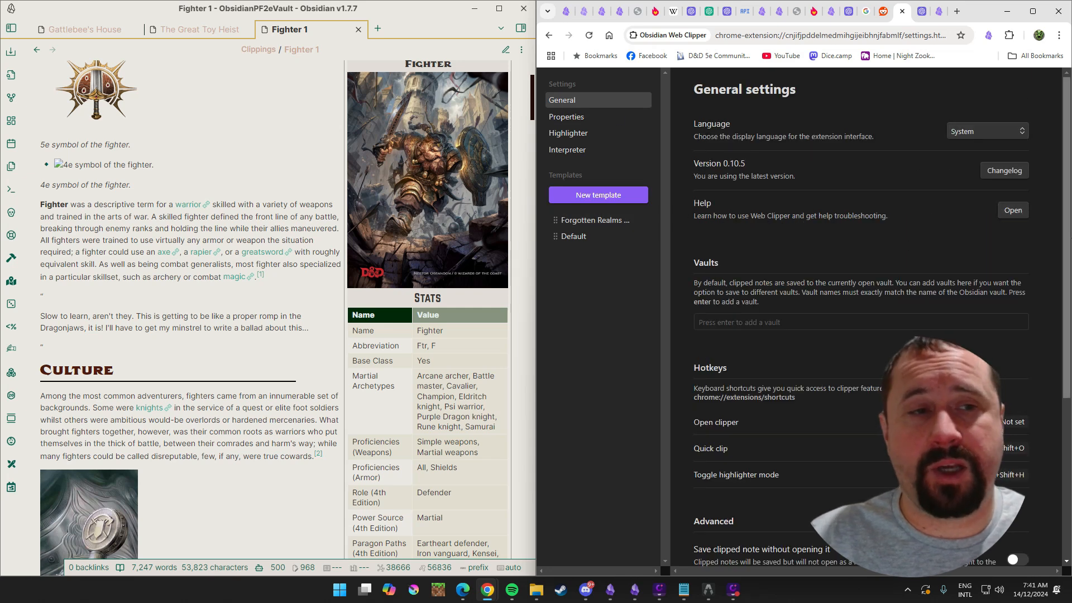
pyautogui.click(1013, 211)
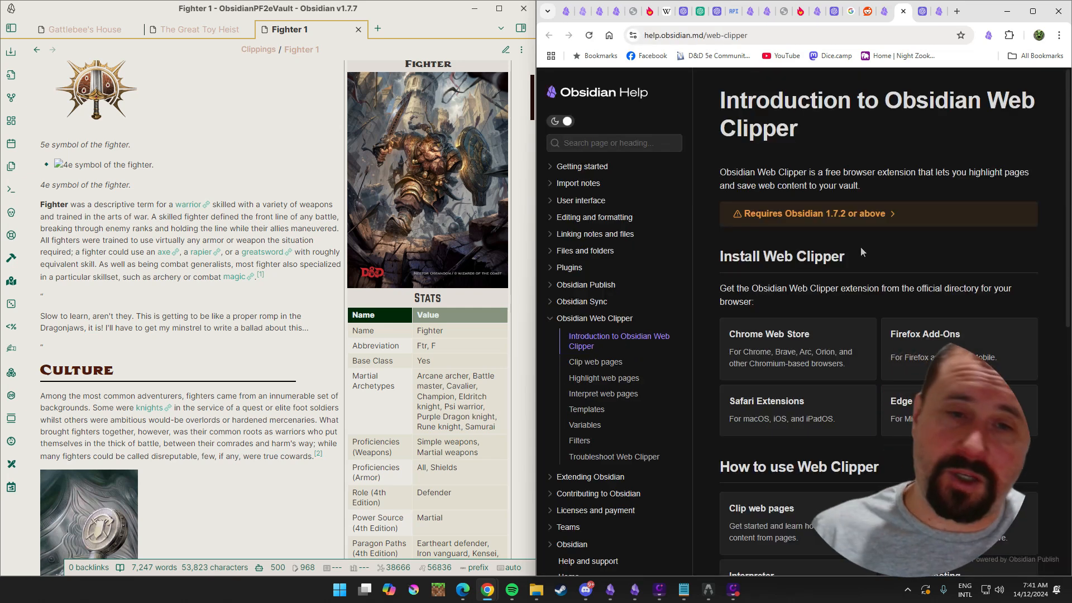
pyautogui.scroll(-1, 620, 363)
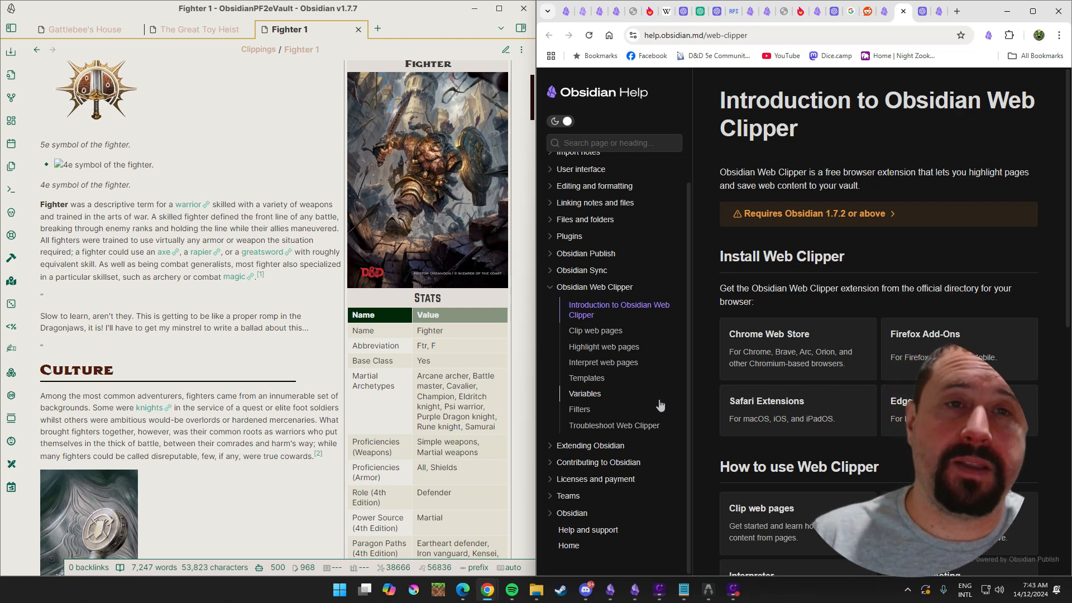
# Show the obsidian.md/clipper page in a maximized browser window and look through its introduction and Capture section.
pyautogui.click(582, 11)
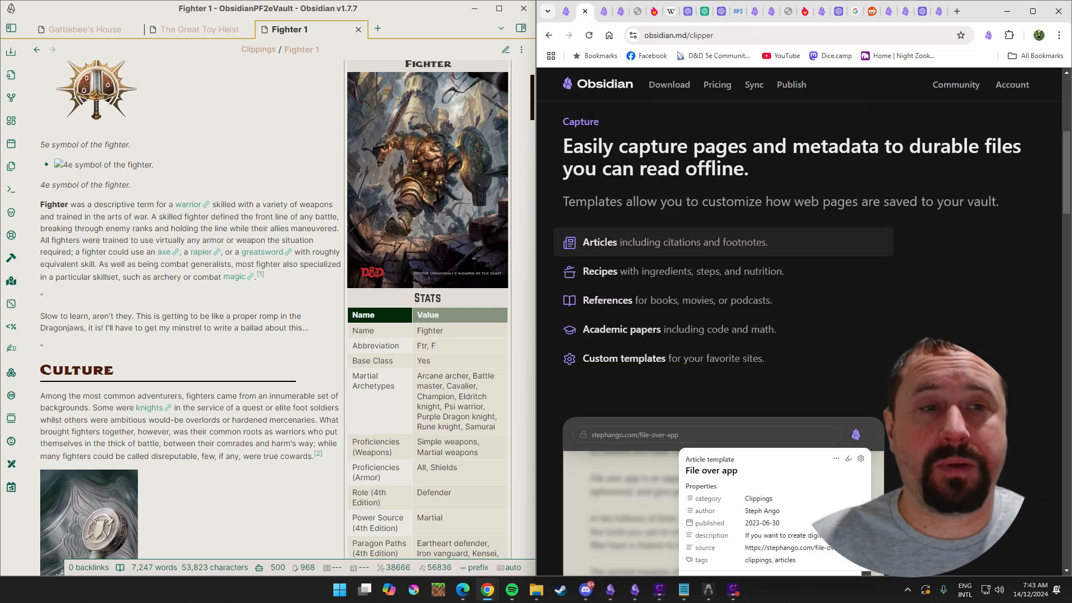
pyautogui.scroll(6, 806, 217)
pyautogui.click(1033, 11)
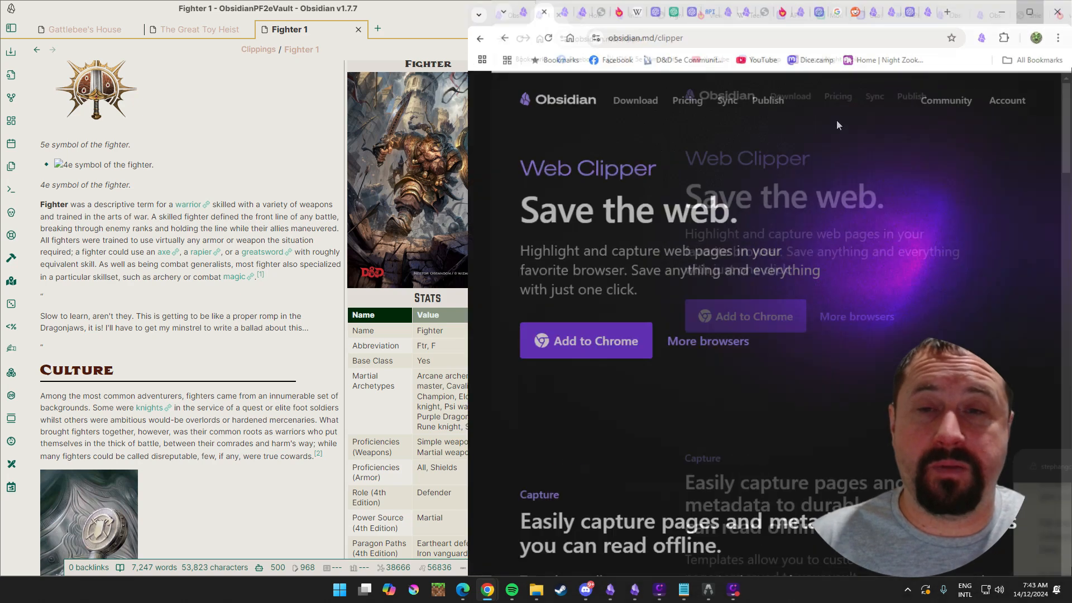
pyautogui.scroll(-8, 762, 277)
pyautogui.scroll(8, 762, 279)
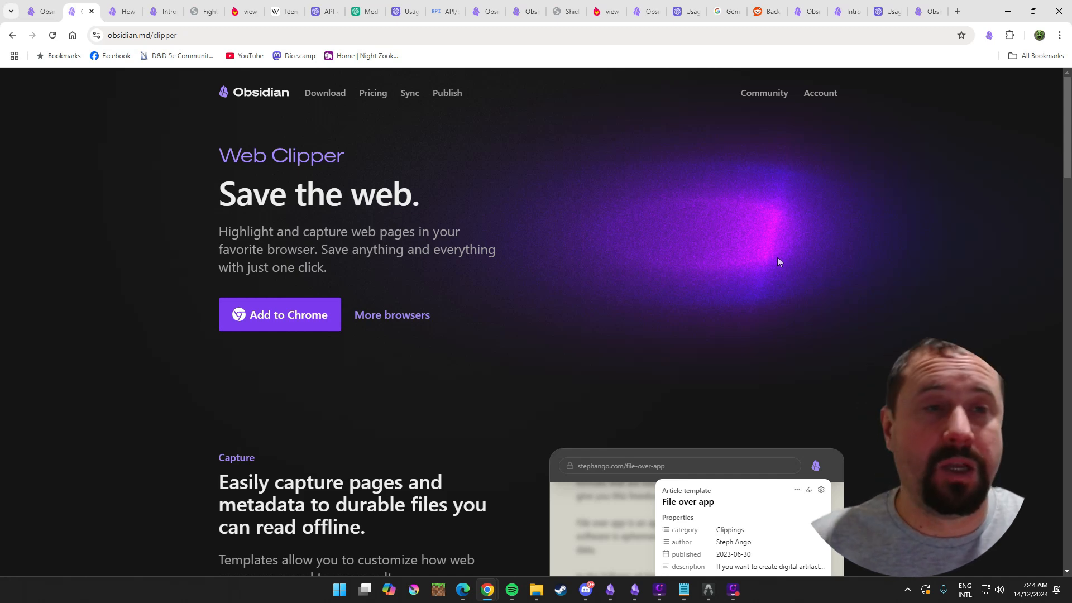
pyautogui.scroll(-6, 761, 262)
pyautogui.scroll(5, 856, 283)
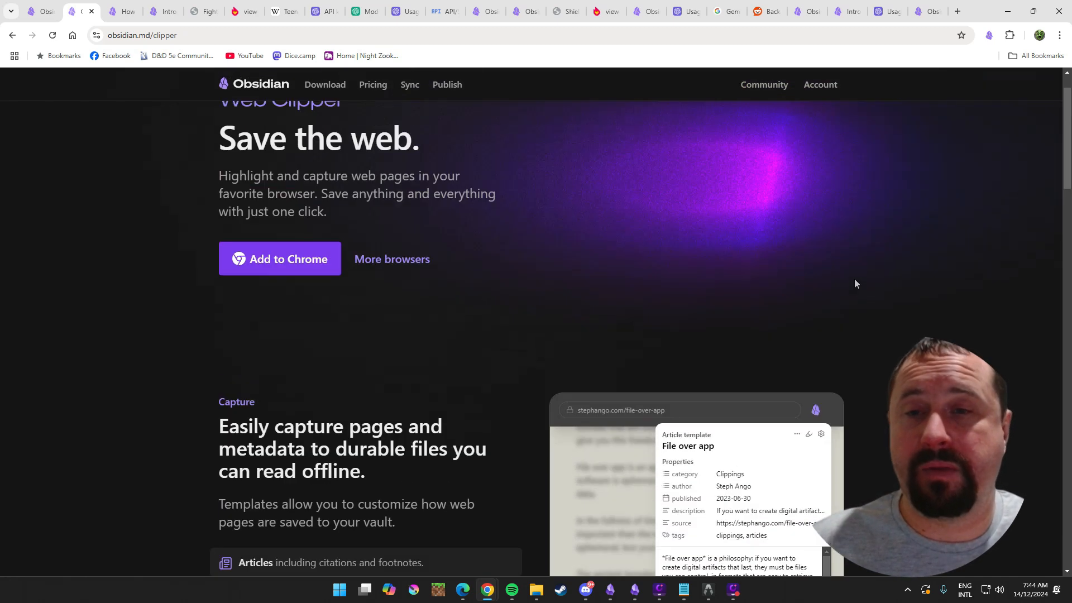
pyautogui.scroll(1, 854, 284)
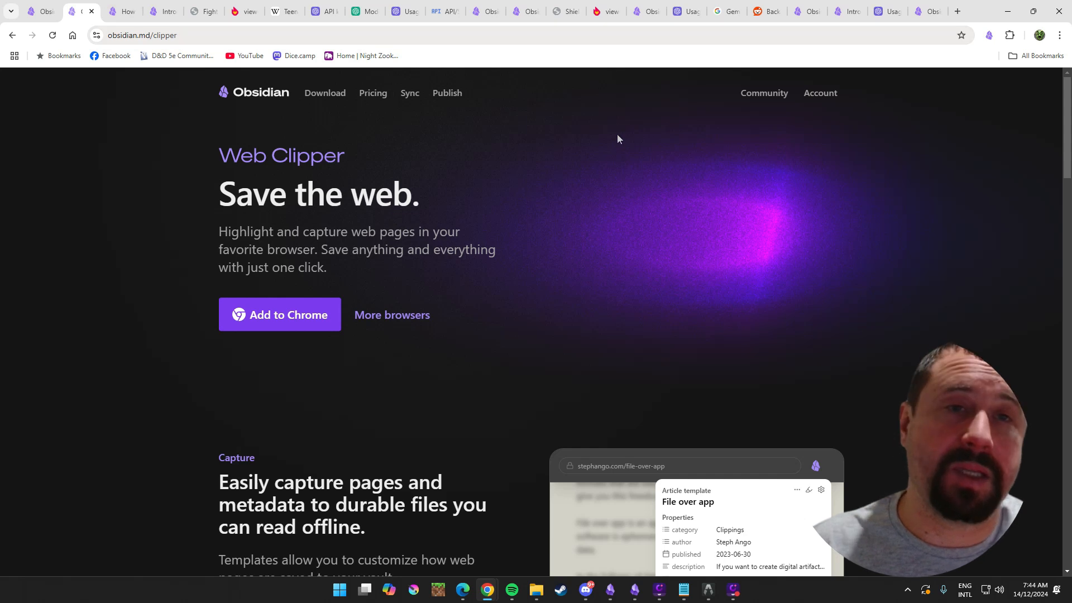
# Look over the AI Test template in the already open Web Clipper settings.
pyautogui.click(524, 11)
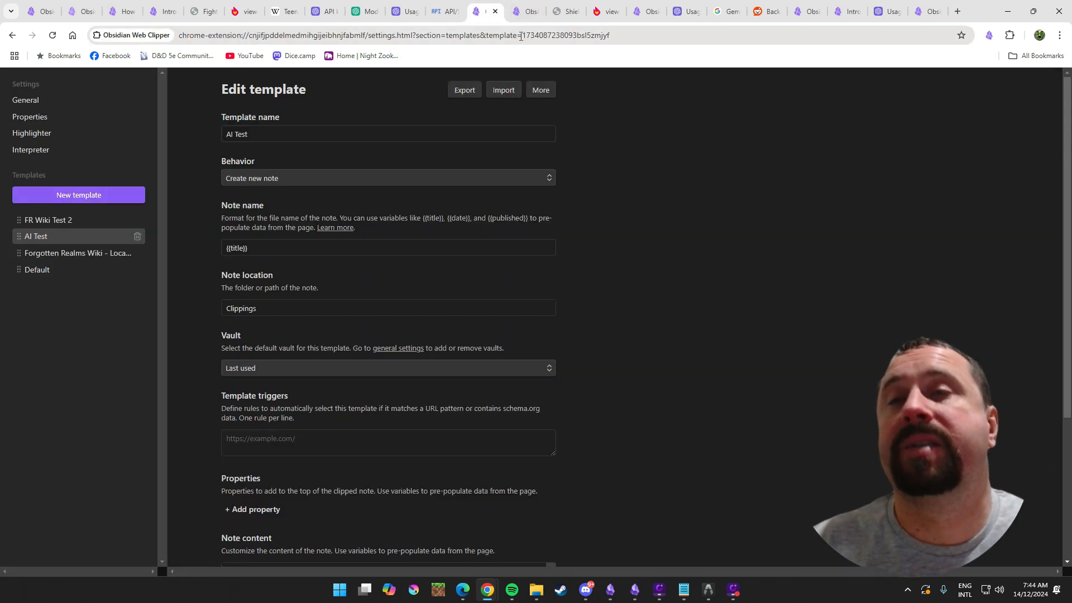
pyautogui.scroll(-3, 518, 171)
pyautogui.scroll(3, 652, 212)
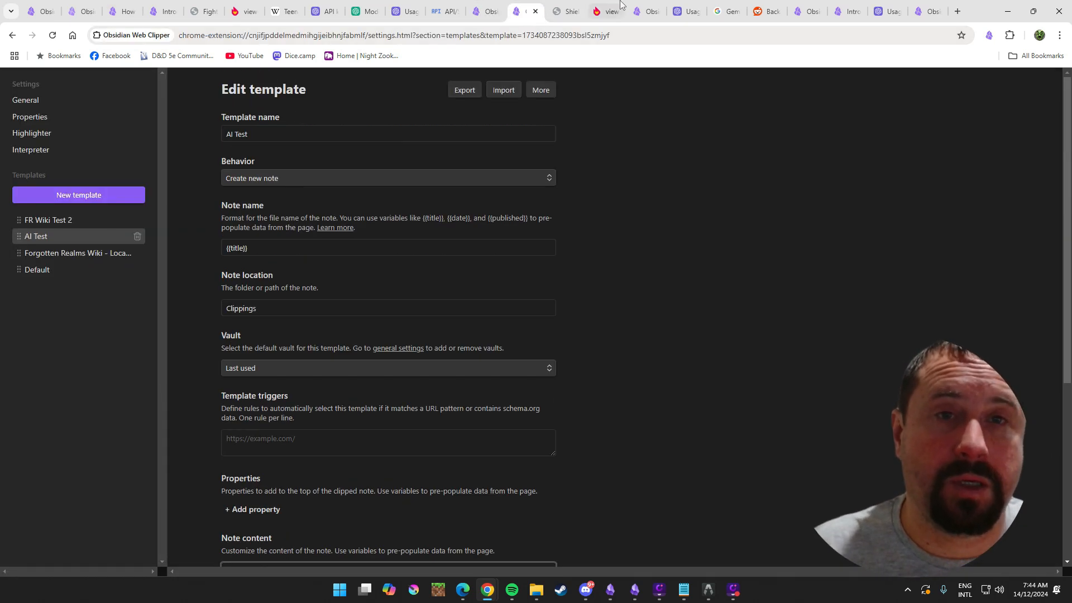
# Load obsidianttrpgtutorials.com in the browser tab that holds the Forgotten Realms Wiki location template settings.
pyautogui.click(644, 11)
pyautogui.click(432, 35)
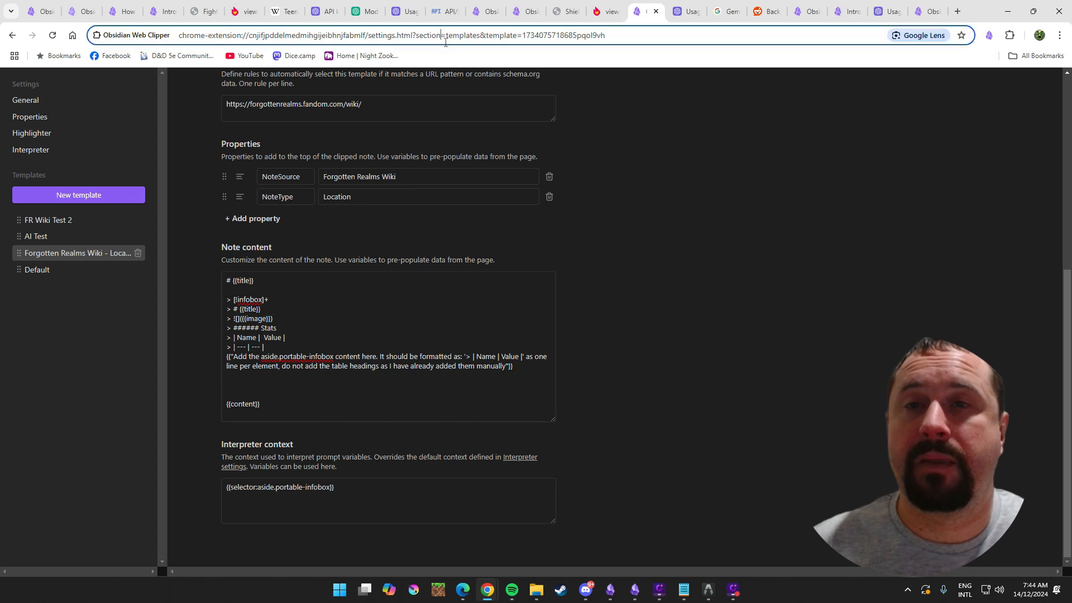
pyautogui.write('obsidn')
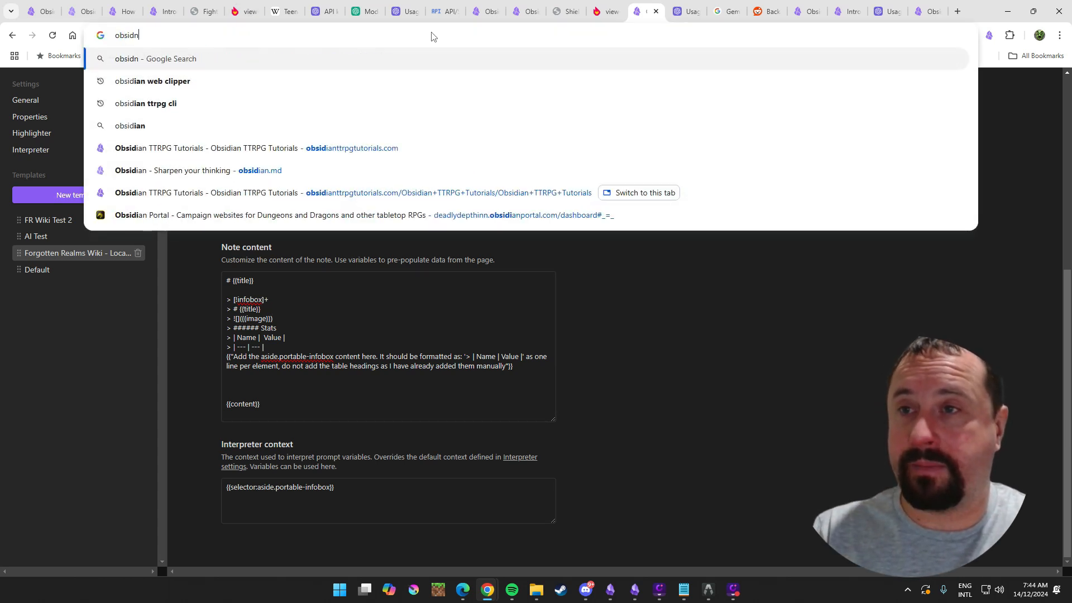
pyautogui.press('Down')
pyautogui.press('Down')
pyautogui.press('Down')
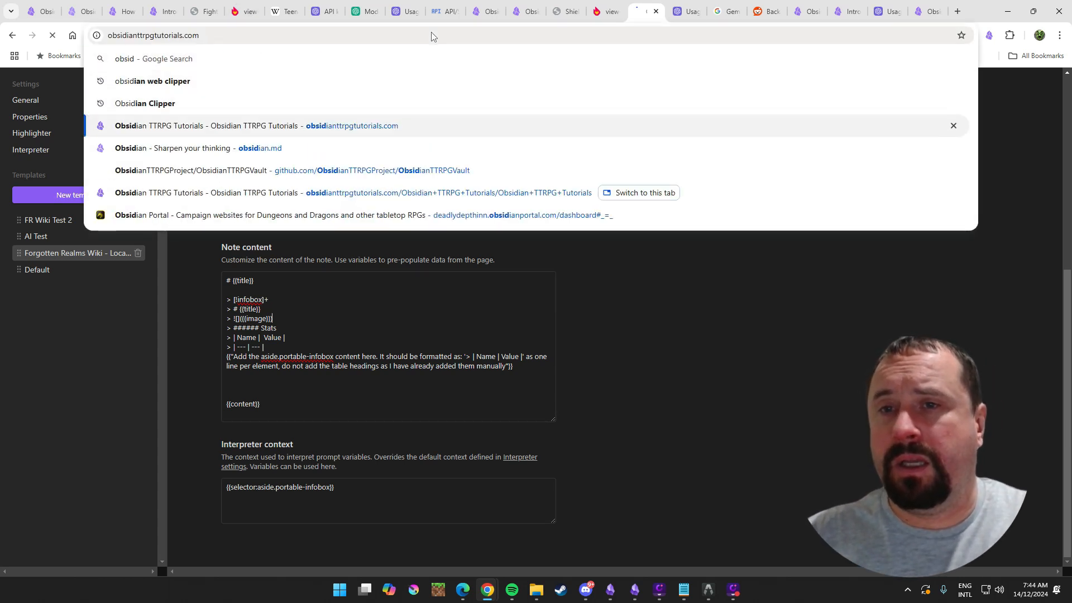
pyautogui.press('Return')
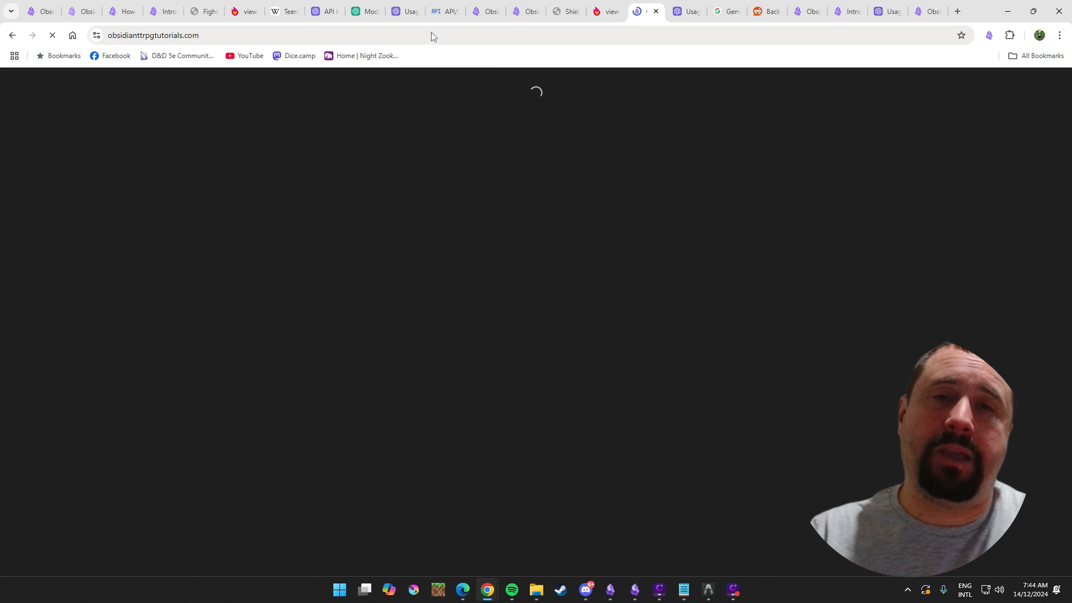